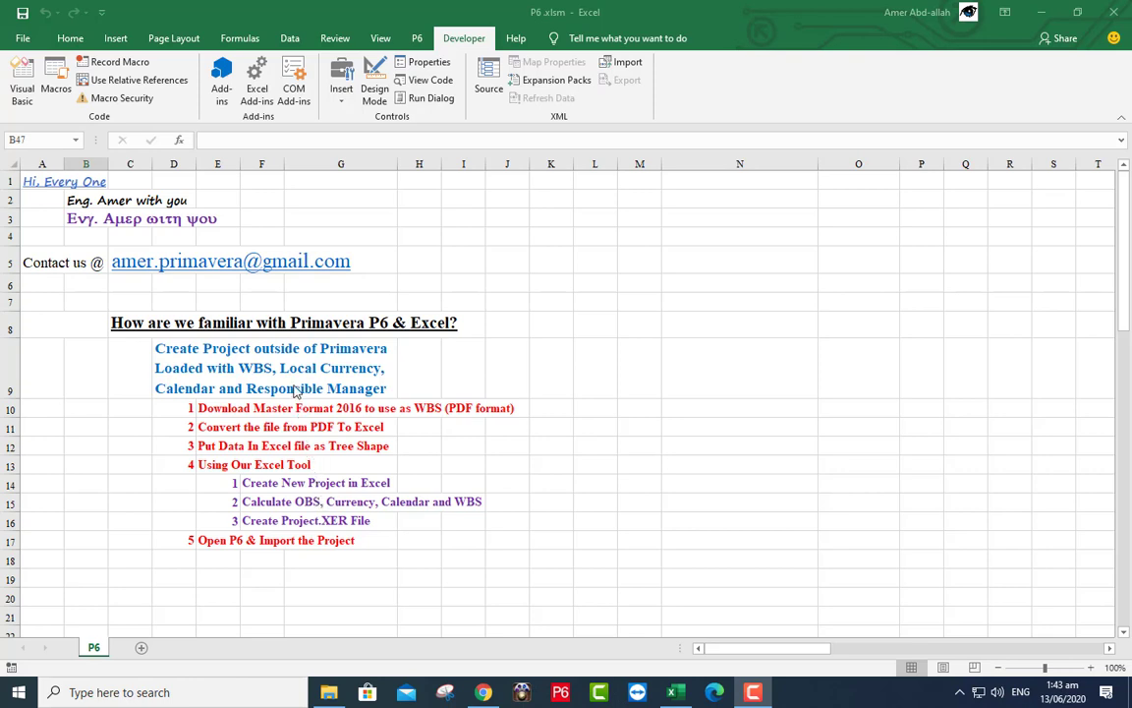
- Show the P6 add-in's project commands, then bring the web browser to the front
{"action": "left_click", "coordinate": [417, 40]}
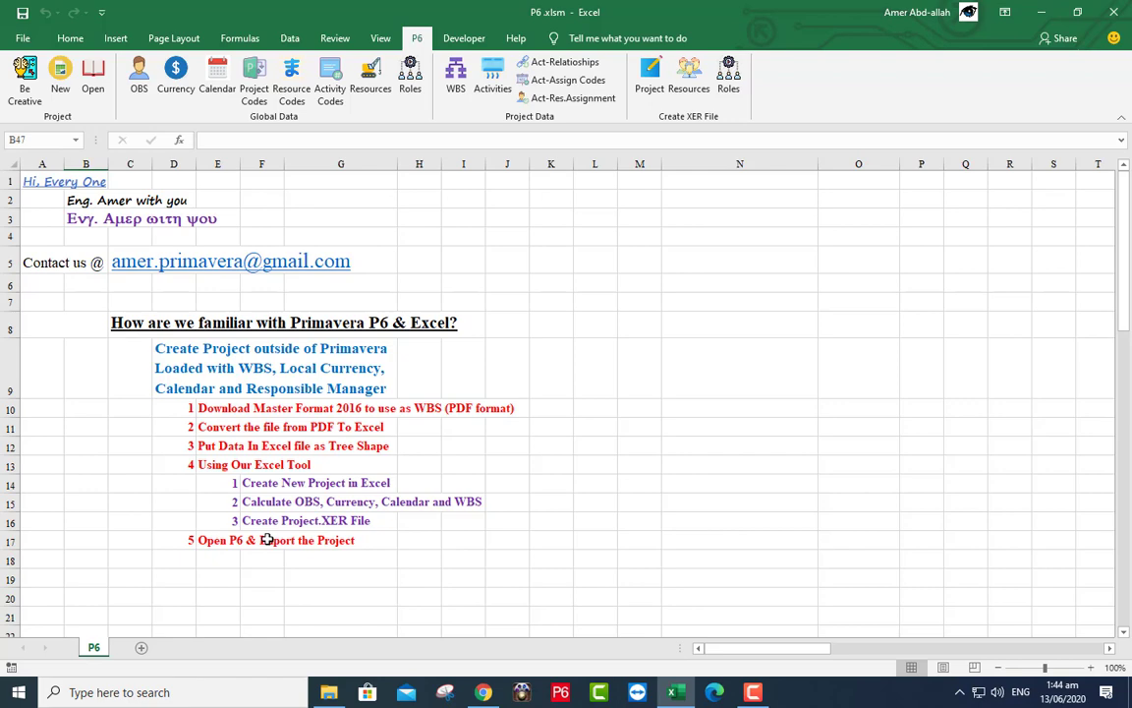
{"action": "left_click", "coordinate": [483, 696]}
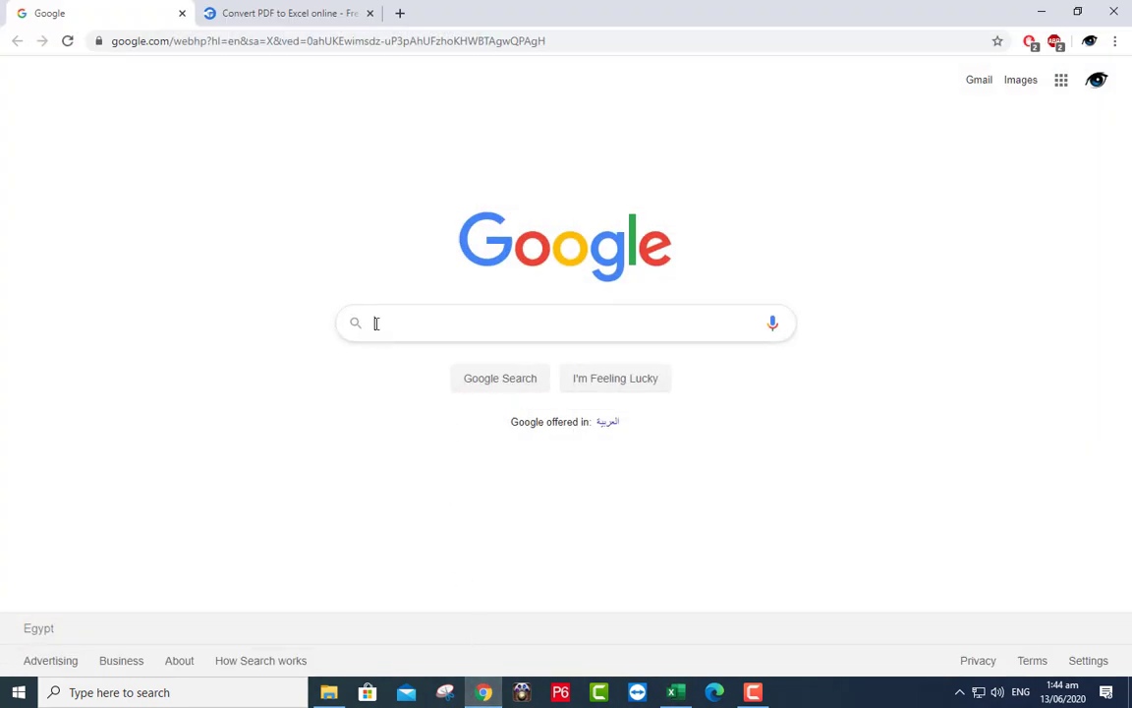
- Search Google for masterformat and open the edmca.com MasterFormat 2016 PDF in a new tab
{"action": "type", "text": "master"}
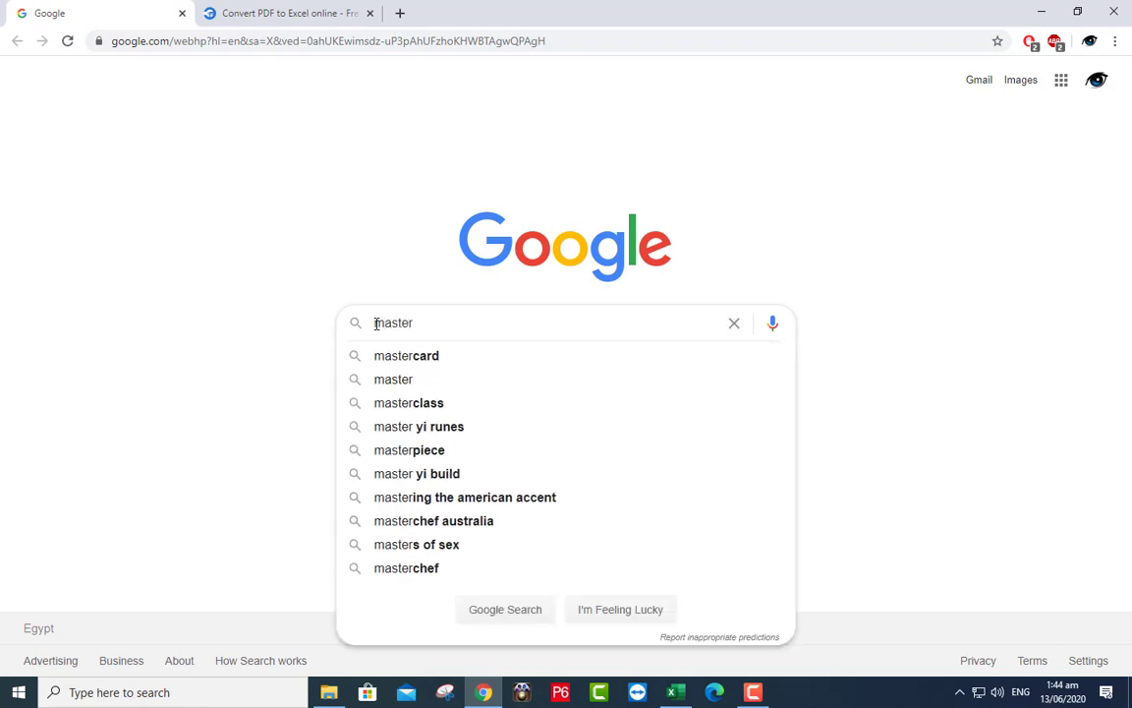
{"action": "type", "text": "format"}
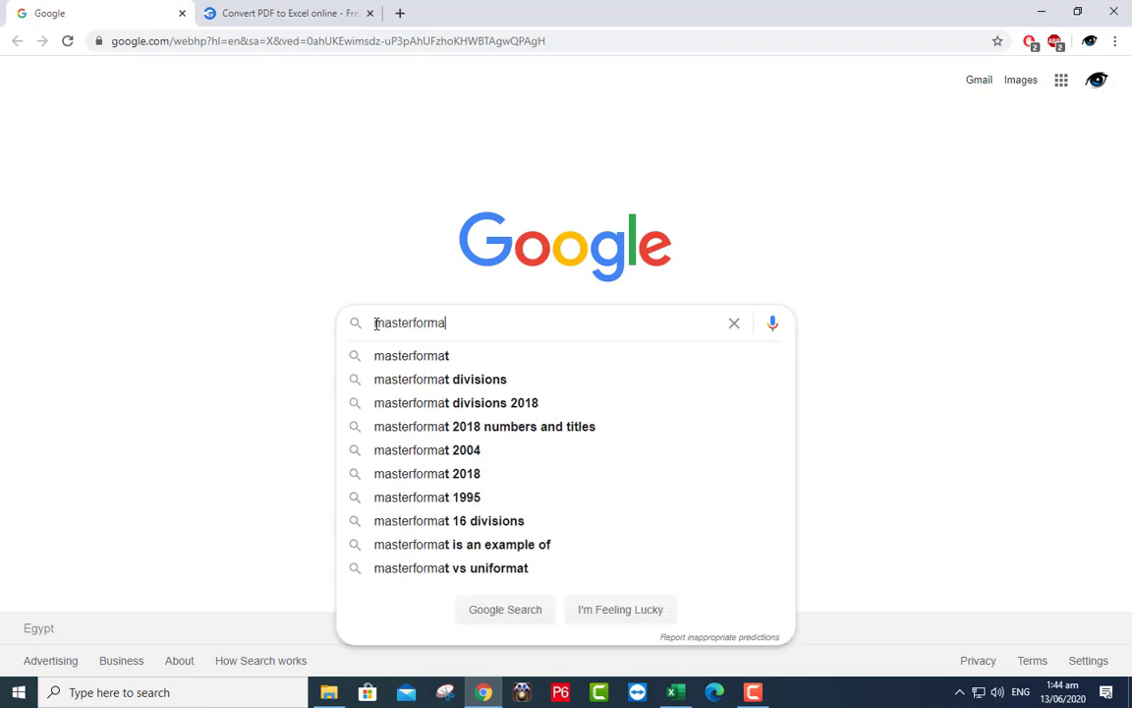
{"action": "left_click", "coordinate": [404, 359]}
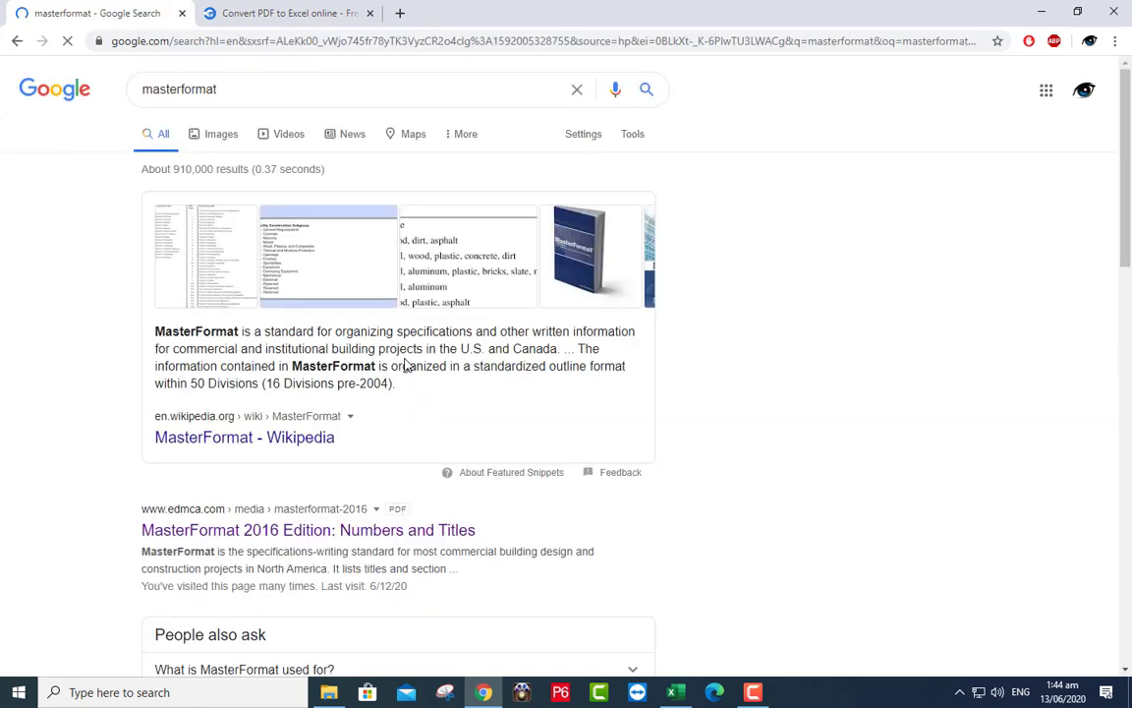
{"action": "right_click", "coordinate": [374, 532]}
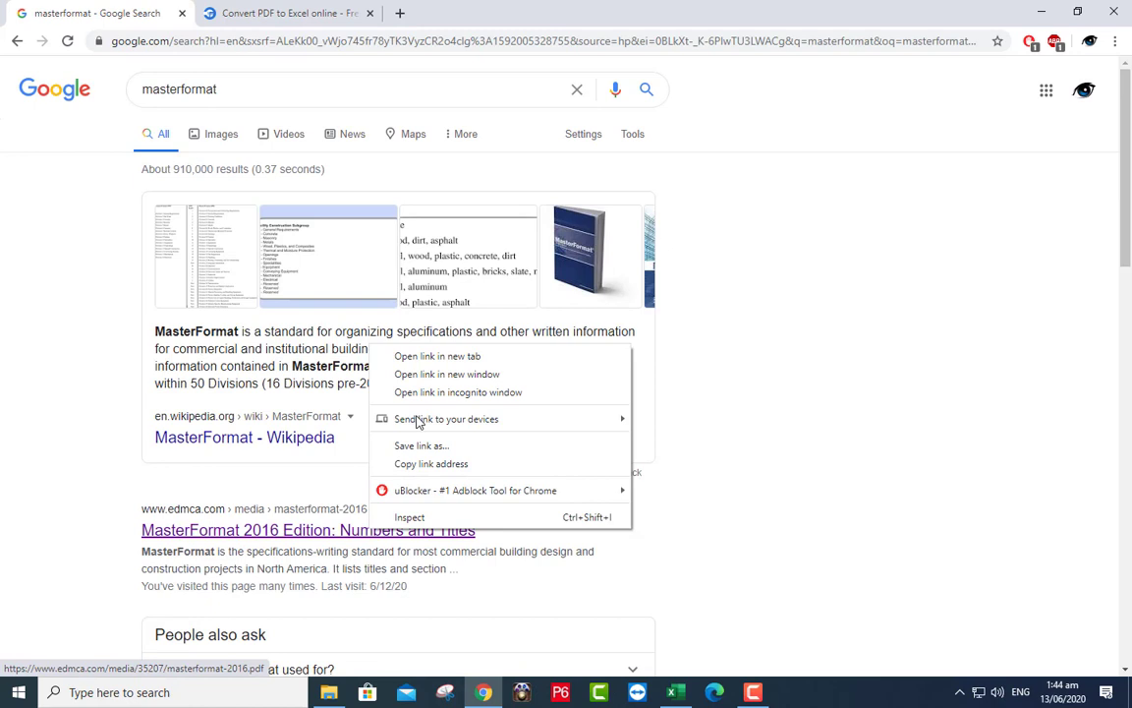
{"action": "left_click", "coordinate": [430, 357]}
{"action": "left_click", "coordinate": [285, 16]}
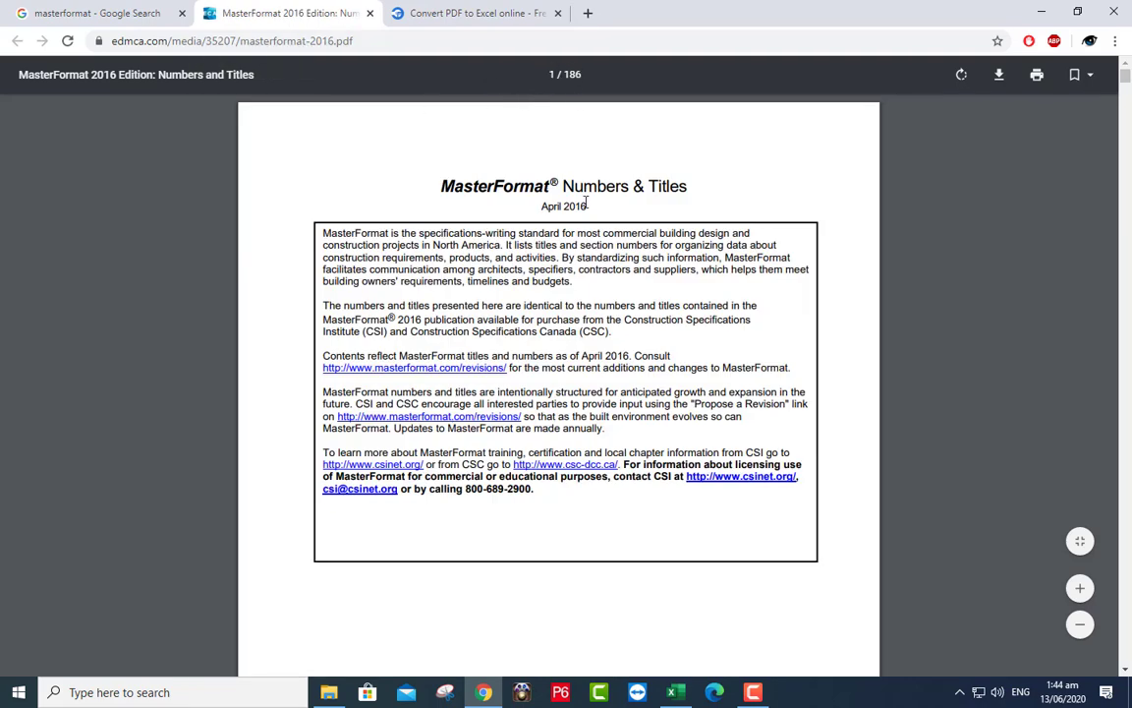
- Scroll through the 186-page MasterFormat 2016 Numbers and Titles PDF
{"action": "scroll", "coordinate": [570, 228], "scroll_direction": "down", "scroll_amount": 3}
{"action": "scroll", "coordinate": [570, 228], "scroll_direction": "up", "scroll_amount": 3}
{"action": "scroll", "coordinate": [555, 338], "scroll_direction": "down", "scroll_amount": 1}
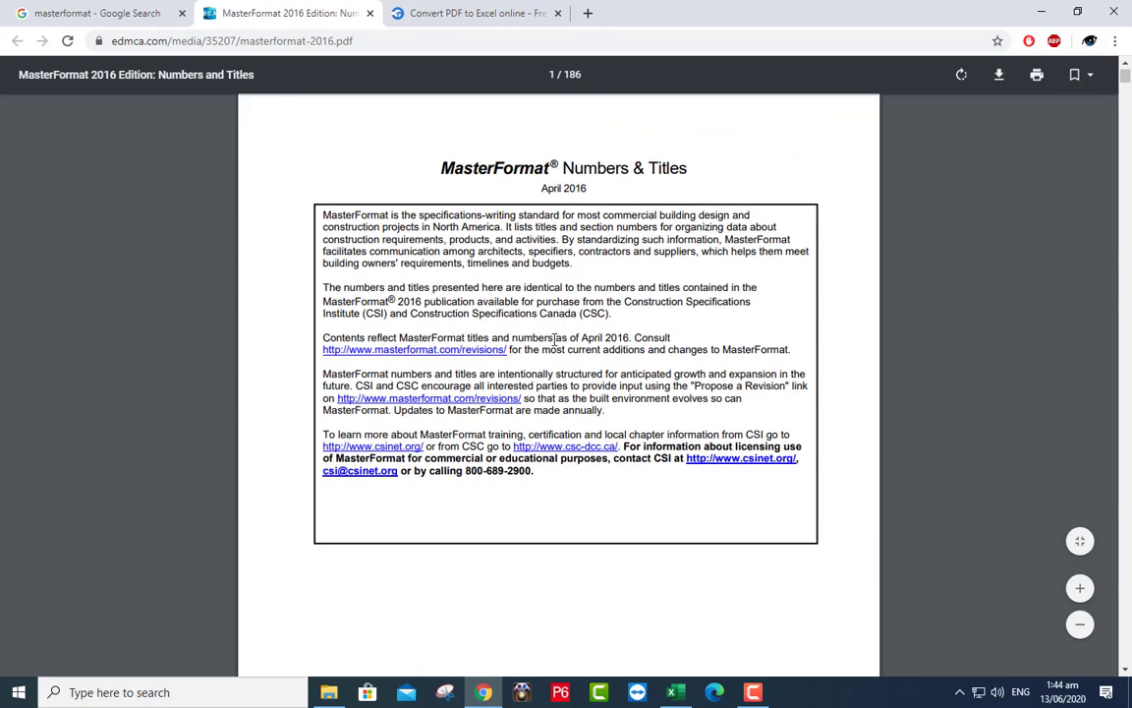
{"action": "scroll", "coordinate": [555, 338], "scroll_direction": "down", "scroll_amount": 12}
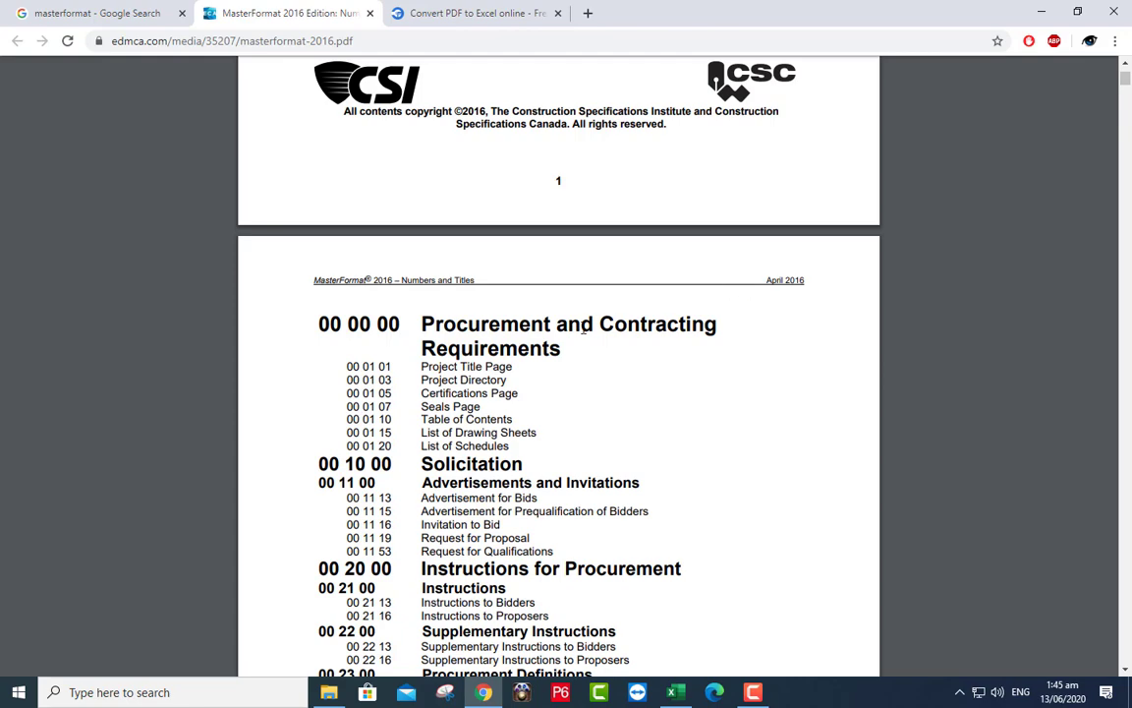
{"action": "scroll", "coordinate": [406, 302], "scroll_direction": "down", "scroll_amount": 3}
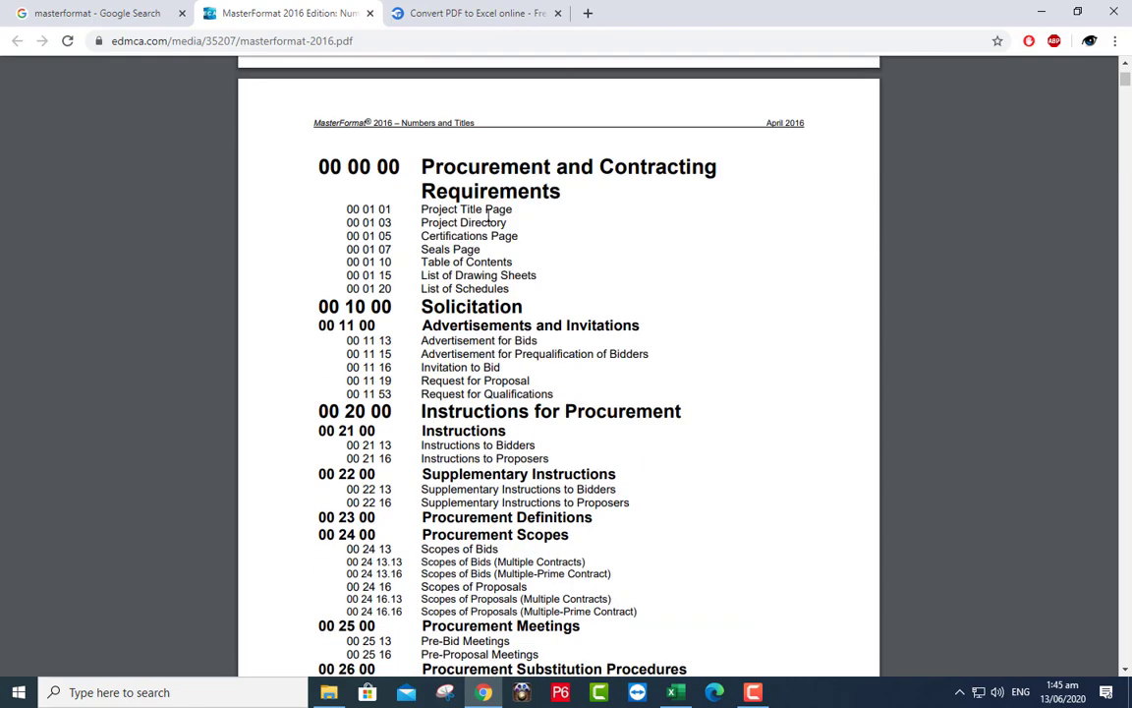
{"action": "scroll", "coordinate": [473, 397], "scroll_direction": "down", "scroll_amount": 10}
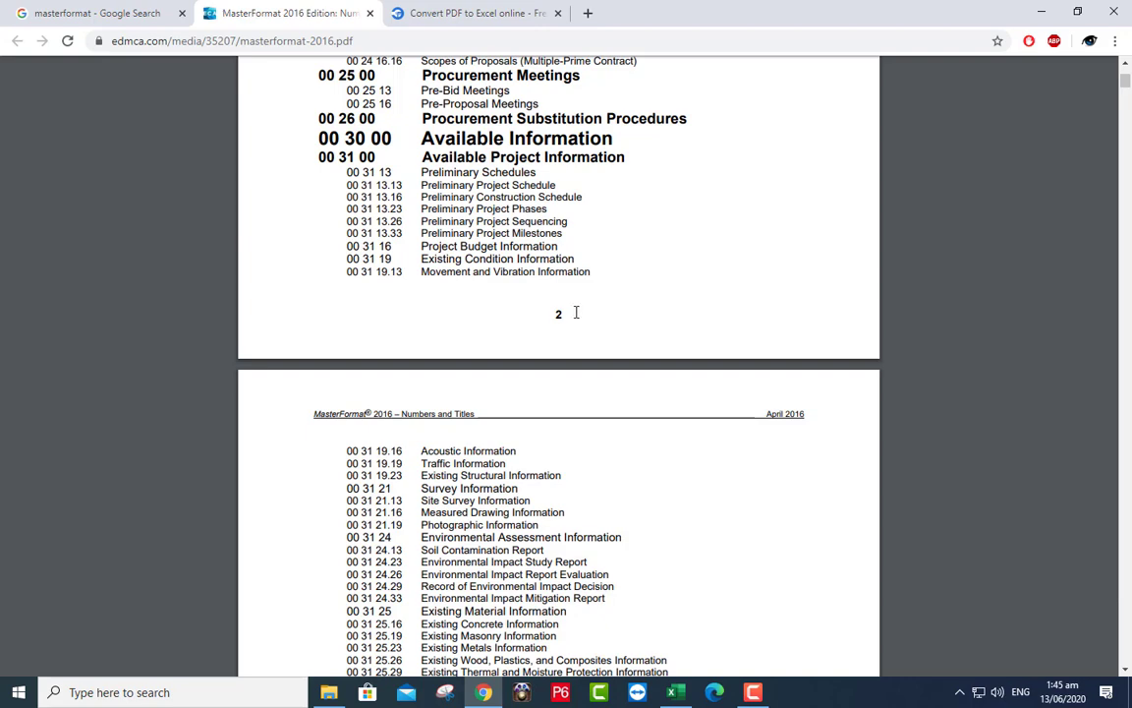
{"action": "scroll", "coordinate": [747, 278], "scroll_direction": "up", "scroll_amount": 15}
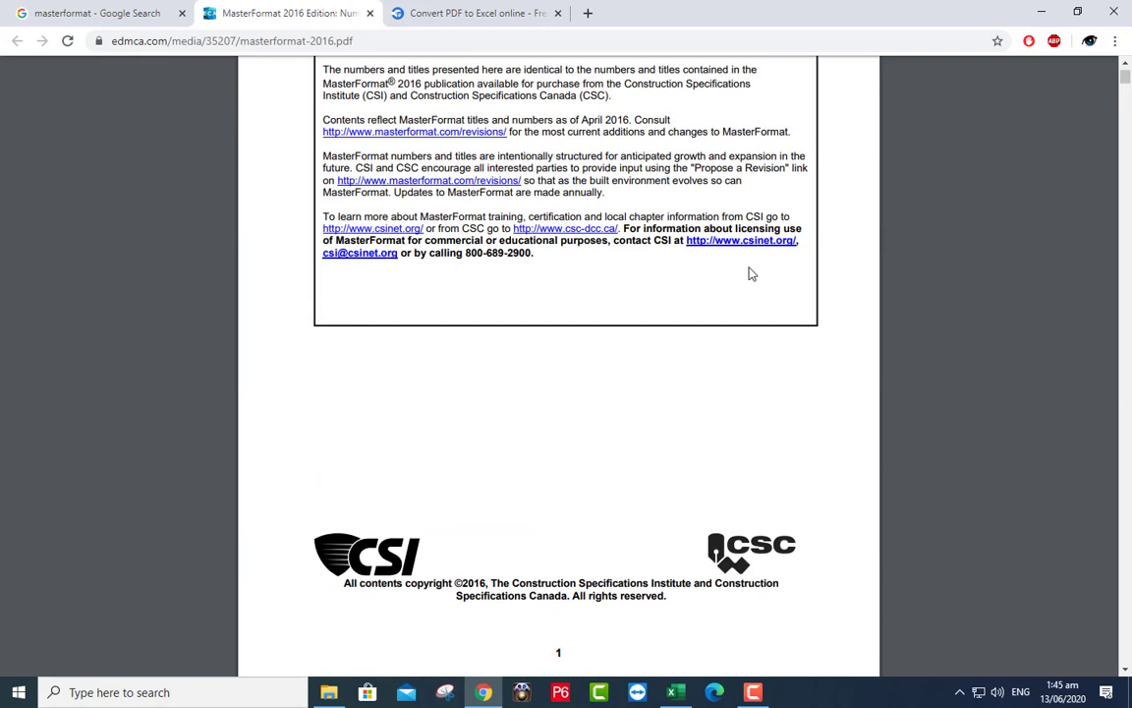
{"action": "scroll", "coordinate": [748, 273], "scroll_direction": "up", "scroll_amount": 3}
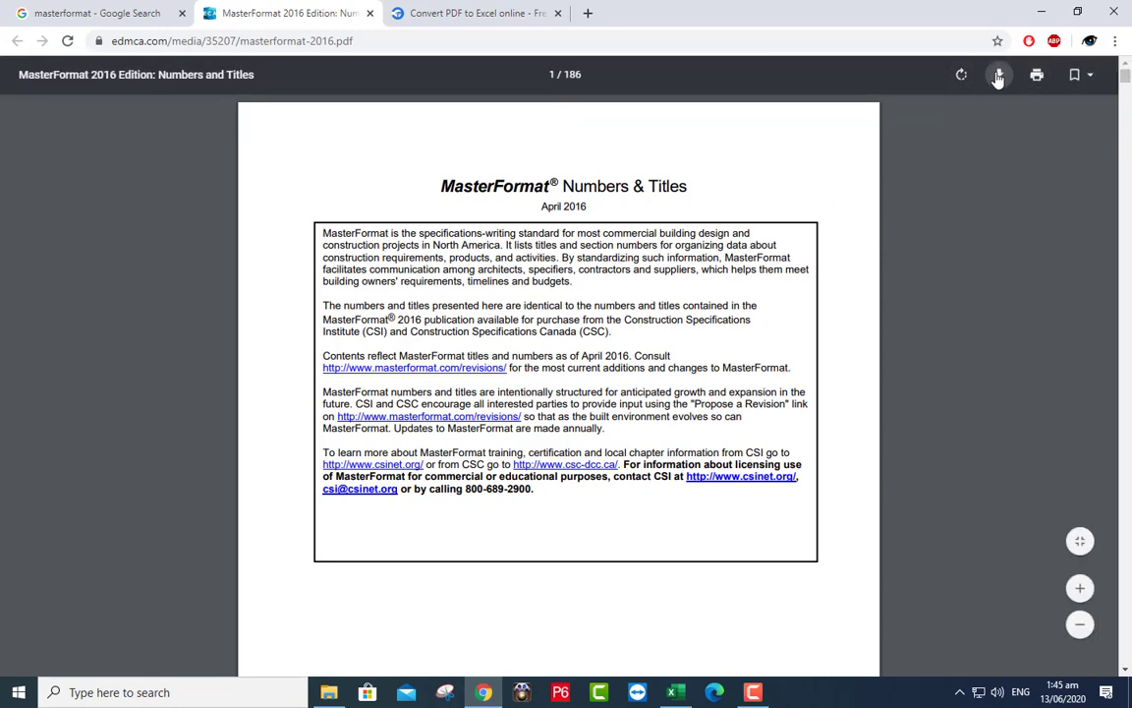
- Save masterformat-2016.pdf to Downloads, upload it to CleverPDF and convert it to Excel
{"action": "left_click", "coordinate": [999, 77]}
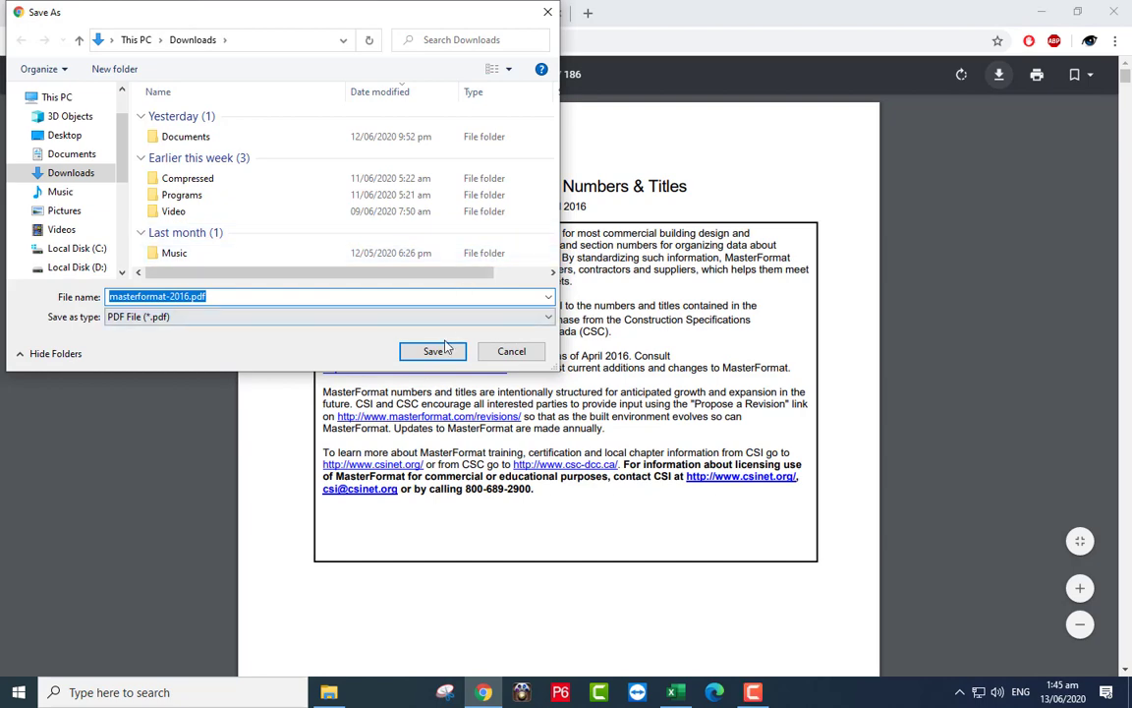
{"action": "left_click", "coordinate": [444, 350]}
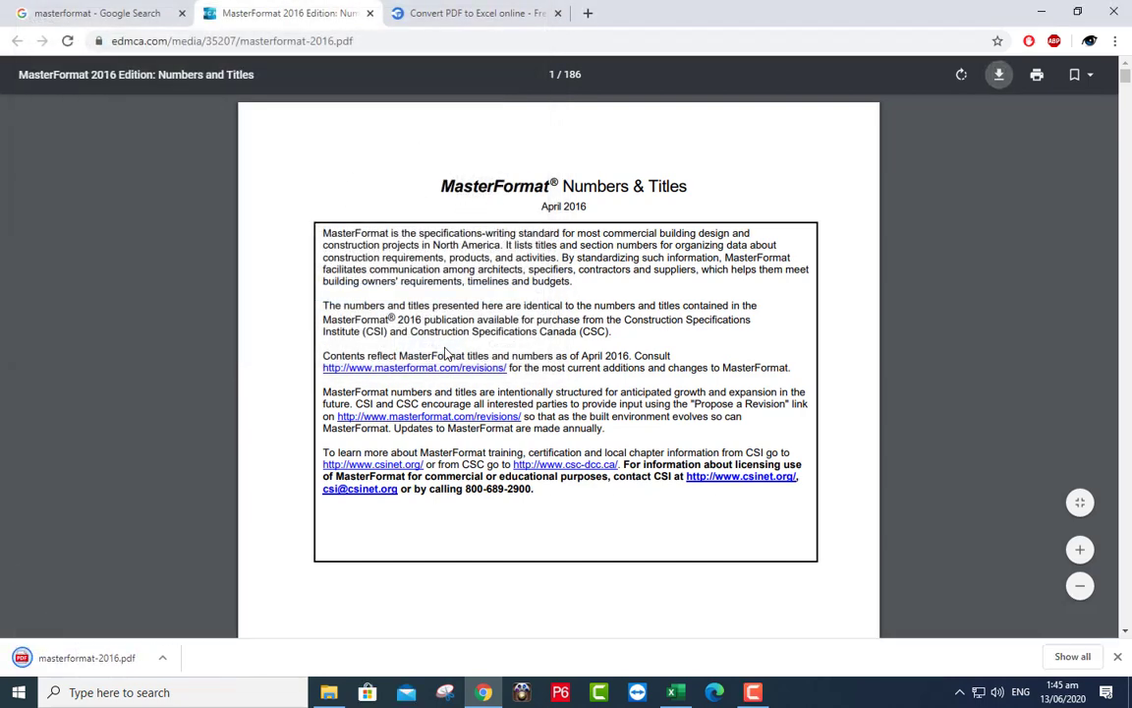
{"action": "left_click", "coordinate": [460, 15]}
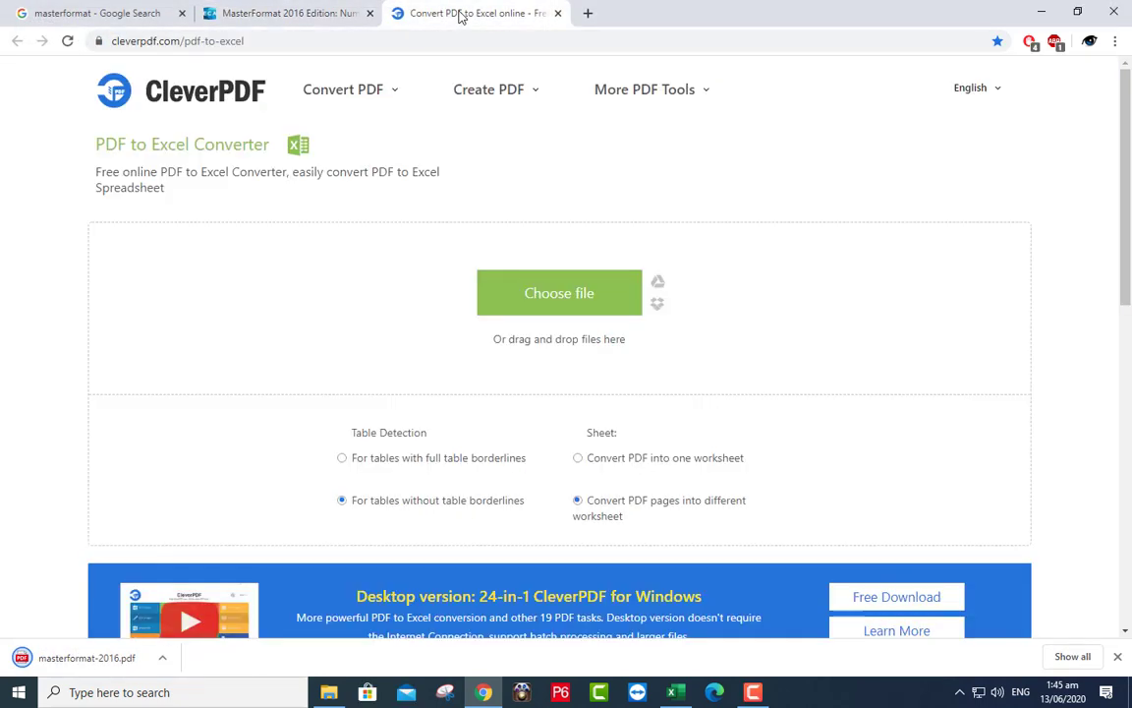
{"action": "left_click", "coordinate": [331, 693]}
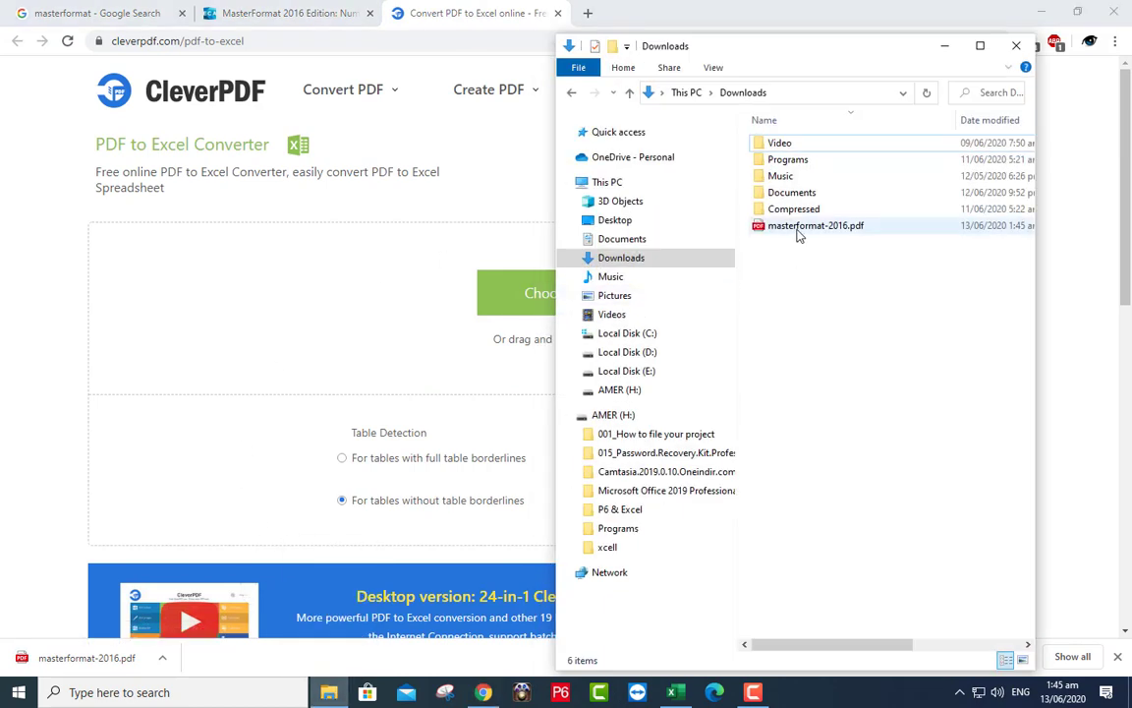
{"action": "left_click_drag", "start_coordinate": [799, 234], "coordinate": [423, 320]}
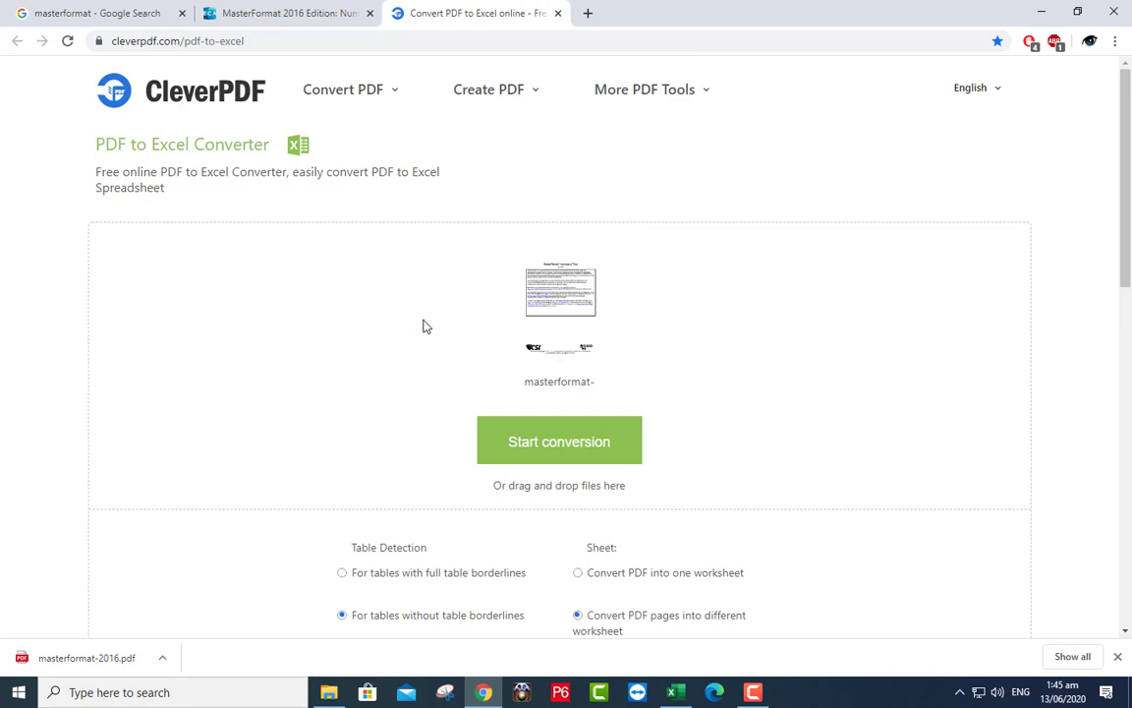
{"action": "left_click", "coordinate": [511, 447]}
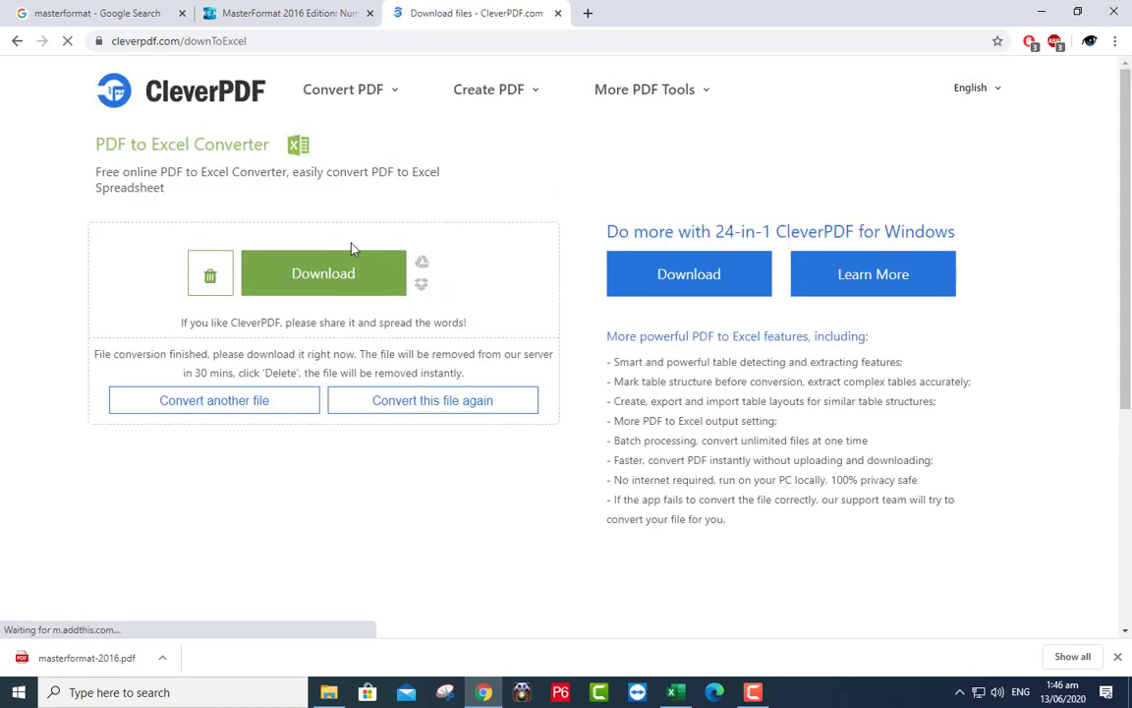
- Download masterformat-2016.xlsx, delete the uploaded files from the server, and open the spreadsheet
{"action": "left_click", "coordinate": [327, 275]}
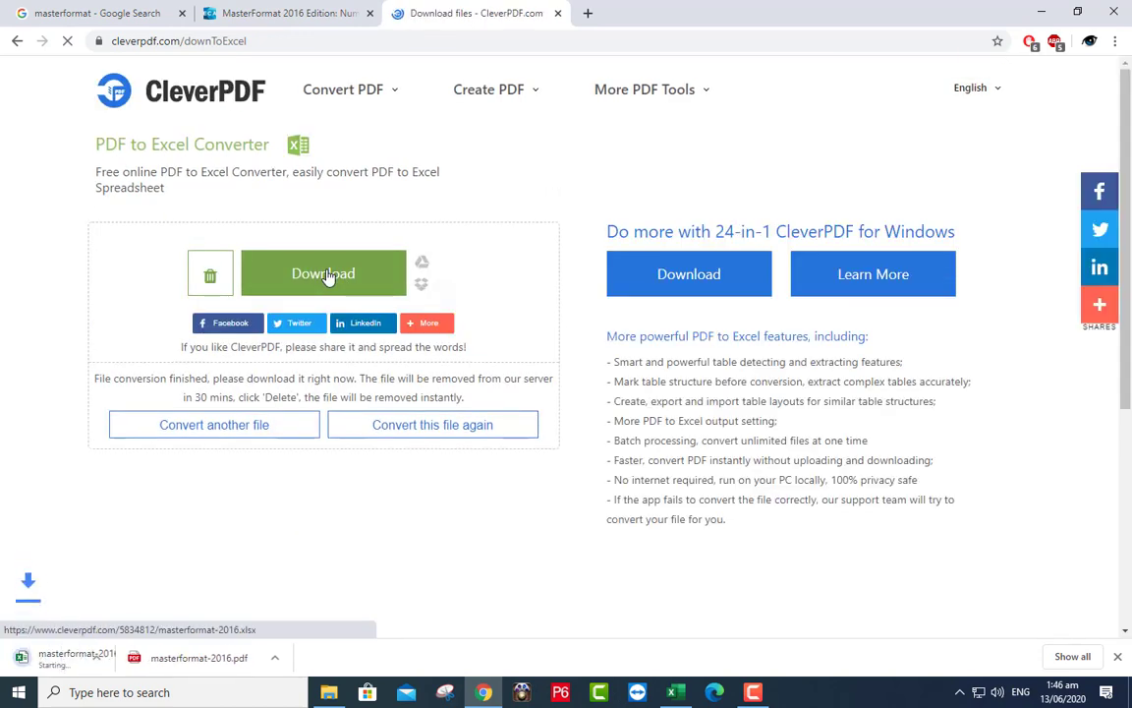
{"action": "left_click", "coordinate": [216, 281]}
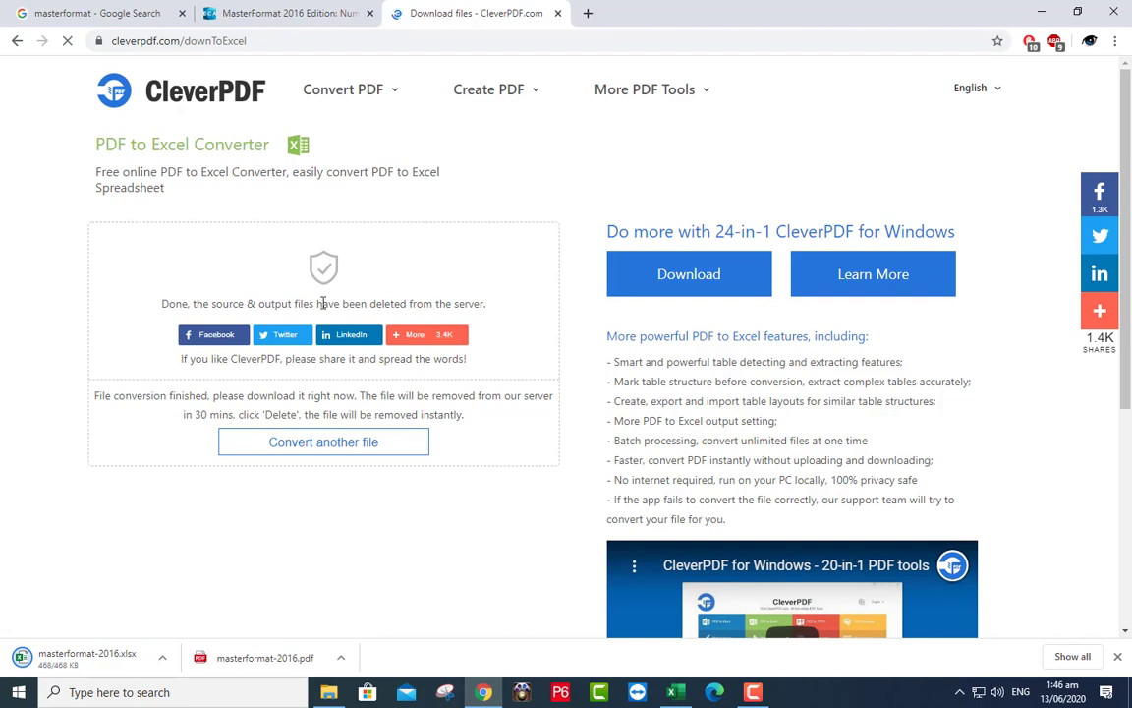
{"action": "left_click", "coordinate": [82, 659]}
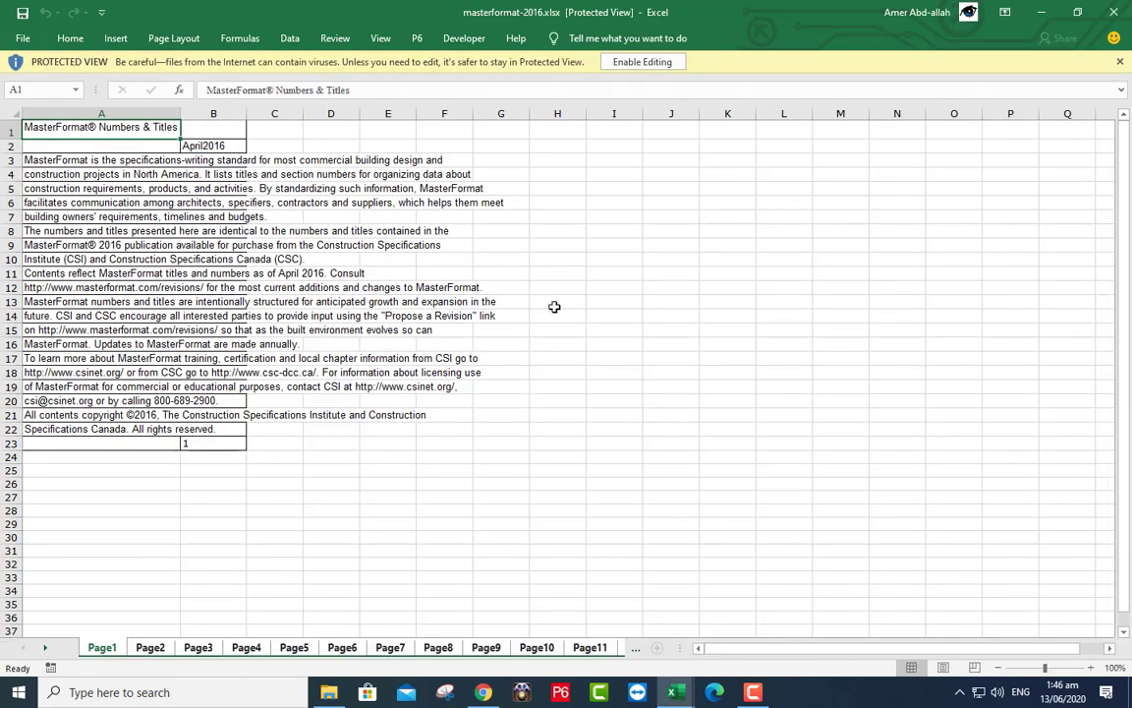
- Enable editing of masterformat-2016.xlsx, minimise Chrome, and browse the Page8 section codes
{"action": "left_click", "coordinate": [624, 65]}
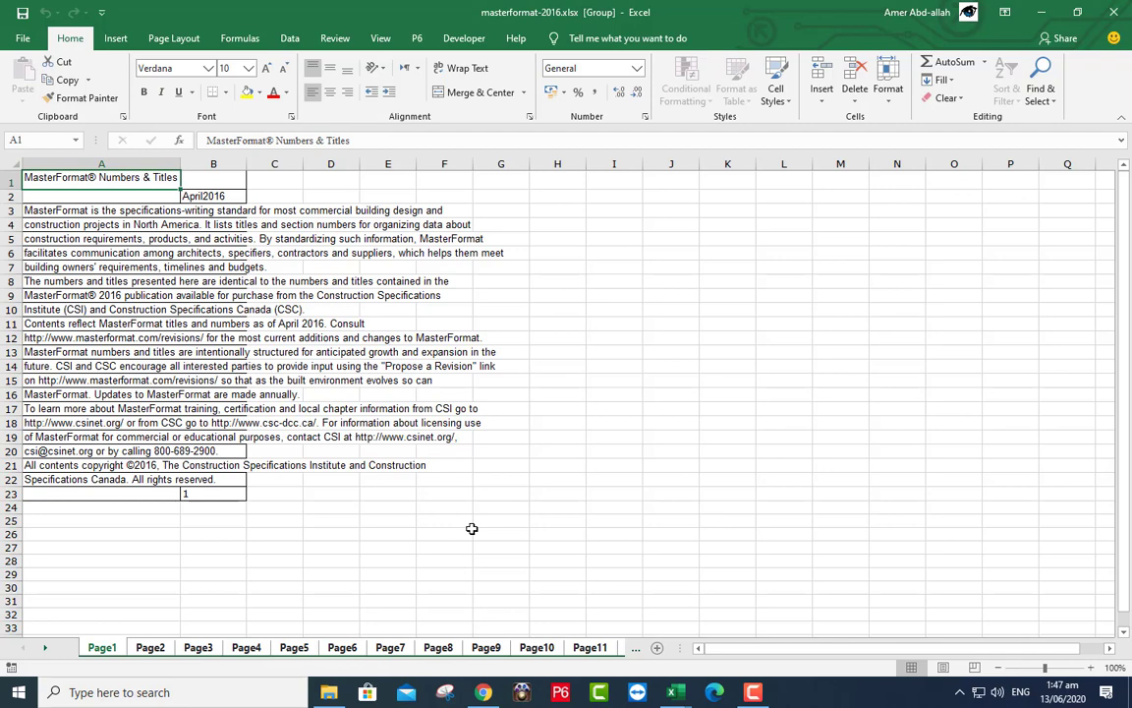
{"action": "left_click", "coordinate": [485, 694]}
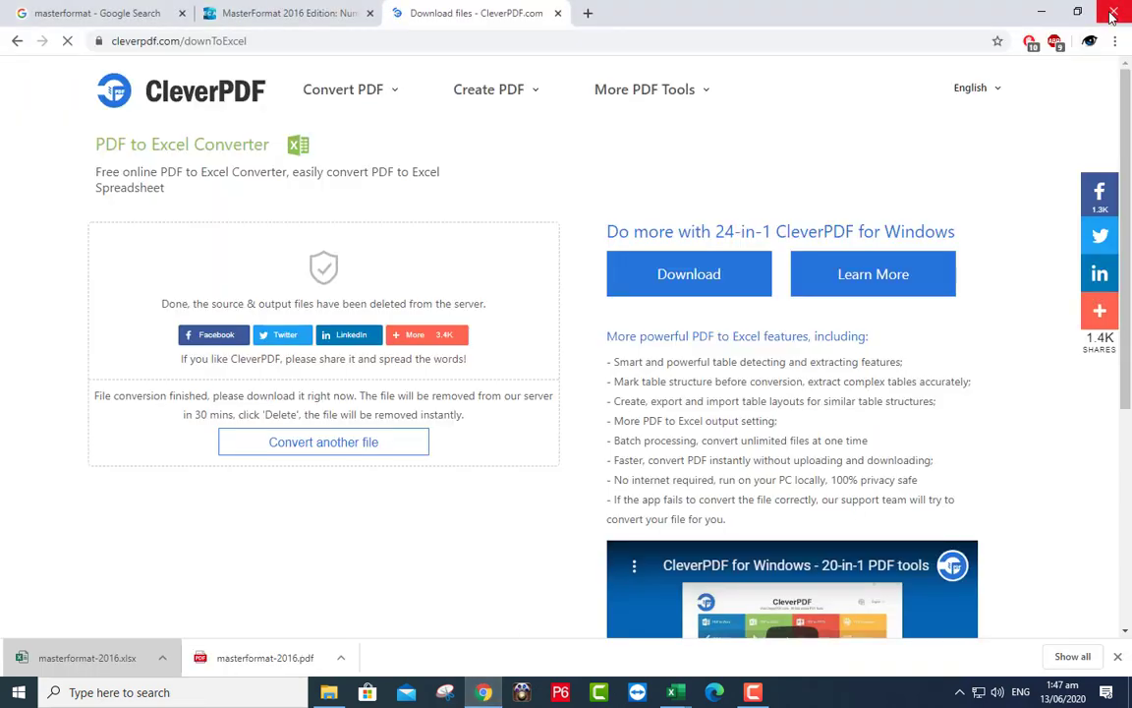
{"action": "left_click", "coordinate": [1041, 12]}
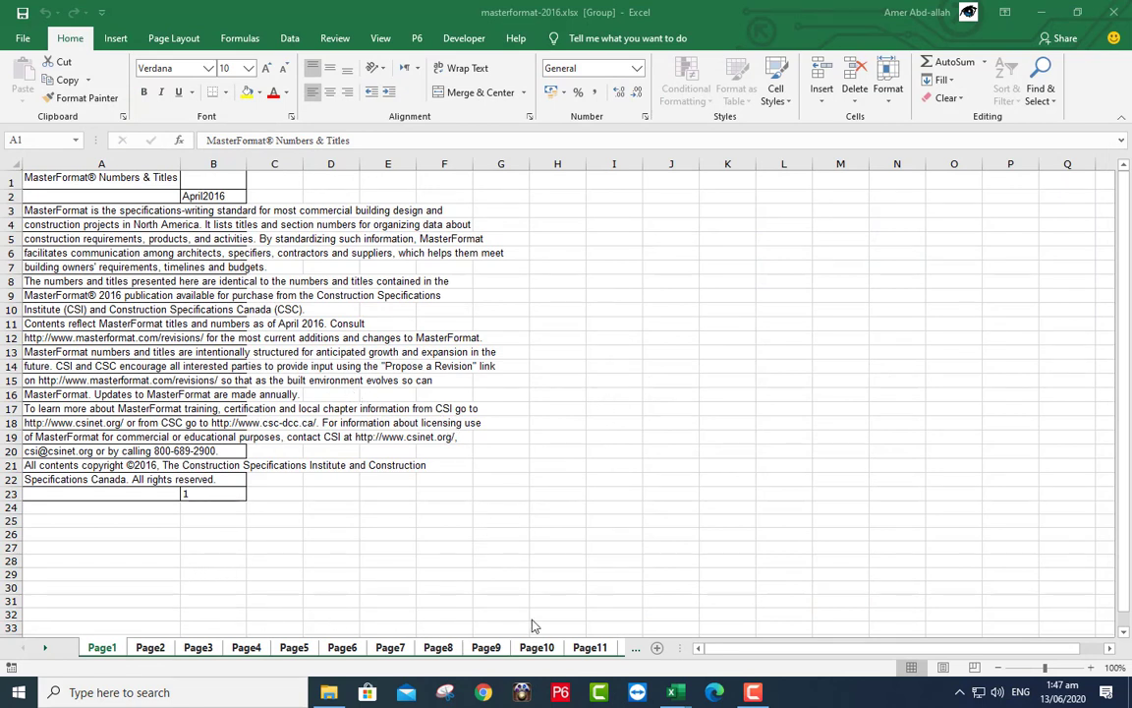
{"action": "left_click", "coordinate": [452, 651]}
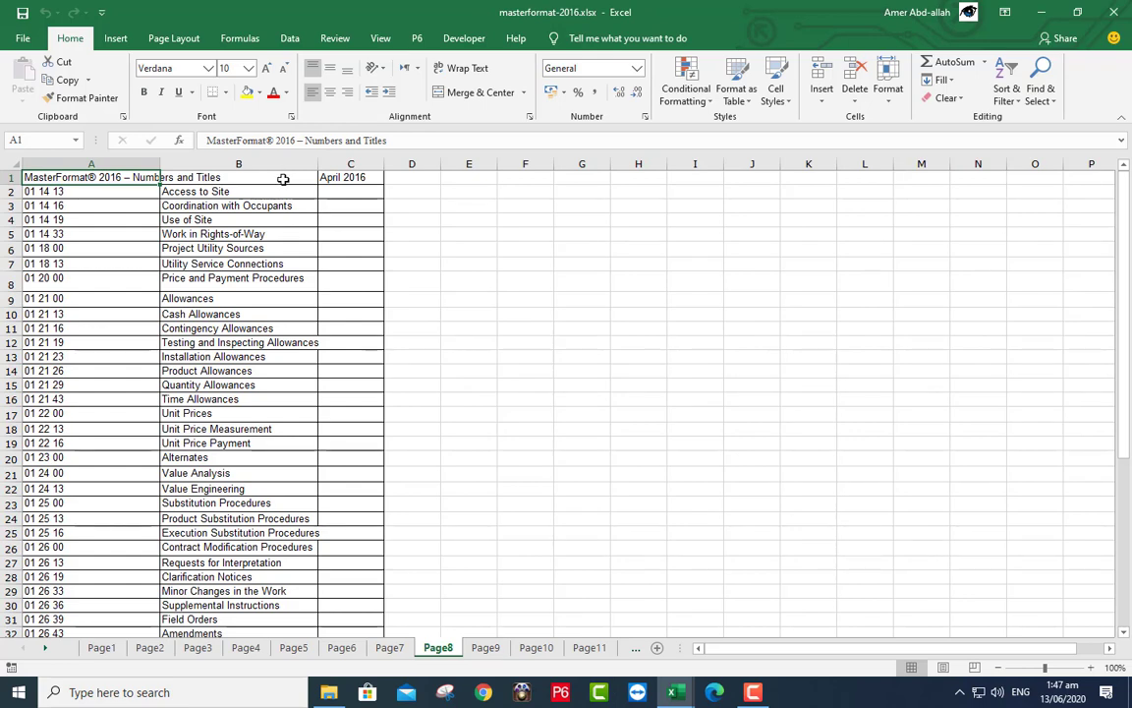
{"action": "scroll", "coordinate": [145, 298], "scroll_direction": "down", "scroll_amount": 7}
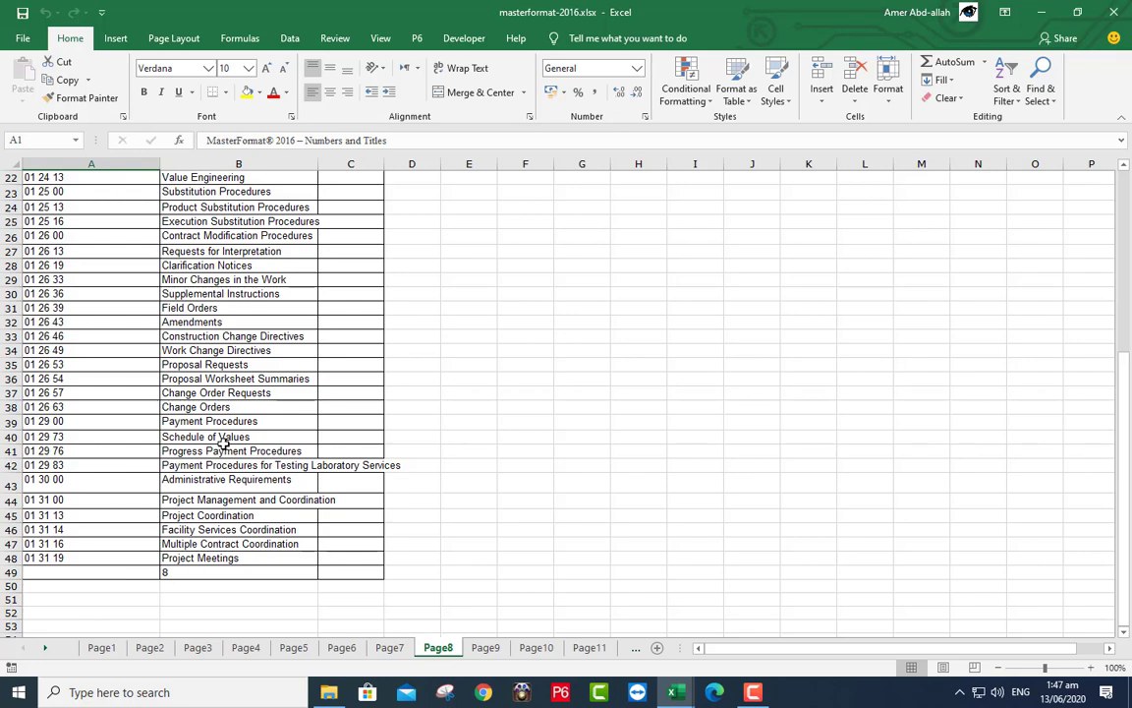
{"action": "scroll", "coordinate": [222, 438], "scroll_direction": "up", "scroll_amount": 7}
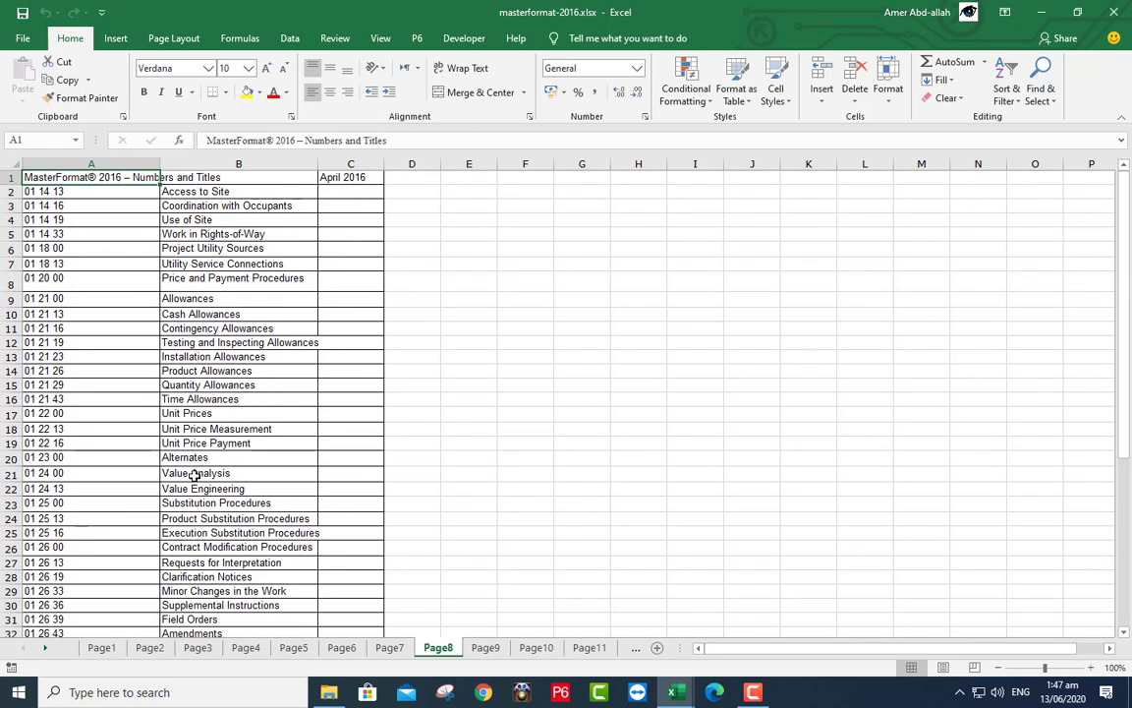
- Jump through the sheet list to the last sheet Page186, then switch to Page181
{"action": "left_click", "coordinate": [44, 650]}
{"action": "left_click", "coordinate": [26, 650]}
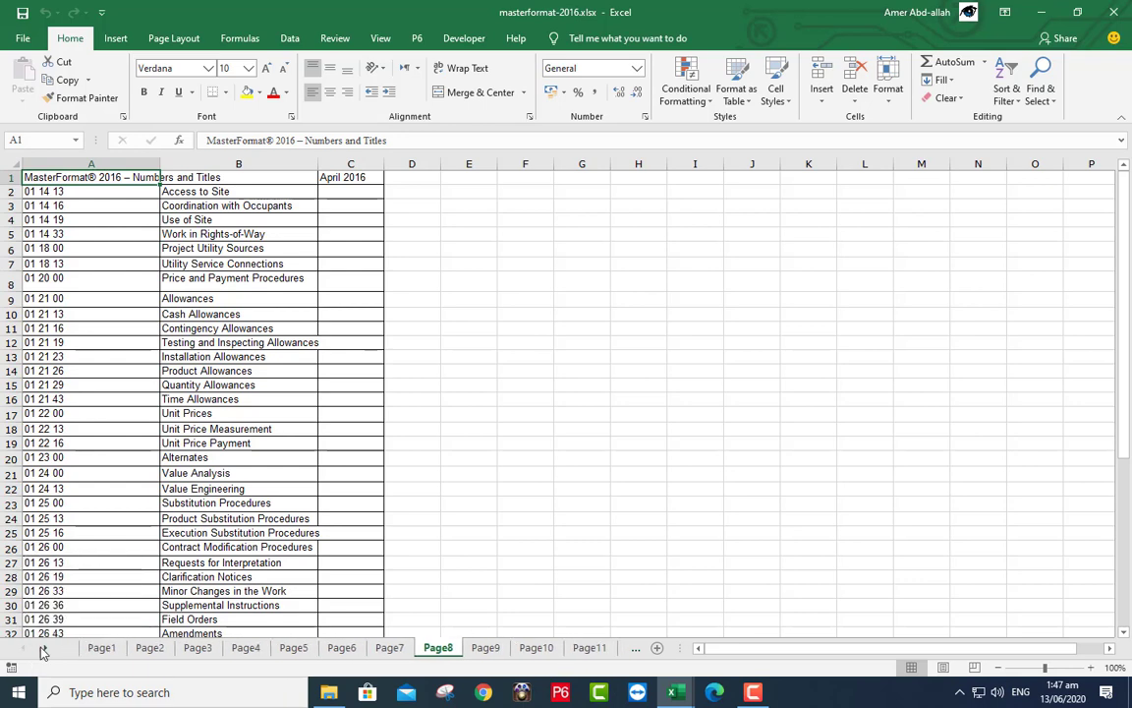
{"action": "right_click", "coordinate": [26, 651]}
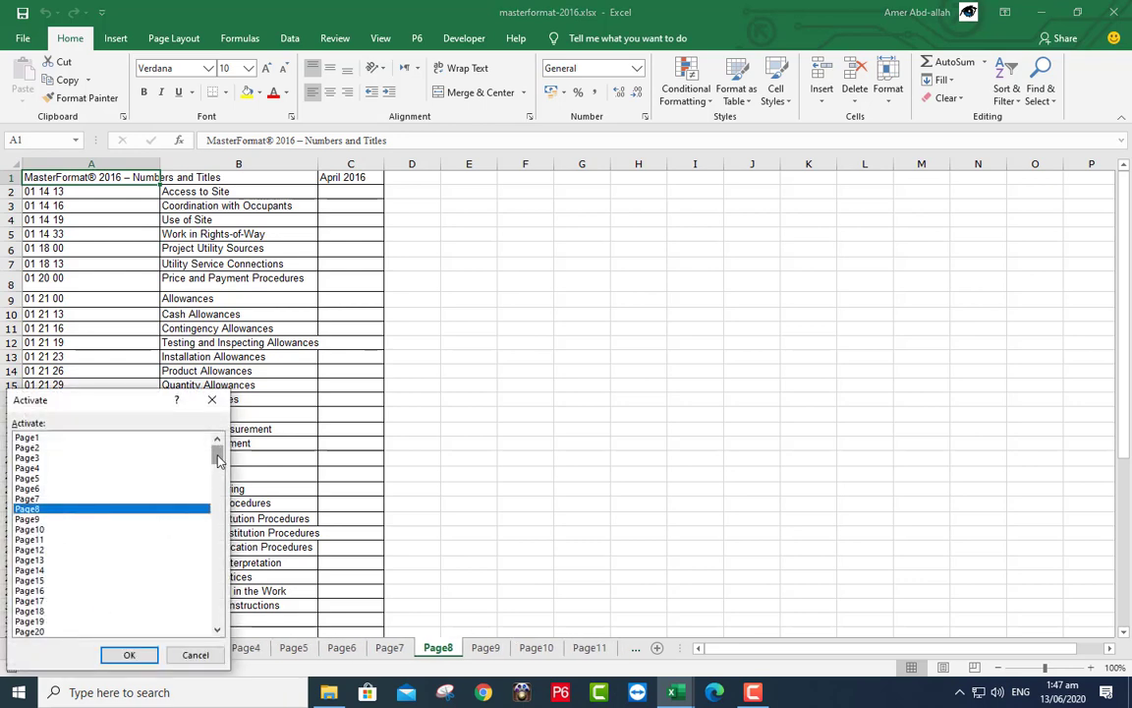
{"action": "left_click_drag", "start_coordinate": [216, 454], "coordinate": [202, 631]}
{"action": "left_click", "coordinate": [44, 631]}
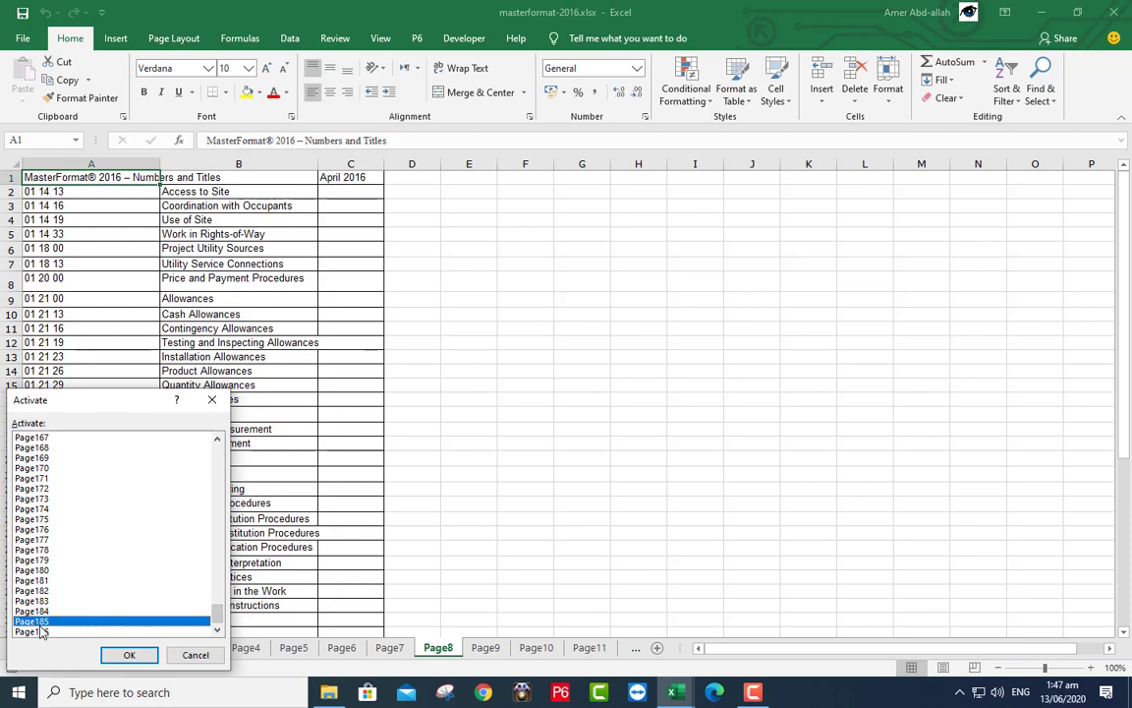
{"action": "key", "text": "Return"}
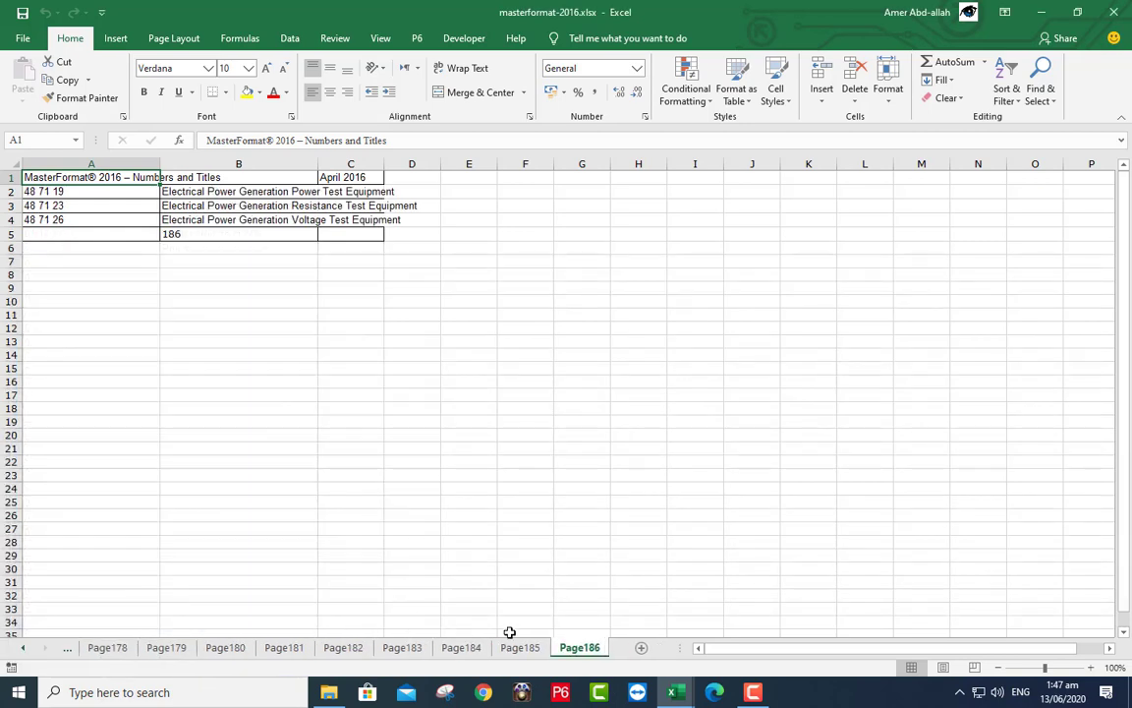
{"action": "left_click", "coordinate": [287, 648]}
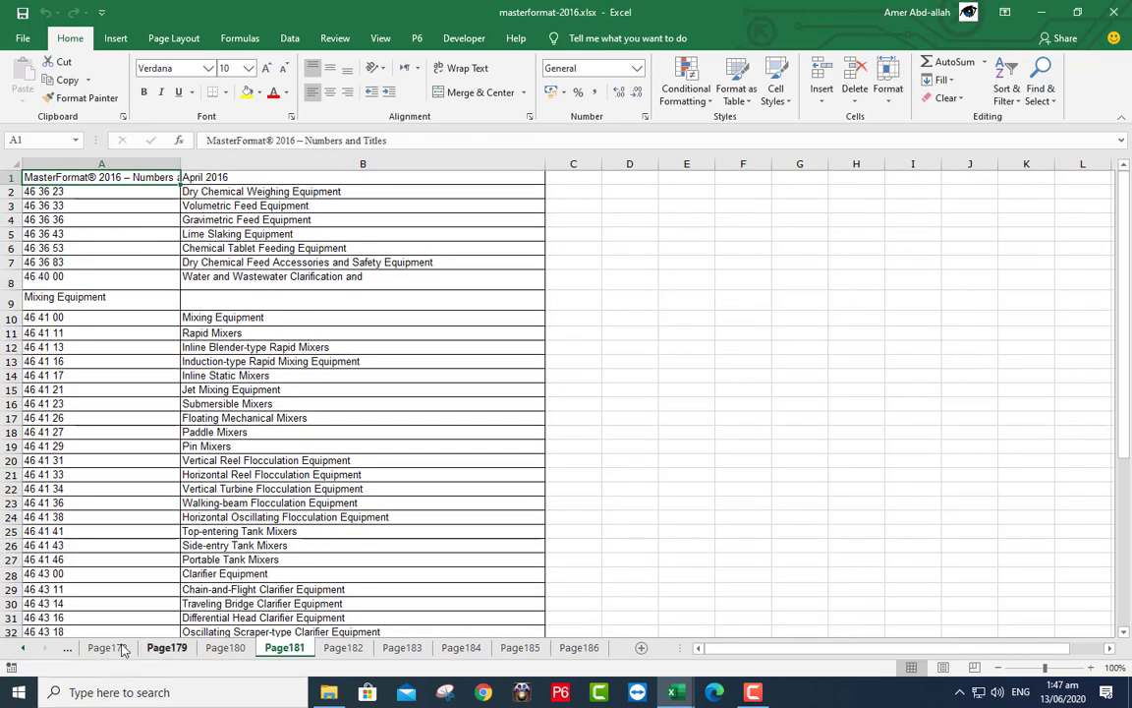
- Open the A01_AllSheets_InNewBook macro for editing from Developer > Macros
{"action": "left_click", "coordinate": [467, 39]}
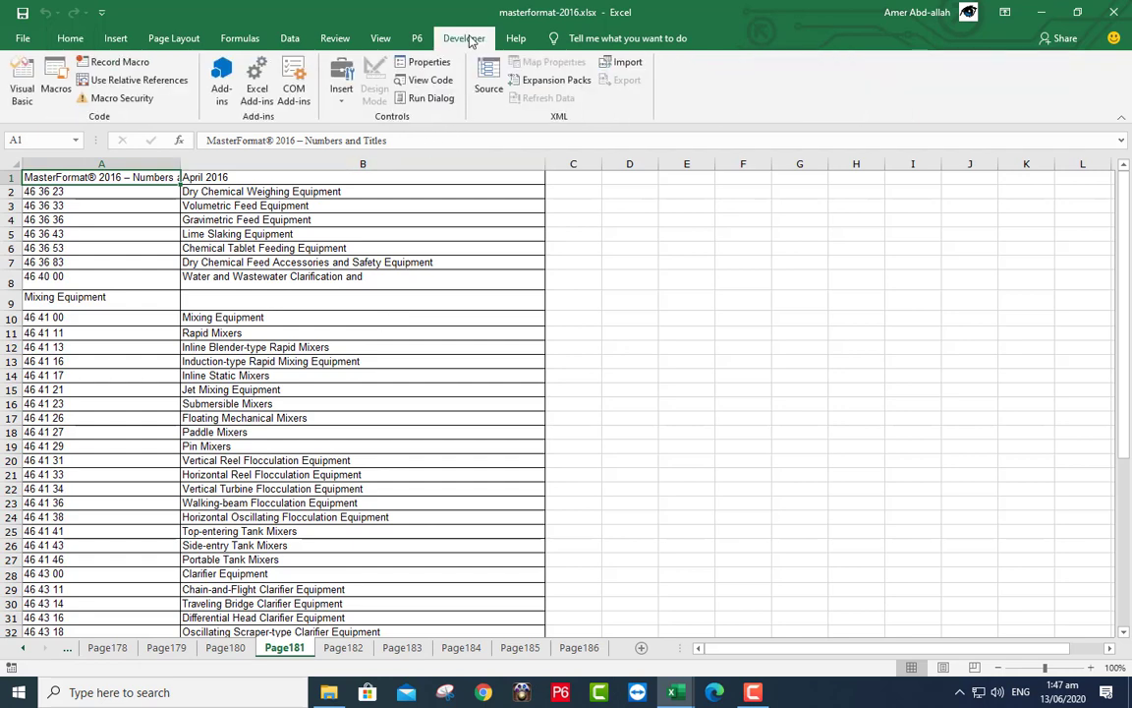
{"action": "left_click", "coordinate": [56, 88]}
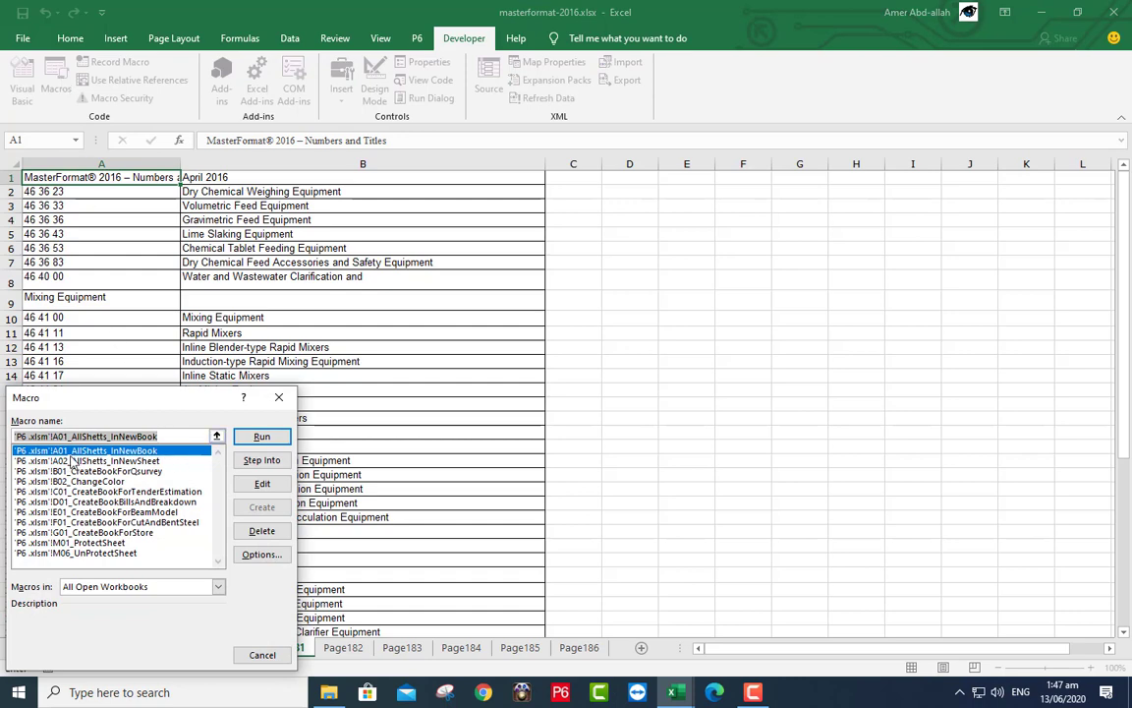
{"action": "left_click", "coordinate": [262, 483]}
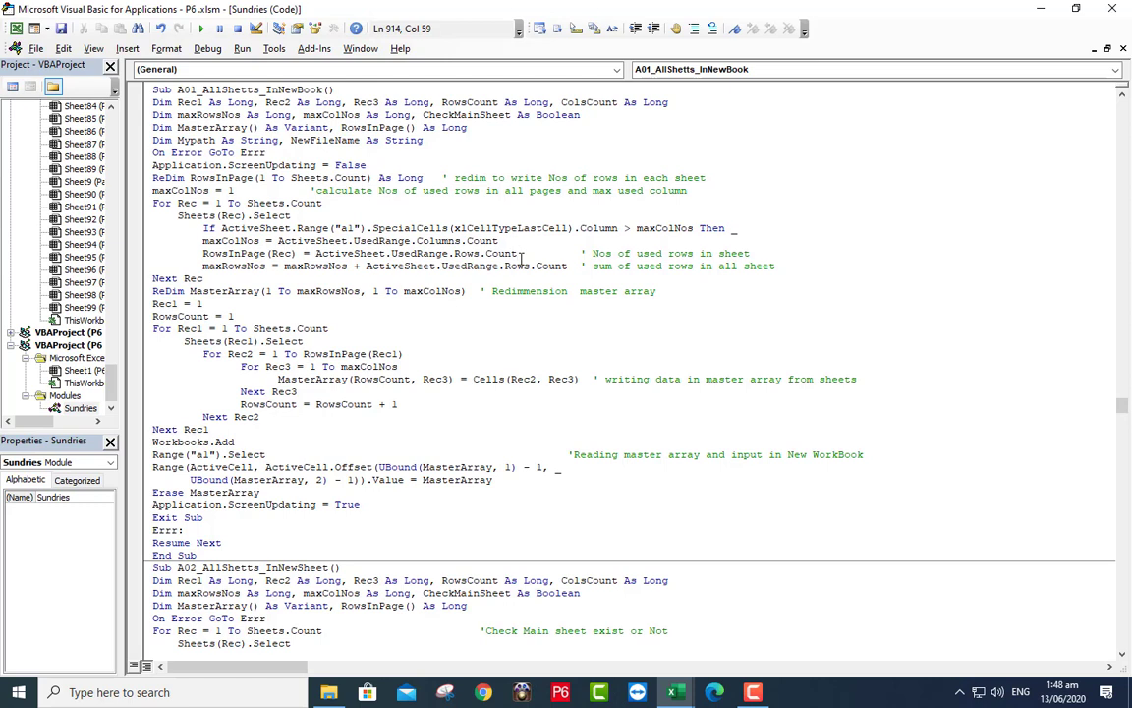
- Append -2 to both Rows.Count expressions, change Cells(Rec2, Rec3) to Cells(Rec2 + 1, Rec3), and return to Excel
{"action": "type", "text": "-2"}
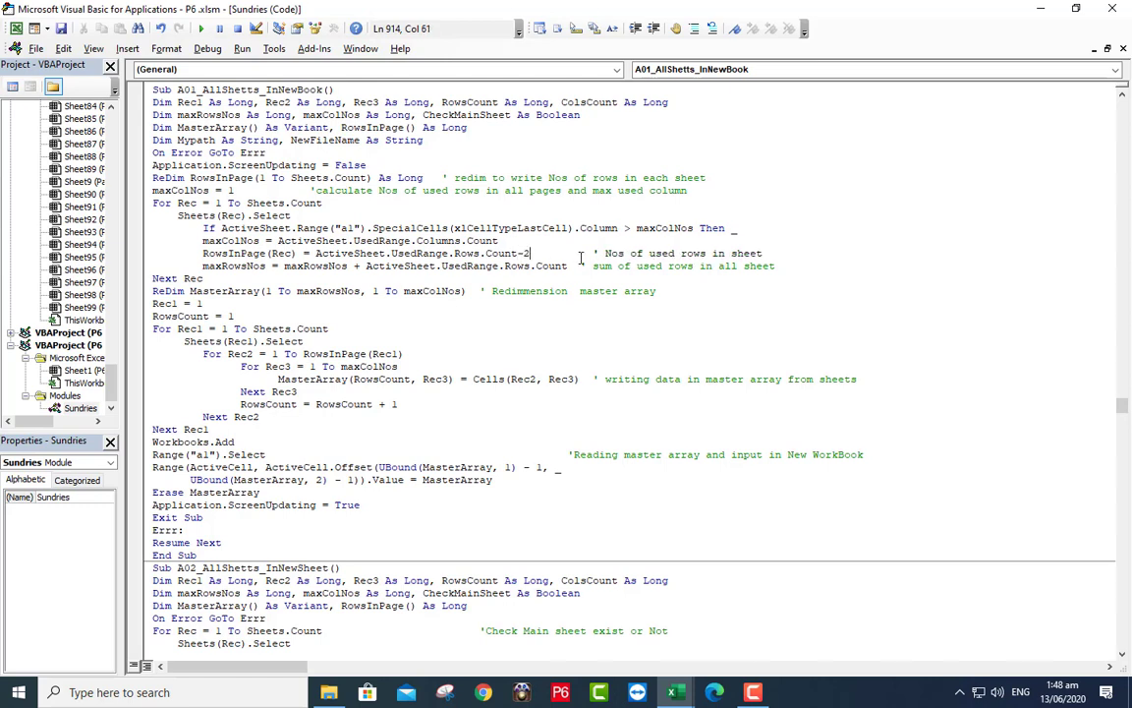
{"action": "left_click", "coordinate": [570, 265]}
{"action": "type", "text": "-2"}
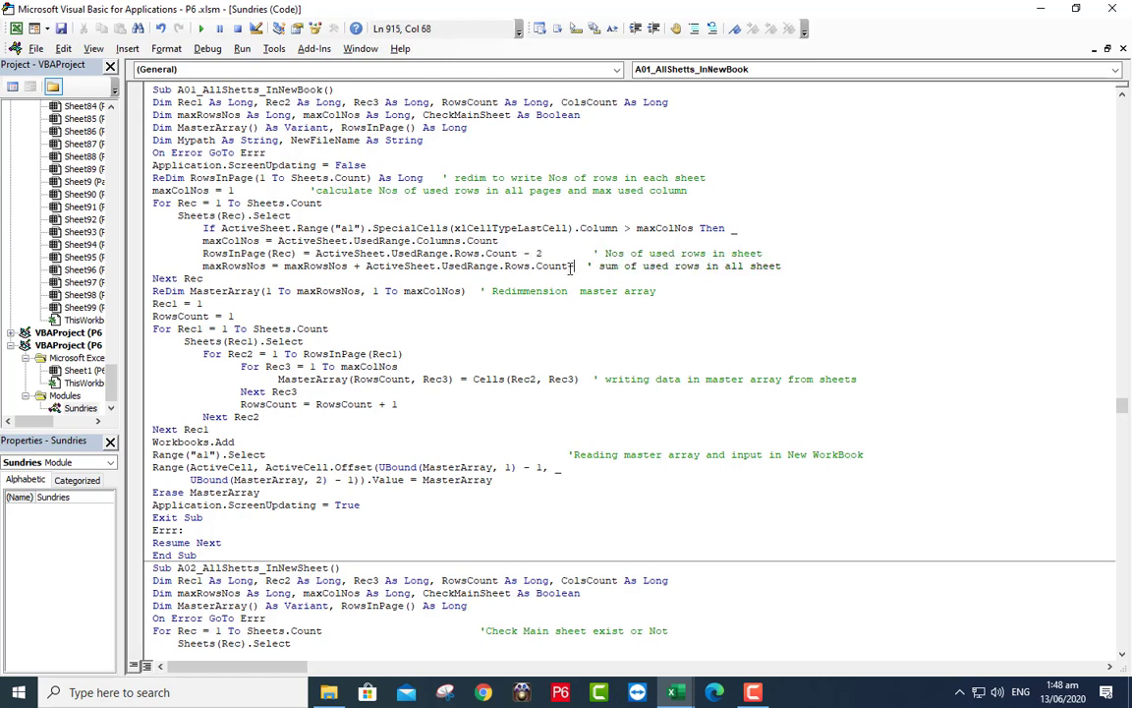
{"action": "left_click", "coordinate": [537, 379]}
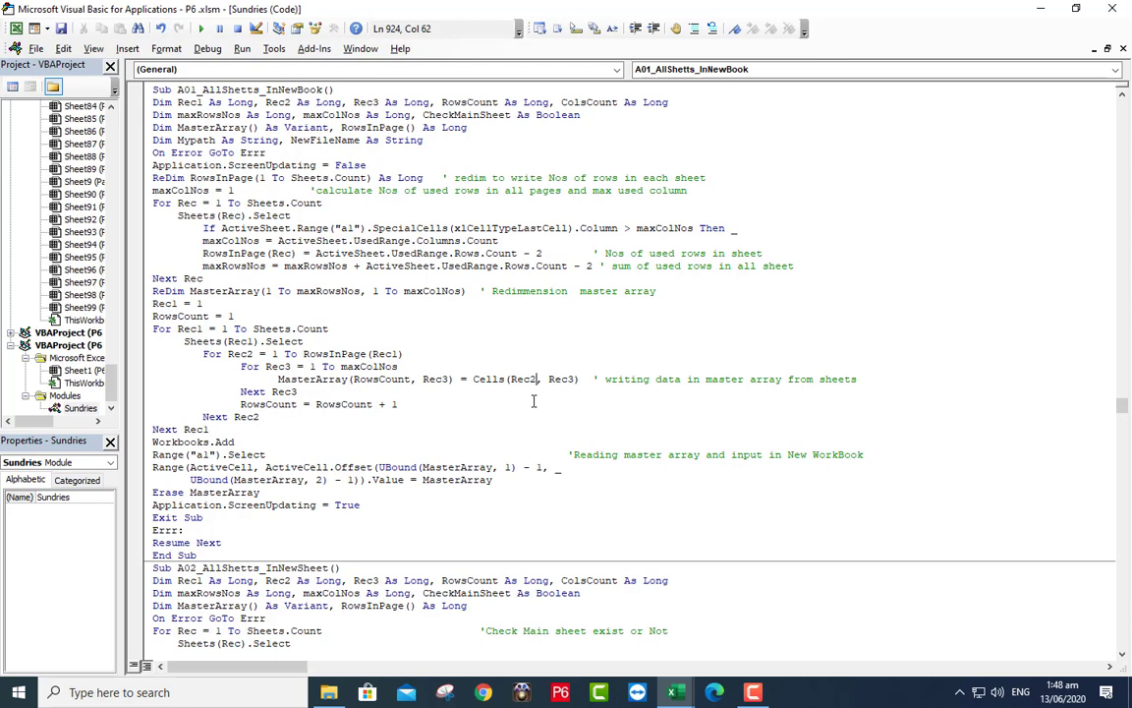
{"action": "type", "text": "+1"}
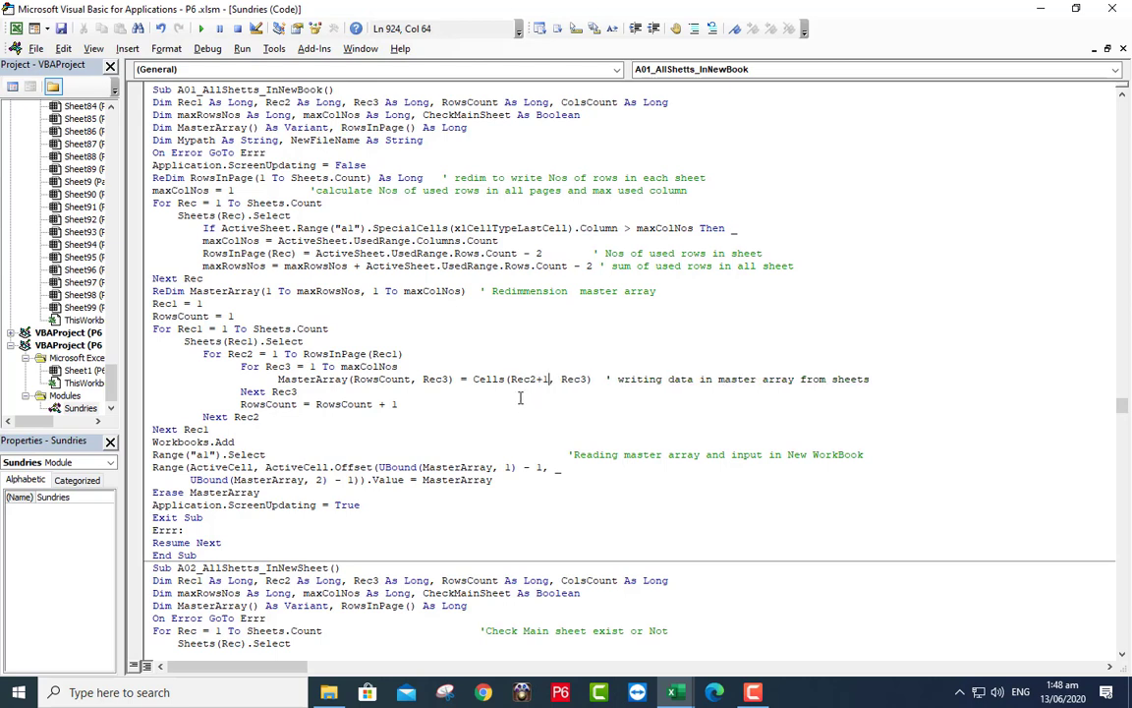
{"action": "left_click", "coordinate": [521, 397]}
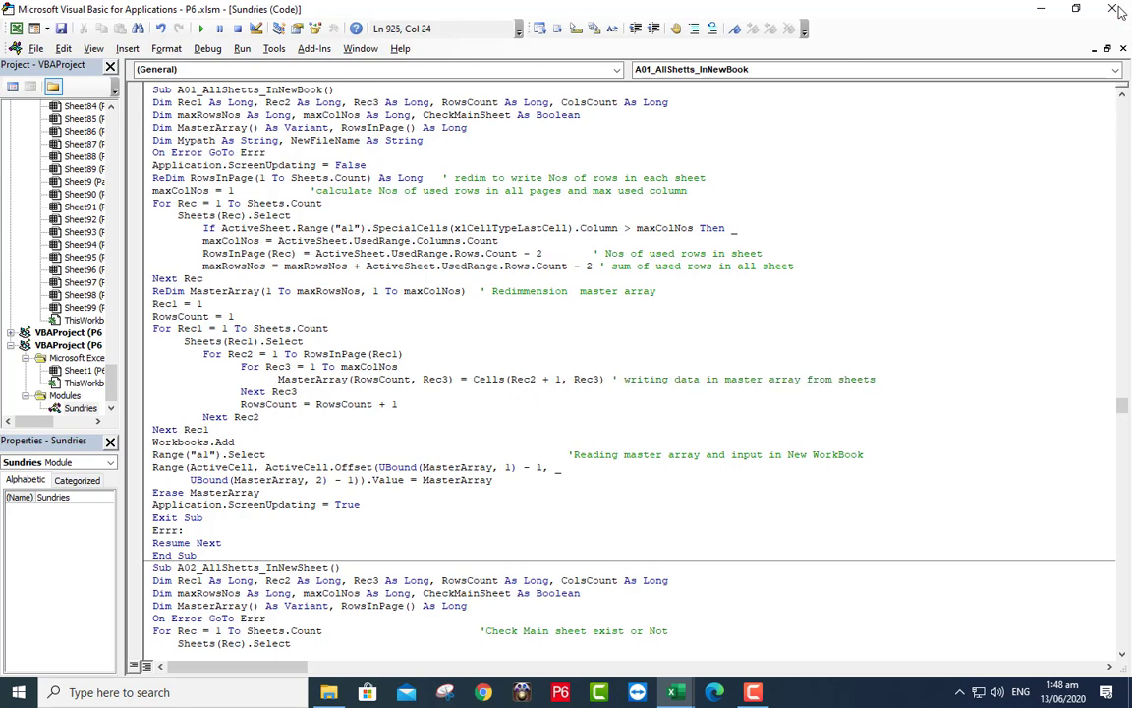
{"action": "key", "text": "alt+F11"}
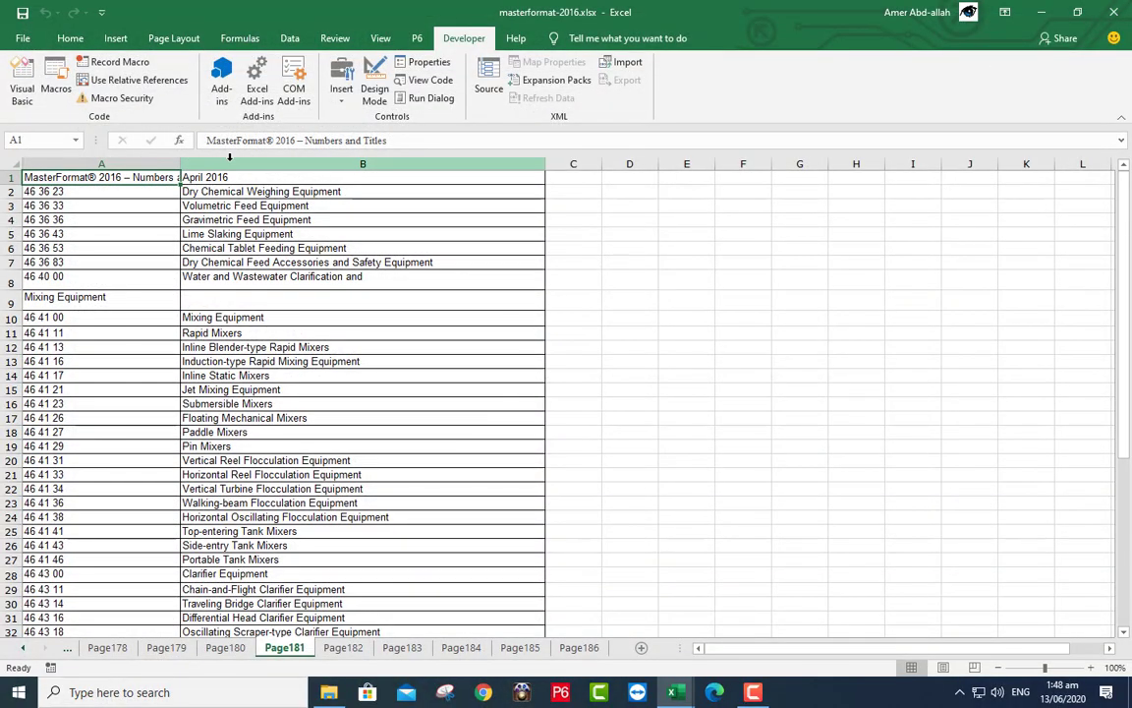
- Run A01_AllSheets_InNewBook from the Macros list to combine all page sheets into Book1
{"action": "left_click", "coordinate": [56, 79]}
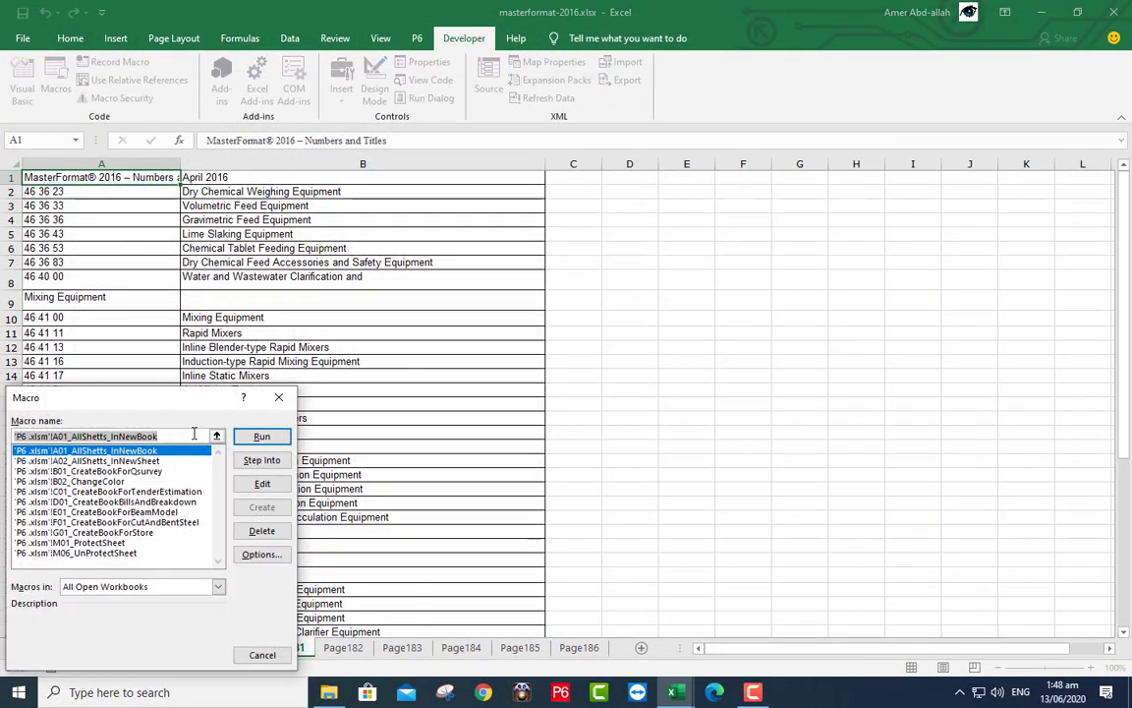
{"action": "left_click", "coordinate": [261, 437]}
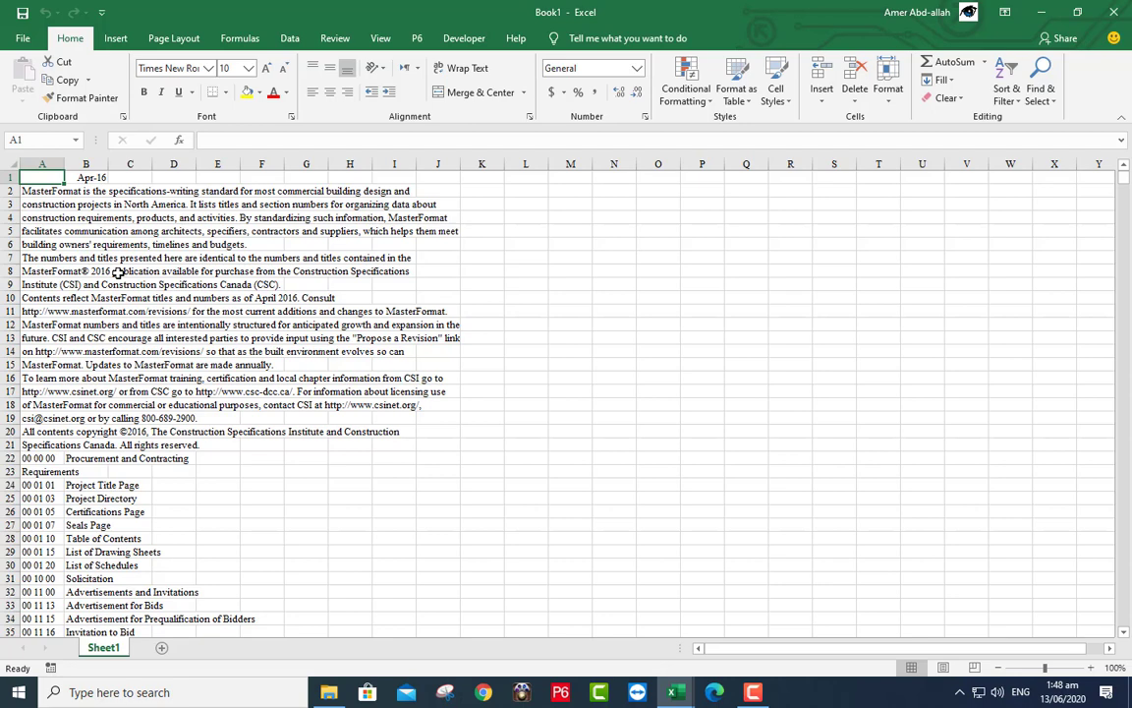
- Set every column's width to 5 and enter the header Nos in Z1
{"action": "left_click", "coordinate": [10, 177]}
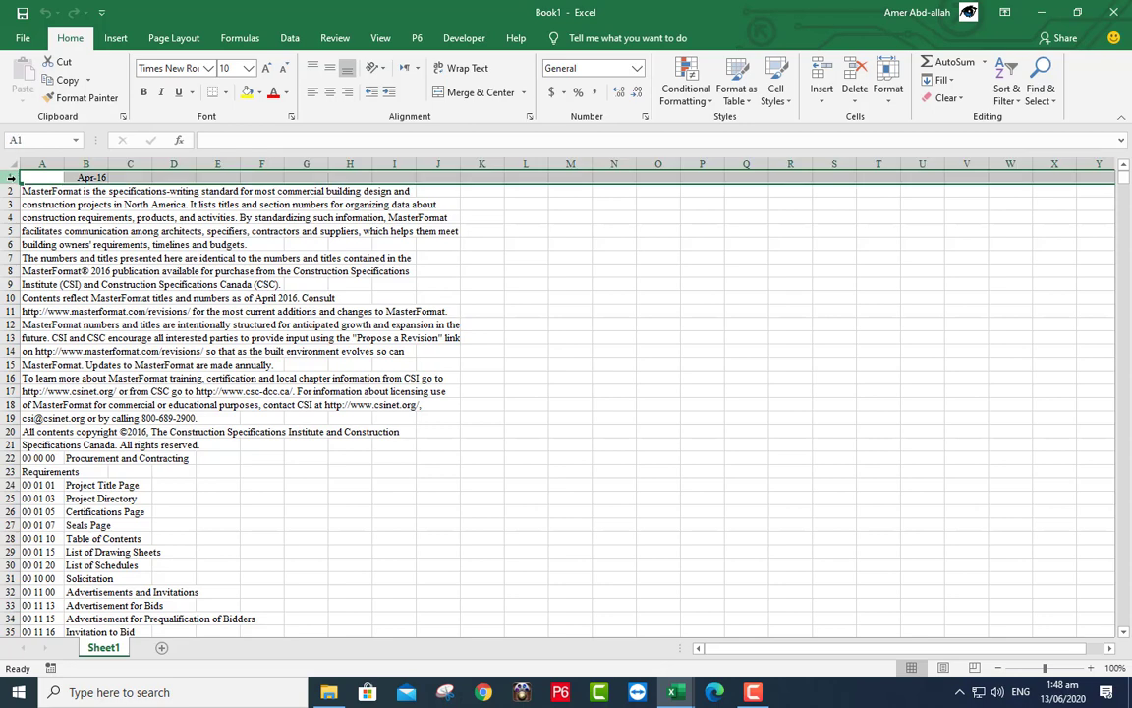
{"action": "left_click", "coordinate": [887, 86]}
{"action": "left_click", "coordinate": [914, 179]}
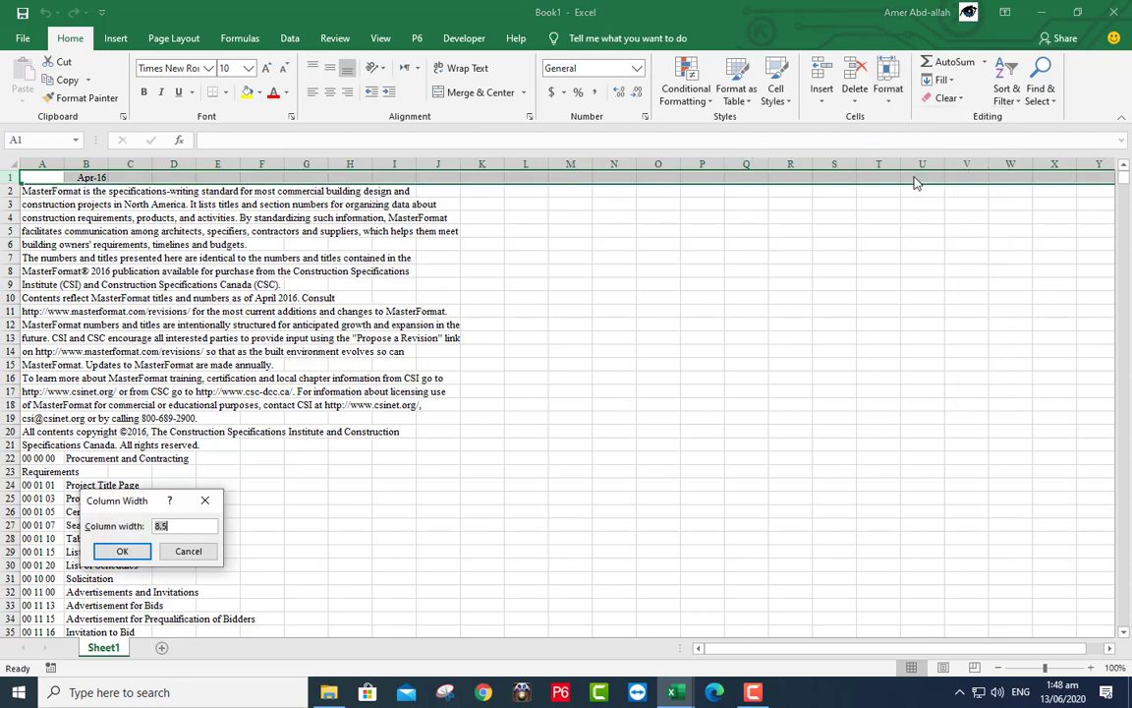
{"action": "type", "text": "5"}
{"action": "key", "text": "Return"}
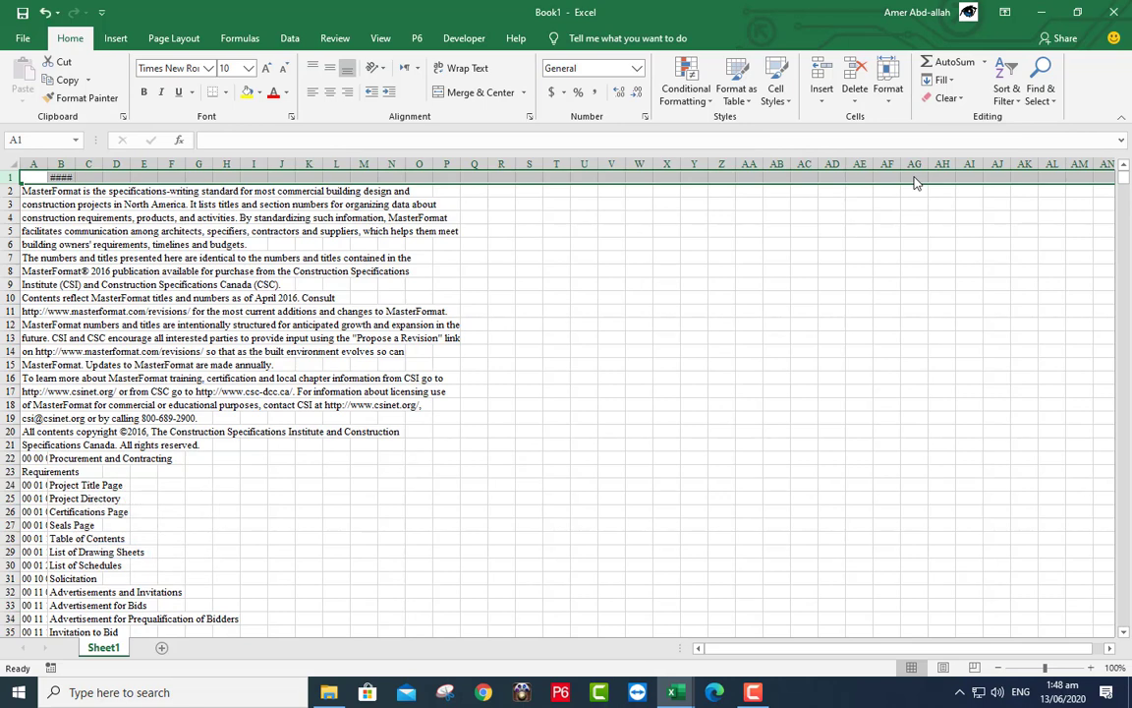
{"action": "left_click", "coordinate": [727, 176]}
{"action": "type", "text": "Nos"}
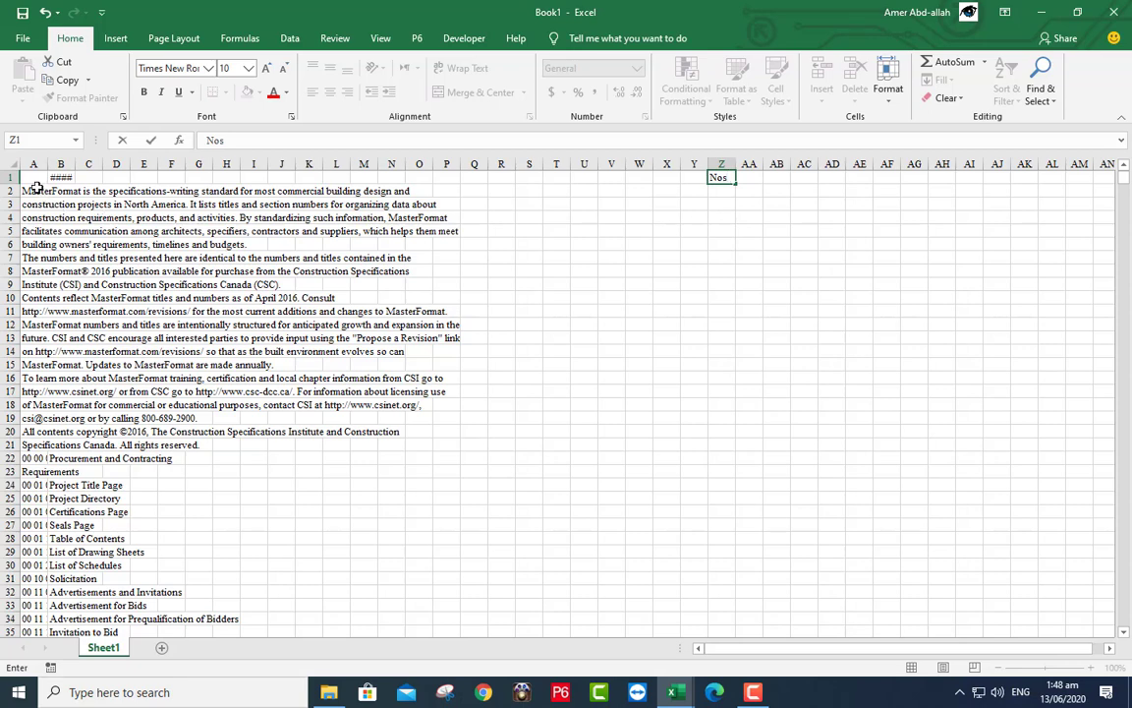
- Insert three blank rows at the top and freeze the panes above row 5
{"action": "left_click", "coordinate": [10, 177]}
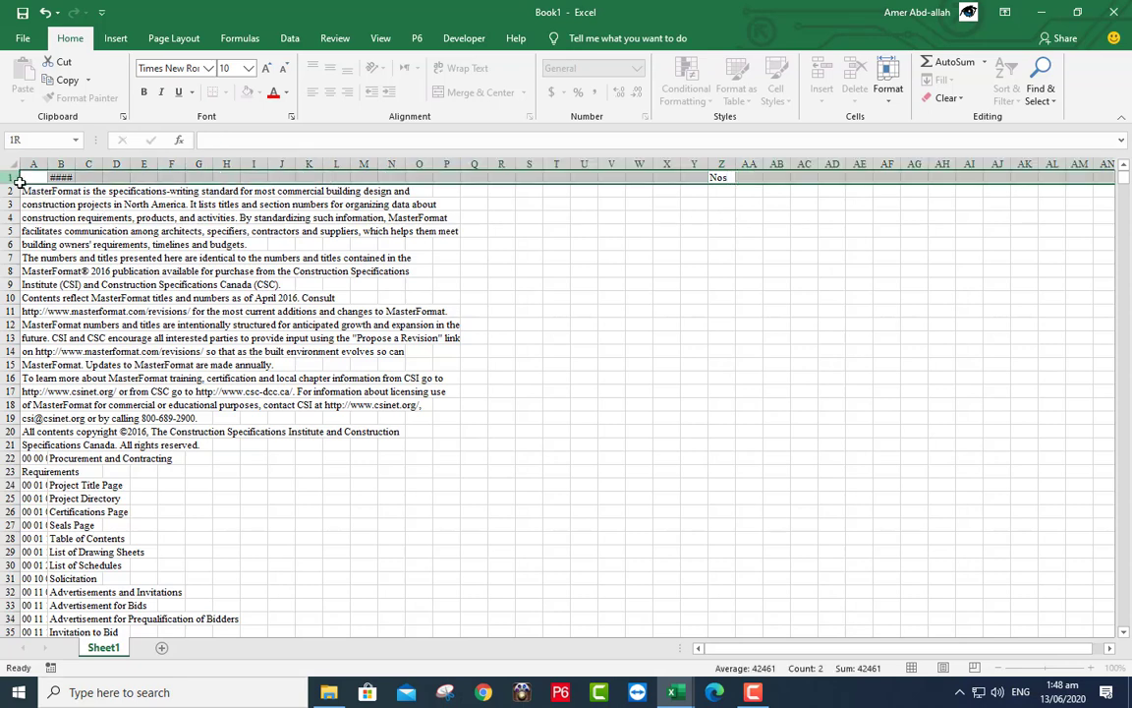
{"action": "left_click_drag", "start_coordinate": [20, 182], "coordinate": [126, 188]}
{"action": "right_click", "coordinate": [128, 190]}
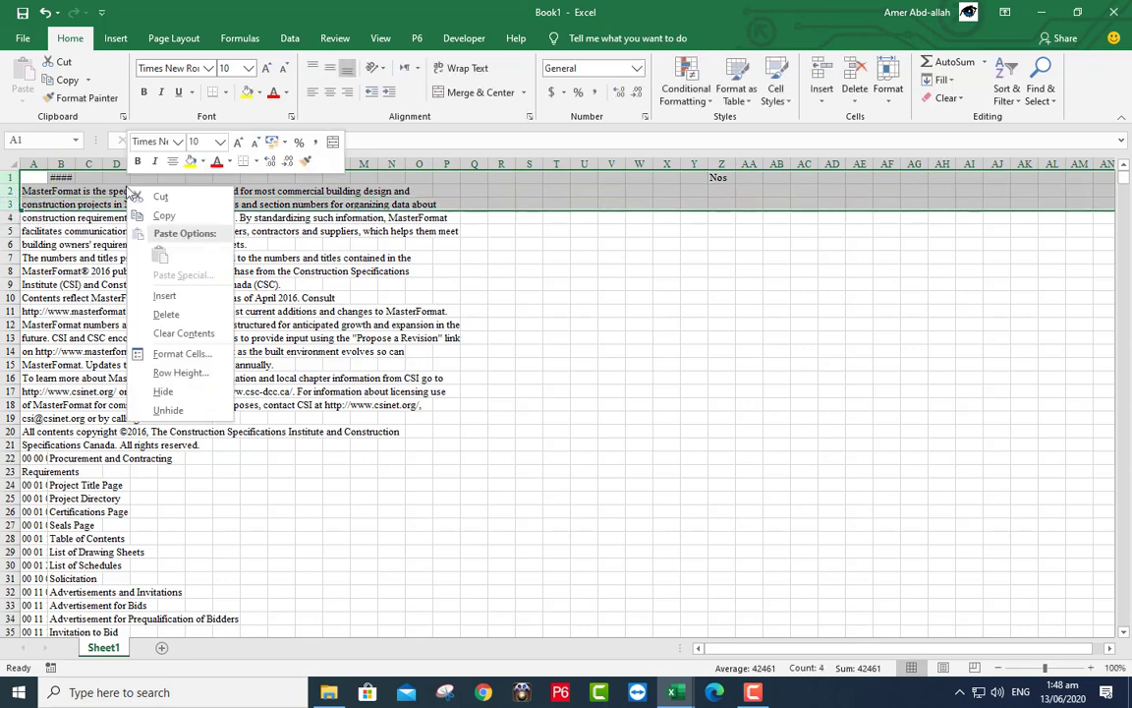
{"action": "left_click", "coordinate": [164, 294]}
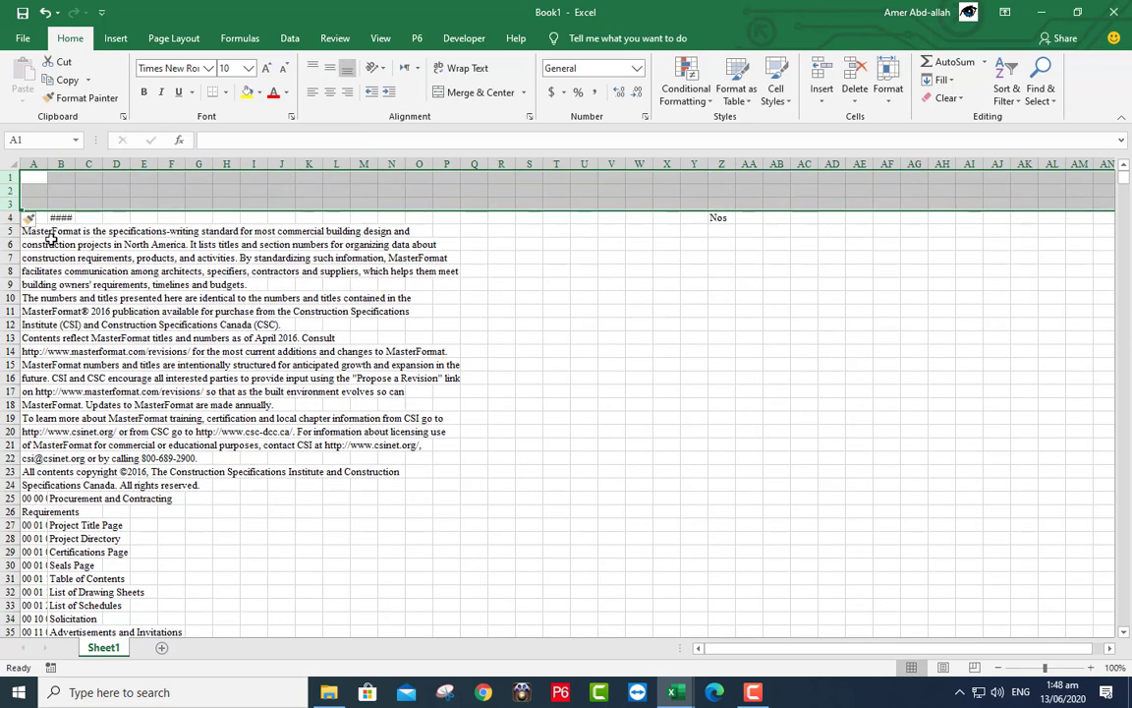
{"action": "left_click", "coordinate": [37, 232]}
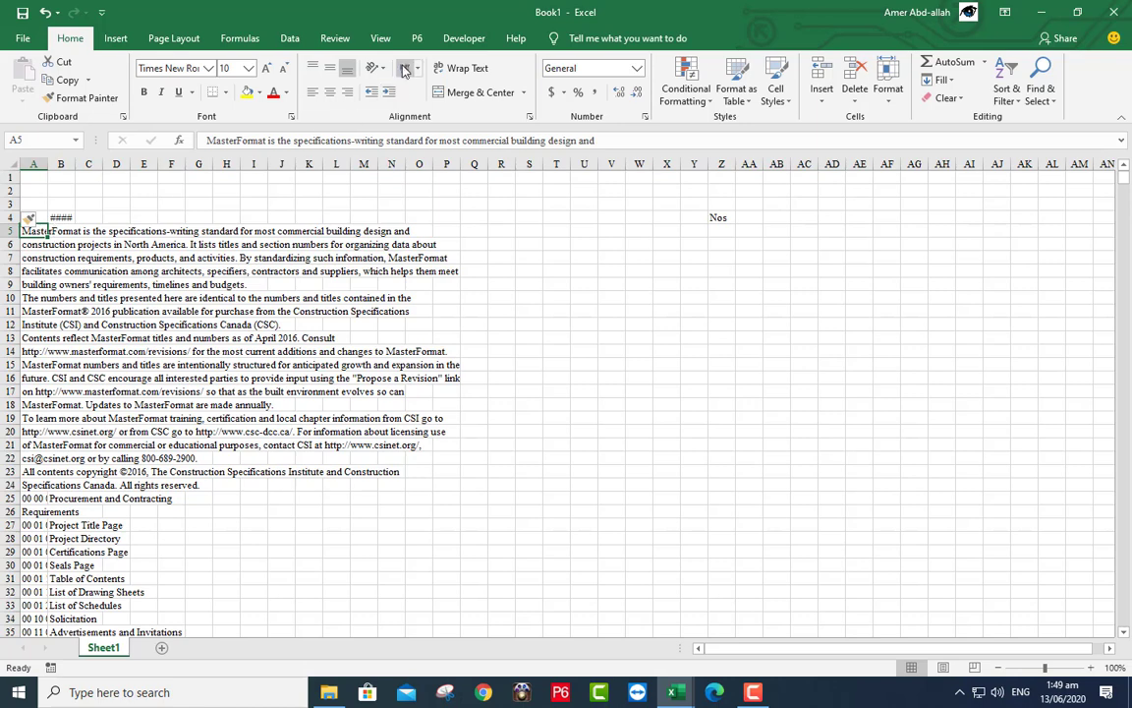
{"action": "left_click", "coordinate": [382, 39]}
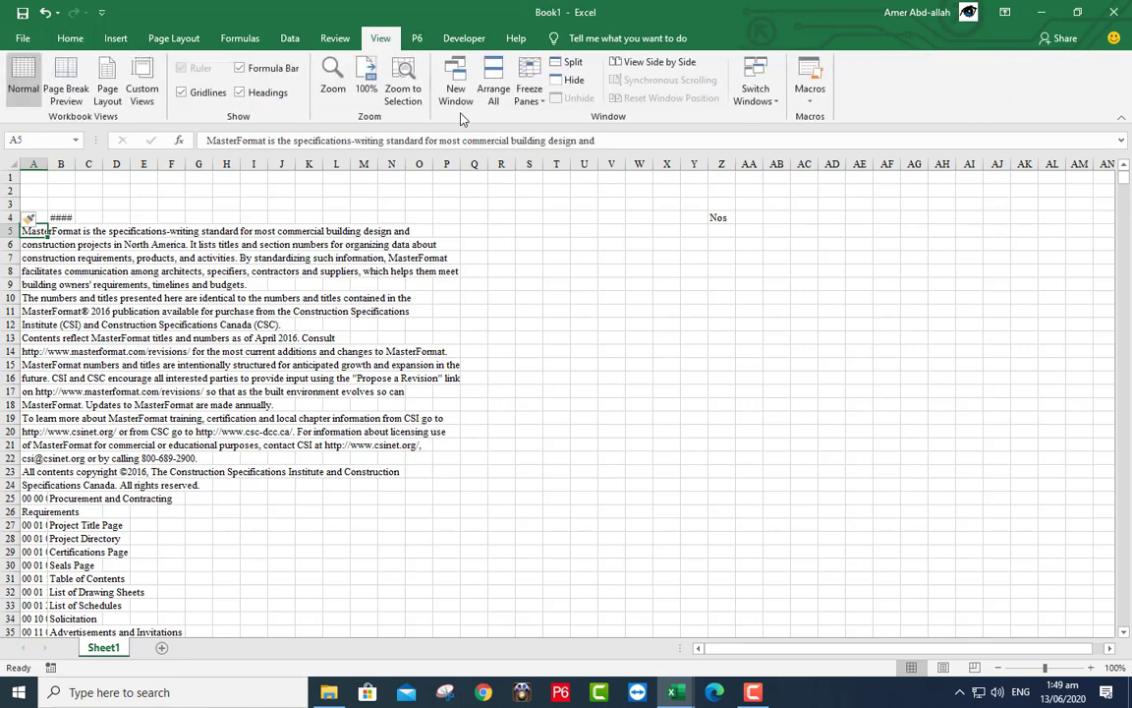
{"action": "left_click", "coordinate": [529, 93]}
{"action": "left_click", "coordinate": [558, 130]}
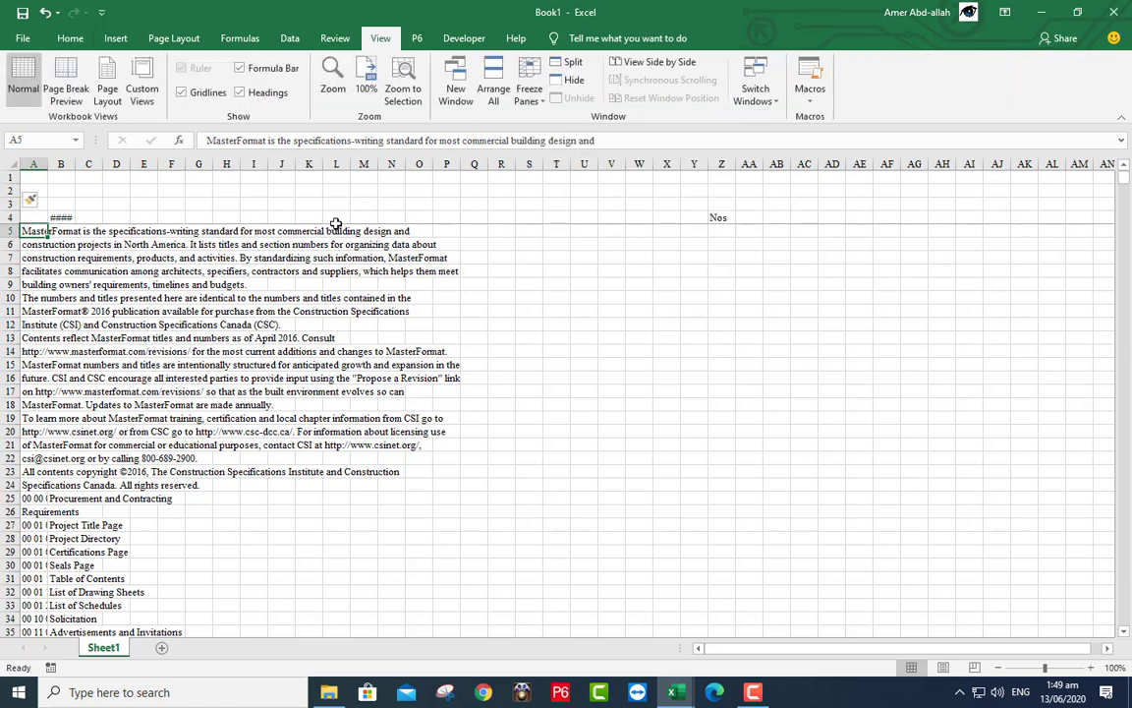
- Enter the header Code in A4 and select the data block from A4 to the end
{"action": "left_click", "coordinate": [31, 217]}
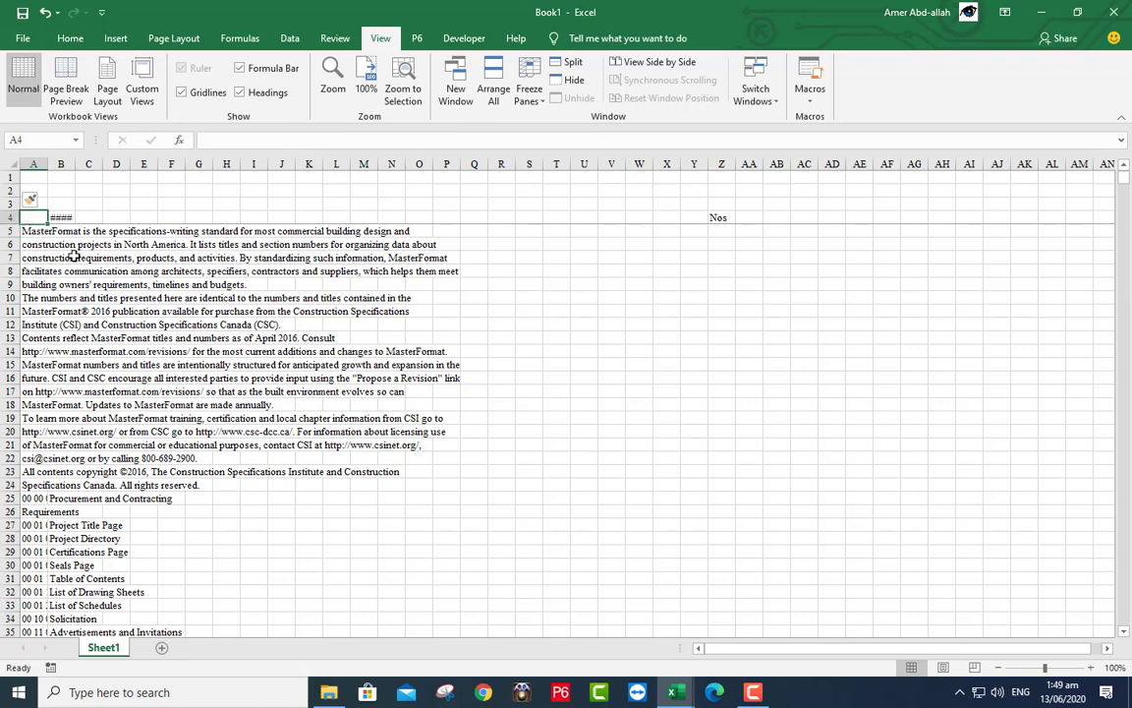
{"action": "type", "text": "Code"}
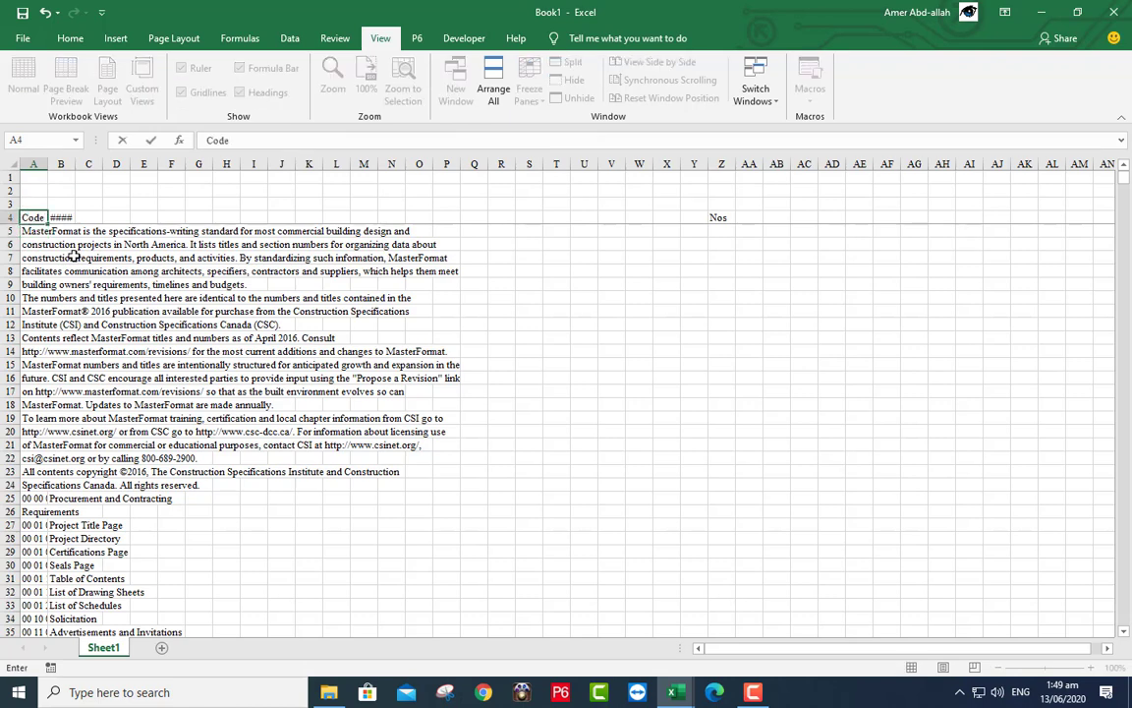
{"action": "left_click", "coordinate": [73, 255]}
{"action": "left_click", "coordinate": [30, 217]}
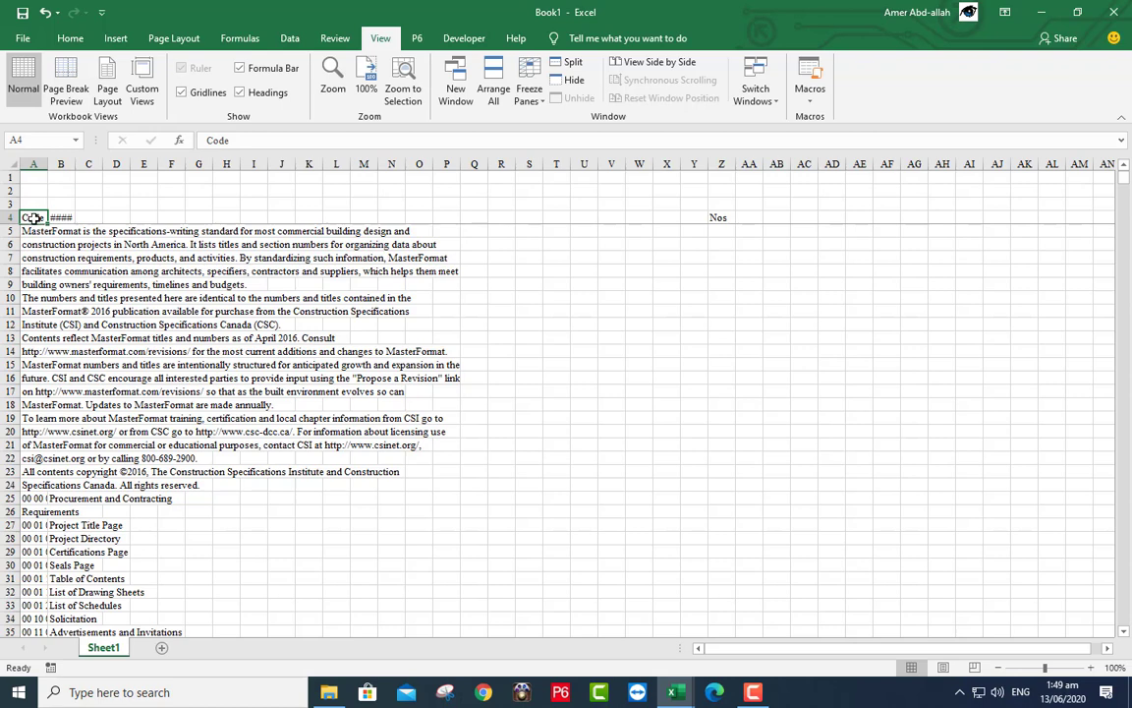
{"action": "key", "text": "ctrl+shift+End"}
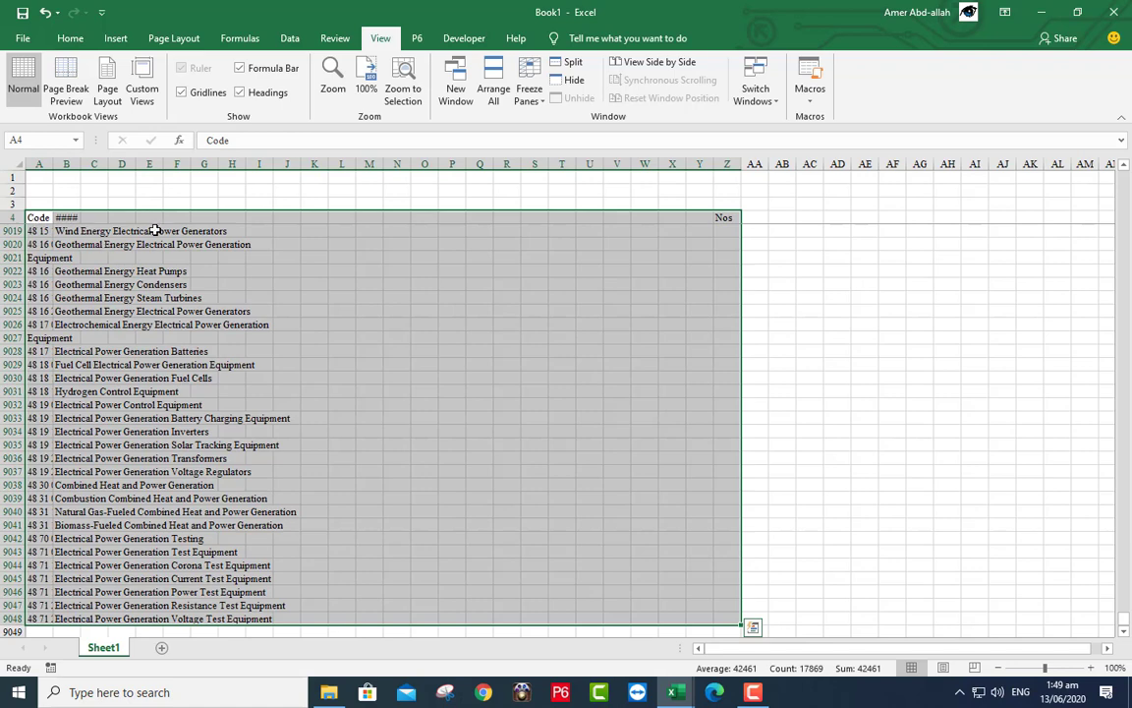
- Turn on filters for the header row 4
{"action": "scroll", "coordinate": [159, 228], "scroll_direction": "down", "scroll_amount": 3}
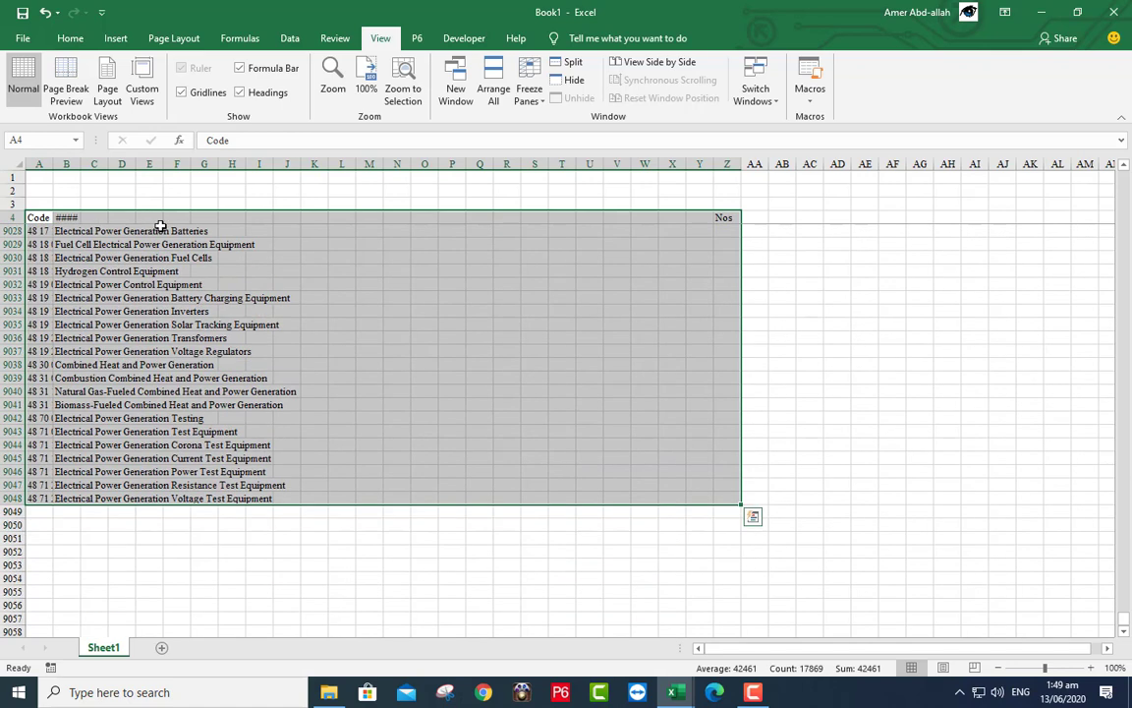
{"action": "left_click", "coordinate": [293, 39]}
{"action": "left_click", "coordinate": [536, 78]}
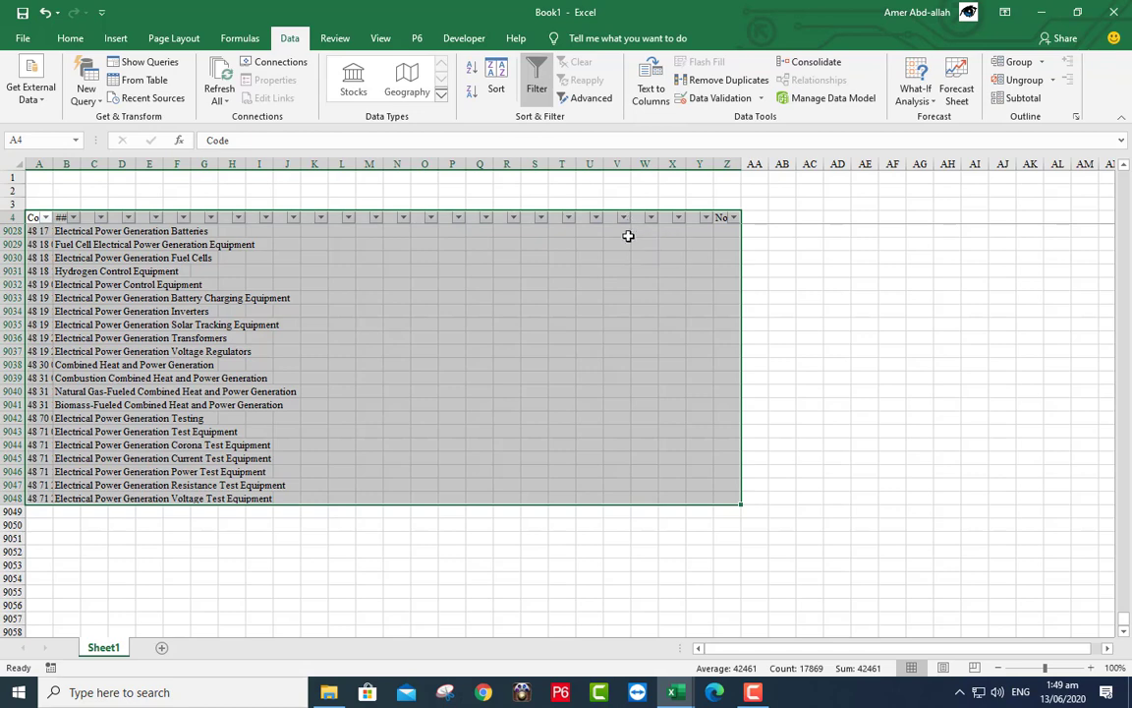
{"action": "scroll", "coordinate": [627, 235], "scroll_direction": "down", "scroll_amount": 4}
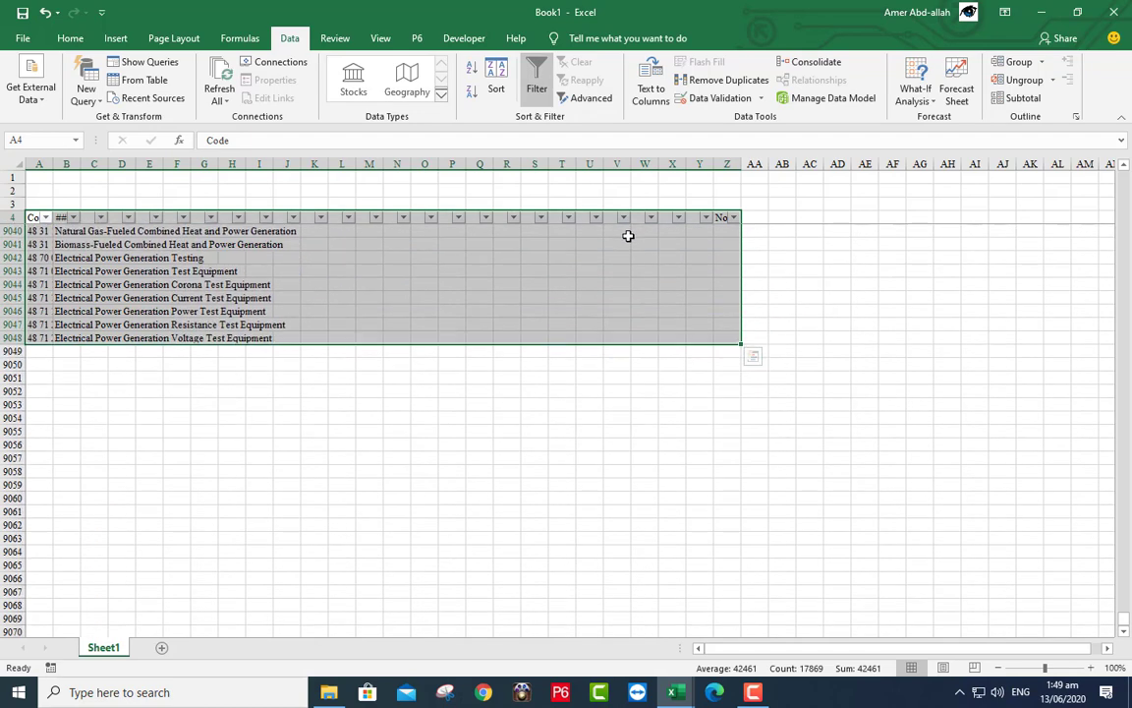
- Enter =SUBTOTAL(109,Z5:Z9048) in cell Z1
{"action": "left_click", "coordinate": [722, 180]}
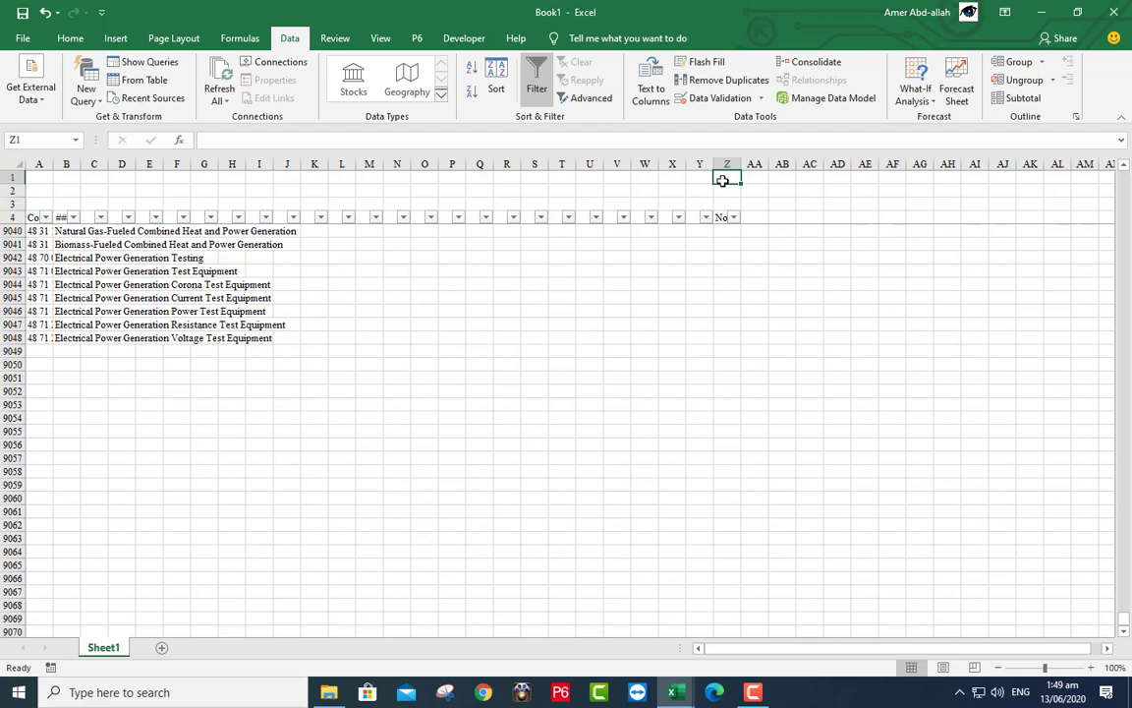
{"action": "type", "text": "=s"}
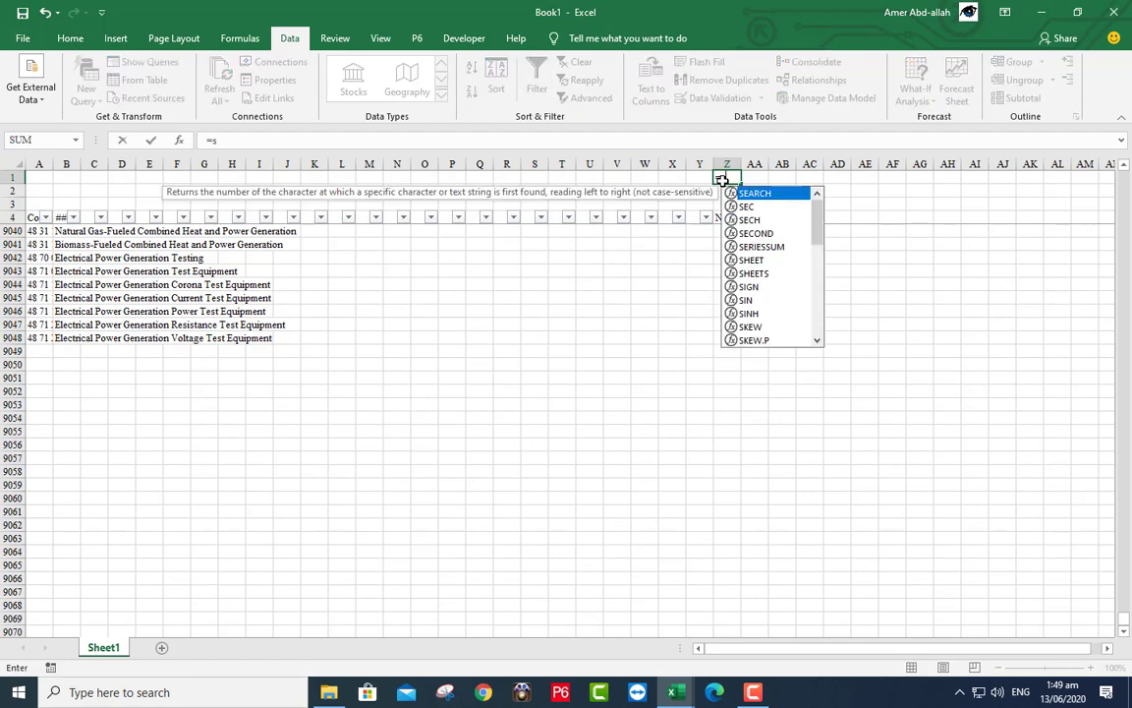
{"action": "type", "text": "ubtot"}
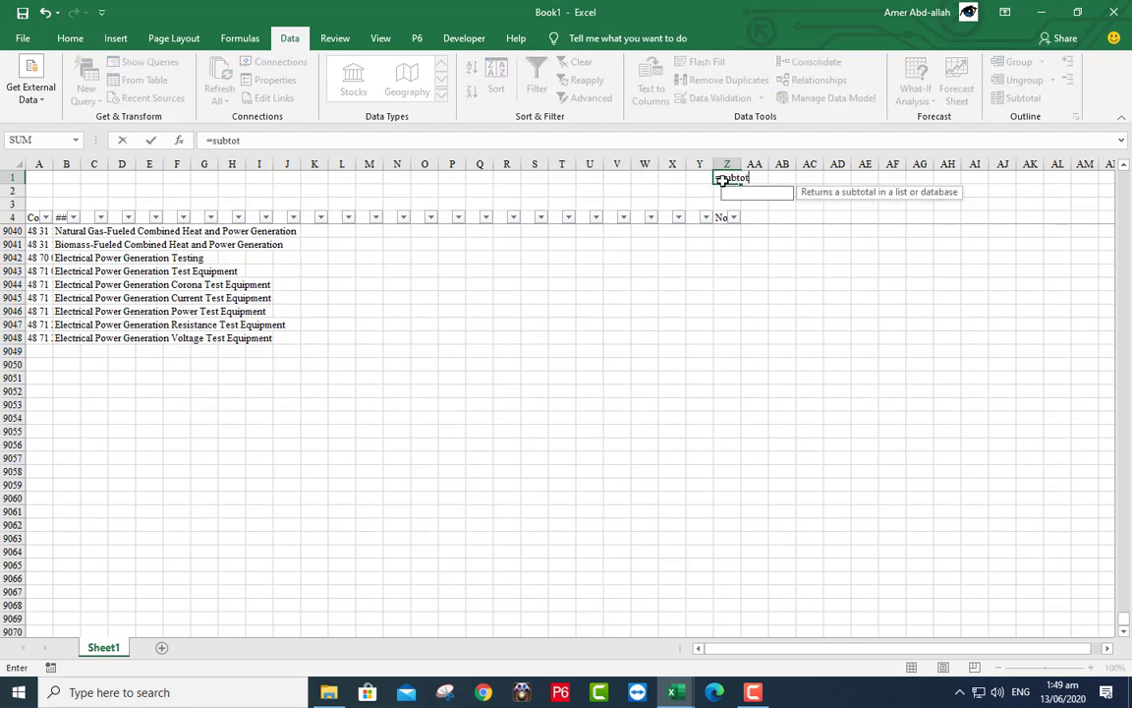
{"action": "type", "text": "al"}
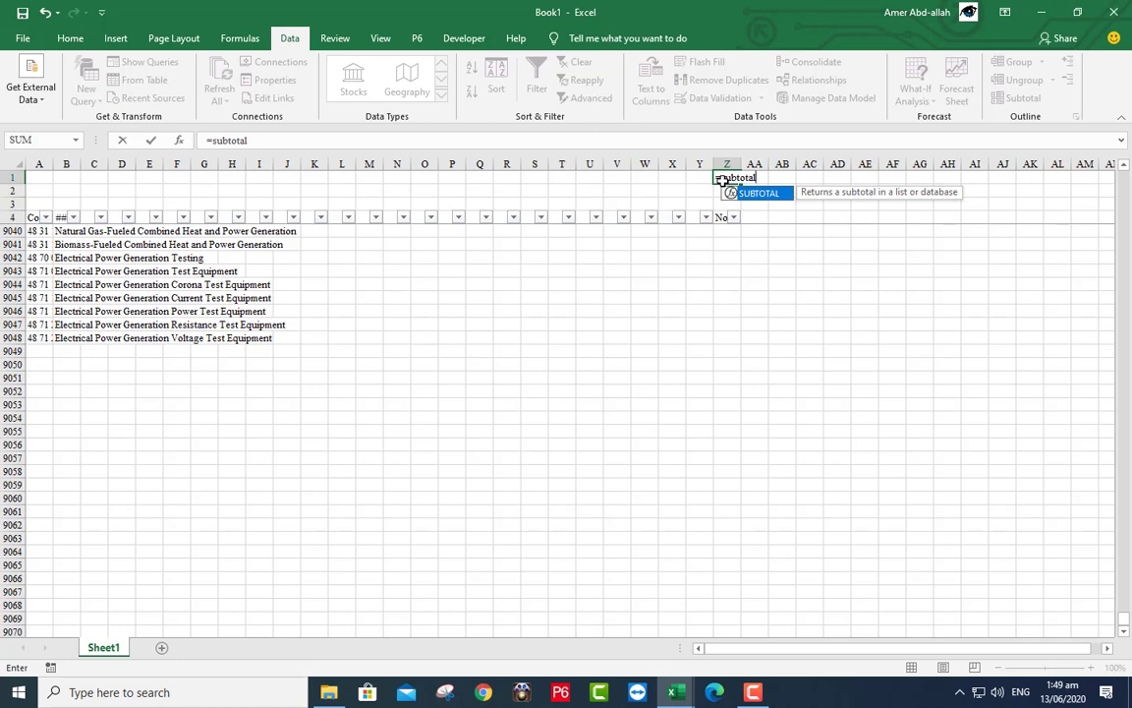
{"action": "type", "text": "(109"}
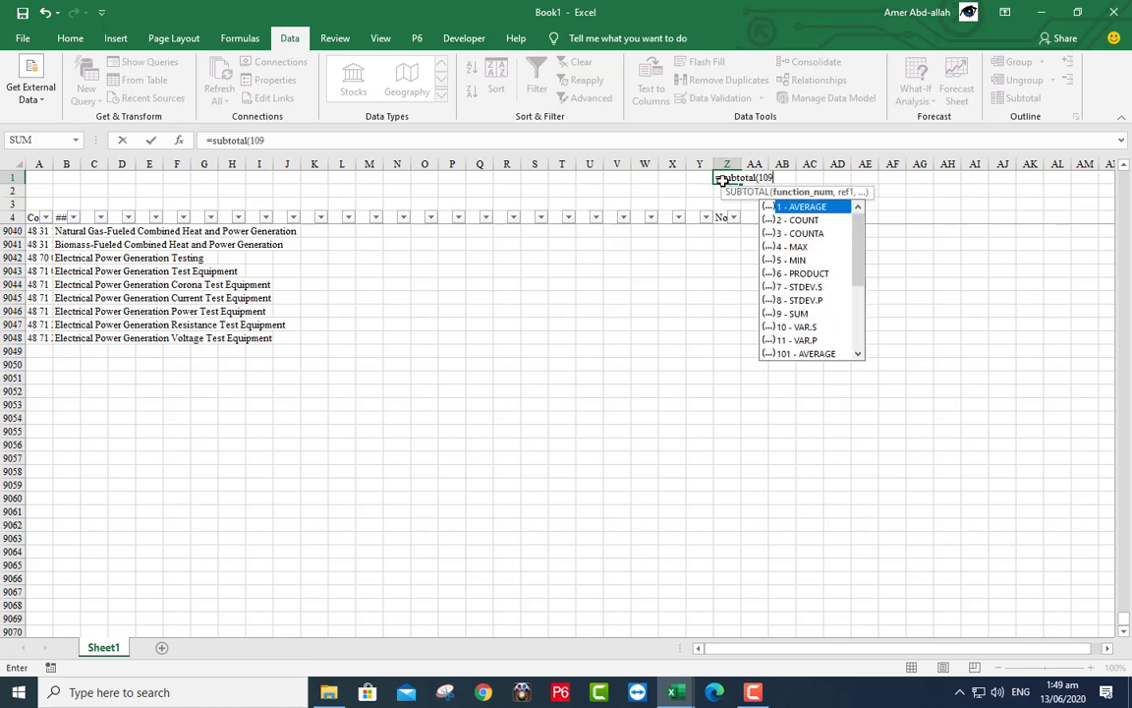
{"action": "type", "text": ","}
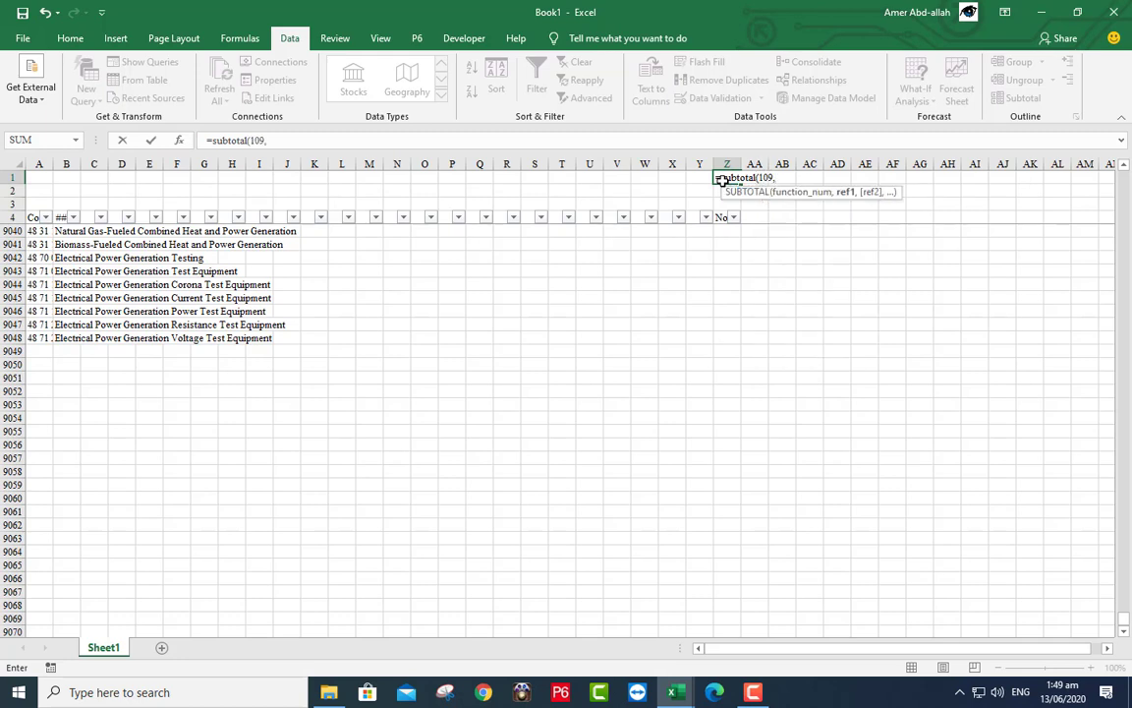
{"action": "type", "text": "z5:"}
{"action": "left_click", "coordinate": [724, 337]}
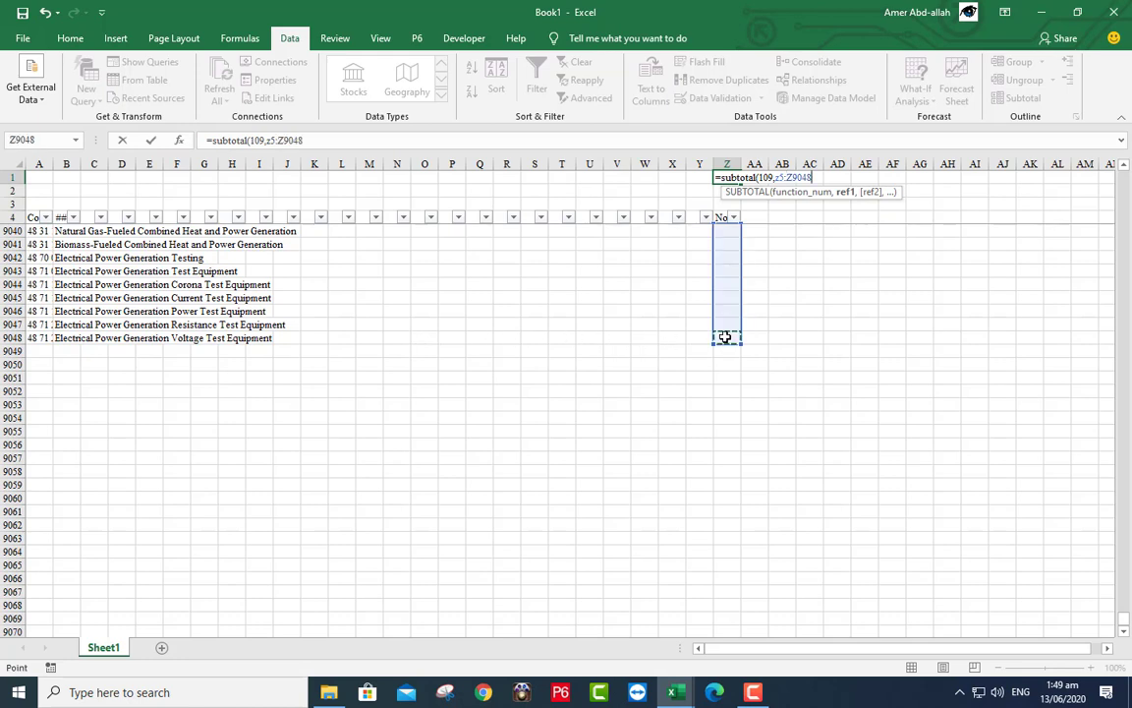
{"action": "key", "text": "Return"}
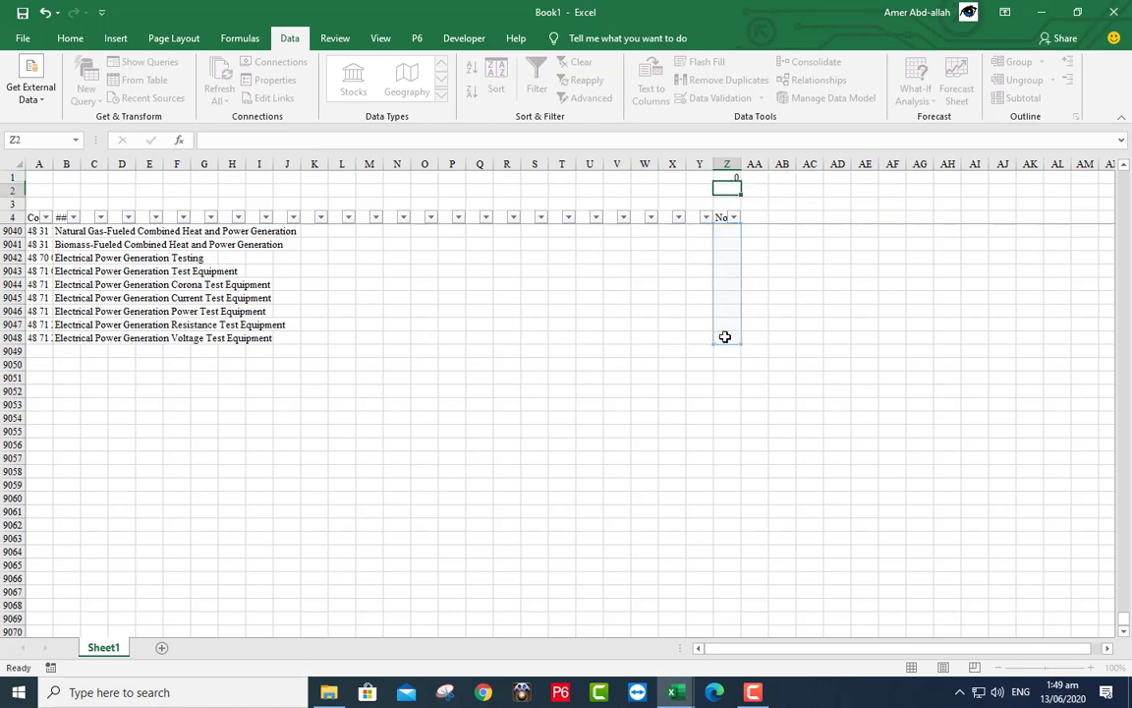
- Fill the Nos column with 1 from Z5 down, bringing the Z1 subtotal to 9044
{"action": "left_click", "coordinate": [722, 215]}
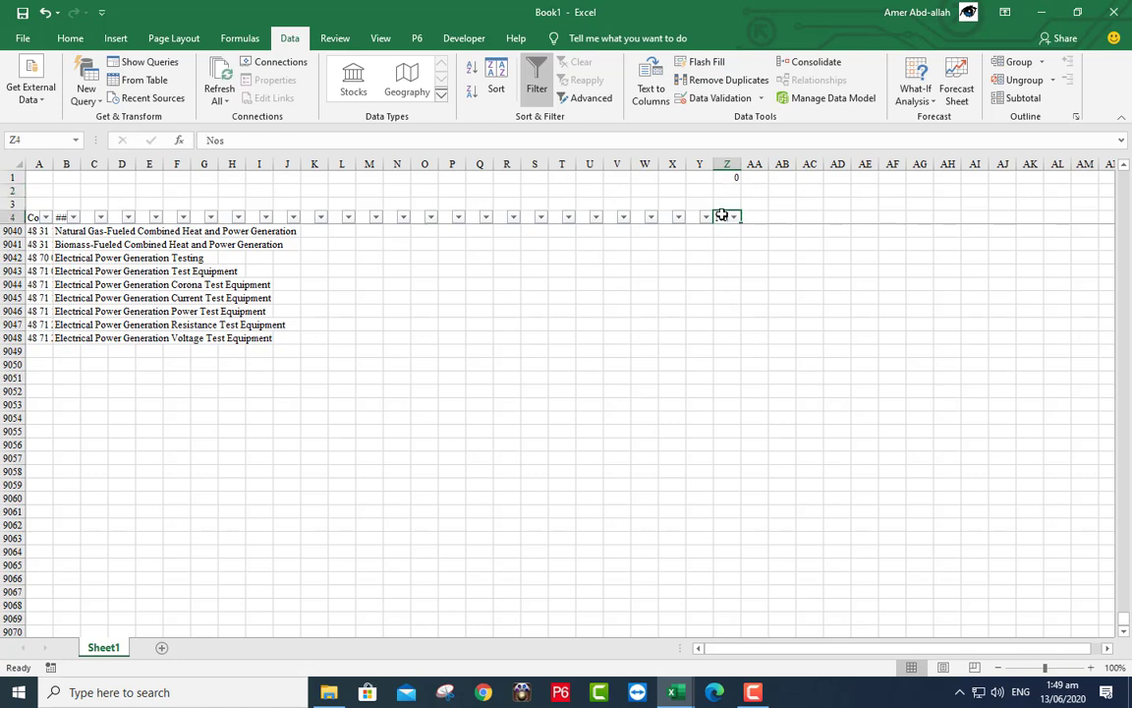
{"action": "key", "text": "Down"}
{"action": "type", "text": "1"}
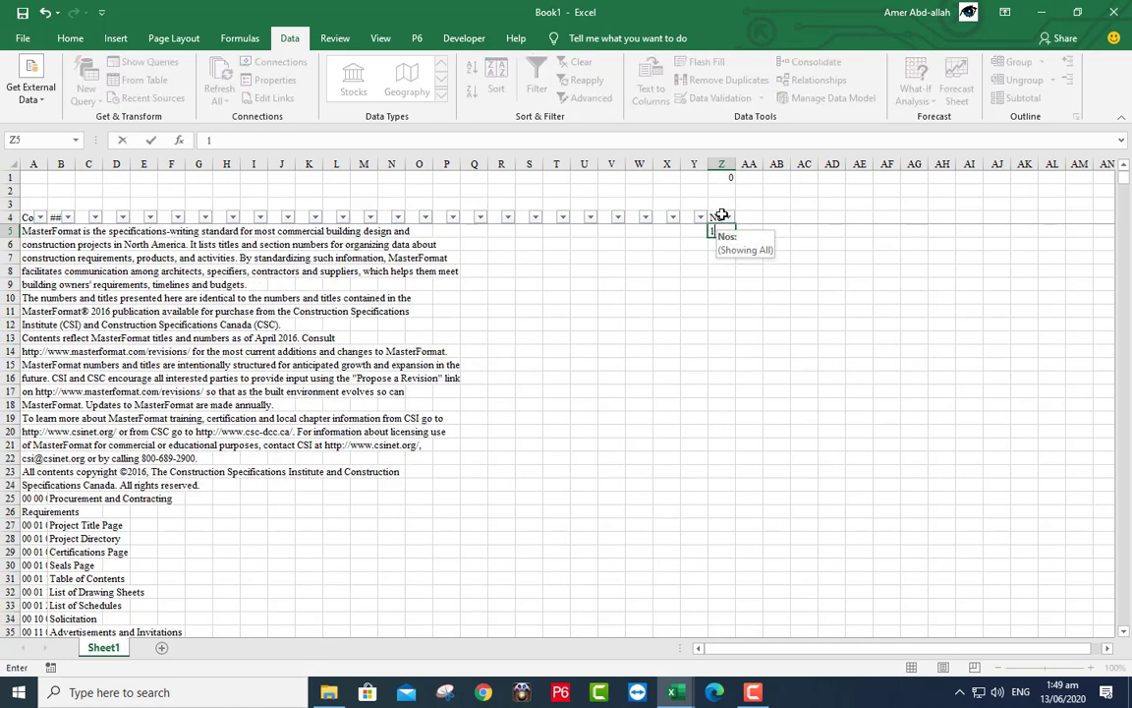
{"action": "key", "text": "ctrl+Return"}
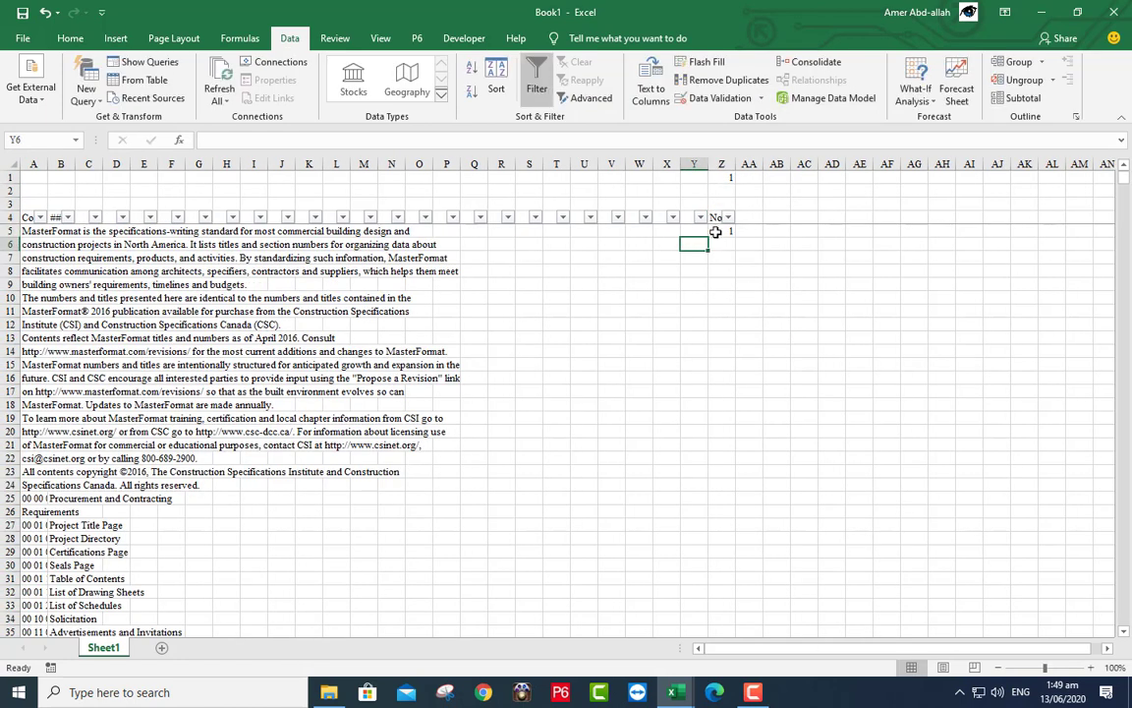
{"action": "double_click", "coordinate": [734, 237]}
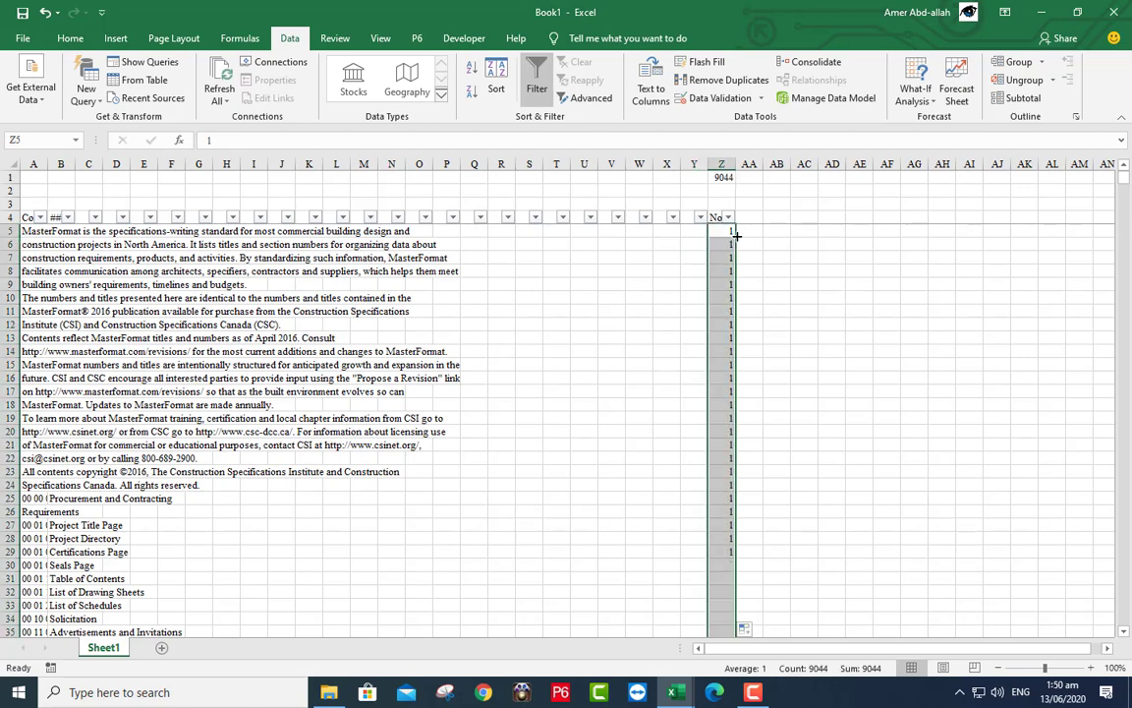
{"action": "left_click", "coordinate": [720, 178]}
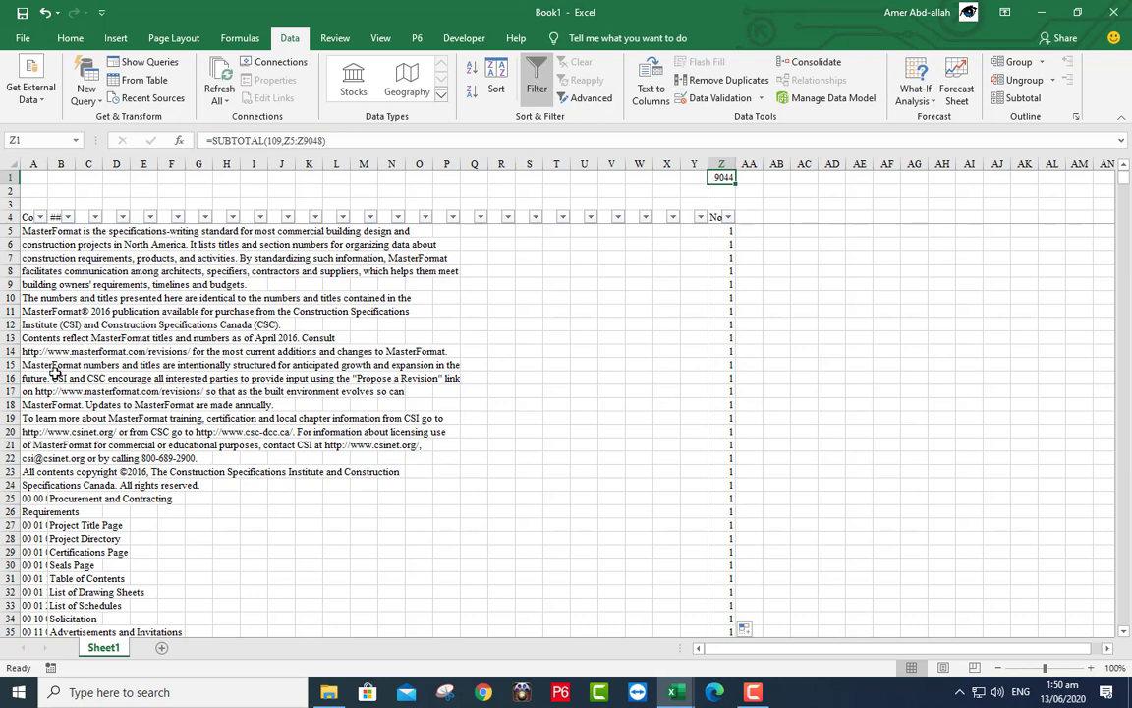
- Delete intro rows 5–24 so the list starts at 00 00 00 Procurement and Contracting, and widen column A
{"action": "left_click", "coordinate": [12, 232]}
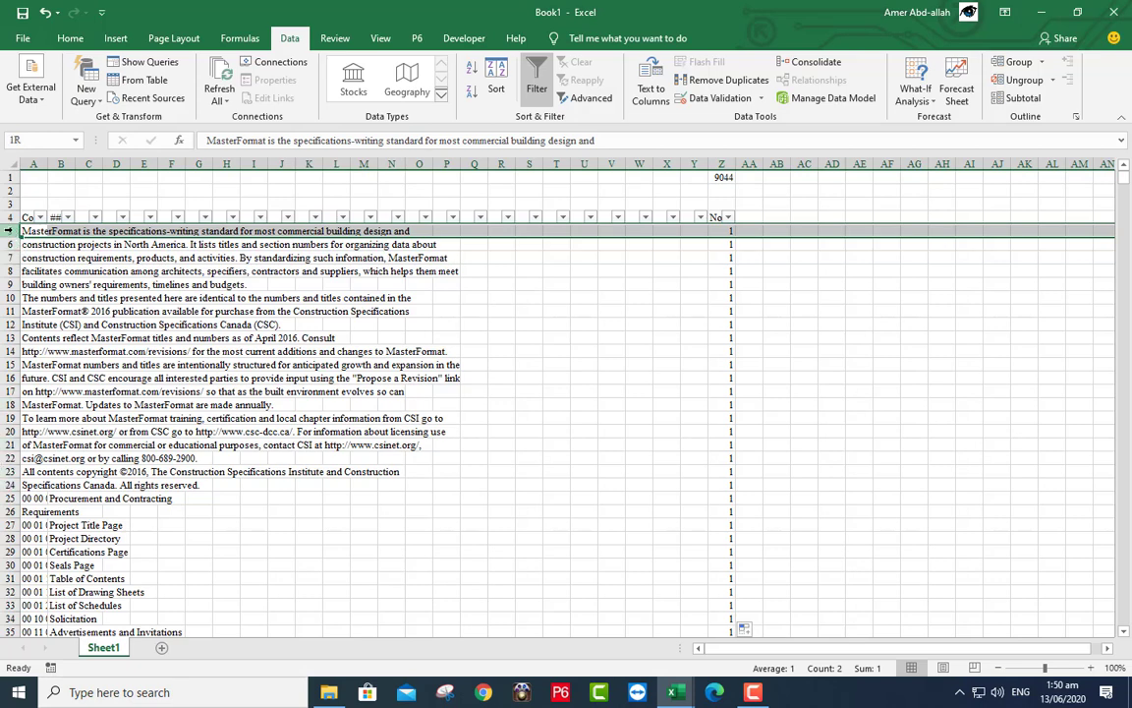
{"action": "left_click", "coordinate": [10, 231]}
{"action": "left_click_drag", "start_coordinate": [8, 231], "coordinate": [9, 484]}
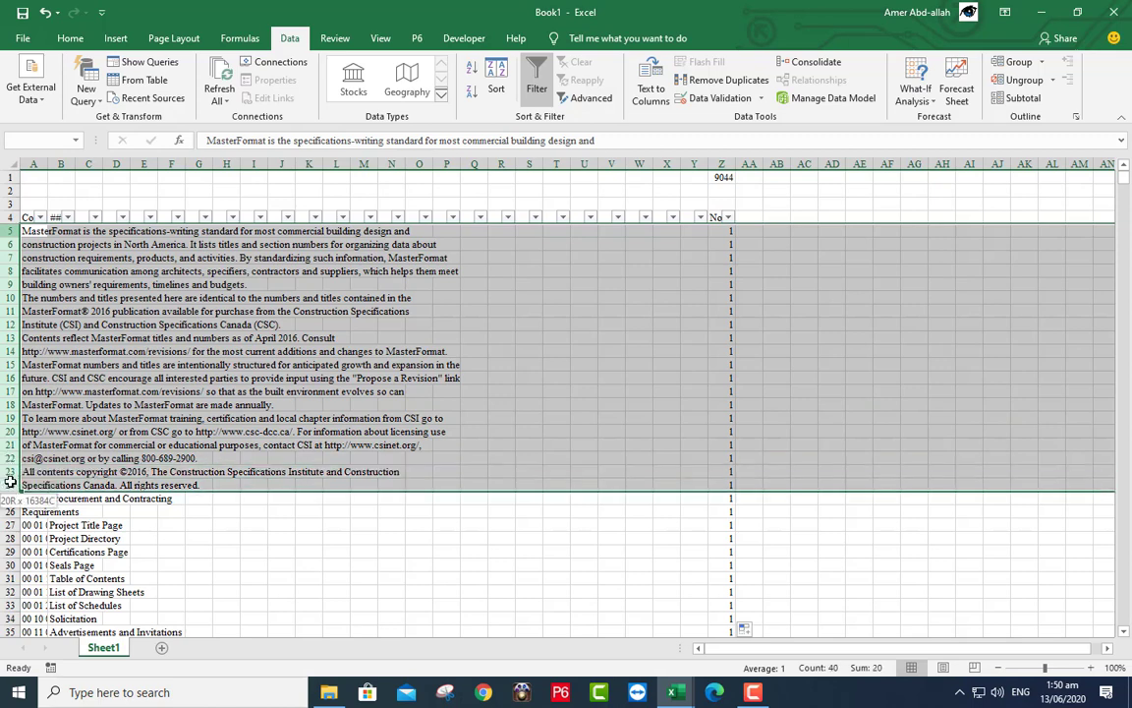
{"action": "right_click", "coordinate": [233, 355]}
{"action": "left_click", "coordinate": [268, 481]}
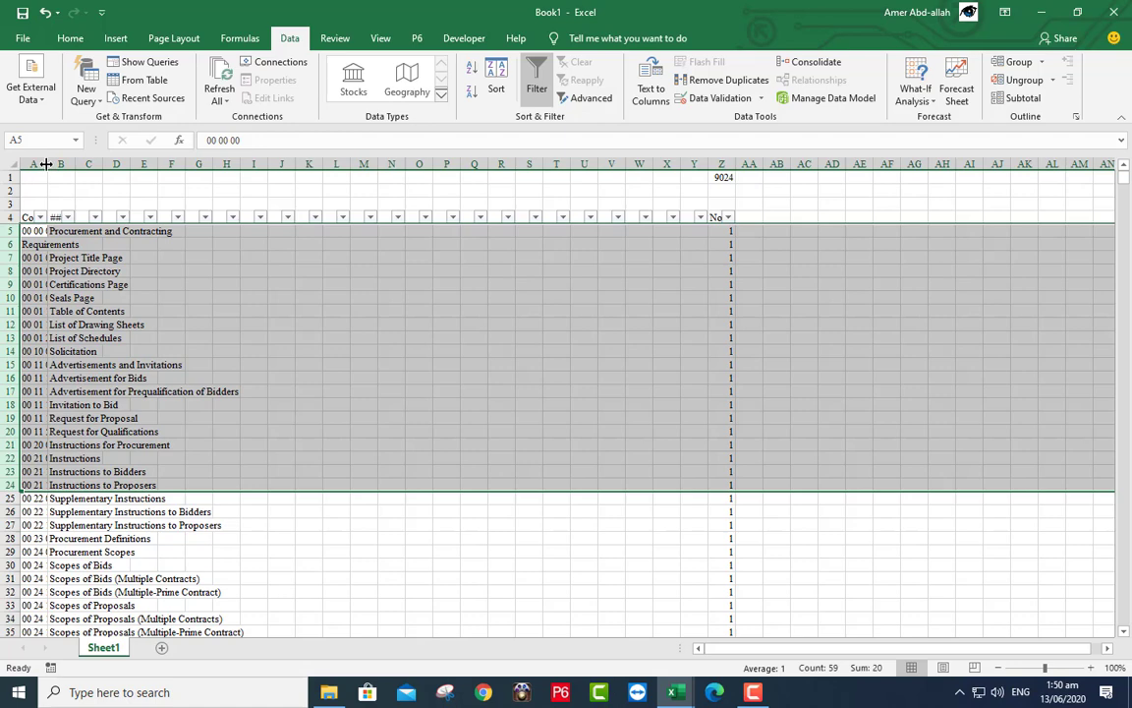
{"action": "left_click_drag", "start_coordinate": [47, 163], "coordinate": [207, 165]}
{"action": "left_click", "coordinate": [102, 172]}
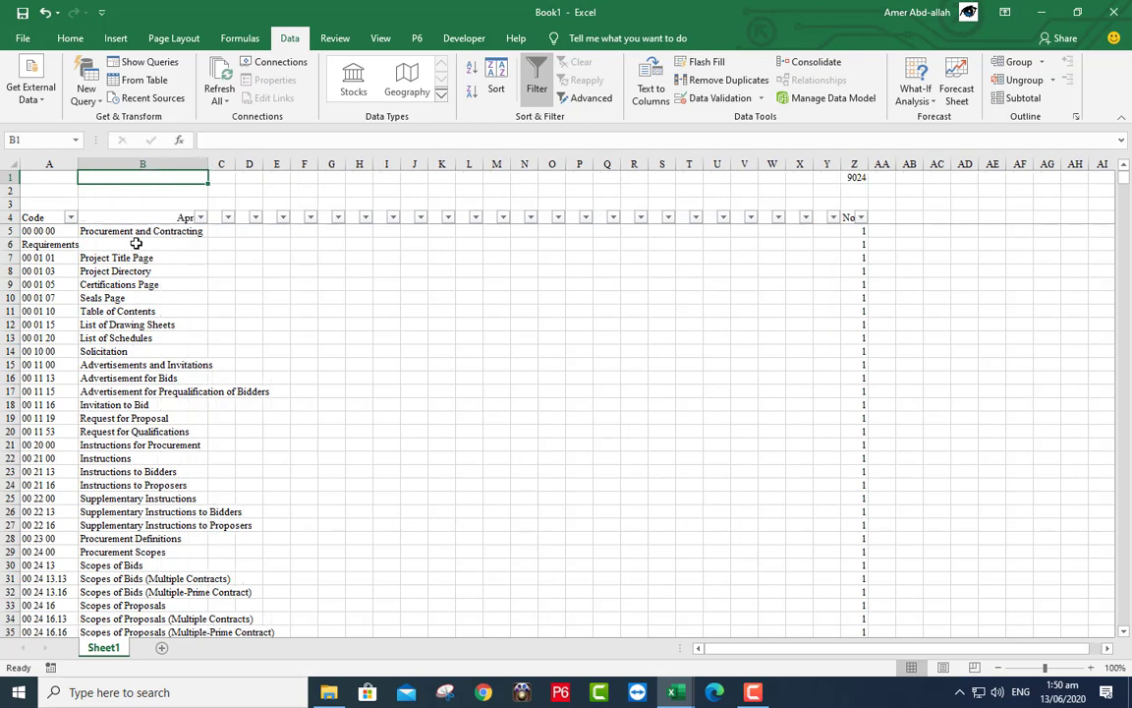
- Look through the Code column's filter values without changing anything
{"action": "left_click", "coordinate": [144, 242]}
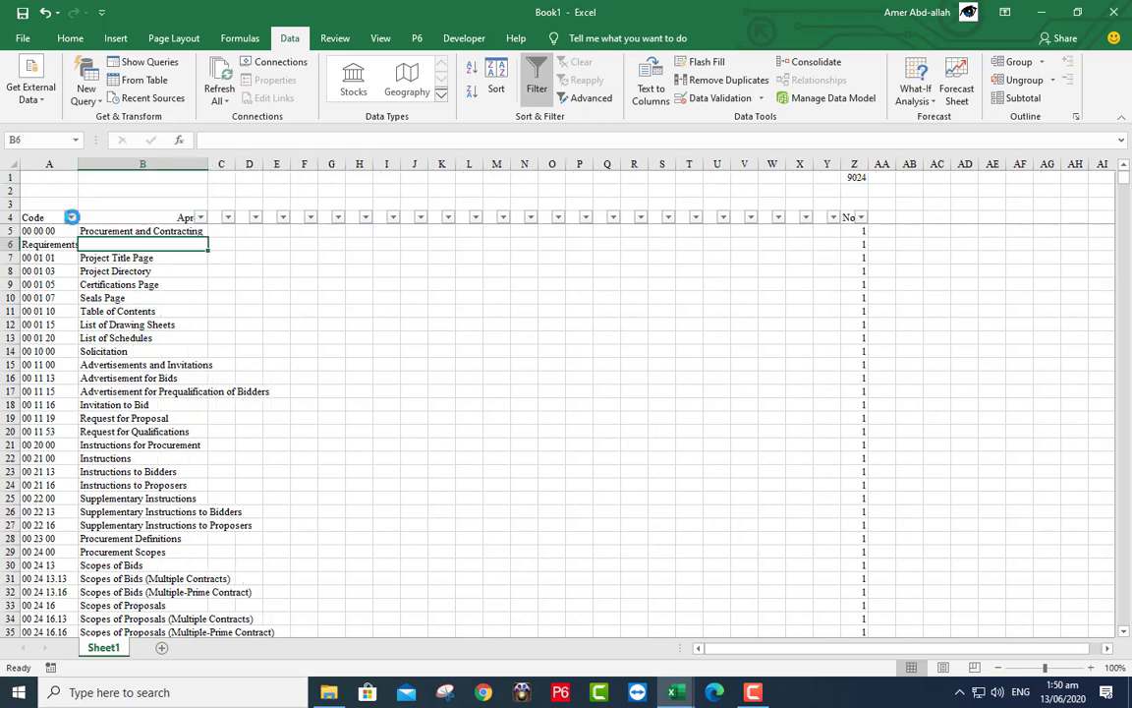
{"action": "left_click", "coordinate": [71, 218]}
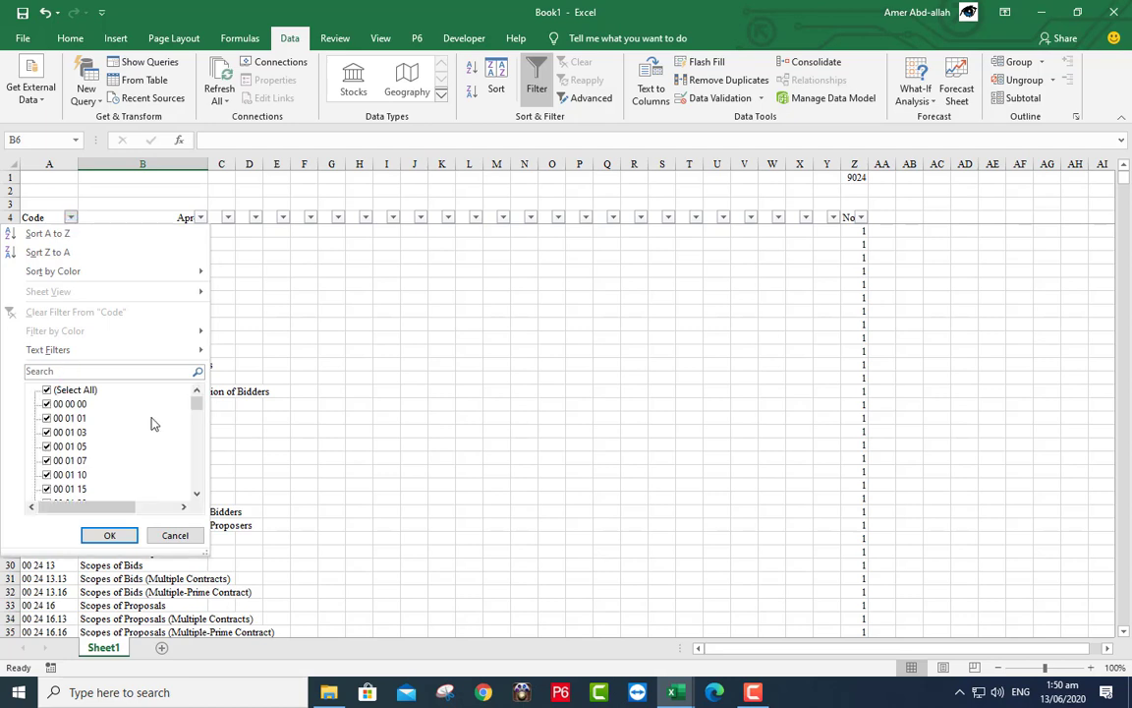
{"action": "mouse_move", "coordinate": [195, 404]}
{"action": "left_mouse_down"}
{"action": "mouse_move", "coordinate": [186, 497]}
{"action": "mouse_move", "coordinate": [197, 399]}
{"action": "left_mouse_up"}
{"action": "left_click", "coordinate": [110, 535]}
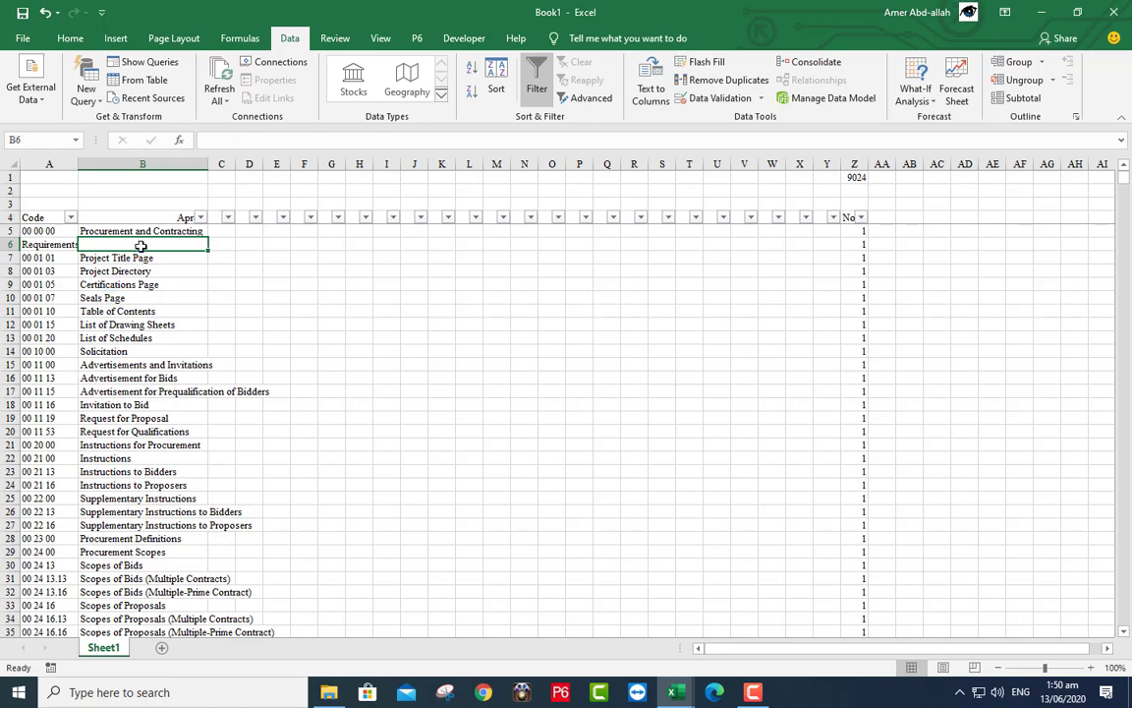
- Filter the title column to (Blanks) only, leaving 202 records as shown in Z1
{"action": "left_click", "coordinate": [201, 219]}
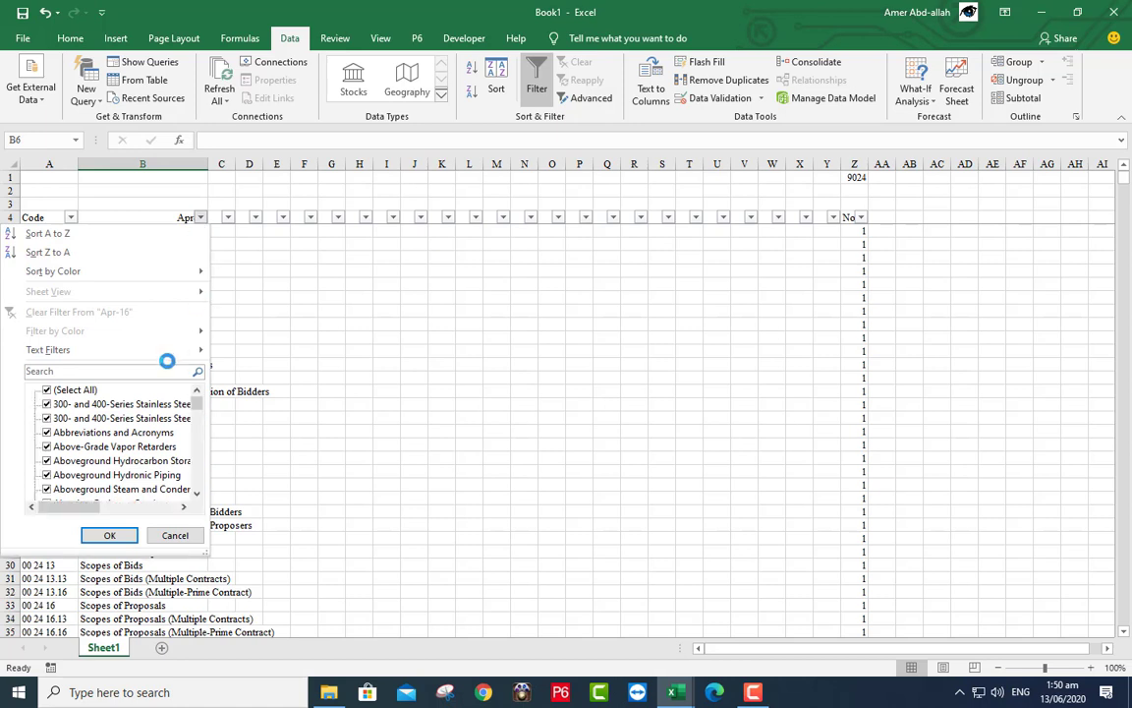
{"action": "left_click", "coordinate": [78, 390]}
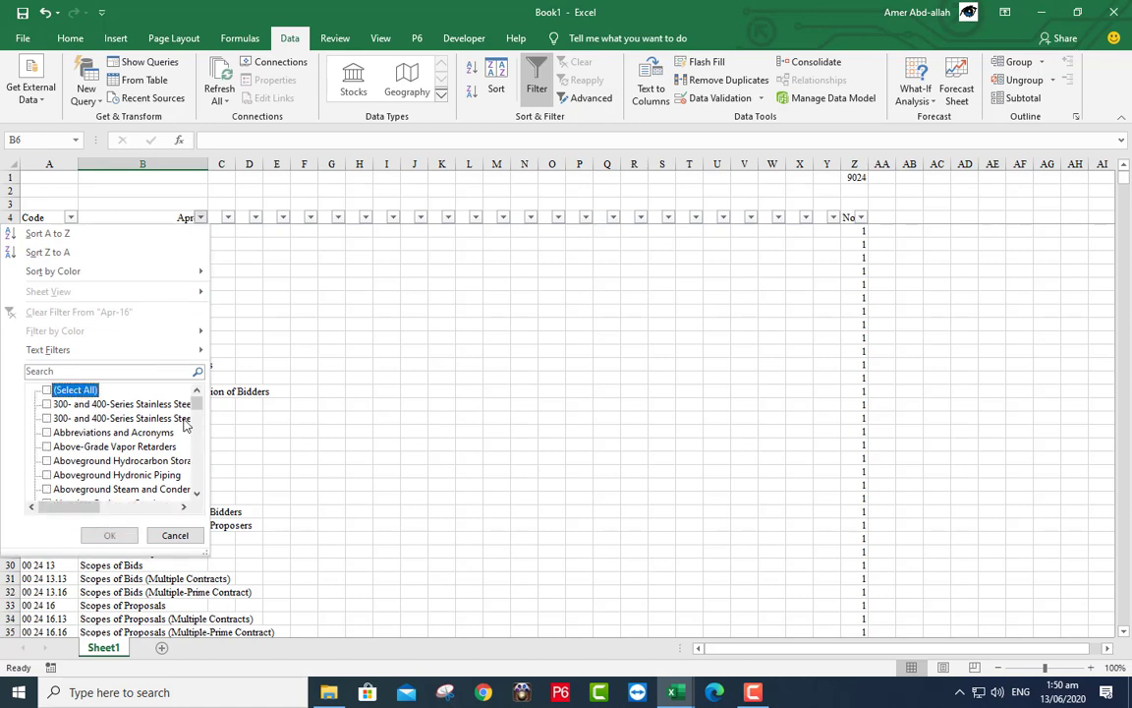
{"action": "left_click_drag", "start_coordinate": [201, 409], "coordinate": [199, 481]}
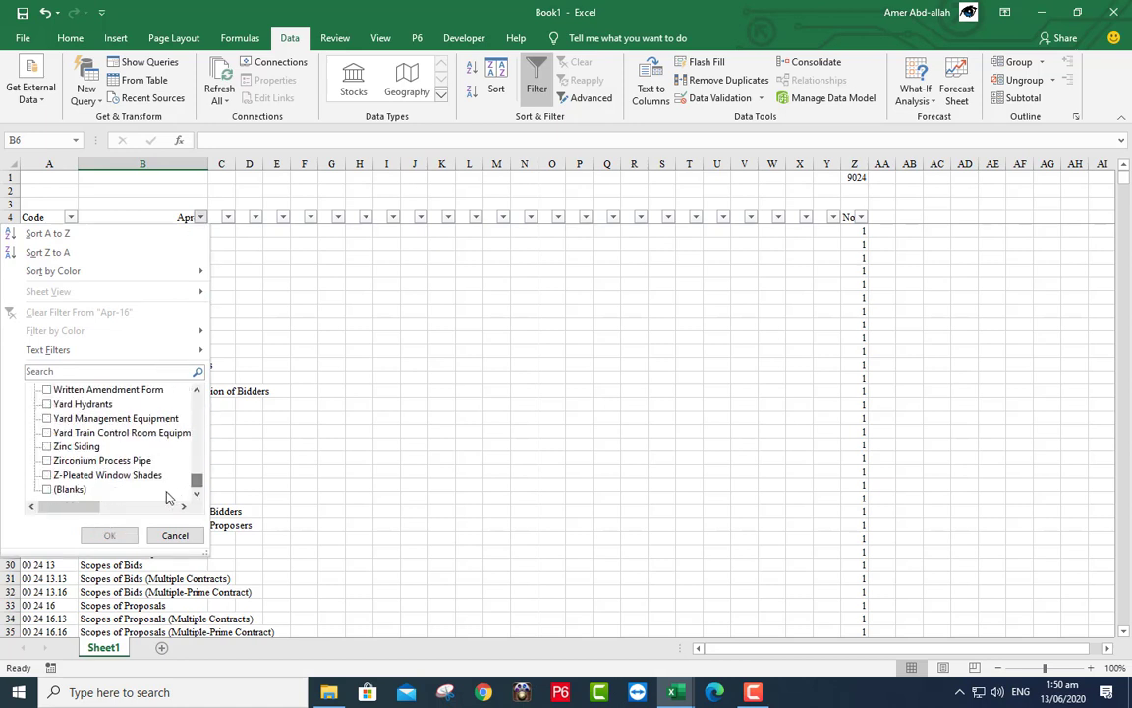
{"action": "left_click", "coordinate": [68, 489]}
{"action": "left_click", "coordinate": [109, 535]}
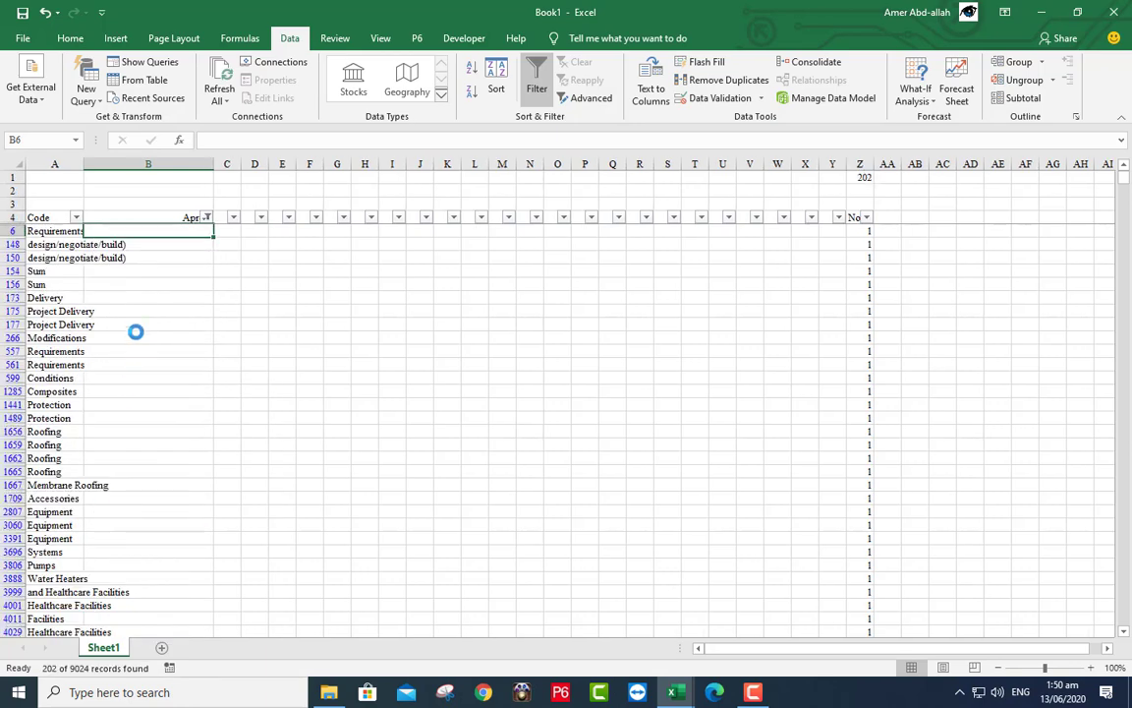
{"action": "left_click", "coordinate": [861, 177]}
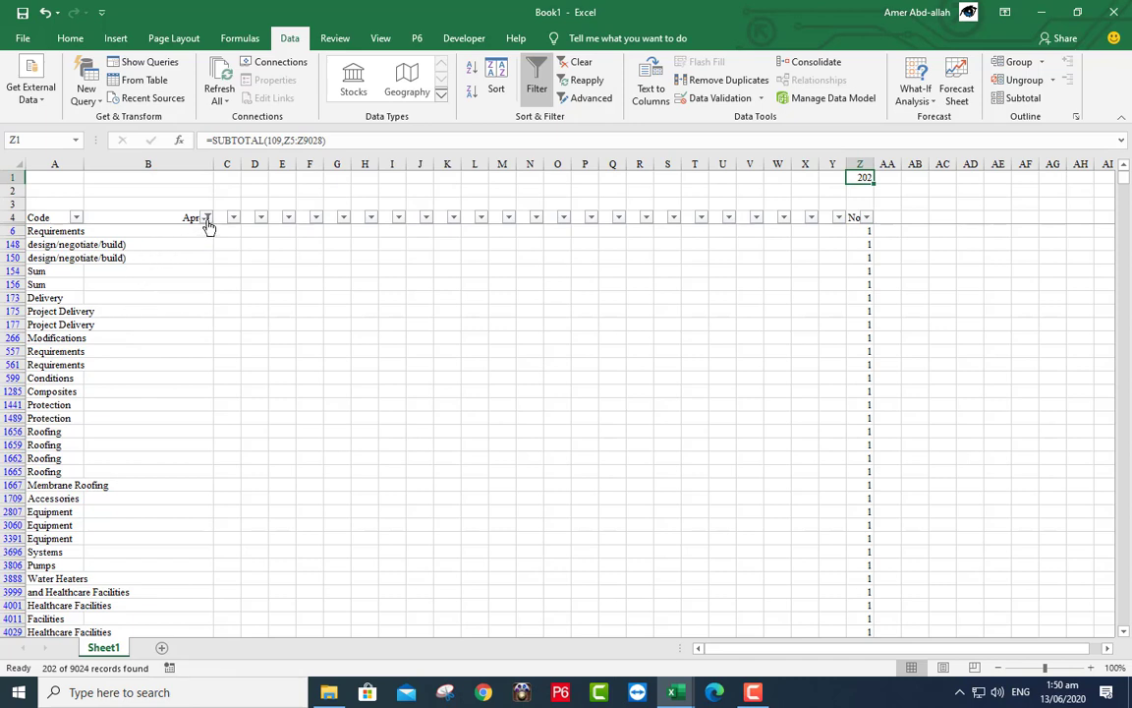
- Reselect (Select All) in the title filter so all 9024 records show again
{"action": "left_click", "coordinate": [207, 219]}
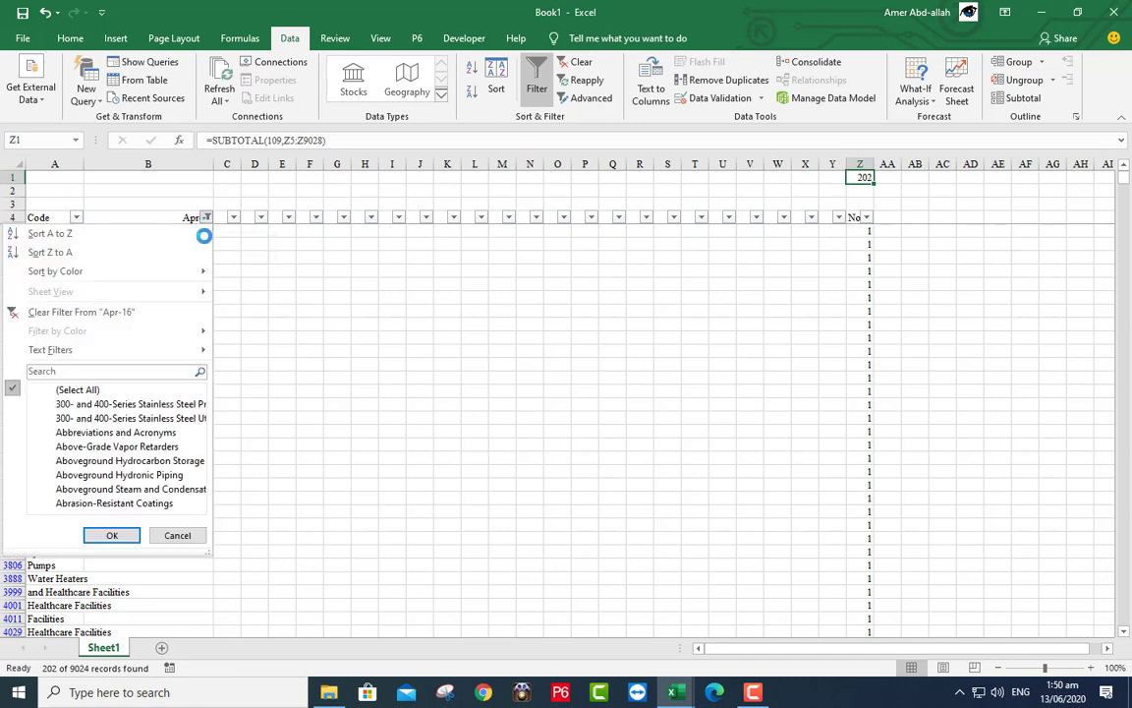
{"action": "left_click", "coordinate": [61, 391]}
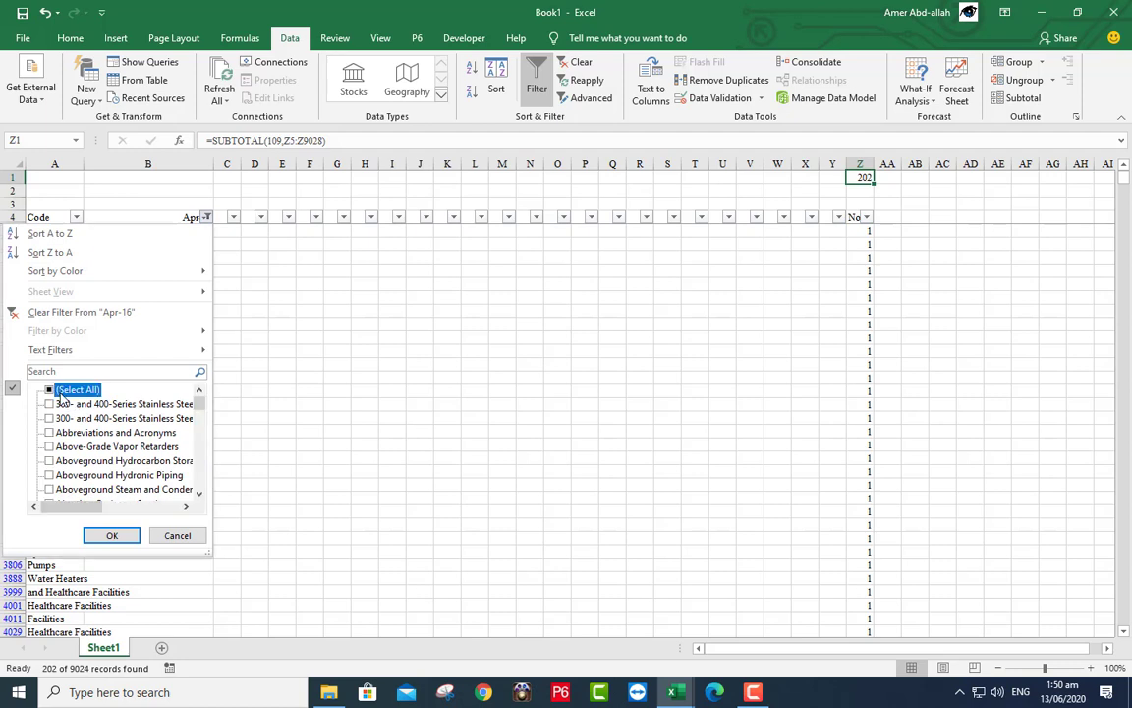
{"action": "left_click", "coordinate": [112, 535]}
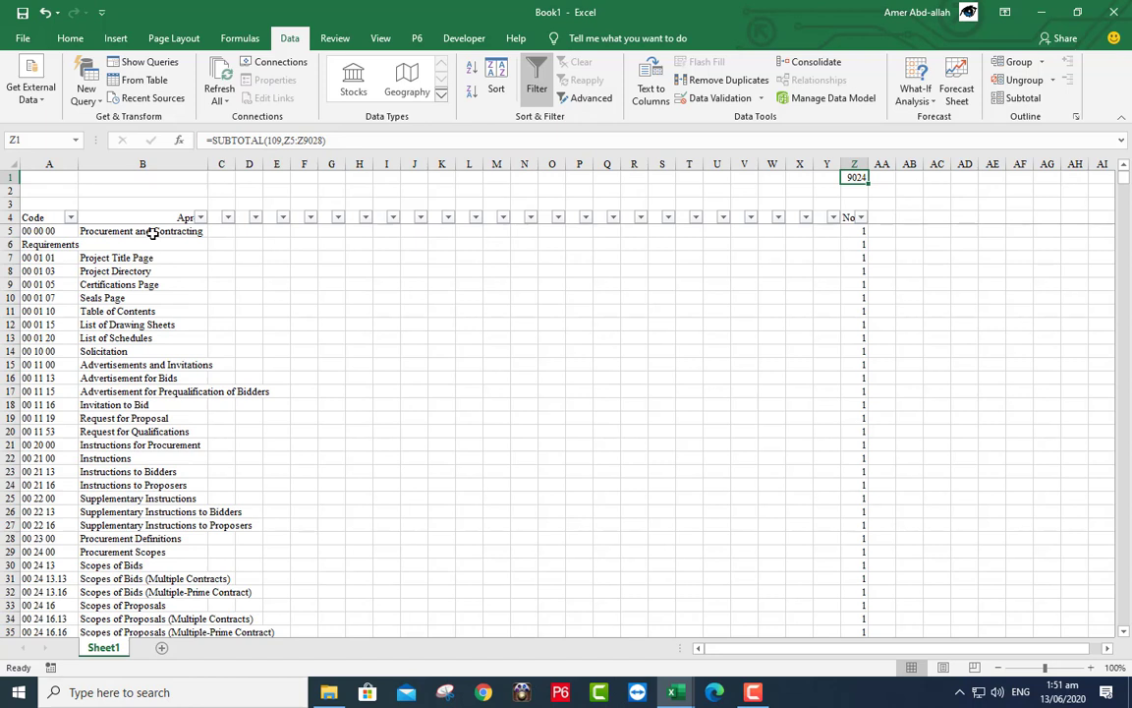
{"action": "left_click", "coordinate": [151, 232]}
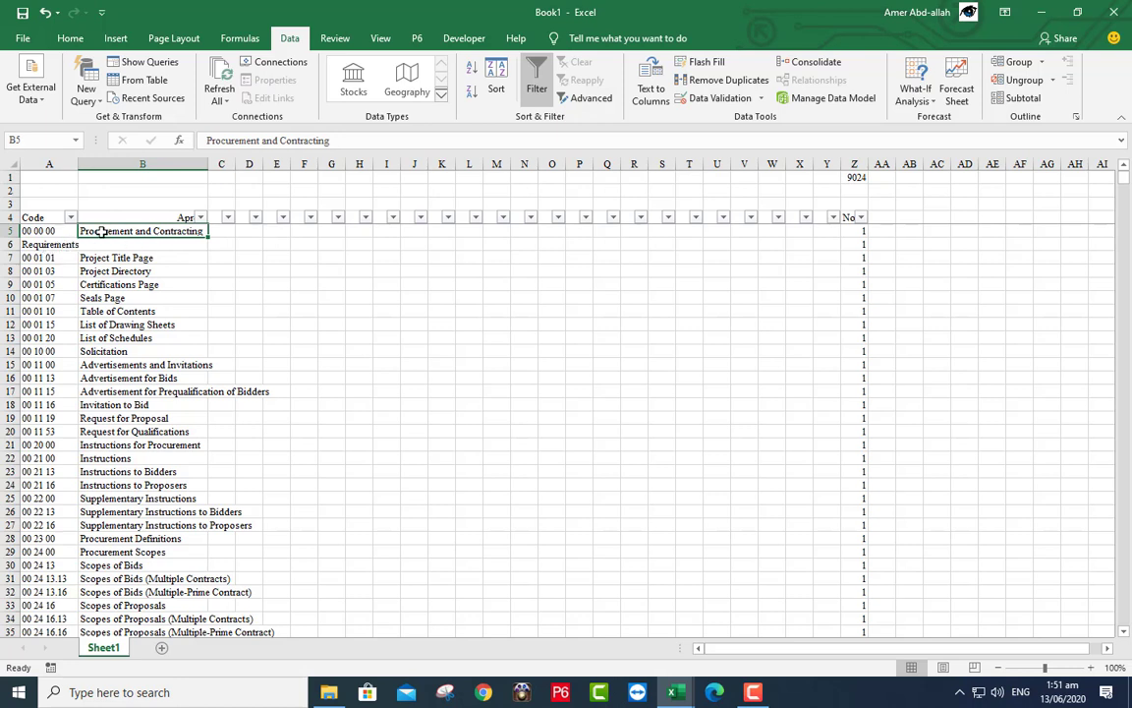
- Enter =TRIM(IF(B6="",B5&" "&A6,B5)) in G5 to show 'Procurement and Contracting Requirements'
{"action": "left_click", "coordinate": [327, 232]}
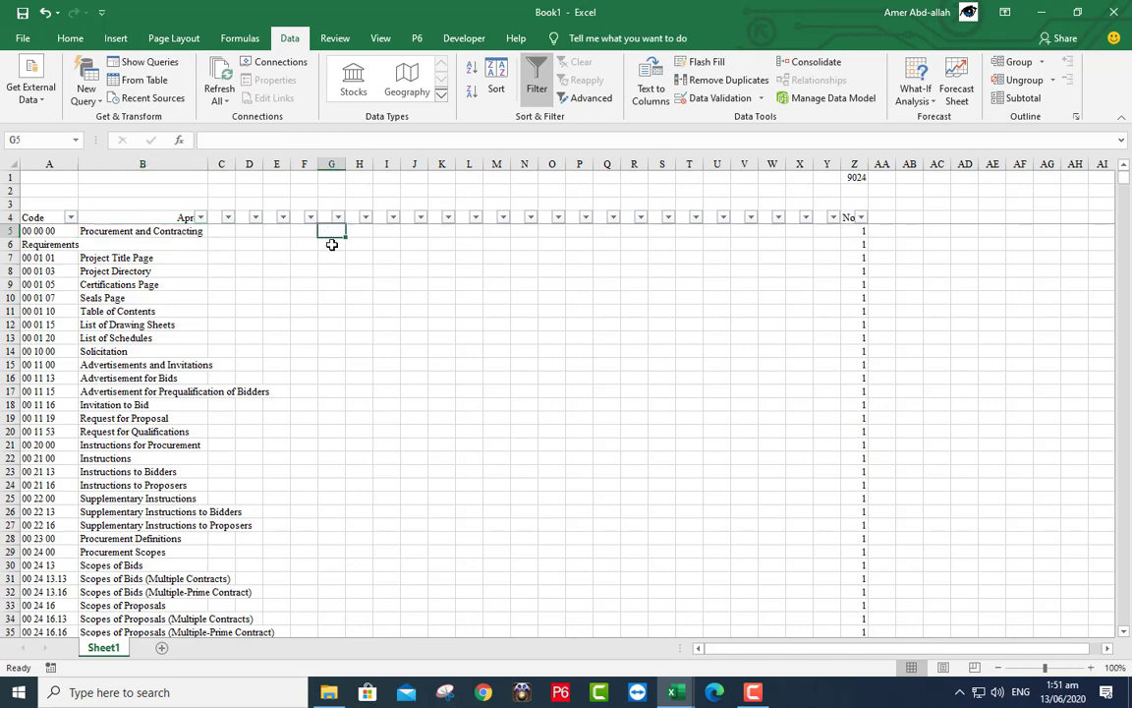
{"action": "type", "text": "=tr"}
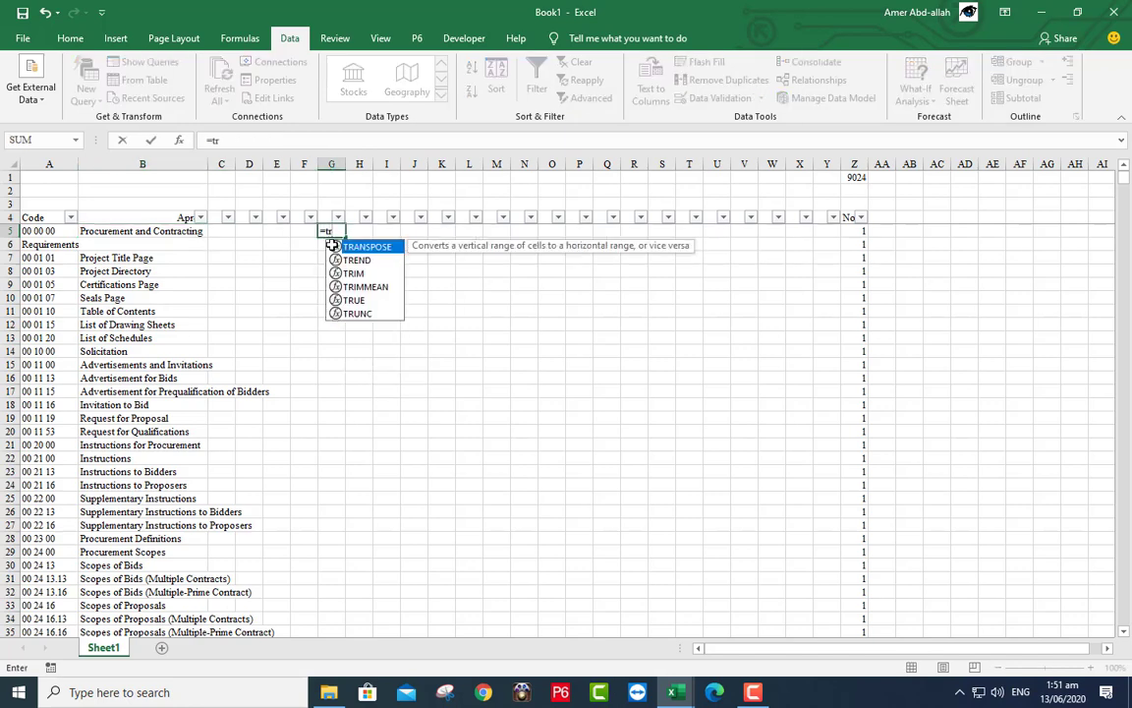
{"action": "type", "text": "im"}
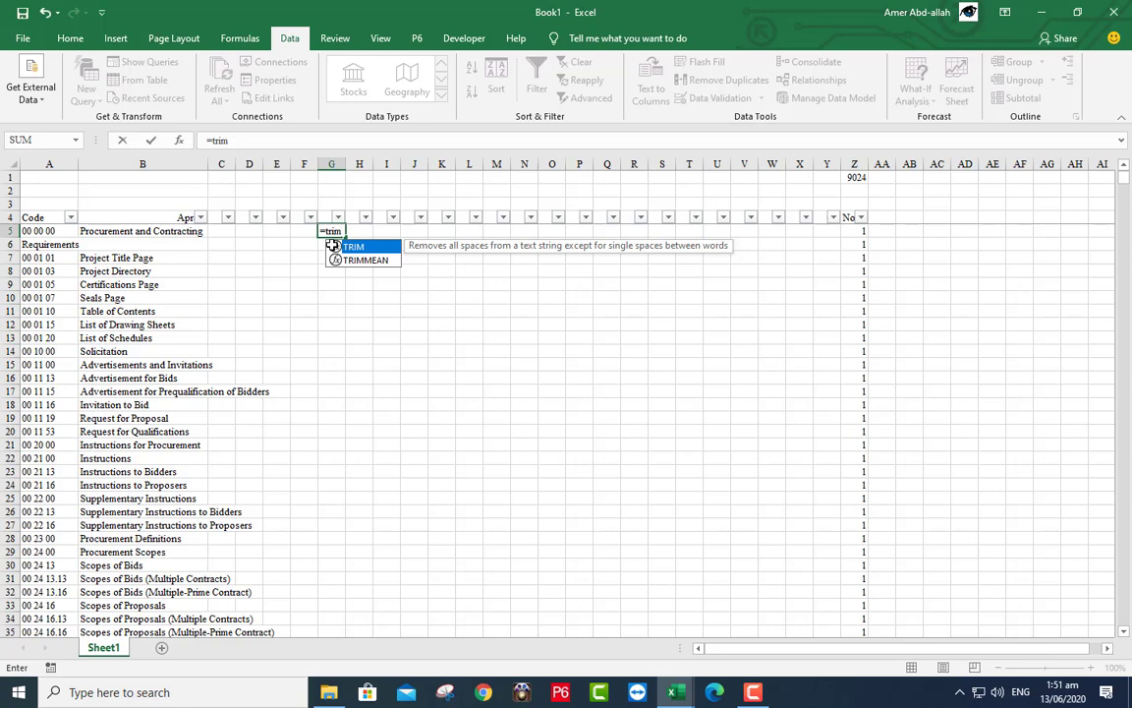
{"action": "type", "text": "(if"}
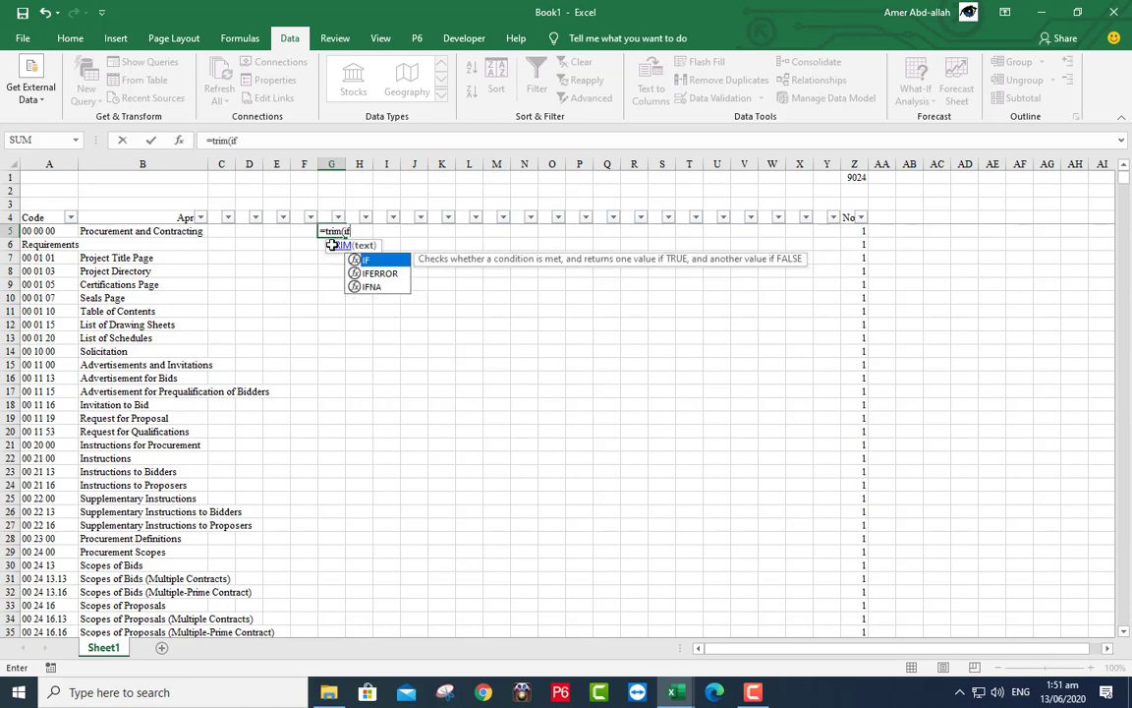
{"action": "type", "text": "("}
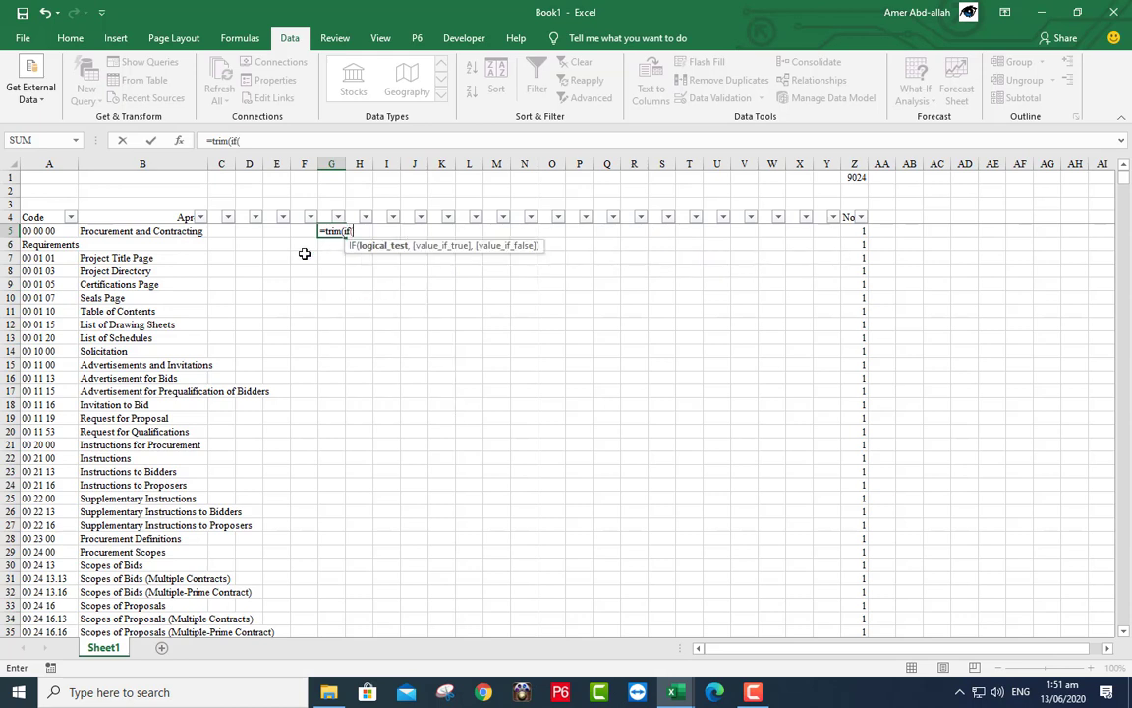
{"action": "left_click", "coordinate": [153, 244]}
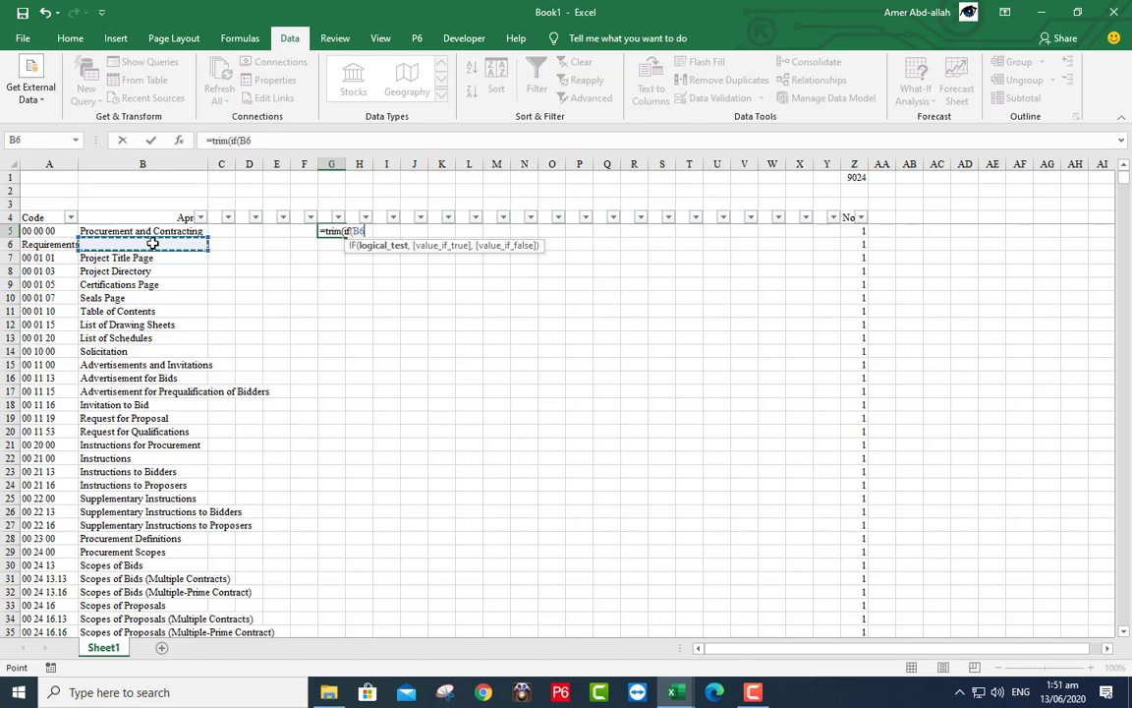
{"action": "type", "text": "="}
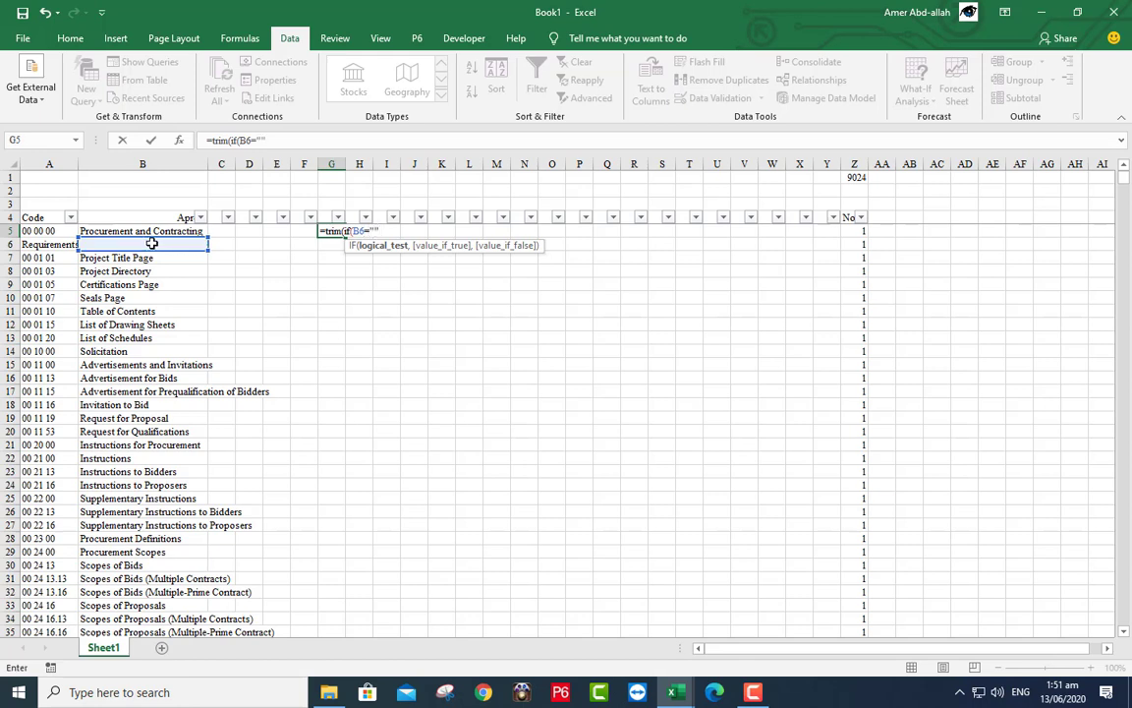
{"action": "type", "text": "\"\","}
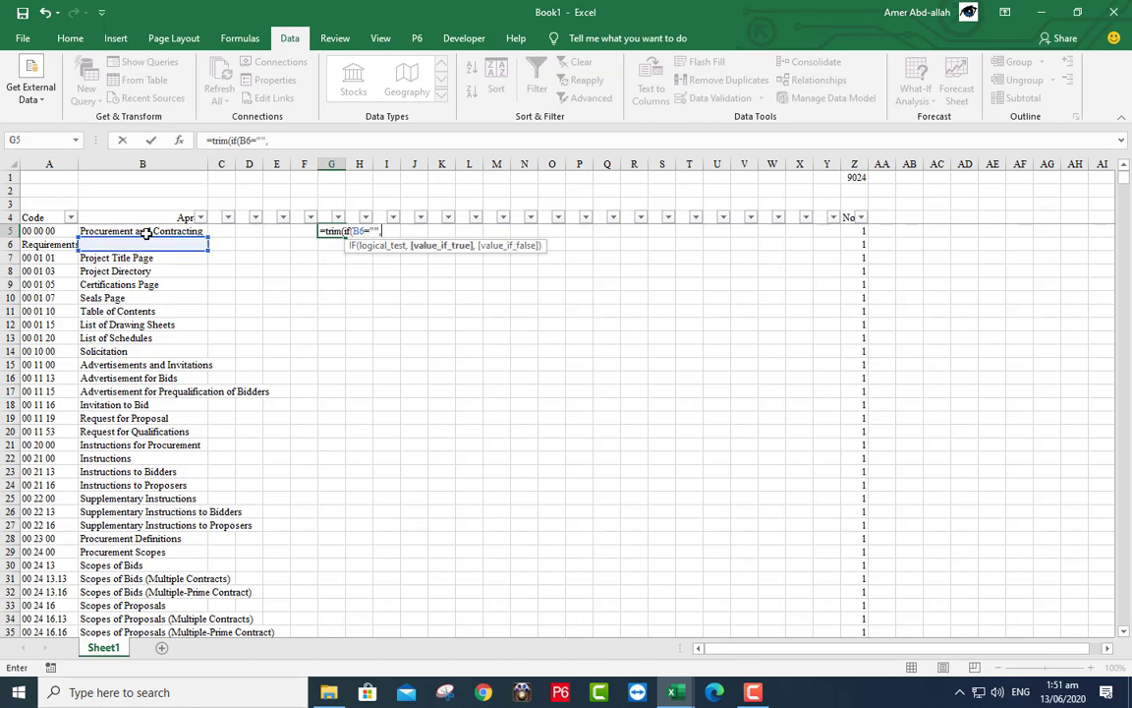
{"action": "left_click", "coordinate": [145, 231]}
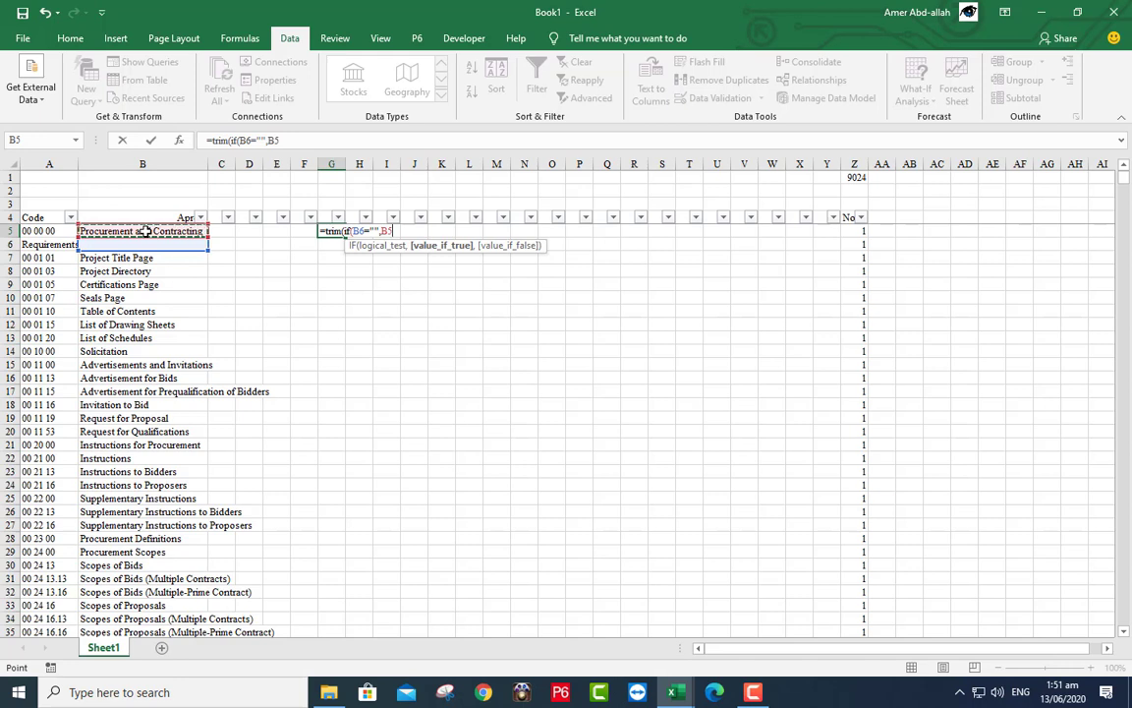
{"action": "type", "text": "& \" \" &"}
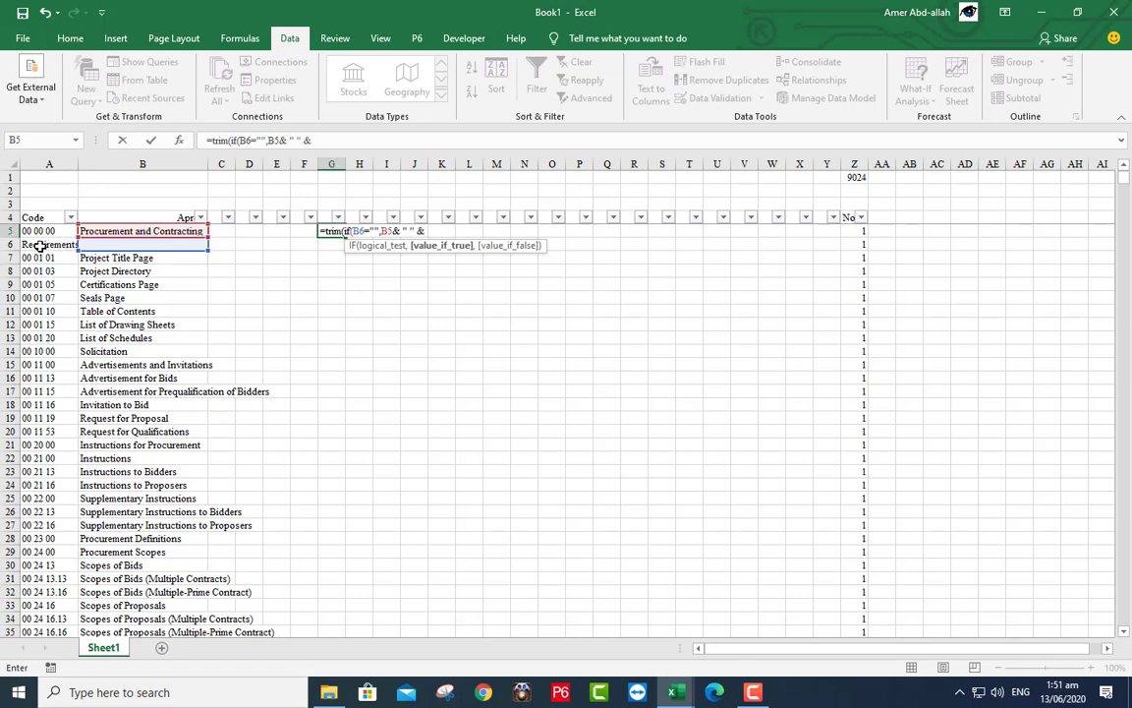
{"action": "left_click", "coordinate": [40, 246]}
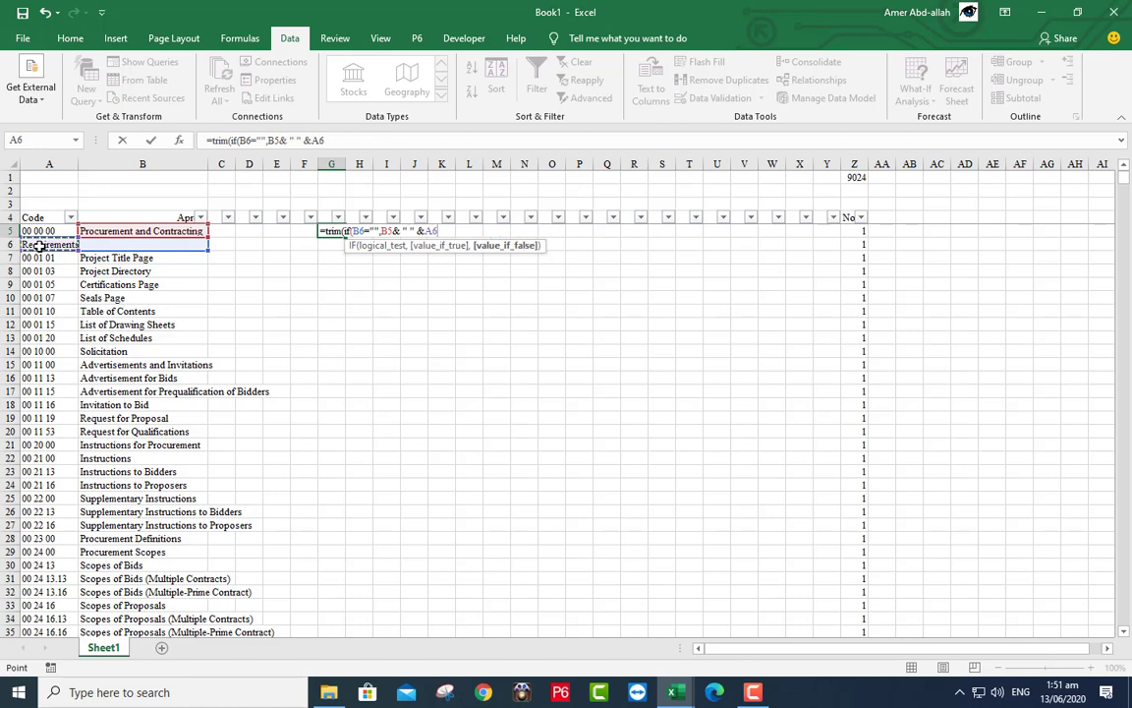
{"action": "type", "text": ","}
{"action": "left_click", "coordinate": [106, 231]}
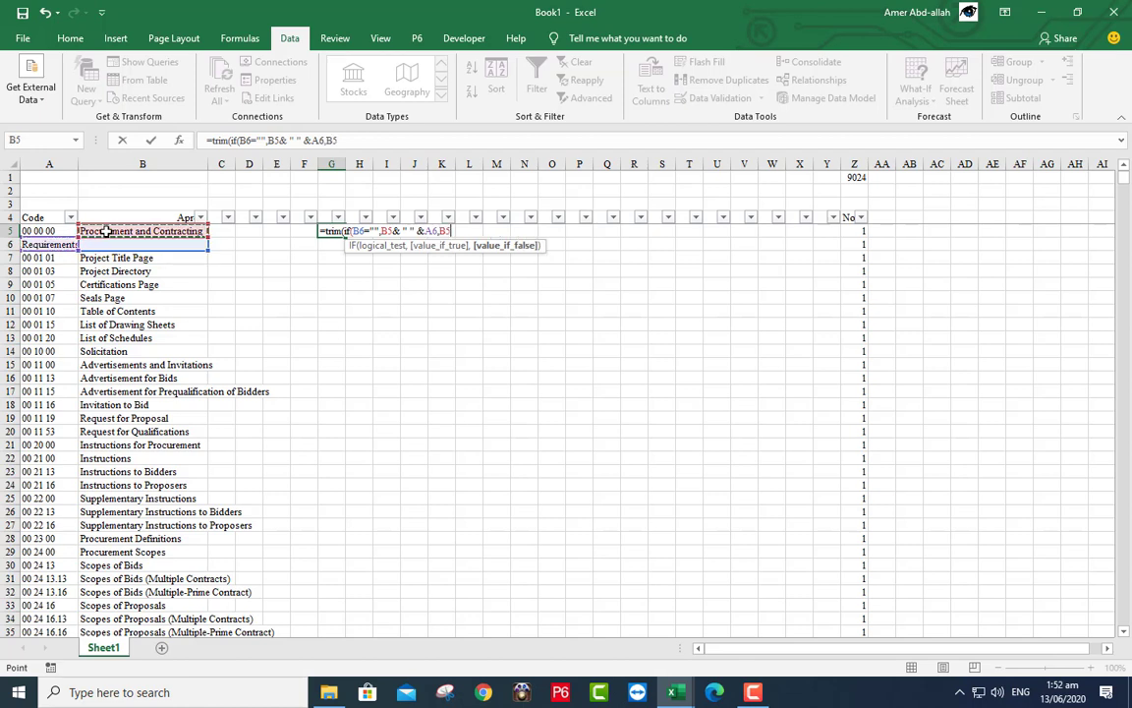
{"action": "type", "text": "))"}
{"action": "key", "text": "Return"}
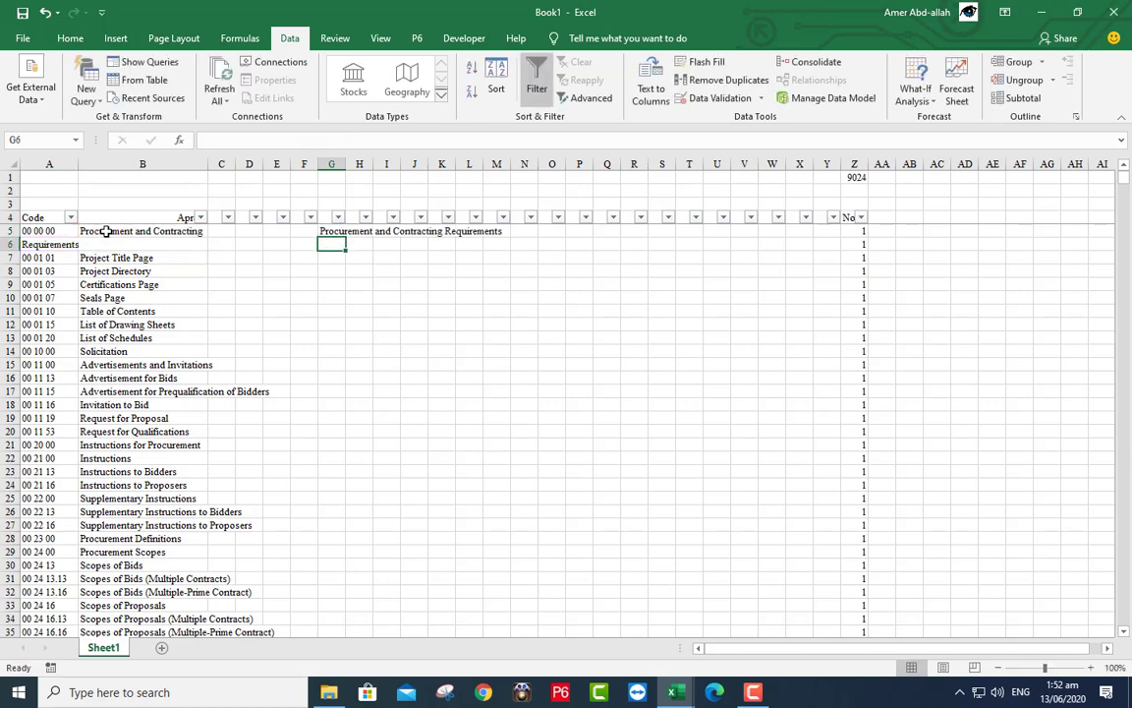
{"action": "left_click", "coordinate": [326, 232]}
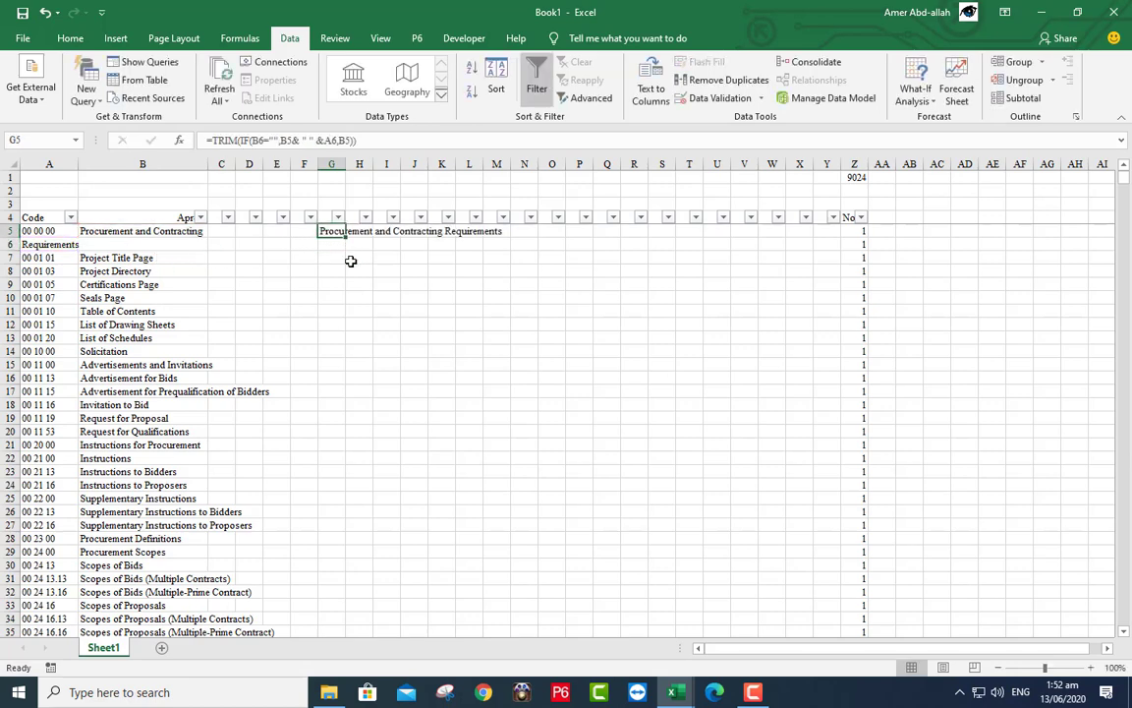
- Fill G5's formula down column G, then trace and remove its precedent arrows
{"action": "double_click", "coordinate": [347, 237]}
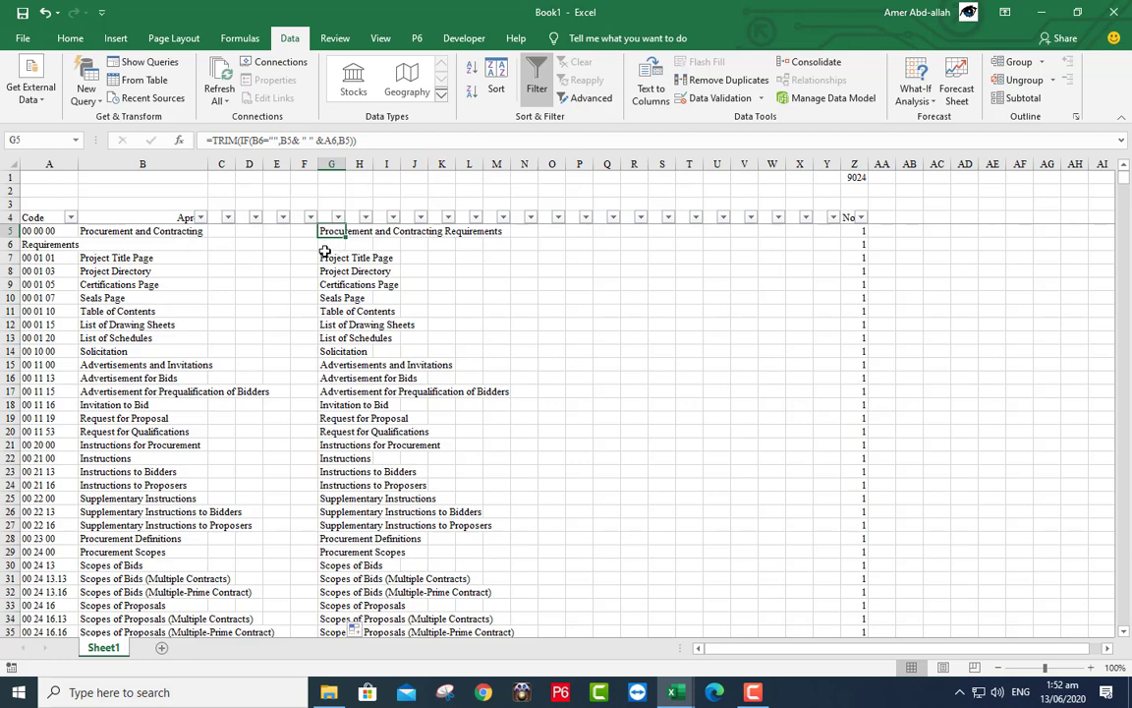
{"action": "left_click", "coordinate": [242, 39]}
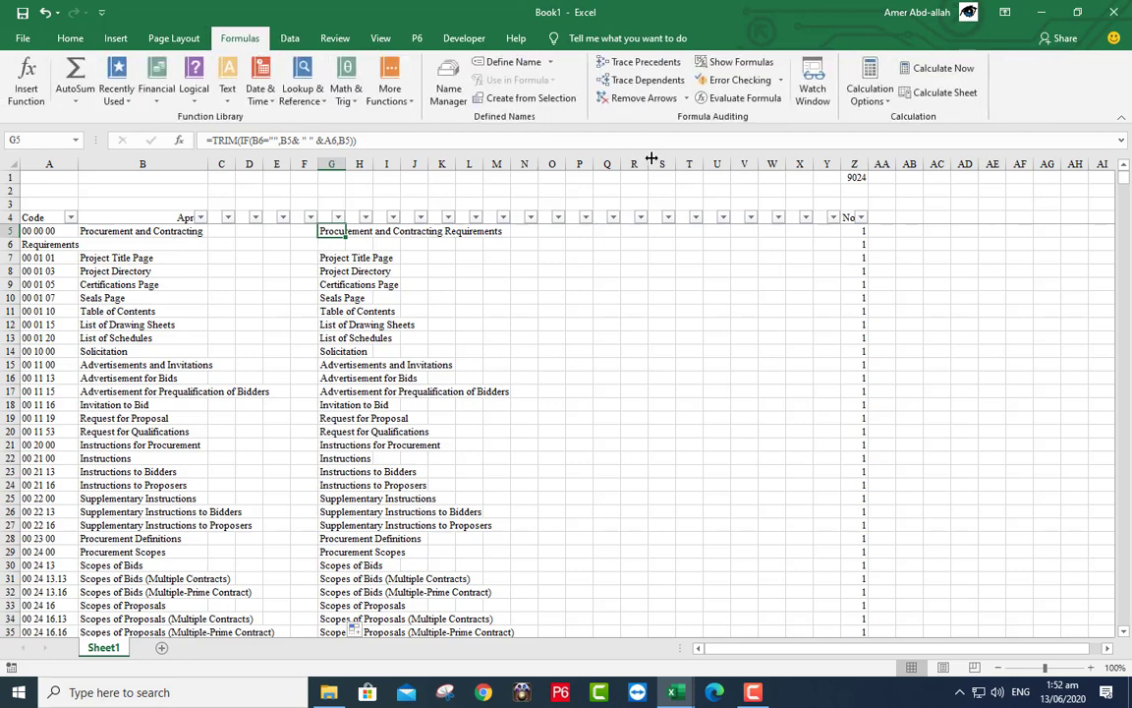
{"action": "left_click", "coordinate": [640, 62]}
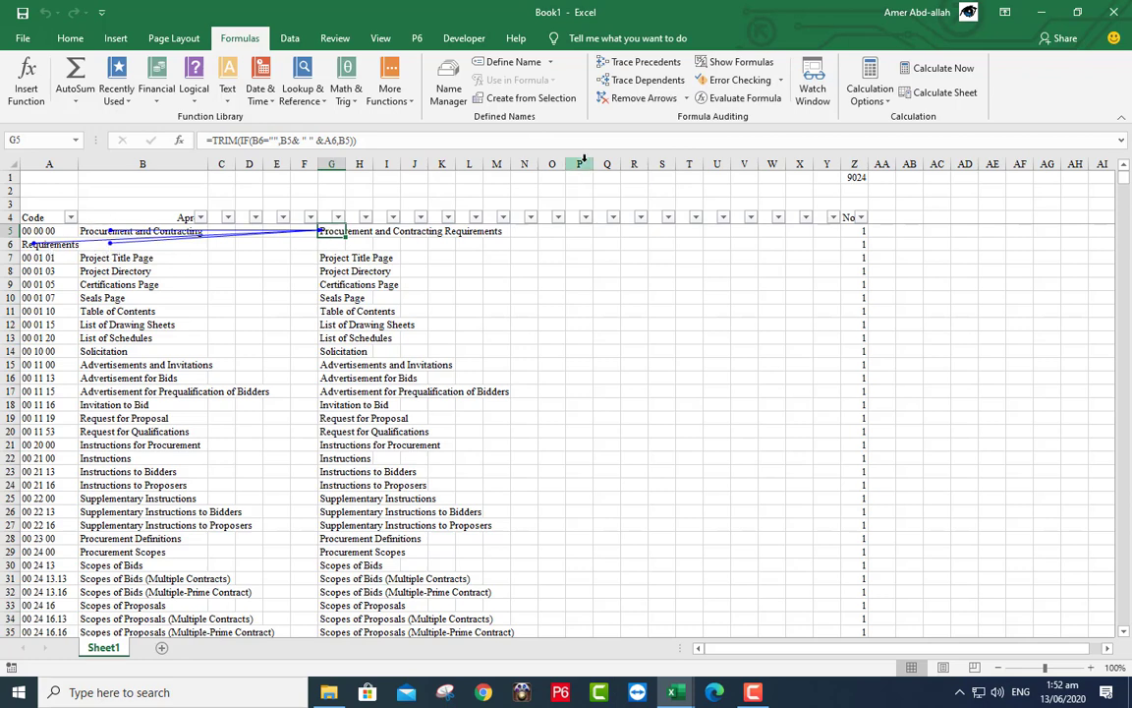
{"action": "left_click", "coordinate": [639, 97]}
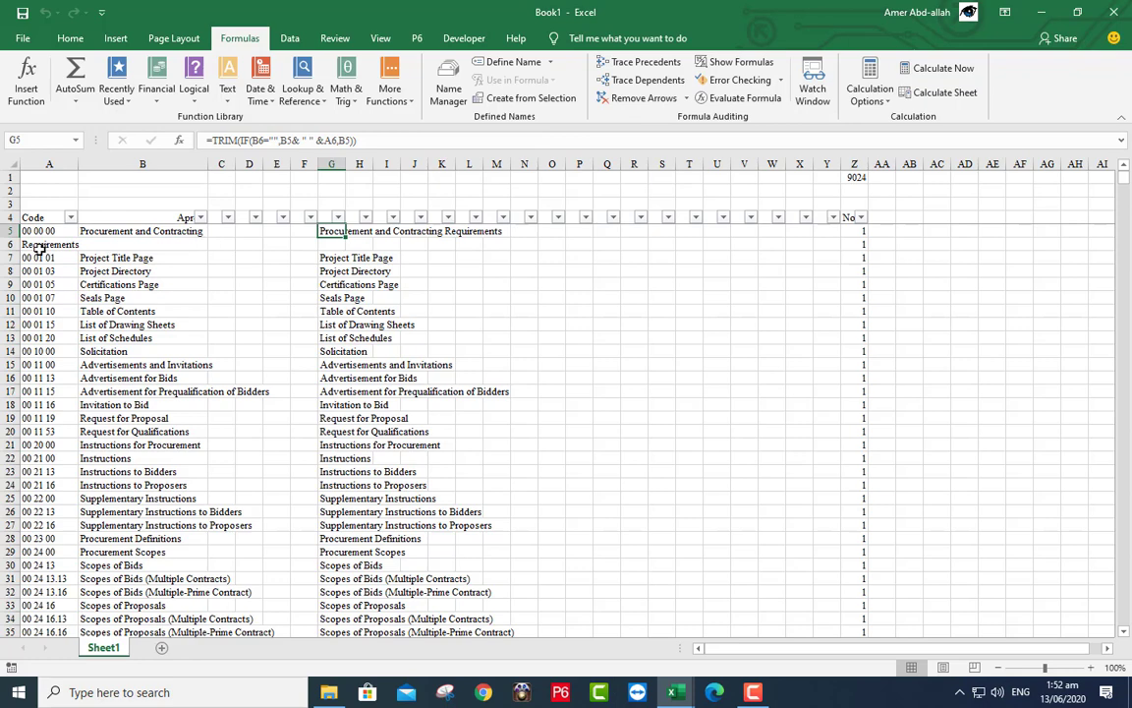
- Delete row 6 to test G5's formula, then undo the deletion
{"action": "left_click", "coordinate": [10, 244]}
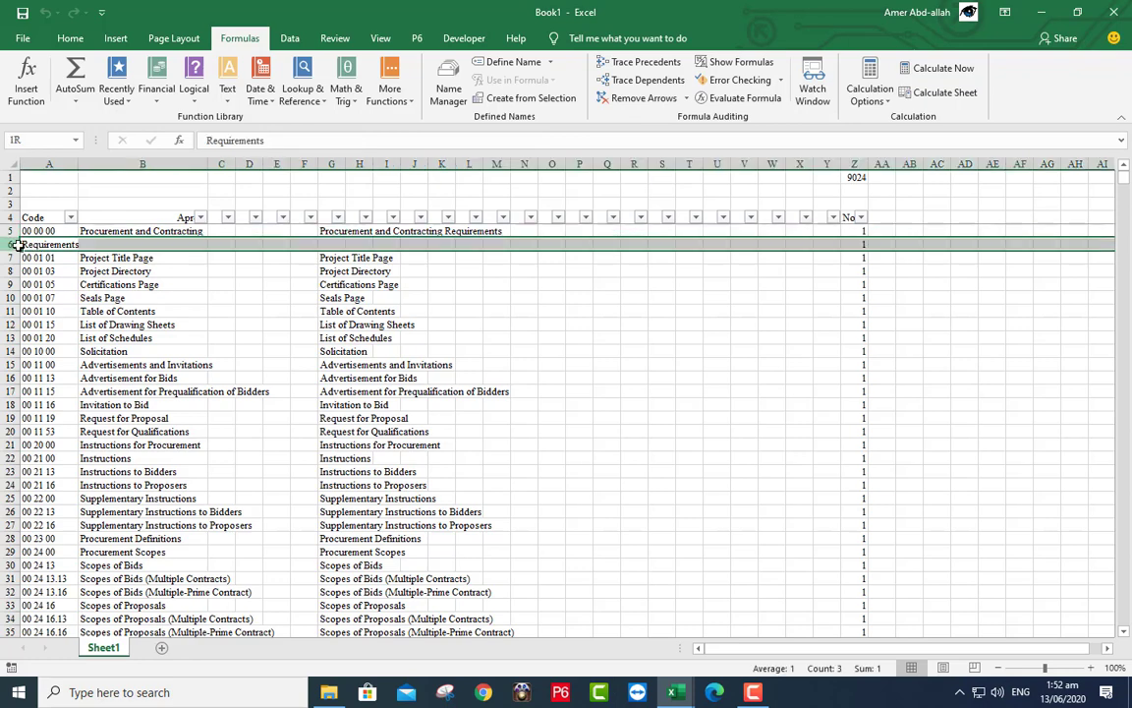
{"action": "right_click", "coordinate": [244, 244]}
{"action": "left_click", "coordinate": [283, 372]}
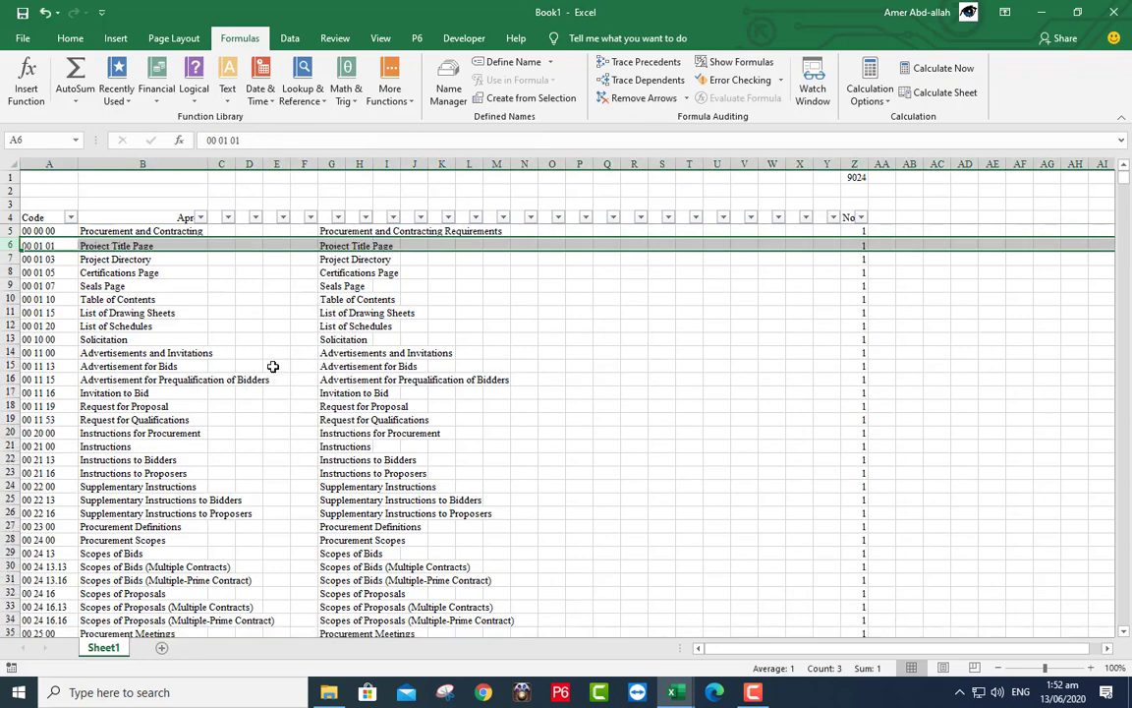
{"action": "left_click", "coordinate": [331, 231]}
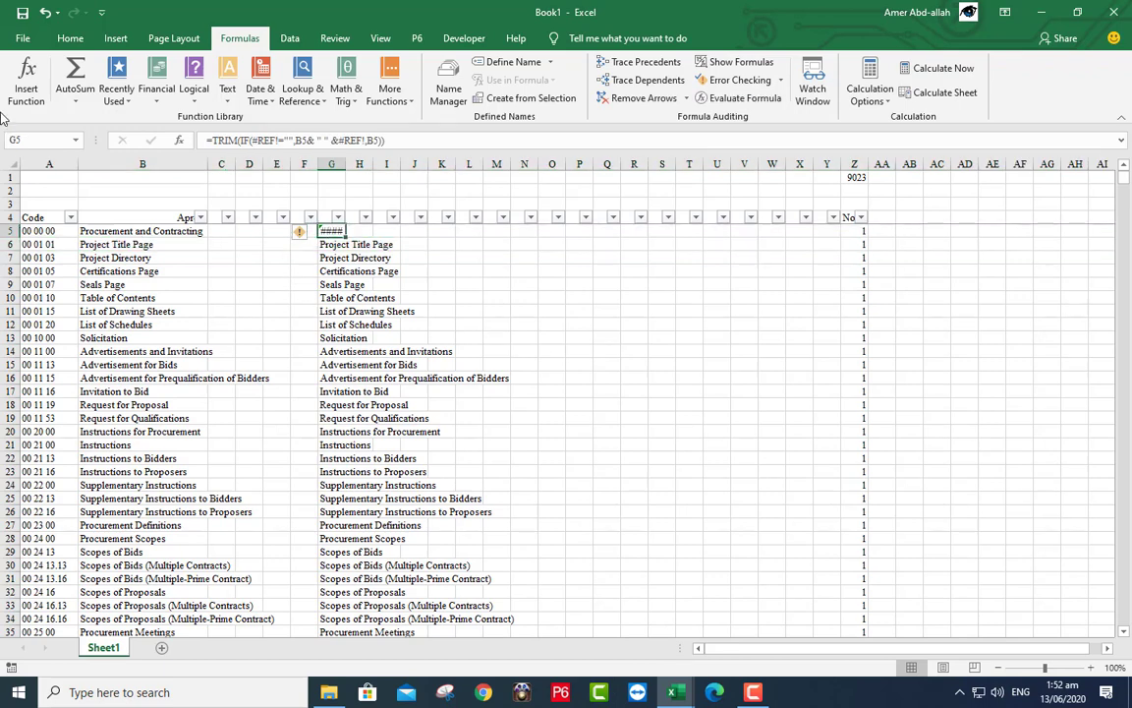
{"action": "left_click", "coordinate": [46, 12]}
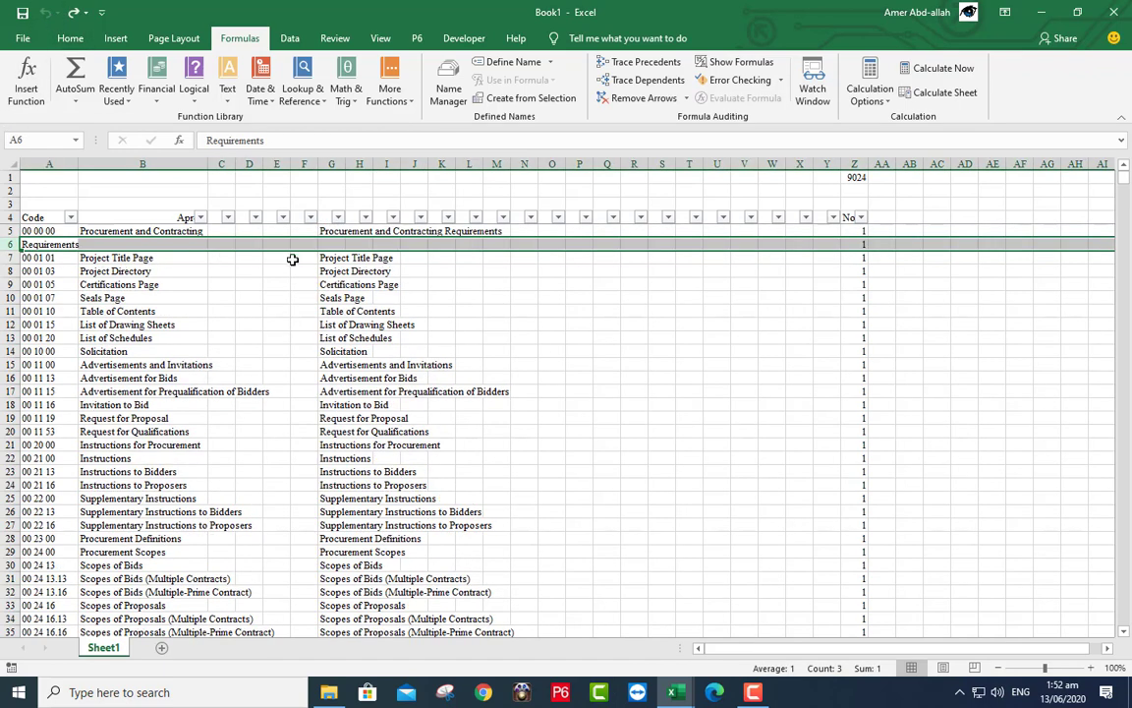
{"action": "left_click", "coordinate": [333, 167]}
- Copy column G and paste it into column S as plain values via Paste Special
{"action": "right_click", "coordinate": [334, 169]}
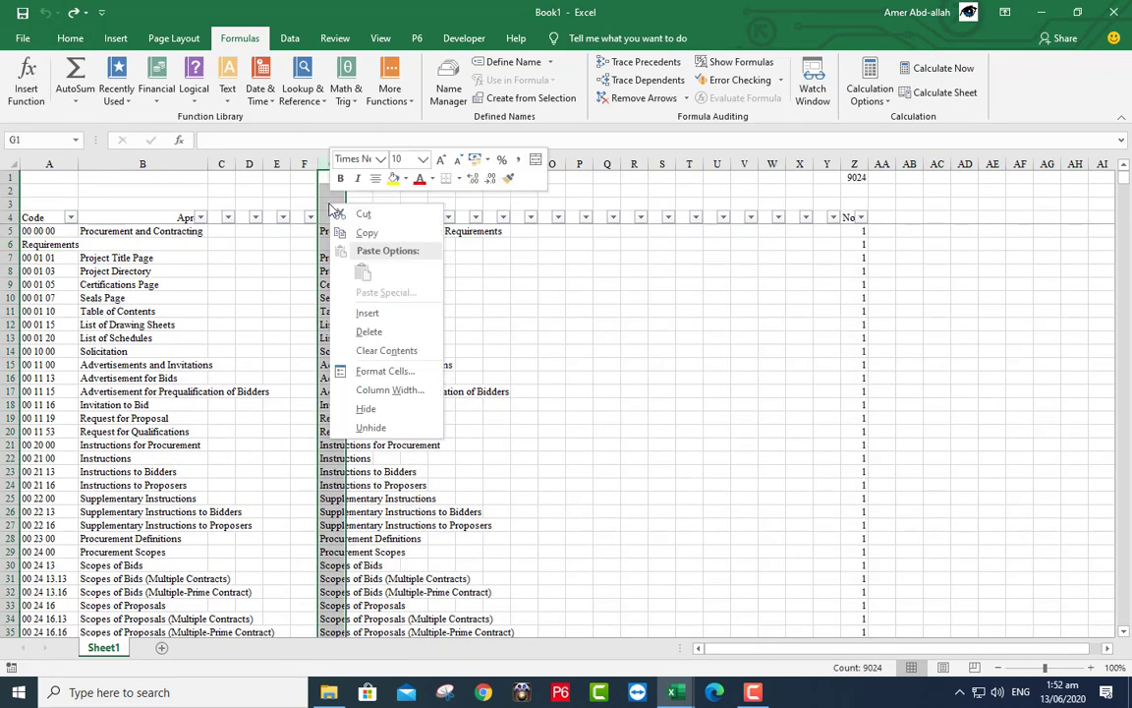
{"action": "left_click", "coordinate": [366, 234]}
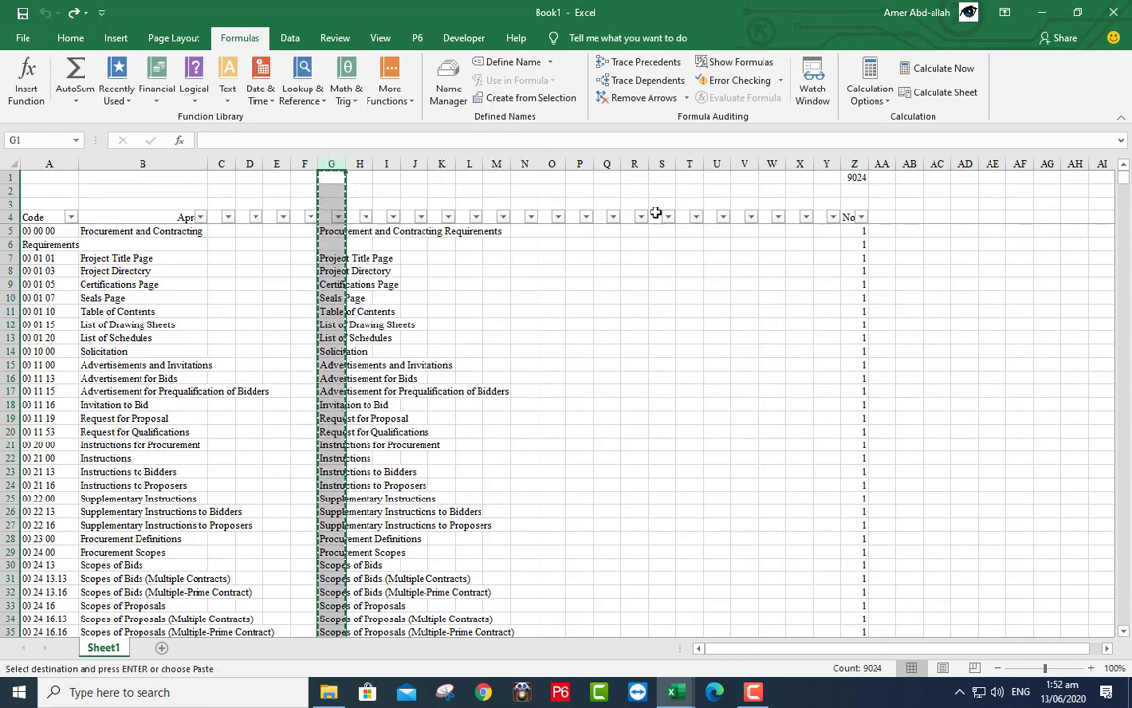
{"action": "left_click", "coordinate": [661, 165]}
{"action": "right_click", "coordinate": [661, 167]}
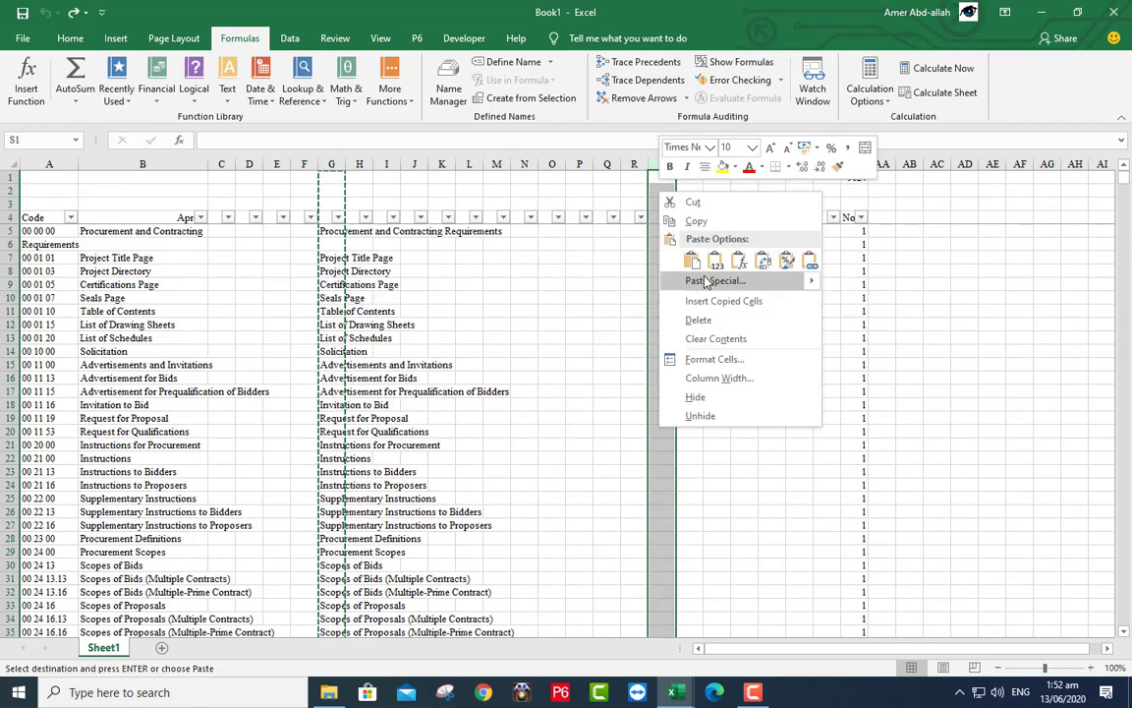
{"action": "left_click", "coordinate": [678, 257]}
{"action": "left_click", "coordinate": [577, 216]}
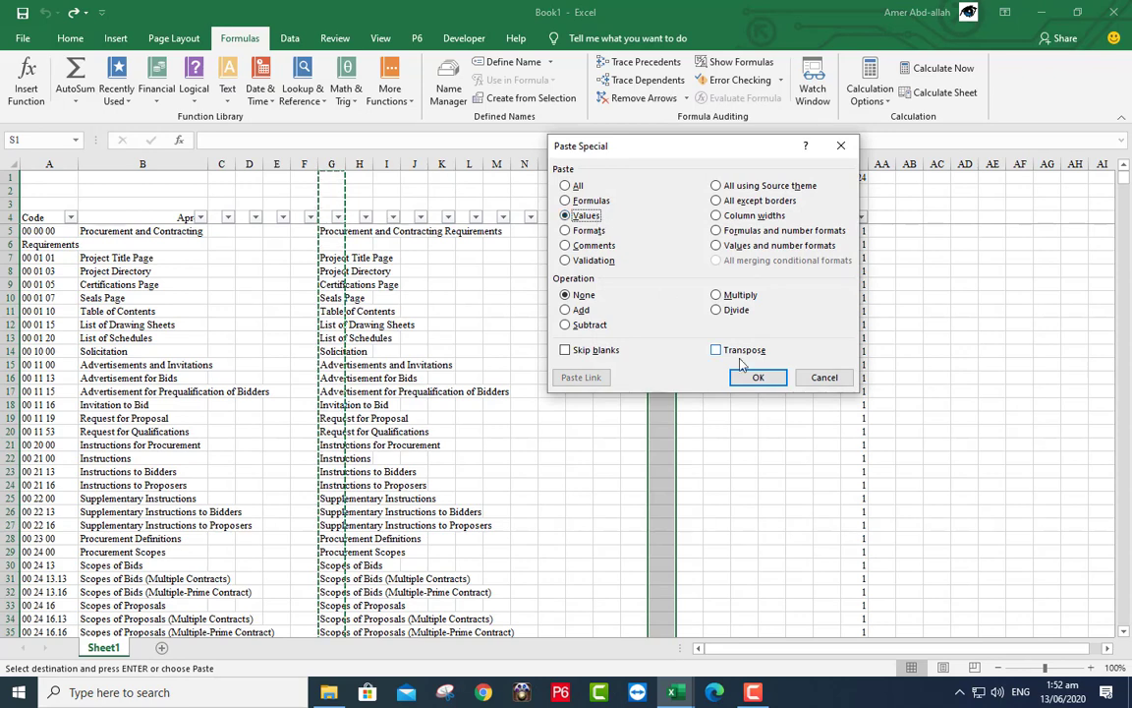
{"action": "left_click", "coordinate": [747, 379]}
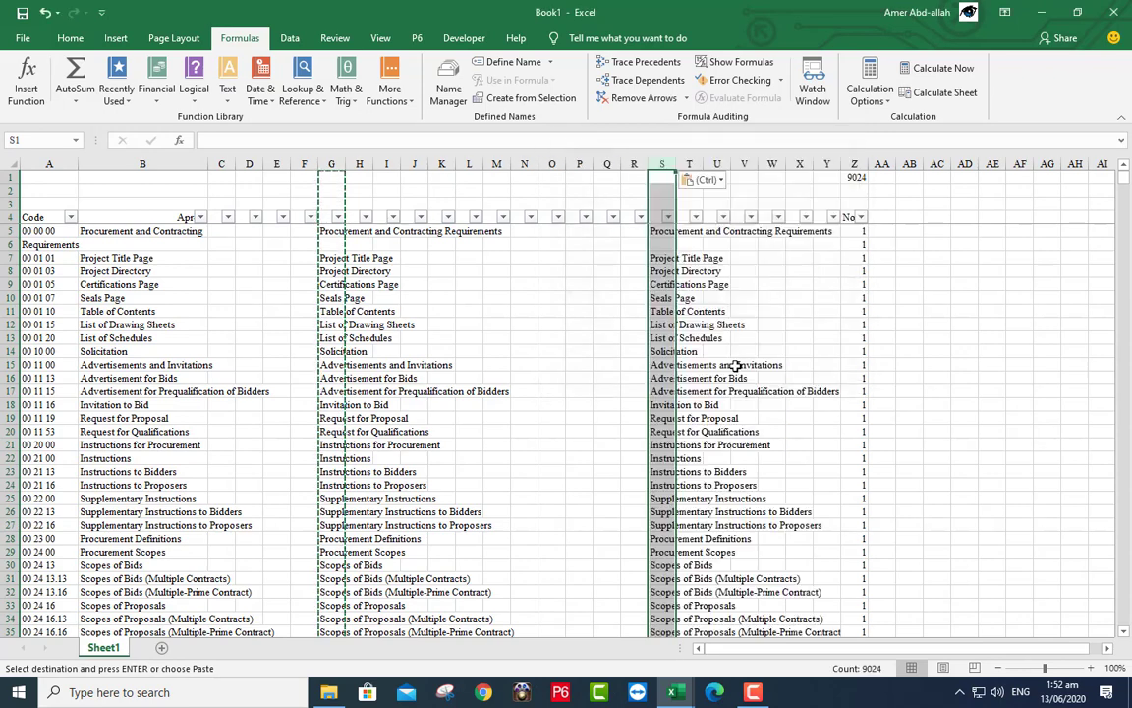
{"action": "left_click", "coordinate": [665, 232]}
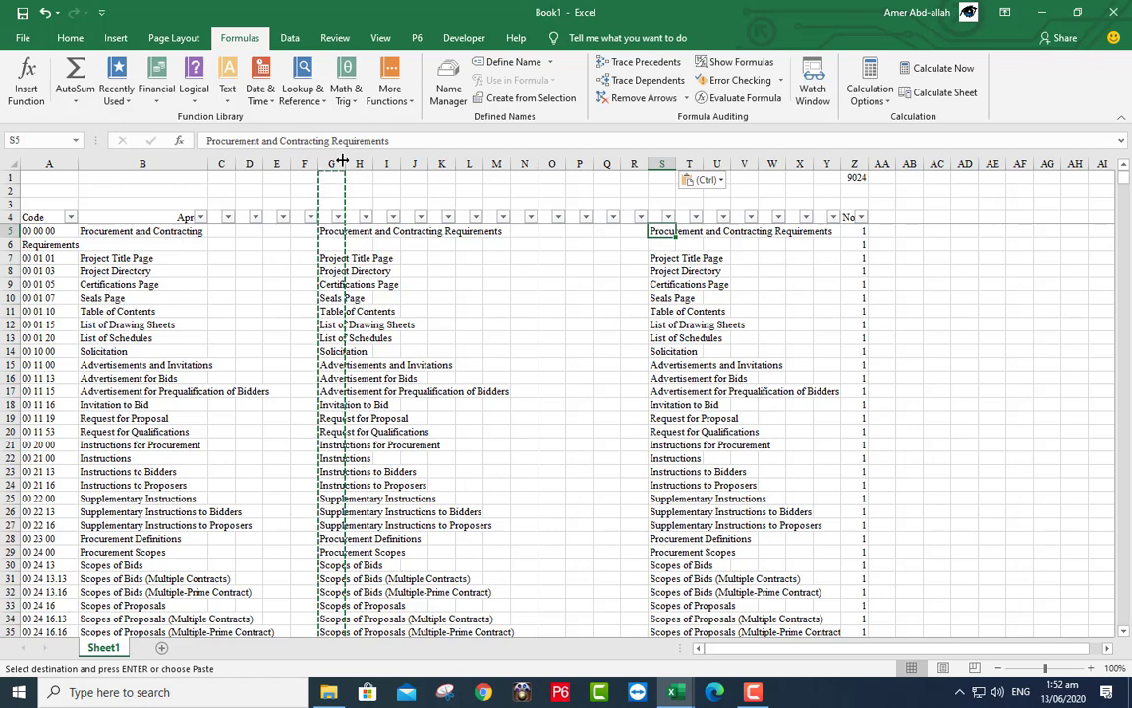
{"action": "left_click_drag", "start_coordinate": [330, 162], "coordinate": [167, 160]}
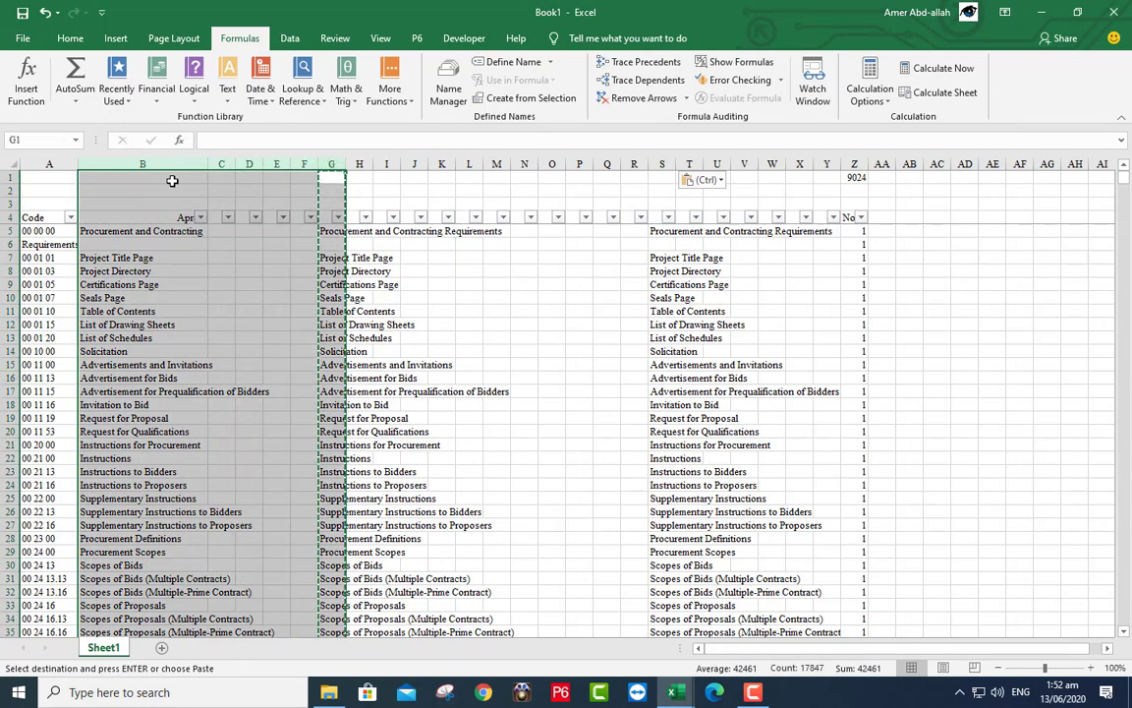
- Clear the contents of columns B–G and give S4 the header 'Name'
{"action": "right_click", "coordinate": [173, 185]}
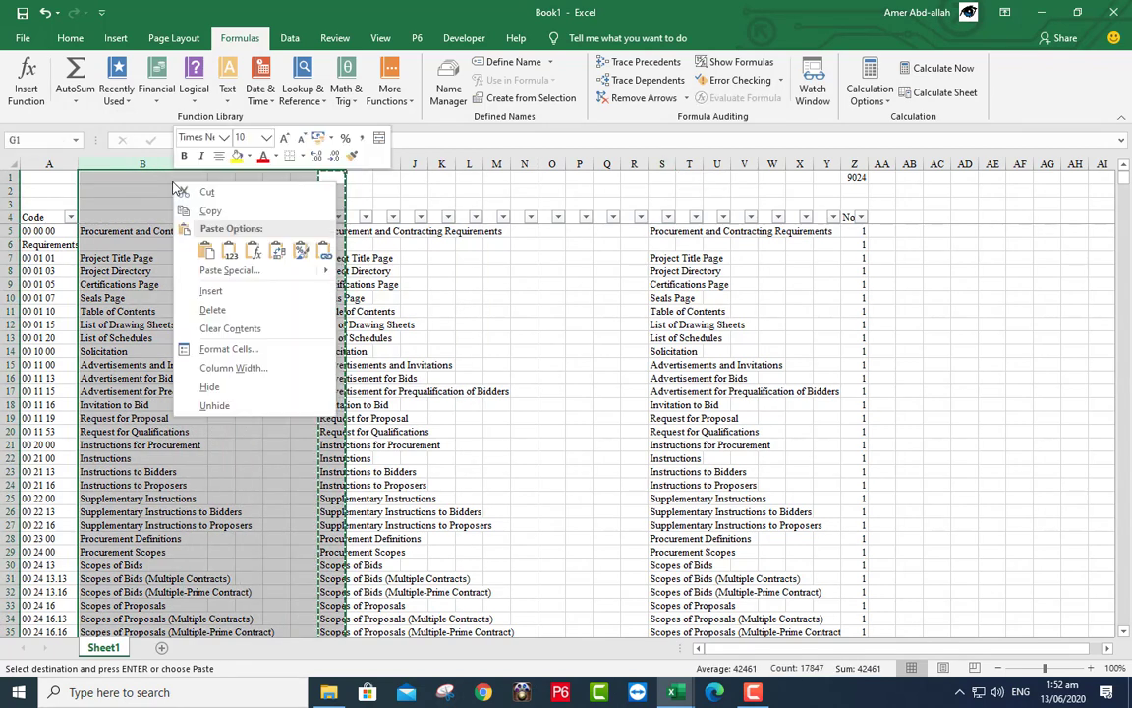
{"action": "left_click", "coordinate": [234, 329]}
{"action": "left_click", "coordinate": [240, 327]}
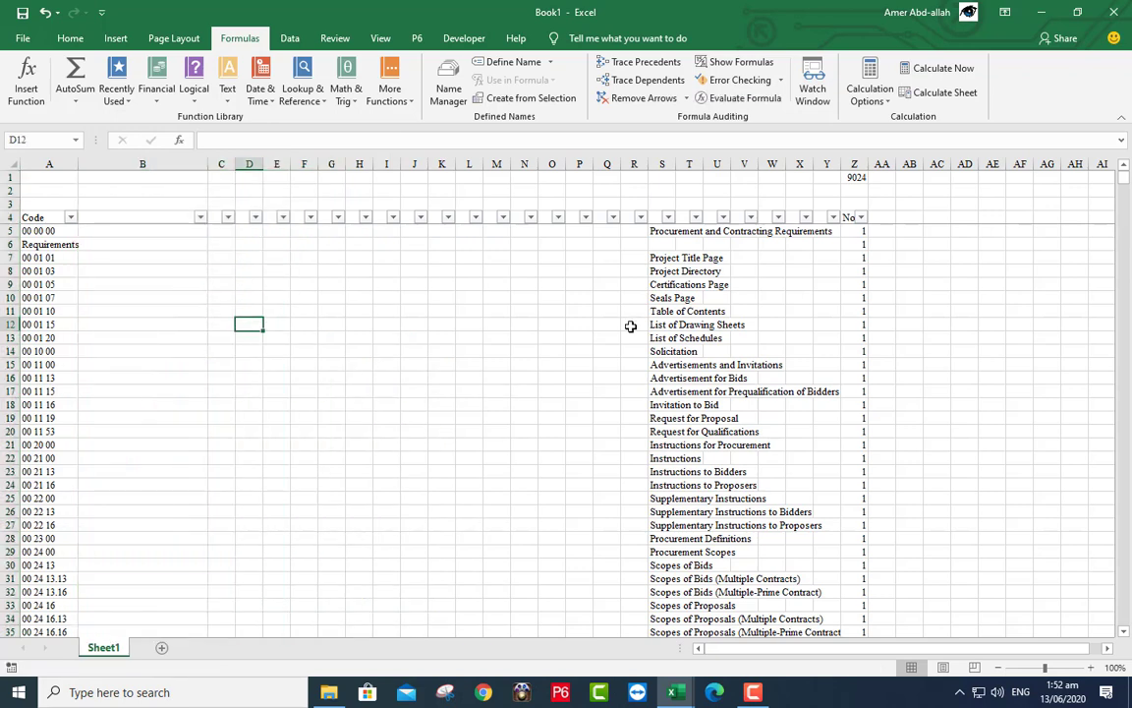
{"action": "left_click", "coordinate": [657, 216]}
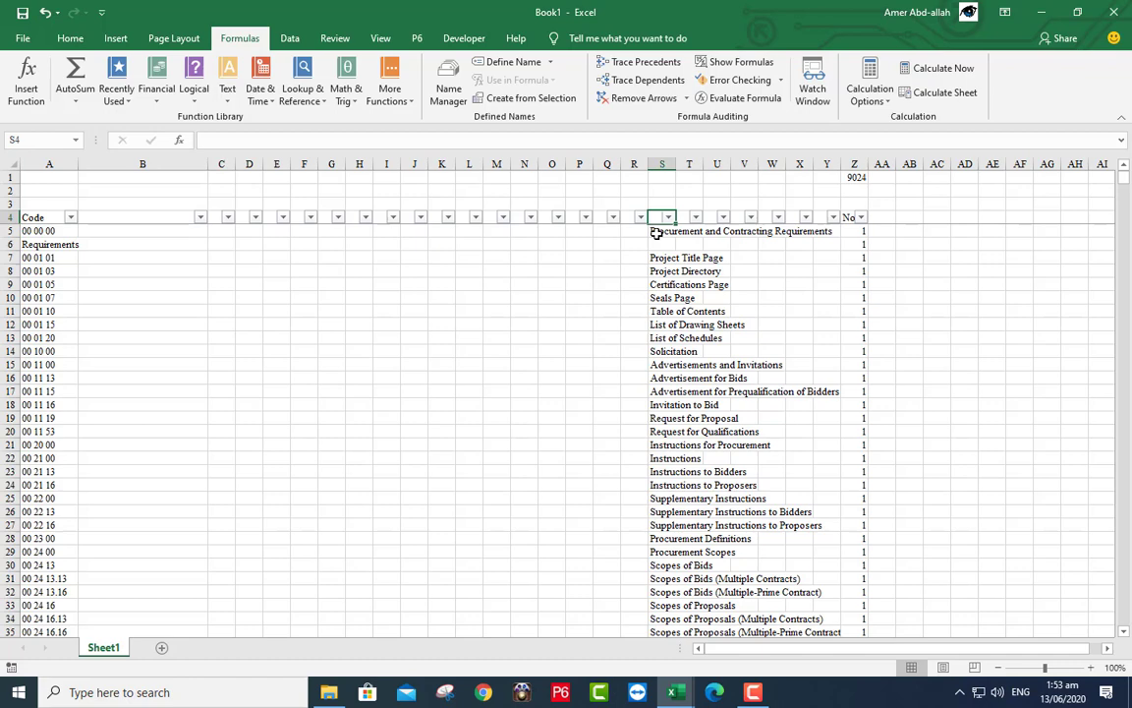
{"action": "type", "text": "Name"}
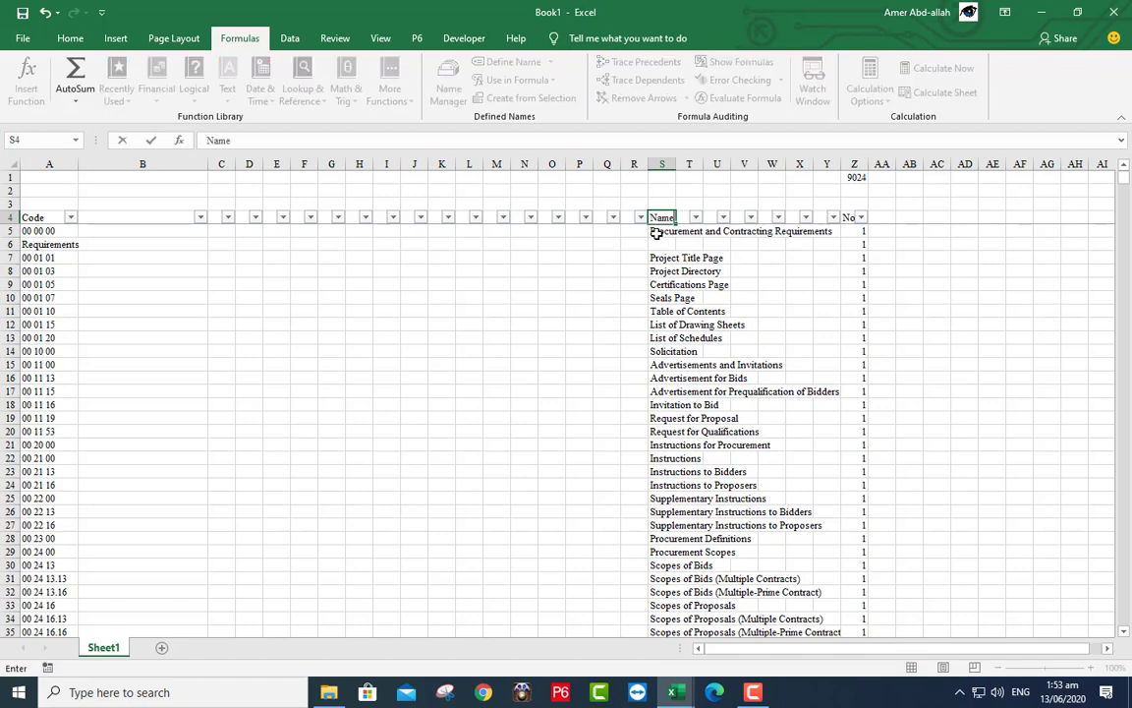
{"action": "key", "text": "Return"}
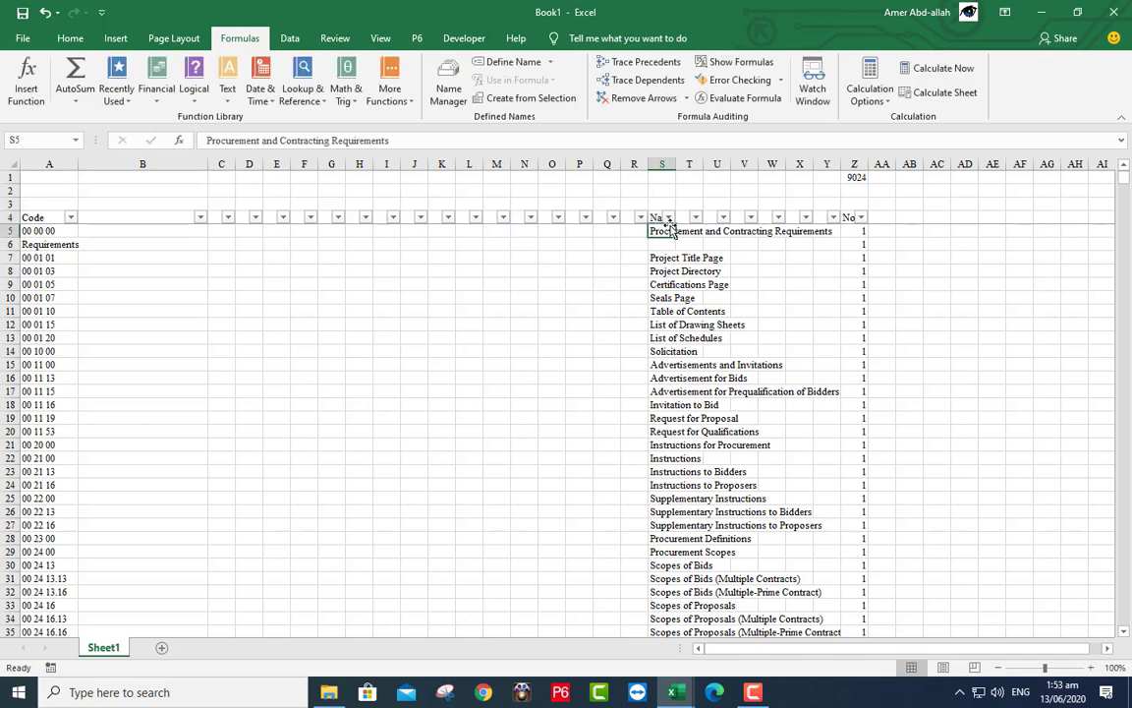
- Filter the Name column to (Blanks), leaving 202 visible rows as Z1 shows
{"action": "left_click", "coordinate": [668, 216]}
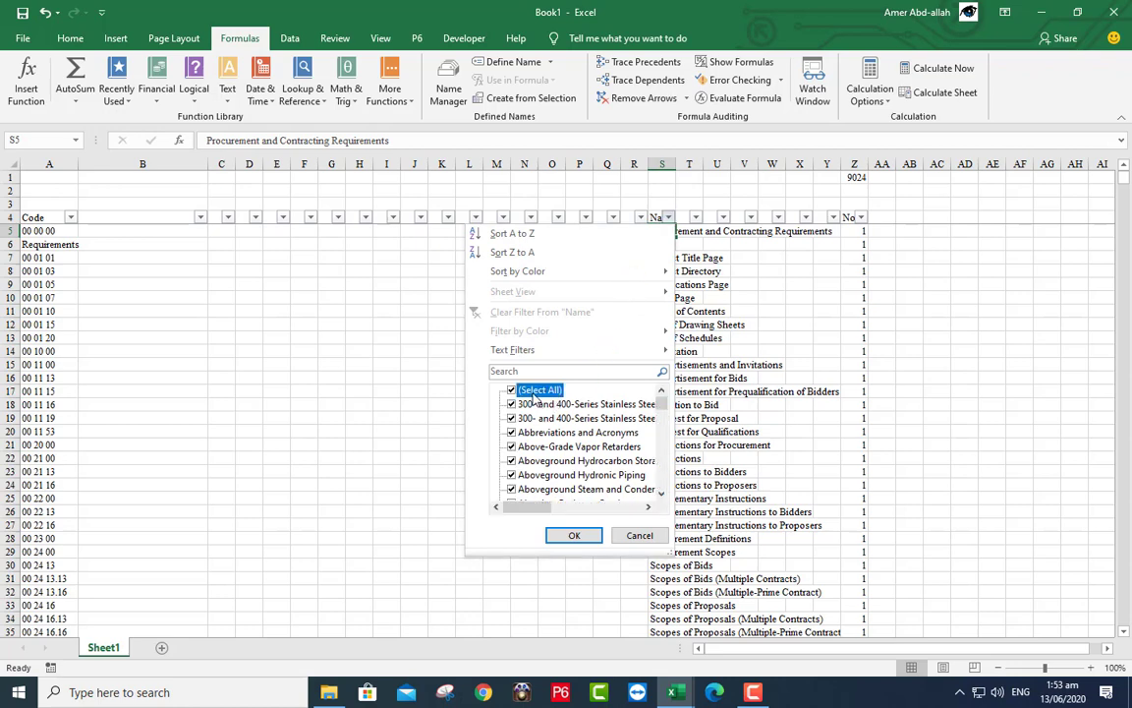
{"action": "left_click", "coordinate": [536, 392]}
{"action": "left_click_drag", "start_coordinate": [664, 406], "coordinate": [661, 484]}
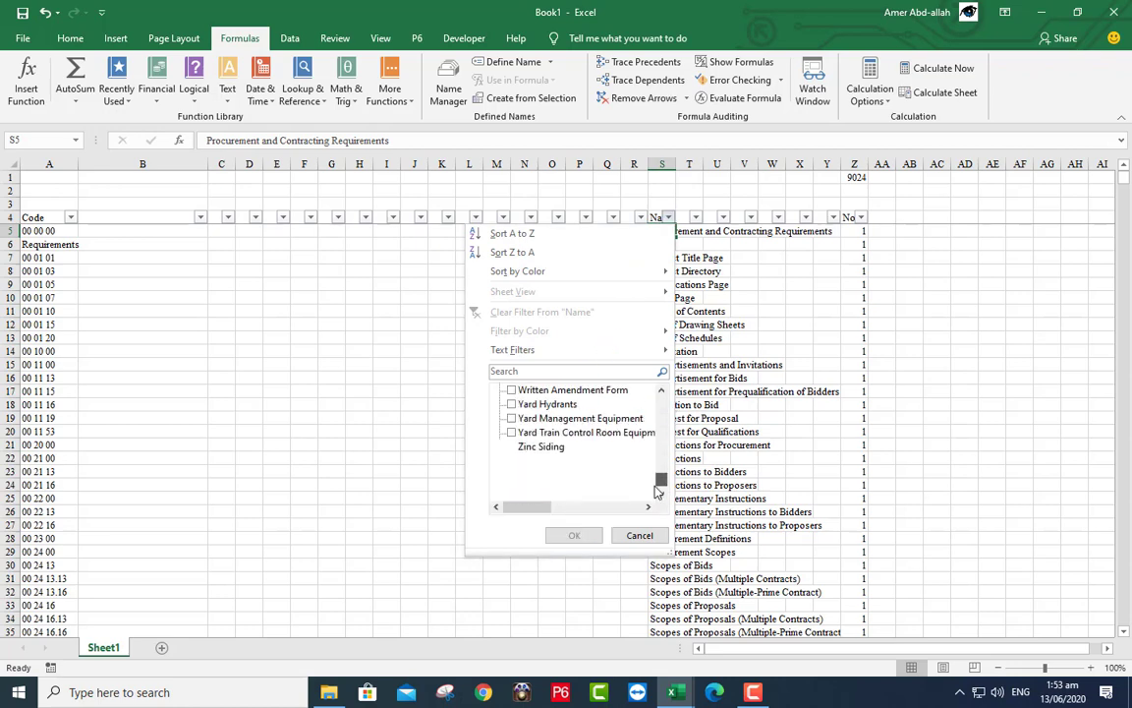
{"action": "left_click", "coordinate": [535, 488]}
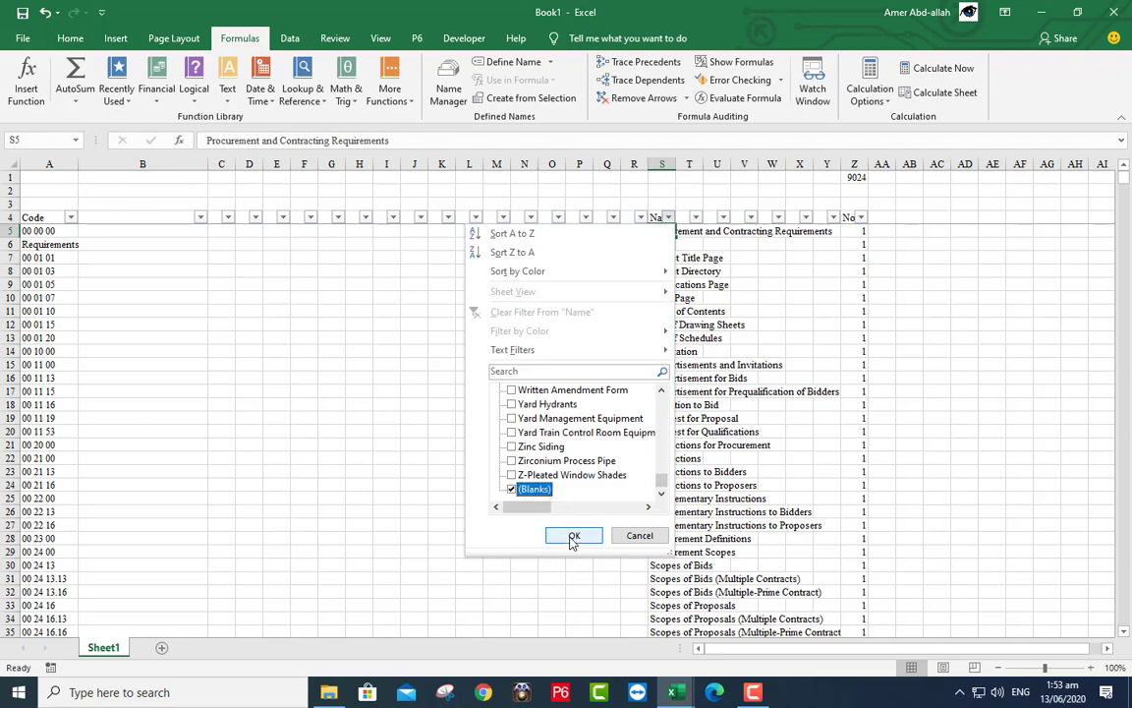
{"action": "left_click", "coordinate": [573, 534]}
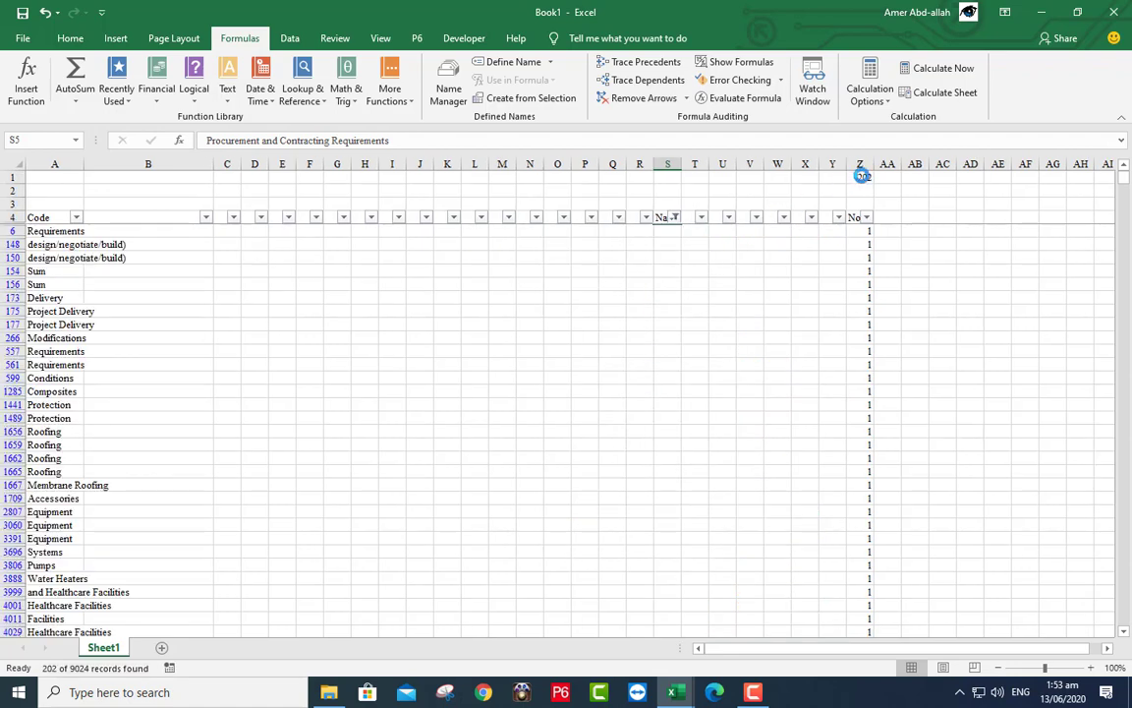
{"action": "left_click", "coordinate": [860, 176]}
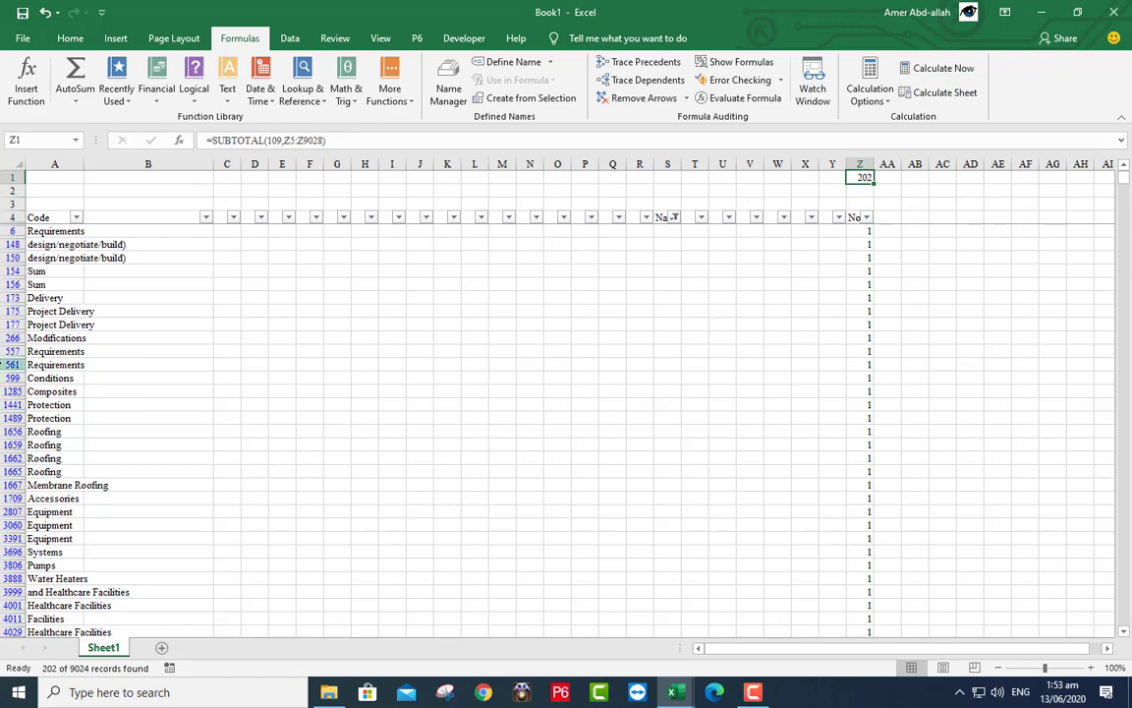
- Delete the 202 filtered stray fragment rows and switch to the masterformat-2016 window
{"action": "left_click_drag", "start_coordinate": [8, 230], "coordinate": [56, 607]}
{"action": "right_click", "coordinate": [227, 403]}
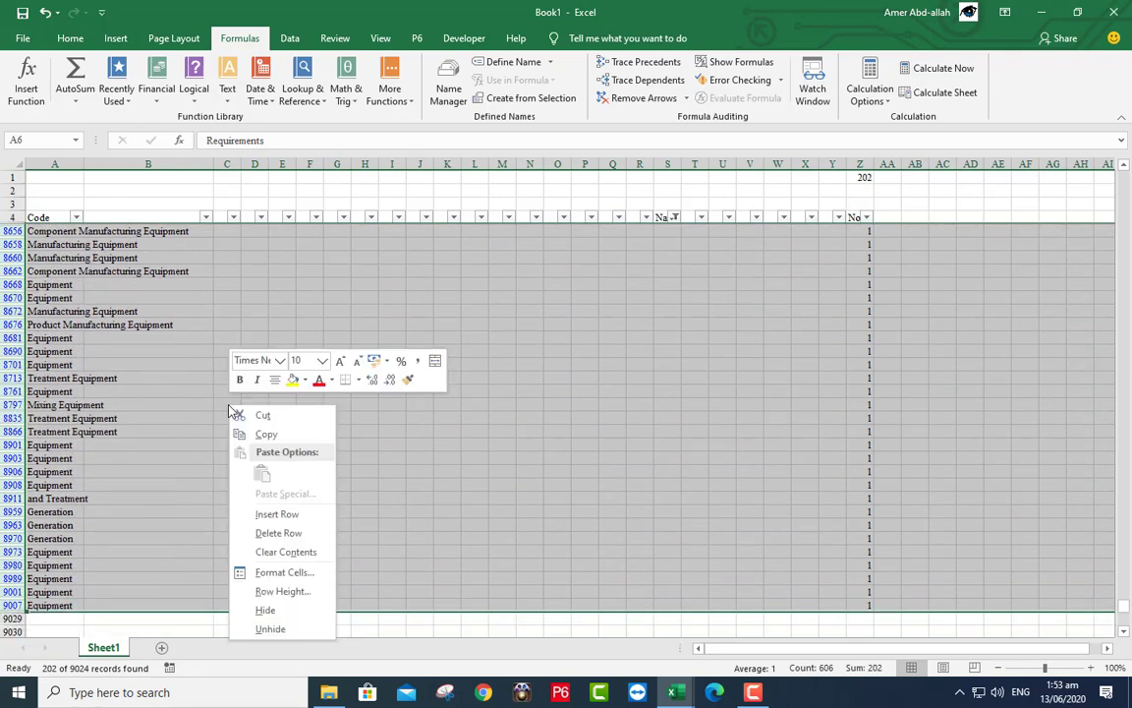
{"action": "left_click", "coordinate": [267, 533]}
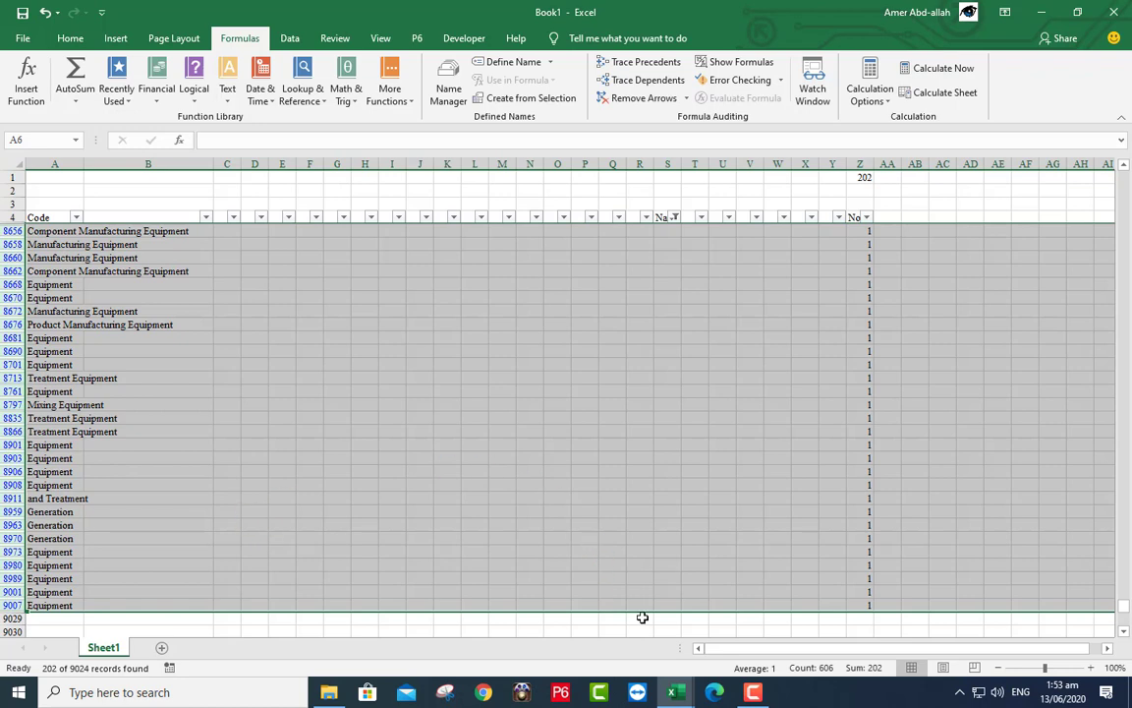
{"action": "mouse_move", "coordinate": [669, 696]}
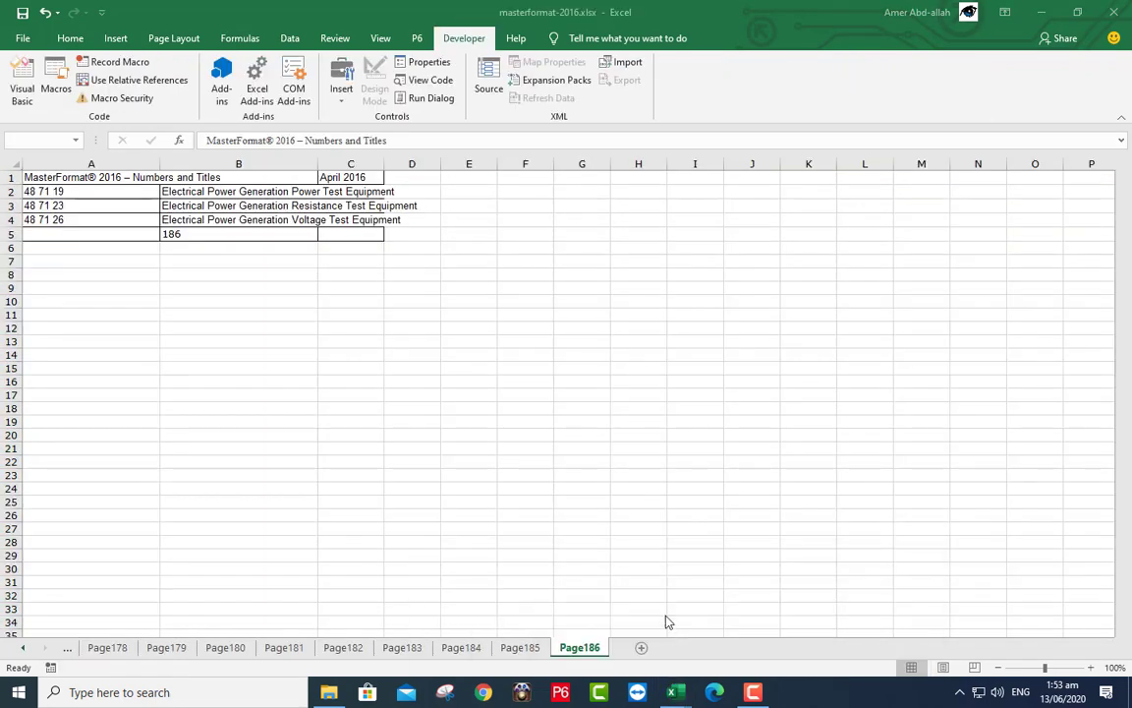
- Close the masterformat-2016 workbook to return to Book1
{"action": "left_click", "coordinate": [668, 625]}
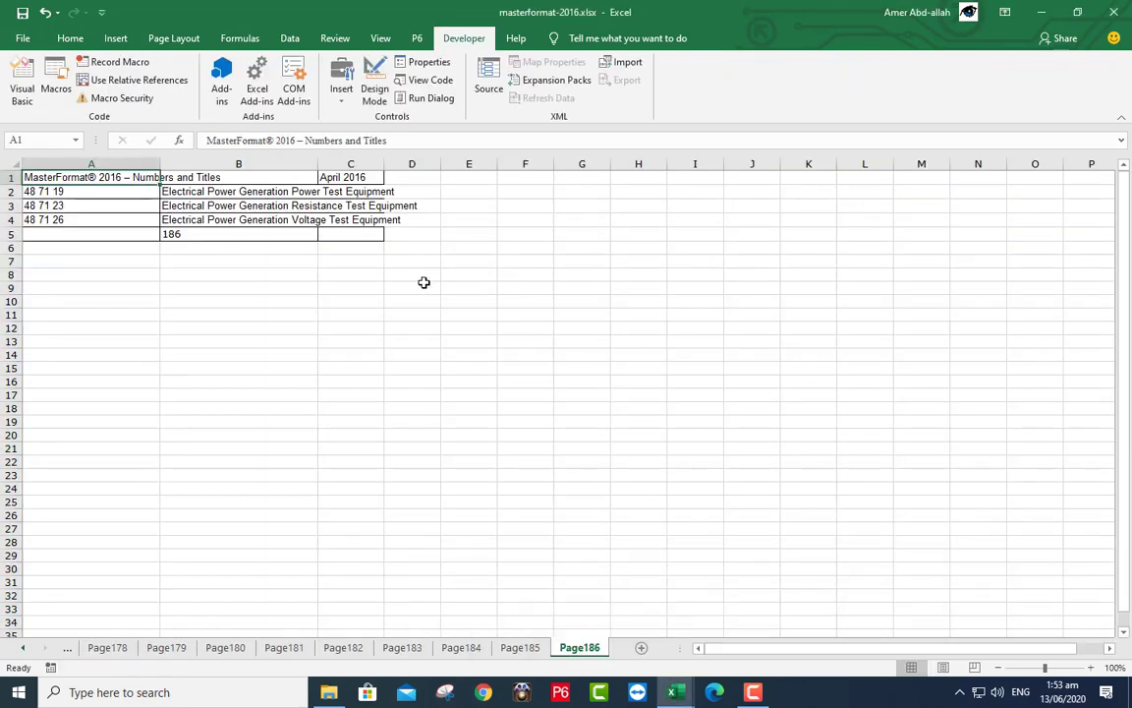
{"action": "left_click", "coordinate": [1120, 12]}
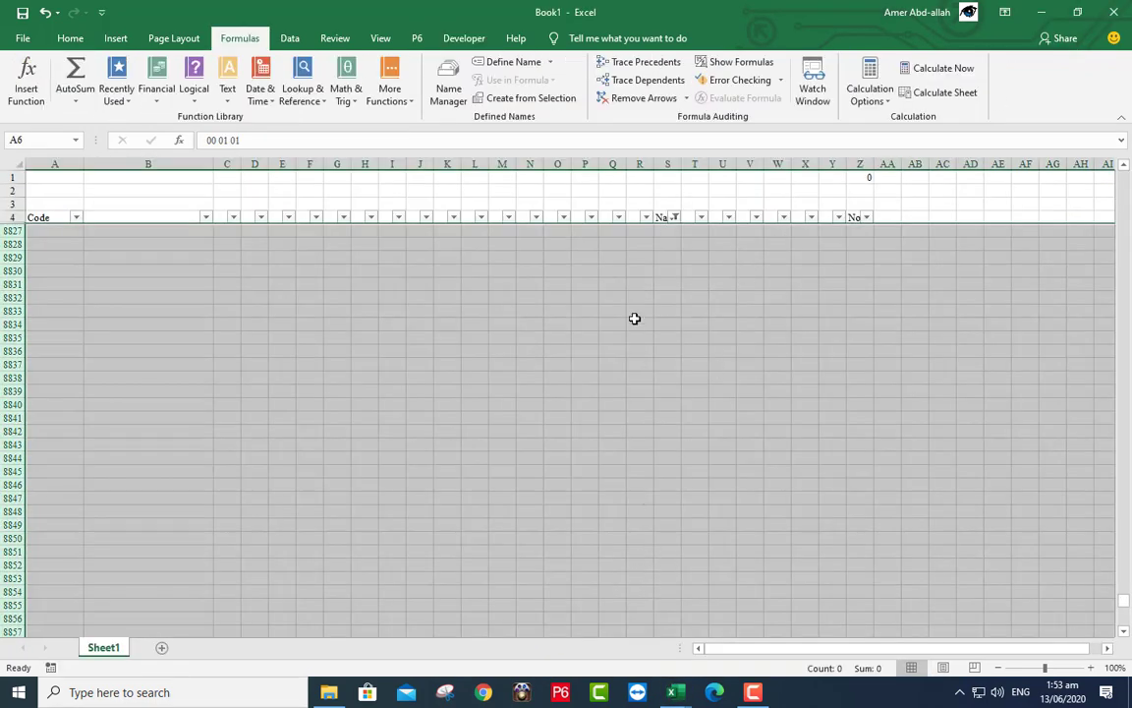
{"action": "left_click", "coordinate": [668, 239]}
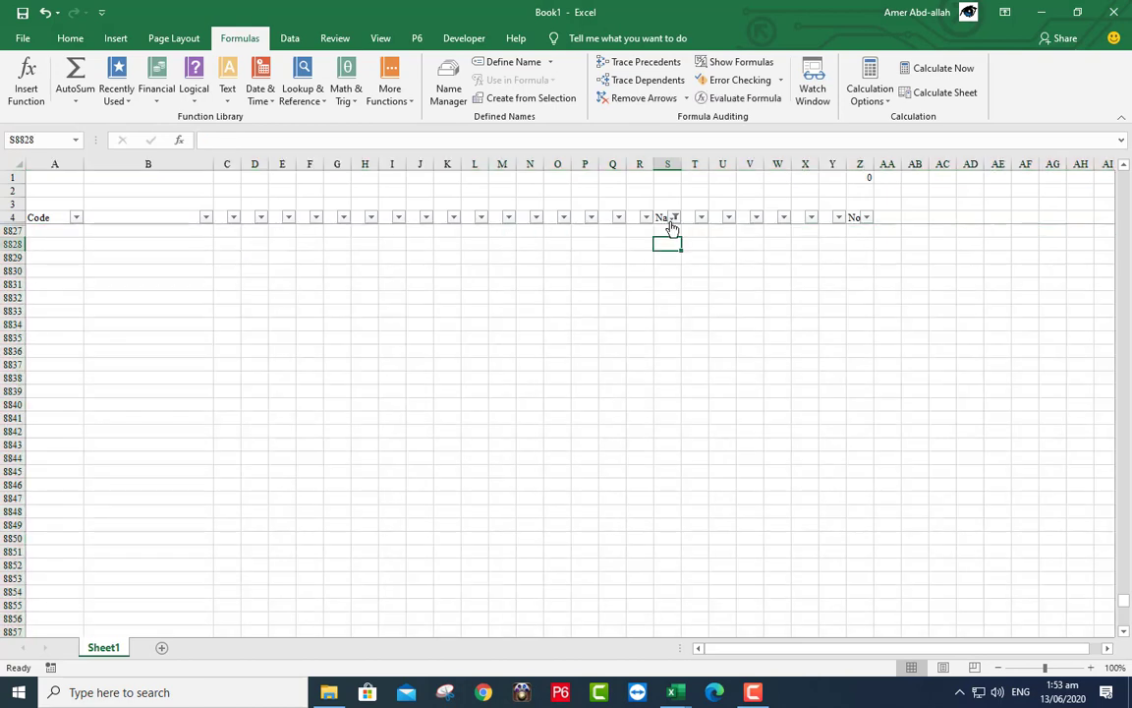
- Clear the Name filter so all 8822 records show, and narrow column B
{"action": "left_click", "coordinate": [676, 218]}
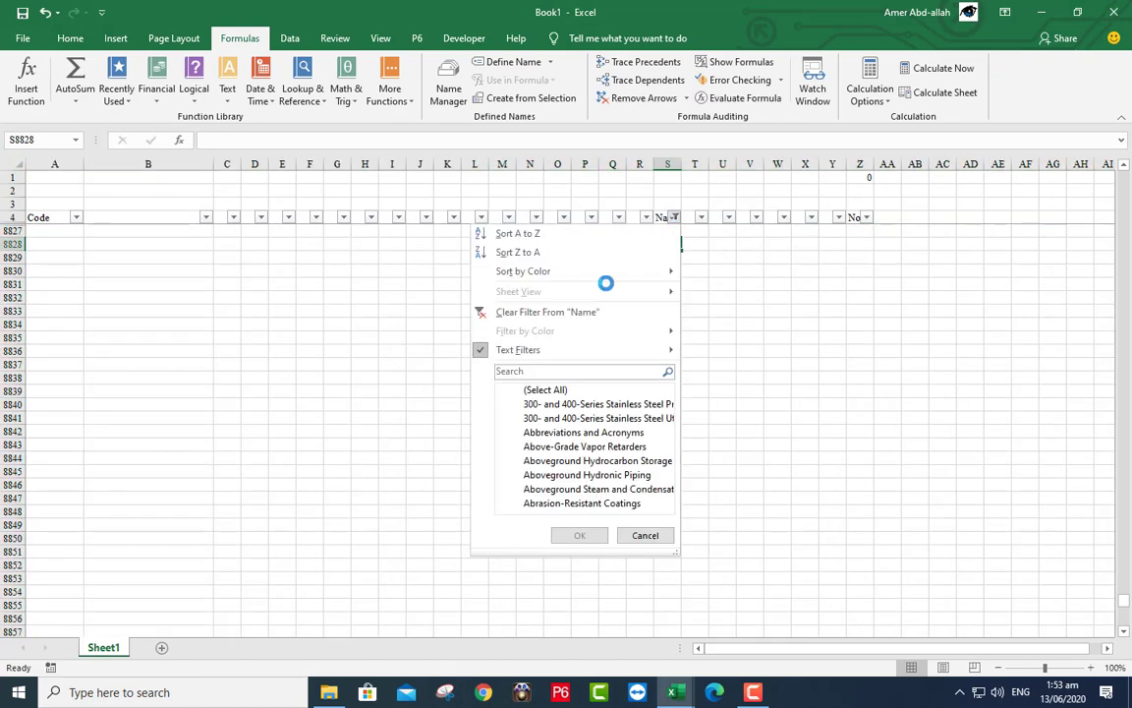
{"action": "left_click", "coordinate": [544, 391]}
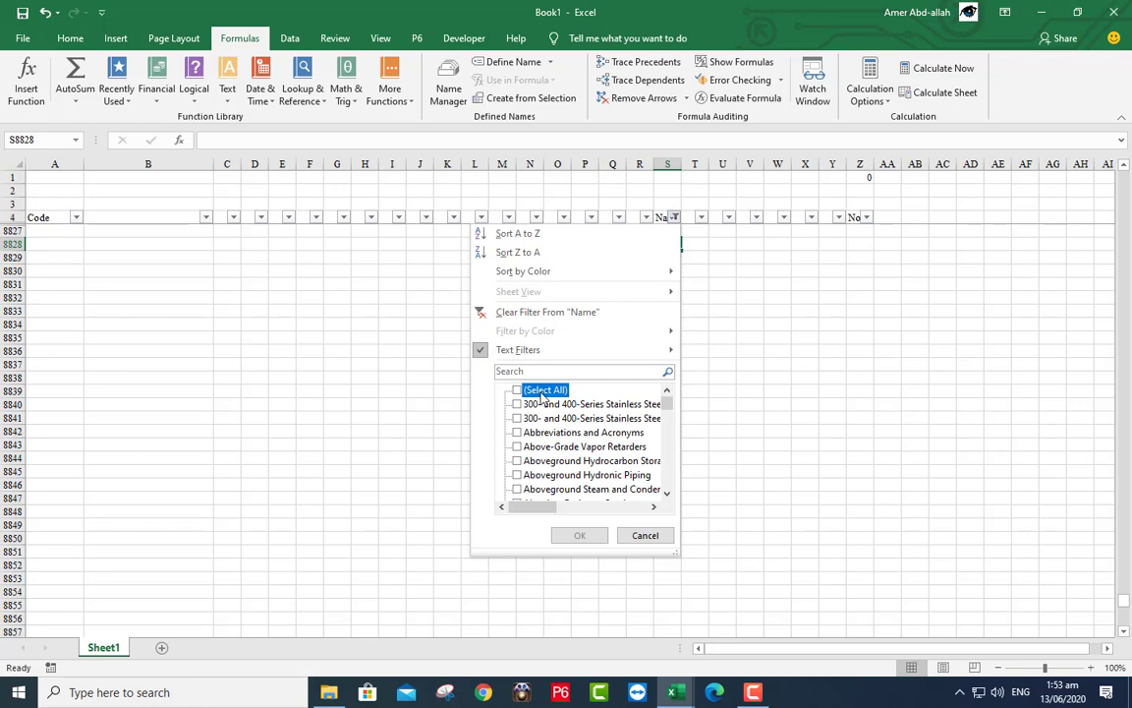
{"action": "left_click", "coordinate": [544, 391]}
{"action": "left_click", "coordinate": [581, 537]}
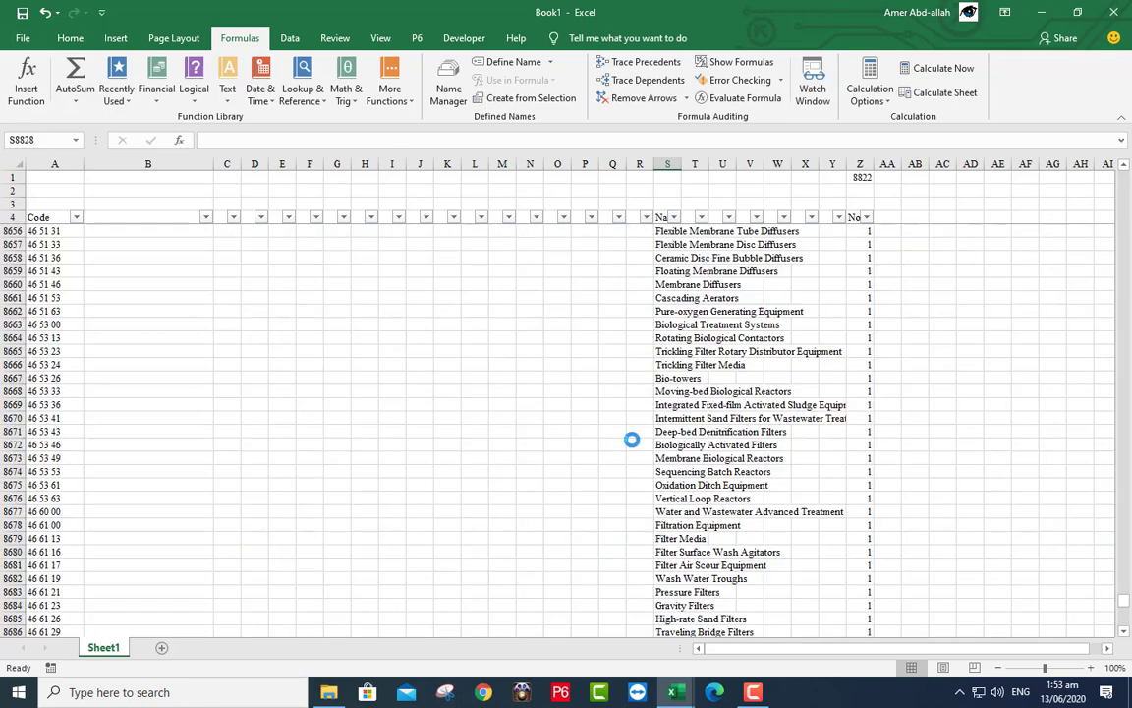
{"action": "left_click", "coordinate": [660, 217]}
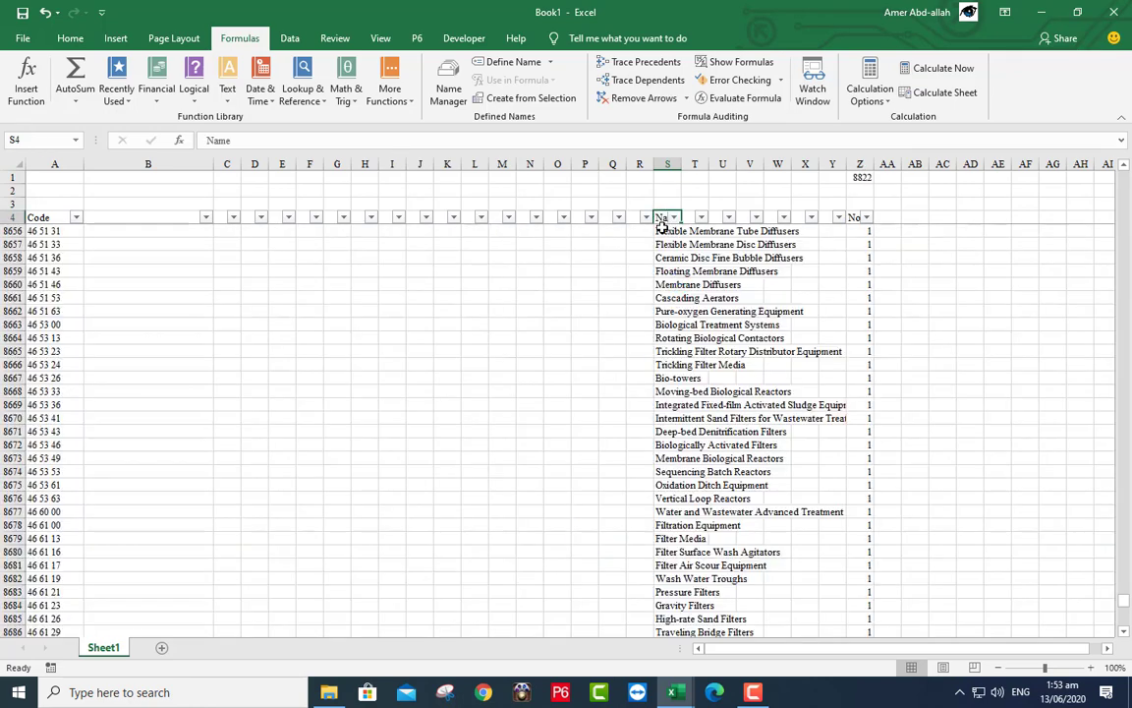
{"action": "key", "text": "Down"}
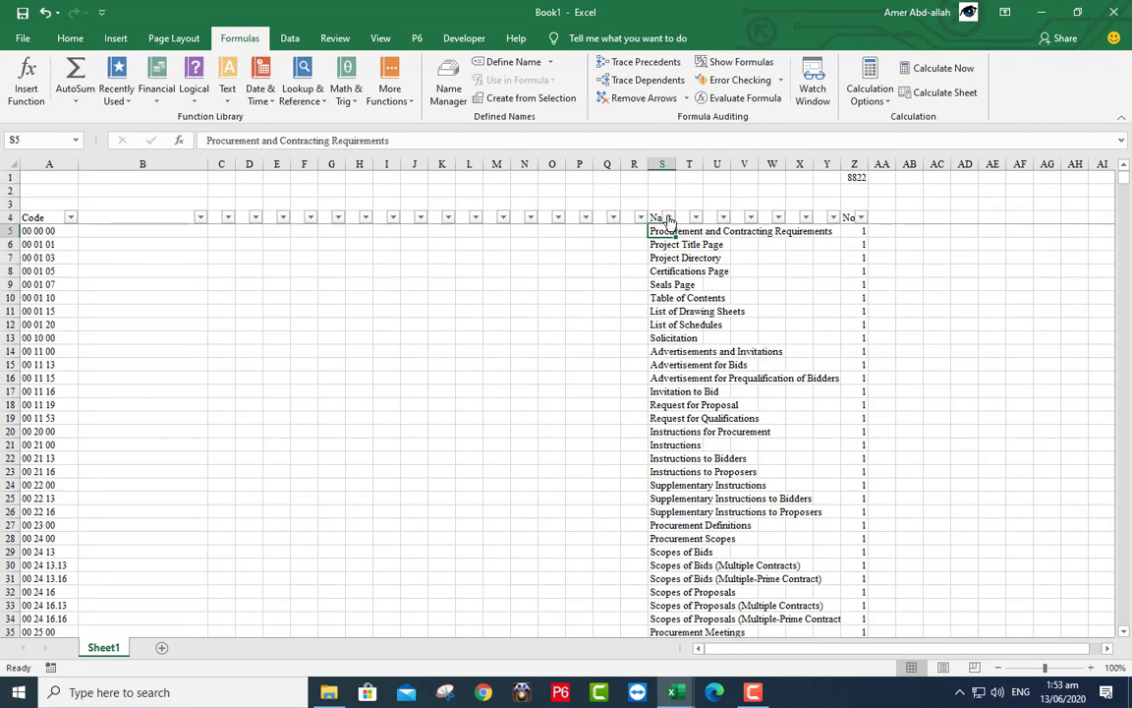
{"action": "left_click", "coordinate": [667, 216]}
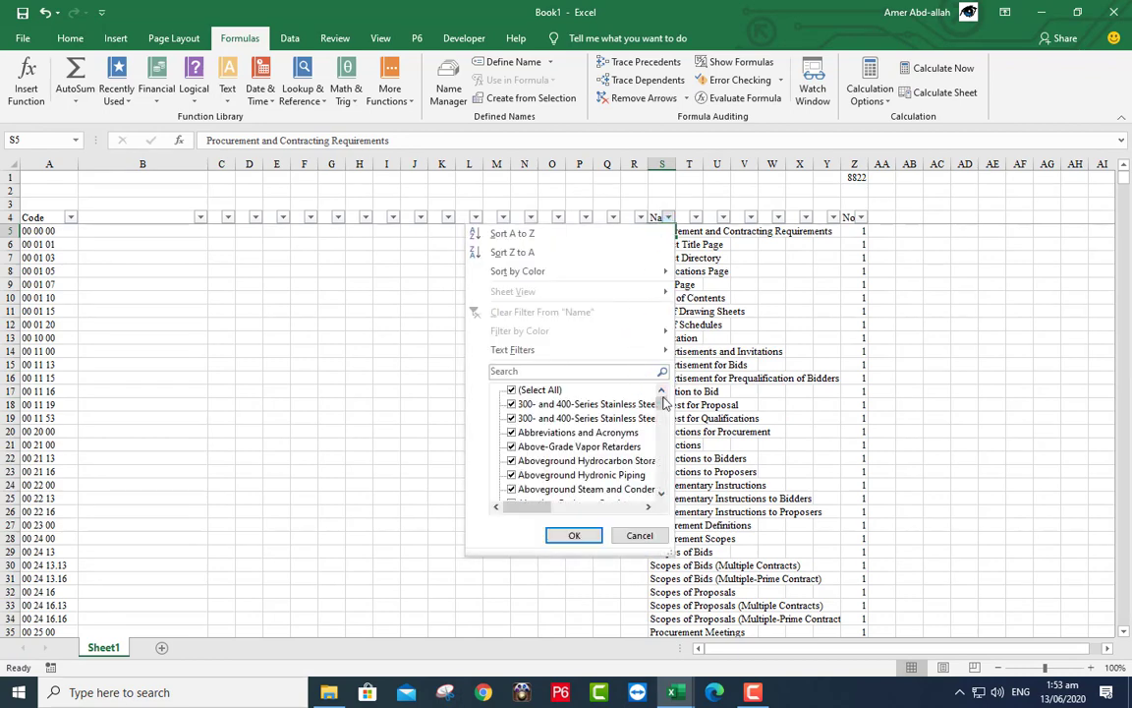
{"action": "left_click_drag", "start_coordinate": [660, 398], "coordinate": [603, 350]}
{"action": "left_click", "coordinate": [576, 535]}
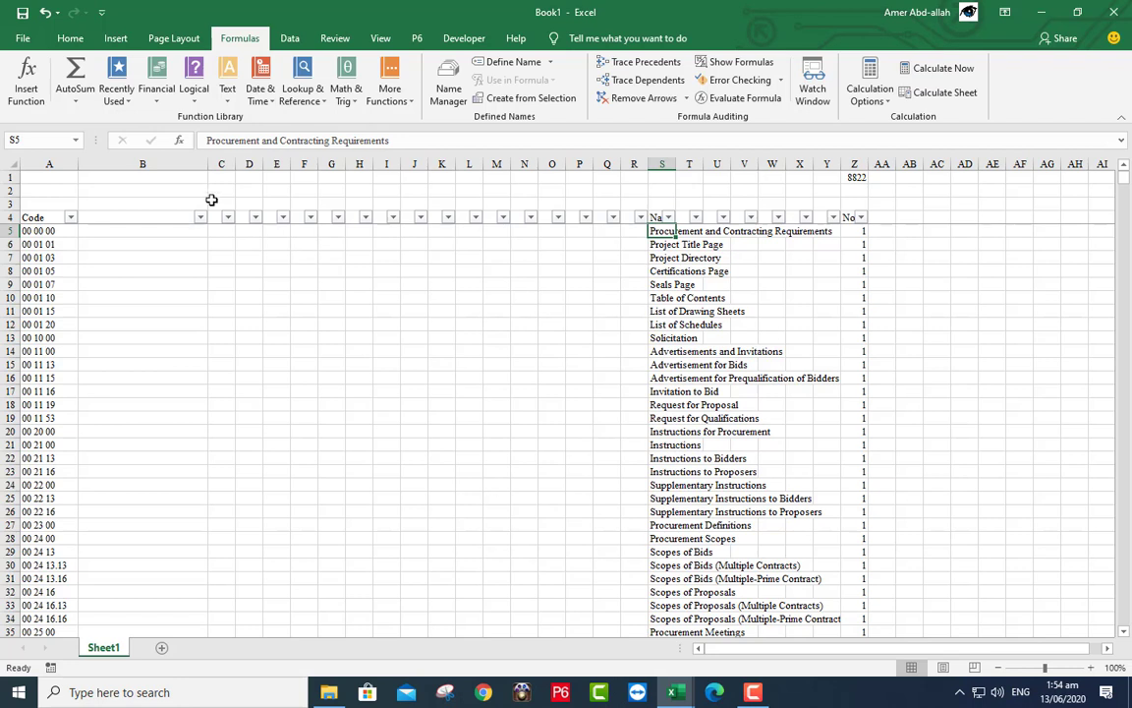
{"action": "left_click_drag", "start_coordinate": [207, 160], "coordinate": [127, 161]}
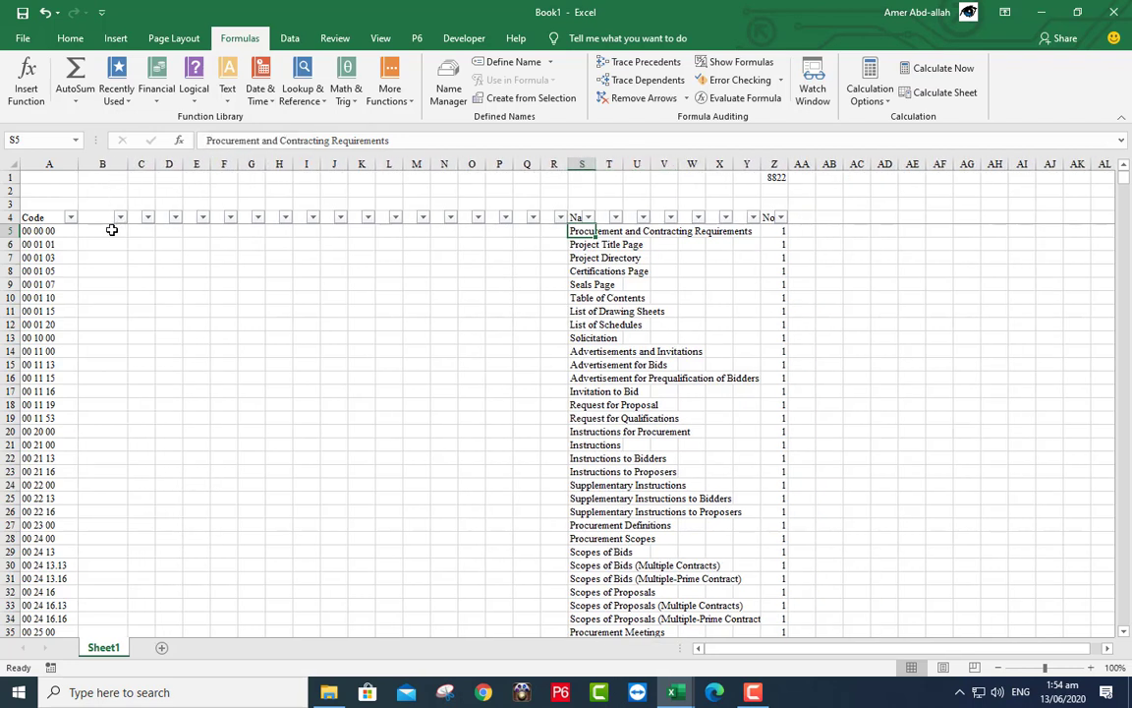
{"action": "left_click", "coordinate": [112, 229]}
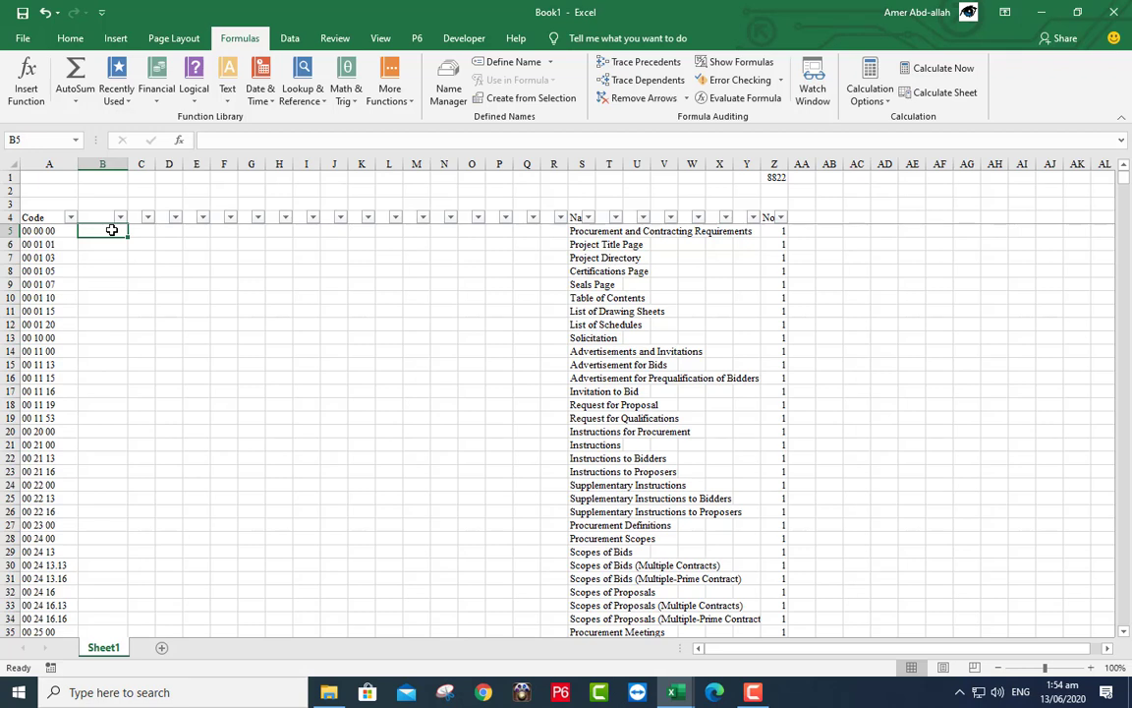
- Enter =LEN(A5) in B5 and fill it down the whole of column B
{"action": "type", "text": "=len"}
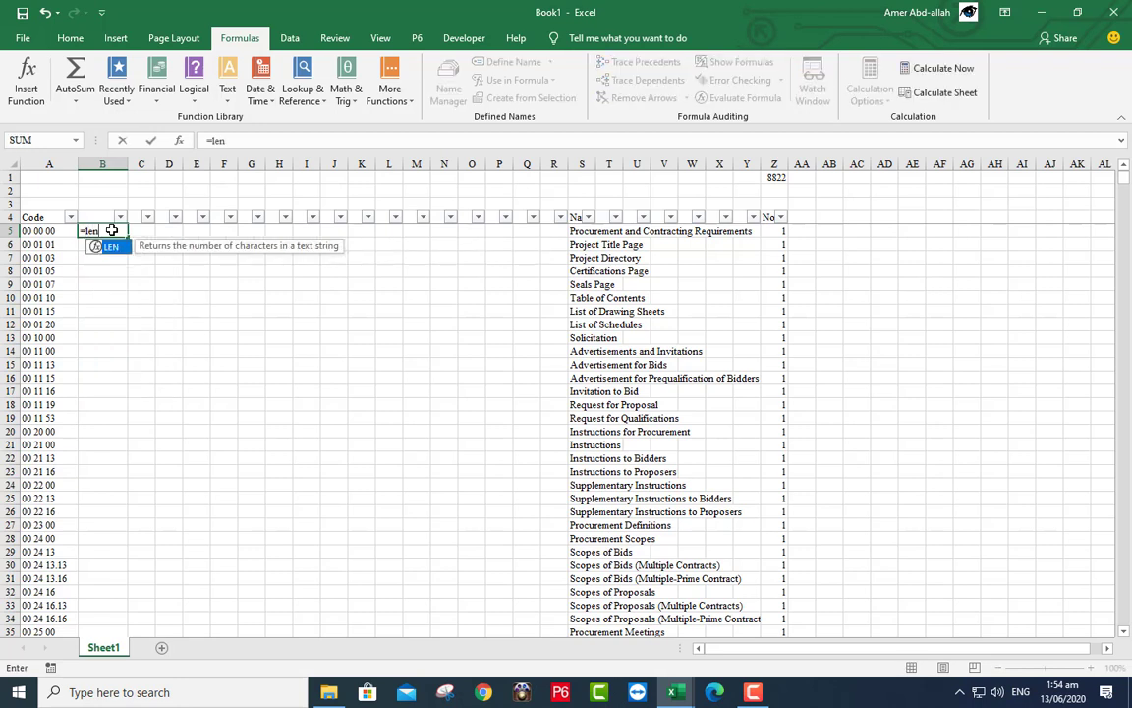
{"action": "type", "text": "("}
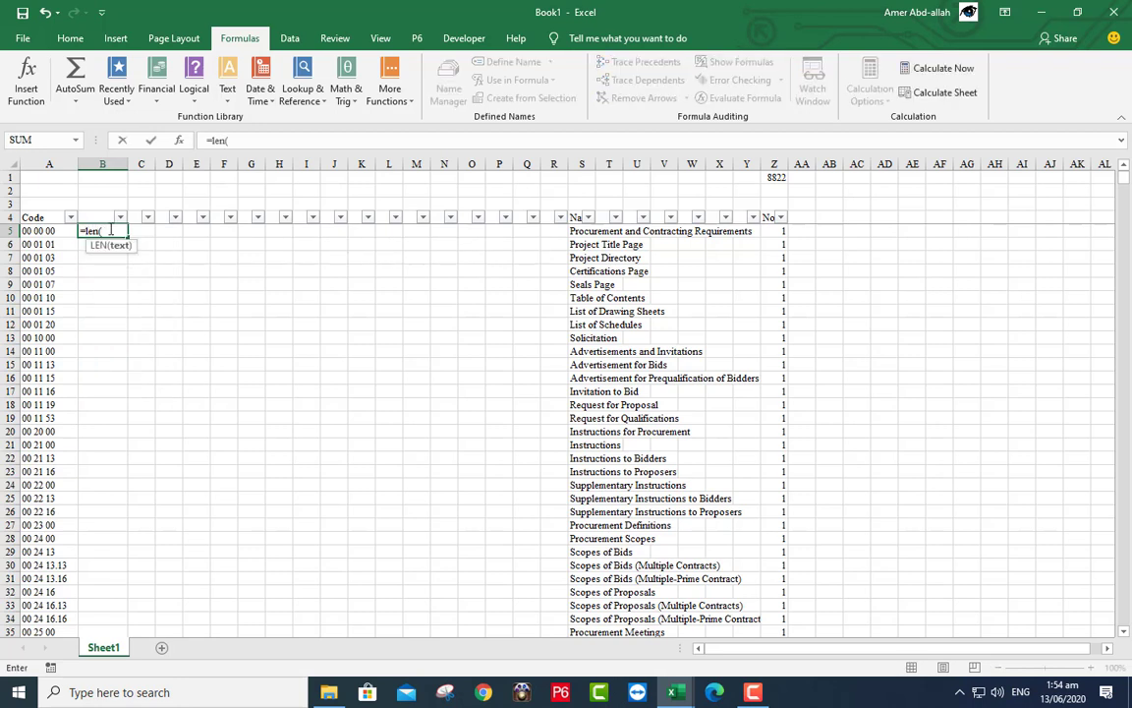
{"action": "left_click", "coordinate": [45, 232]}
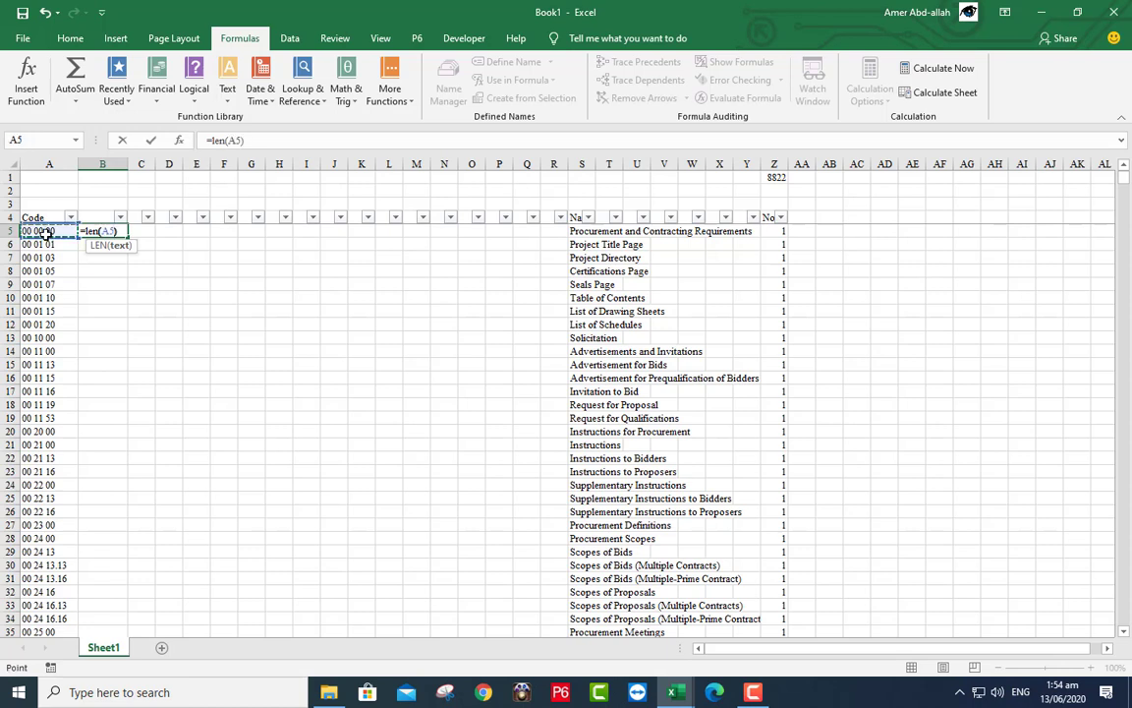
{"action": "type", "text": ")"}
{"action": "key", "text": "Return"}
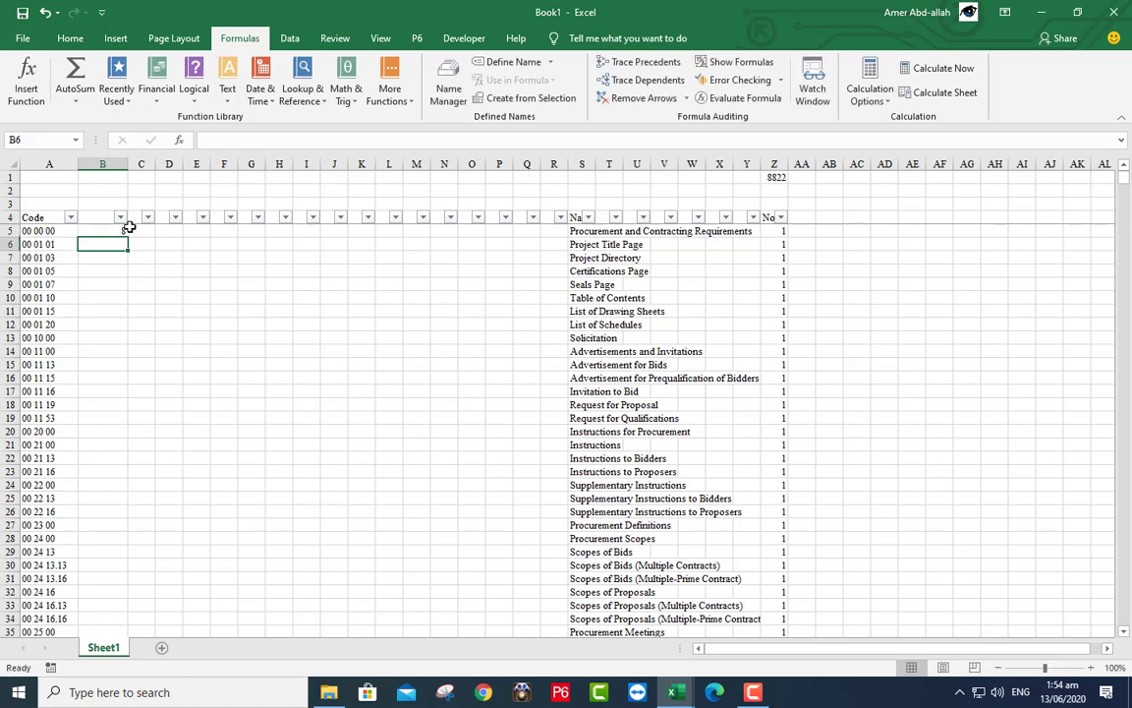
{"action": "left_click", "coordinate": [114, 230]}
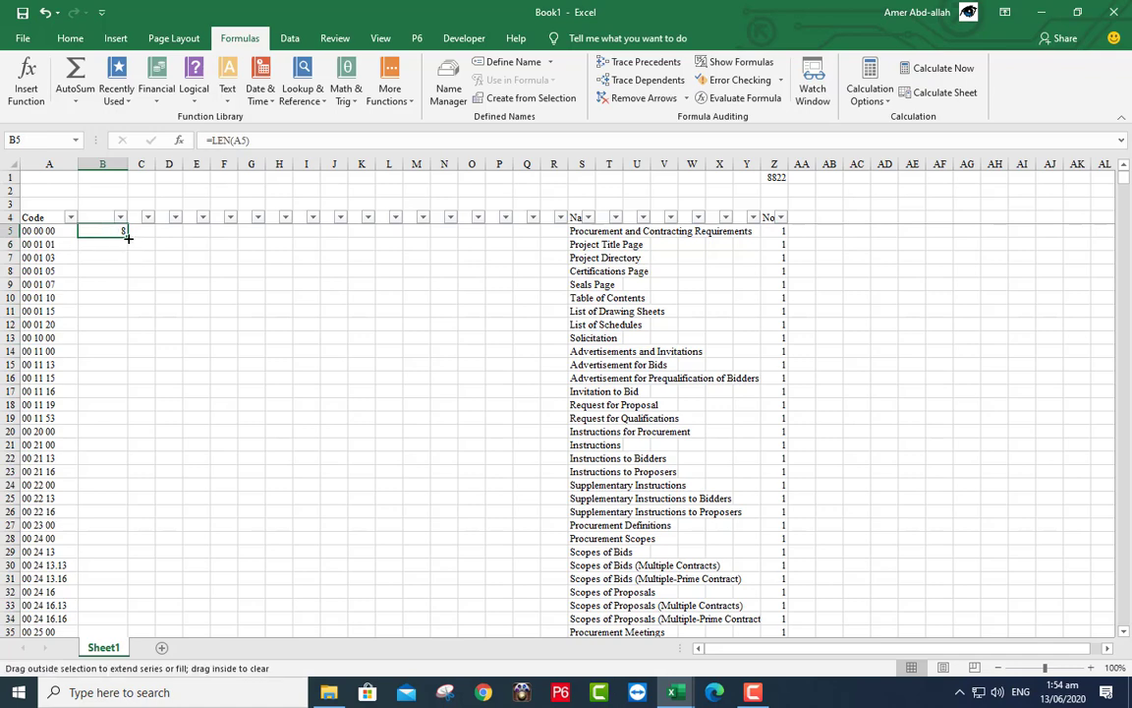
{"action": "double_click", "coordinate": [129, 239]}
{"action": "left_click", "coordinate": [116, 227]}
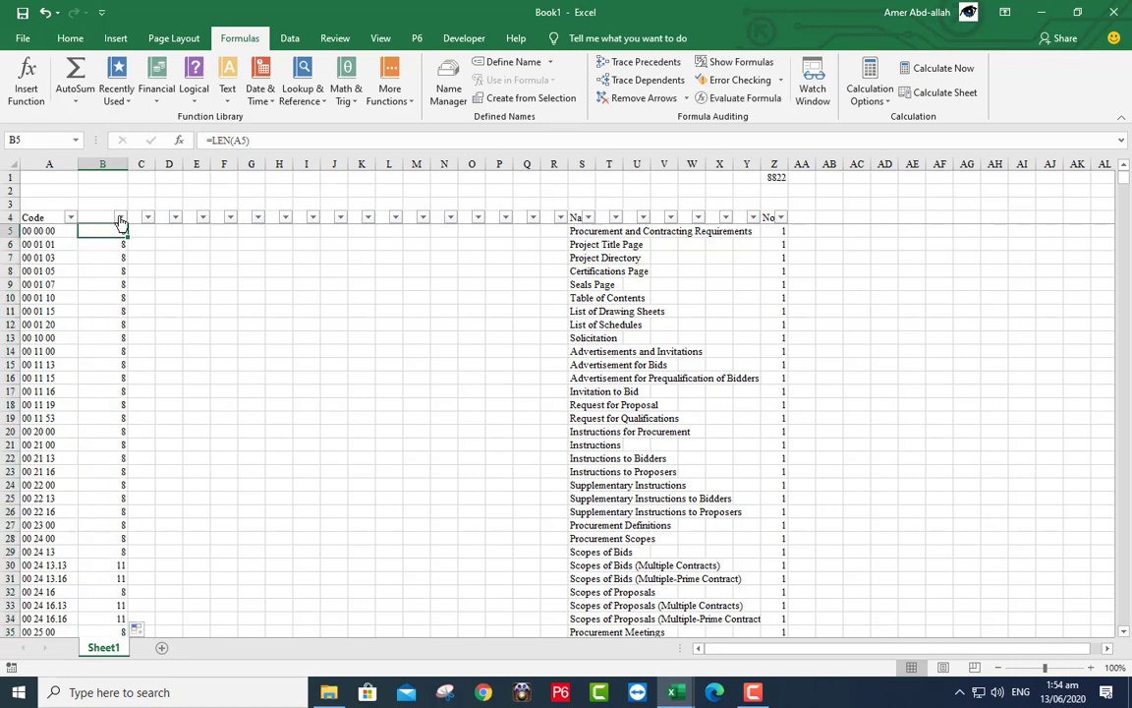
- Filter column B to codes of length 11, then restore all lengths
{"action": "left_click", "coordinate": [120, 217]}
{"action": "left_click", "coordinate": [46, 404]}
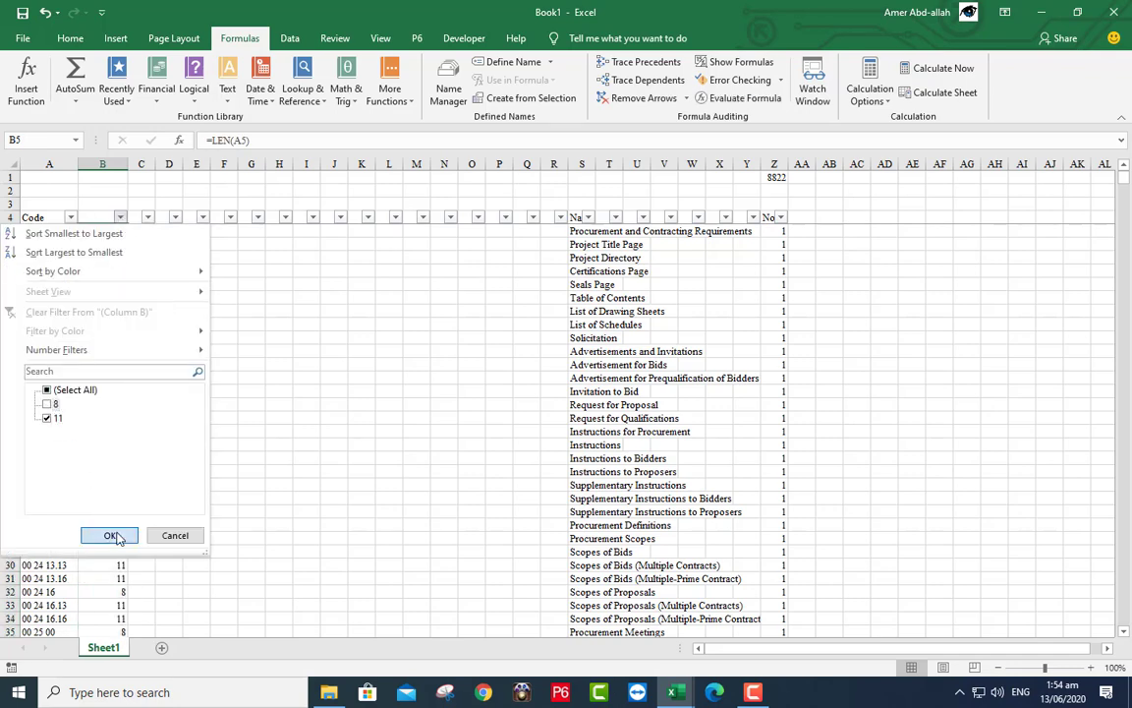
{"action": "left_click", "coordinate": [110, 535]}
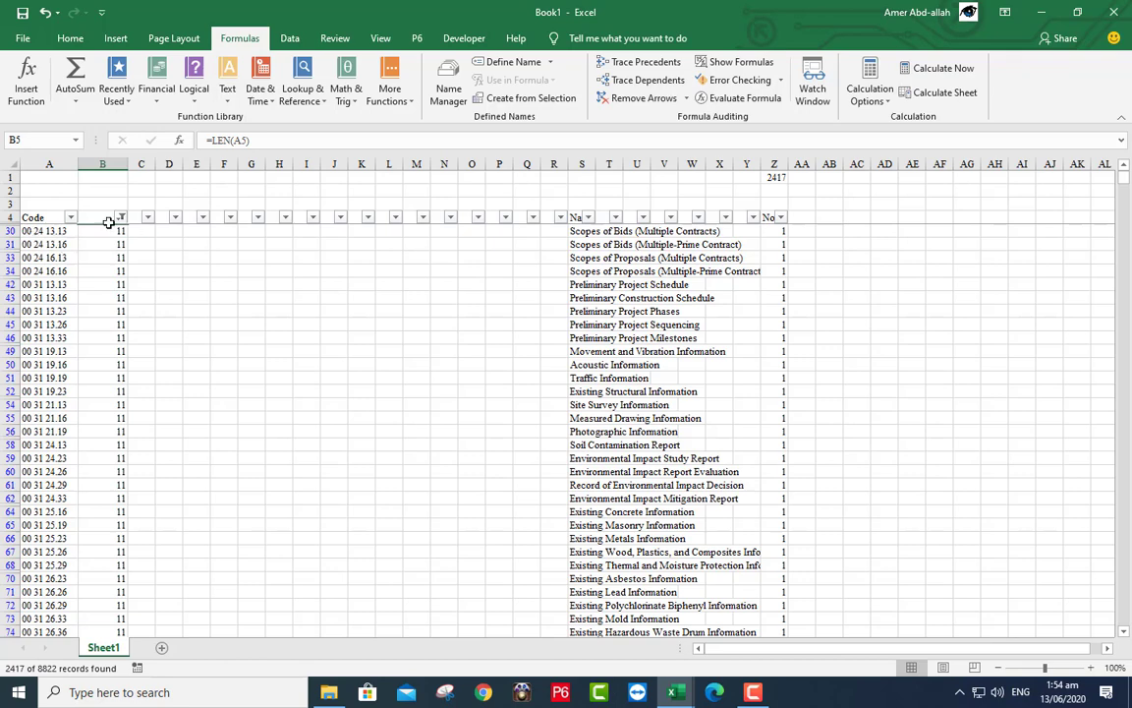
{"action": "left_click", "coordinate": [120, 217]}
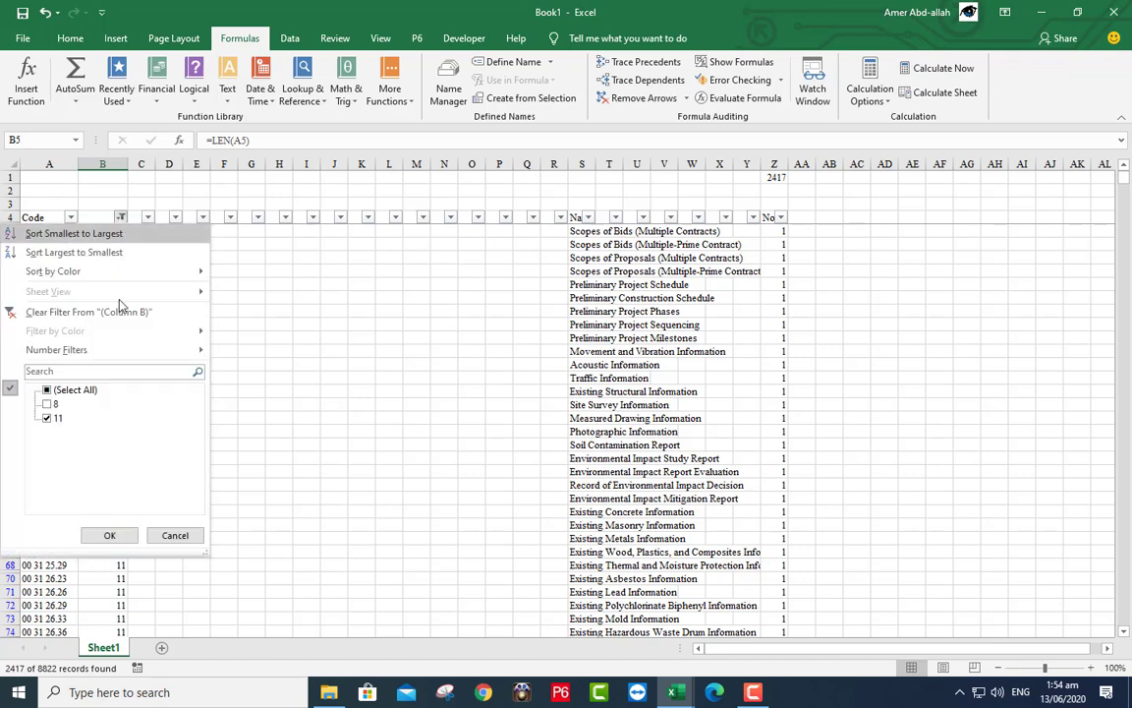
{"action": "left_click", "coordinate": [75, 389]}
{"action": "left_click", "coordinate": [109, 534]}
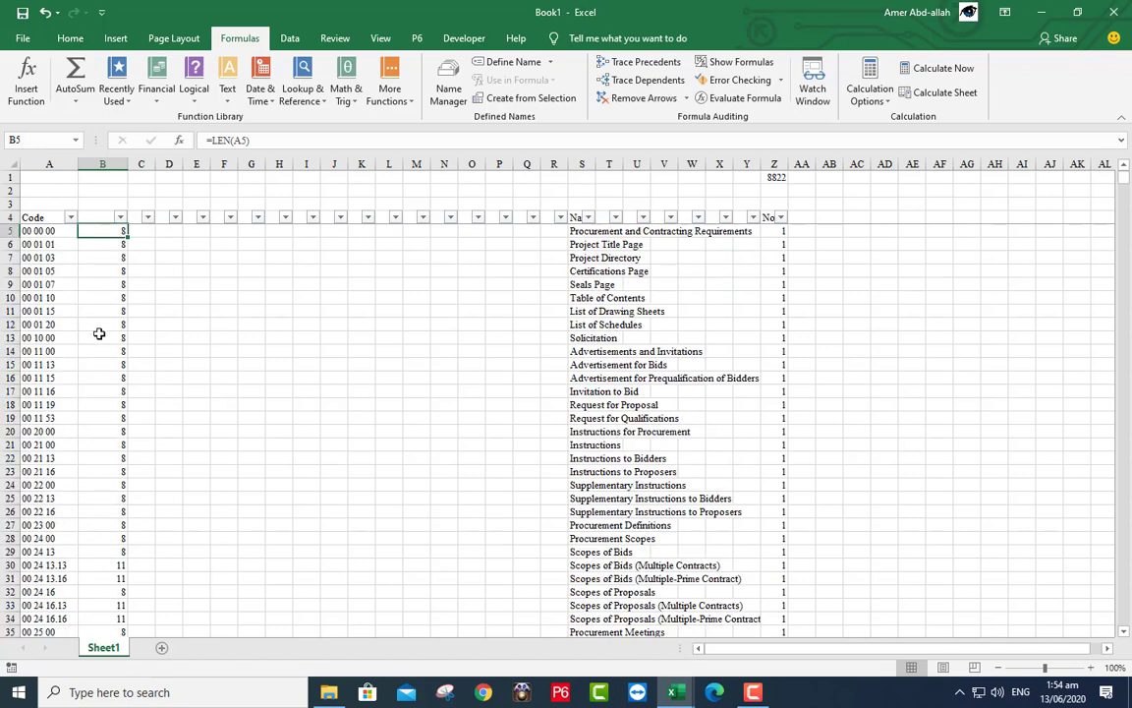
- Clear the length values from column B
{"action": "left_click", "coordinate": [102, 164]}
{"action": "right_click", "coordinate": [99, 200]}
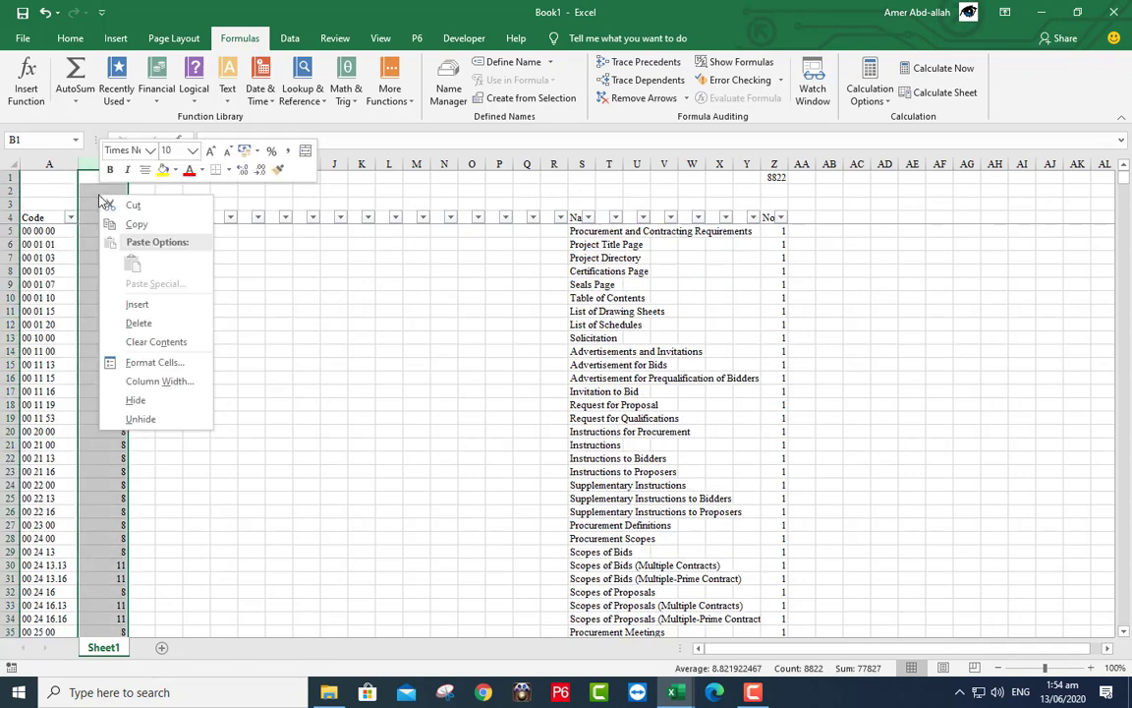
{"action": "left_click", "coordinate": [140, 341]}
- Start Text to Columns on the Code column as Delimited, splitting on Space and Other
{"action": "left_click", "coordinate": [50, 164]}
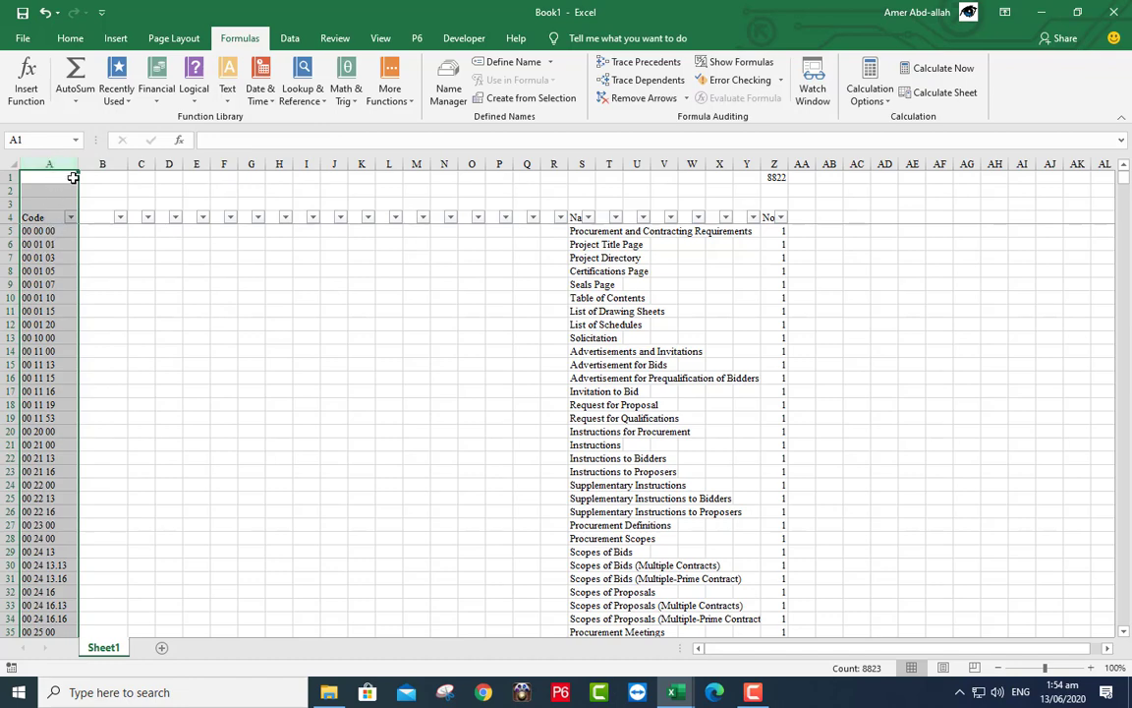
{"action": "left_click", "coordinate": [290, 38]}
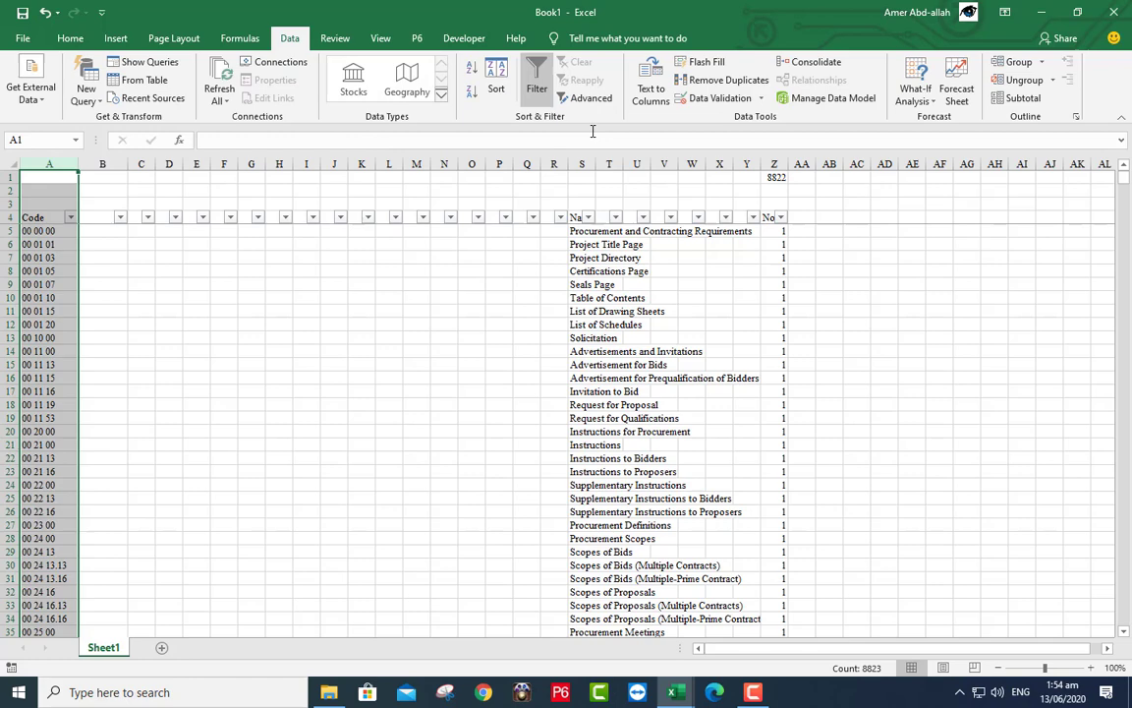
{"action": "left_click", "coordinate": [660, 100]}
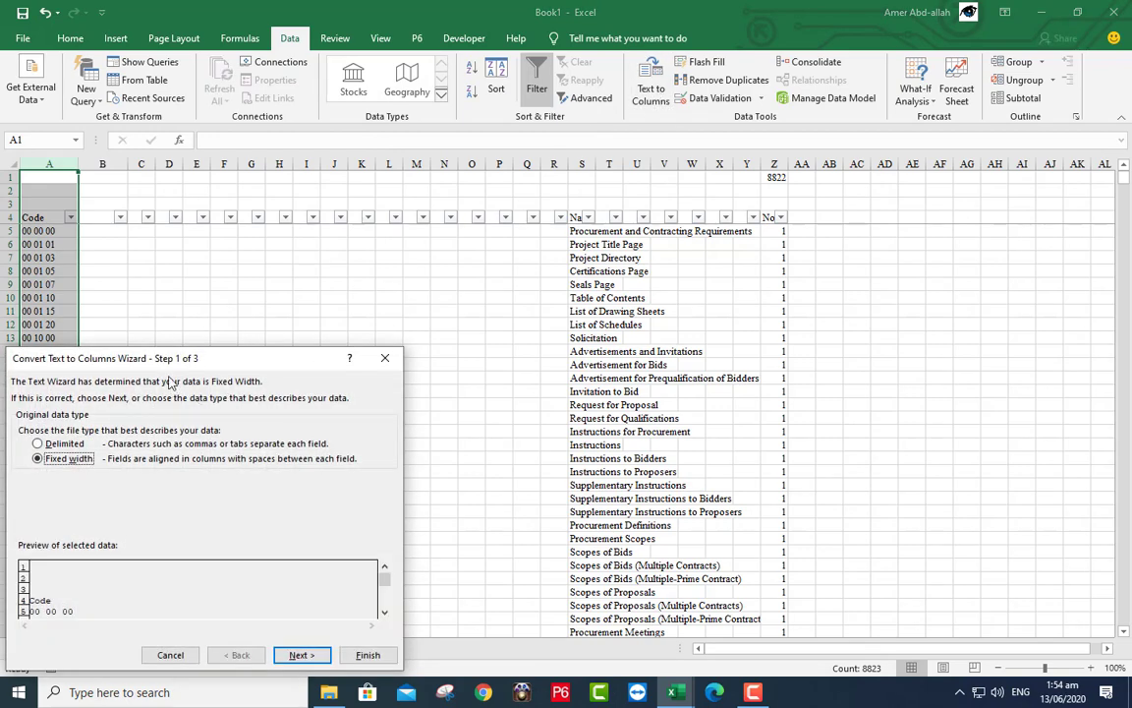
{"action": "left_click_drag", "start_coordinate": [197, 358], "coordinate": [409, 218]}
{"action": "left_click", "coordinate": [252, 304]}
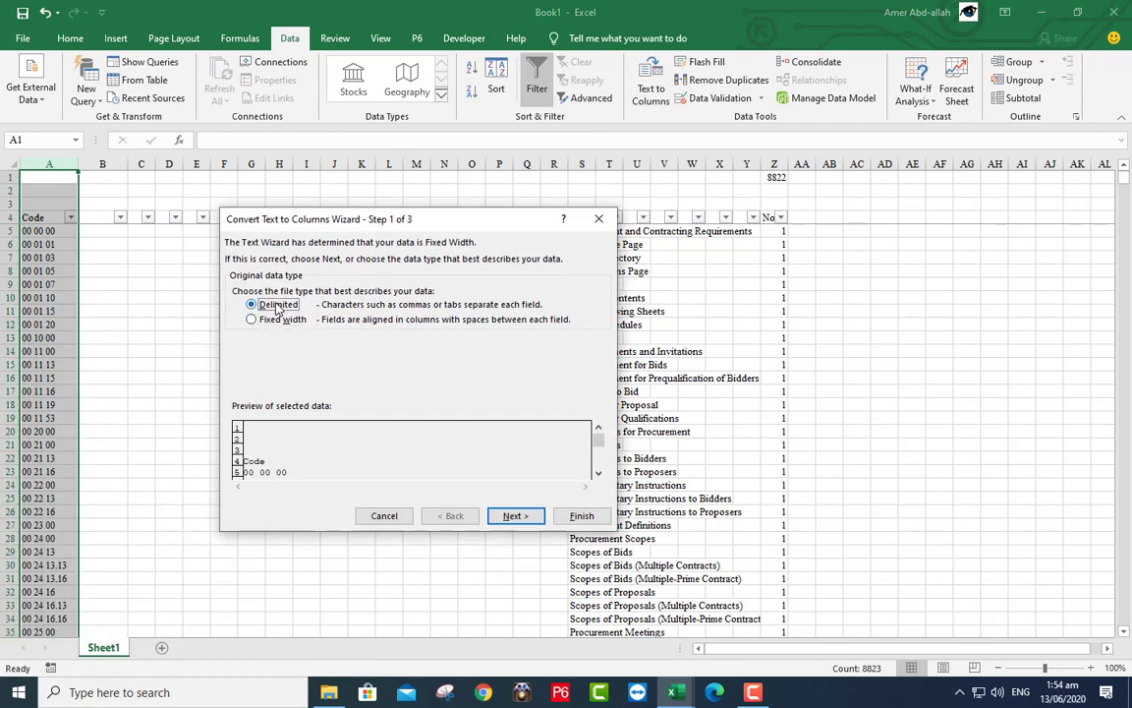
{"action": "left_click", "coordinate": [503, 518]}
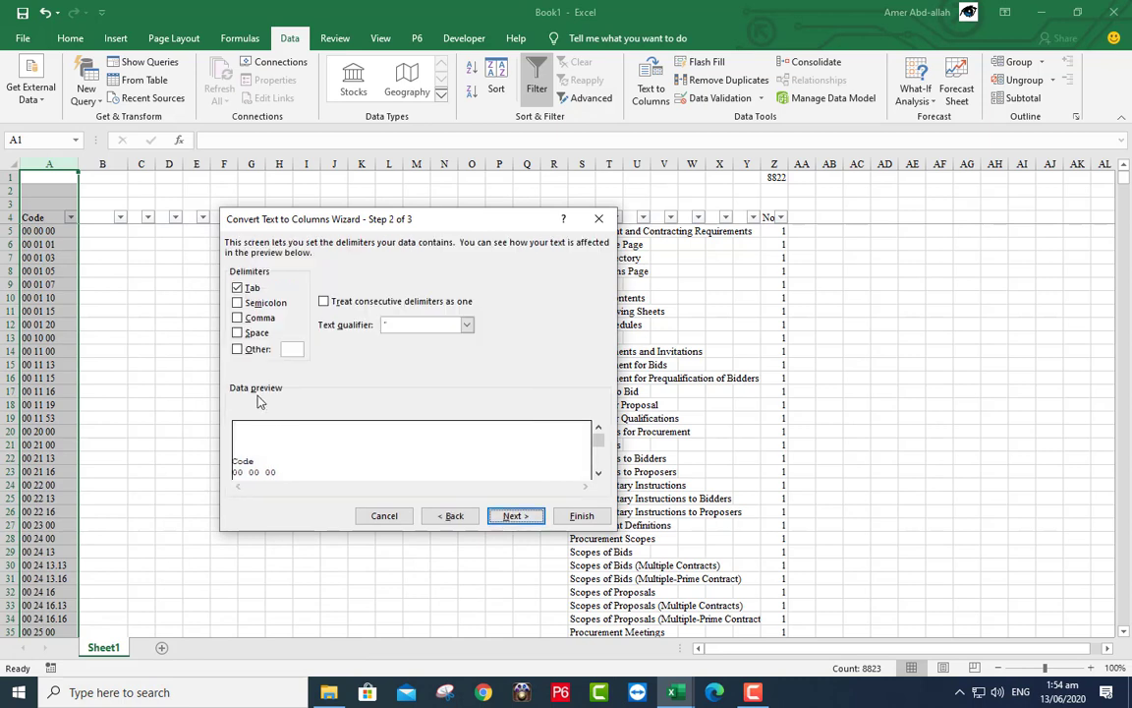
{"action": "left_click", "coordinate": [238, 333]}
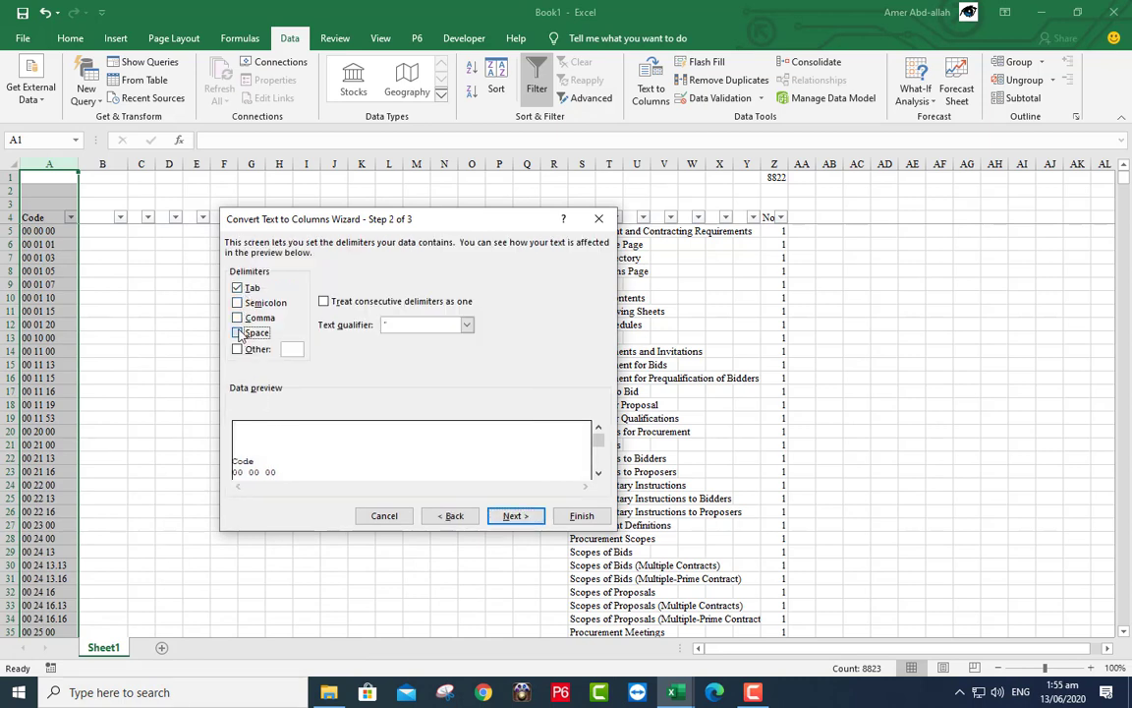
{"action": "left_click", "coordinate": [238, 349]}
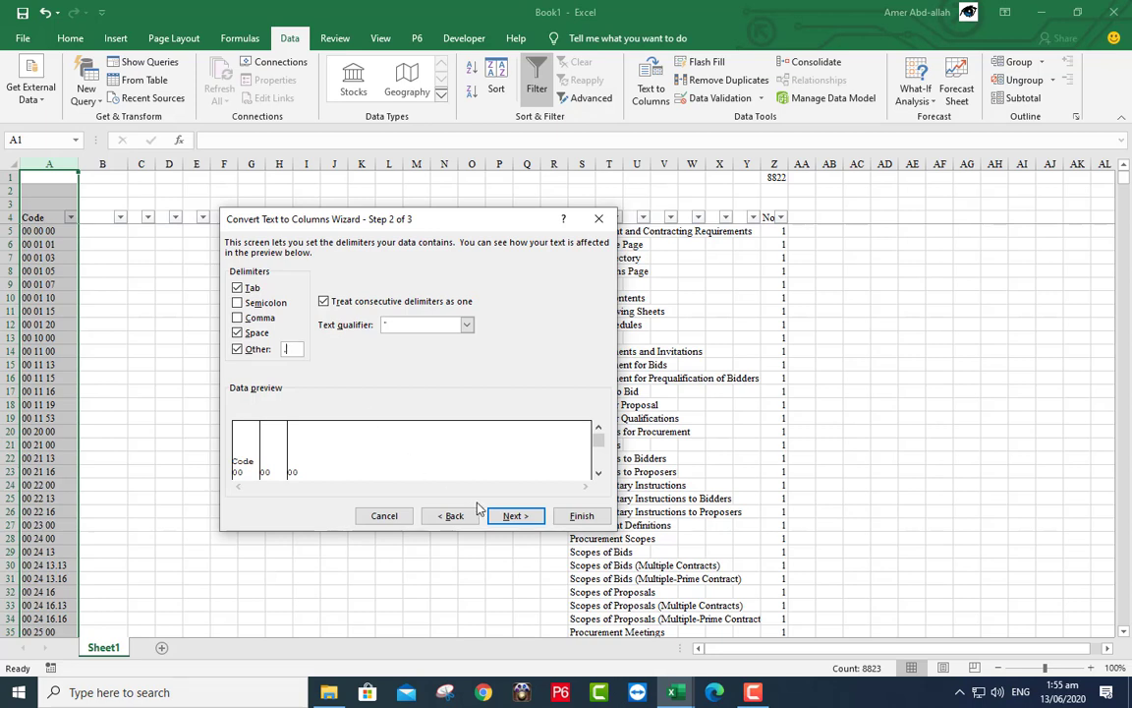
- Set the first split column to Text with destination $C:$C and finish the split
{"action": "left_click", "coordinate": [511, 516]}
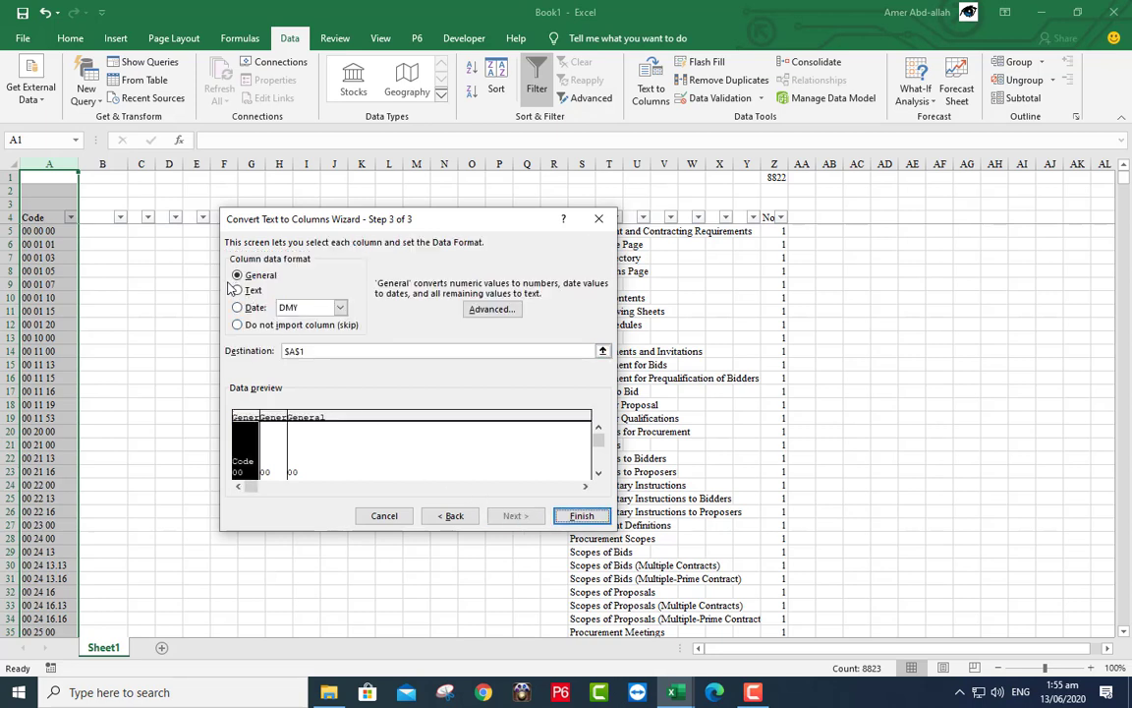
{"action": "left_click", "coordinate": [238, 291]}
{"action": "left_click", "coordinate": [603, 351]}
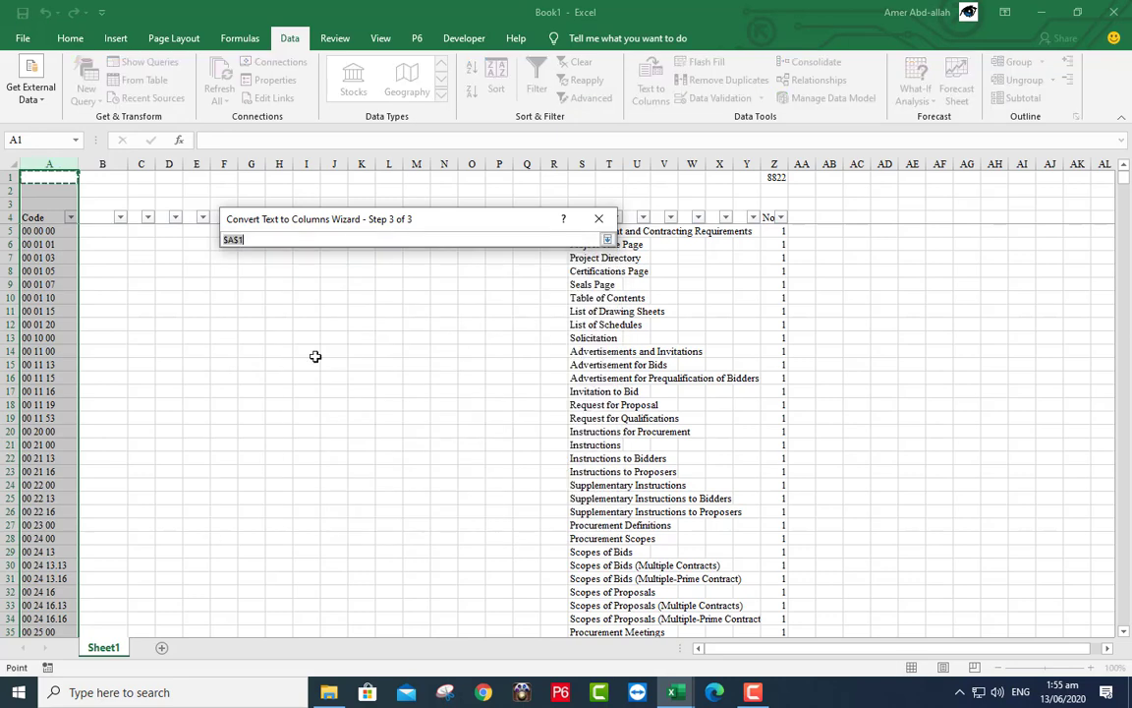
{"action": "left_click", "coordinate": [141, 163]}
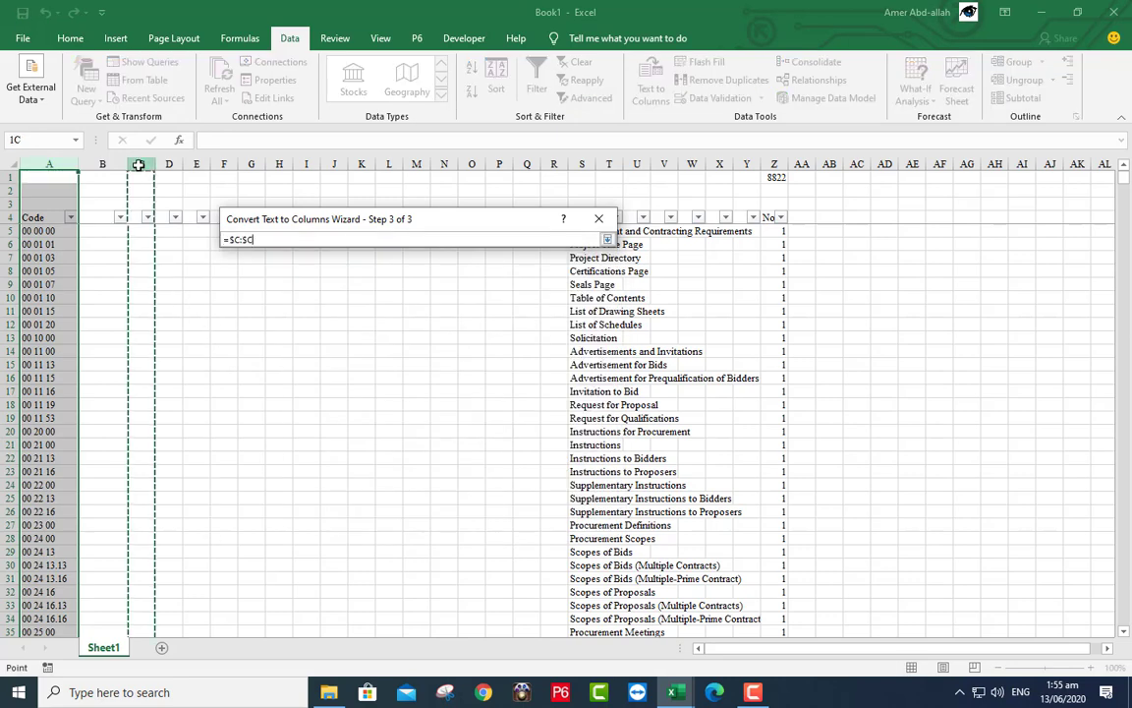
{"action": "left_click", "coordinate": [599, 220]}
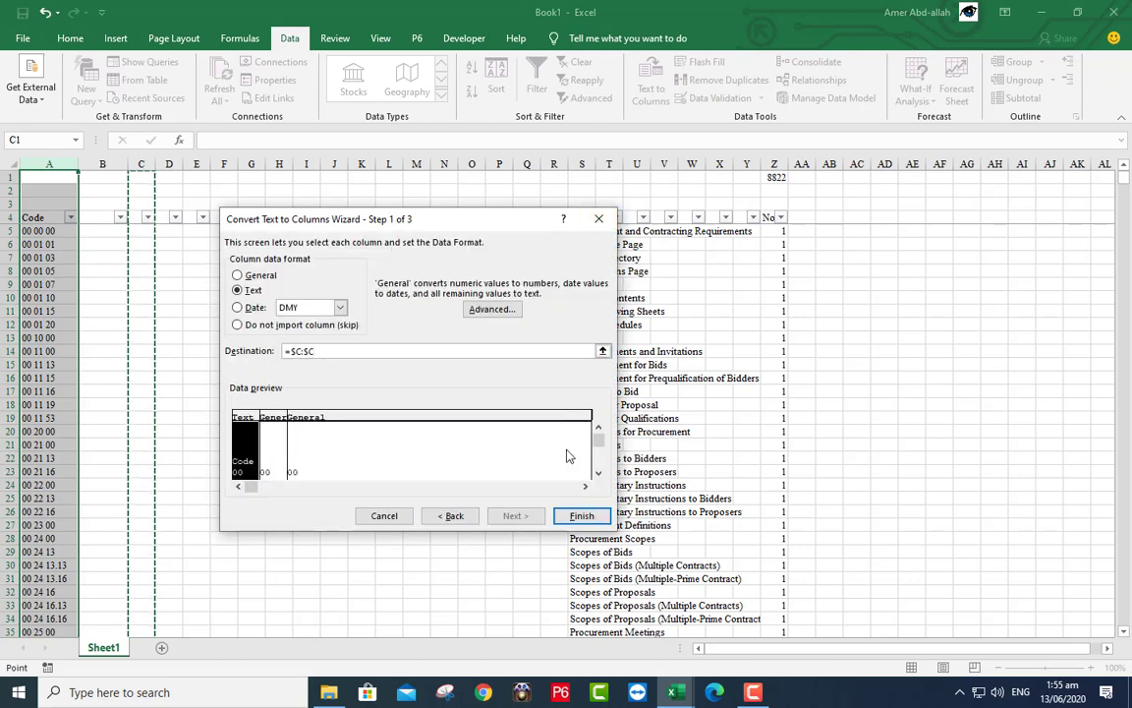
{"action": "left_click", "coordinate": [581, 516]}
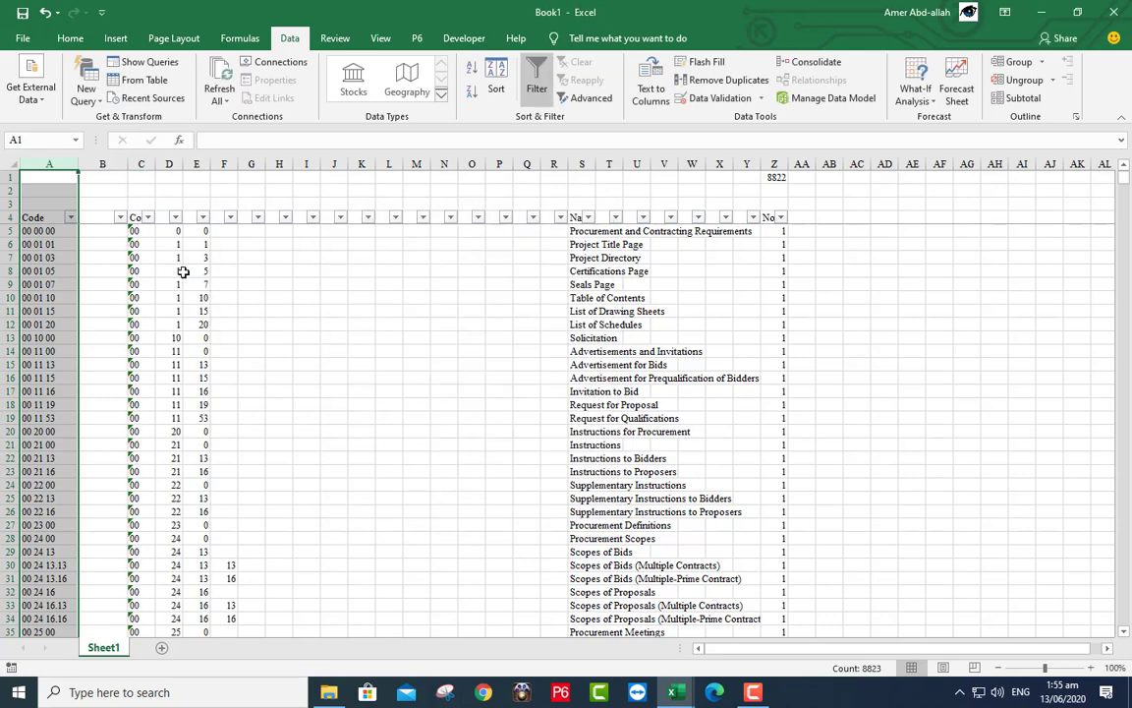
- Insert three blank columns at D–F
{"action": "left_click", "coordinate": [172, 164]}
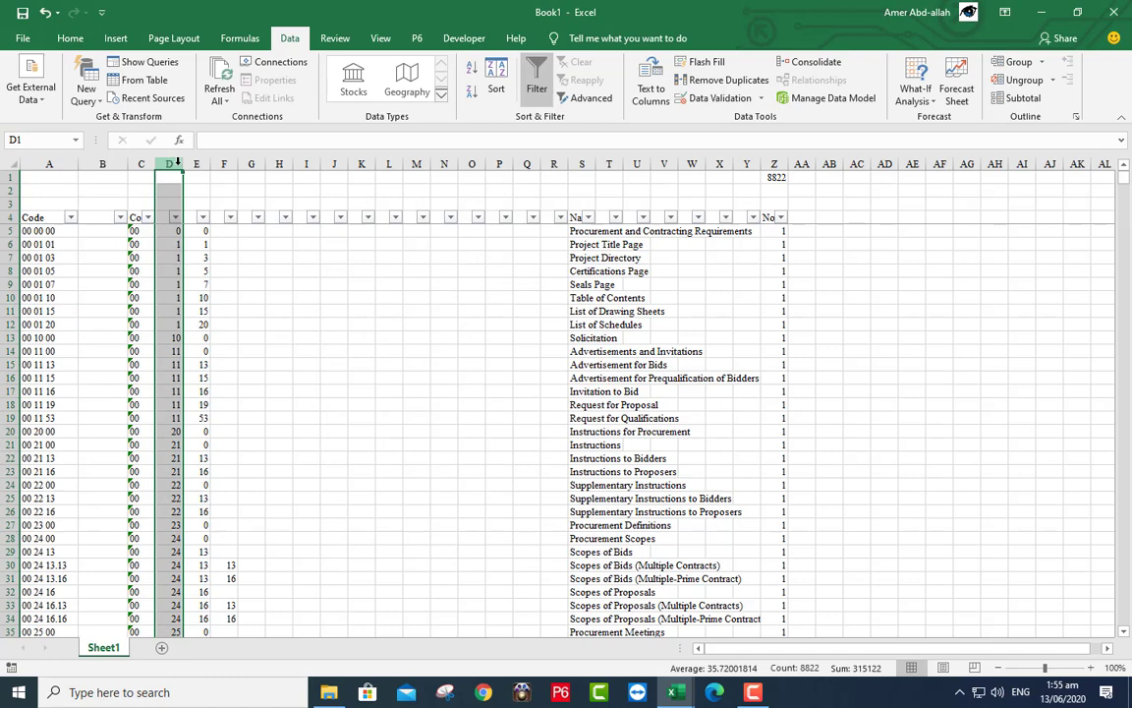
{"action": "left_click_drag", "start_coordinate": [176, 164], "coordinate": [228, 242]}
{"action": "right_click", "coordinate": [227, 242]}
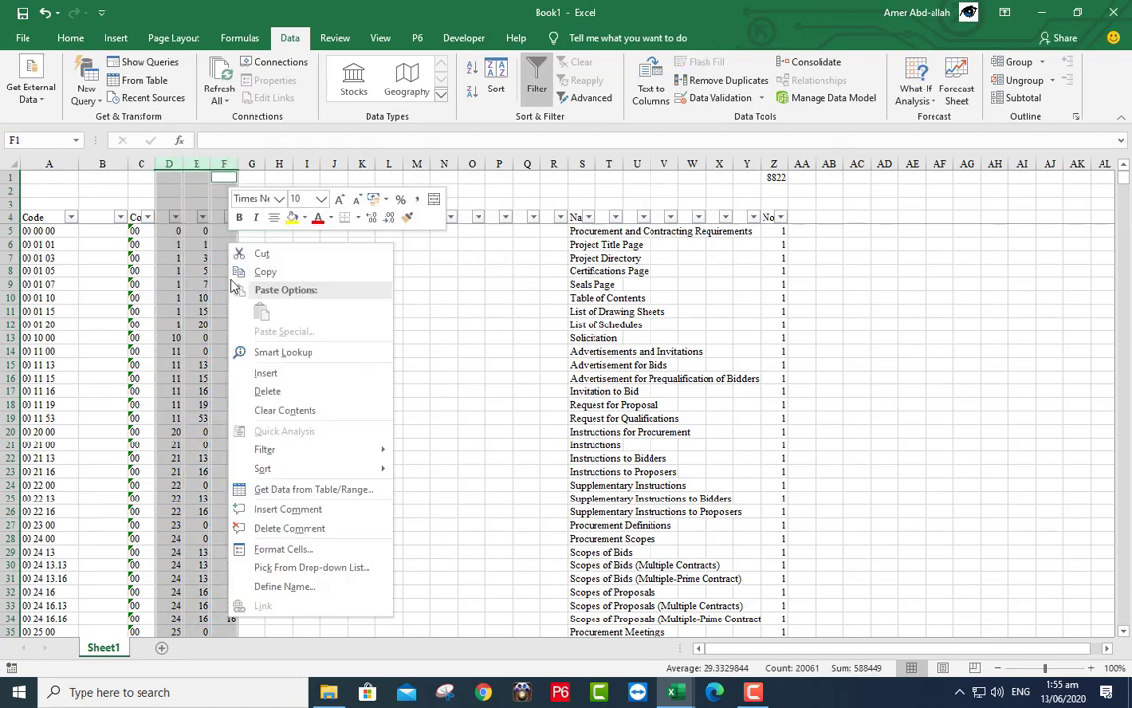
{"action": "left_click", "coordinate": [265, 373]}
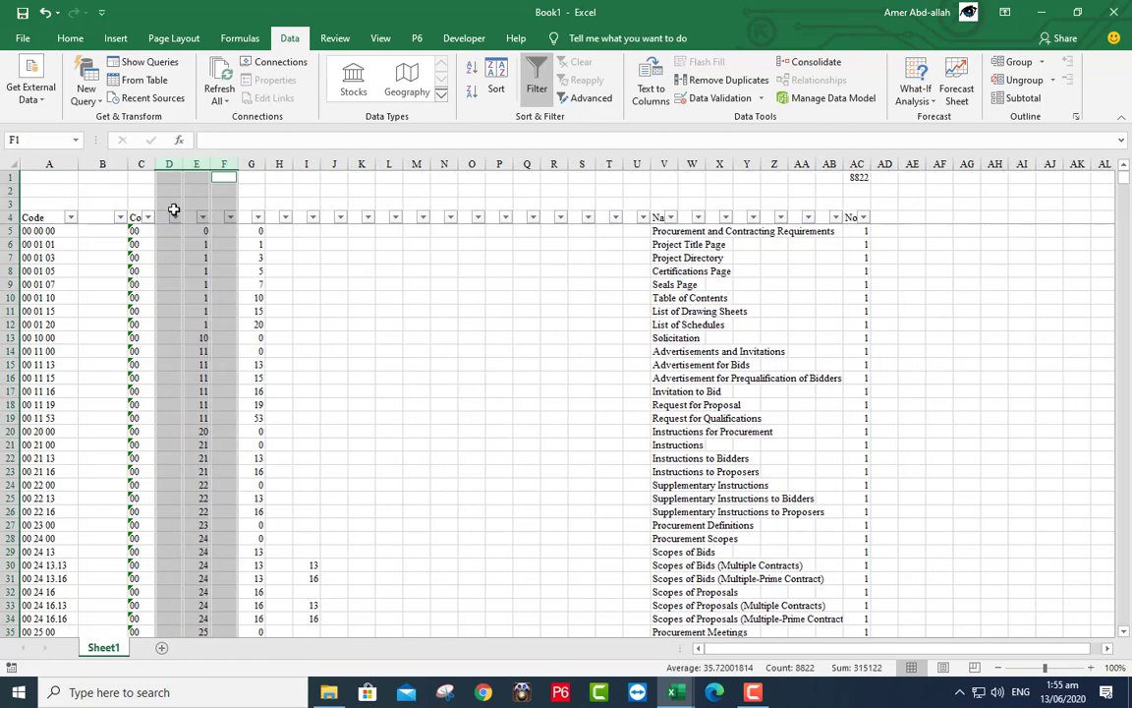
{"action": "left_click", "coordinate": [143, 192]}
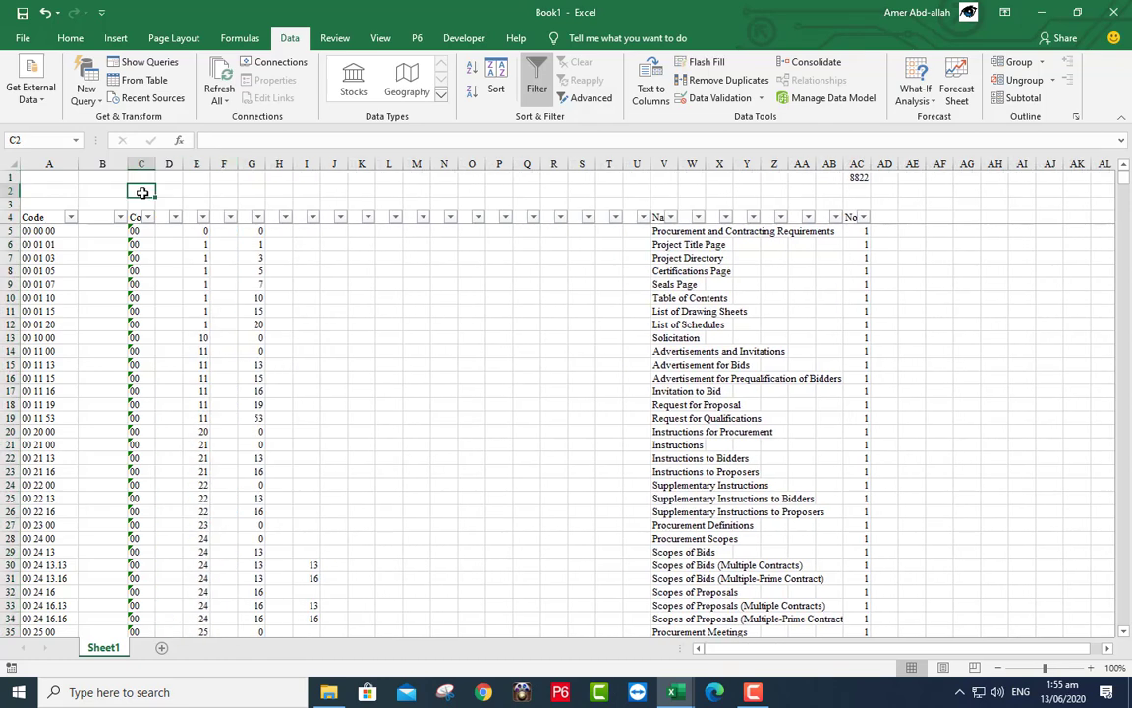
- Enter L-01 in C2 and fill B2:C2 rightward to U2, giving L-01 to L-10
{"action": "type", "text": "L"}
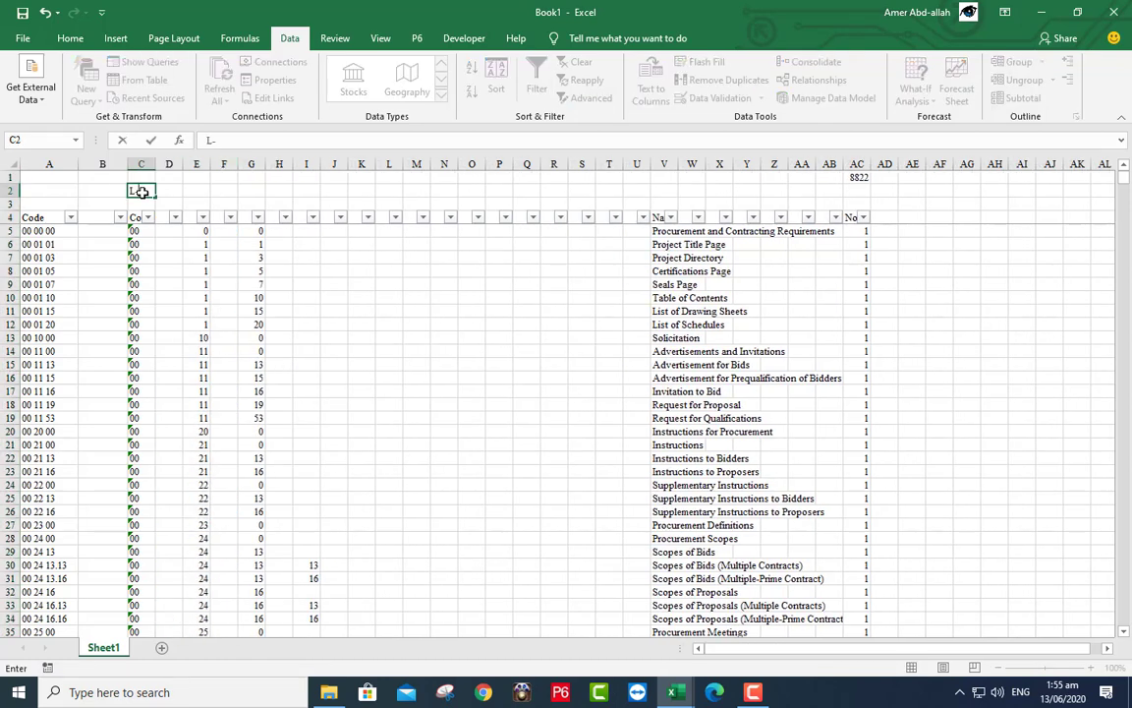
{"action": "type", "text": "-01"}
{"action": "left_click_drag", "start_coordinate": [103, 191], "coordinate": [147, 190]}
{"action": "left_click_drag", "start_coordinate": [349, 195], "coordinate": [638, 193]}
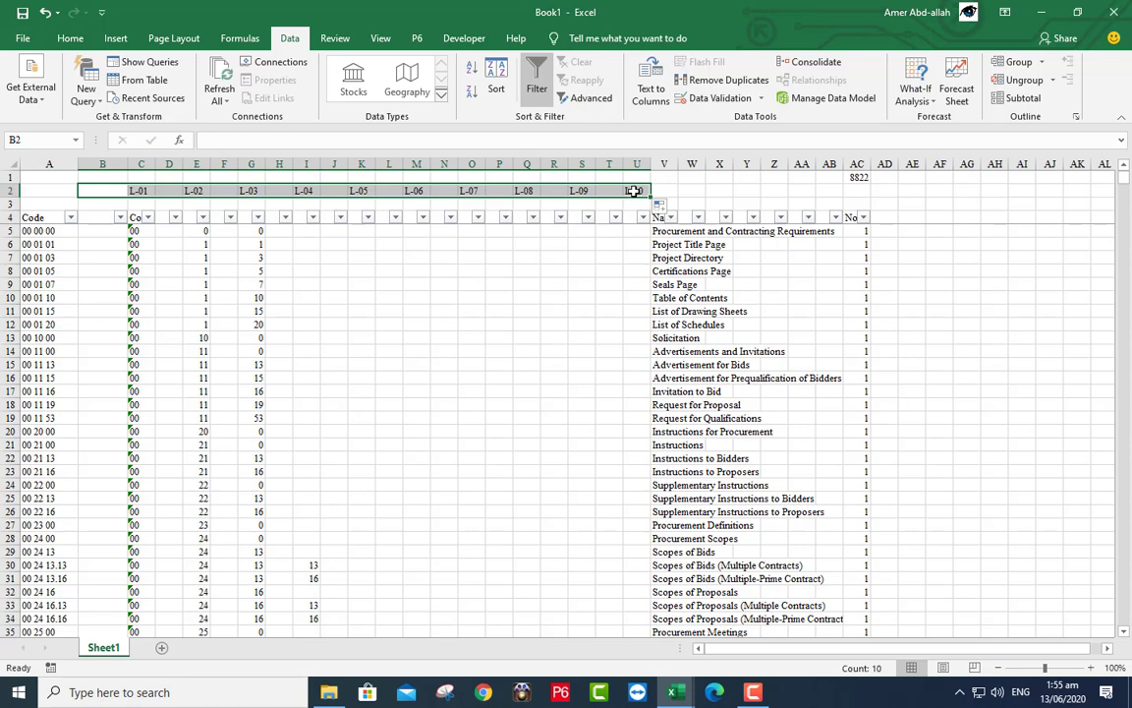
{"action": "left_click", "coordinate": [525, 230]}
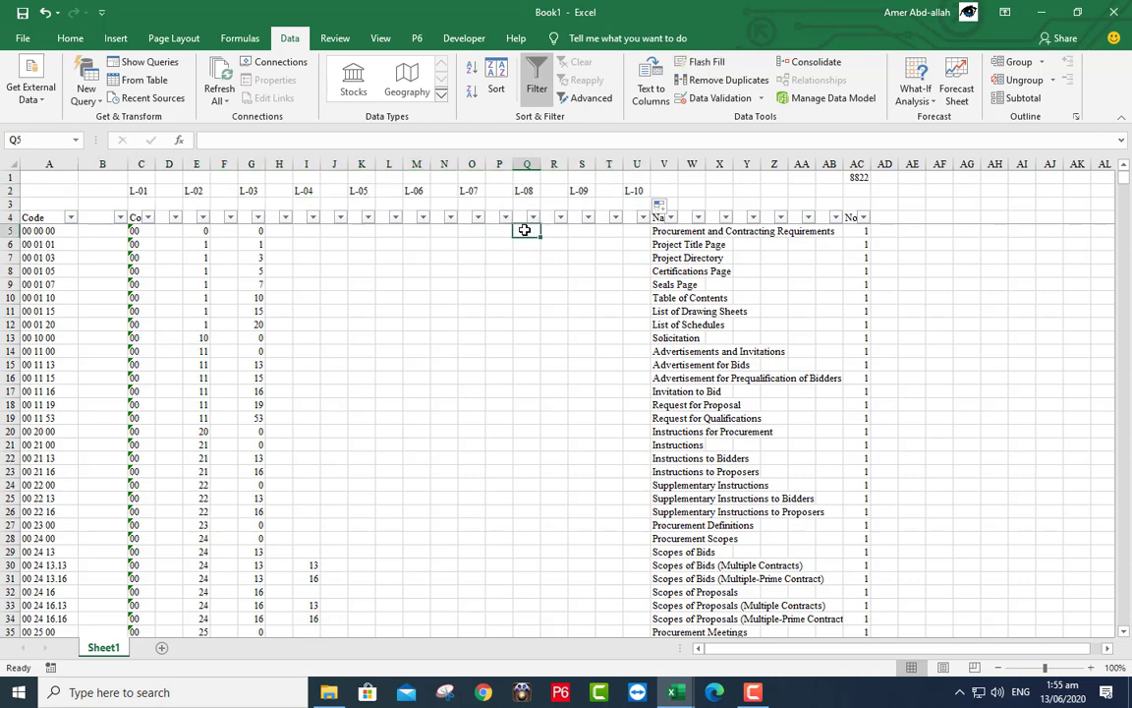
- Fill the L-01 heading in C2 yellow and L-02 in E2 green
{"action": "left_click", "coordinate": [138, 191]}
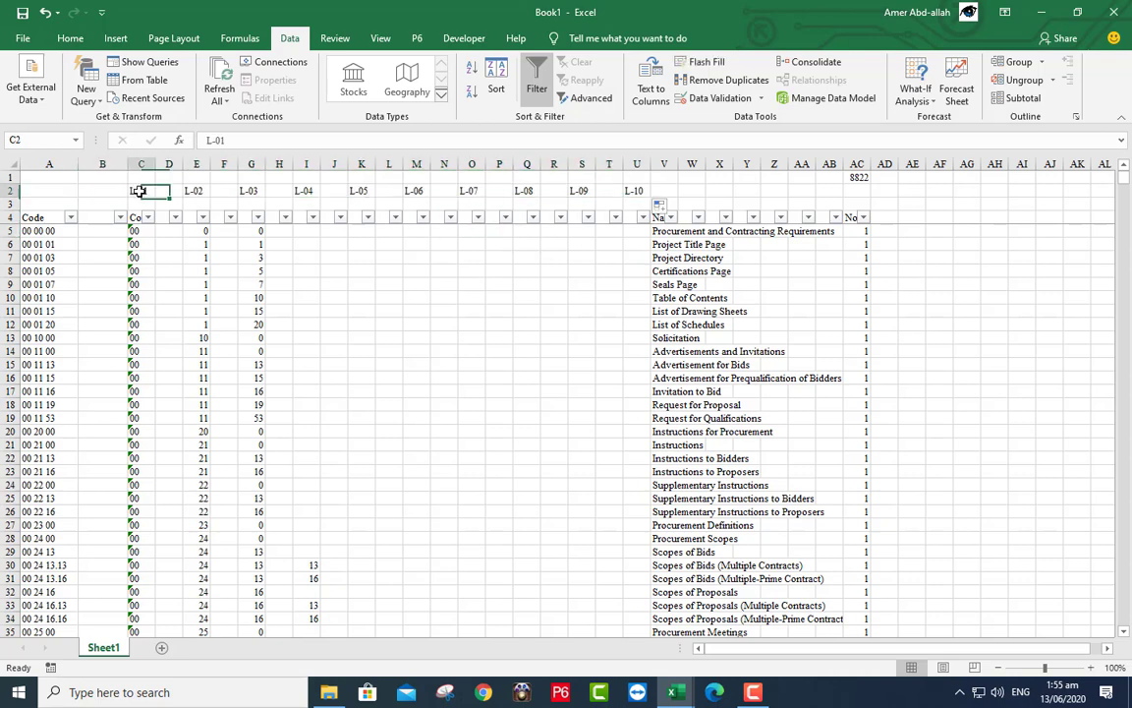
{"action": "left_click", "coordinate": [71, 38]}
{"action": "left_click", "coordinate": [259, 92]}
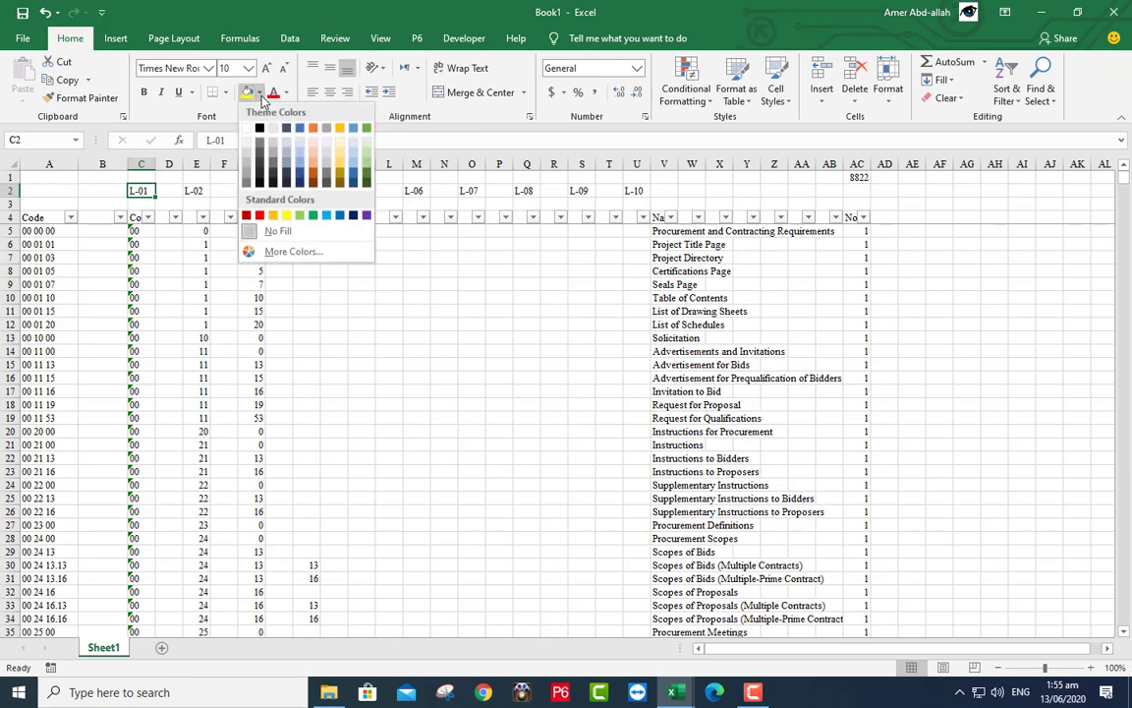
{"action": "left_click", "coordinate": [273, 216]}
{"action": "left_click", "coordinate": [199, 191]}
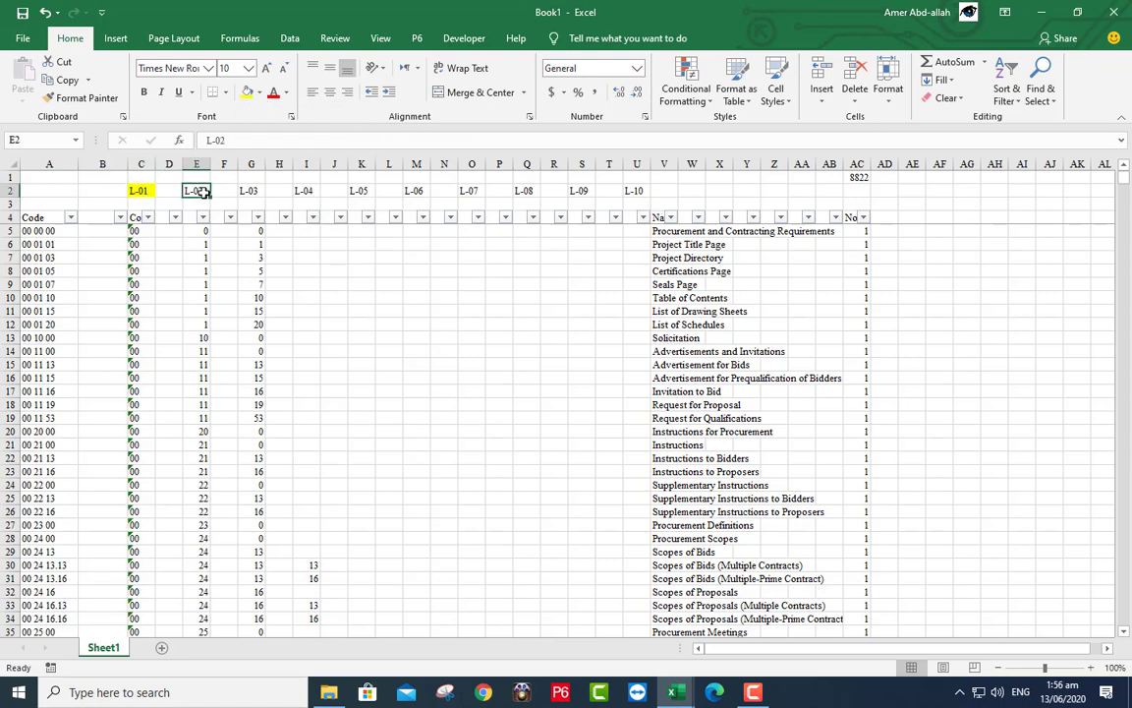
{"action": "left_click", "coordinate": [259, 92]}
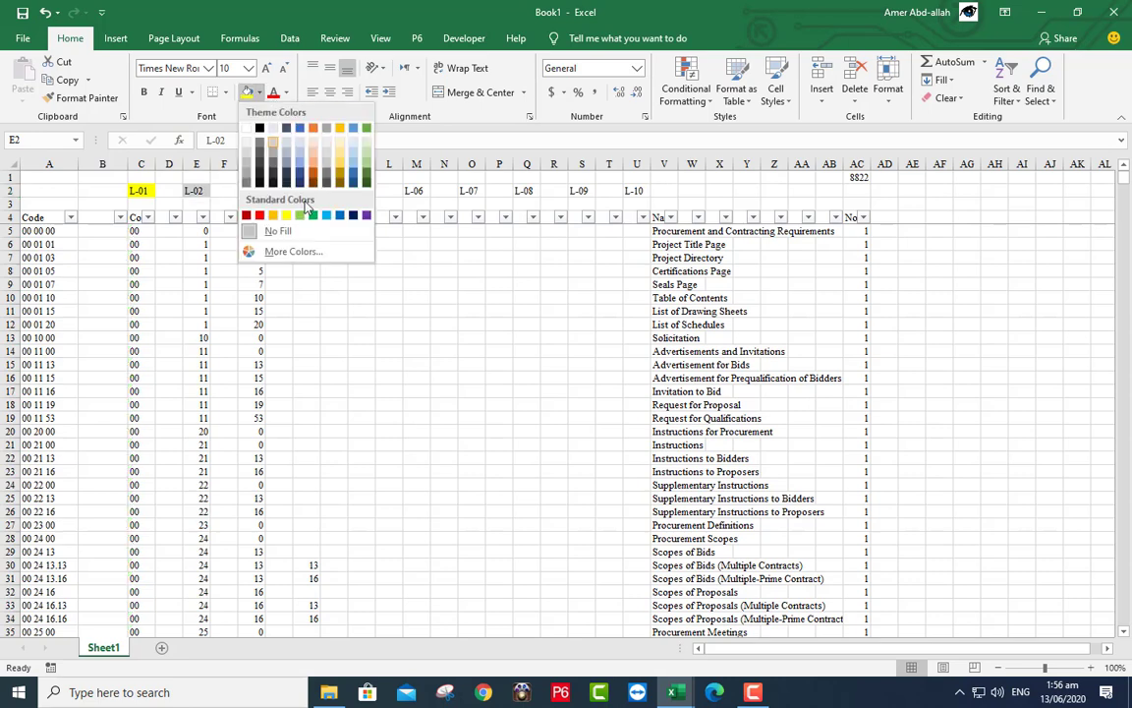
{"action": "left_click", "coordinate": [294, 217]}
- Fill the L-03 heading in G2 purple and L-04 in I2 light gold
{"action": "left_click", "coordinate": [258, 190]}
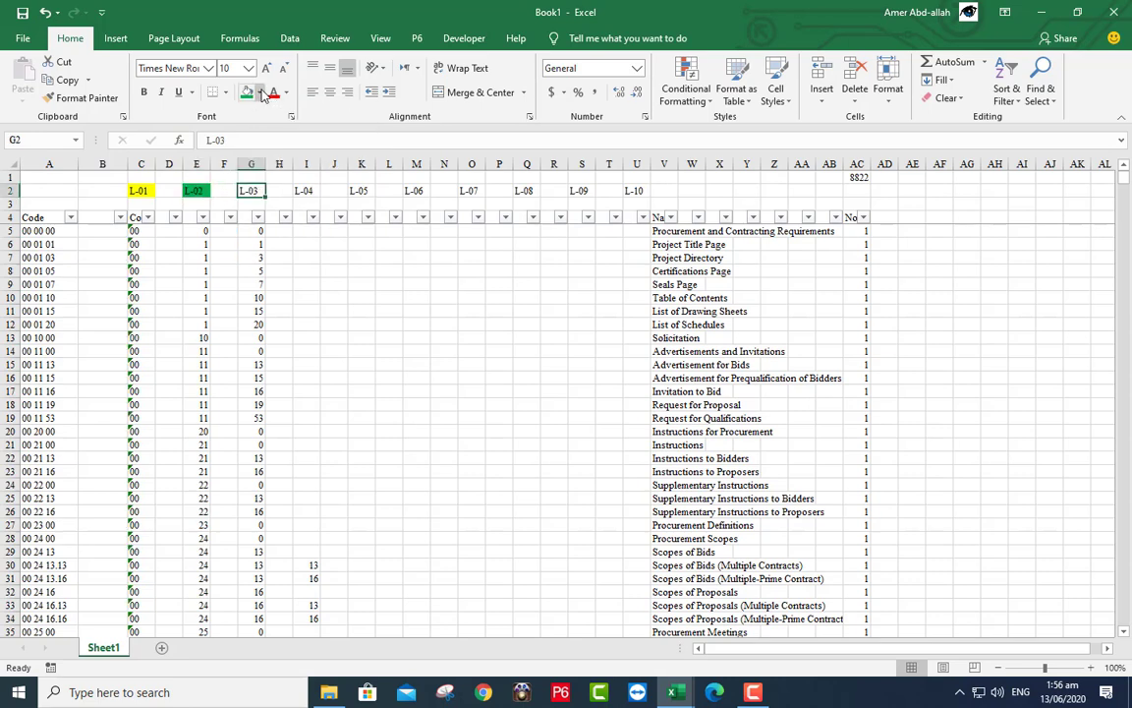
{"action": "left_click", "coordinate": [259, 92]}
{"action": "left_click", "coordinate": [364, 215]}
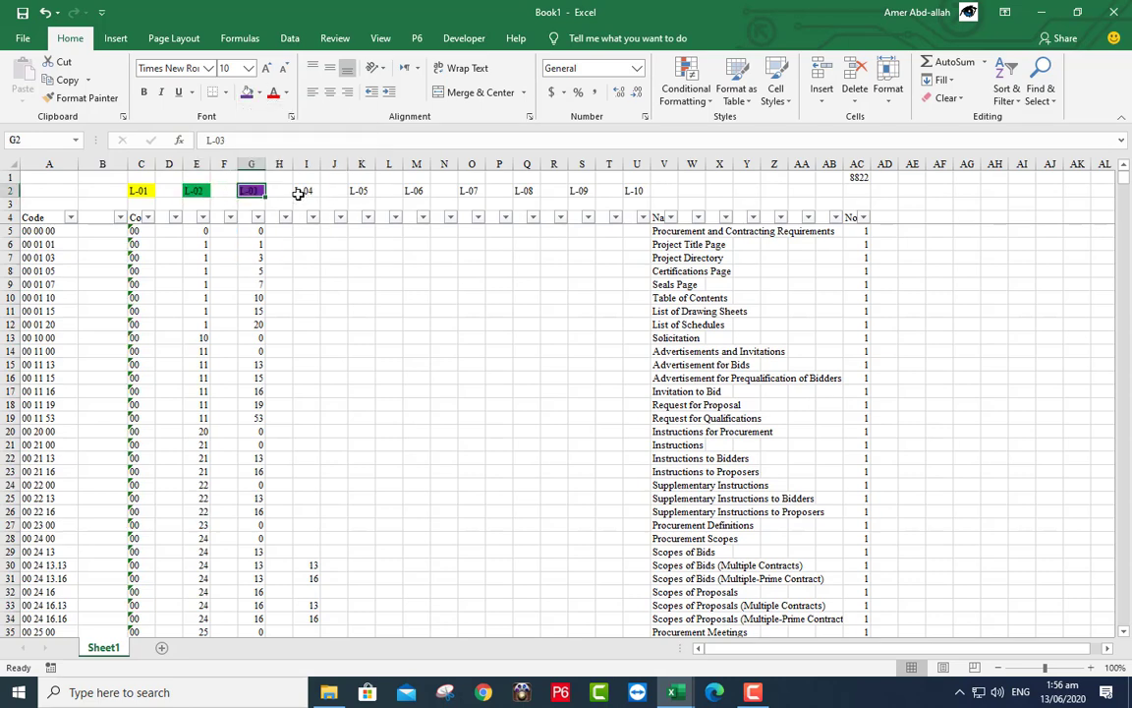
{"action": "left_click", "coordinate": [302, 191]}
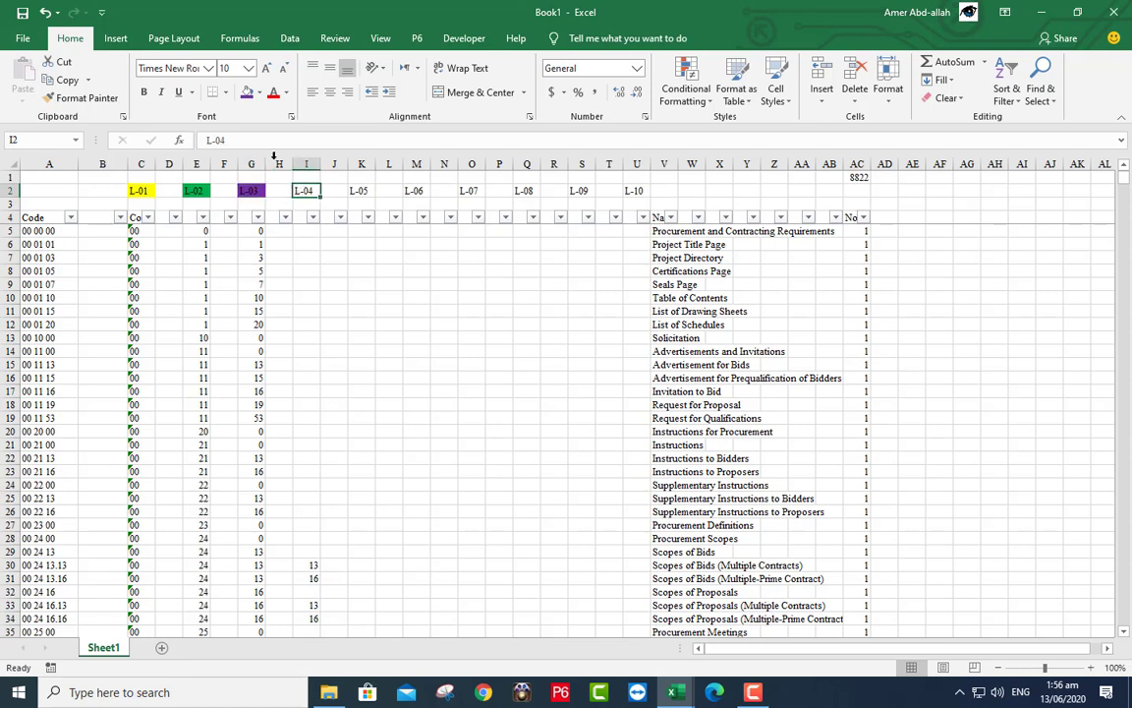
{"action": "left_click", "coordinate": [261, 92]}
{"action": "left_click", "coordinate": [338, 154]}
- Widen column AB and enter the heading Check Tree Shape in AB4
{"action": "left_click_drag", "start_coordinate": [843, 164], "coordinate": [951, 160]}
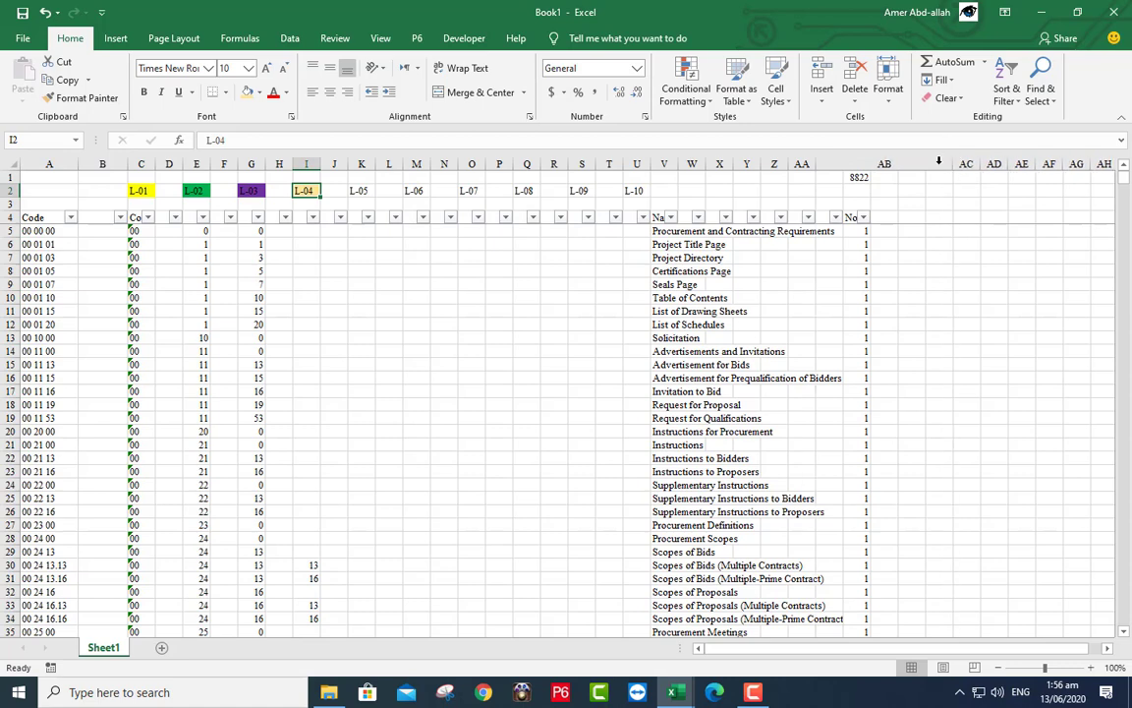
{"action": "left_click", "coordinate": [895, 216]}
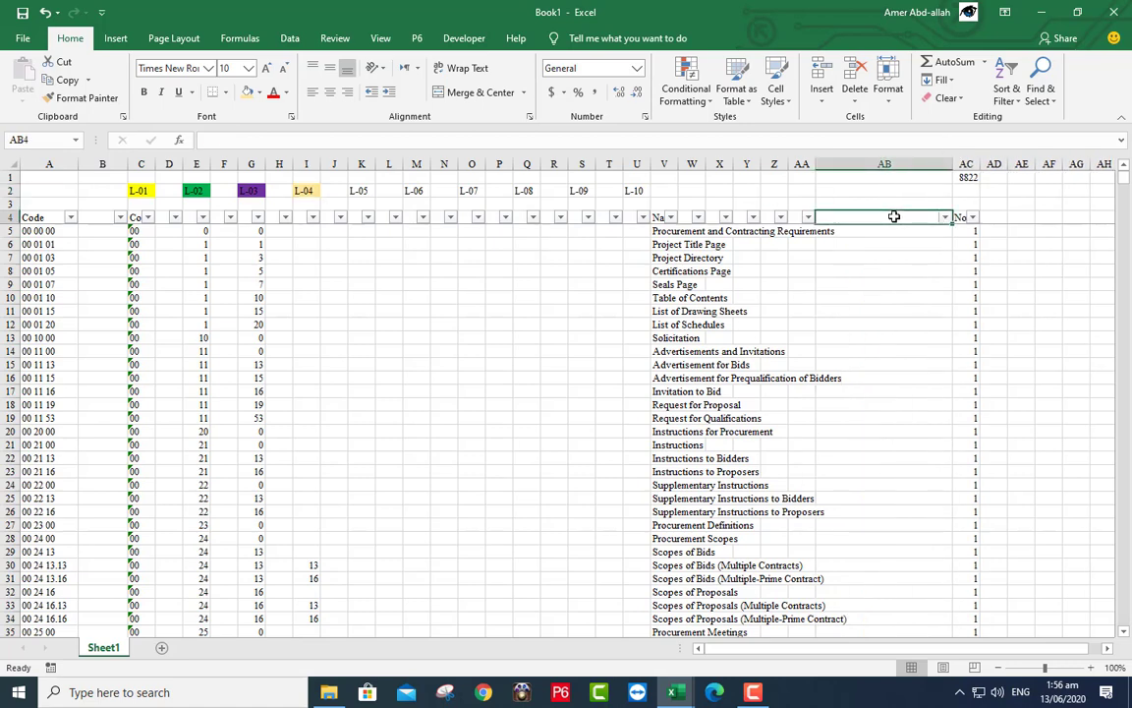
{"action": "type", "text": "Check Tree Shape"}
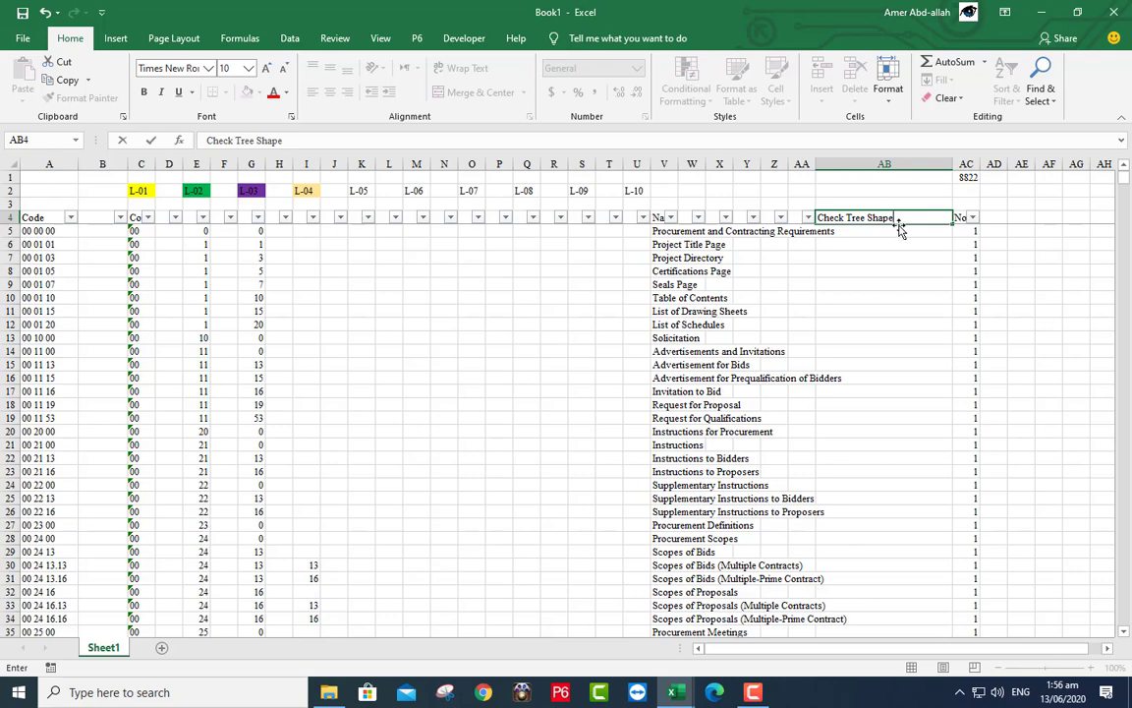
{"action": "left_click", "coordinate": [899, 230]}
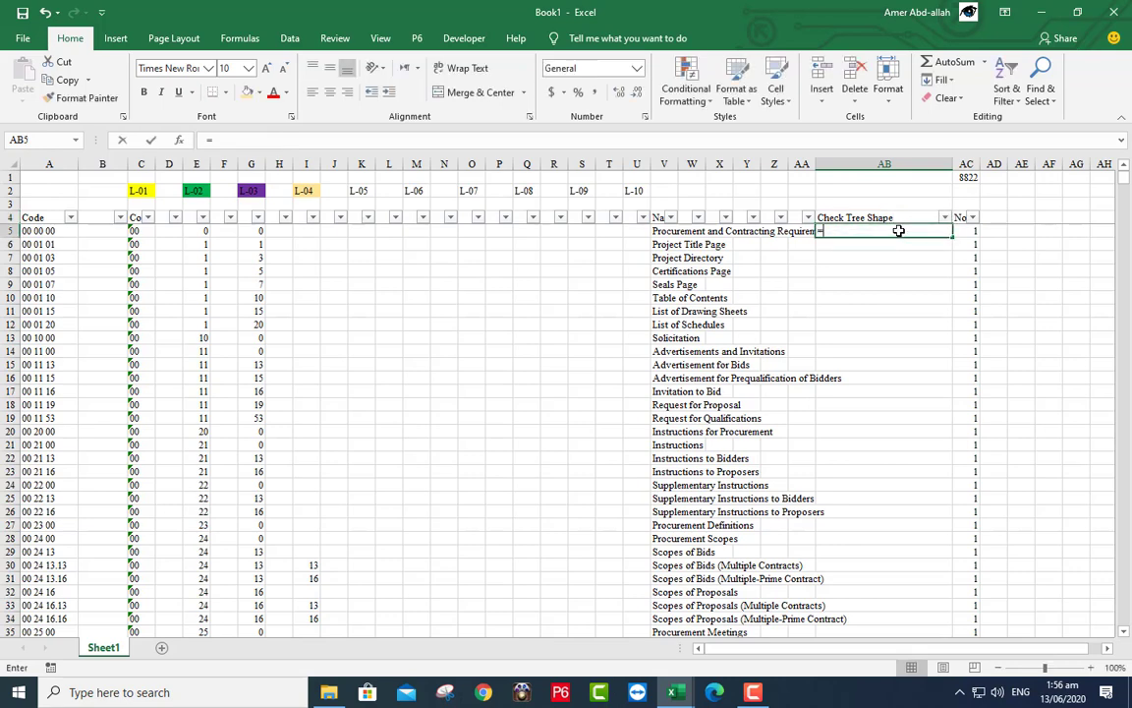
- Enter =COUNTA(B5:U5) in AB5 and fill it down the whole column
{"action": "type", "text": "=count"}
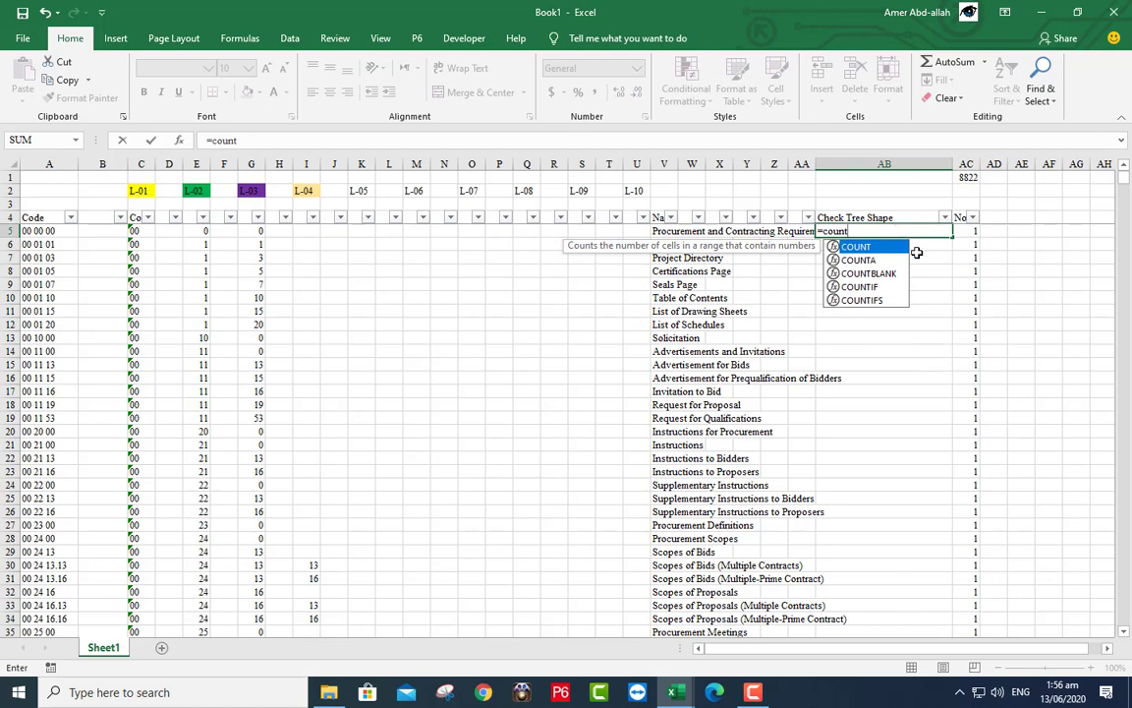
{"action": "key", "text": "Down"}
{"action": "key", "text": "Tab"}
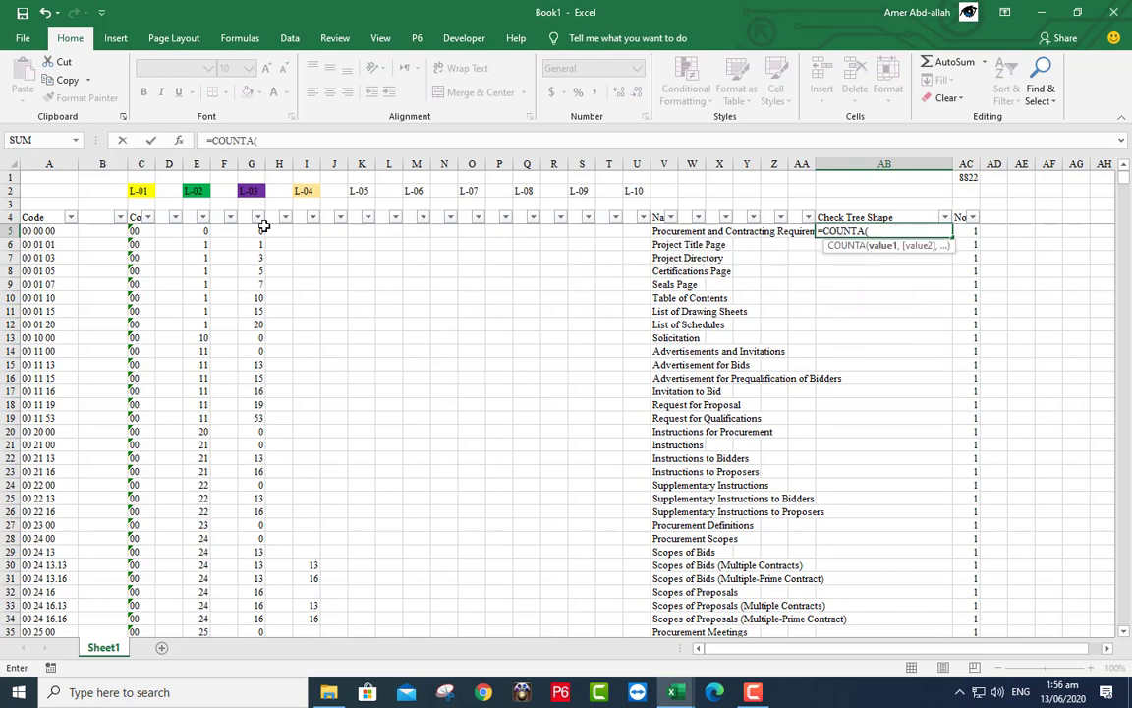
{"action": "left_click_drag", "start_coordinate": [101, 230], "coordinate": [626, 233]}
{"action": "type", "text": ")"}
{"action": "key", "text": "Return"}
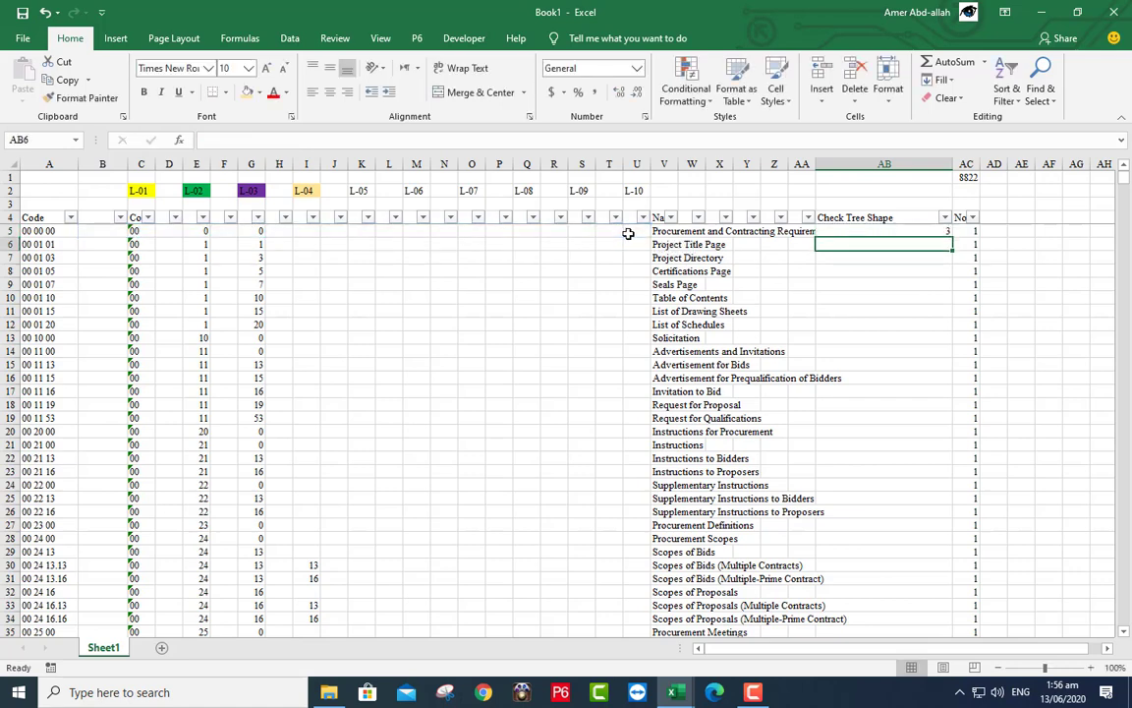
{"action": "left_click", "coordinate": [889, 229]}
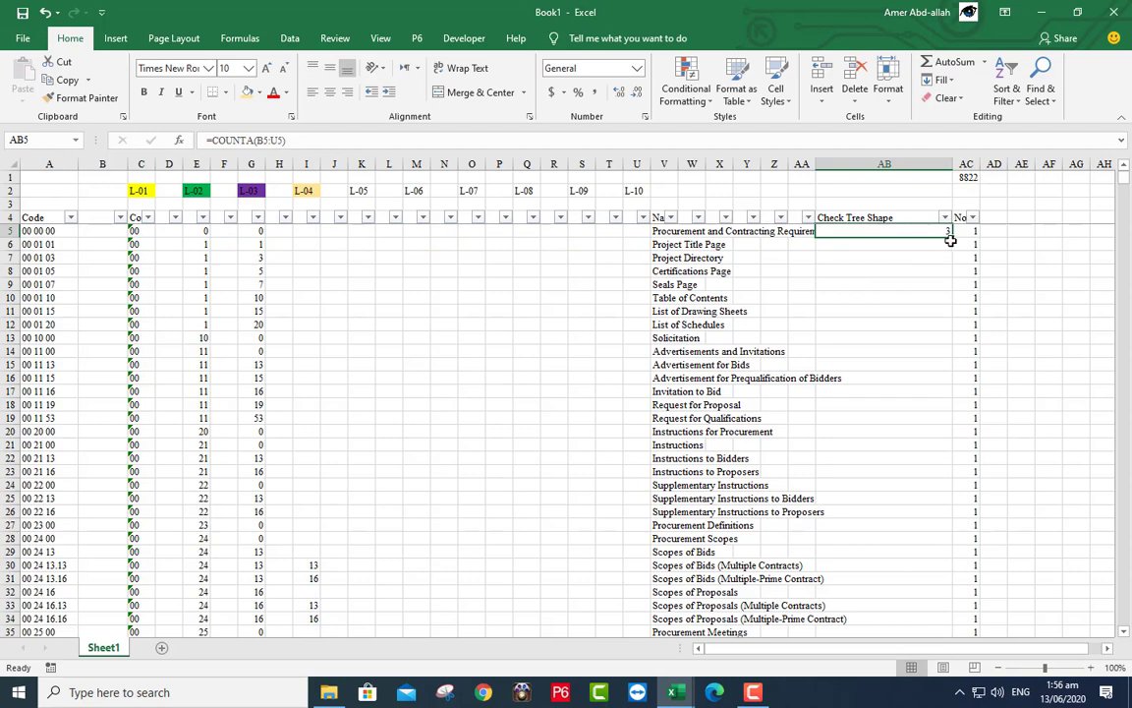
{"action": "double_click", "coordinate": [951, 236]}
{"action": "left_click", "coordinate": [929, 232]}
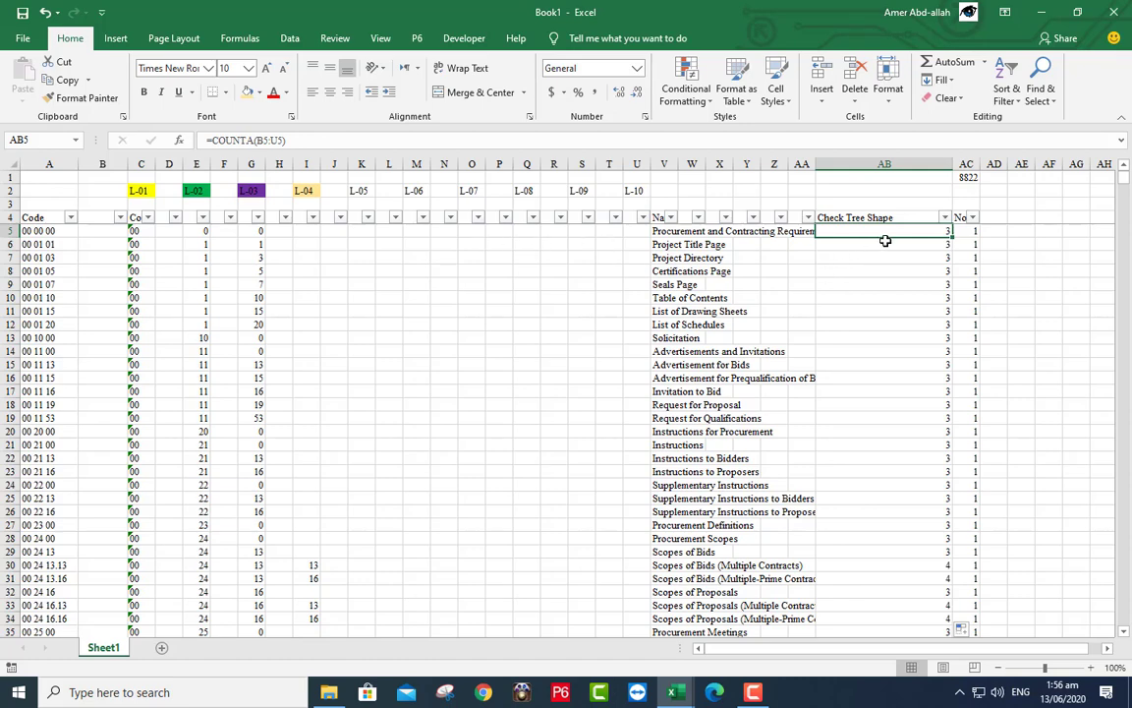
- Apply the AB filter and copy AC1's SUBTOTAL(109,…) into AB1, totalling 28883
{"action": "left_click", "coordinate": [944, 217]}
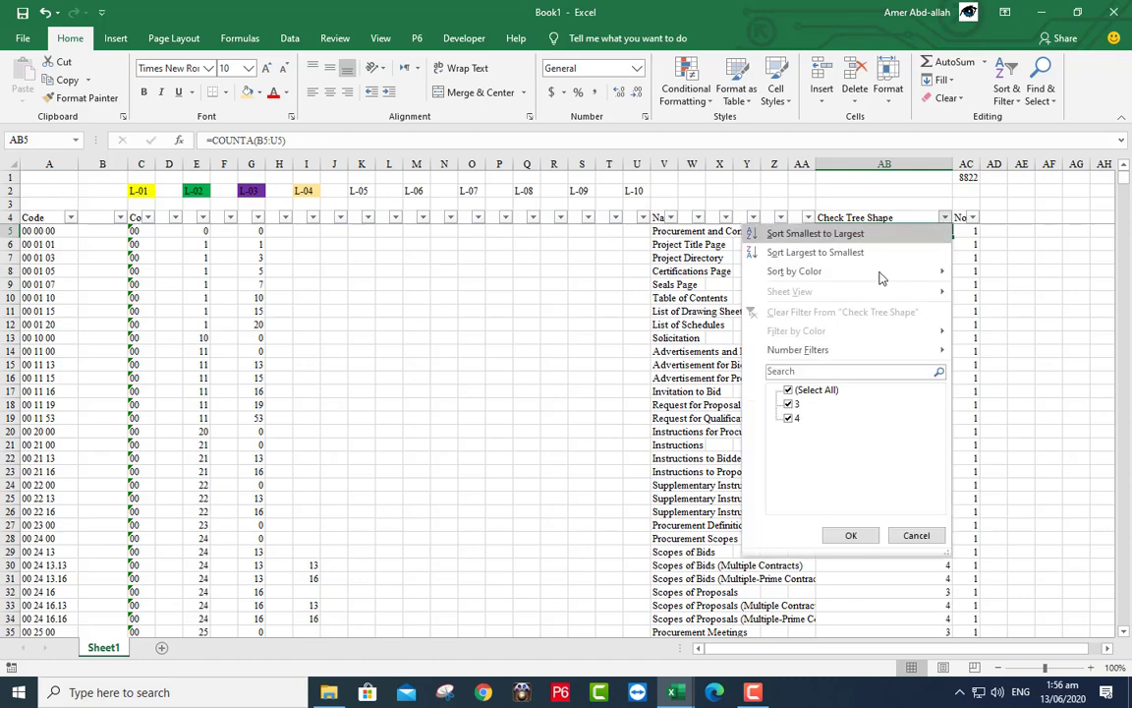
{"action": "left_click", "coordinate": [851, 537]}
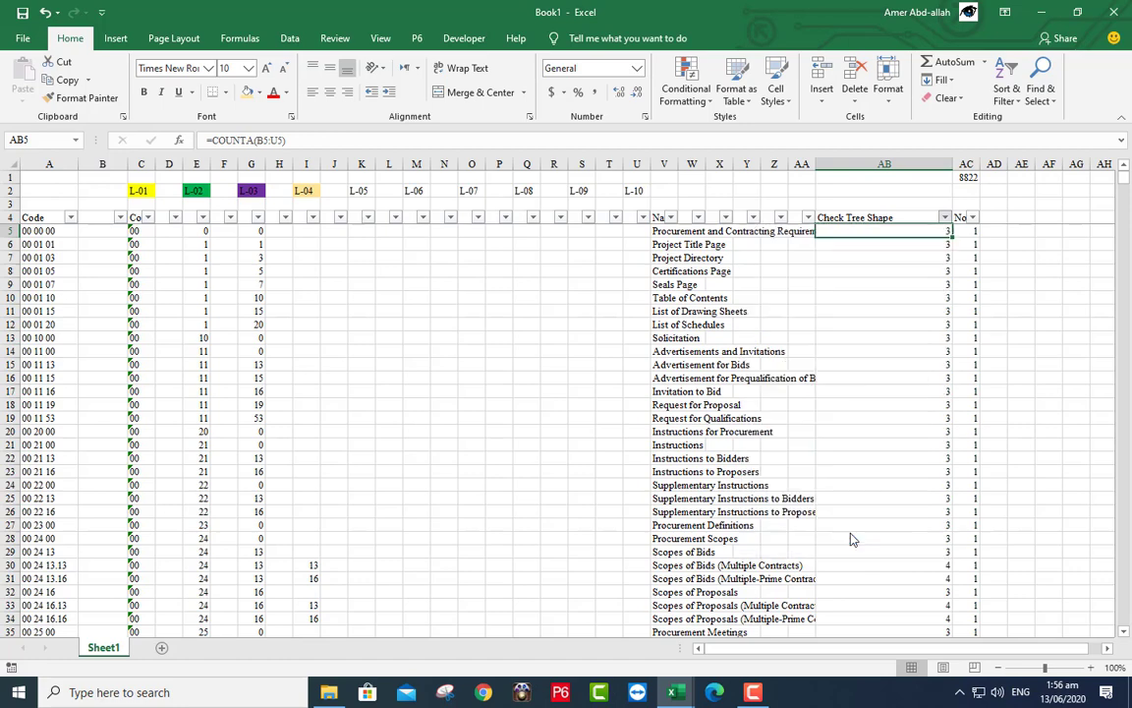
{"action": "left_click", "coordinate": [963, 176]}
{"action": "left_click_drag", "start_coordinate": [980, 182], "coordinate": [903, 180]}
{"action": "left_click_drag", "start_coordinate": [878, 181], "coordinate": [878, 178]}
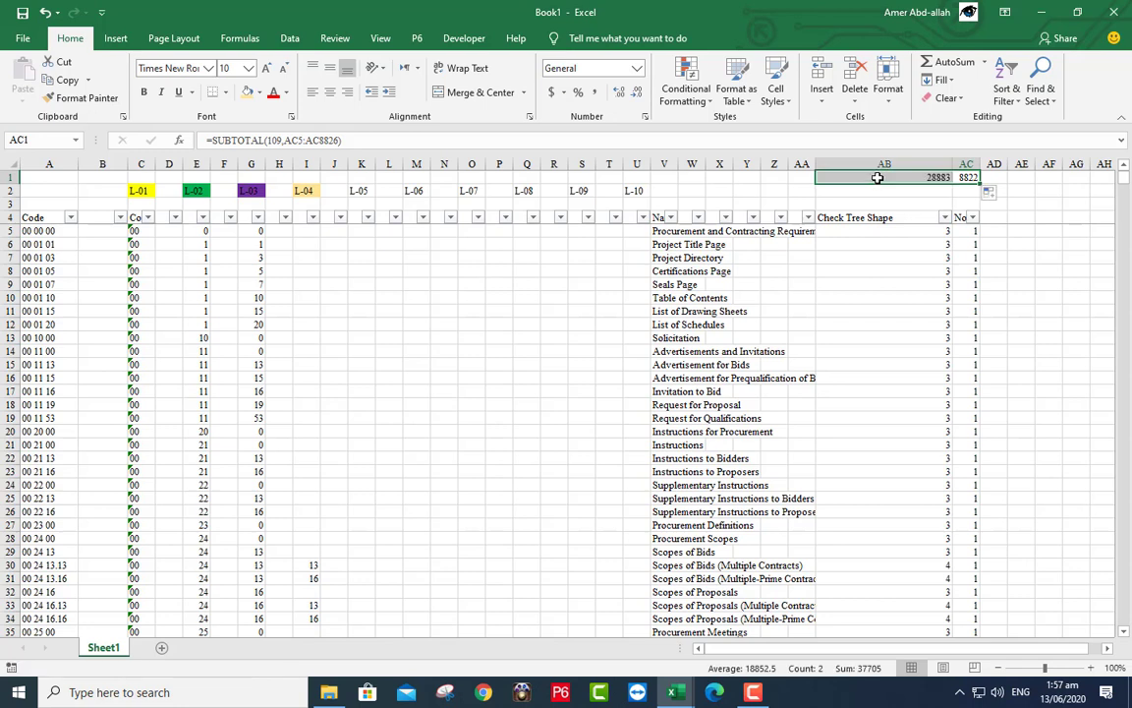
{"action": "left_click", "coordinate": [879, 177]}
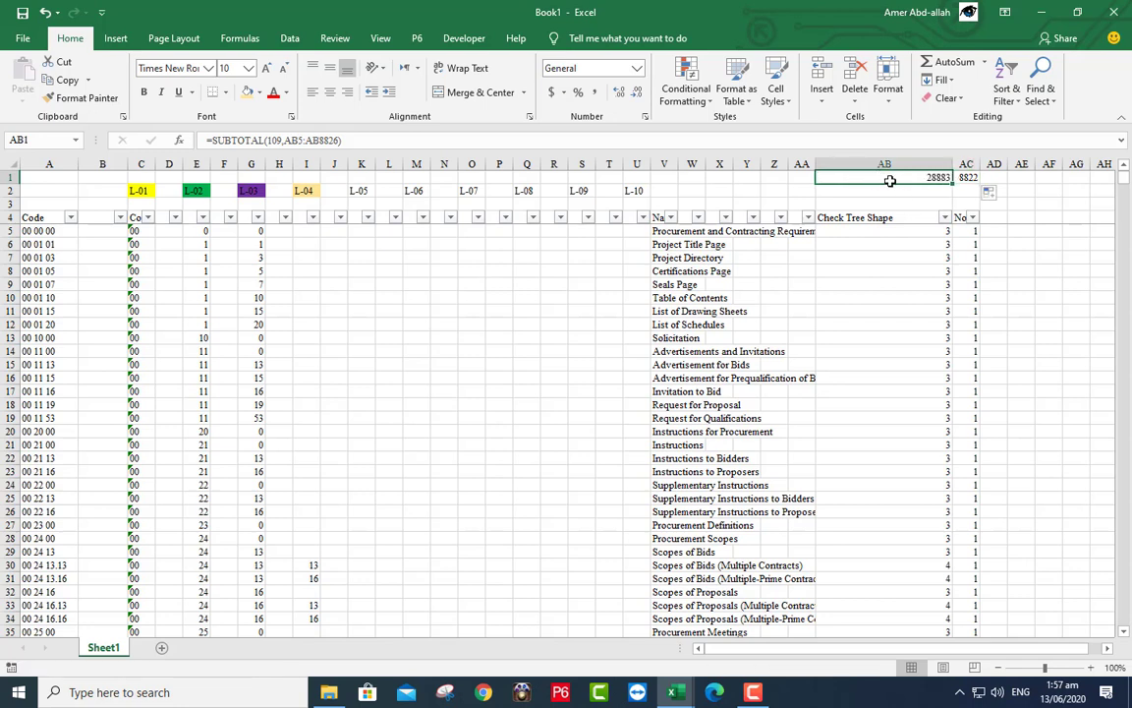
{"action": "left_click", "coordinate": [968, 178]}
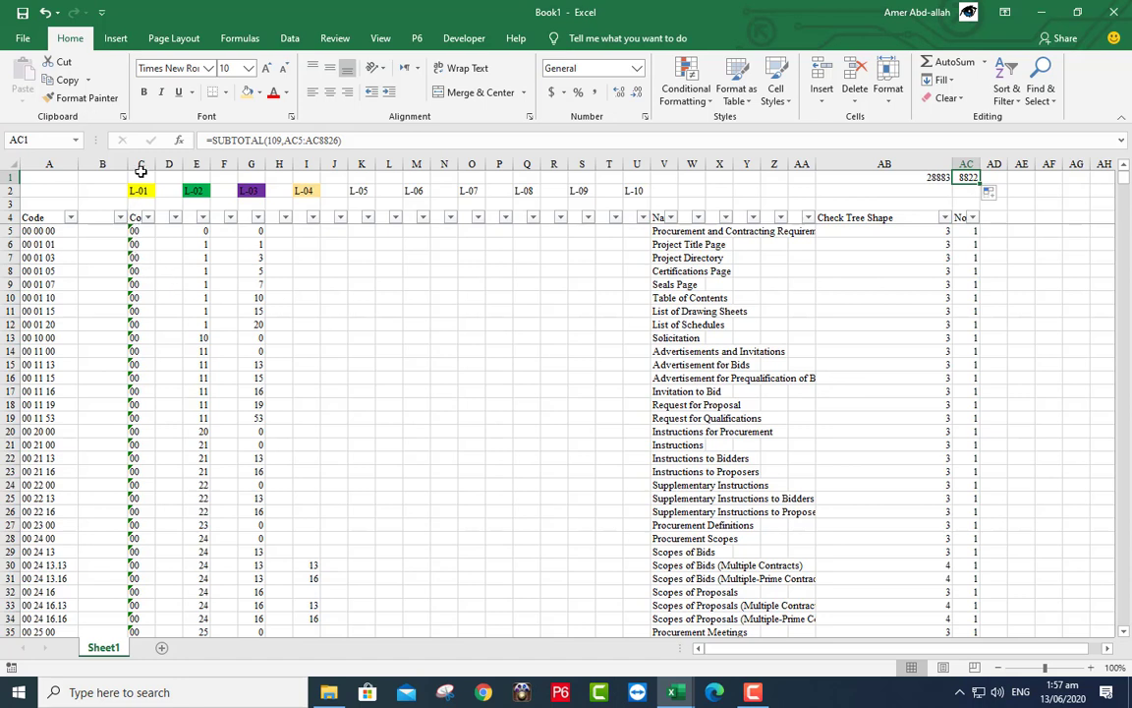
- Enter New in B5 and =IF(C6=C5,"Repeated","New") in B6
{"action": "left_click", "coordinate": [94, 233]}
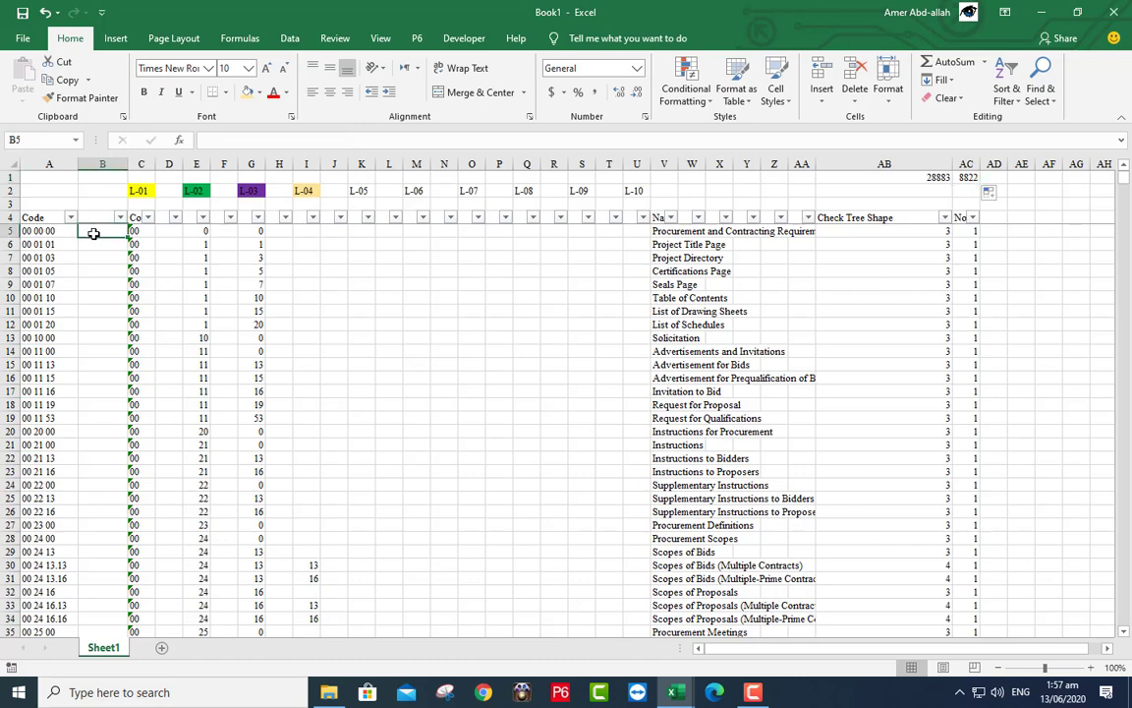
{"action": "type", "text": "Ne"}
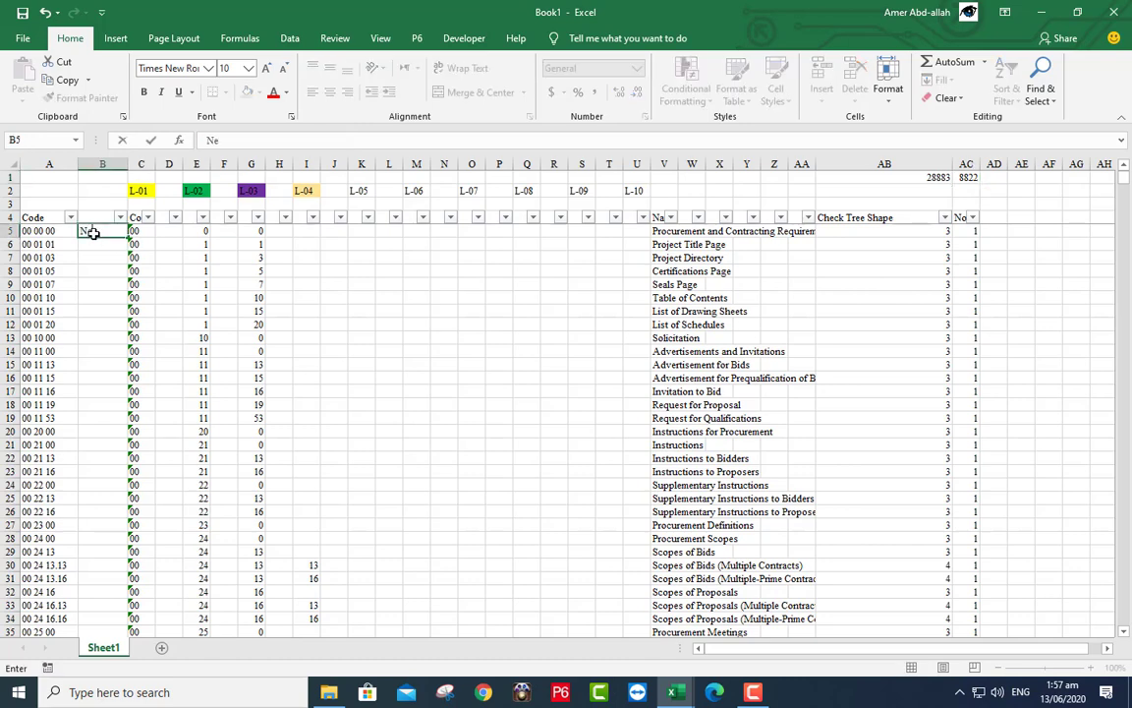
{"action": "type", "text": "w"}
{"action": "key", "text": "Return"}
{"action": "type", "text": "="}
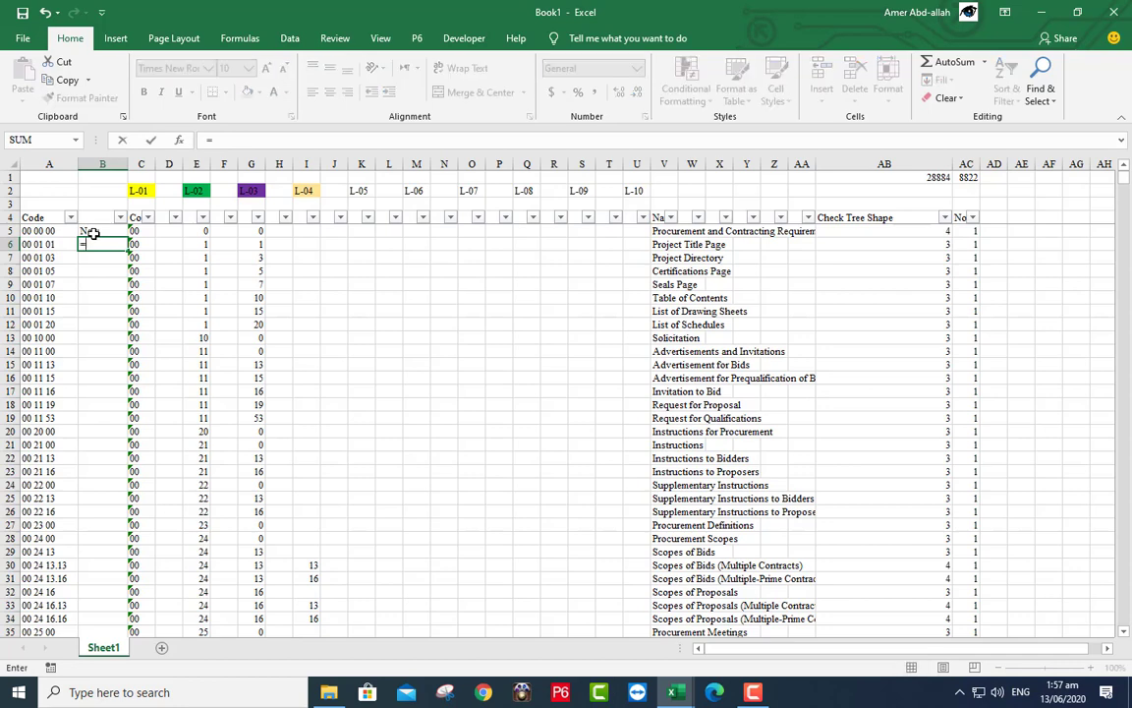
{"action": "type", "text": "if"}
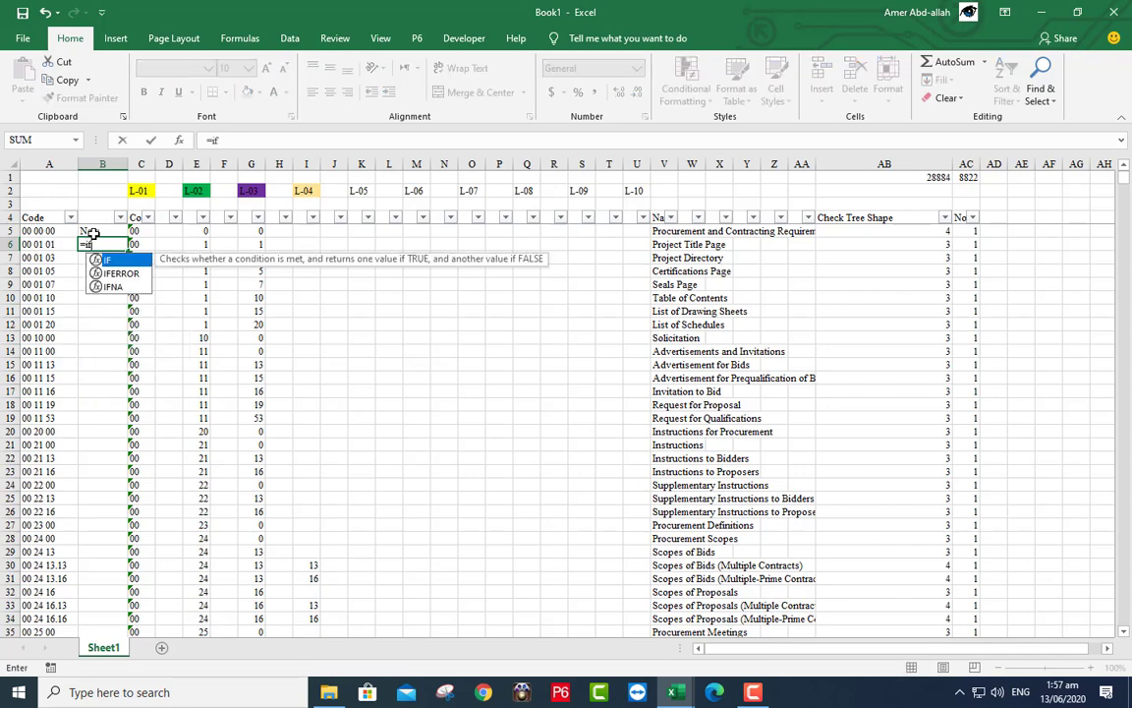
{"action": "type", "text": "("}
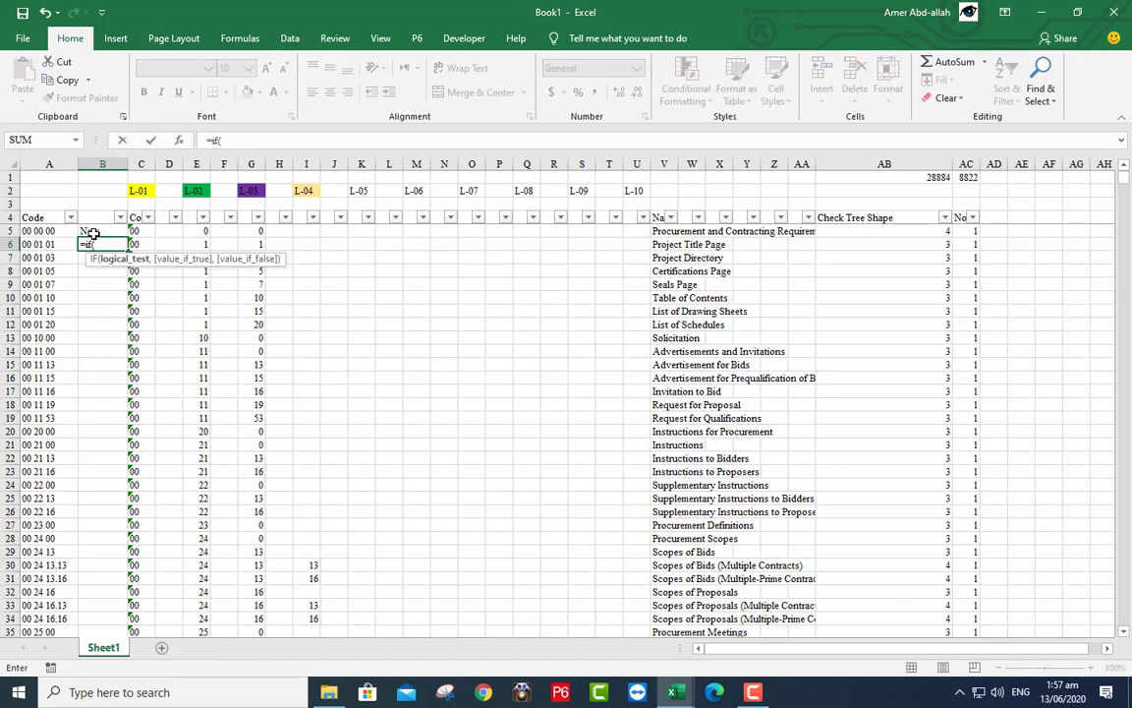
{"action": "left_click", "coordinate": [135, 243]}
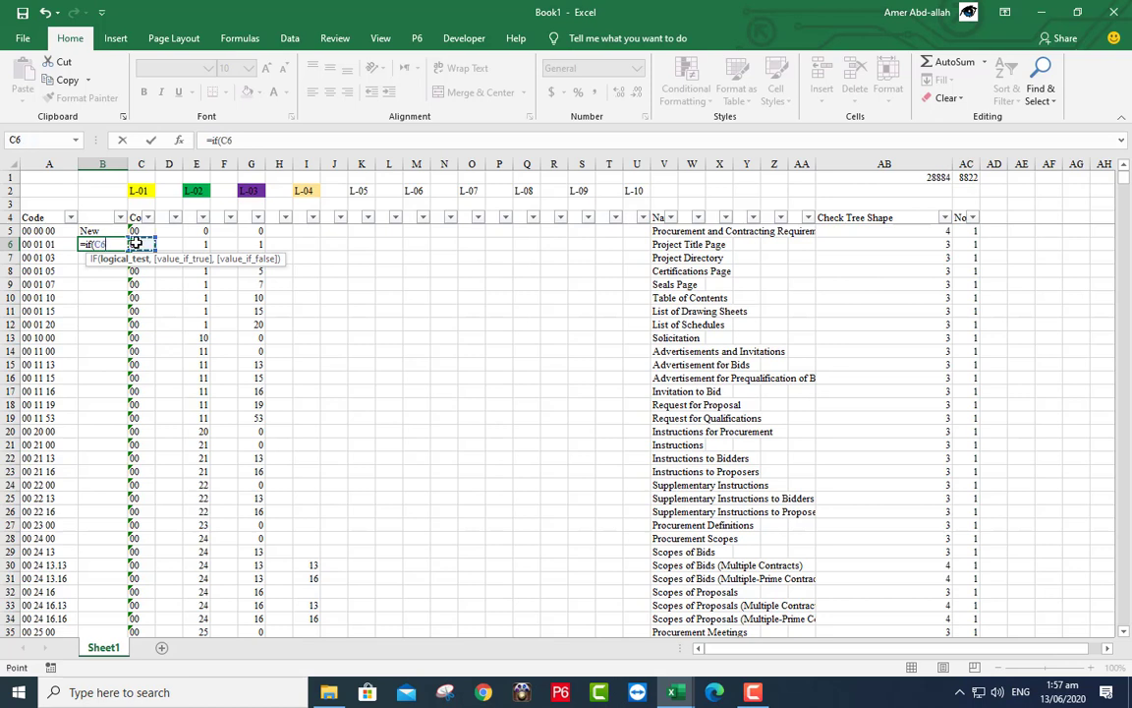
{"action": "type", "text": "="}
{"action": "left_click", "coordinate": [141, 231]}
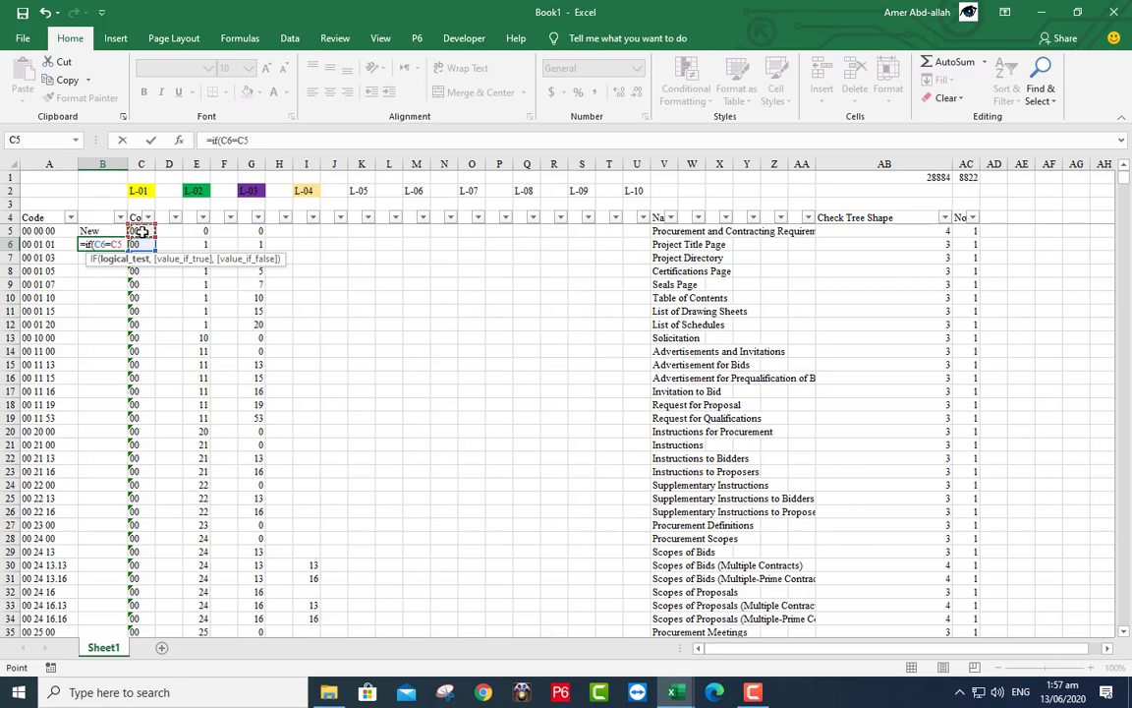
{"action": "type", "text": ","}
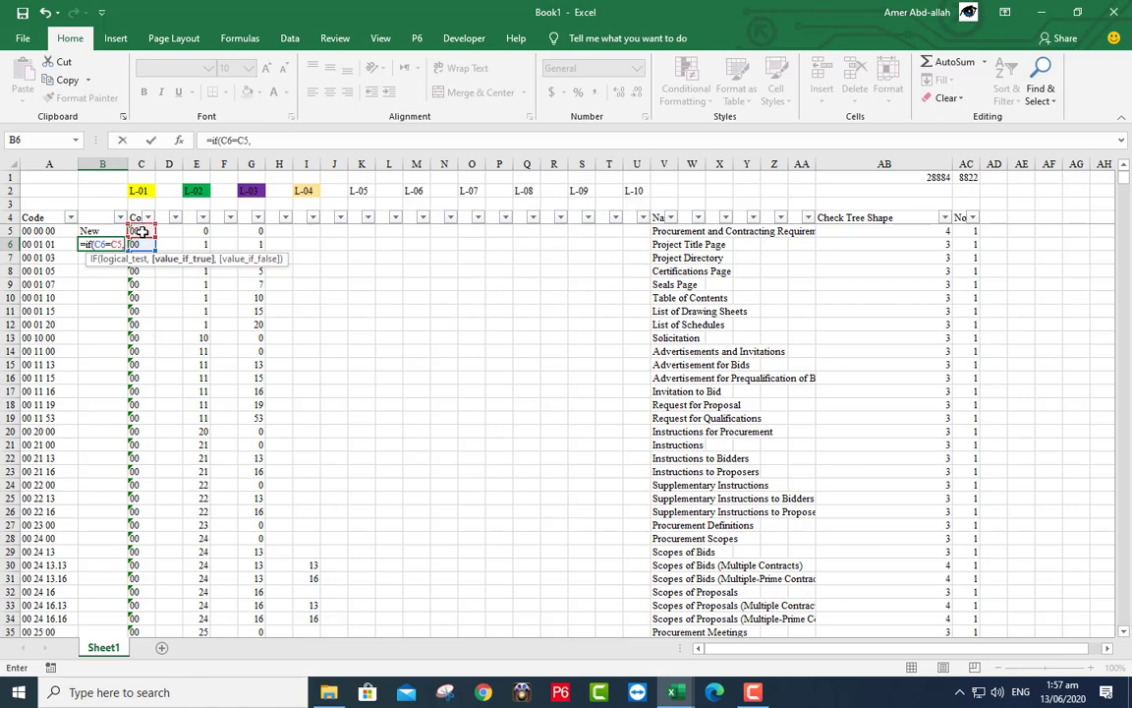
{"action": "type", "text": "\"Repeated"}
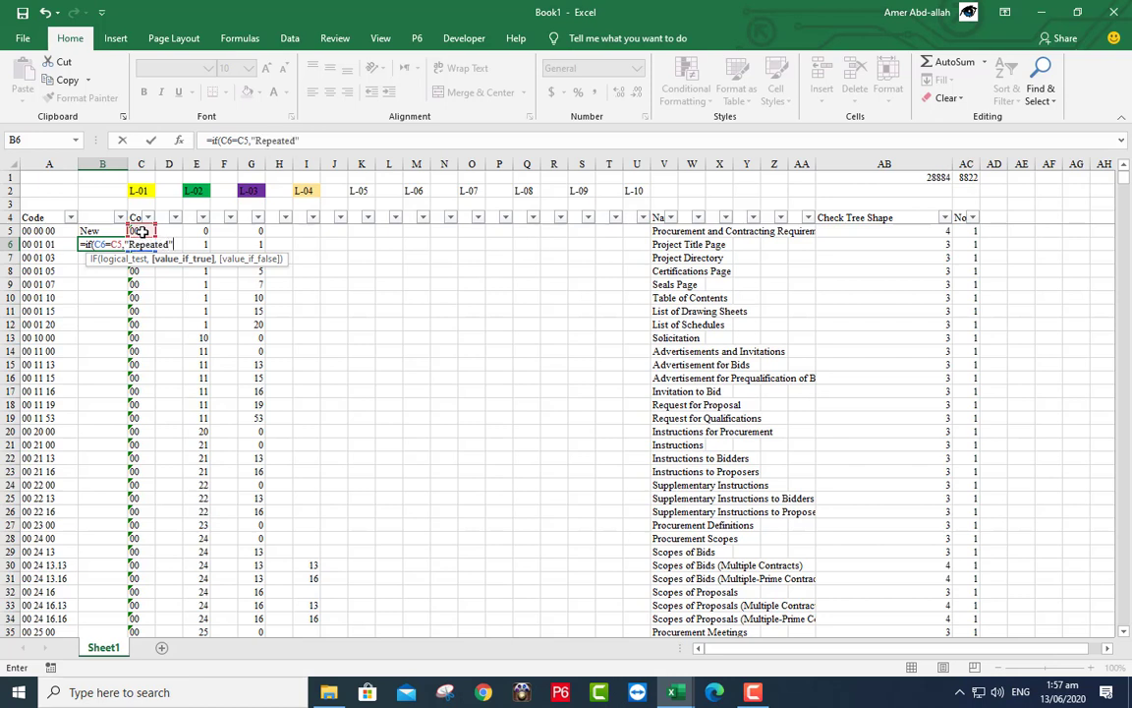
{"action": "type", "text": "\",\"New"}
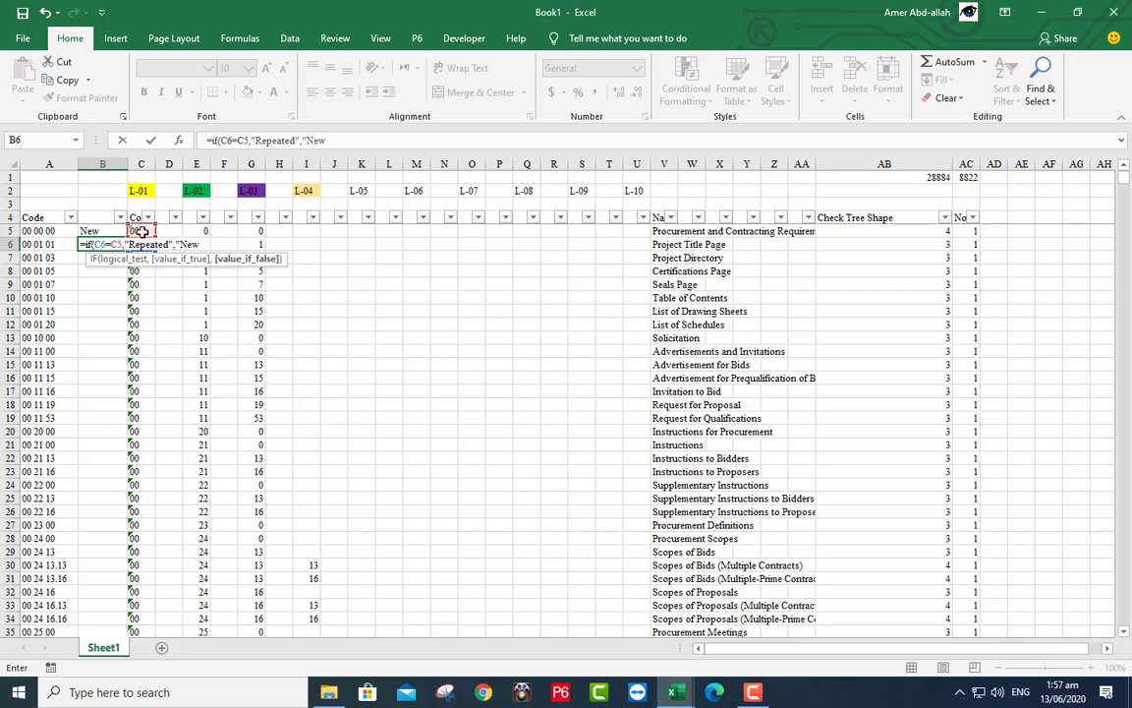
{"action": "type", "text": "\")"}
{"action": "key", "text": "Return"}
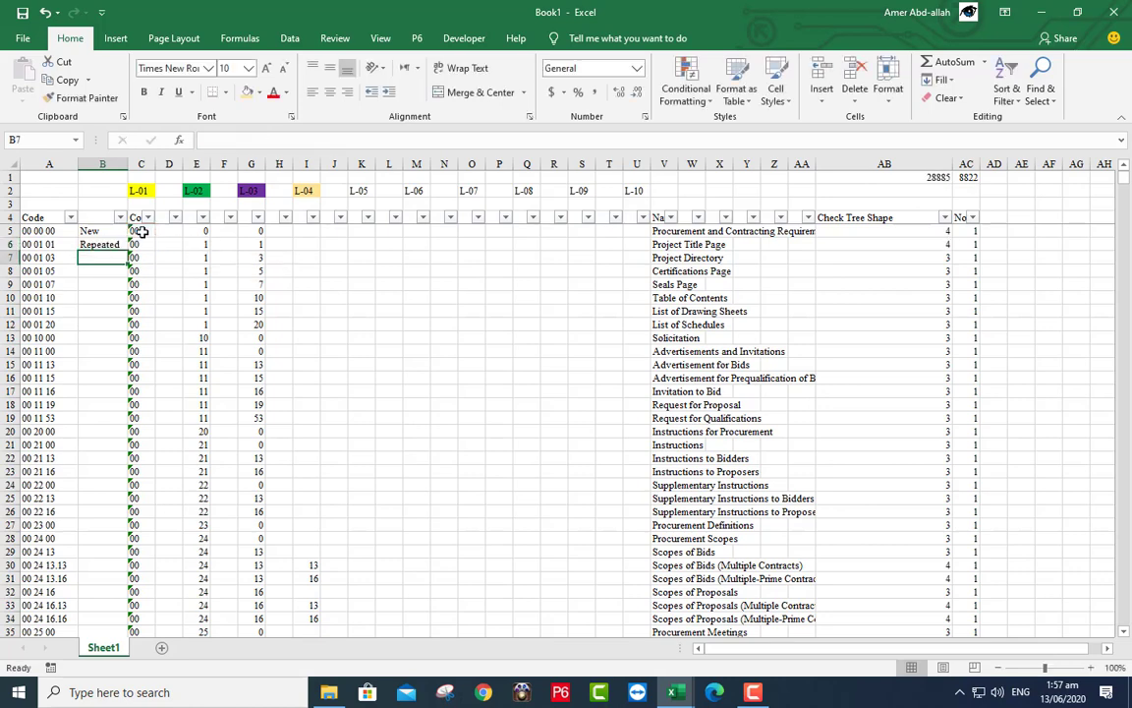
- Copy the B5:B6 check cells into D5, F5 and H5
{"action": "left_click_drag", "start_coordinate": [94, 230], "coordinate": [108, 245]}
{"action": "right_click", "coordinate": [110, 240]}
{"action": "left_click", "coordinate": [144, 265]}
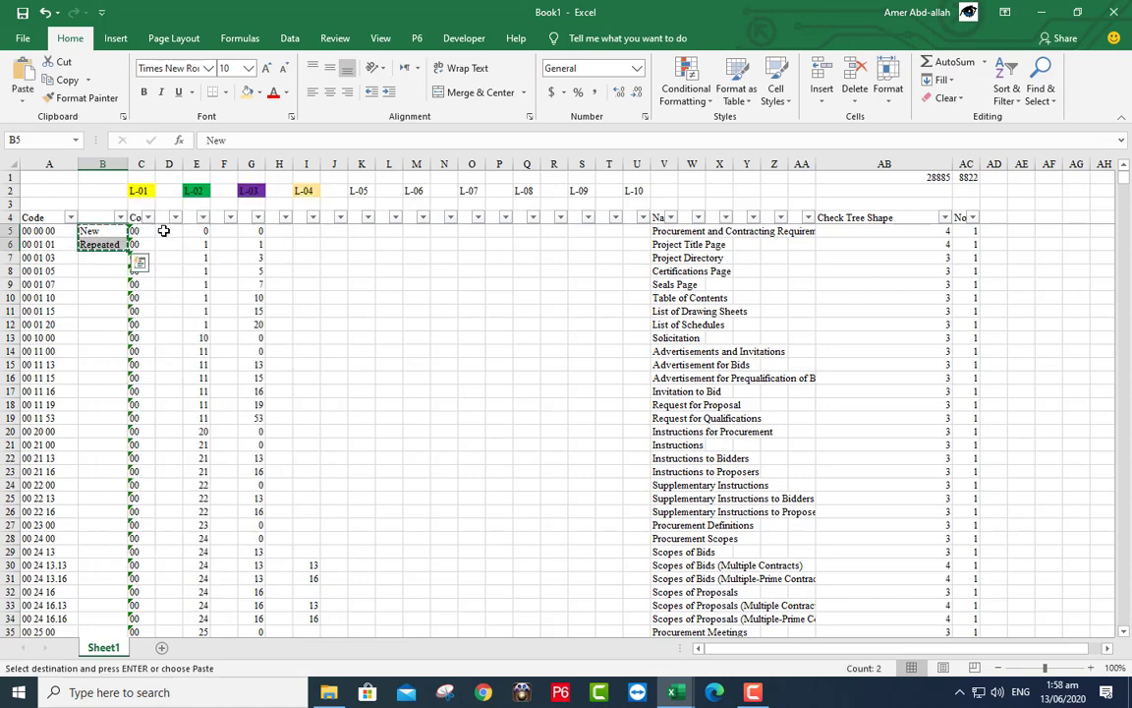
{"action": "right_click", "coordinate": [169, 236]}
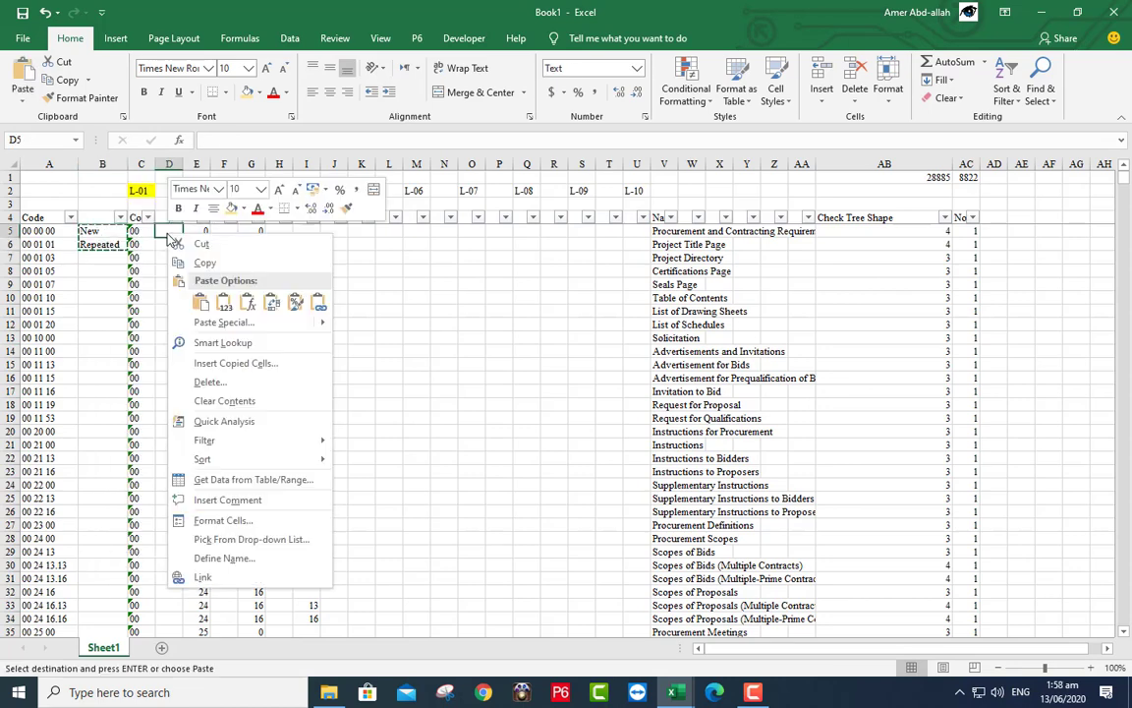
{"action": "left_click", "coordinate": [200, 302]}
{"action": "right_click", "coordinate": [222, 230]}
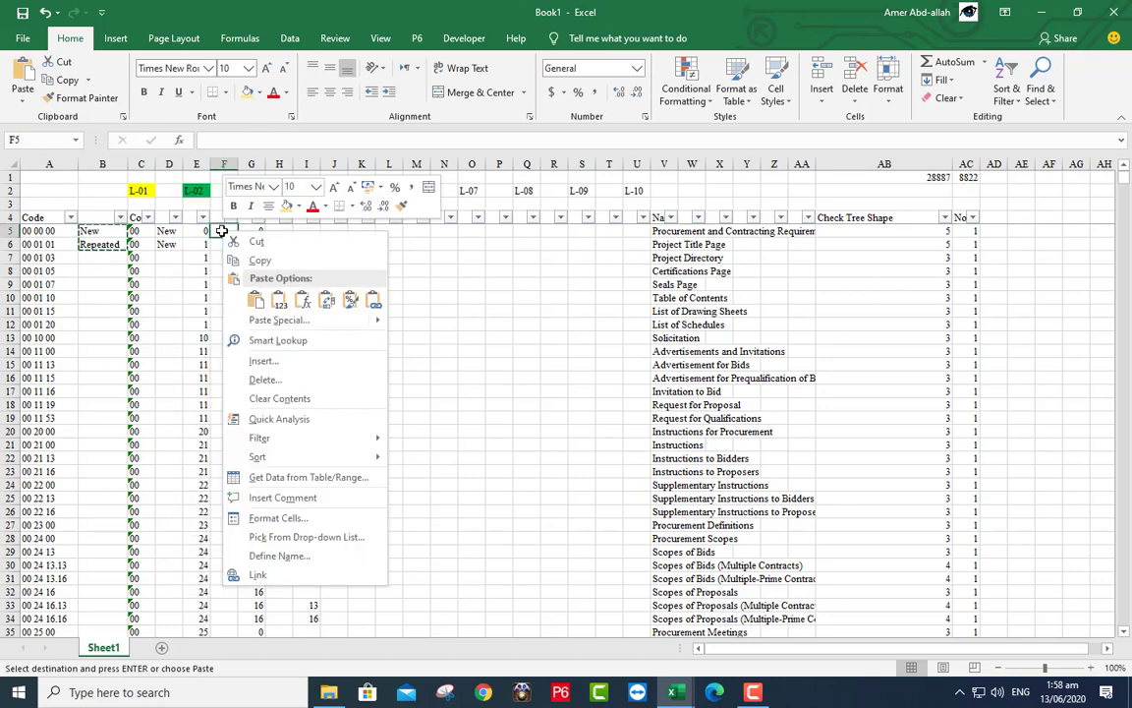
{"action": "left_click", "coordinate": [252, 293]}
{"action": "left_click", "coordinate": [278, 232]}
{"action": "right_click", "coordinate": [278, 231]}
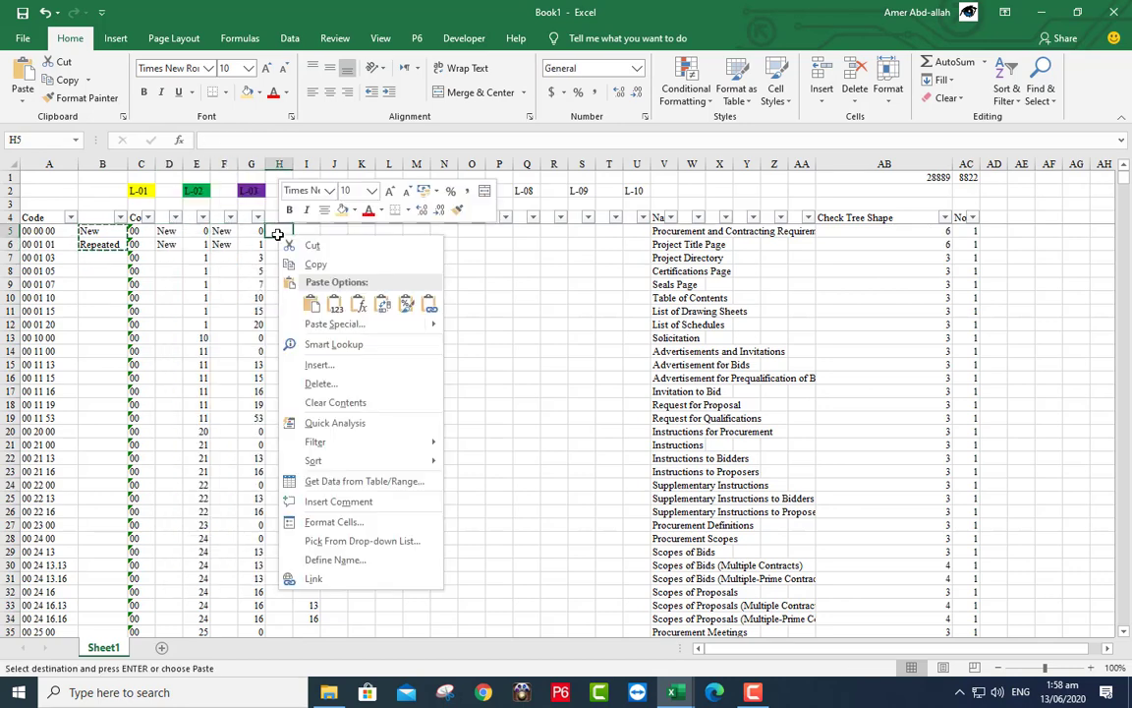
{"action": "left_click", "coordinate": [306, 297]}
- Fill the check formulas in H6, F6, D6 and B6 down their columns
{"action": "left_click", "coordinate": [286, 247]}
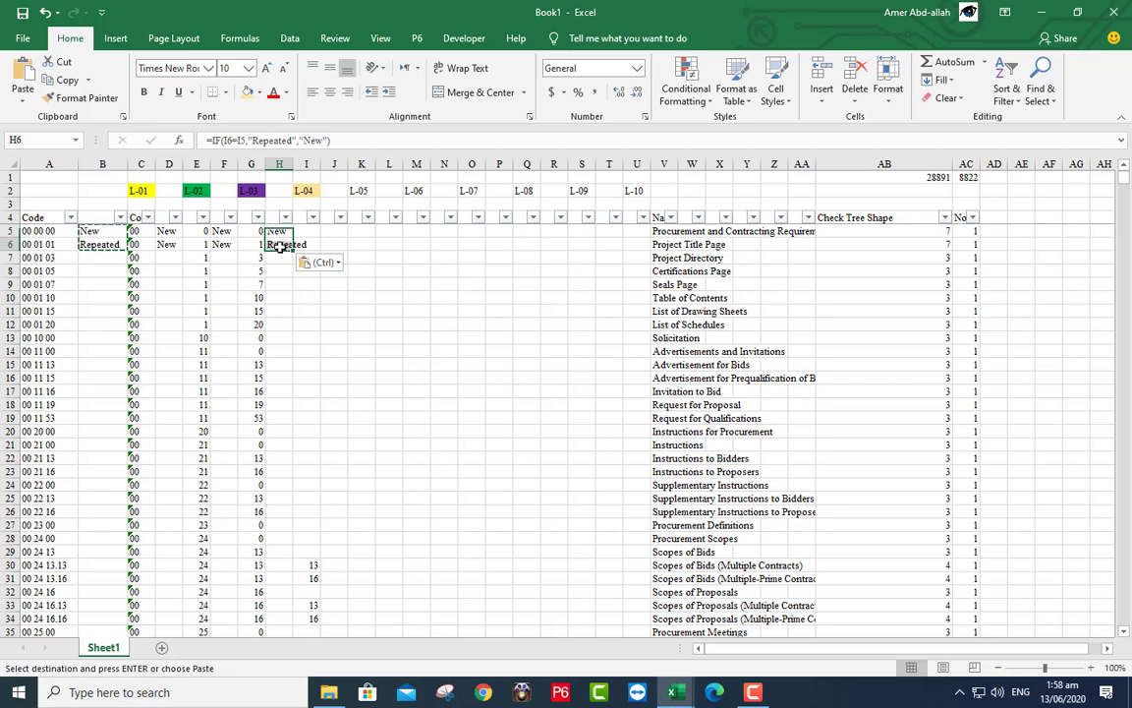
{"action": "double_click", "coordinate": [292, 251]}
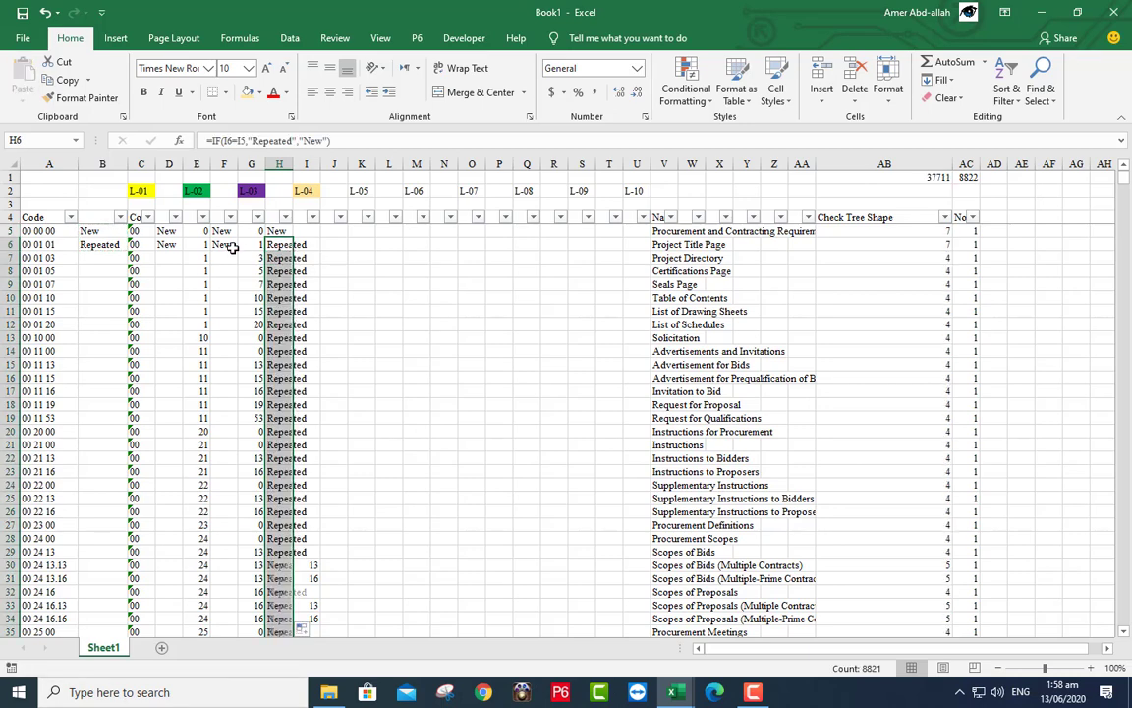
{"action": "left_click", "coordinate": [227, 245]}
{"action": "double_click", "coordinate": [236, 253]}
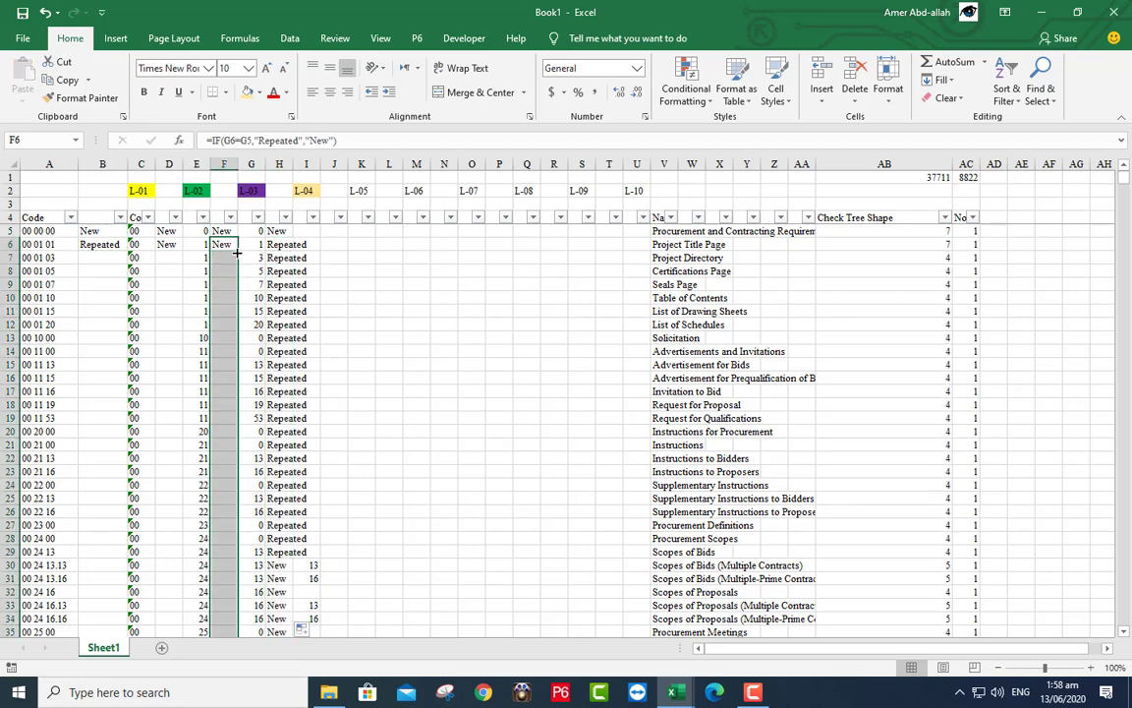
{"action": "left_click", "coordinate": [169, 244]}
{"action": "double_click", "coordinate": [183, 251]}
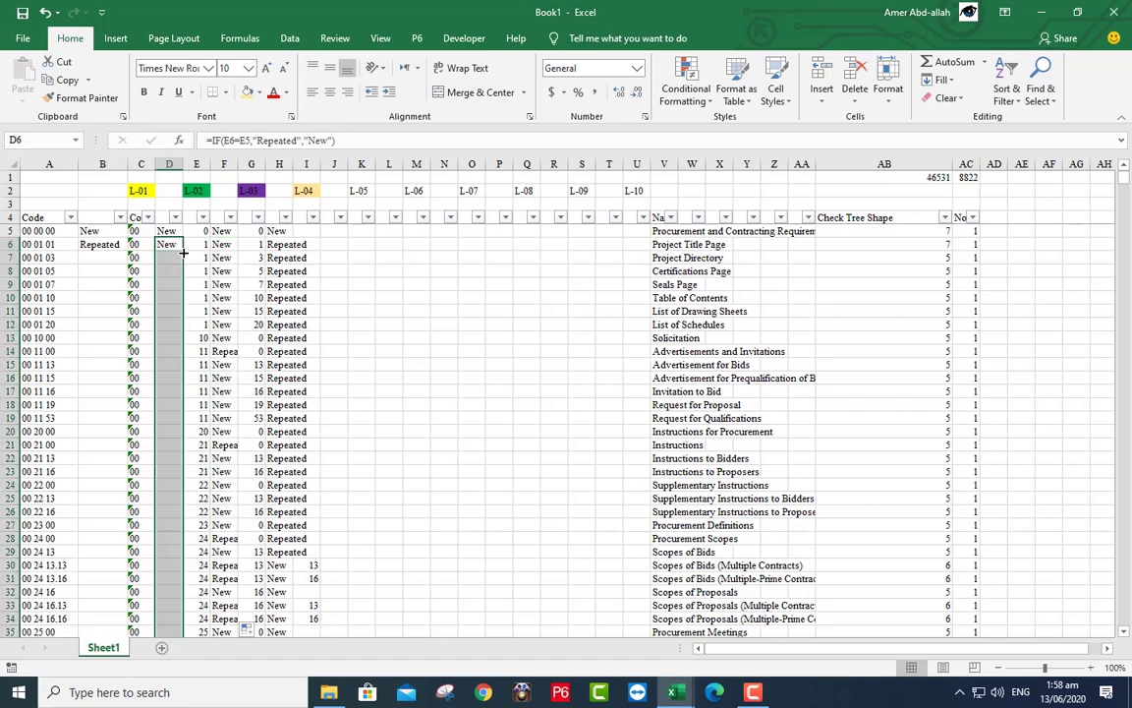
{"action": "left_click", "coordinate": [109, 244]}
{"action": "double_click", "coordinate": [127, 252]}
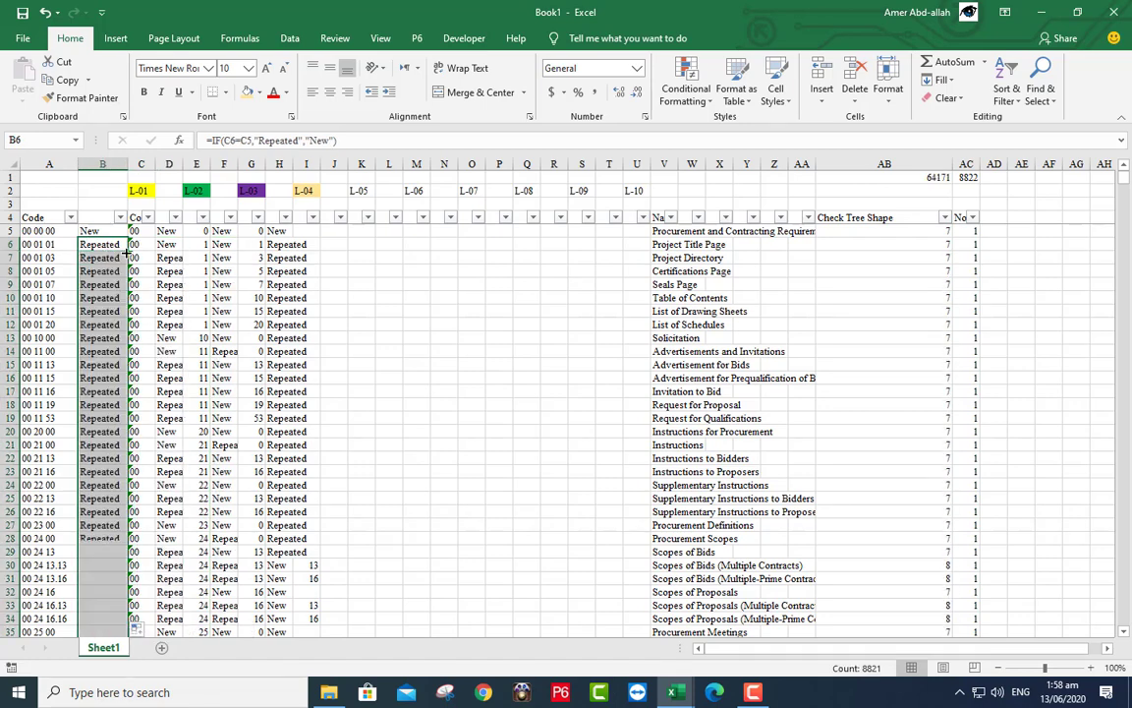
{"action": "left_click", "coordinate": [114, 247]}
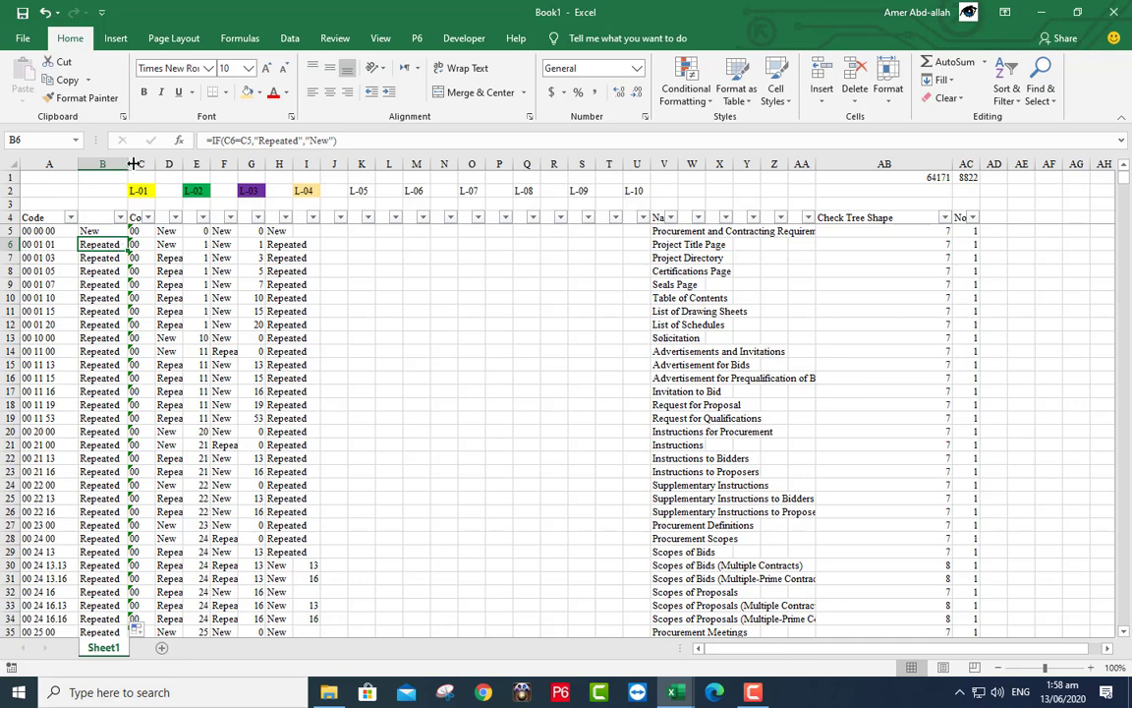
- Filter column B to Repeated, clear those entries, then show all rows again
{"action": "left_click", "coordinate": [119, 217]}
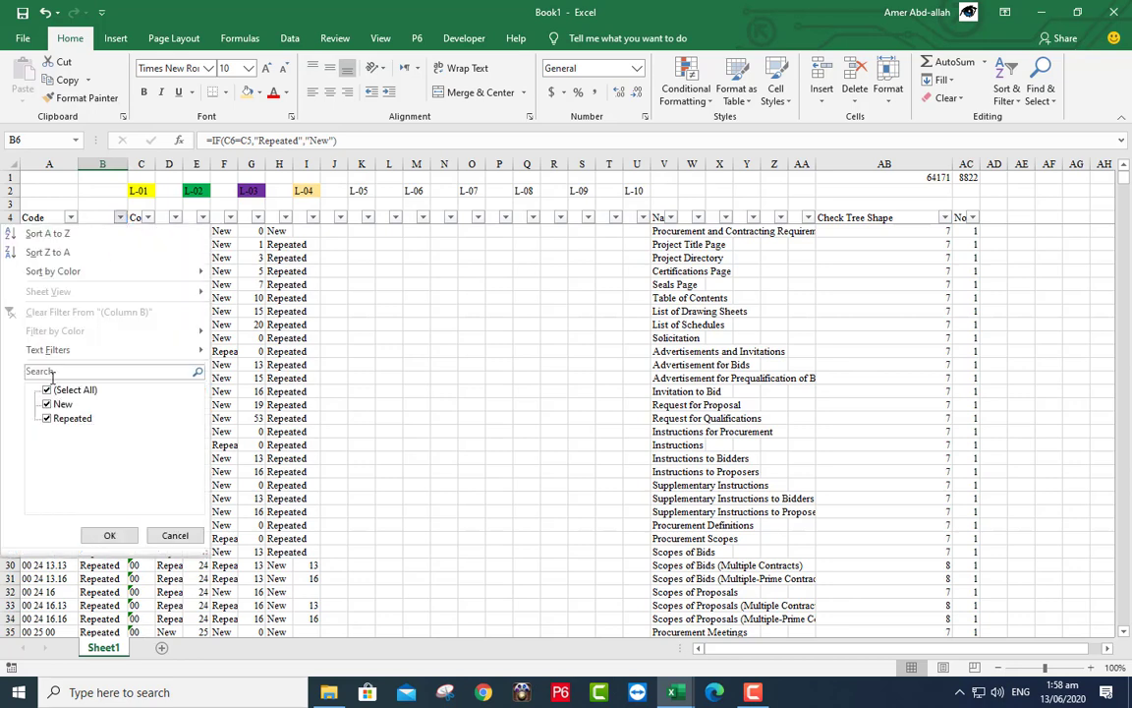
{"action": "left_click", "coordinate": [111, 534]}
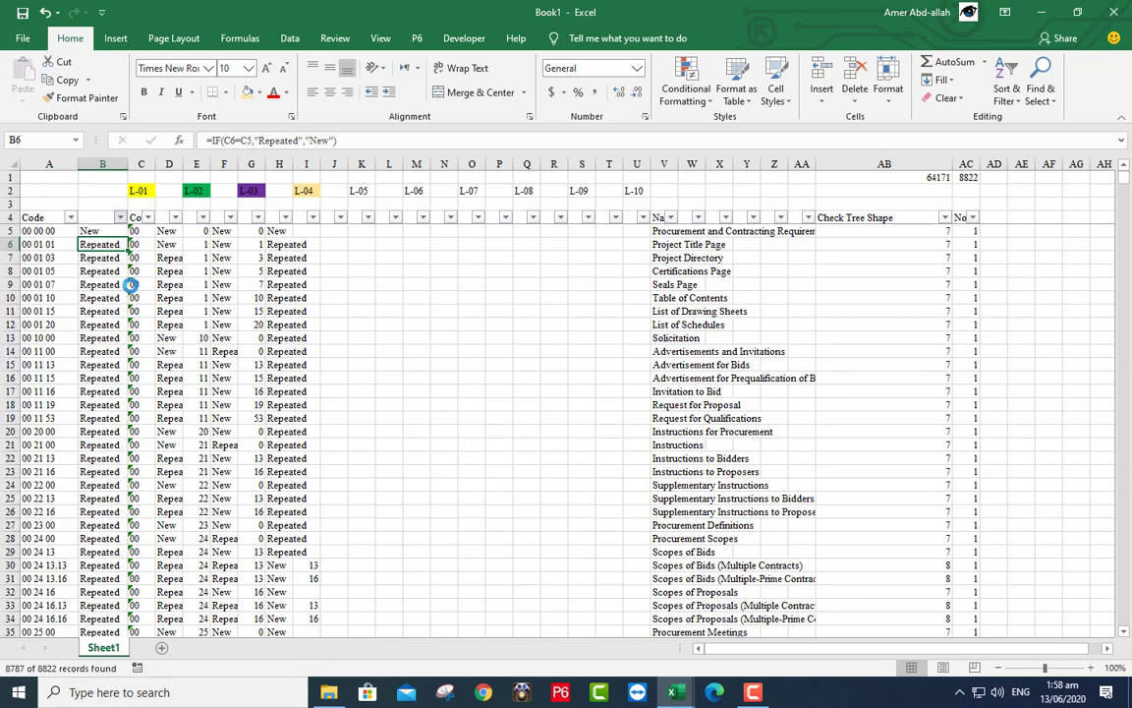
{"action": "left_click_drag", "start_coordinate": [105, 165], "coordinate": [132, 165]}
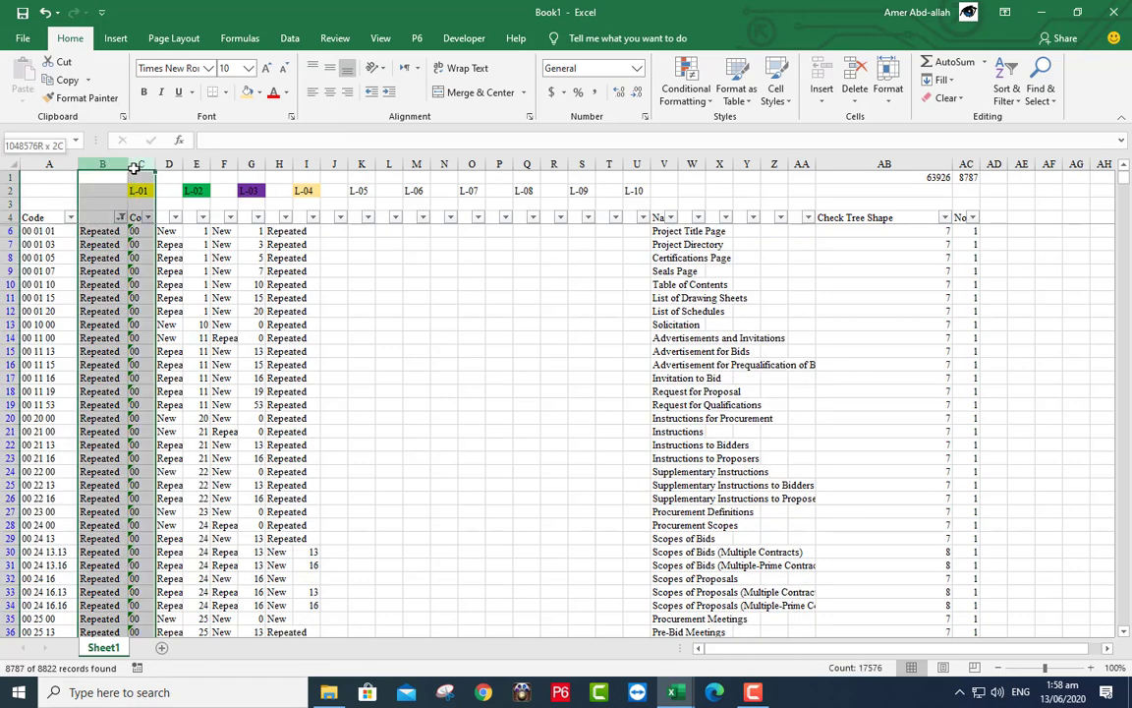
{"action": "right_click", "coordinate": [122, 208]}
{"action": "left_click", "coordinate": [179, 337]}
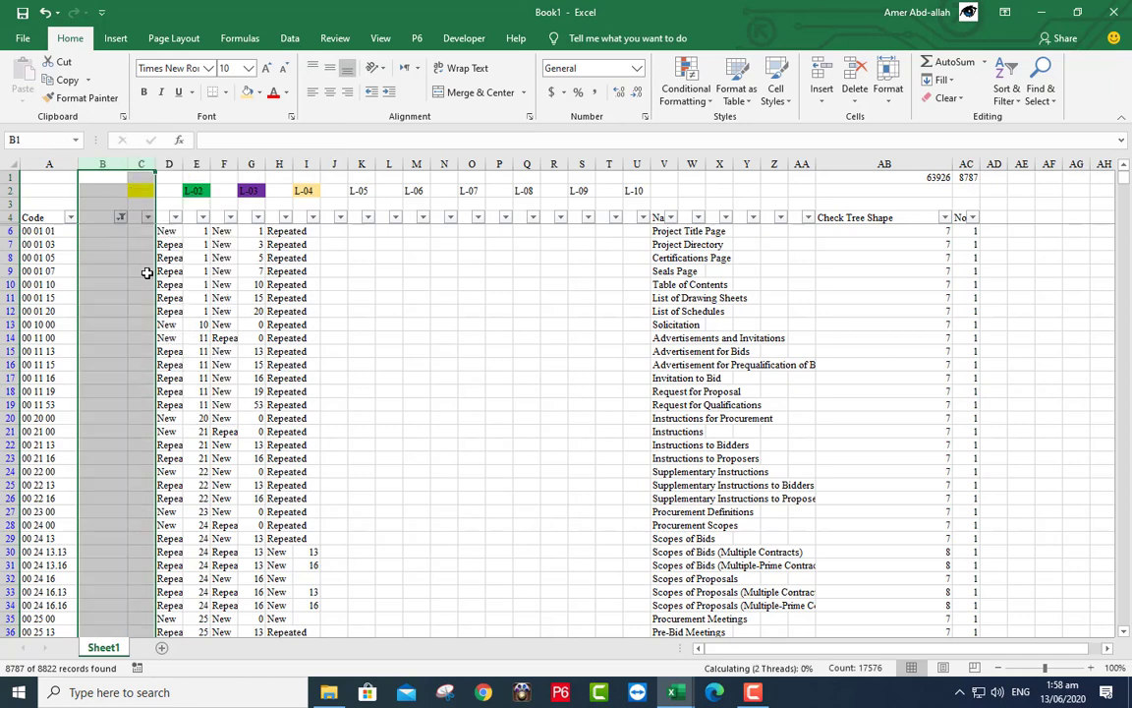
{"action": "left_click", "coordinate": [122, 217]}
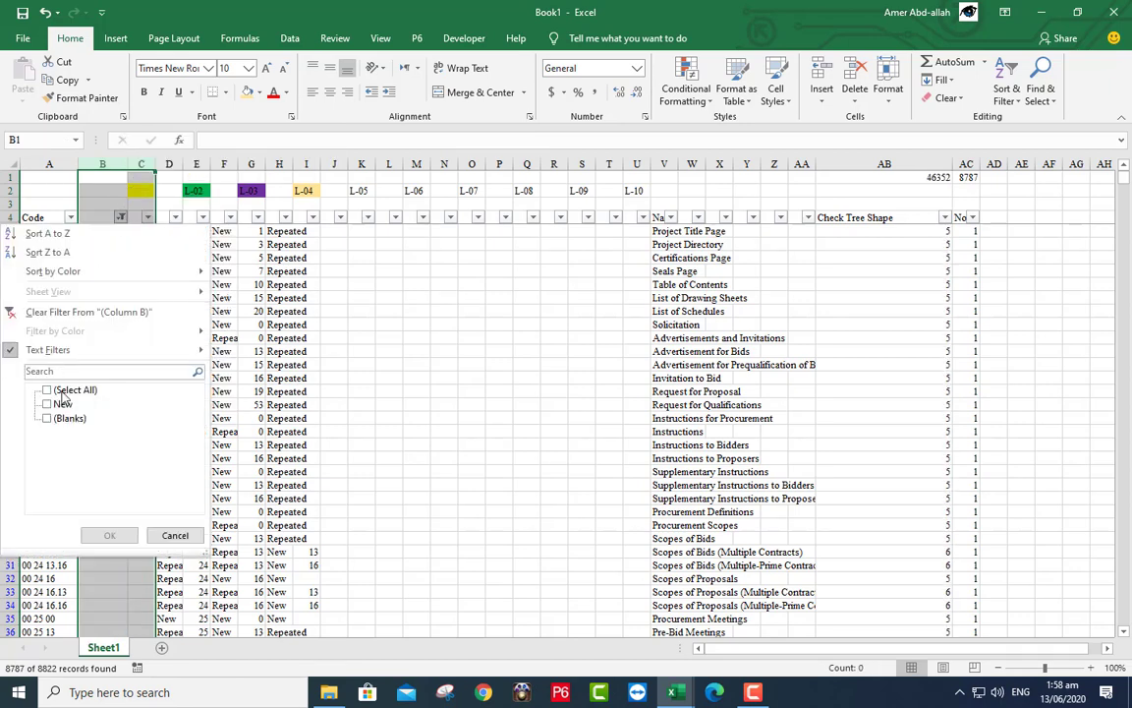
{"action": "left_click", "coordinate": [62, 391]}
{"action": "left_click", "coordinate": [111, 534]}
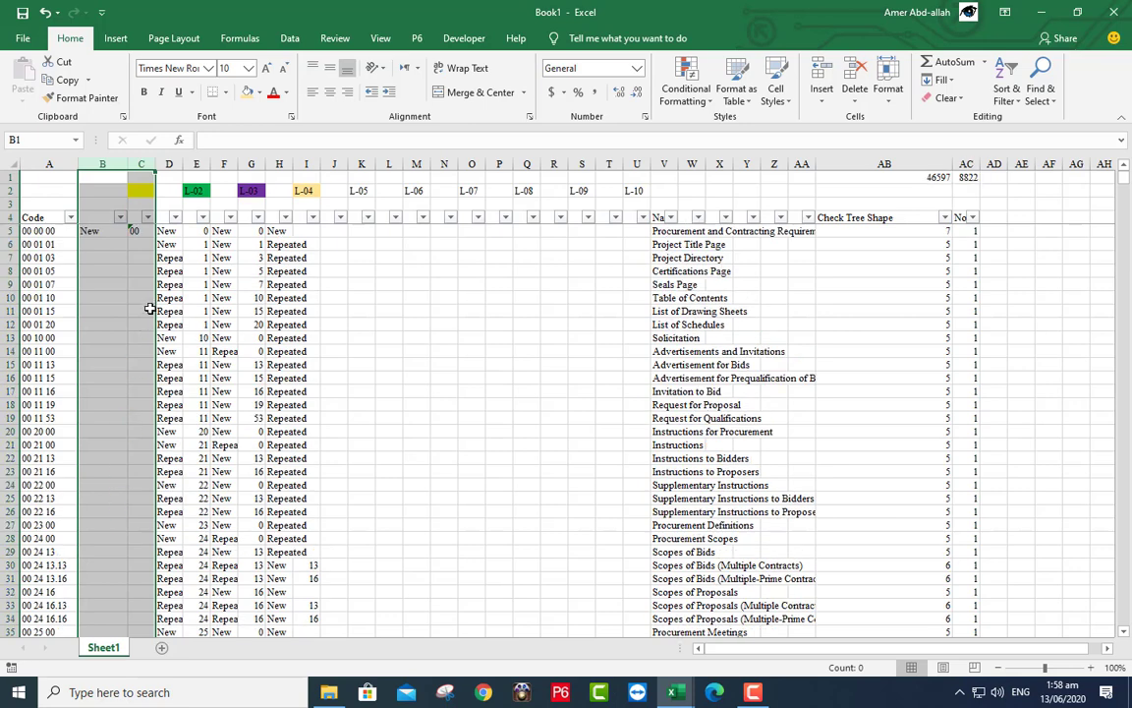
- Filter column D to Repeated, clear those entries, then reset the filter to all
{"action": "left_click", "coordinate": [174, 218]}
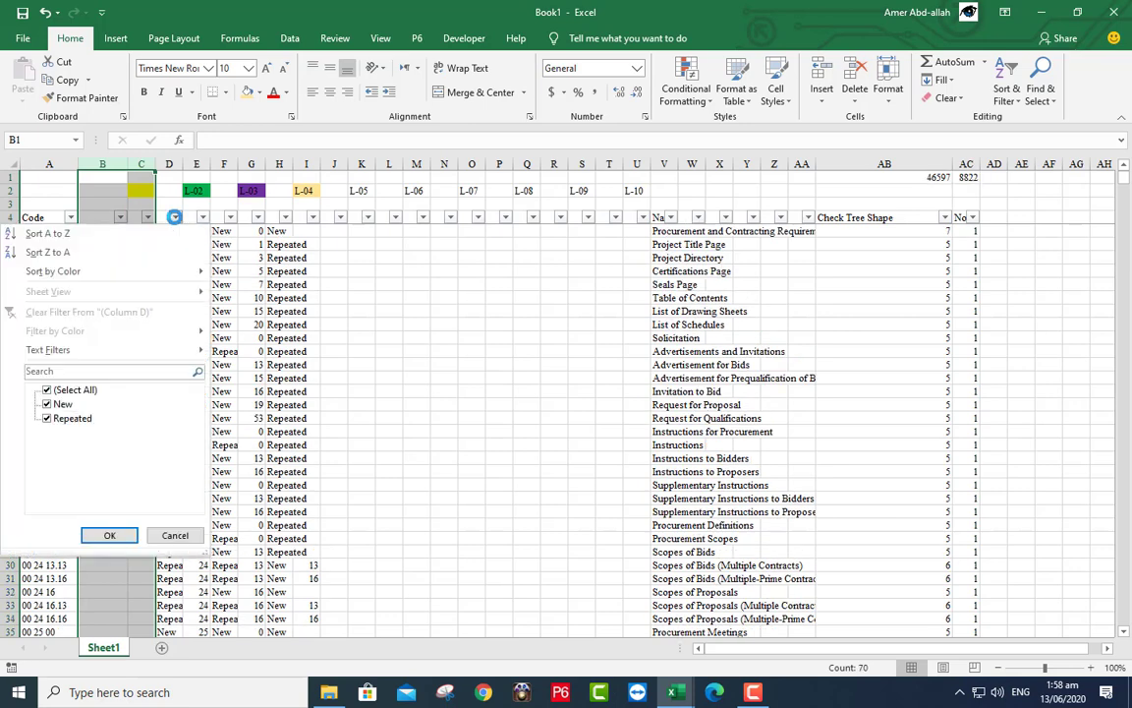
{"action": "left_click", "coordinate": [66, 405]}
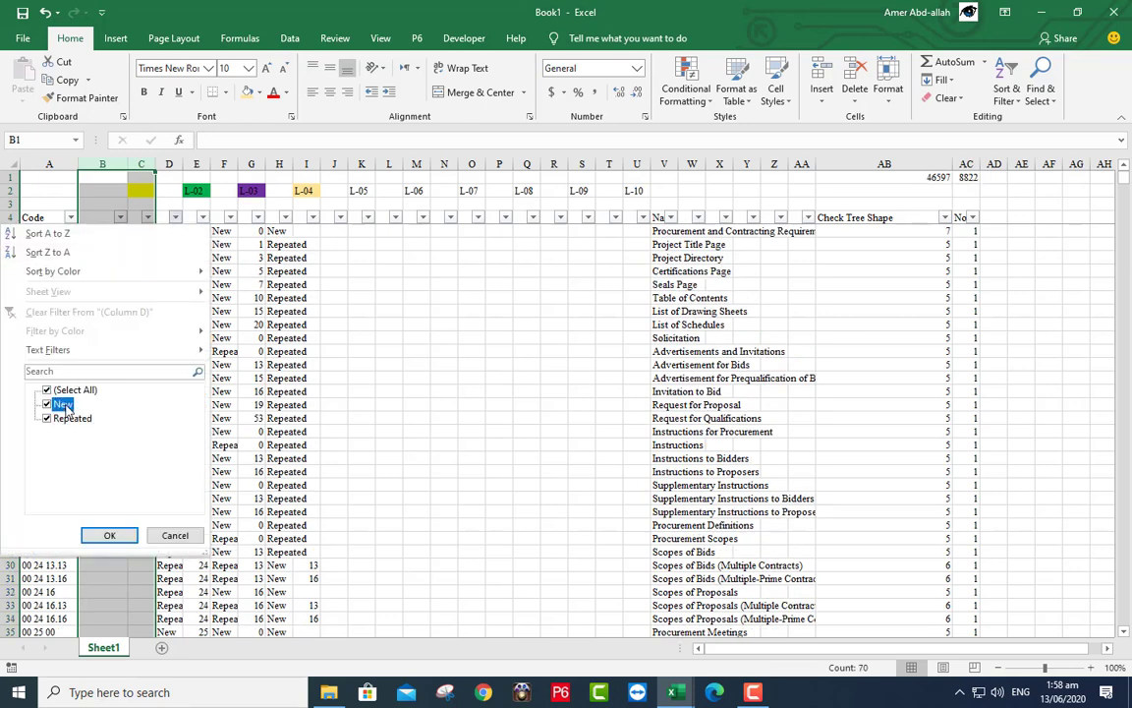
{"action": "left_click", "coordinate": [109, 533]}
{"action": "left_click", "coordinate": [169, 163]}
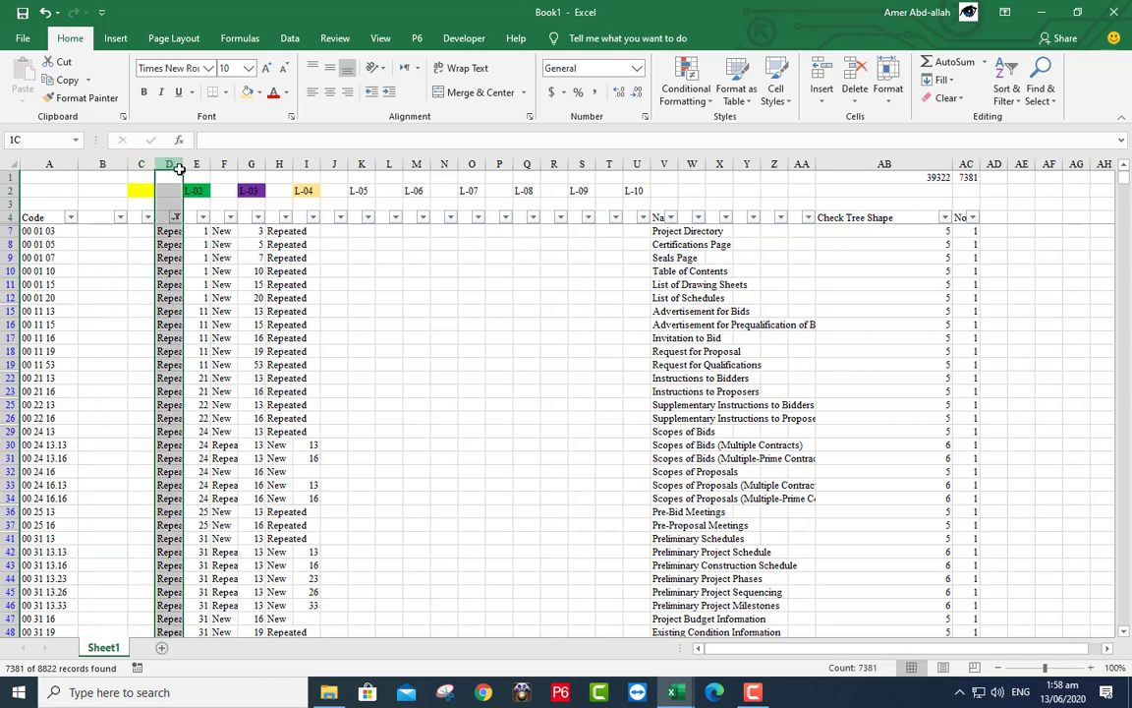
{"action": "right_click", "coordinate": [169, 163]}
{"action": "left_click", "coordinate": [225, 333]}
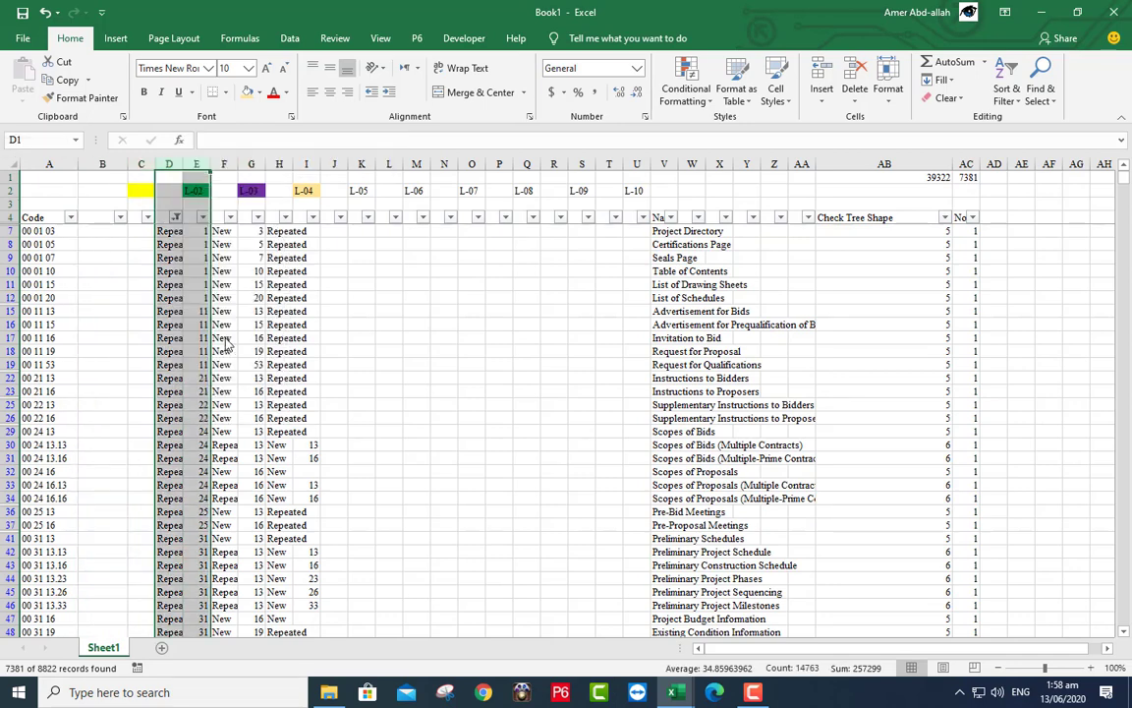
{"action": "left_click", "coordinate": [176, 217]}
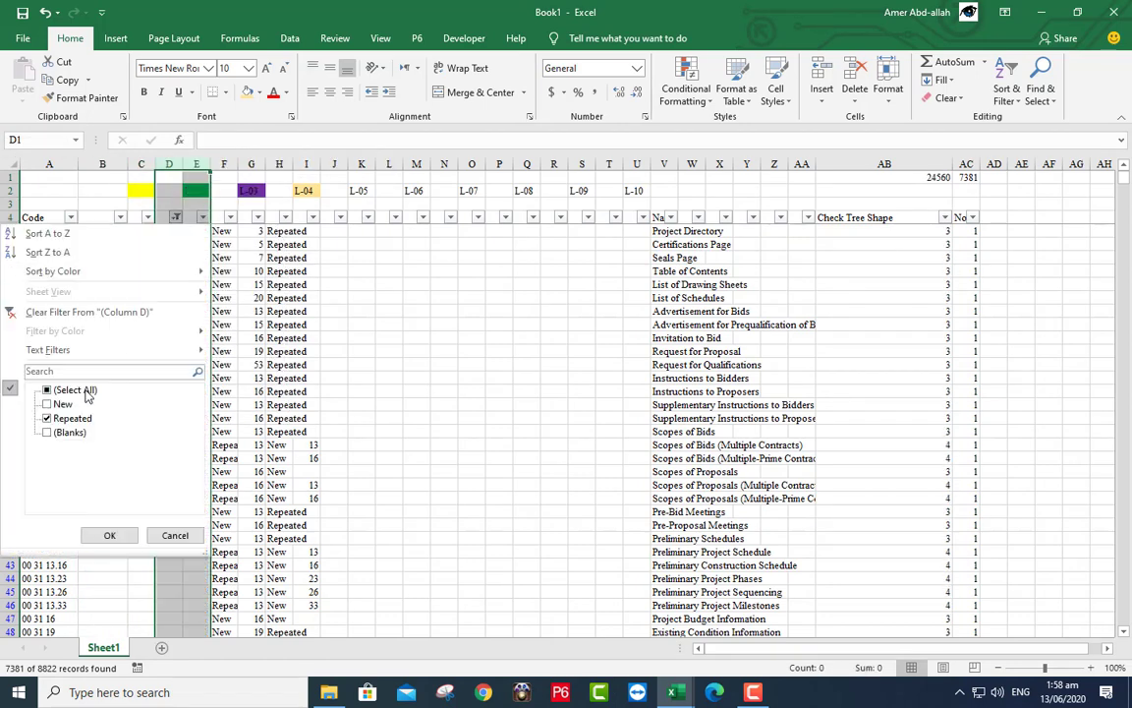
{"action": "left_click", "coordinate": [86, 391]}
{"action": "left_click", "coordinate": [113, 536]}
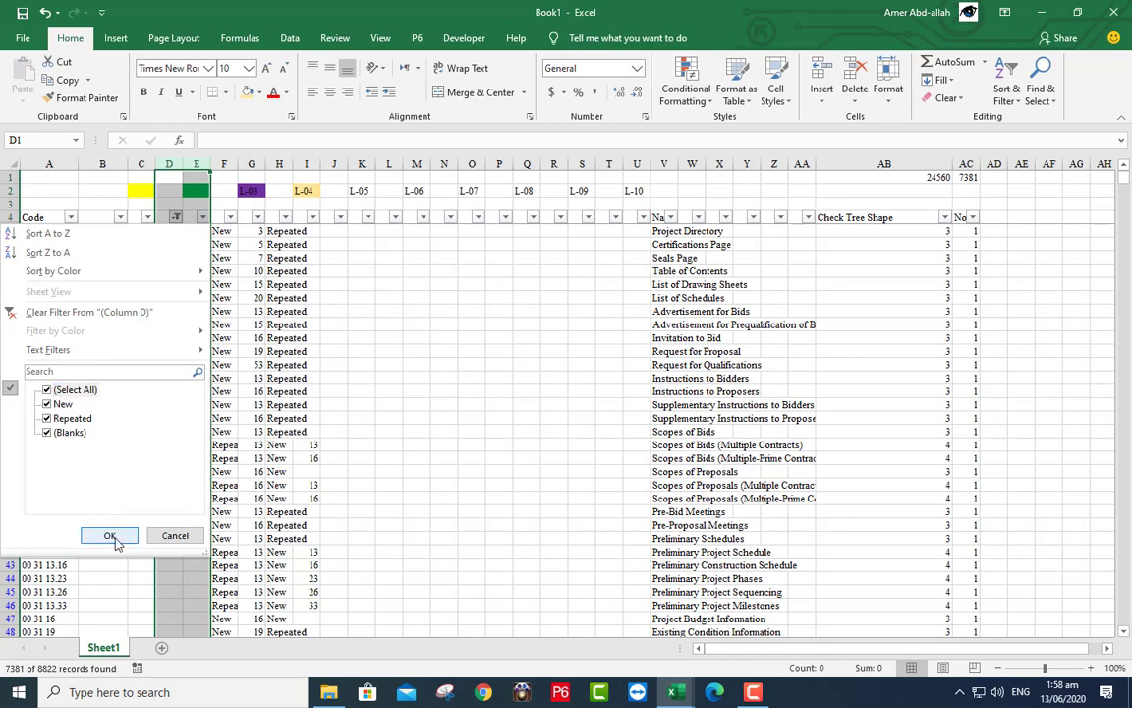
- Filter column F to Repeated, clear those entries, then reset the filter to all
{"action": "left_click", "coordinate": [228, 218]}
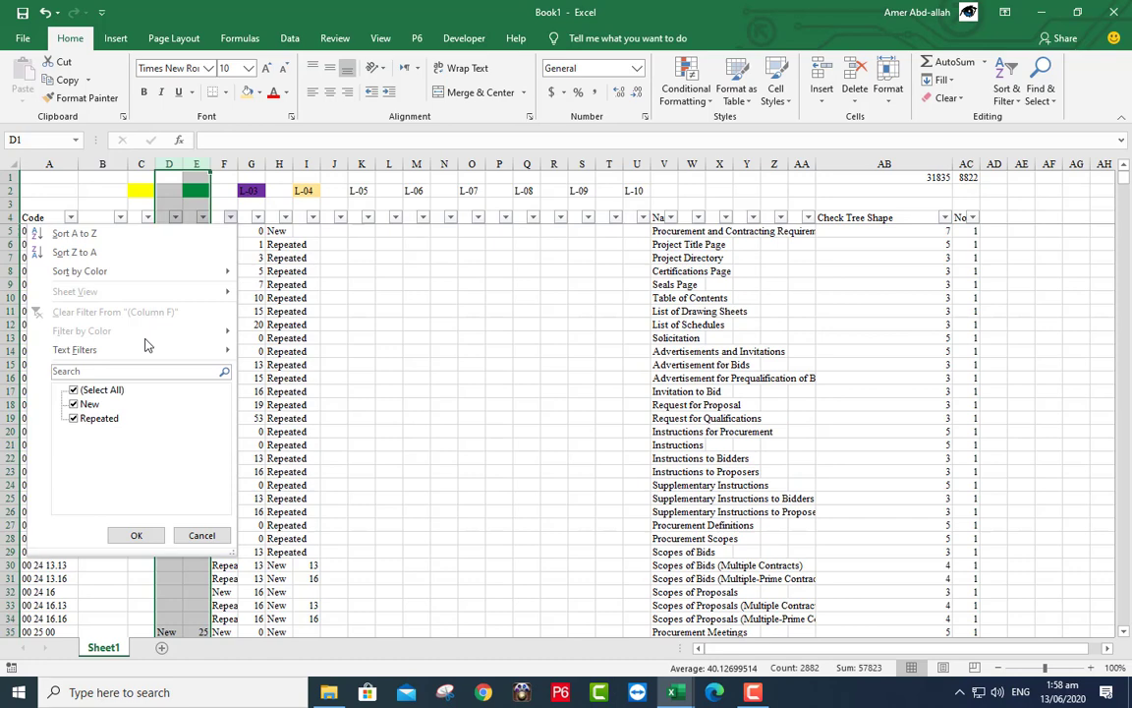
{"action": "left_click", "coordinate": [94, 405]}
{"action": "left_click", "coordinate": [133, 534]}
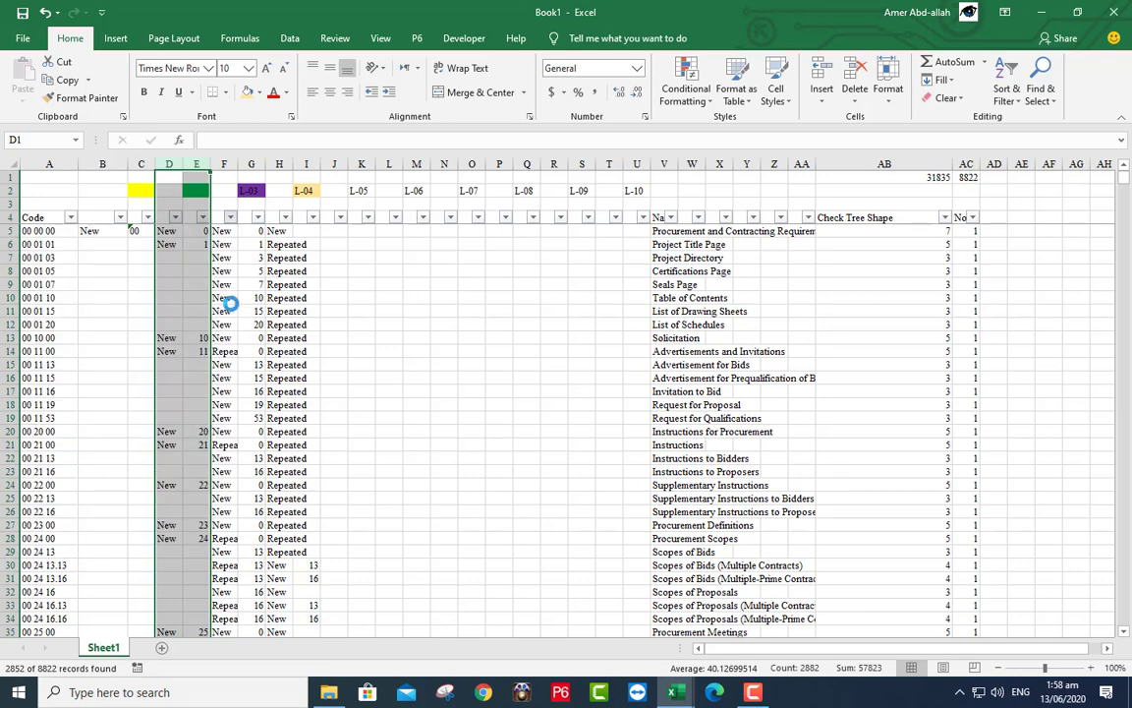
{"action": "left_click_drag", "start_coordinate": [224, 159], "coordinate": [251, 161]}
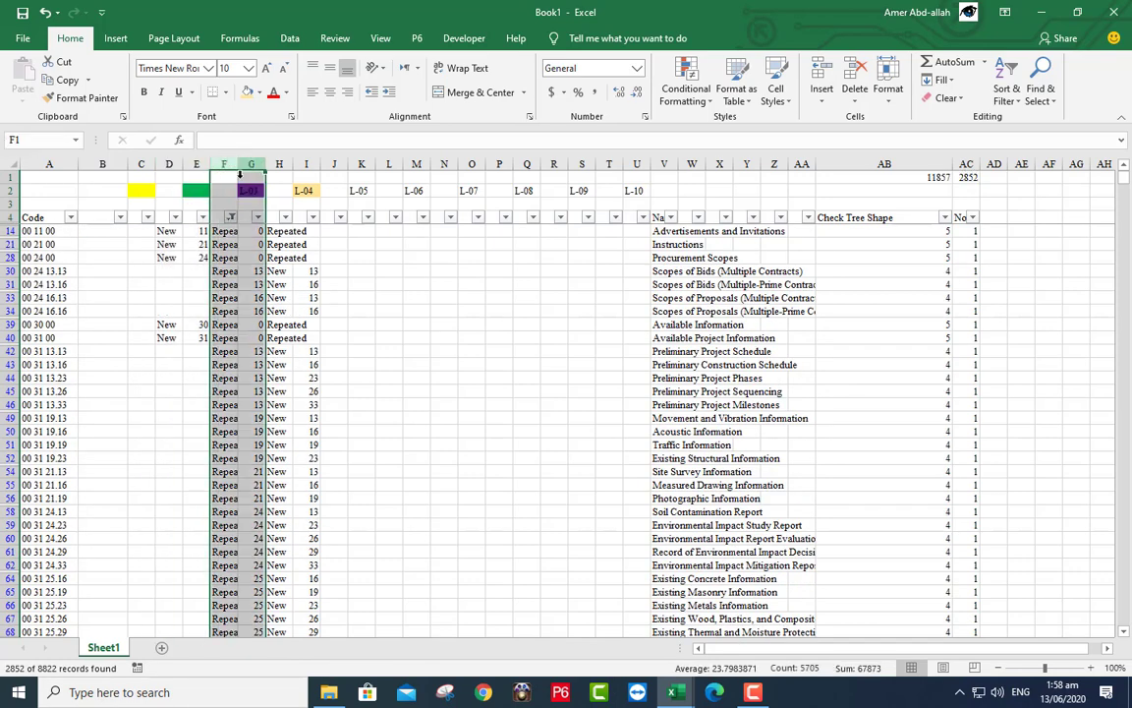
{"action": "right_click", "coordinate": [226, 203]}
{"action": "left_click", "coordinate": [251, 425]}
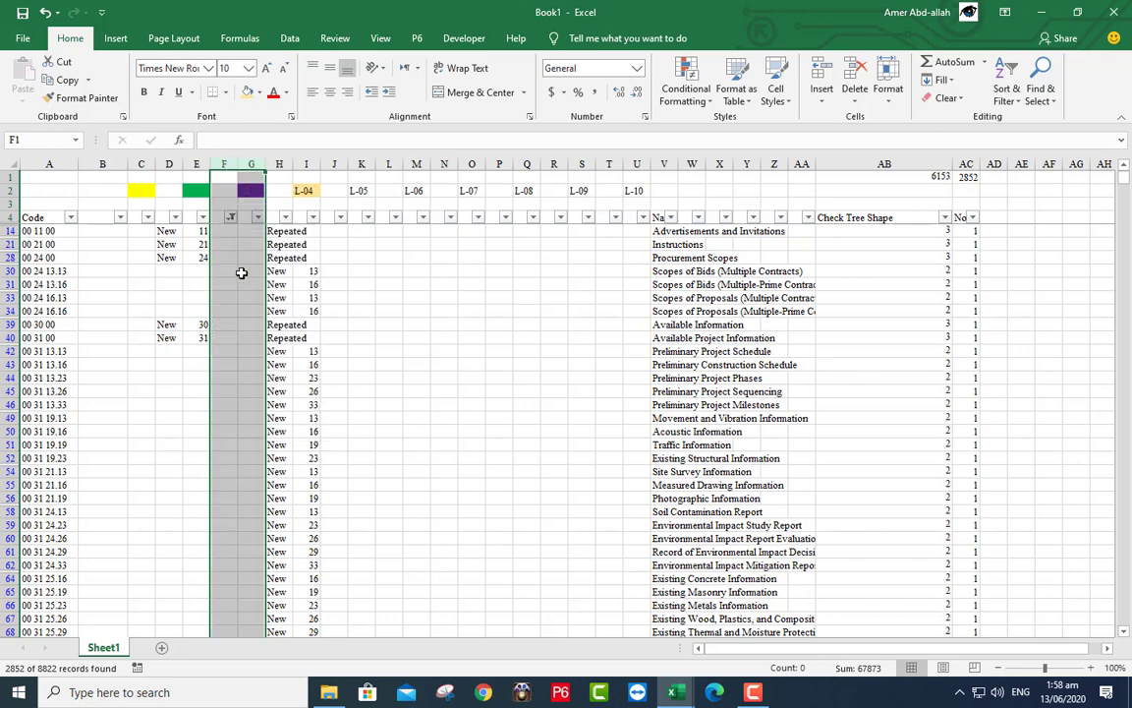
{"action": "left_click", "coordinate": [233, 217]}
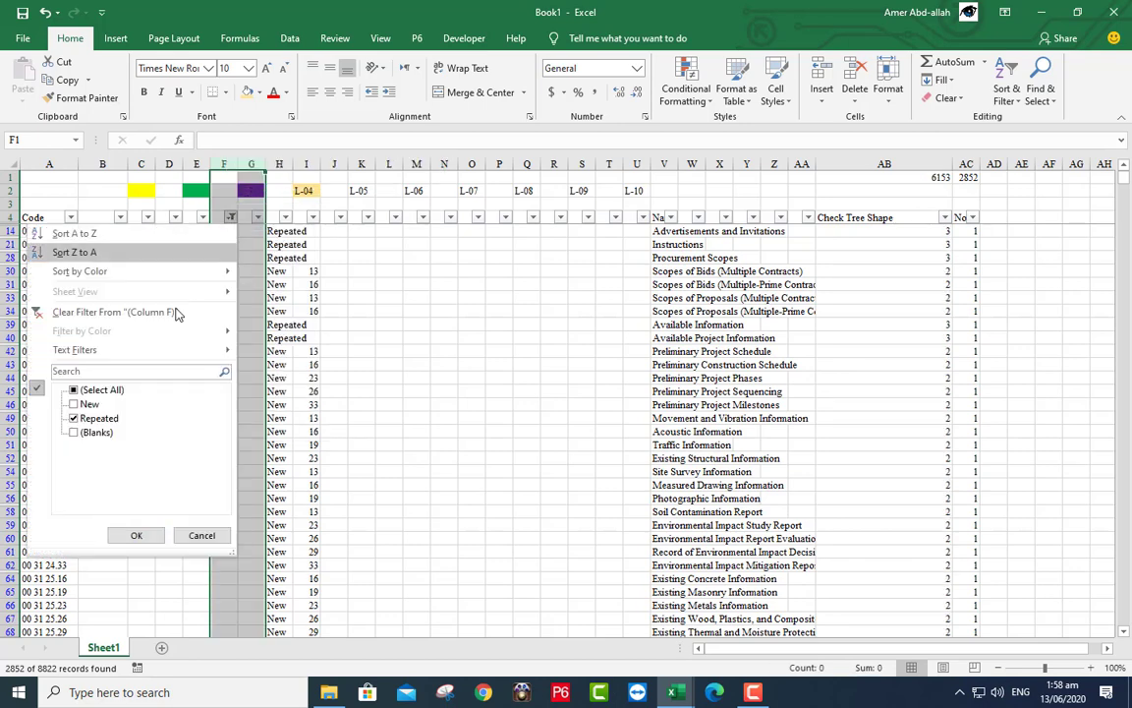
{"action": "left_click", "coordinate": [106, 390]}
{"action": "left_click", "coordinate": [139, 534]}
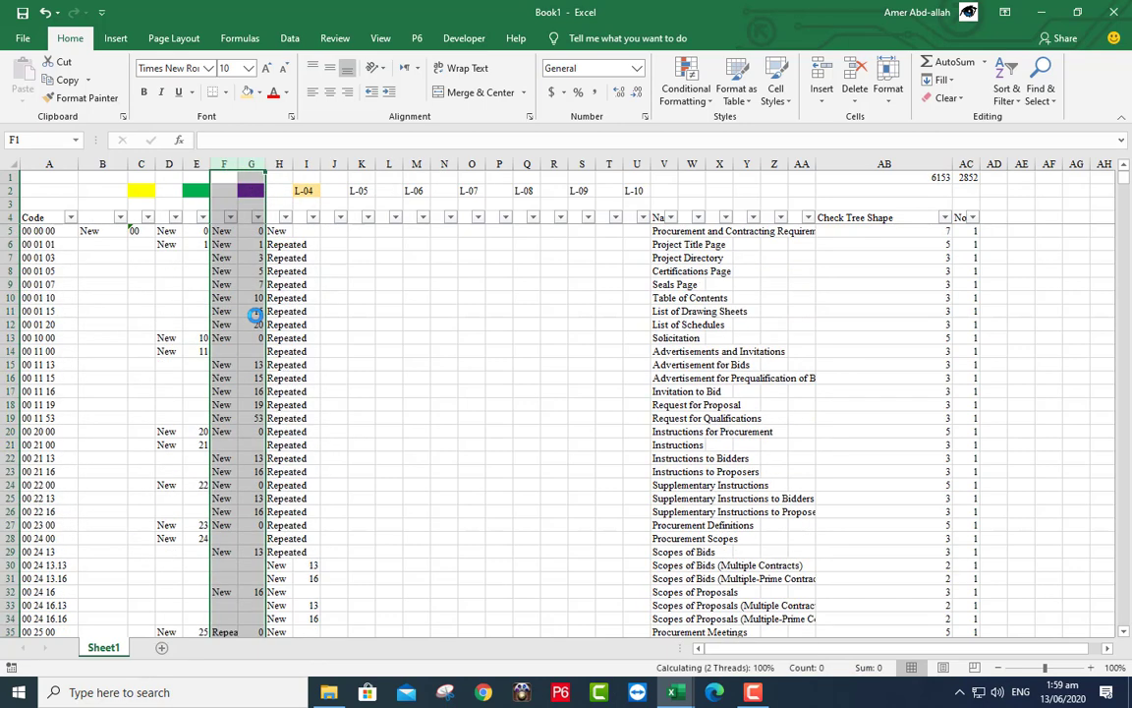
- Filter column H to Repeated, clear those entries, then reset the filter to all
{"action": "left_click", "coordinate": [284, 218]}
{"action": "left_click", "coordinate": [139, 405]}
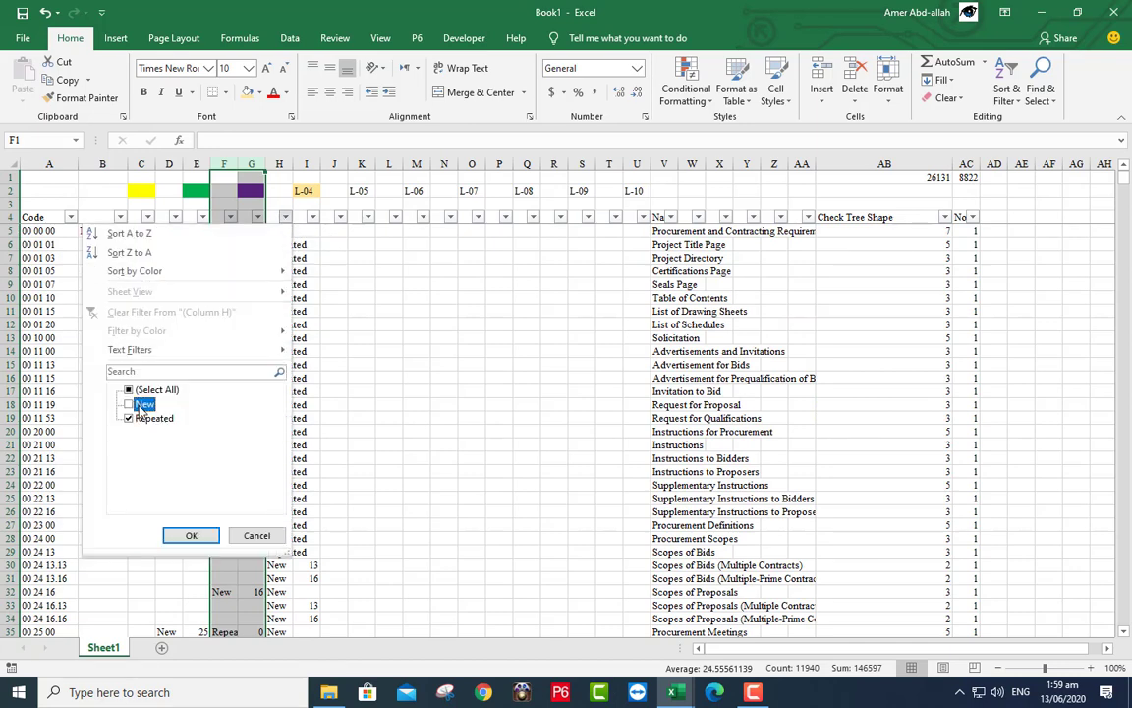
{"action": "left_click", "coordinate": [190, 535]}
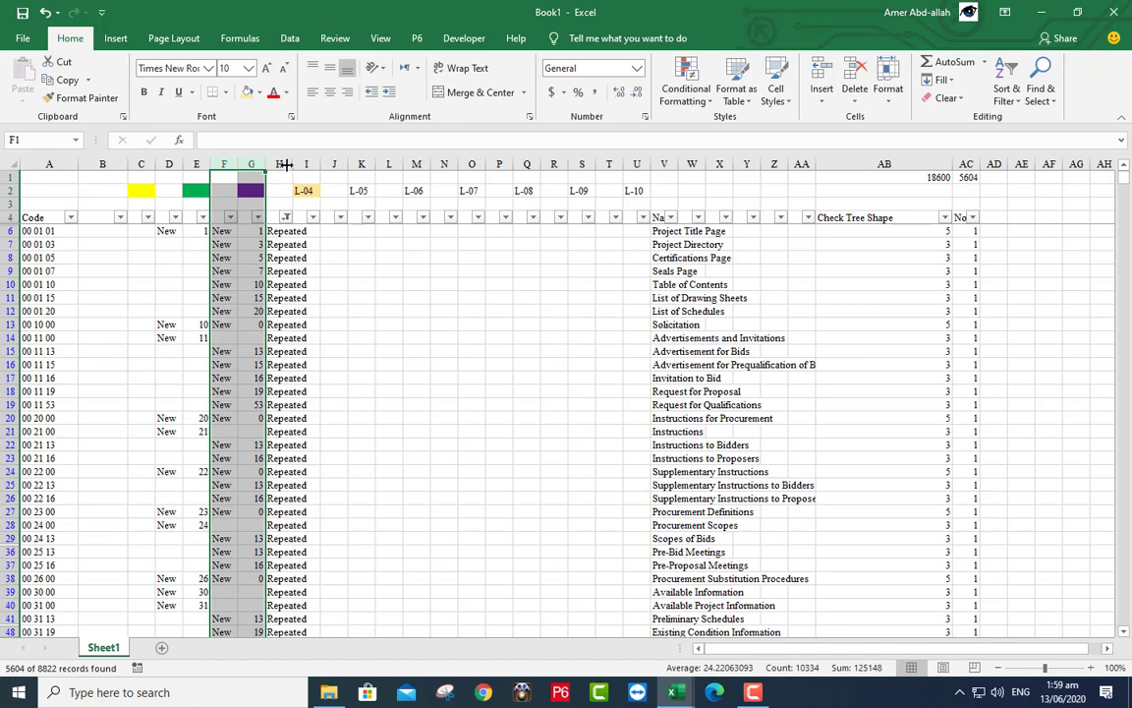
{"action": "left_click_drag", "start_coordinate": [285, 162], "coordinate": [294, 164]}
{"action": "right_click", "coordinate": [294, 164]}
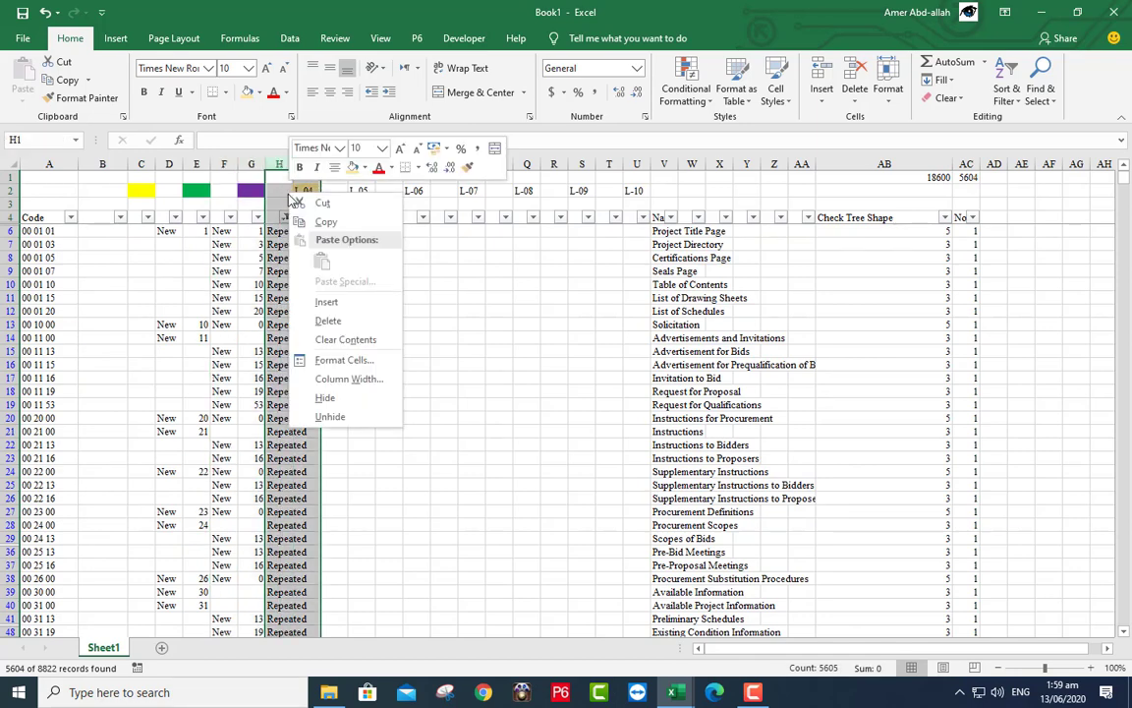
{"action": "left_click", "coordinate": [304, 301]}
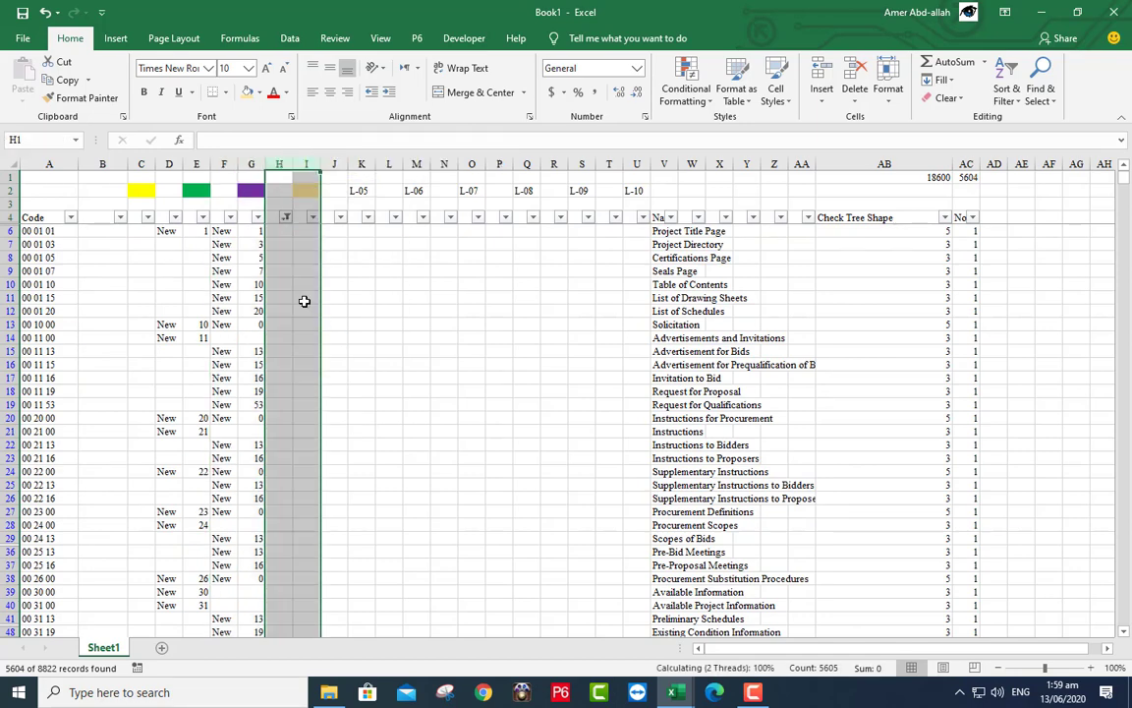
{"action": "left_click", "coordinate": [285, 217]}
{"action": "left_click", "coordinate": [150, 389]}
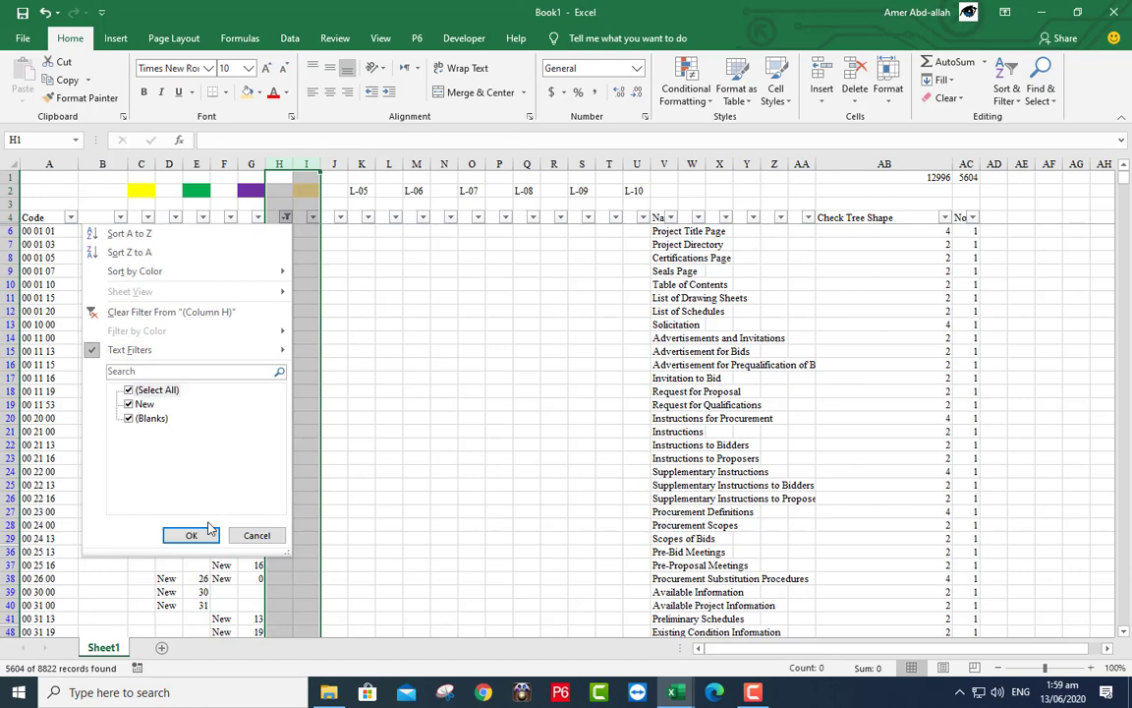
{"action": "left_click", "coordinate": [192, 535]}
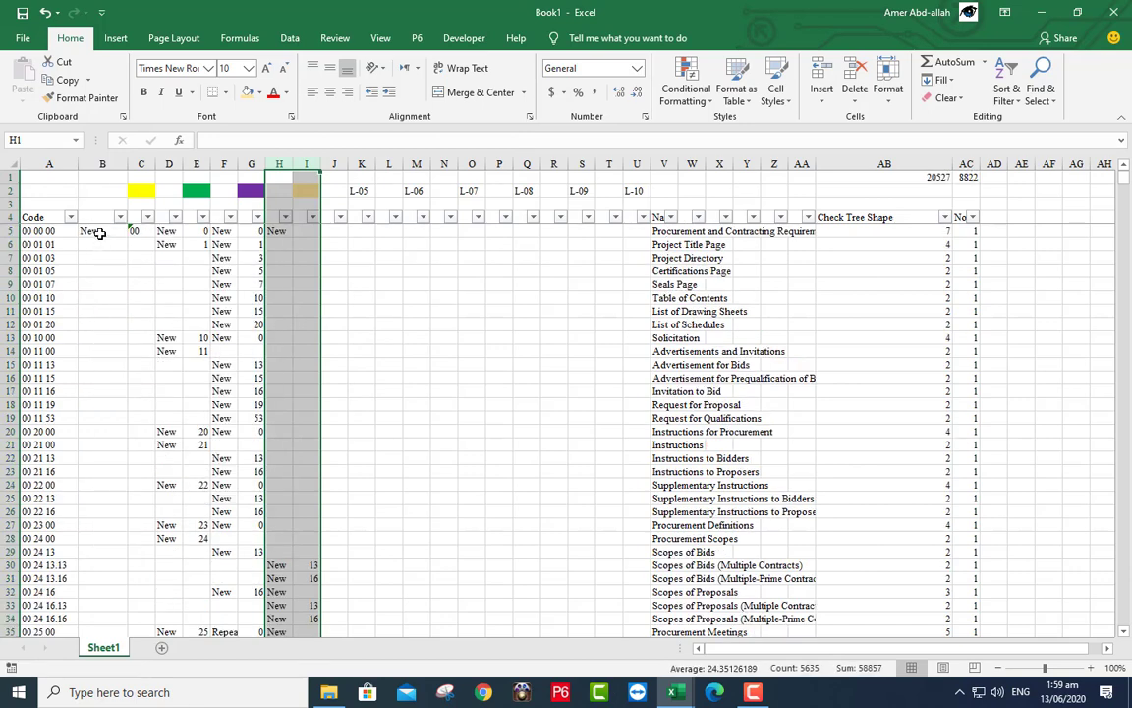
{"action": "left_click", "coordinate": [108, 166]}
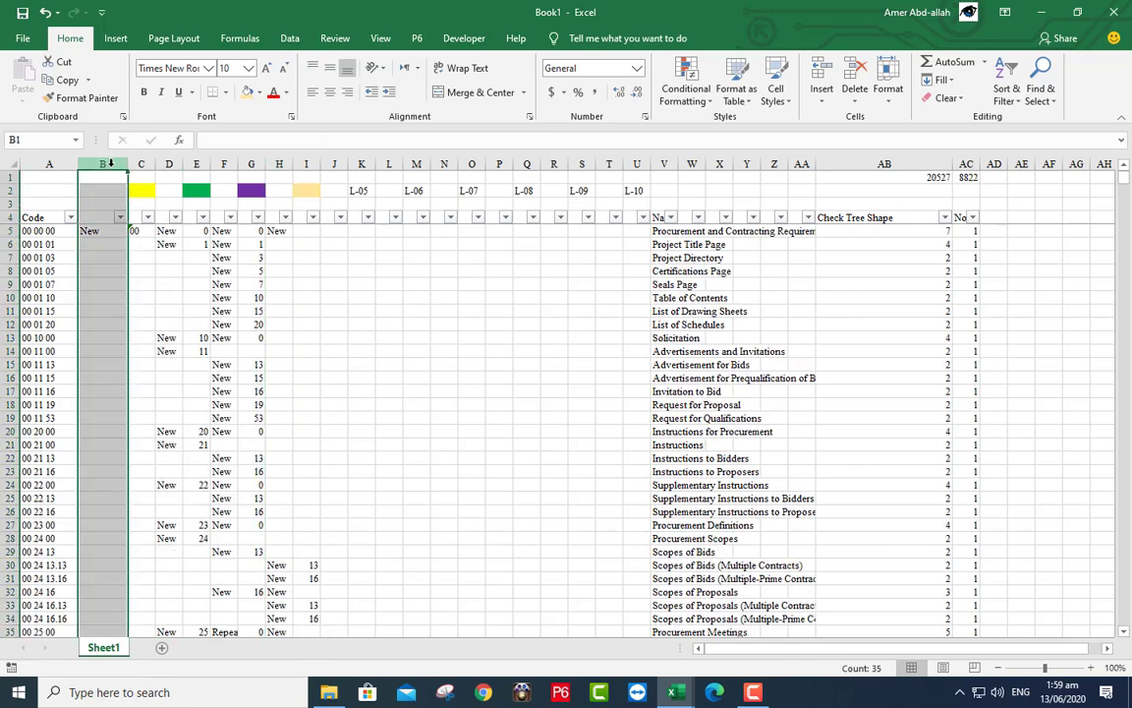
- Clear the contents of columns B, D, F and H together
{"action": "left_click", "coordinate": [168, 164], "text": "ctrl"}
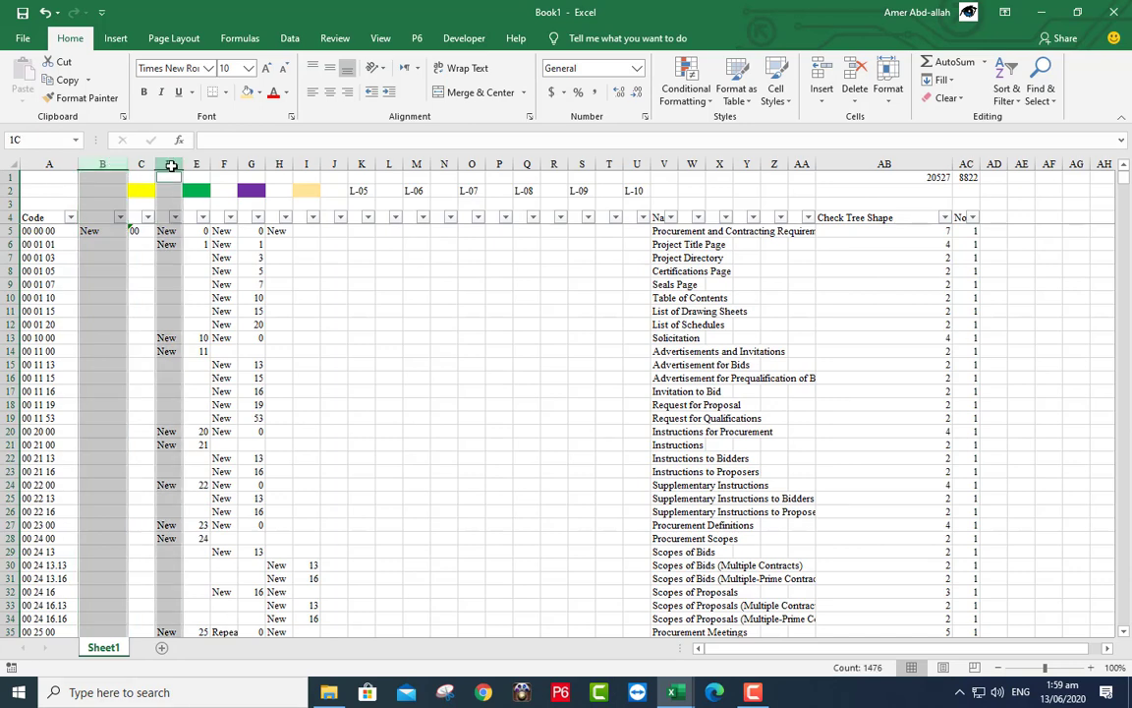
{"action": "left_click", "coordinate": [221, 164], "text": "ctrl"}
{"action": "left_click", "coordinate": [279, 164], "text": "ctrl"}
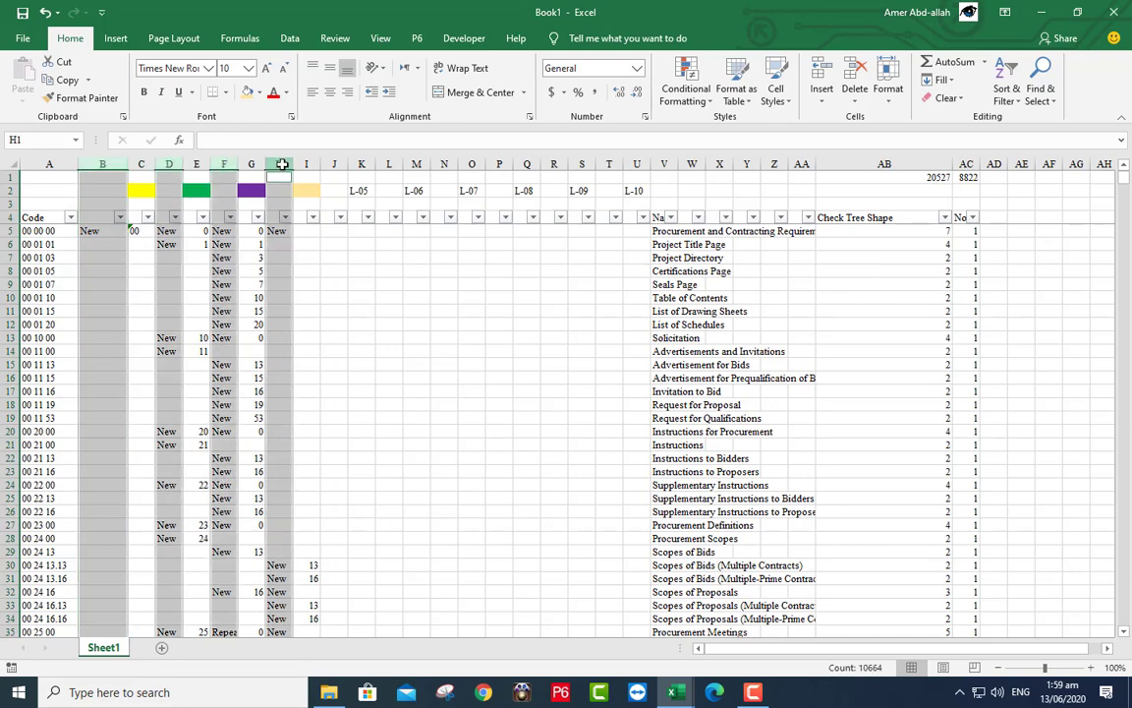
{"action": "right_click", "coordinate": [275, 260]}
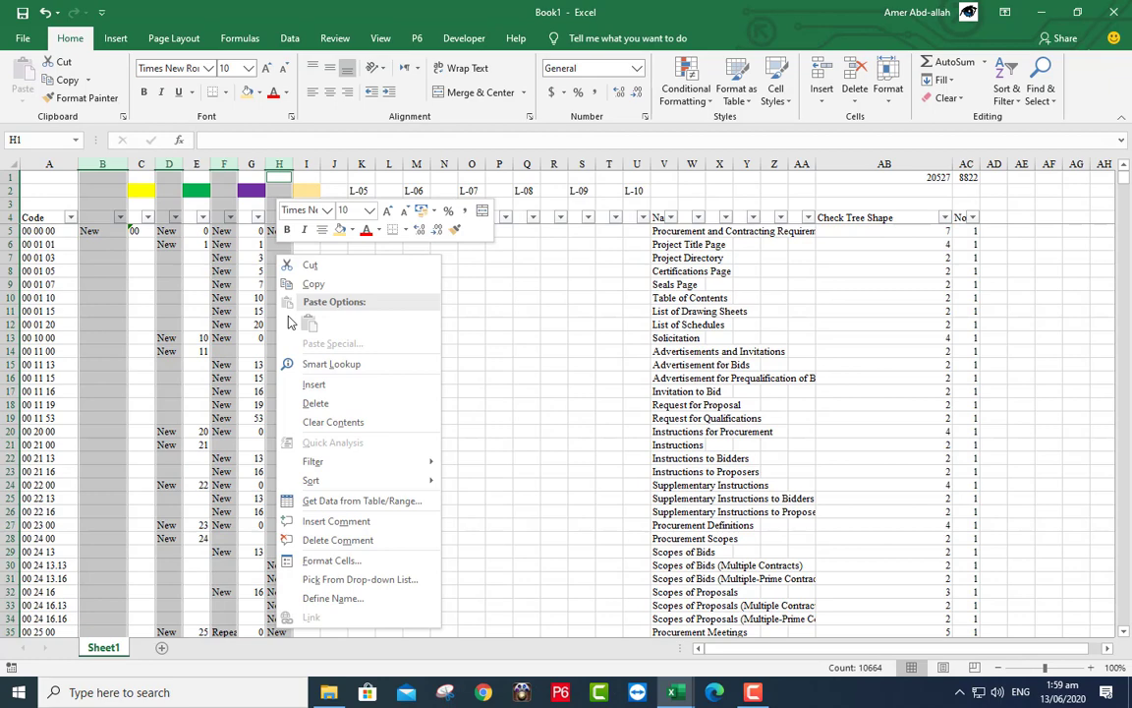
{"action": "left_click", "coordinate": [307, 413]}
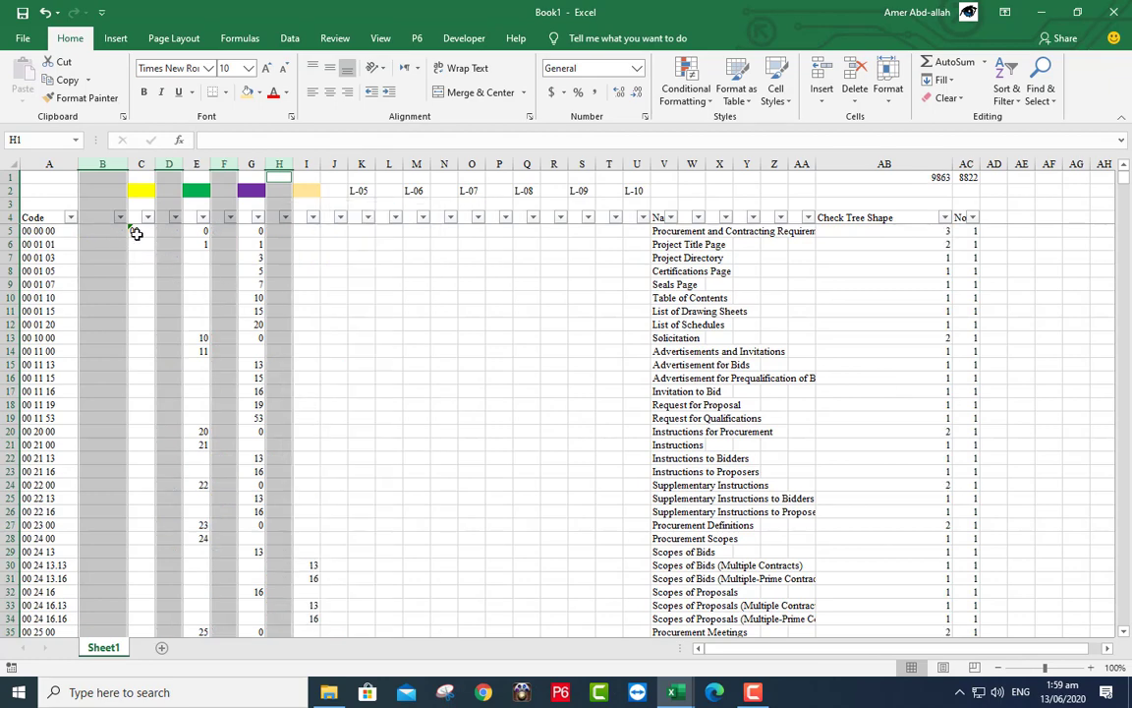
- Check the 00 code in C5 and the subtotals in AB1 and AC1
{"action": "left_click", "coordinate": [137, 229]}
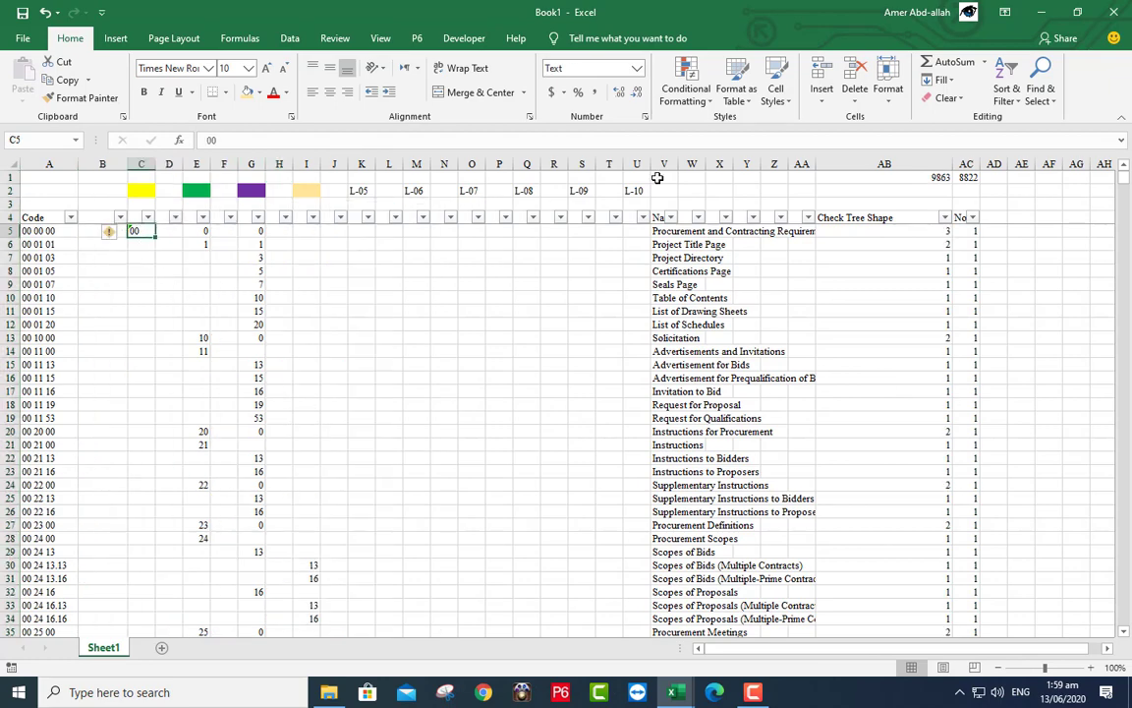
{"action": "left_click", "coordinate": [931, 178]}
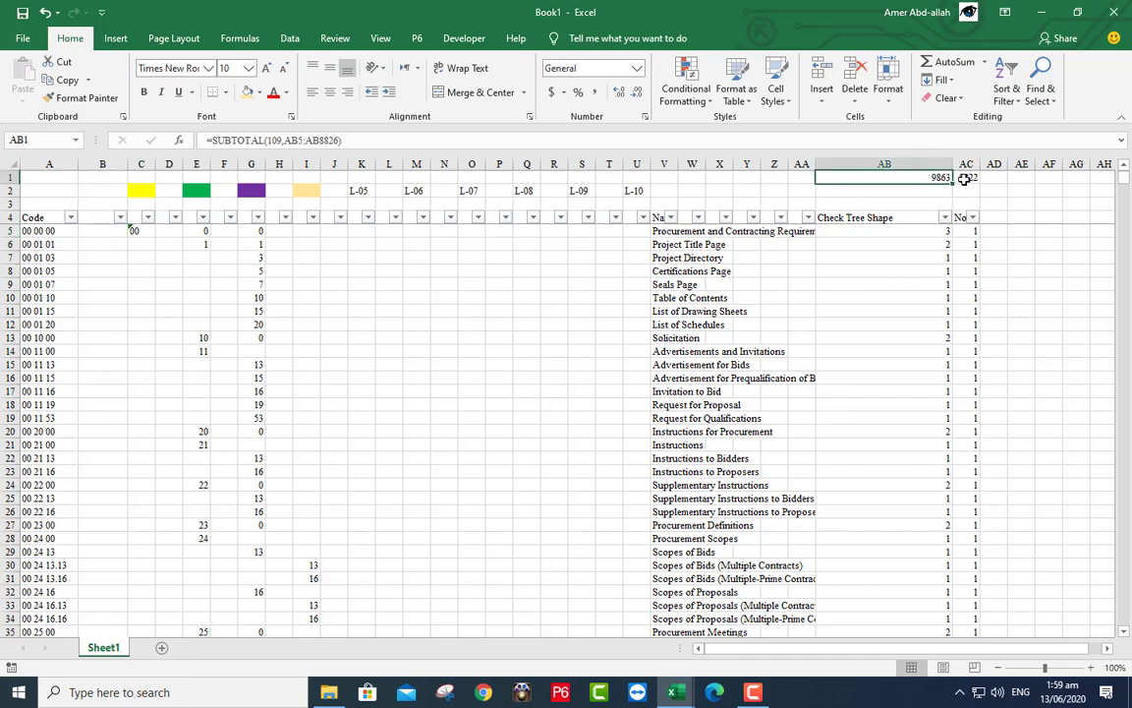
{"action": "left_click", "coordinate": [964, 179]}
{"action": "left_click", "coordinate": [940, 177]}
- Filter column C to exclude (Blanks), leaving 35 of 8822 records
{"action": "left_click", "coordinate": [147, 220]}
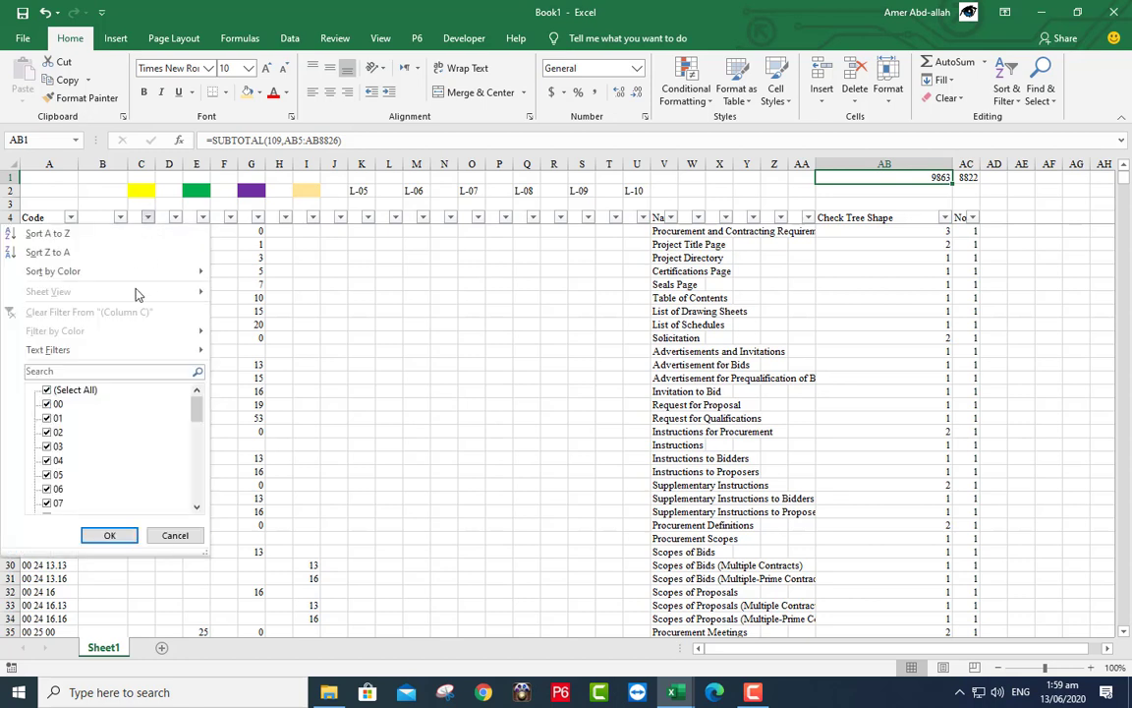
{"action": "left_click_drag", "start_coordinate": [193, 405], "coordinate": [194, 483]}
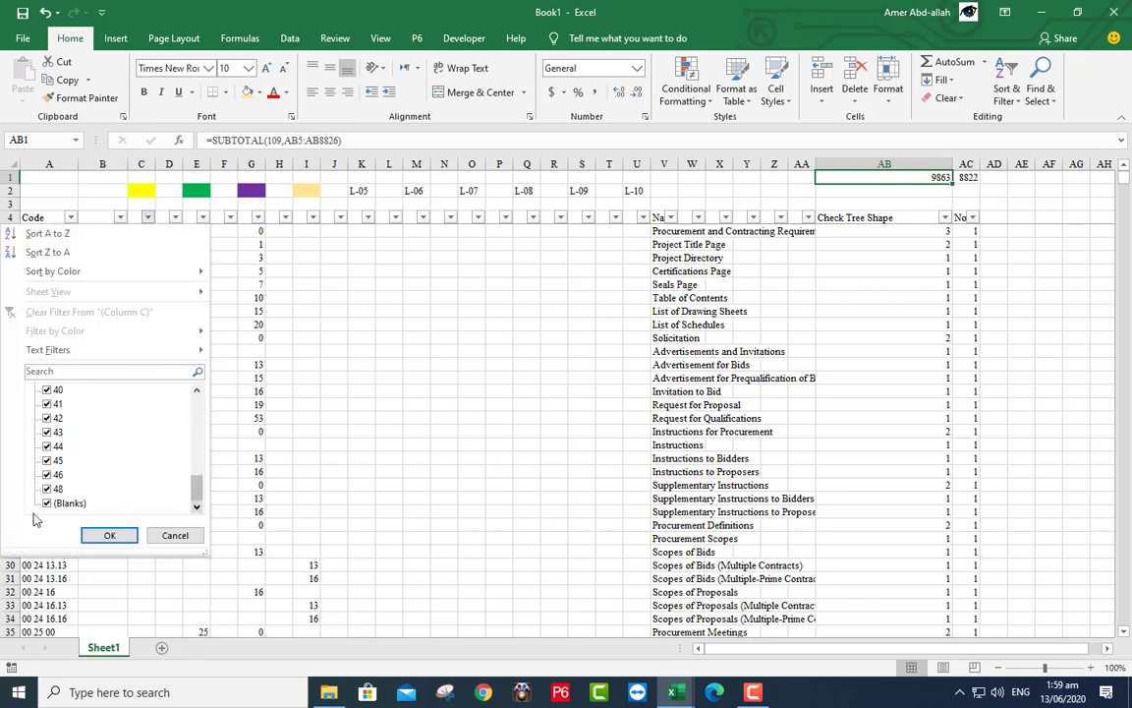
{"action": "left_click", "coordinate": [57, 503]}
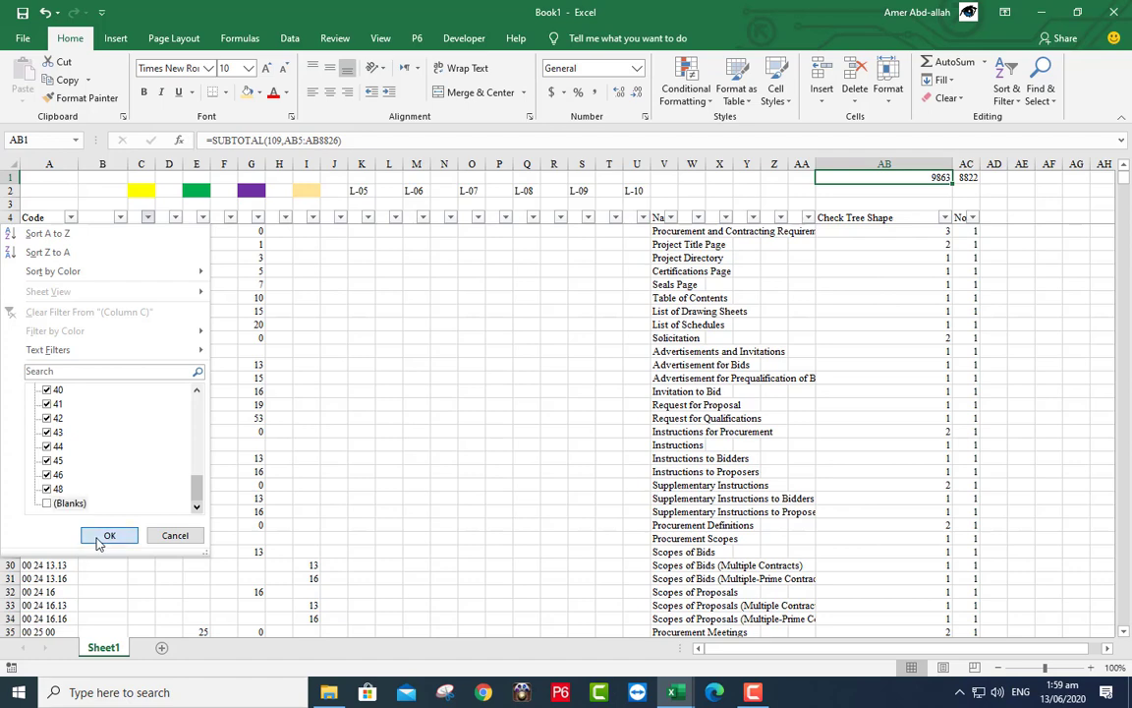
{"action": "left_click", "coordinate": [107, 535]}
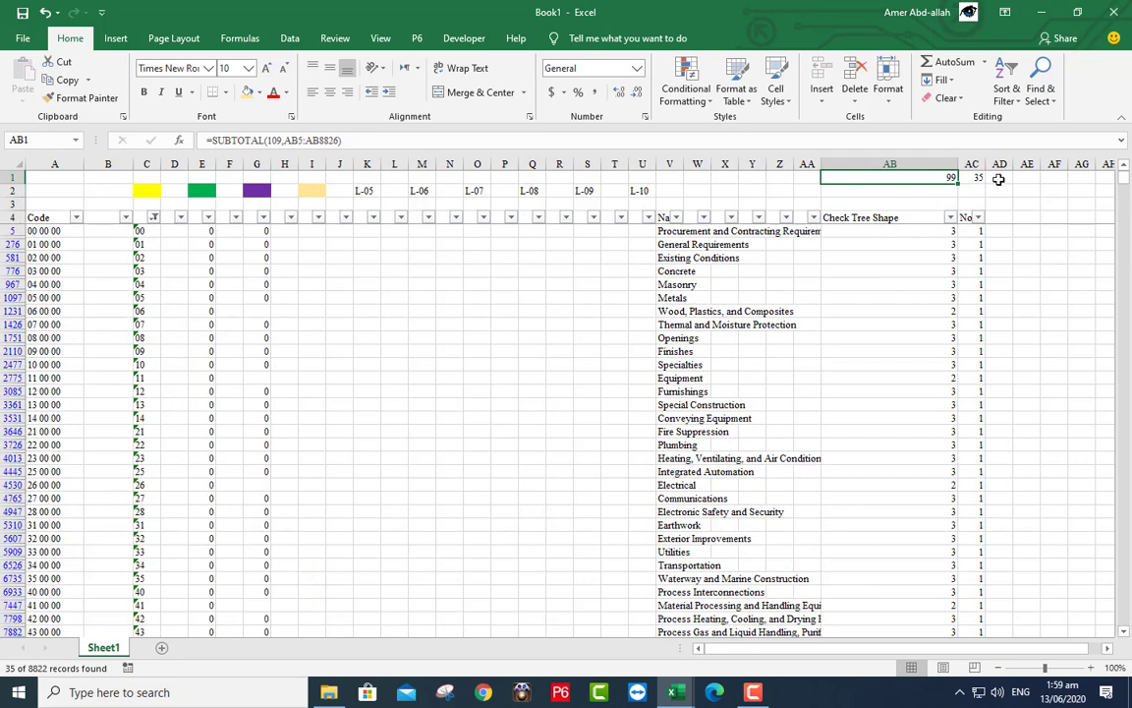
{"action": "left_click", "coordinate": [974, 176]}
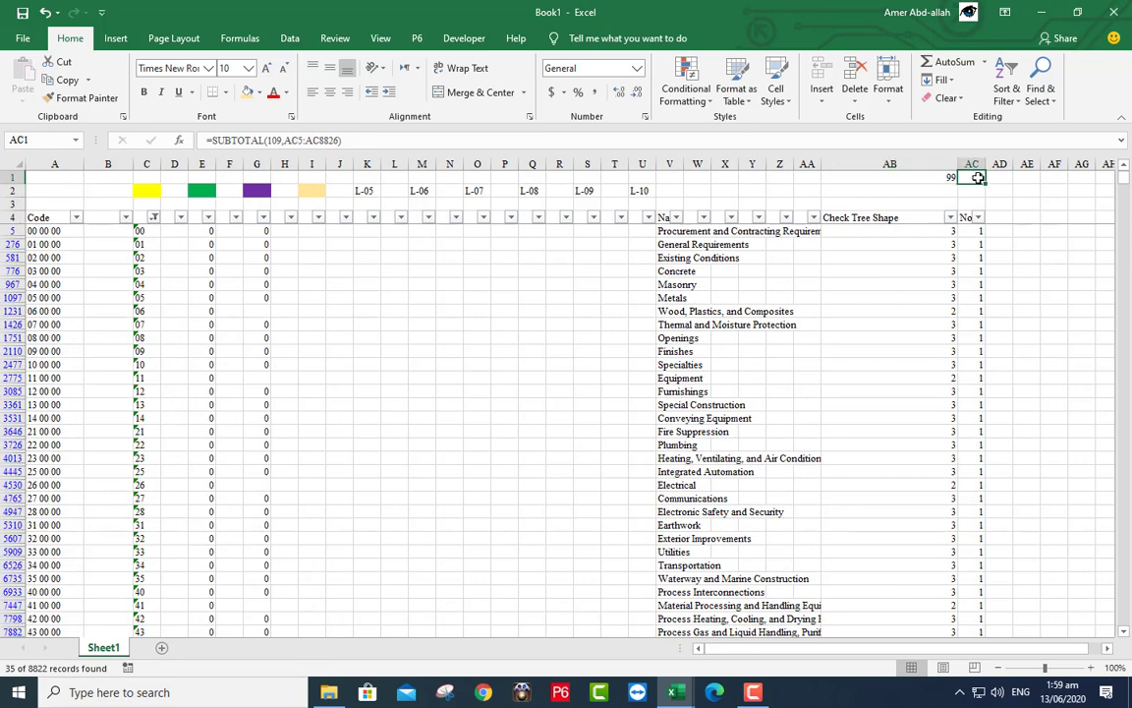
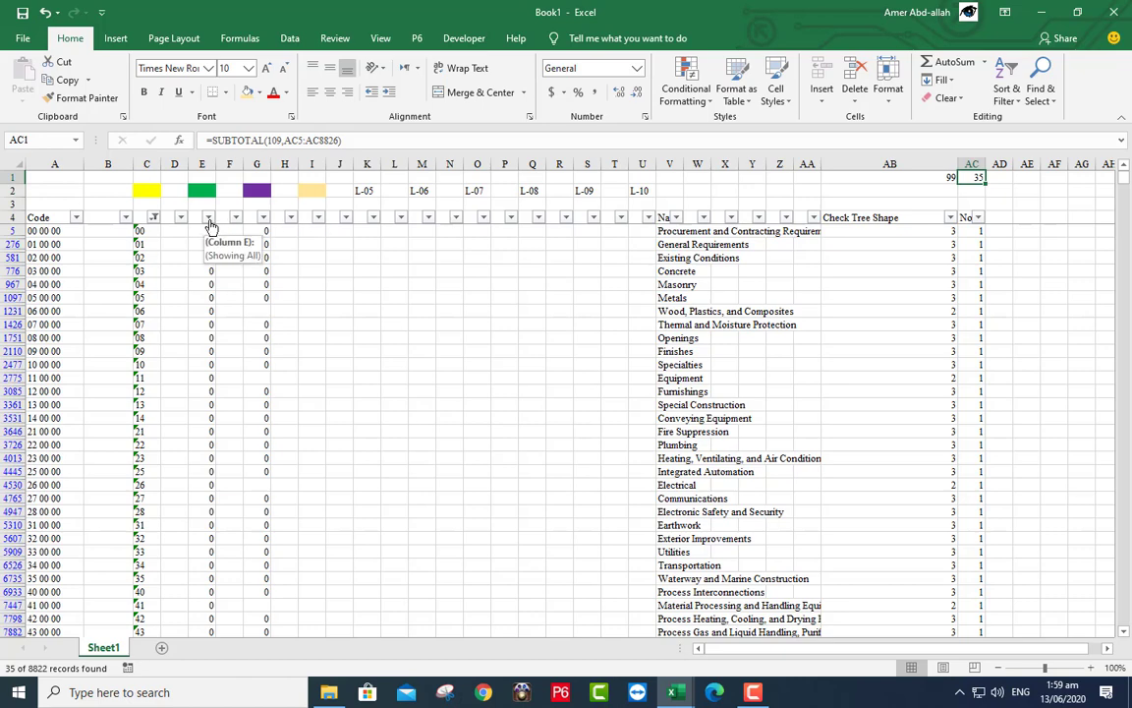
- Review the filters on columns E, G and I without changing them
{"action": "left_click", "coordinate": [208, 218]}
{"action": "left_click", "coordinate": [114, 532]}
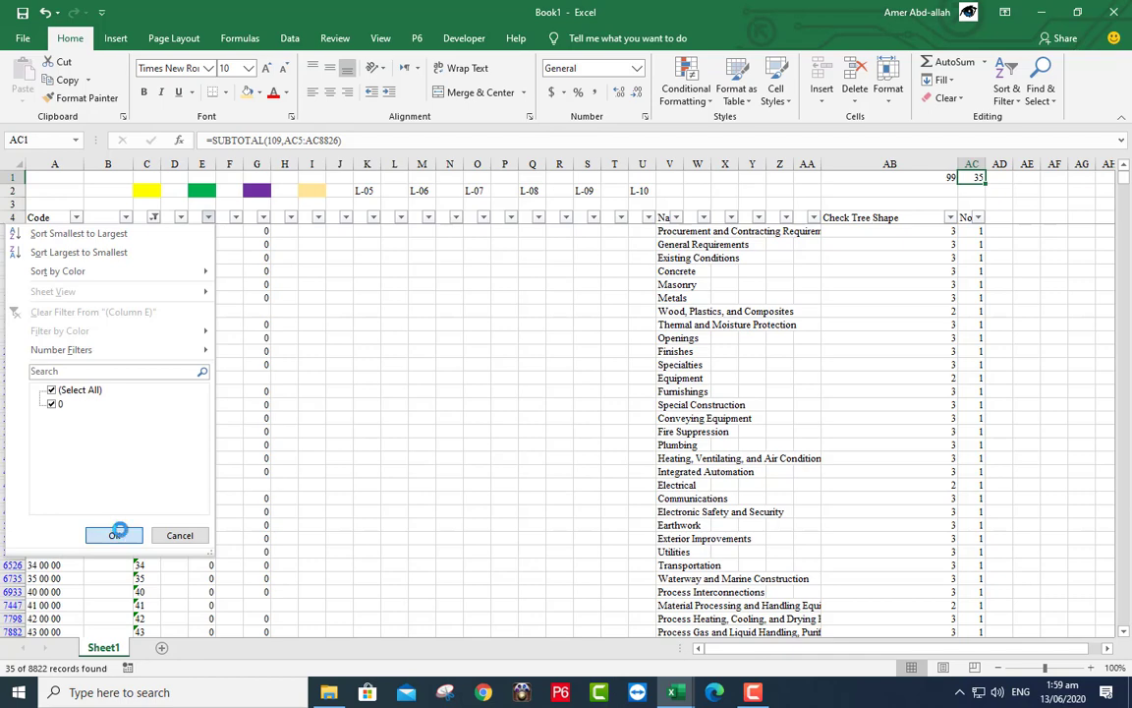
{"action": "left_click", "coordinate": [263, 217]}
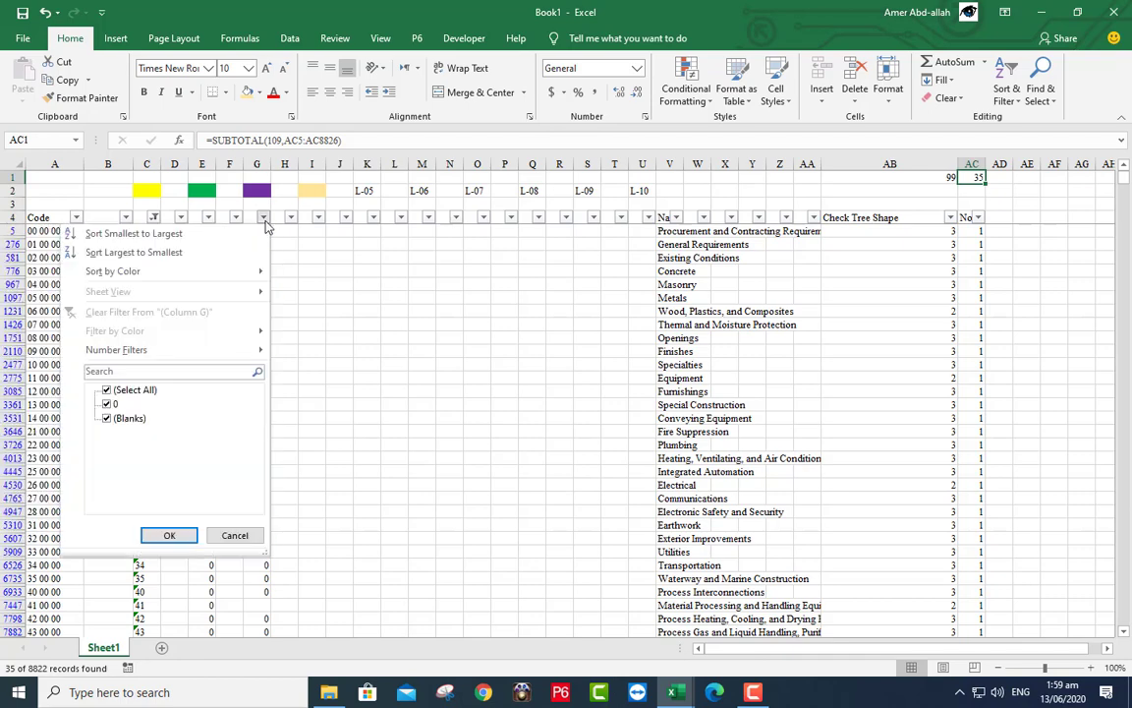
{"action": "left_click", "coordinate": [169, 534]}
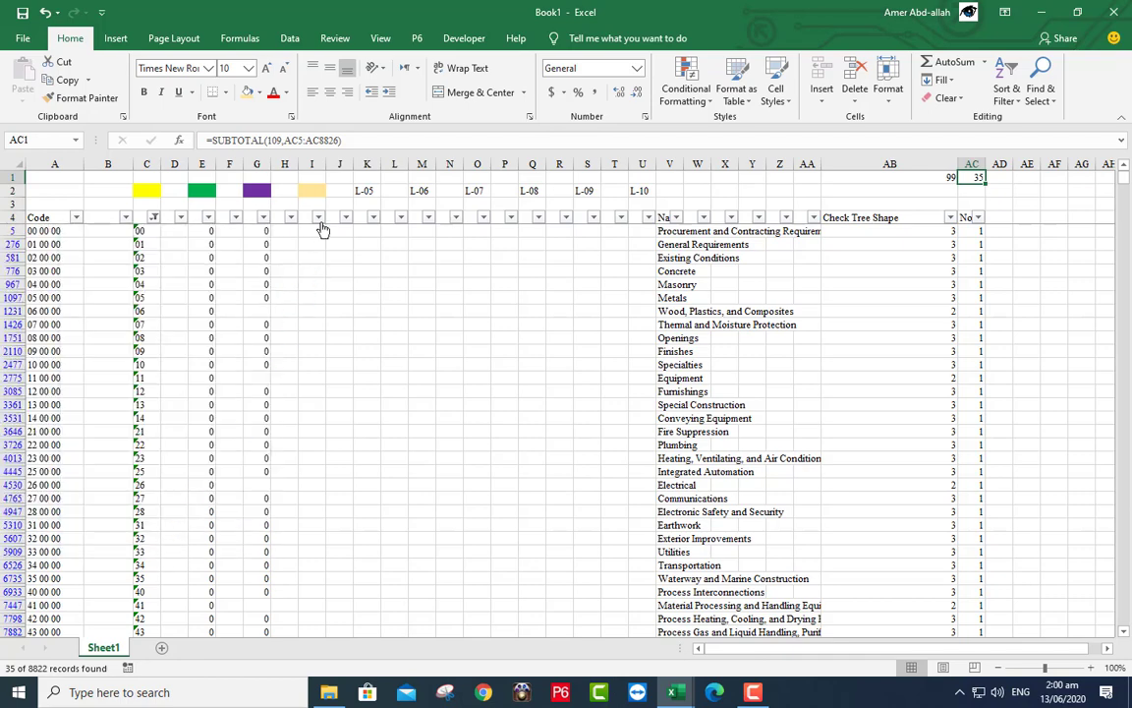
{"action": "left_click", "coordinate": [319, 217]}
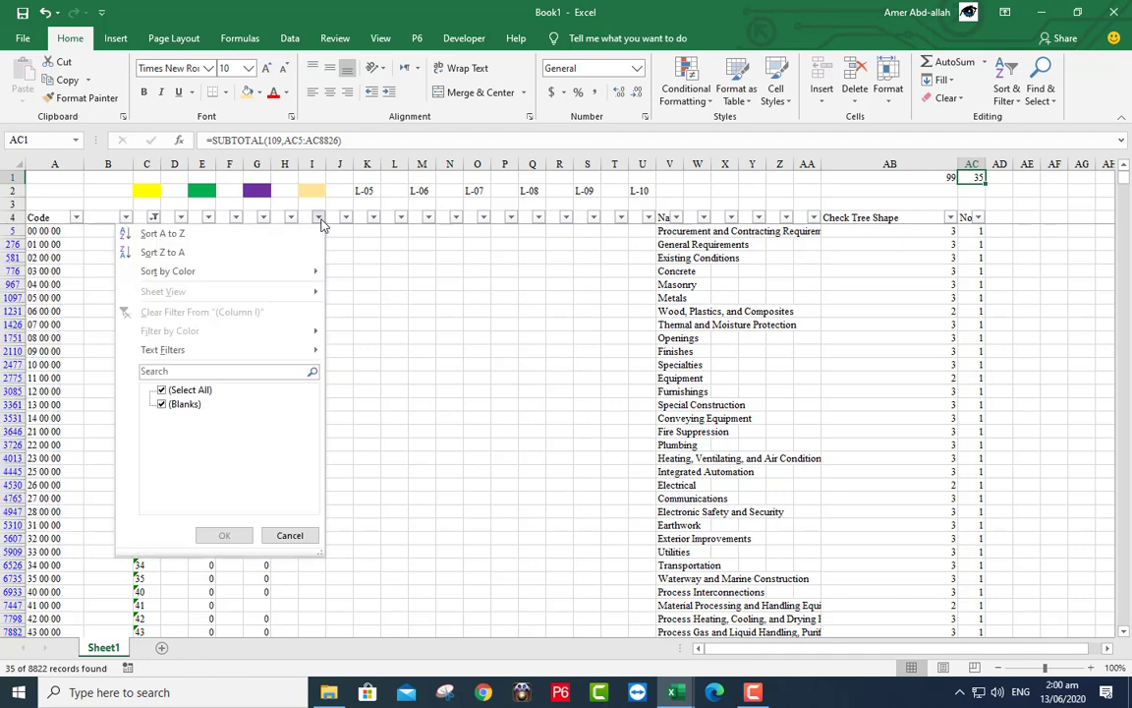
{"action": "left_click", "coordinate": [287, 534]}
- Clear the zero values from columns E through I
{"action": "left_click_drag", "start_coordinate": [202, 163], "coordinate": [302, 268]}
{"action": "right_click", "coordinate": [301, 268]}
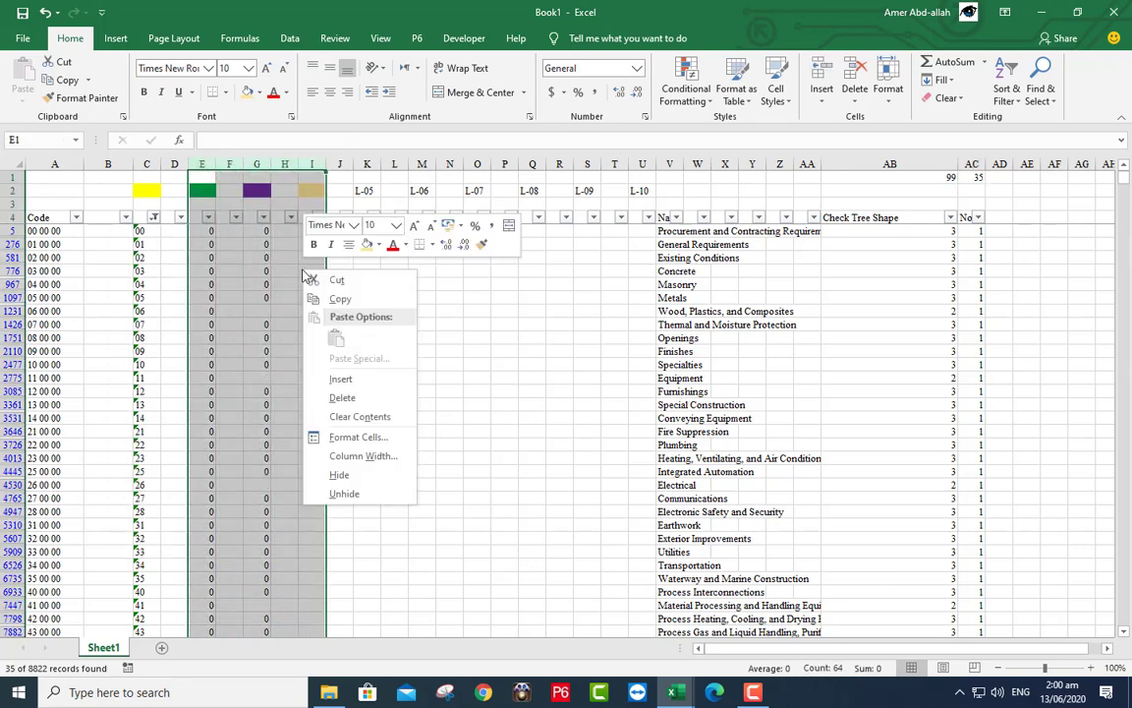
{"action": "left_click", "coordinate": [353, 415]}
- Reset the column C filter to (Select All) so all 8822 rows show
{"action": "left_click", "coordinate": [153, 216]}
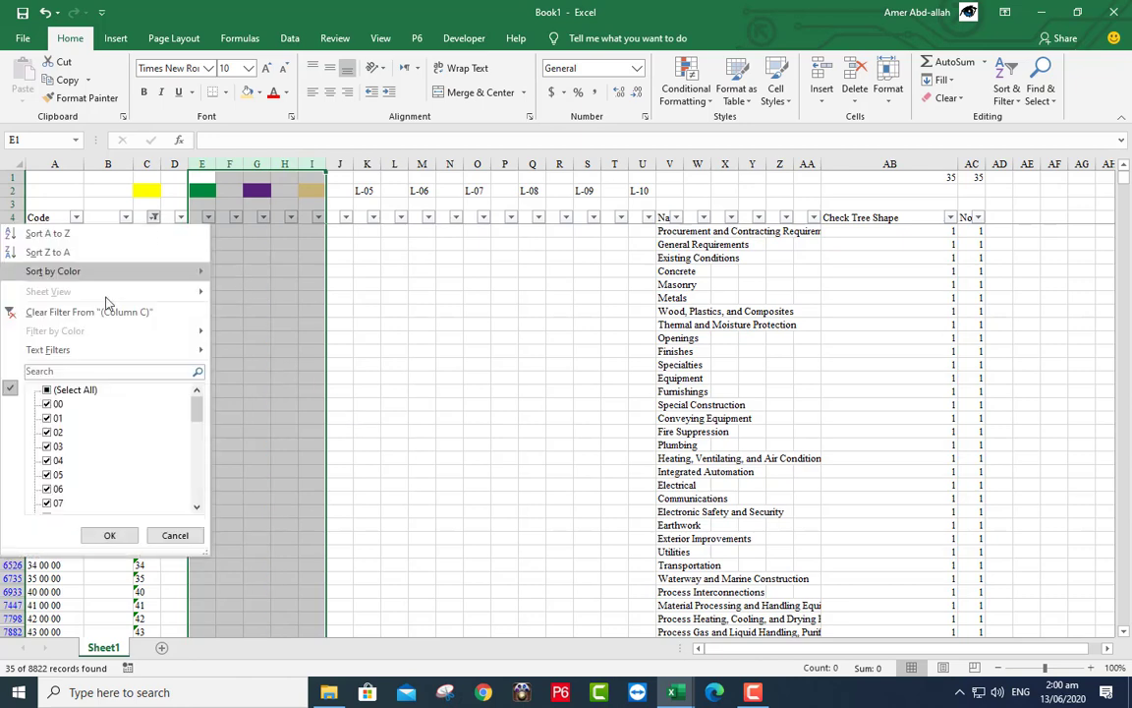
{"action": "left_click", "coordinate": [90, 391]}
{"action": "left_click", "coordinate": [110, 534]}
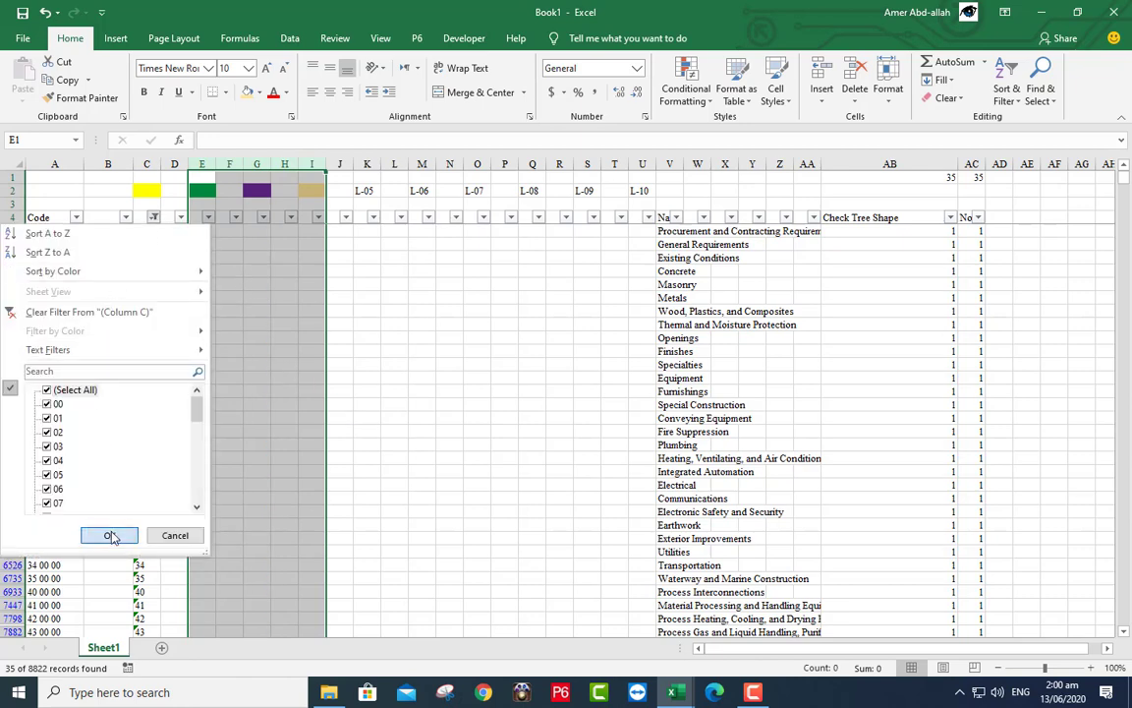
{"action": "left_click", "coordinate": [203, 216]}
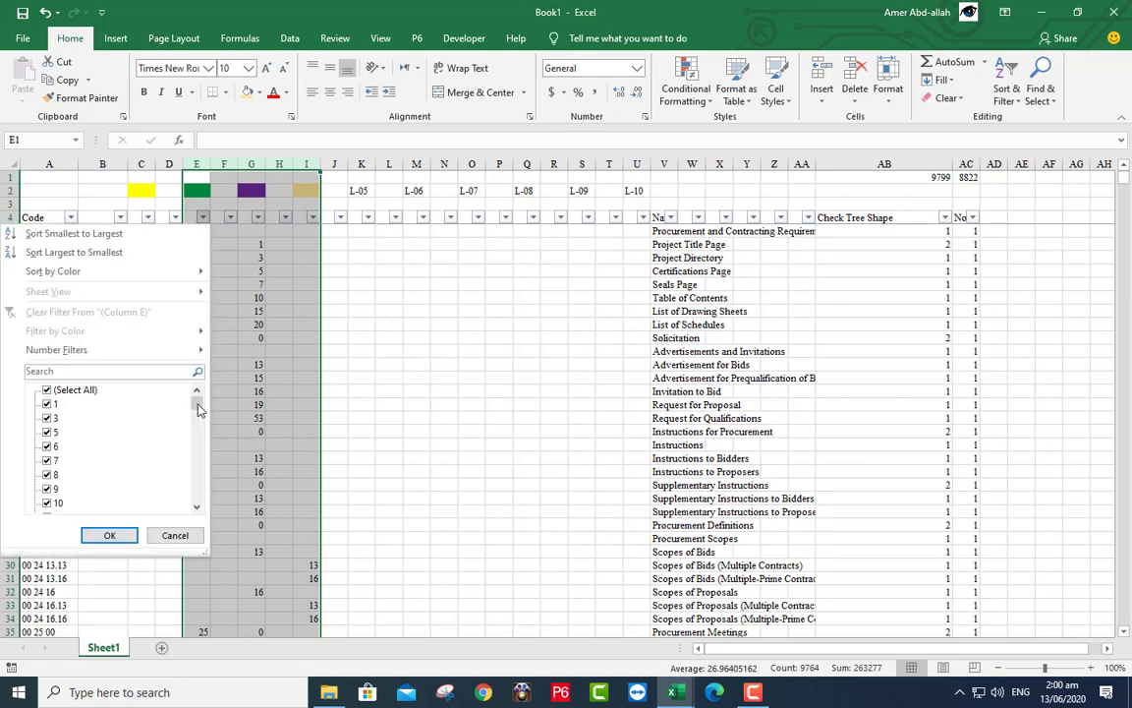
- Filter column E to exclude (Blanks) and column G to exclude value 1
{"action": "left_click_drag", "start_coordinate": [197, 409], "coordinate": [175, 471]}
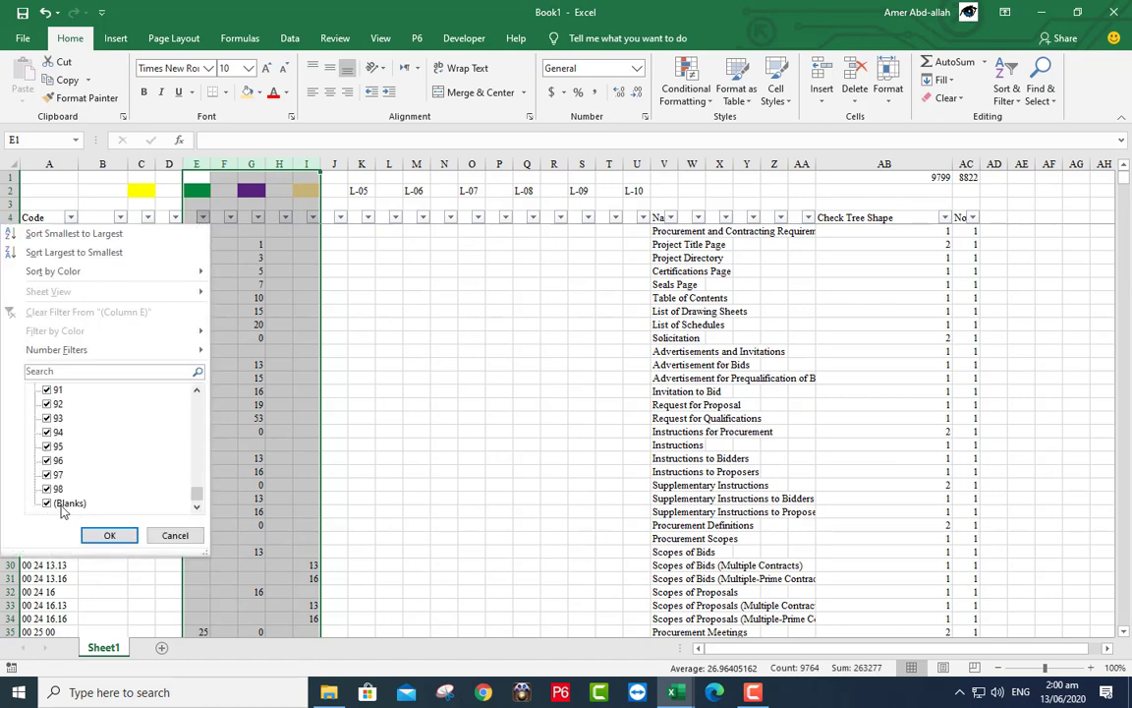
{"action": "left_click", "coordinate": [62, 504]}
{"action": "left_click", "coordinate": [109, 536]}
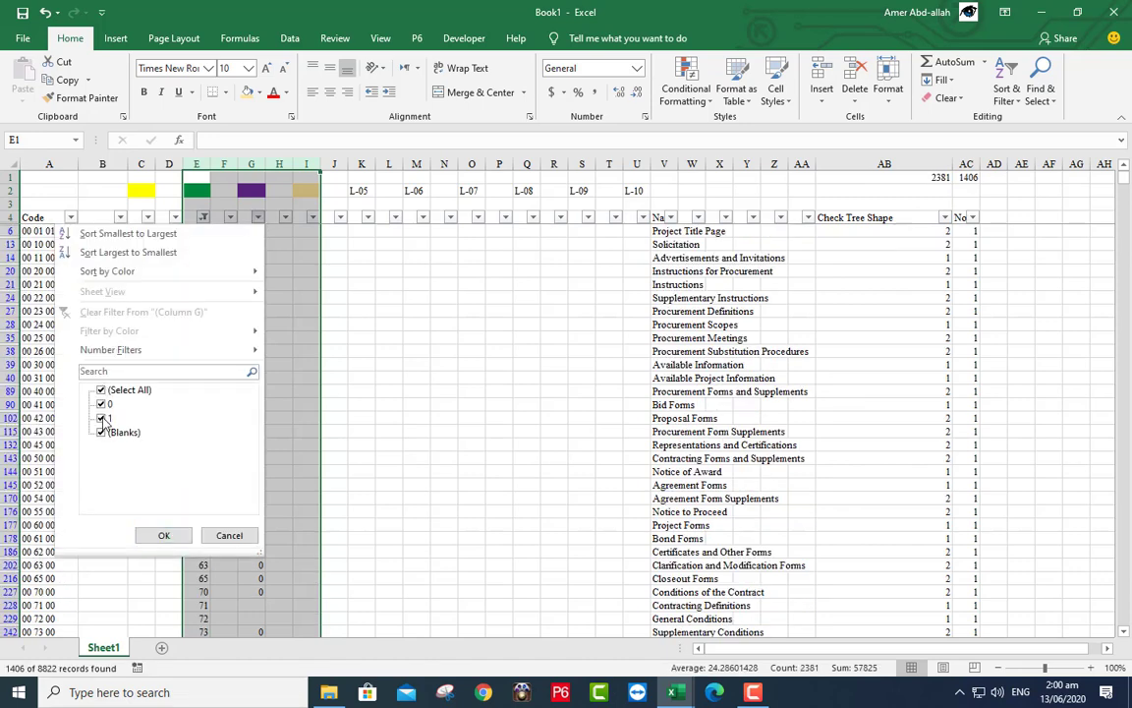
{"action": "left_click", "coordinate": [104, 420]}
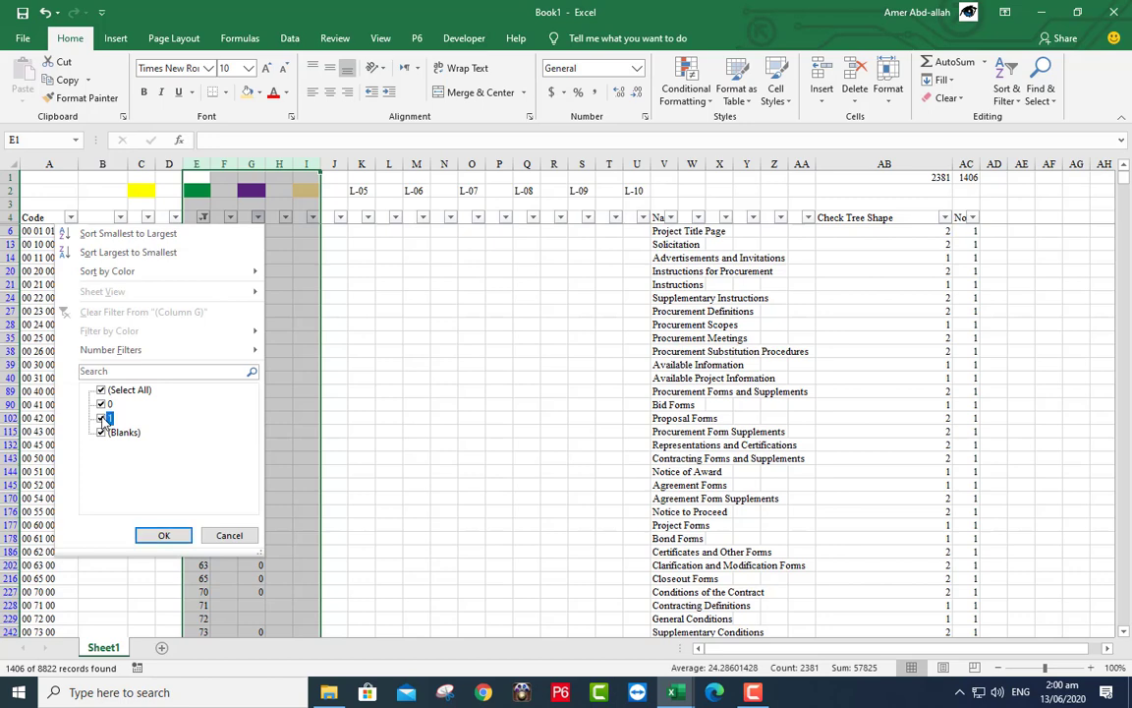
{"action": "left_click", "coordinate": [163, 534]}
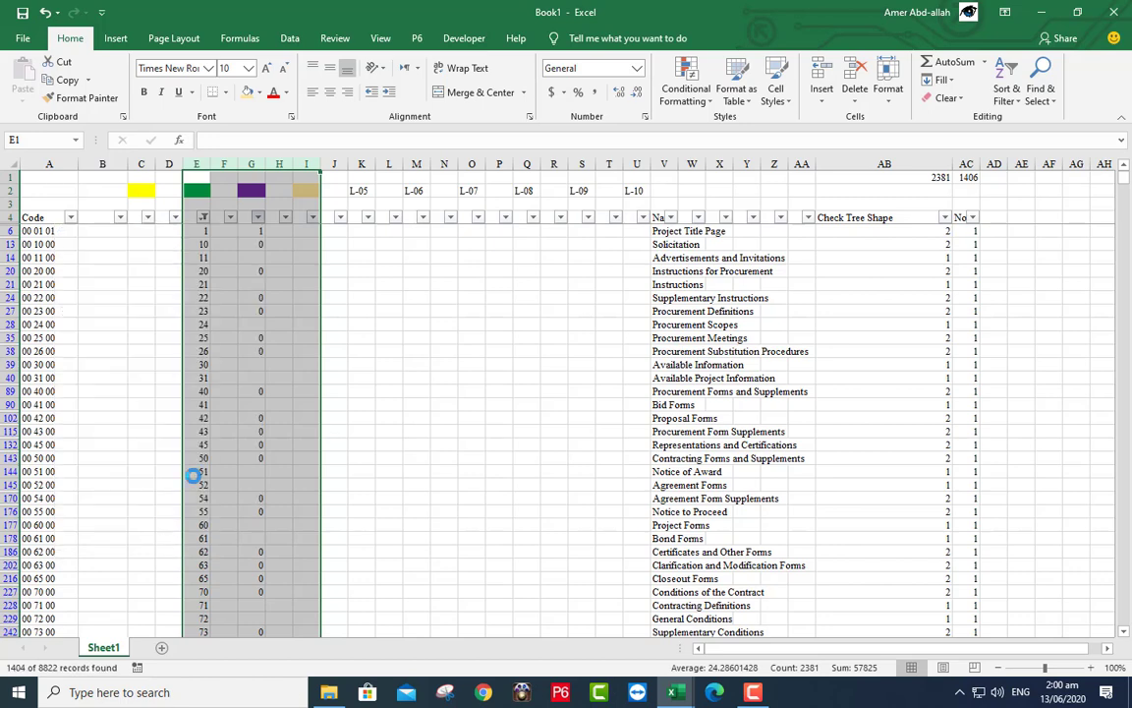
- Clear the visible entries in columns G–I and reselect all column G filter values
{"action": "left_click", "coordinate": [285, 217]}
{"action": "left_click", "coordinate": [313, 220]}
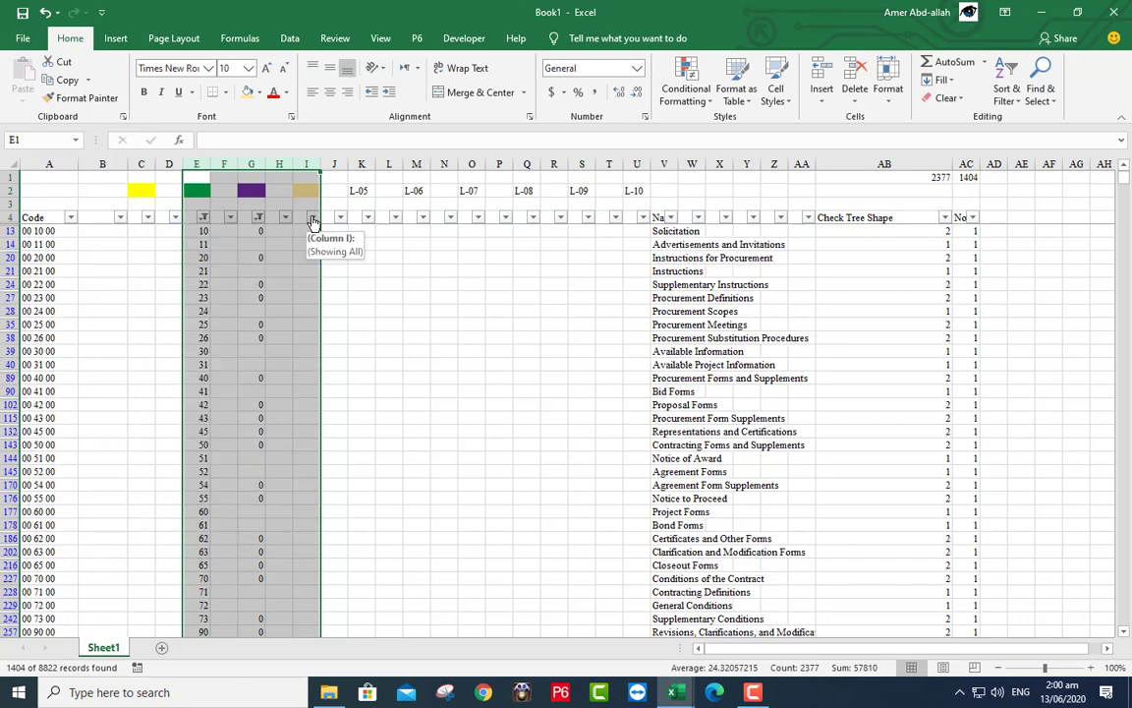
{"action": "left_click", "coordinate": [253, 162]}
{"action": "left_click_drag", "start_coordinate": [253, 162], "coordinate": [306, 163]}
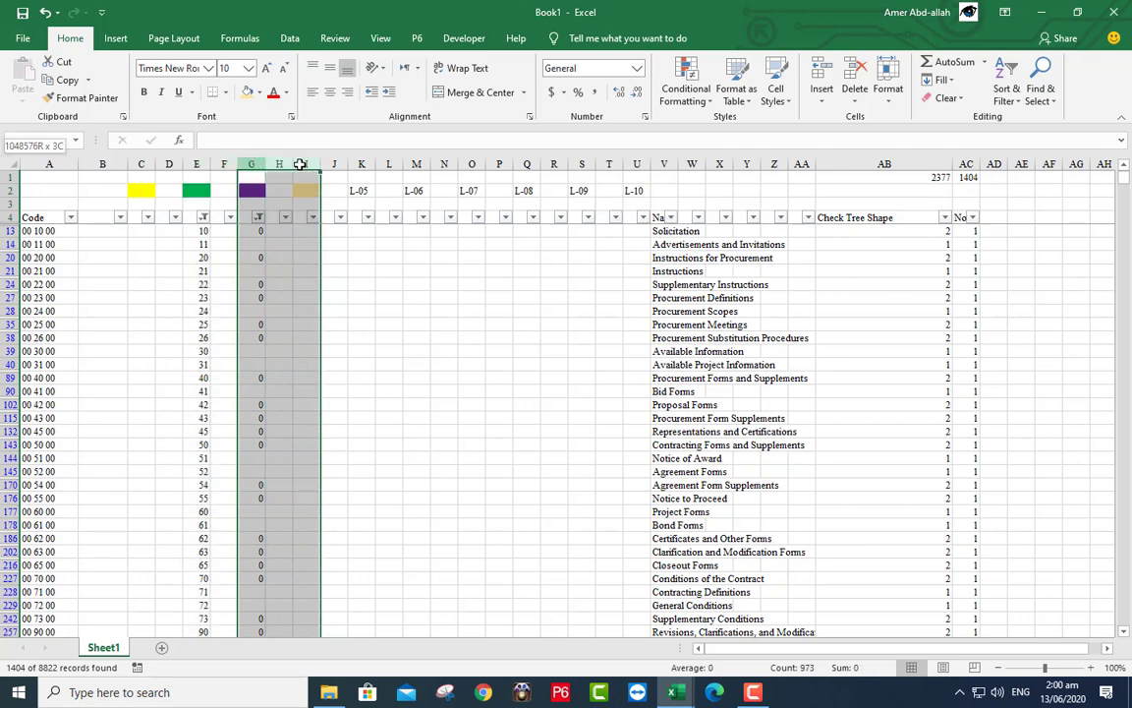
{"action": "right_click", "coordinate": [300, 203]}
{"action": "left_click", "coordinate": [344, 345]}
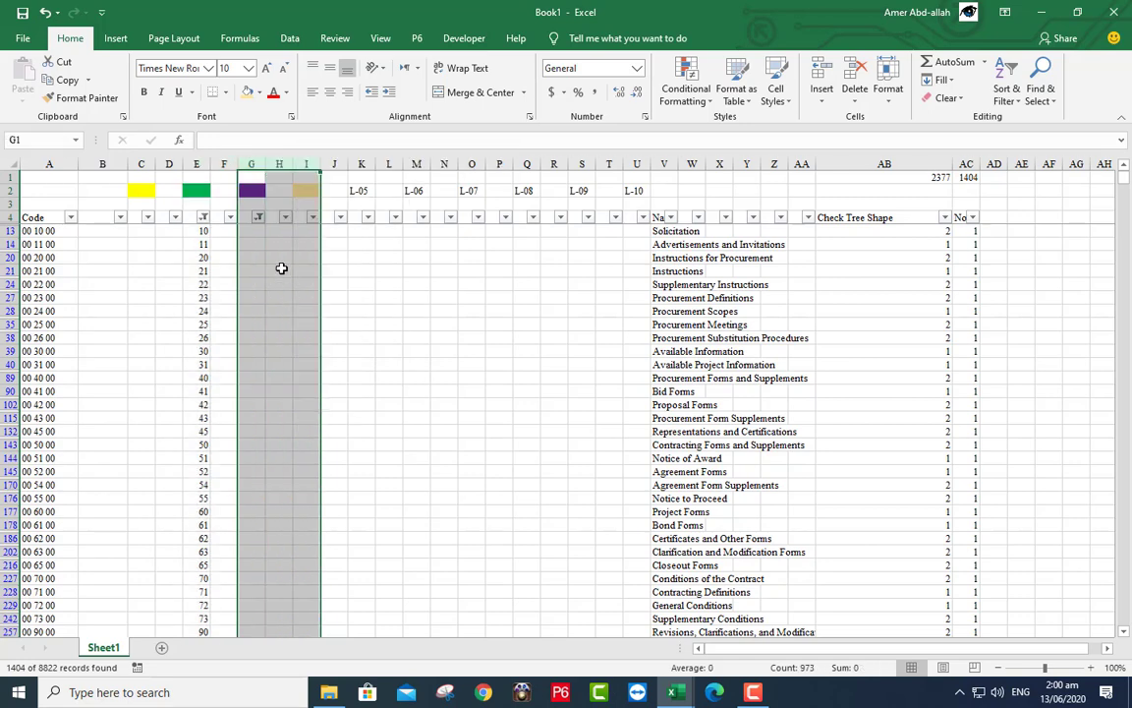
{"action": "left_click", "coordinate": [258, 217]}
{"action": "left_click", "coordinate": [126, 391]}
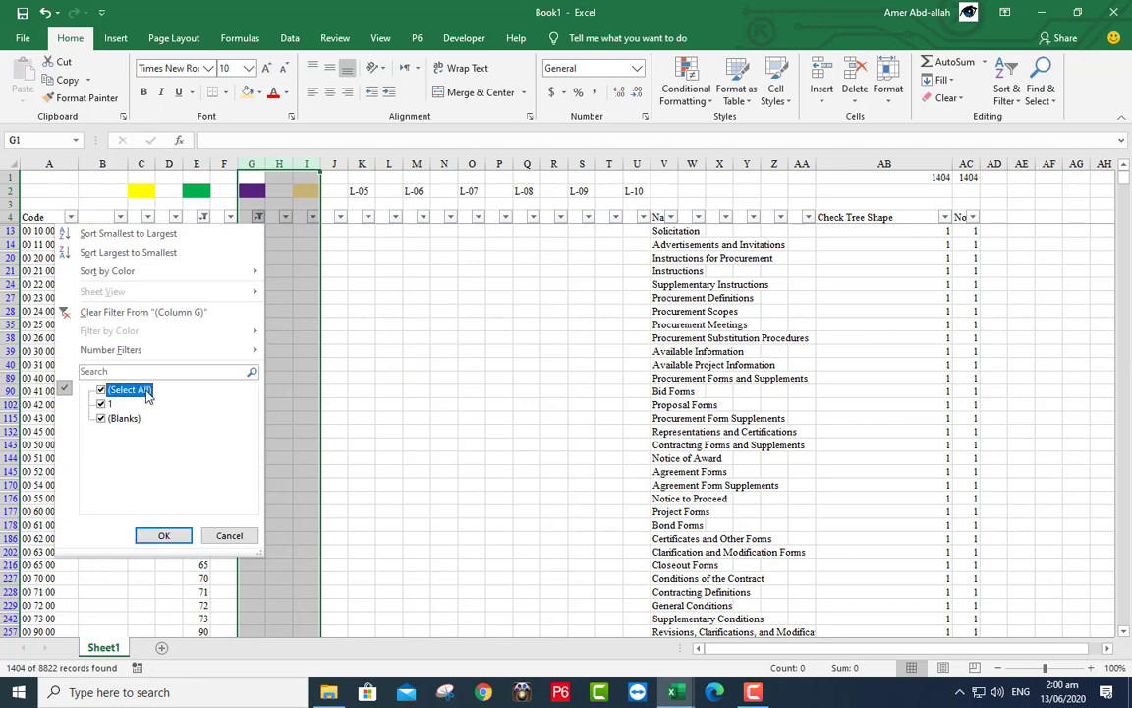
- Remove the column G and column E filters so every row shows
{"action": "left_click", "coordinate": [164, 535]}
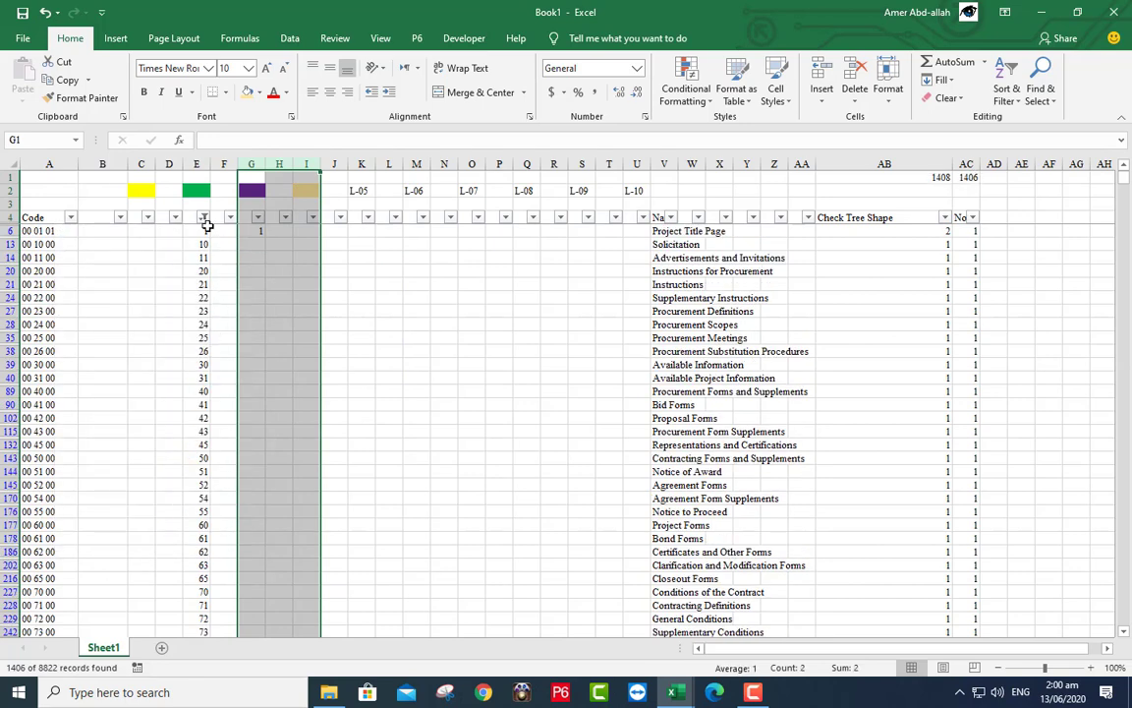
{"action": "left_click", "coordinate": [203, 217]}
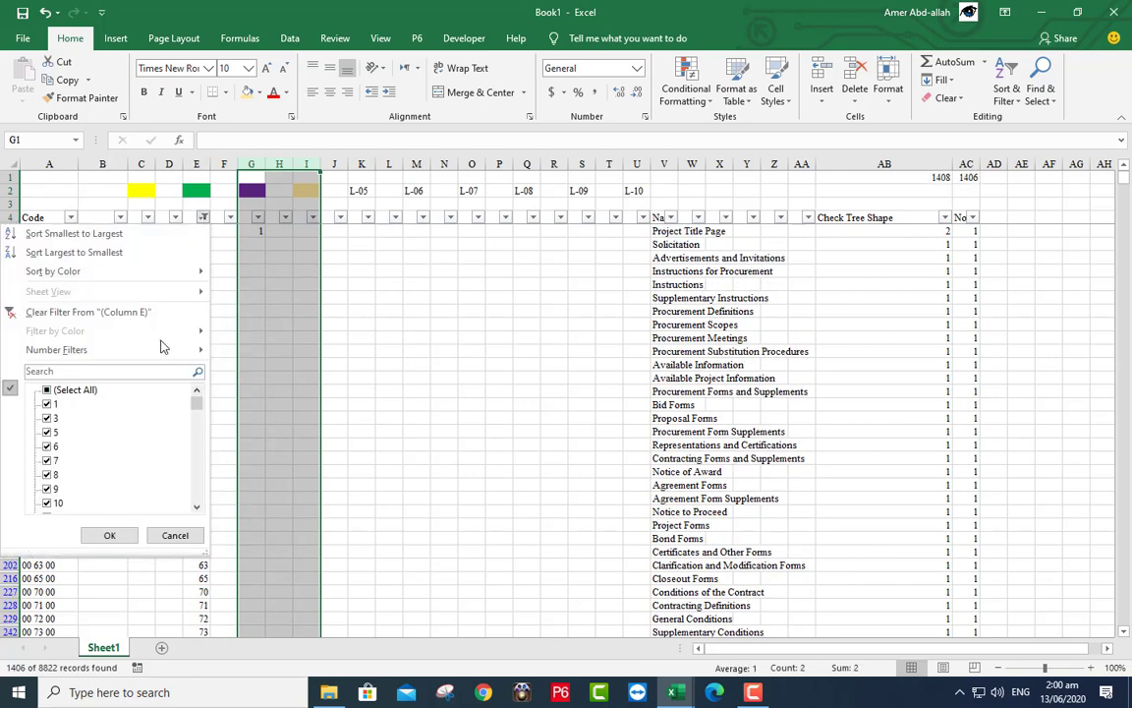
{"action": "left_click", "coordinate": [84, 391]}
{"action": "left_click", "coordinate": [109, 535]}
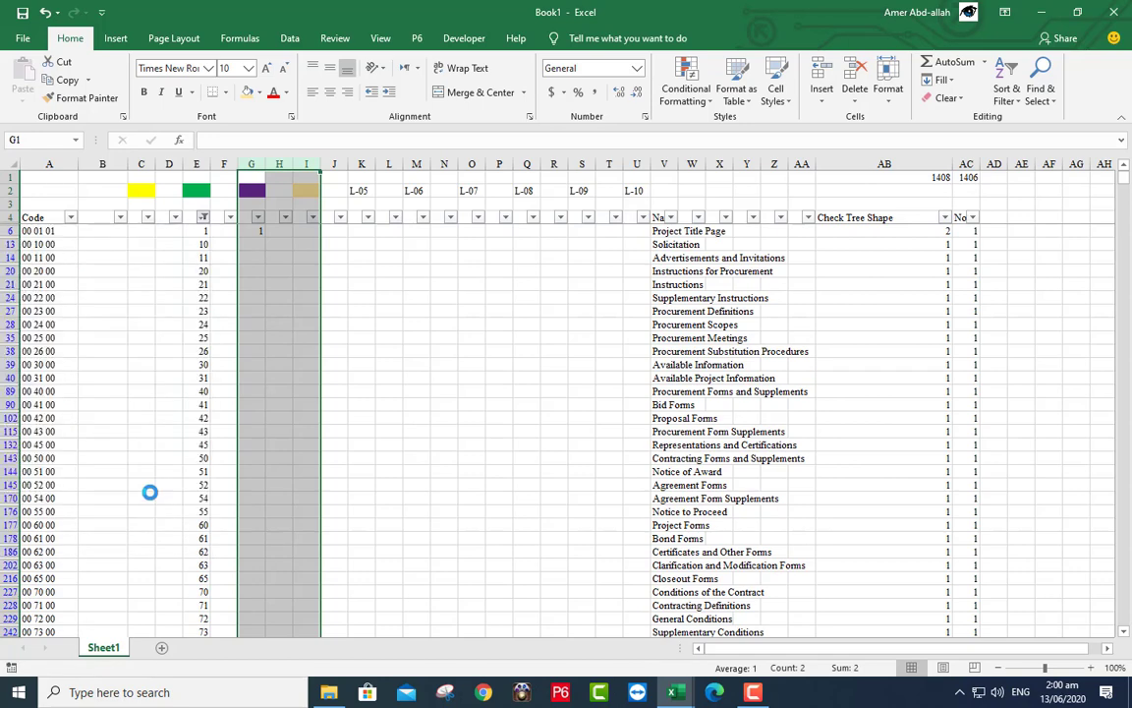
- Filter column G to non-blank rows, exclude 13 and 11 in column I, and clear visible column I cells
{"action": "left_click", "coordinate": [258, 217]}
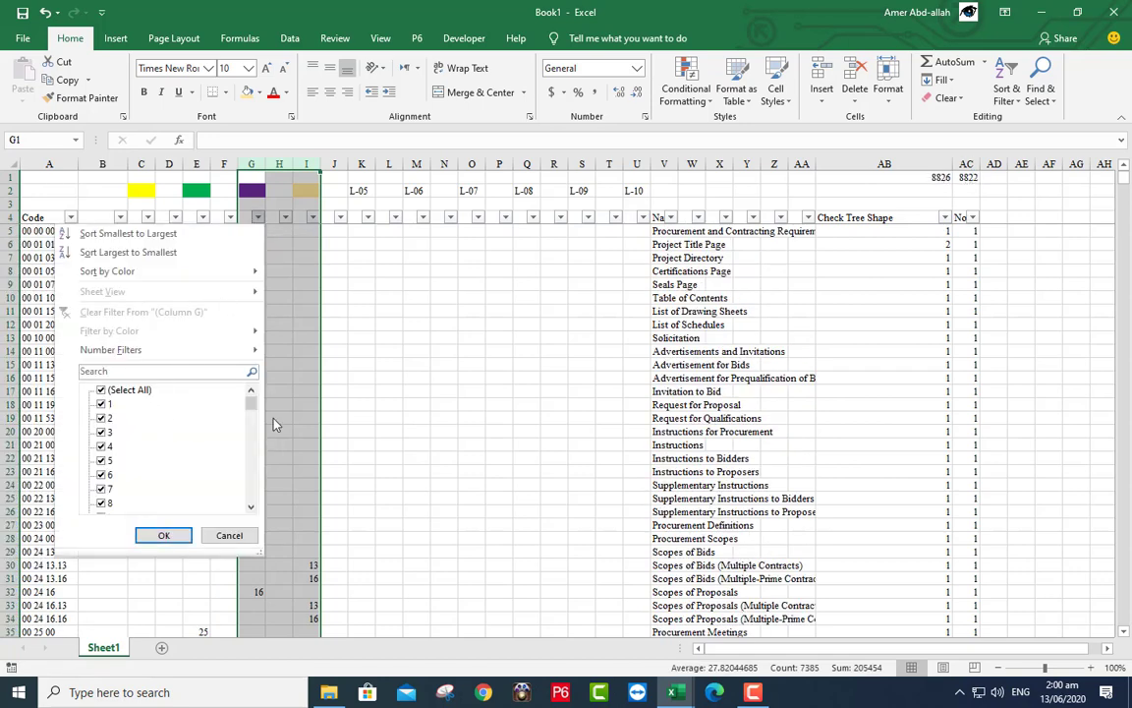
{"action": "left_click_drag", "start_coordinate": [253, 409], "coordinate": [252, 495]}
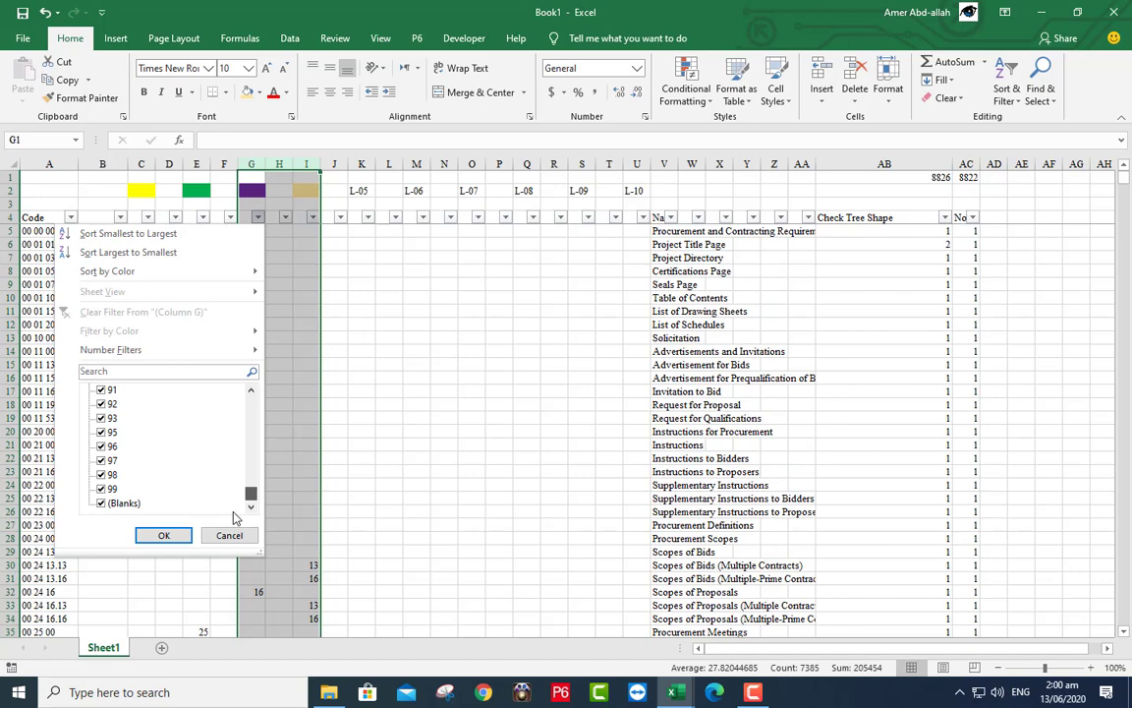
{"action": "left_click", "coordinate": [116, 502]}
{"action": "left_click", "coordinate": [159, 536]}
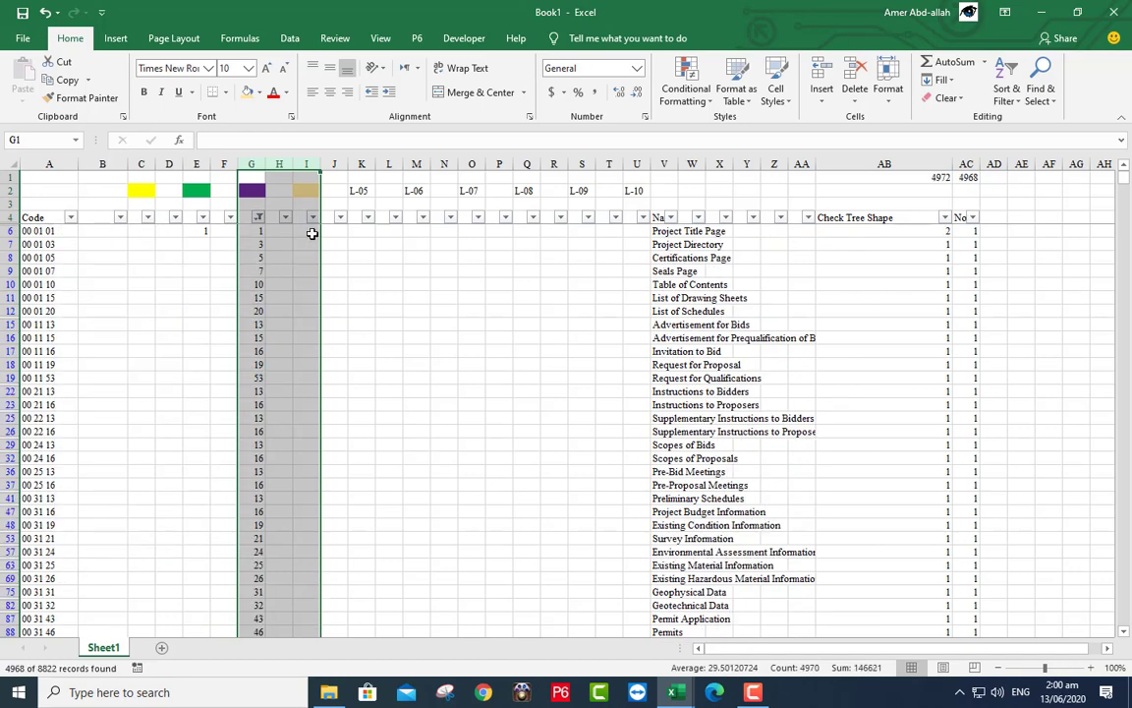
{"action": "left_click", "coordinate": [312, 218]}
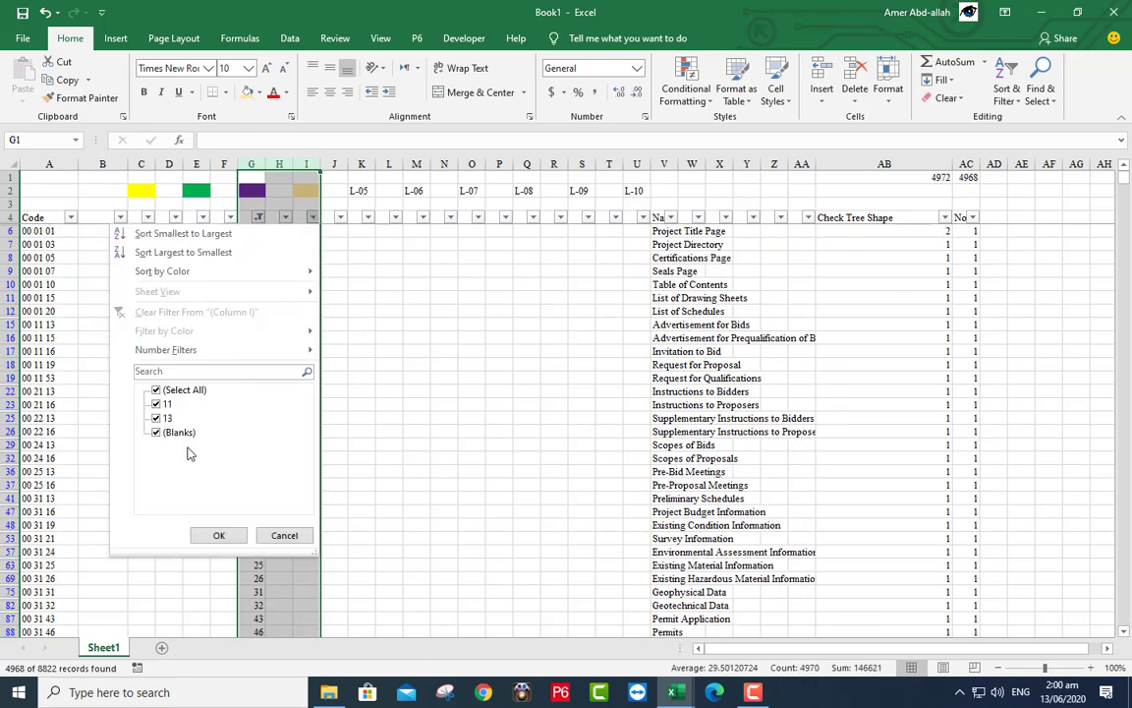
{"action": "left_click", "coordinate": [156, 419]}
{"action": "left_click", "coordinate": [157, 404]}
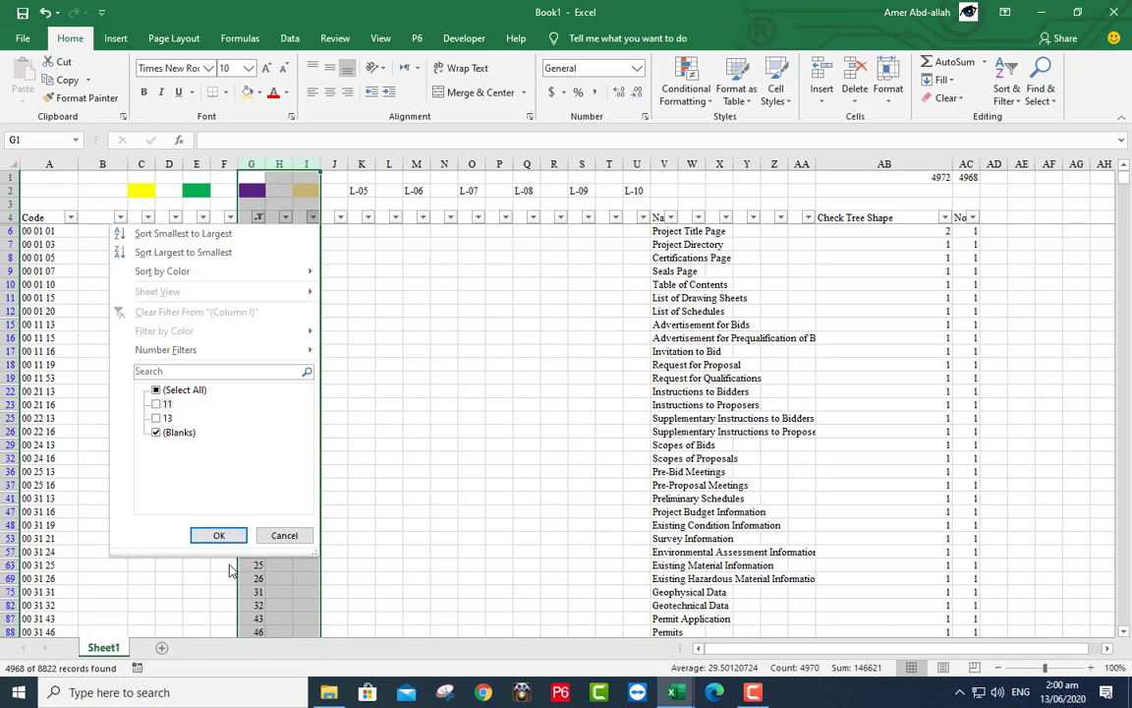
{"action": "left_click", "coordinate": [219, 537]}
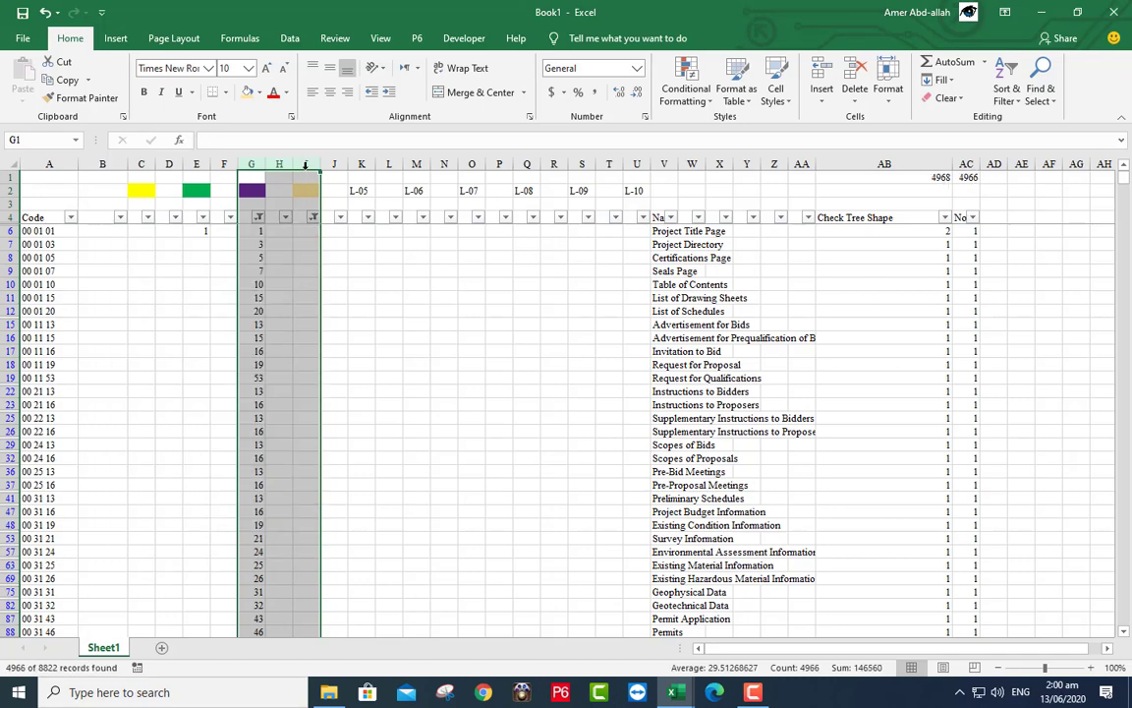
{"action": "left_click", "coordinate": [306, 164]}
{"action": "right_click", "coordinate": [305, 184]}
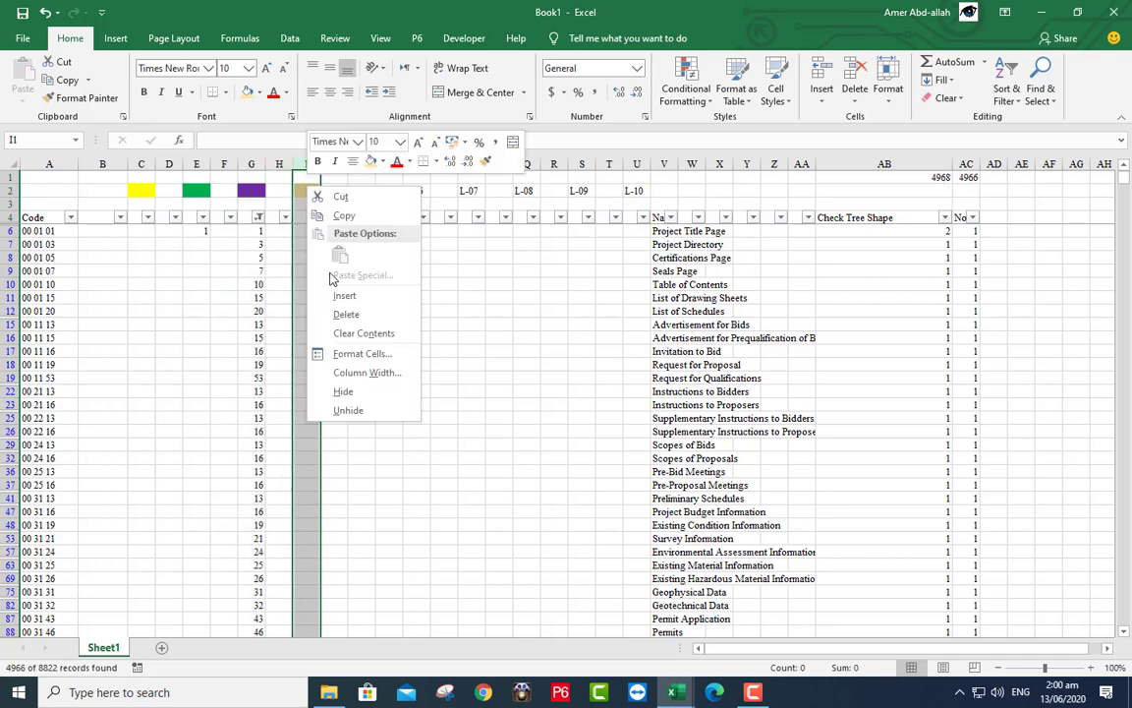
{"action": "left_click", "coordinate": [352, 332]}
- Remove the column I and G filters and check the Check Tree Shape total in AB1
{"action": "left_click", "coordinate": [313, 217]}
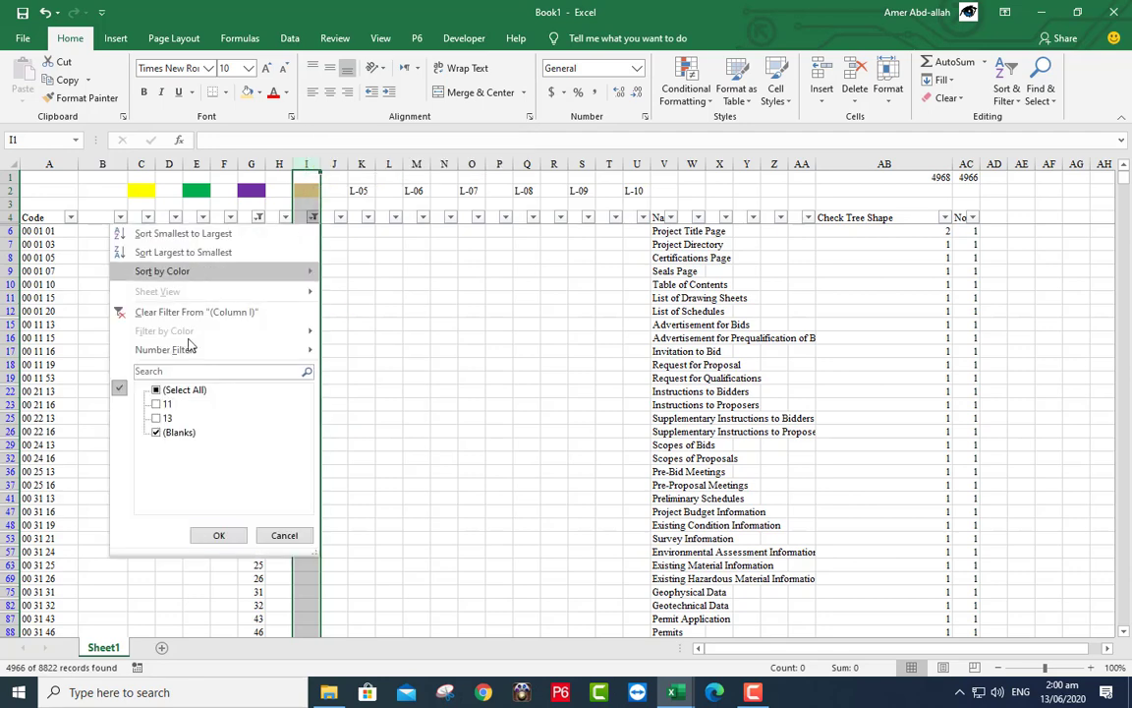
{"action": "left_click", "coordinate": [175, 392]}
{"action": "left_click", "coordinate": [220, 534]}
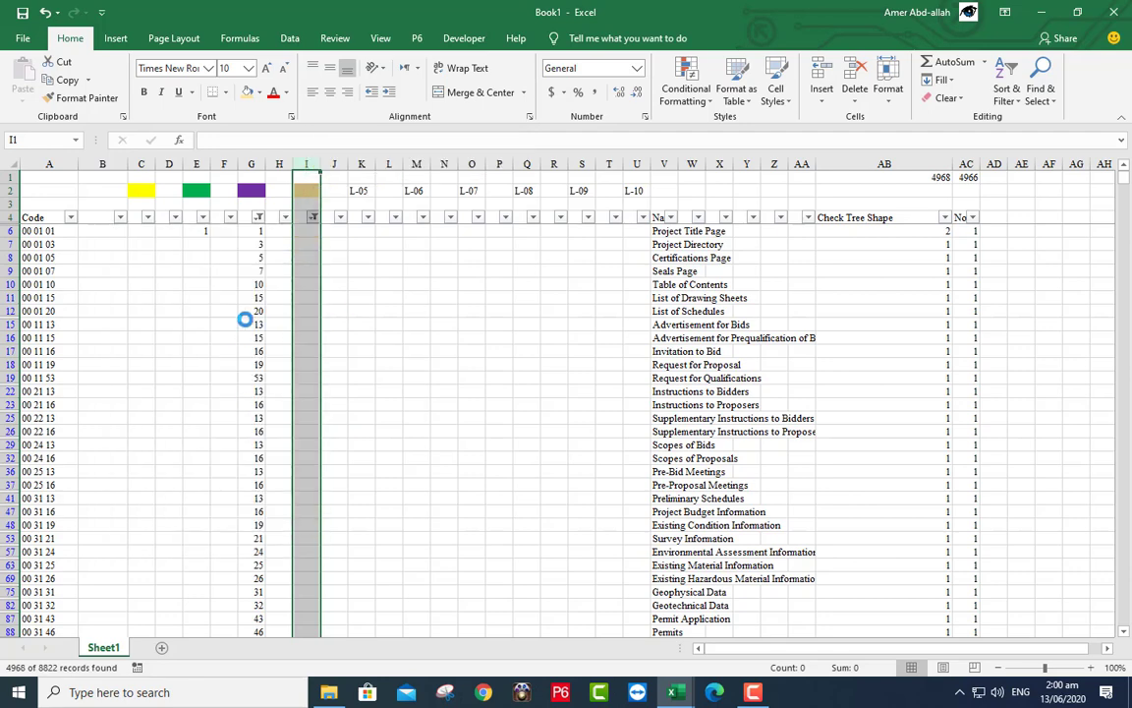
{"action": "left_click", "coordinate": [260, 219]}
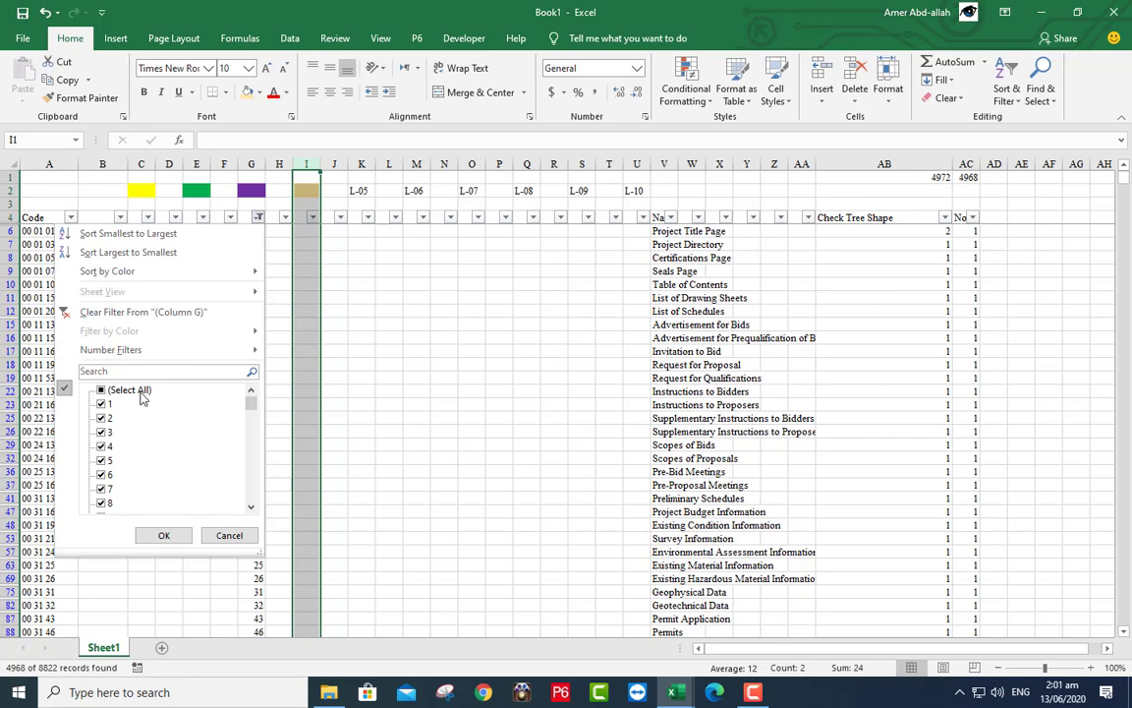
{"action": "left_click", "coordinate": [138, 390]}
{"action": "left_click", "coordinate": [164, 535]}
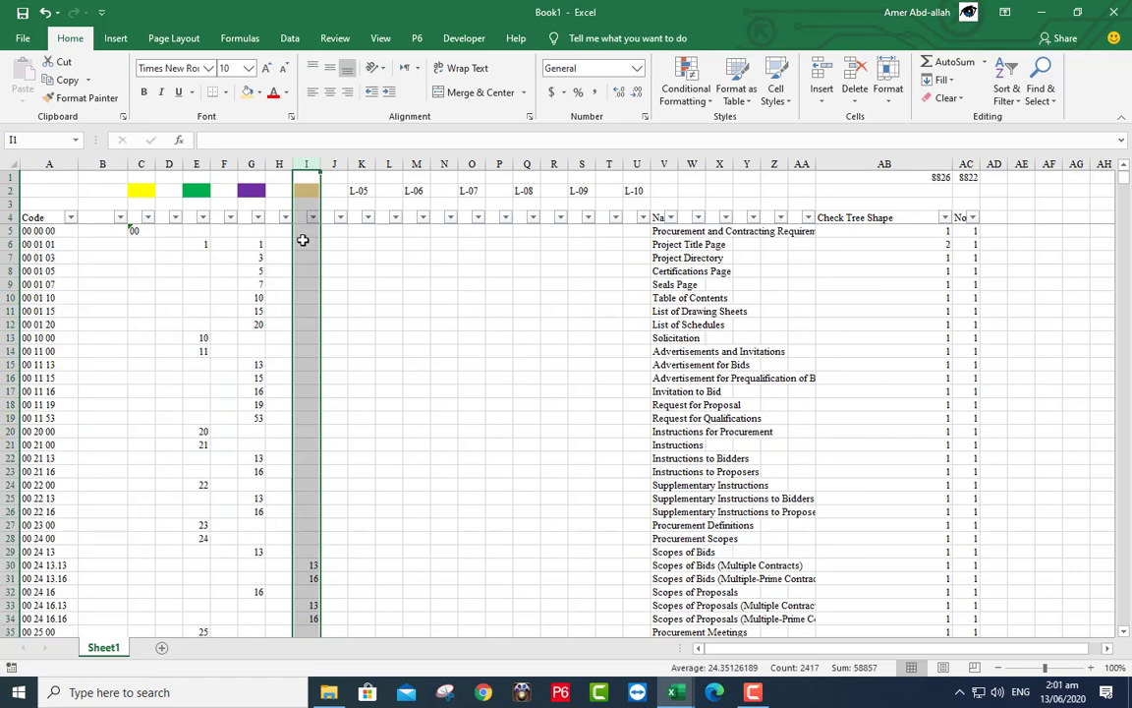
{"action": "left_click", "coordinate": [306, 177]}
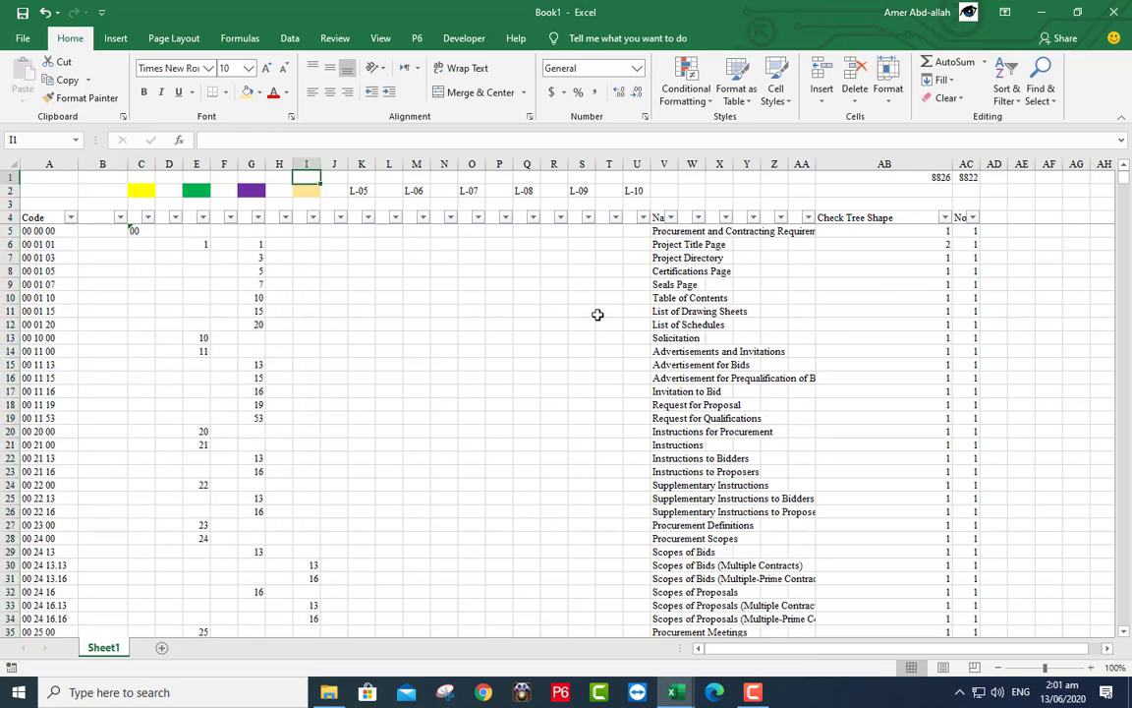
{"action": "left_click", "coordinate": [914, 176]}
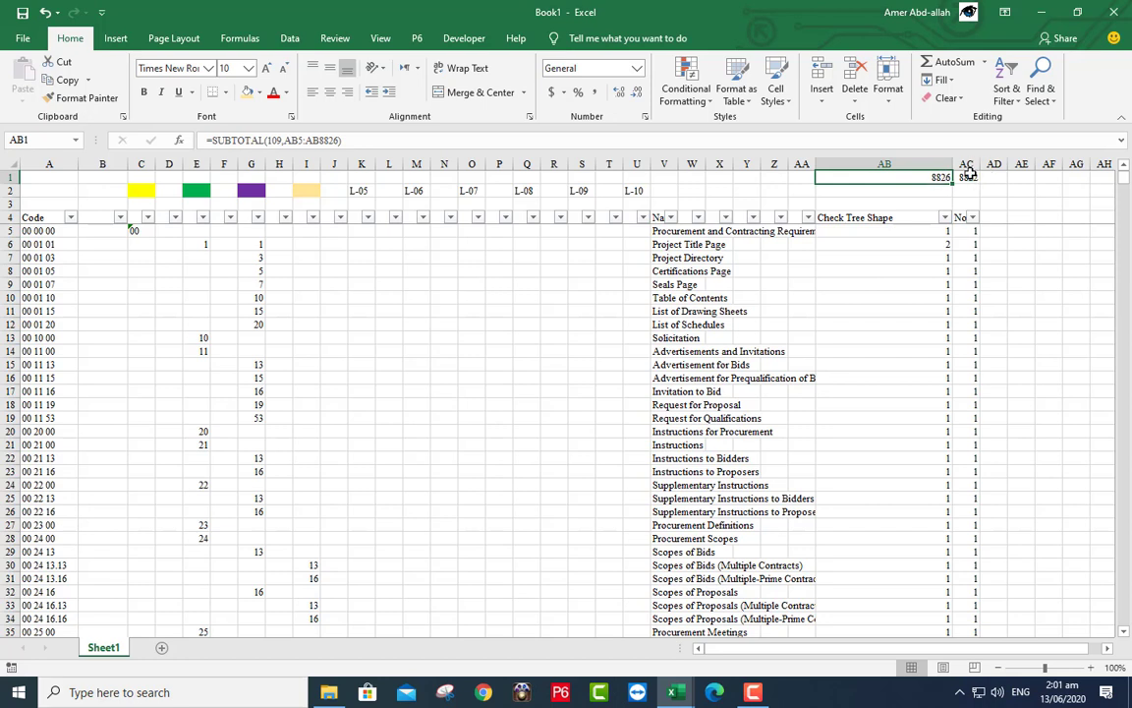
- Filter Check Tree Shape to value 2, leaving four rows, and inspect the 13 and 16 values
{"action": "left_click", "coordinate": [942, 218]}
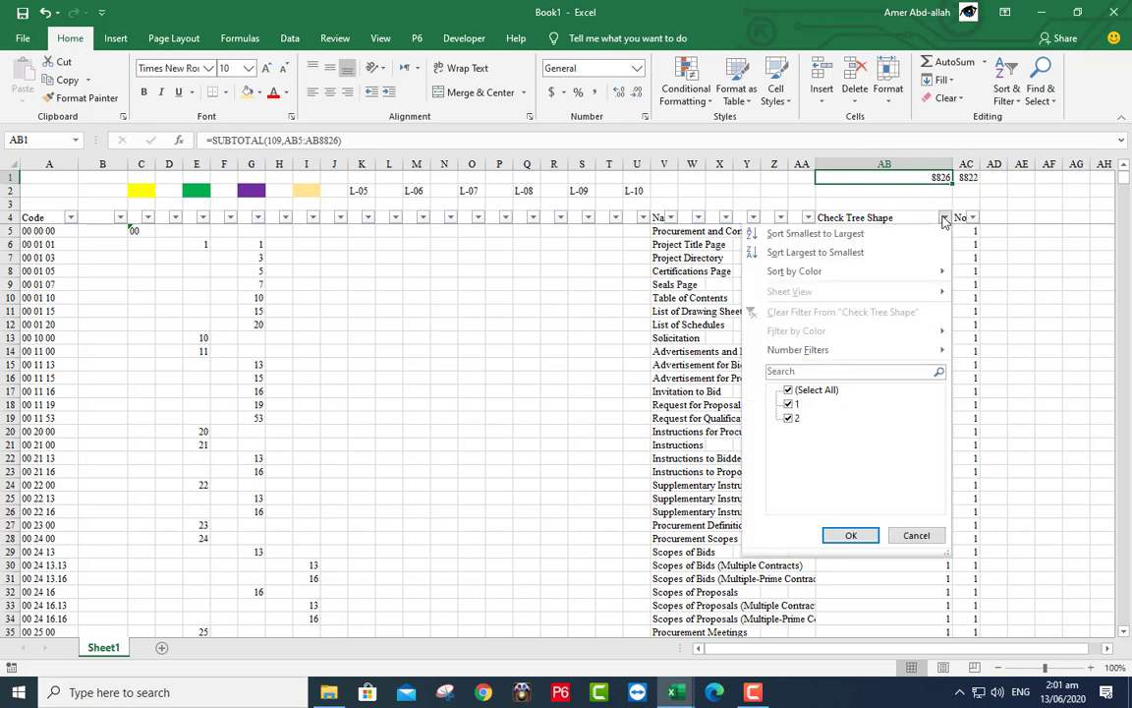
{"action": "left_click", "coordinate": [788, 404]}
{"action": "left_click", "coordinate": [836, 536]}
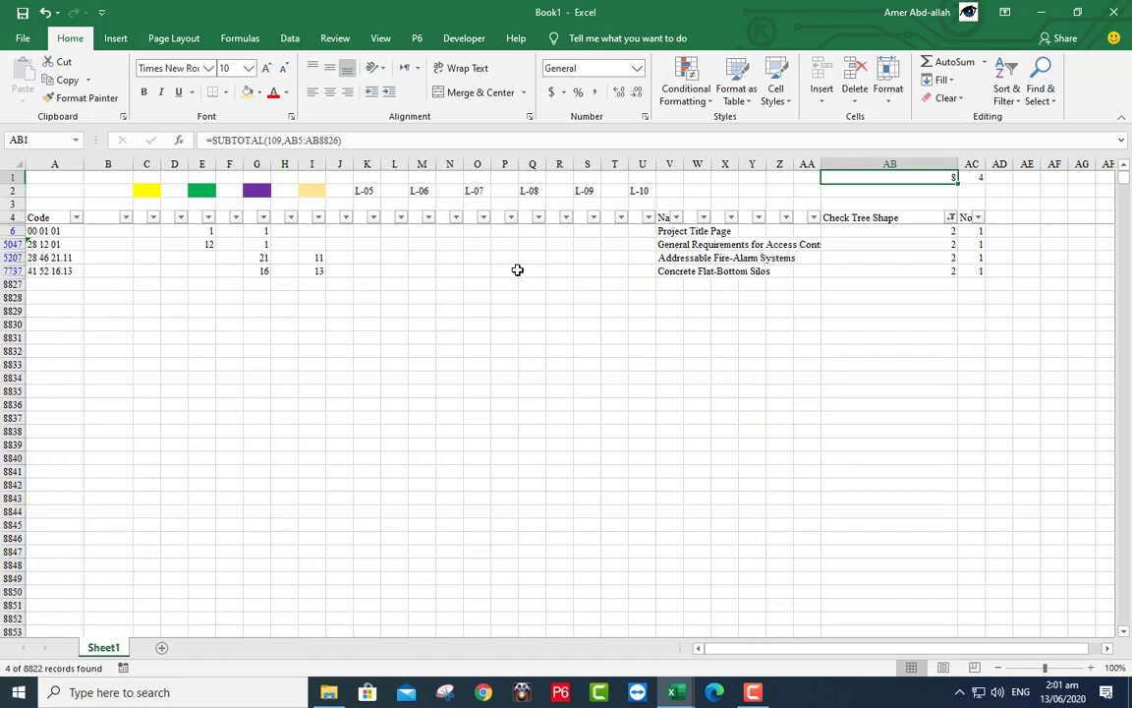
{"action": "left_click", "coordinate": [303, 272]}
{"action": "left_click", "coordinate": [260, 269]}
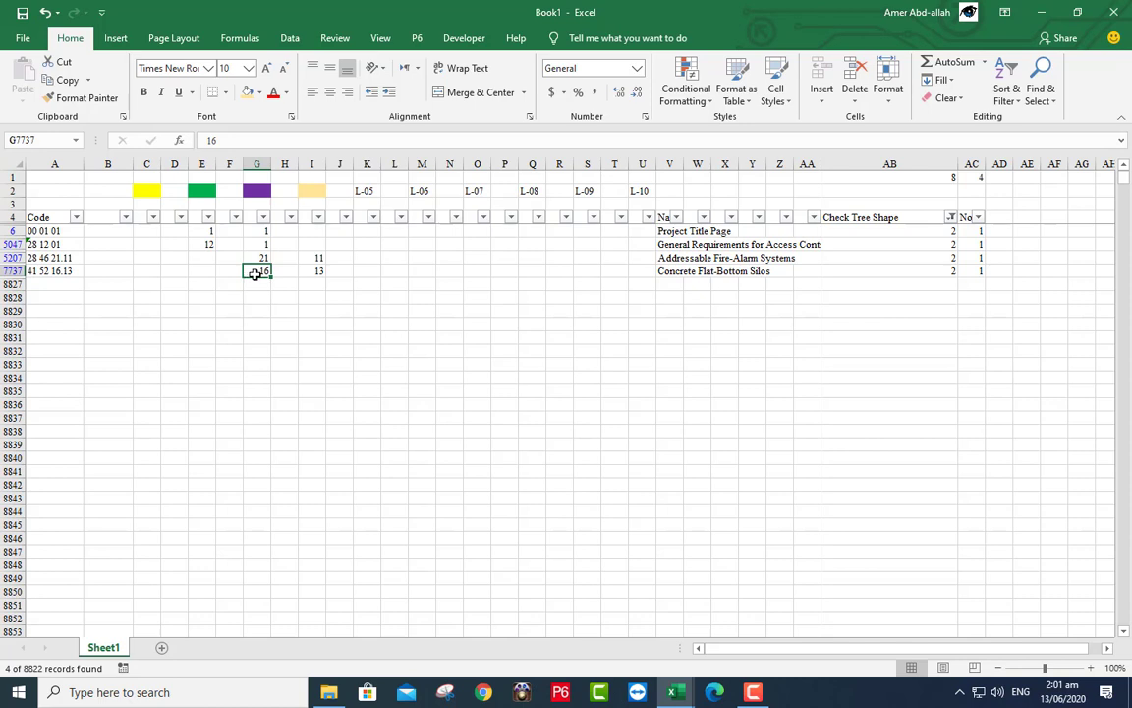
- Insert parent row 41 52 16 with level 16 above 41 52 16.13
{"action": "right_click", "coordinate": [255, 272]}
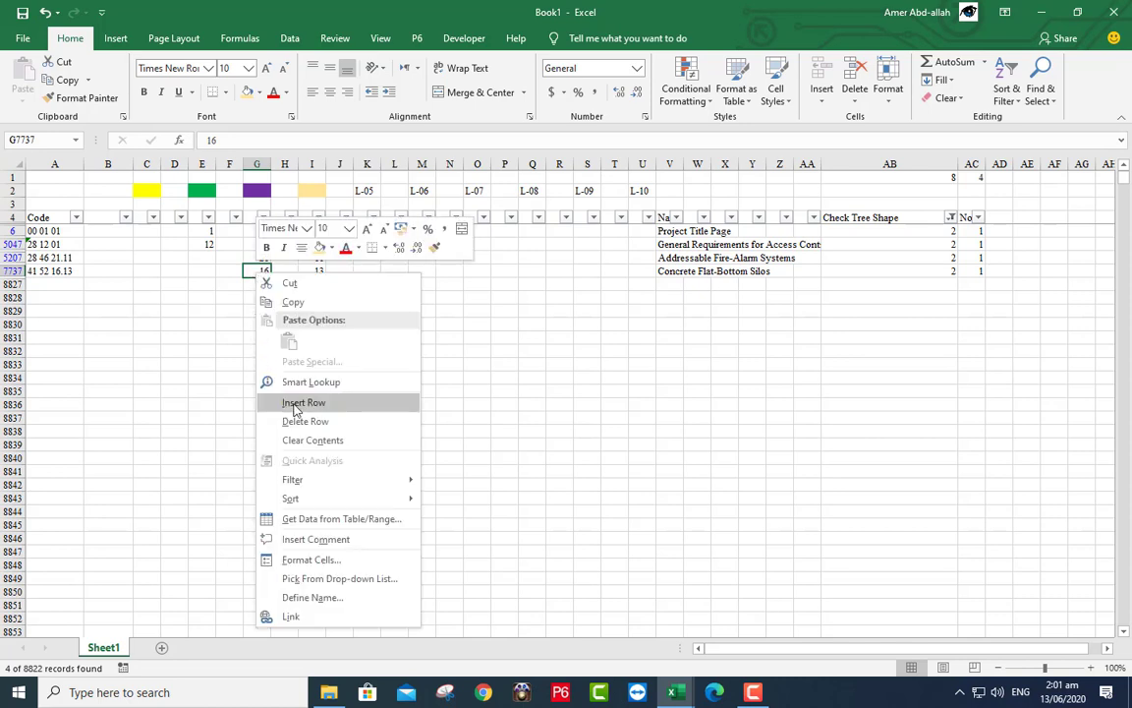
{"action": "left_click", "coordinate": [295, 402]}
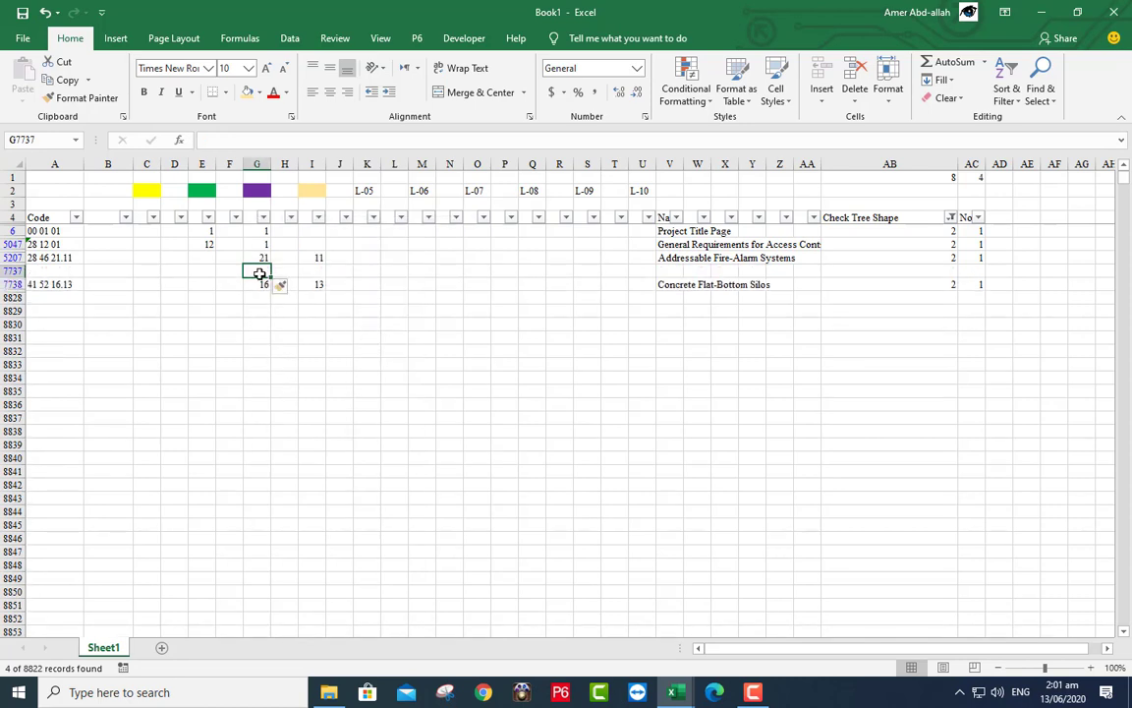
{"action": "type", "text": "16"}
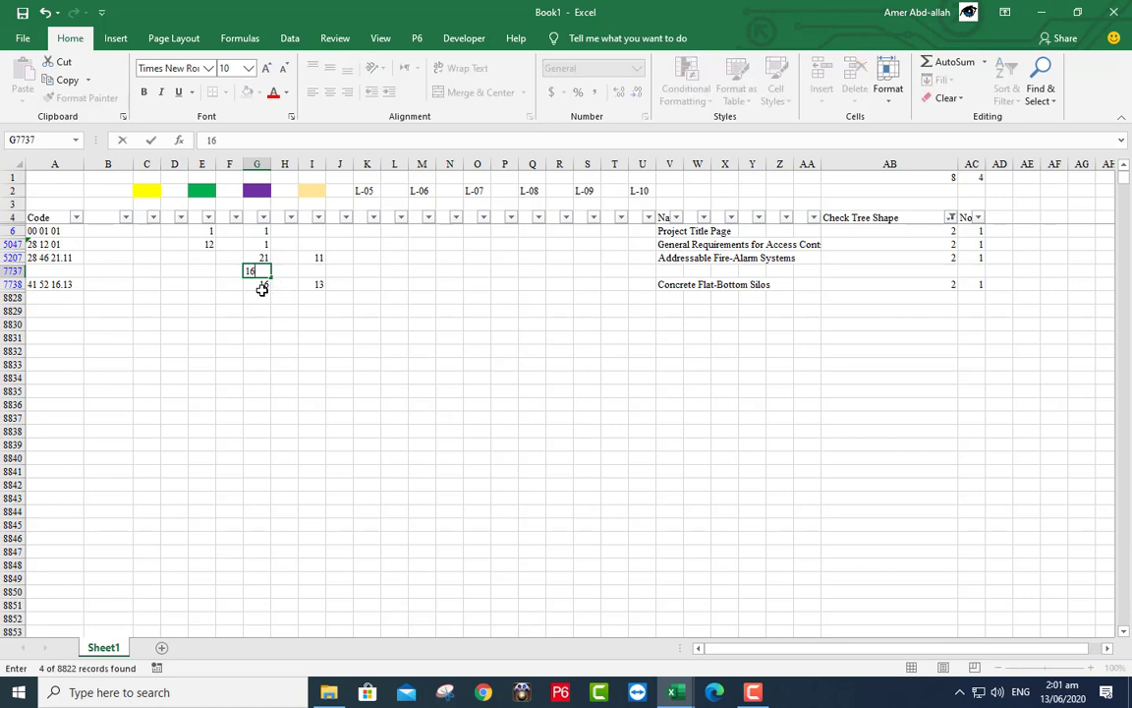
{"action": "key", "text": "Return"}
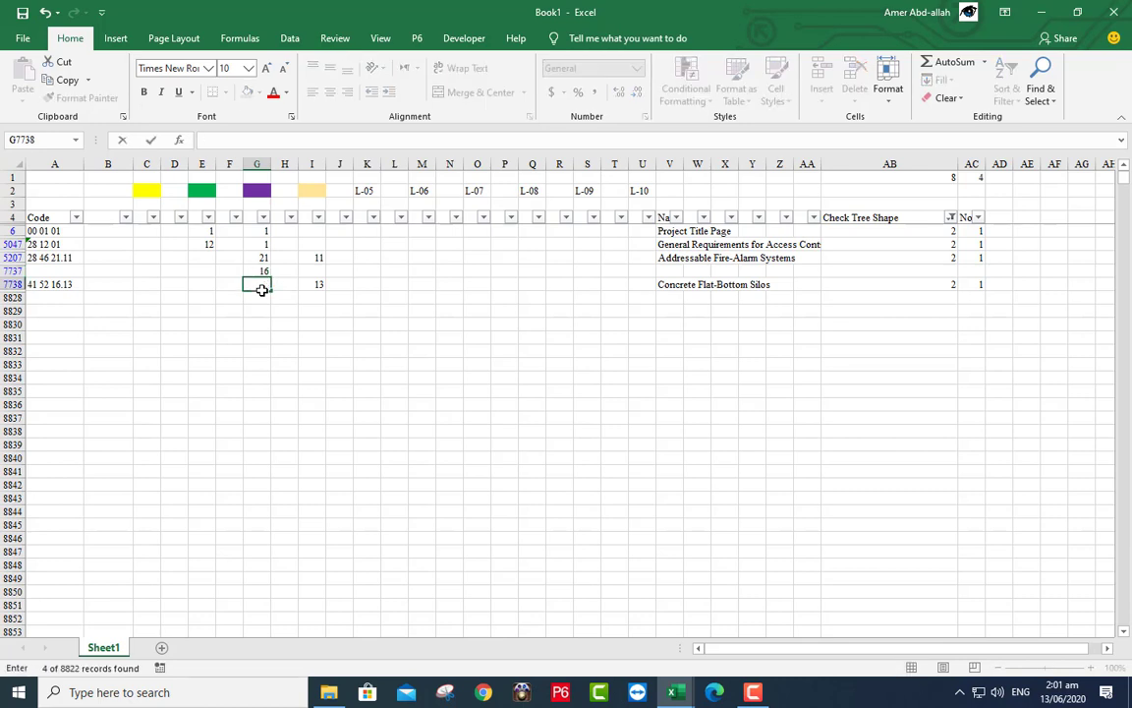
{"action": "left_click", "coordinate": [307, 283]}
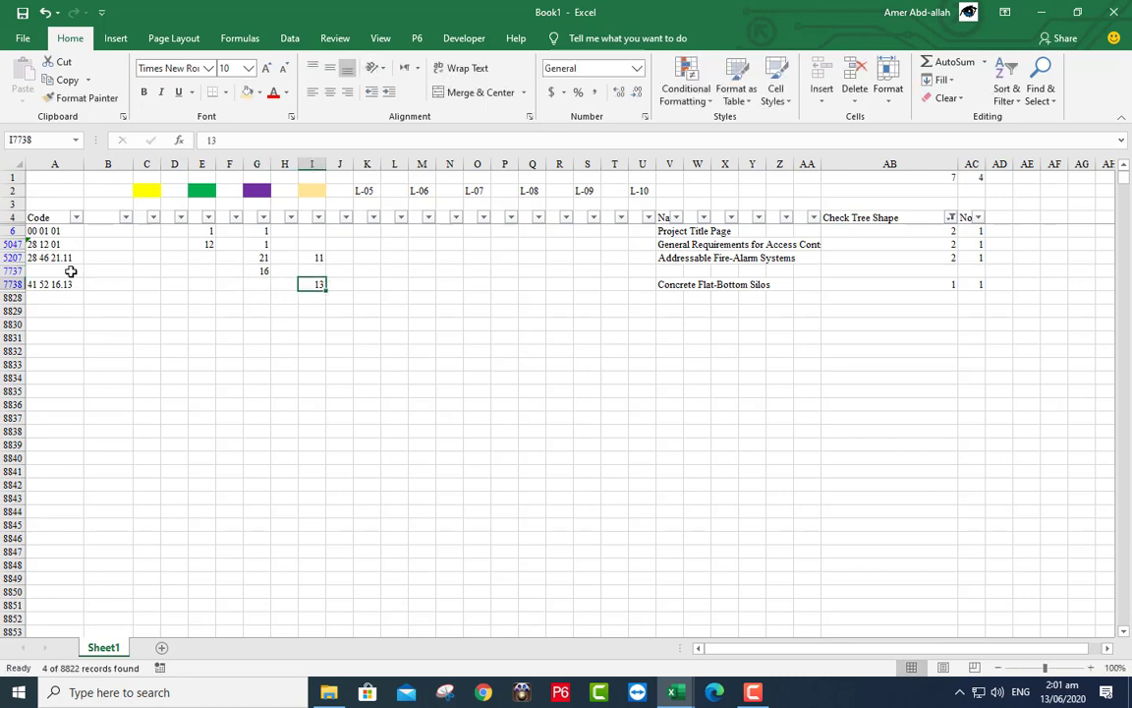
{"action": "left_click", "coordinate": [69, 271]}
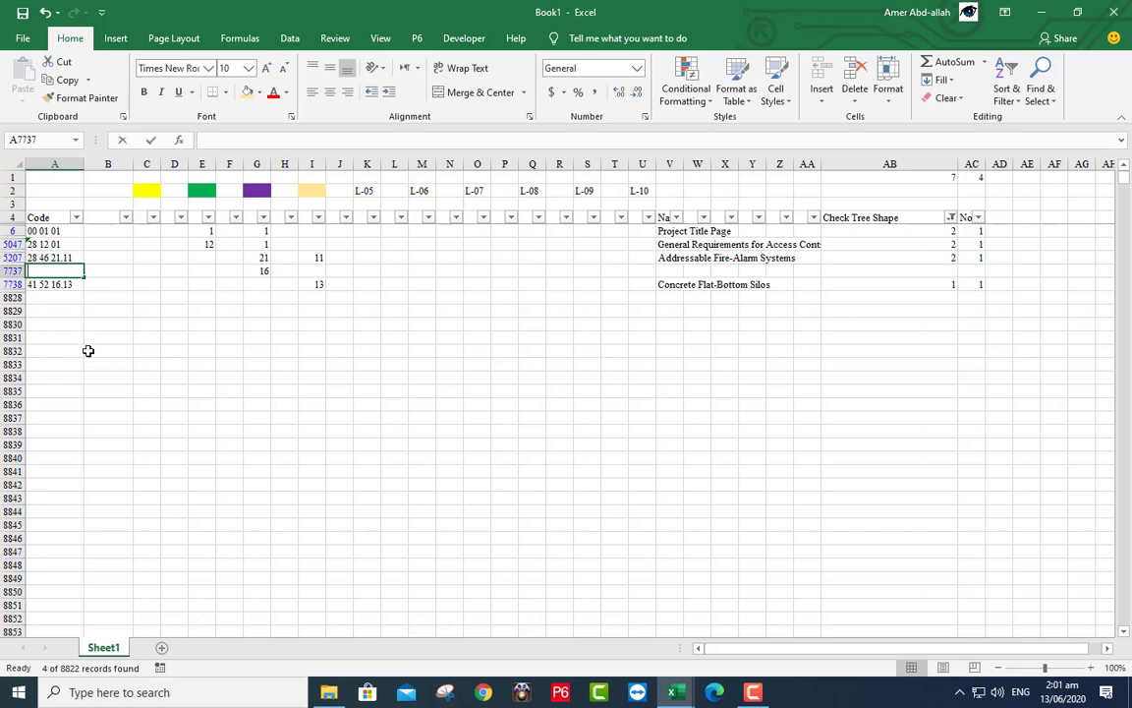
{"action": "type", "text": "41 52 16"}
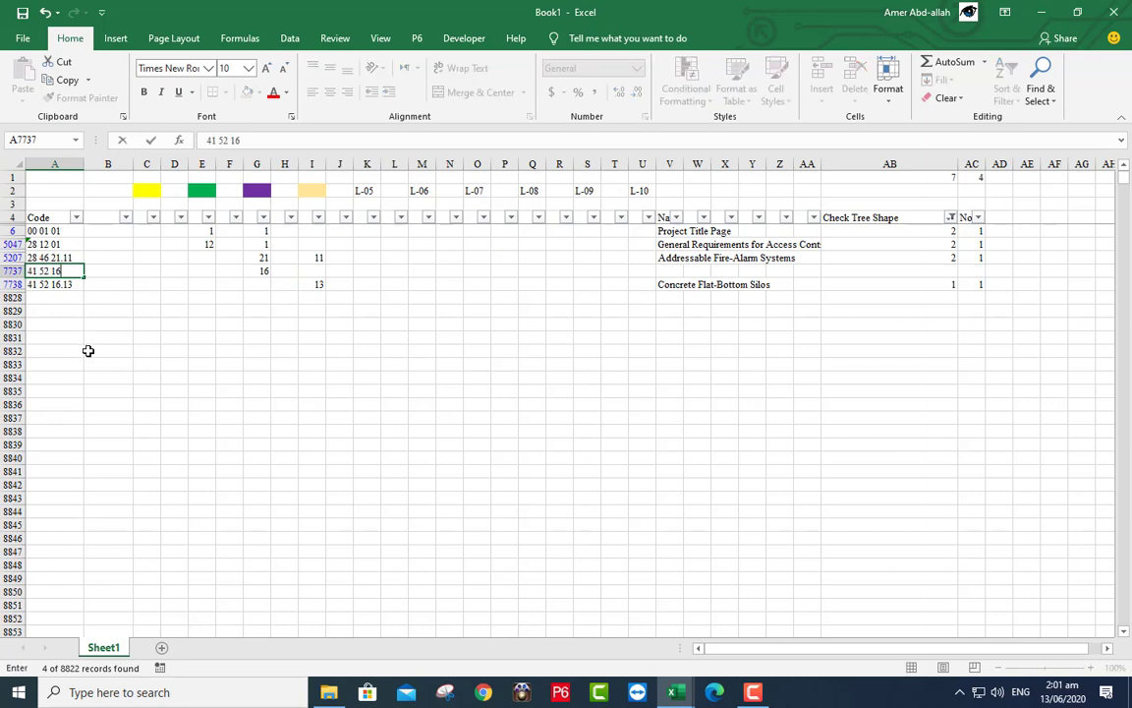
{"action": "left_click", "coordinate": [265, 258]}
- Insert parent row 28 46 21 with level 21 above 28 46 21.11
{"action": "right_click", "coordinate": [266, 258]}
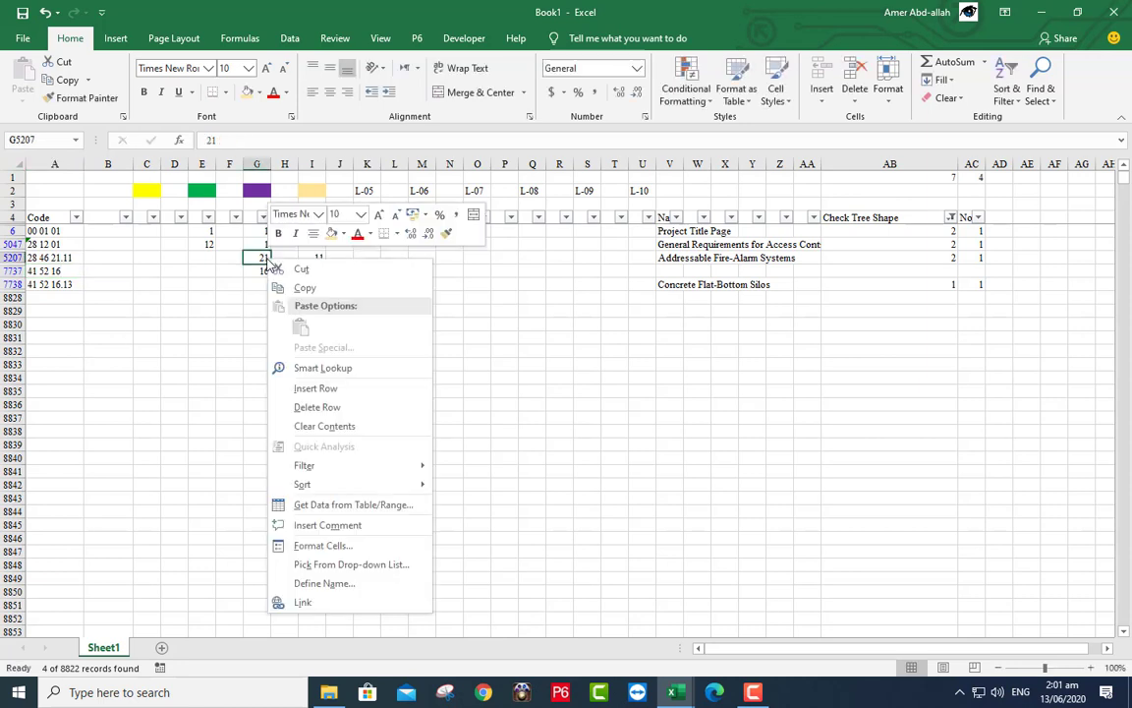
{"action": "left_click", "coordinate": [313, 389]}
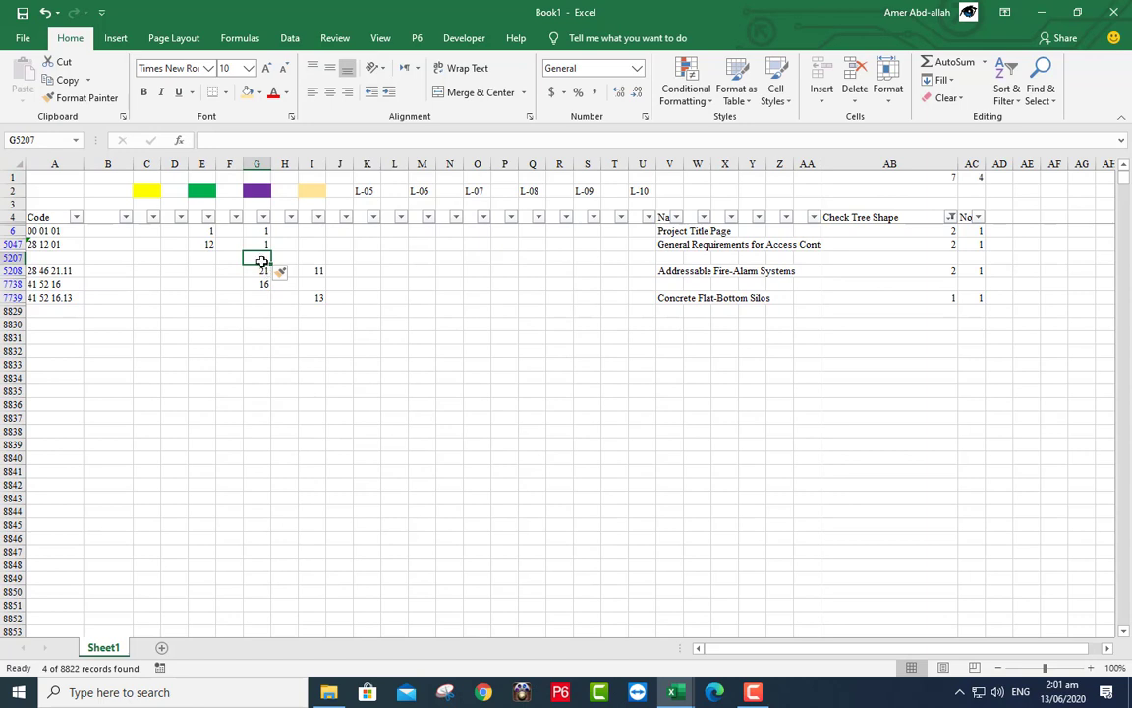
{"action": "type", "text": "21"}
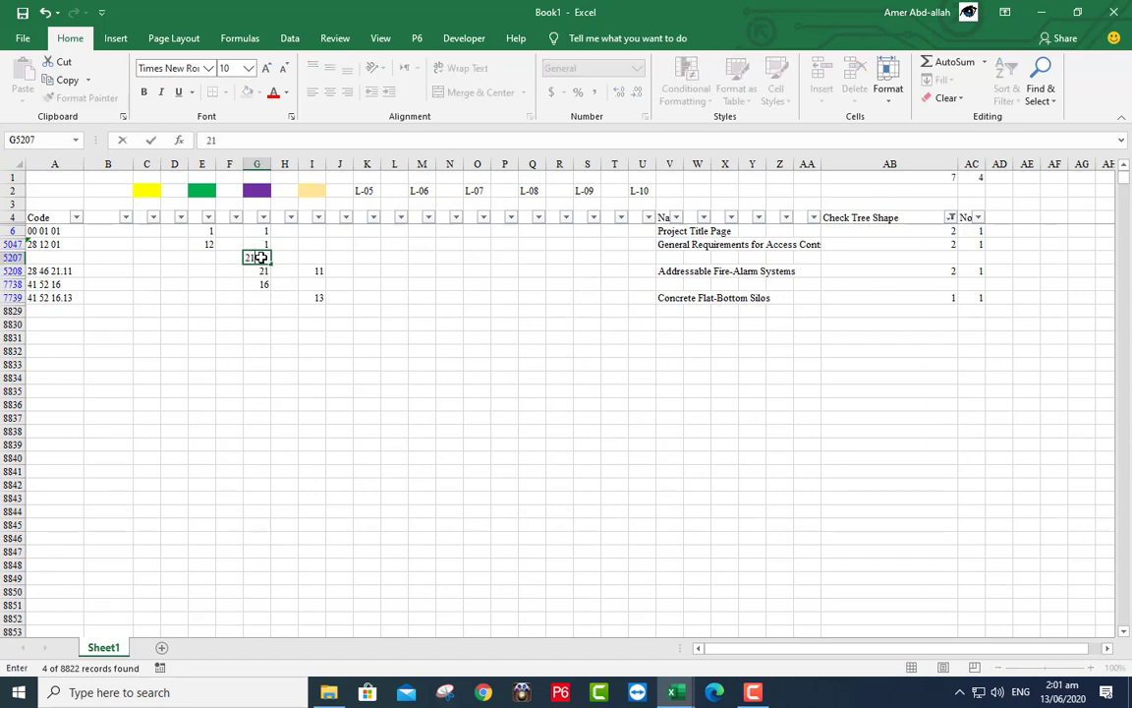
{"action": "key", "text": "Return"}
{"action": "key", "text": "BackSpace"}
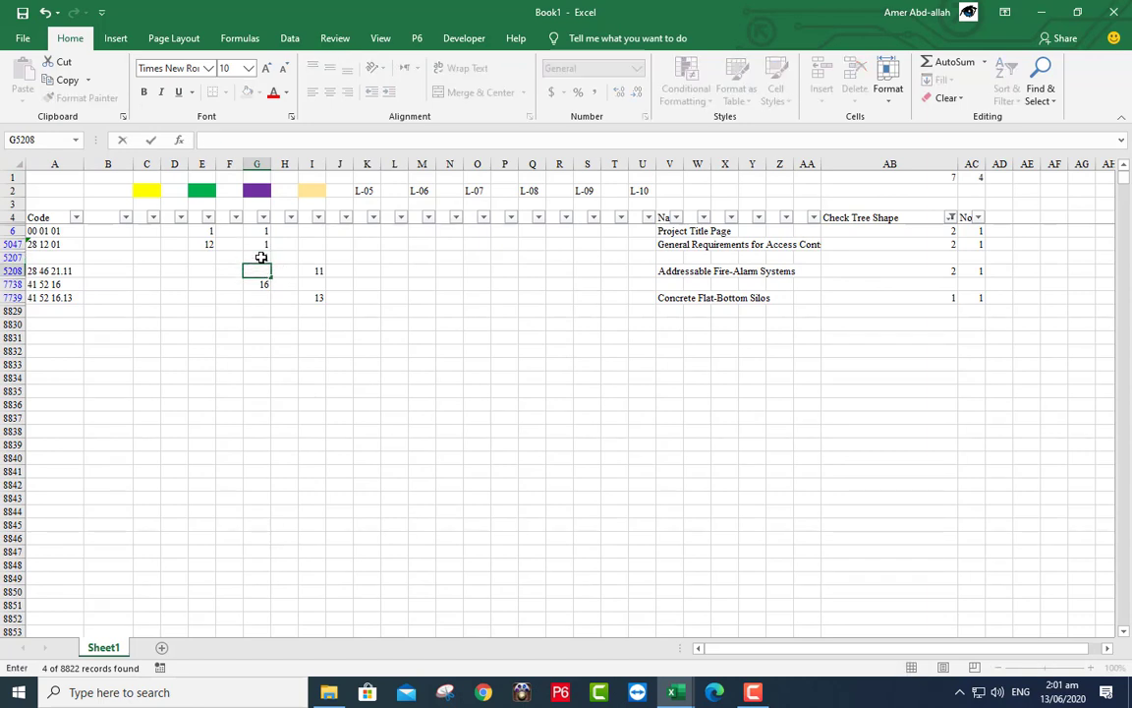
{"action": "left_click", "coordinate": [52, 256]}
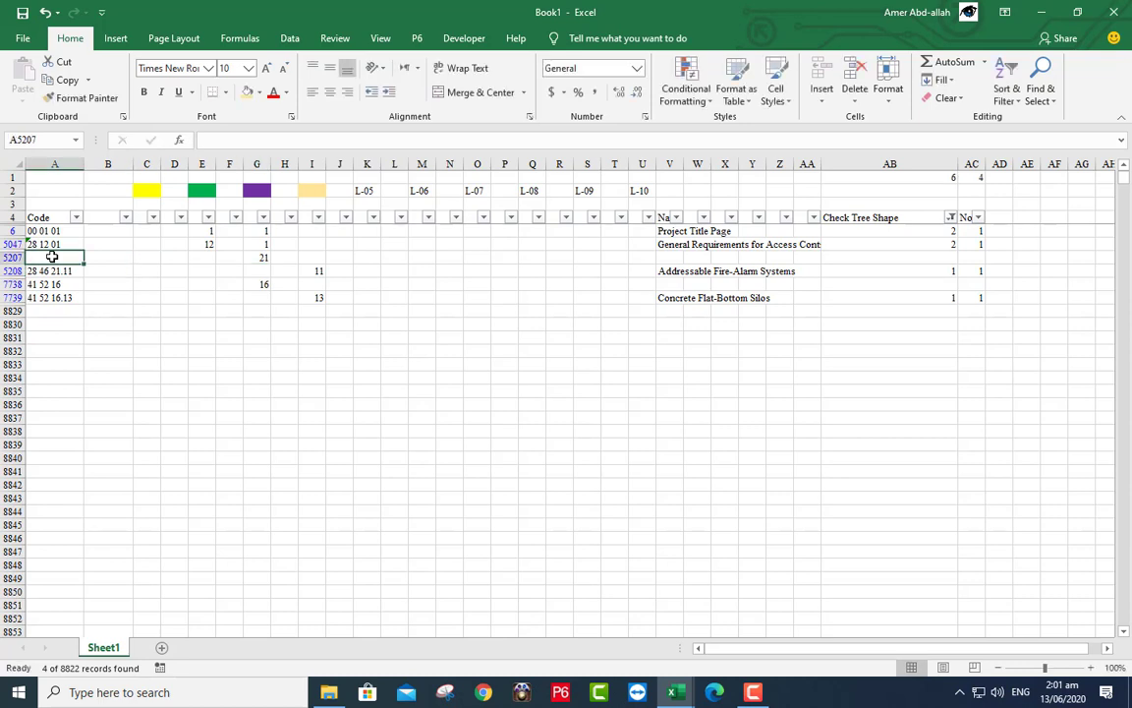
{"action": "type", "text": "28 46 21"}
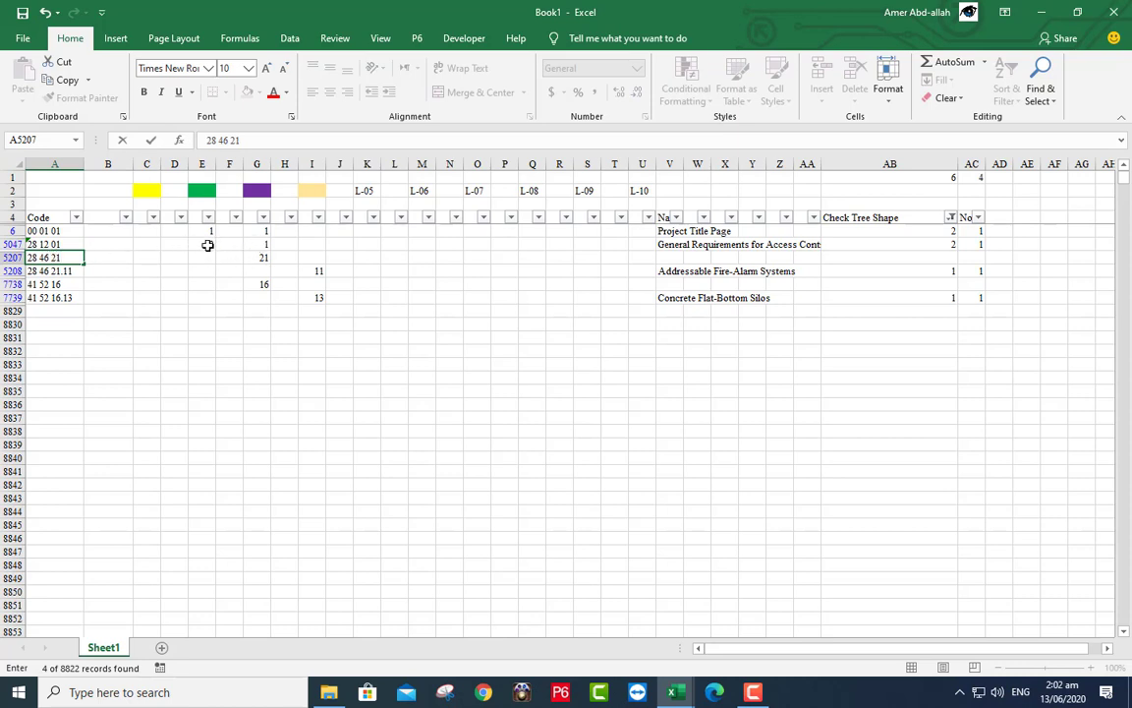
{"action": "left_click", "coordinate": [207, 244]}
- Insert parent row 28 12 00 above 28 12 01, moving level 12 into it
{"action": "right_click", "coordinate": [204, 244]}
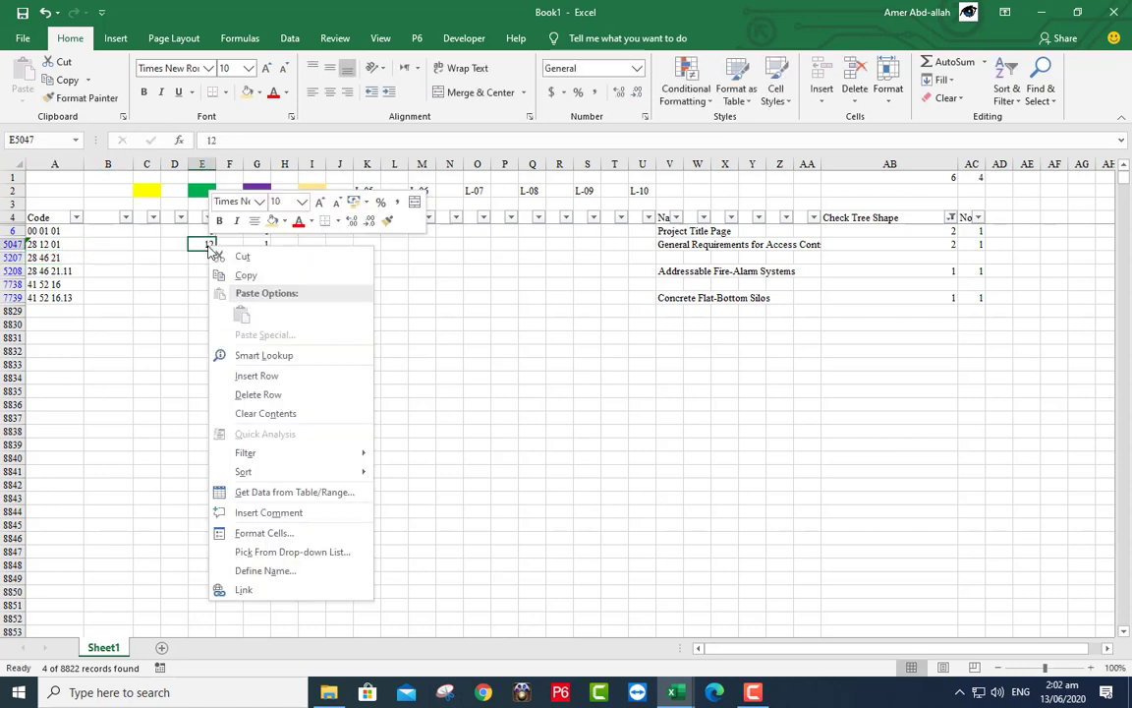
{"action": "left_click", "coordinate": [256, 375]}
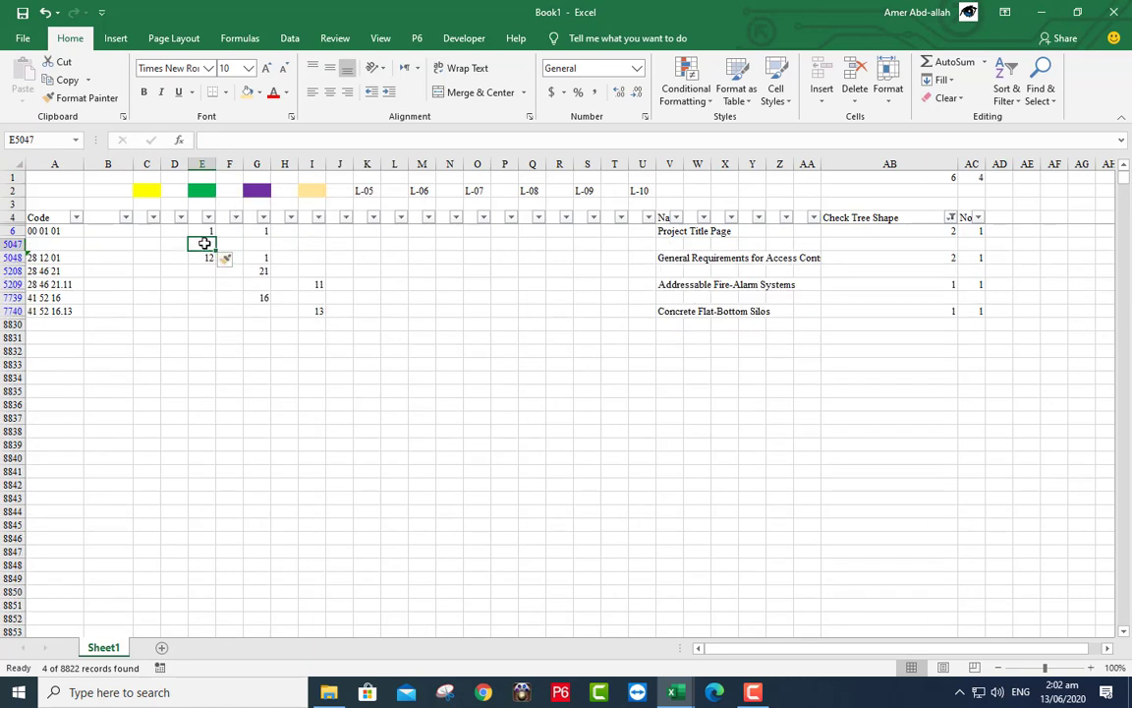
{"action": "key", "text": "Down"}
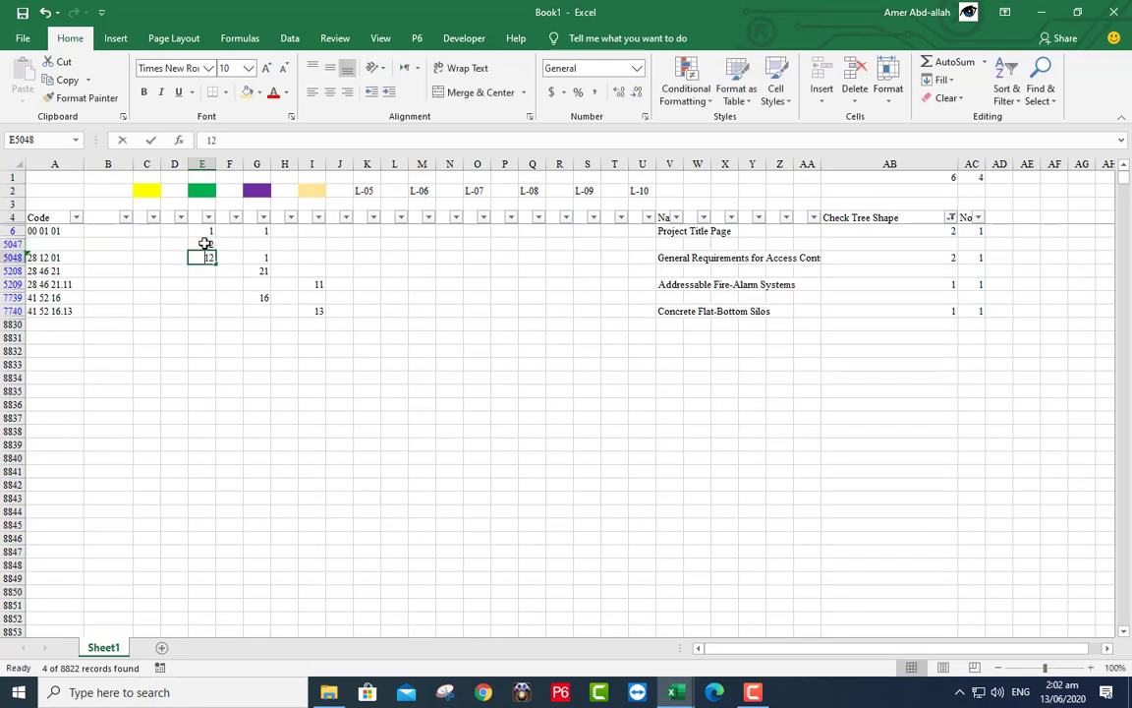
{"action": "left_click_drag", "start_coordinate": [205, 249], "coordinate": [205, 242]}
{"action": "left_click", "coordinate": [65, 246]}
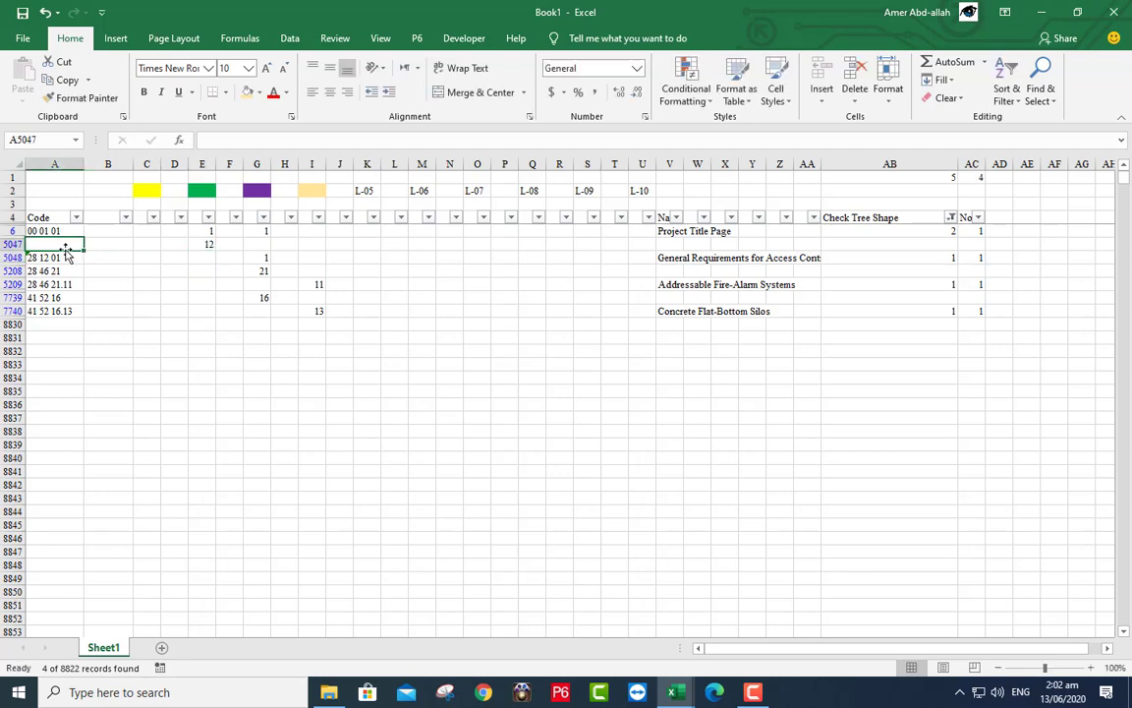
{"action": "type", "text": "28 12 00"}
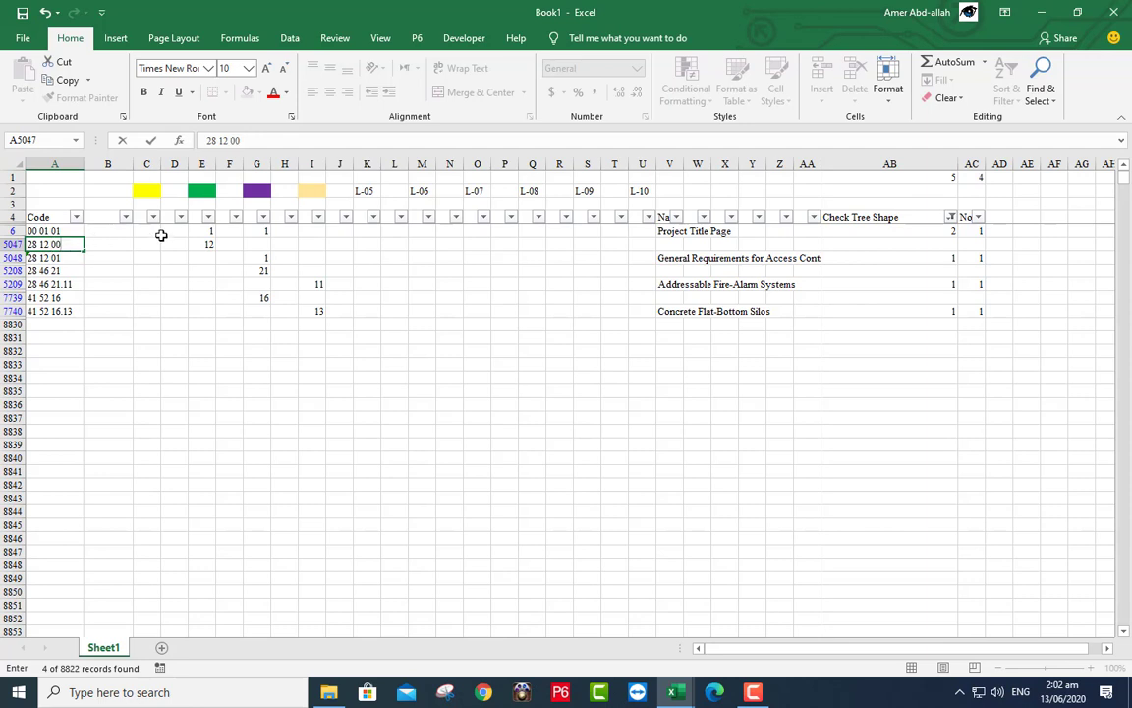
{"action": "left_click", "coordinate": [199, 230]}
- Insert parent row 00 01 00 with level 1 as row 6, above 00 01 01
{"action": "right_click", "coordinate": [200, 233]}
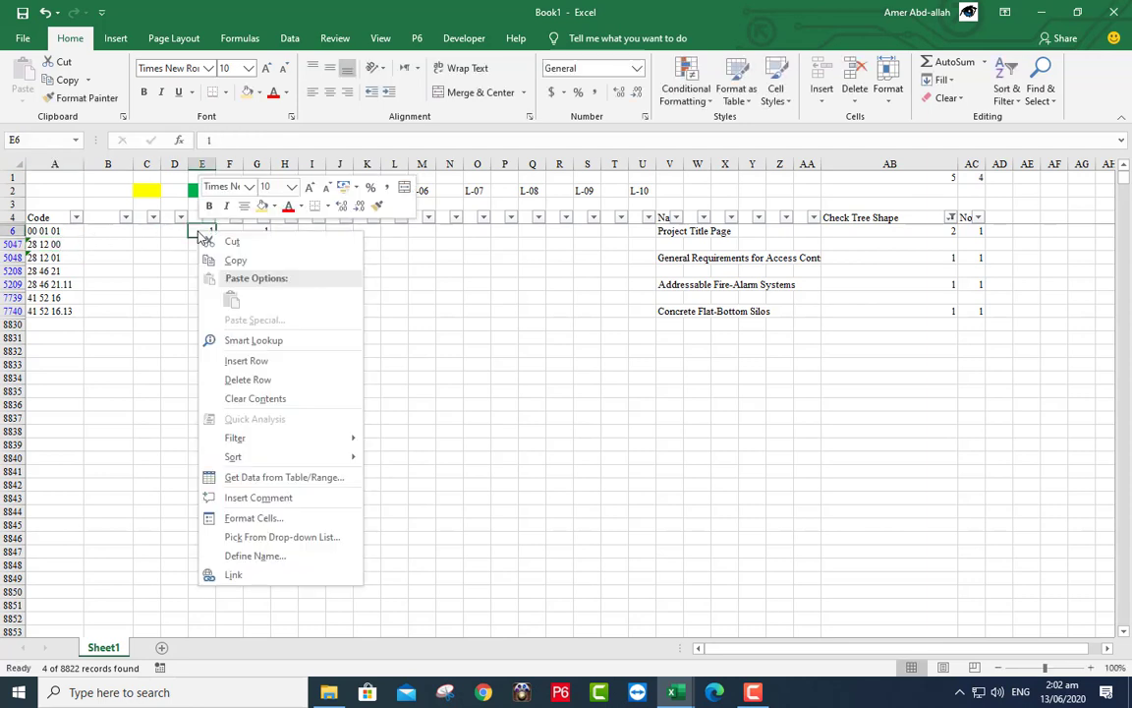
{"action": "left_click", "coordinate": [241, 361]}
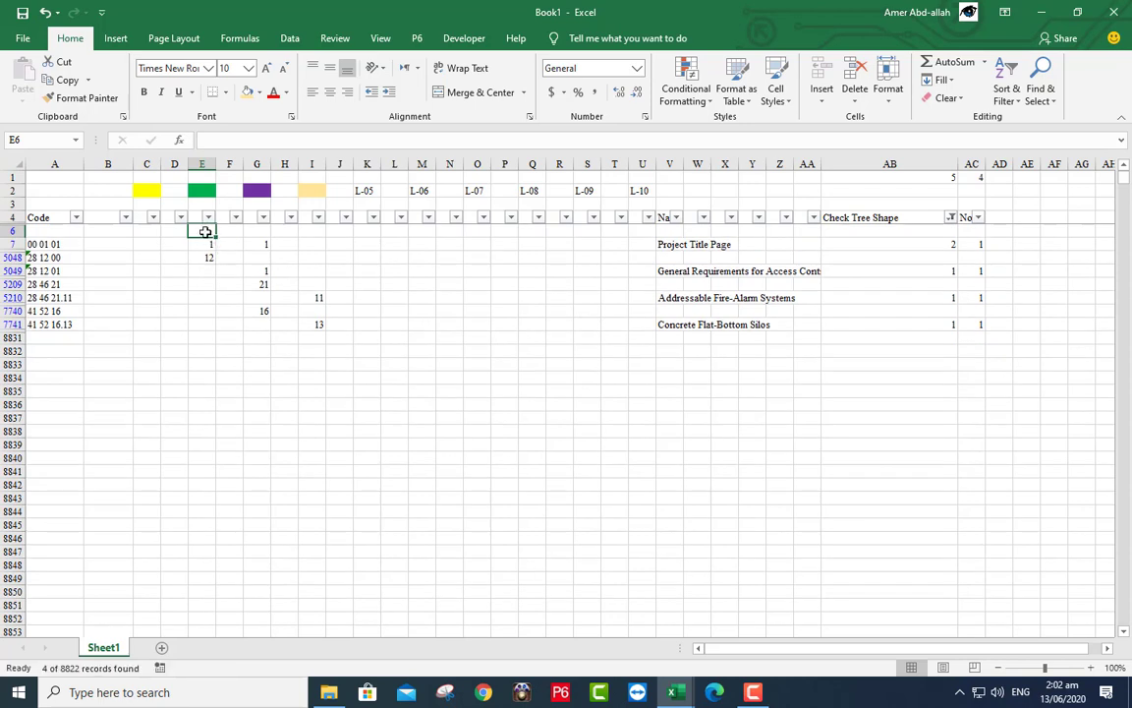
{"action": "type", "text": "1"}
{"action": "key", "text": "Return"}
{"action": "key", "text": "BackSpace"}
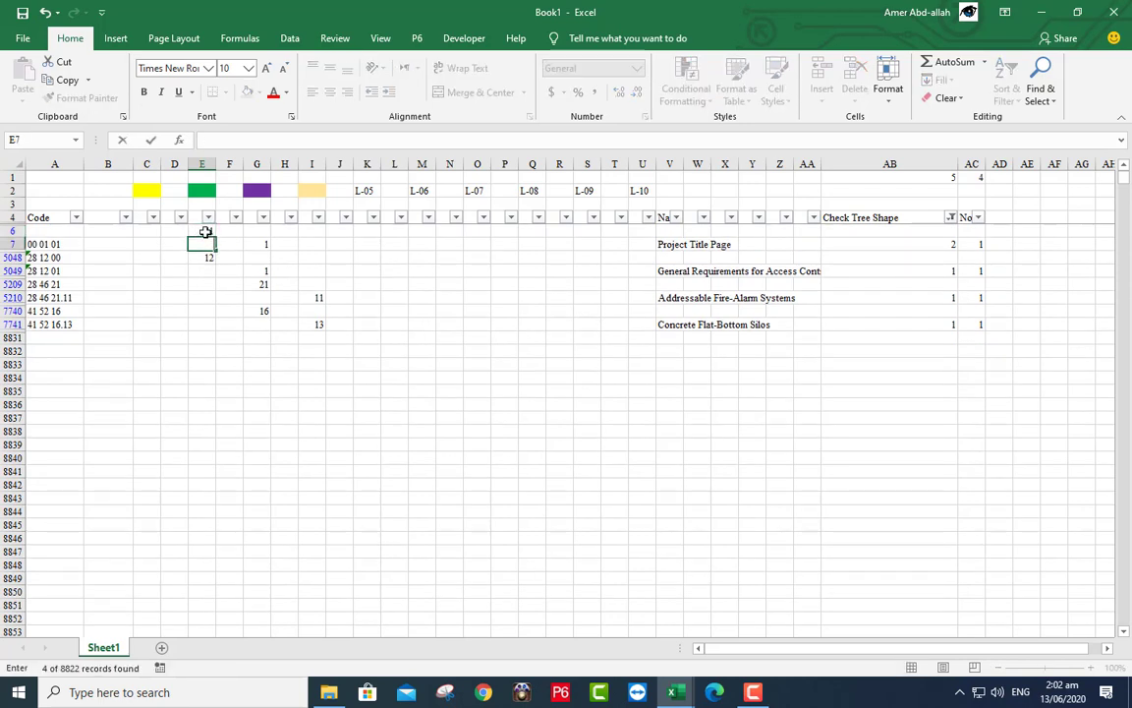
{"action": "left_click", "coordinate": [56, 229]}
{"action": "type", "text": "0"}
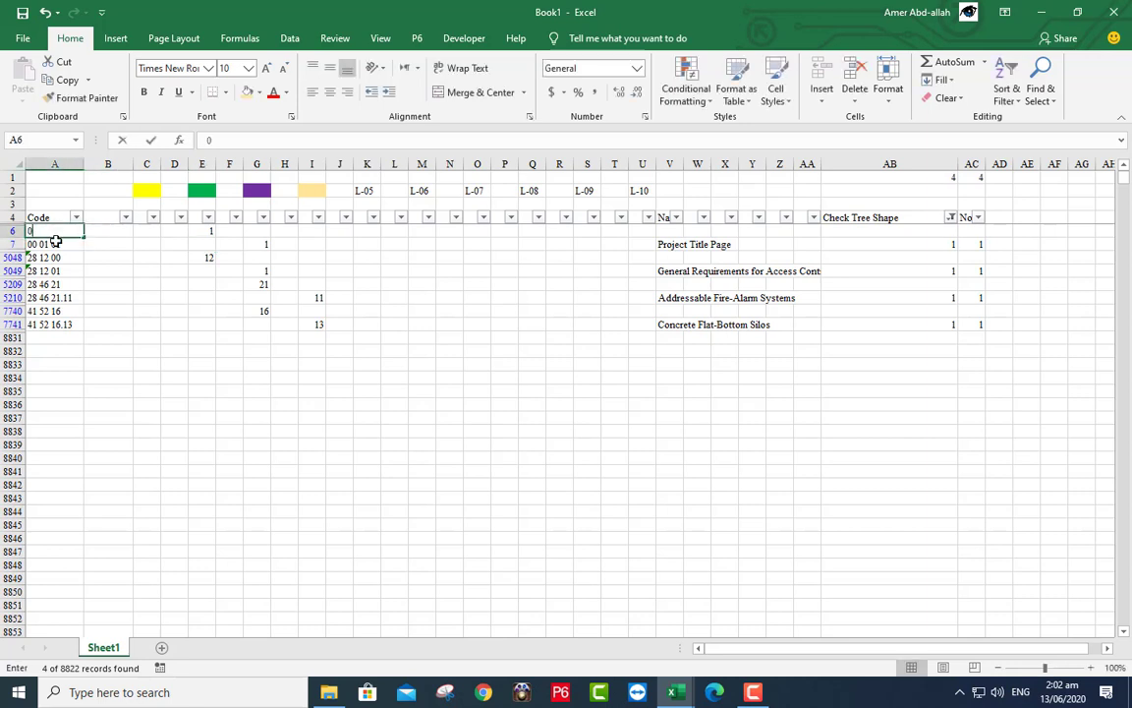
{"action": "type", "text": "0 01 0"}
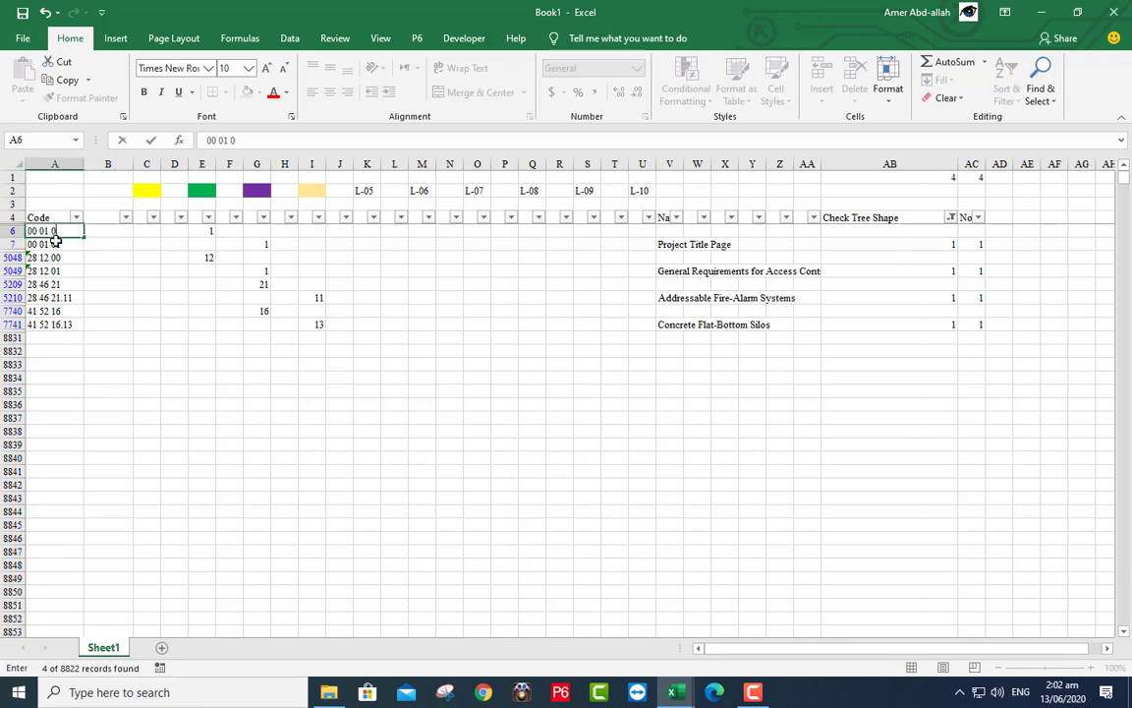
{"action": "type", "text": "0"}
{"action": "left_click", "coordinate": [676, 230]}
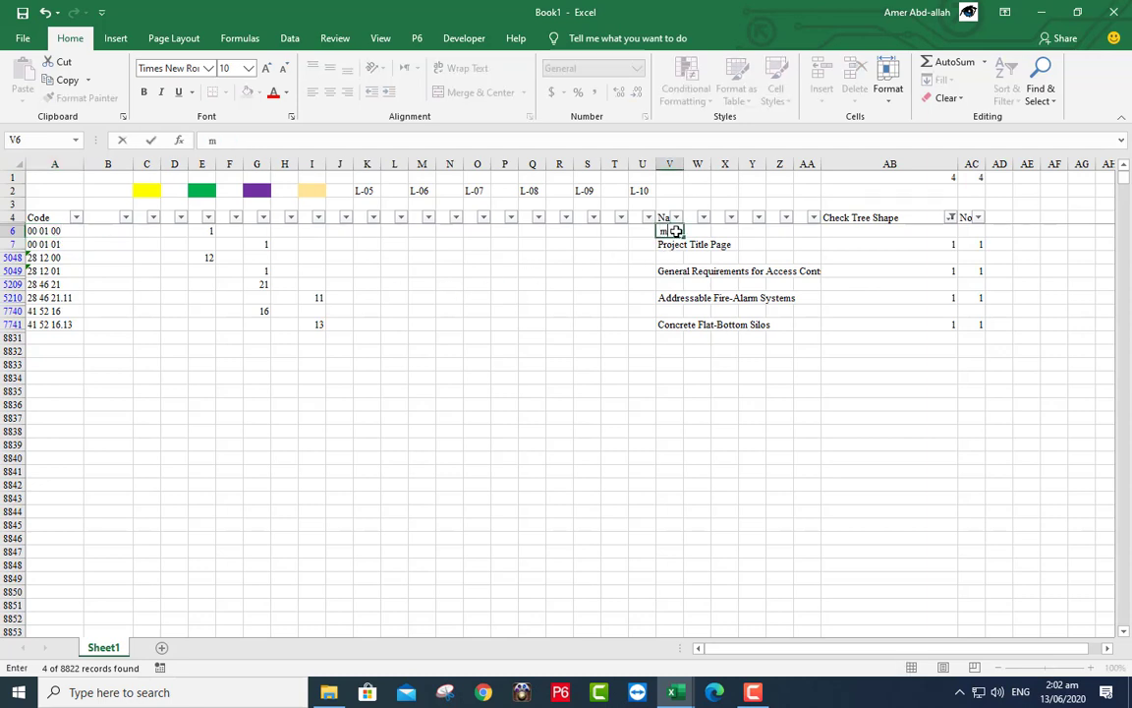
- Enter 'missing item' in V6 and paste it into V5048, V5209 and V7740
{"action": "type", "text": "missing item"}
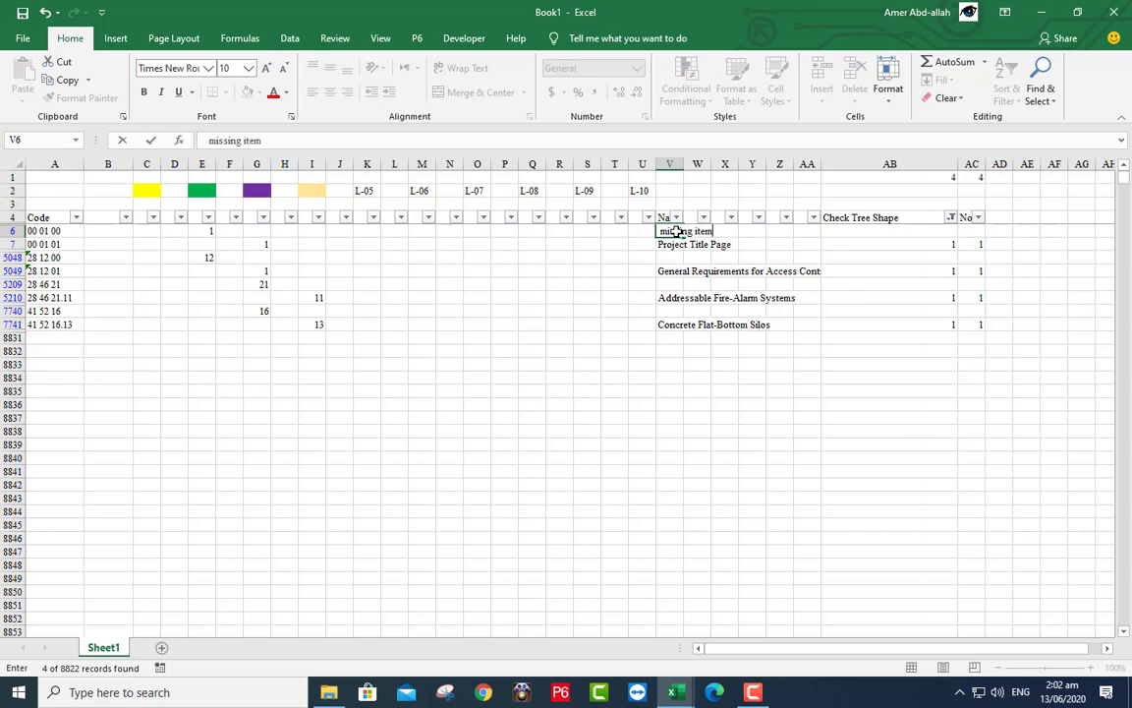
{"action": "left_click", "coordinate": [665, 243]}
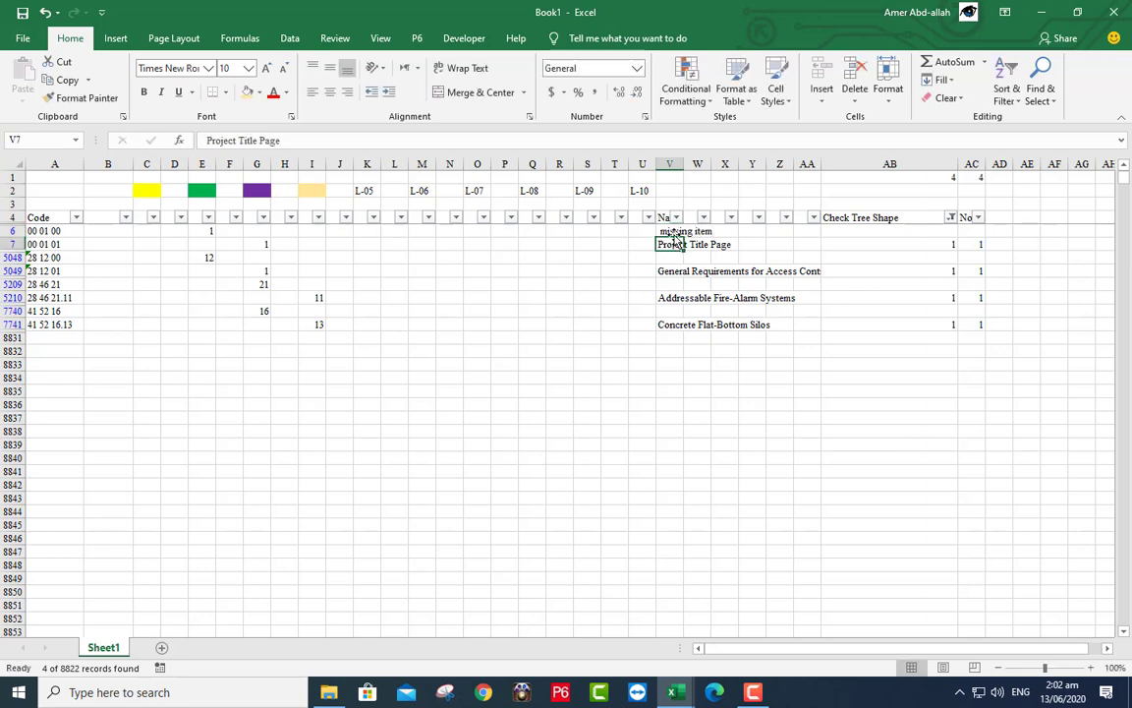
{"action": "left_click", "coordinate": [668, 230]}
{"action": "right_click", "coordinate": [676, 233]}
{"action": "left_click", "coordinate": [713, 263]}
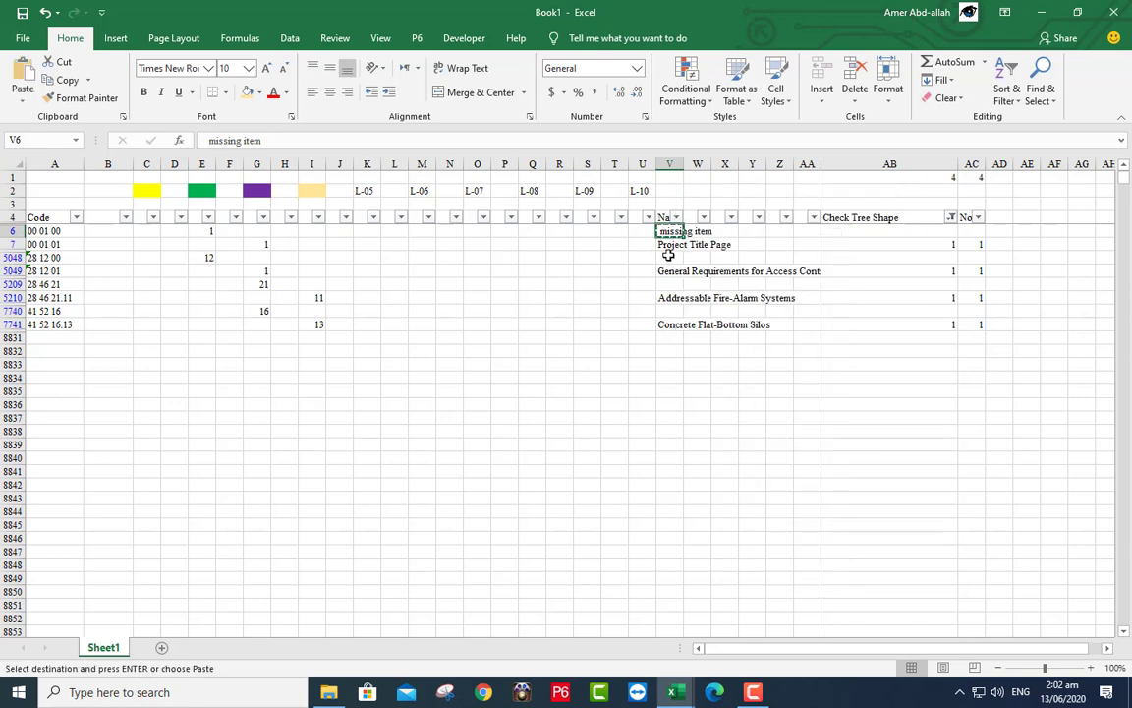
{"action": "left_click", "coordinate": [670, 257]}
{"action": "right_click", "coordinate": [670, 256]}
{"action": "left_click", "coordinate": [701, 324]}
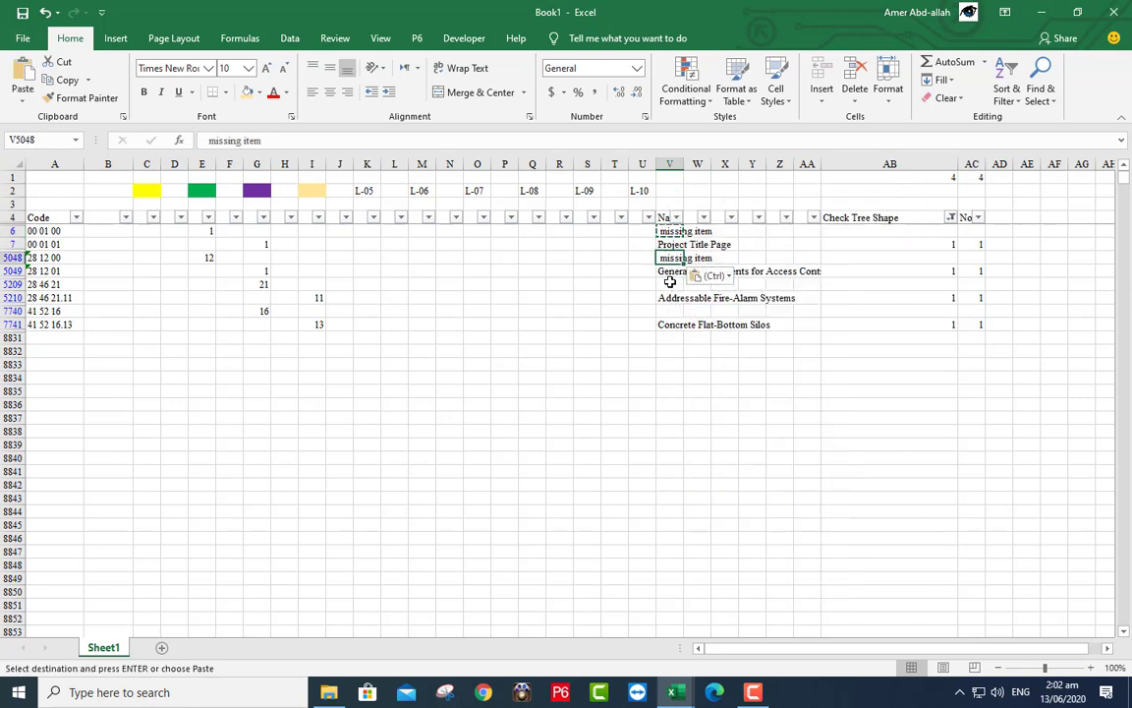
{"action": "right_click", "coordinate": [671, 285]}
{"action": "left_click", "coordinate": [704, 346]}
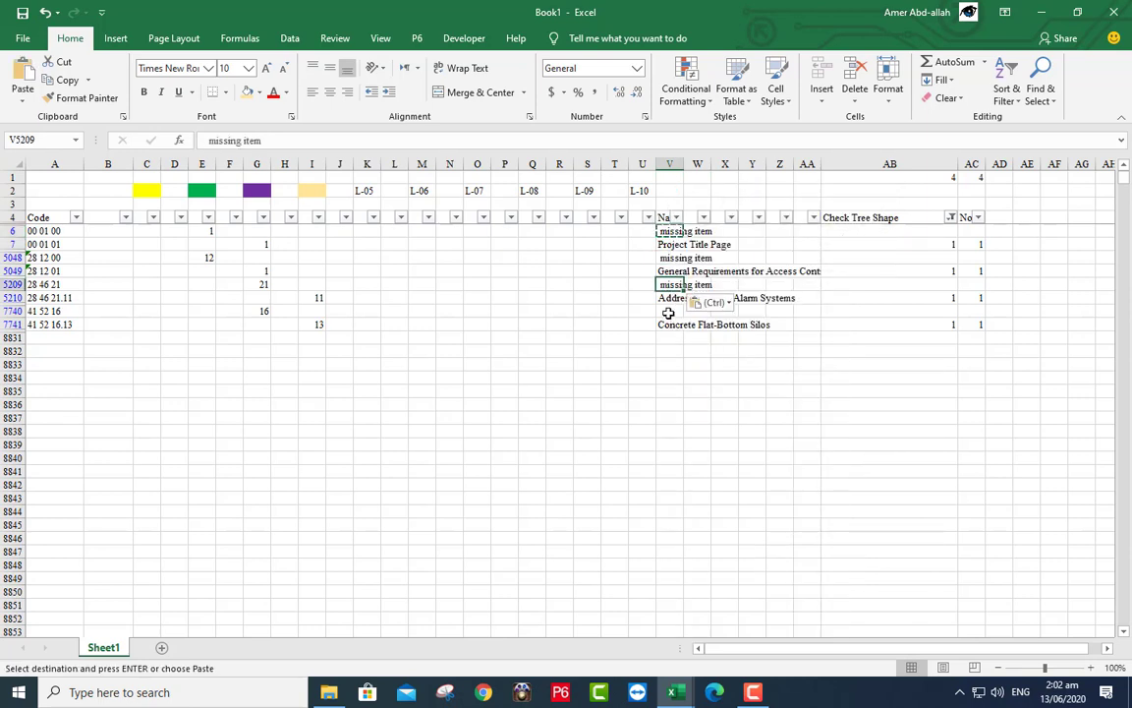
{"action": "right_click", "coordinate": [670, 310]}
{"action": "left_click", "coordinate": [702, 382]}
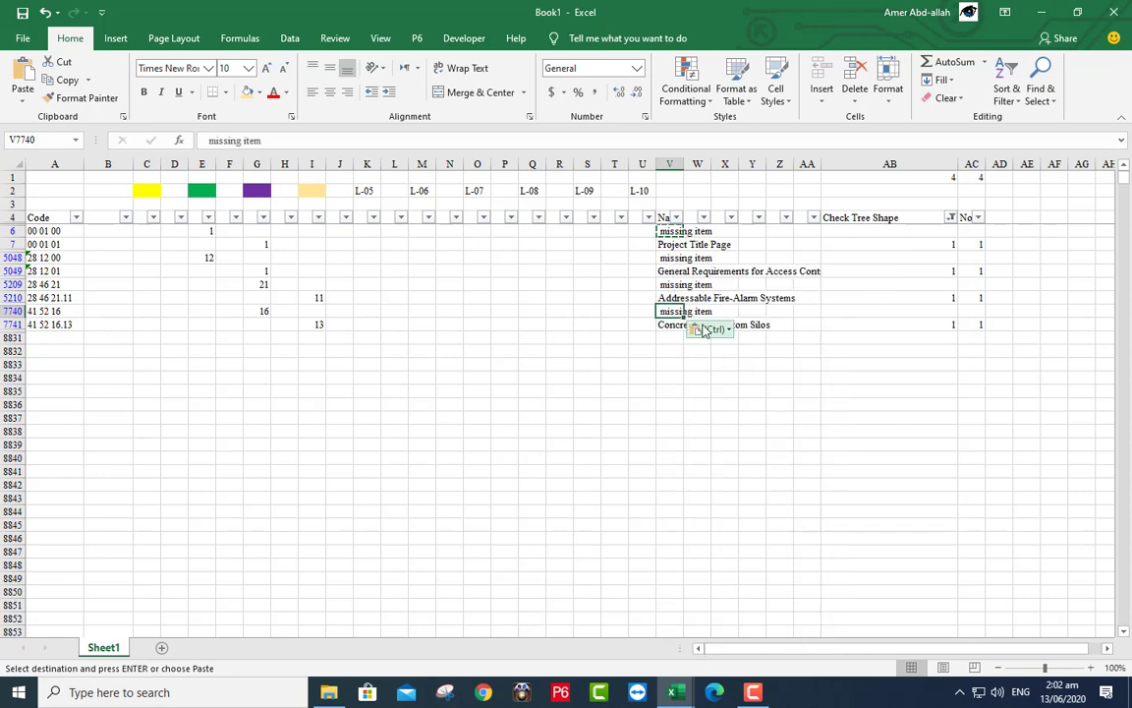
- Fill the AB check formula and AC No value of 1 across rows 6 to 7741
{"action": "left_click", "coordinate": [934, 241]}
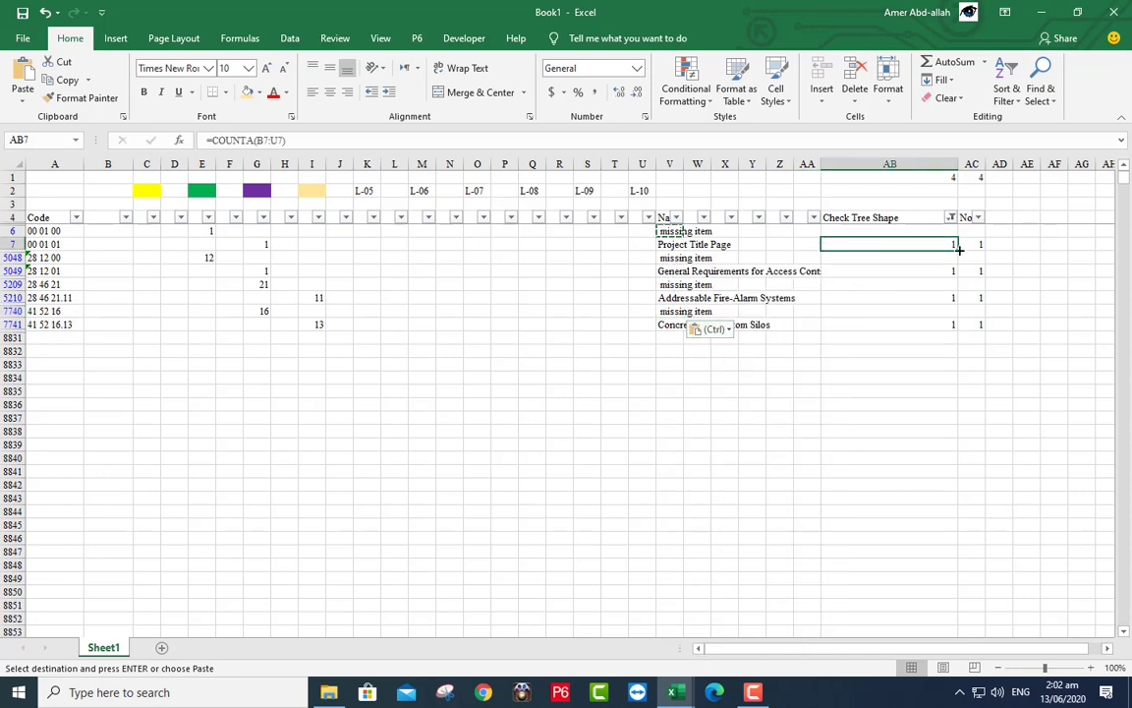
{"action": "left_click_drag", "start_coordinate": [958, 250], "coordinate": [950, 324]}
{"action": "left_click", "coordinate": [943, 244]}
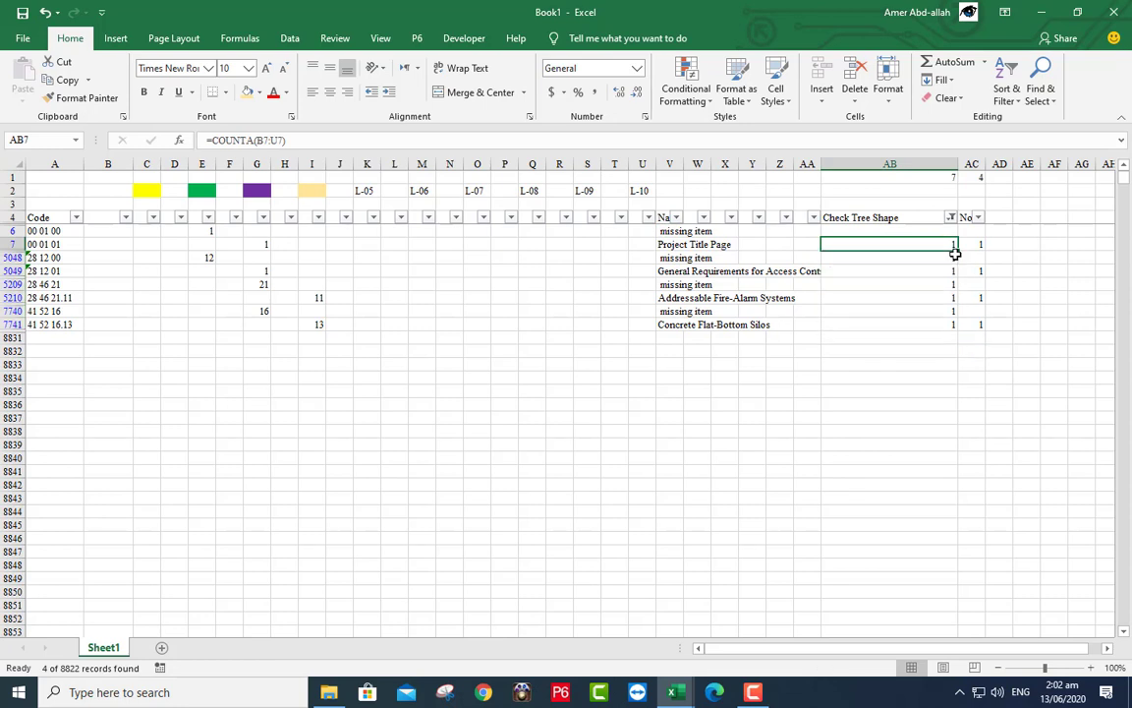
{"action": "left_click_drag", "start_coordinate": [958, 250], "coordinate": [988, 328]}
{"action": "left_click", "coordinate": [973, 245]}
{"action": "left_click", "coordinate": [980, 244]}
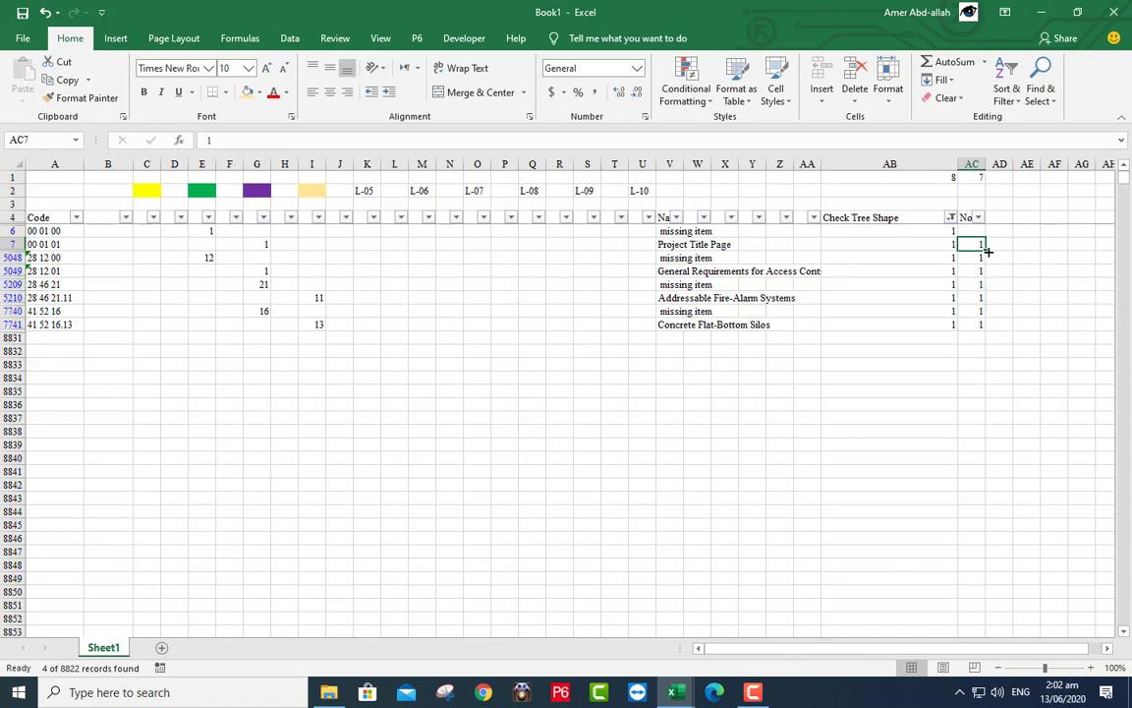
{"action": "left_click_drag", "start_coordinate": [987, 252], "coordinate": [975, 227]}
{"action": "left_click", "coordinate": [960, 230]}
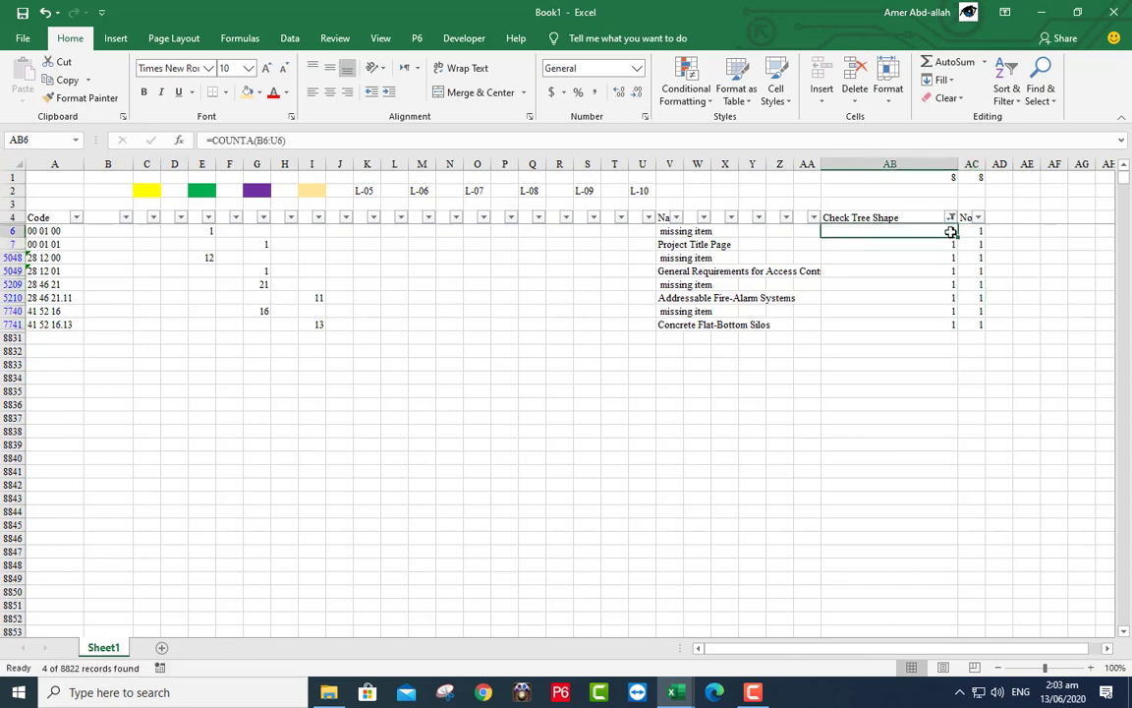
{"action": "left_click", "coordinate": [951, 217]}
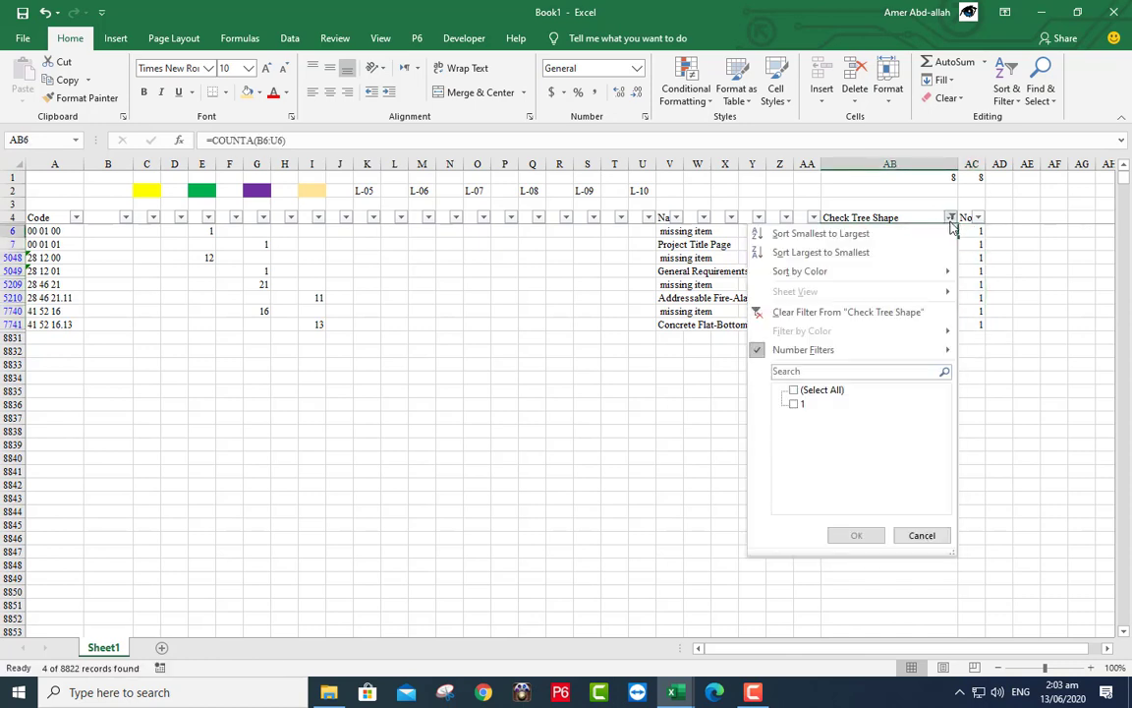
- Clear the Check Tree Shape filter and re-enter the SUBTOTAL formula in AB1
{"action": "left_click", "coordinate": [854, 536]}
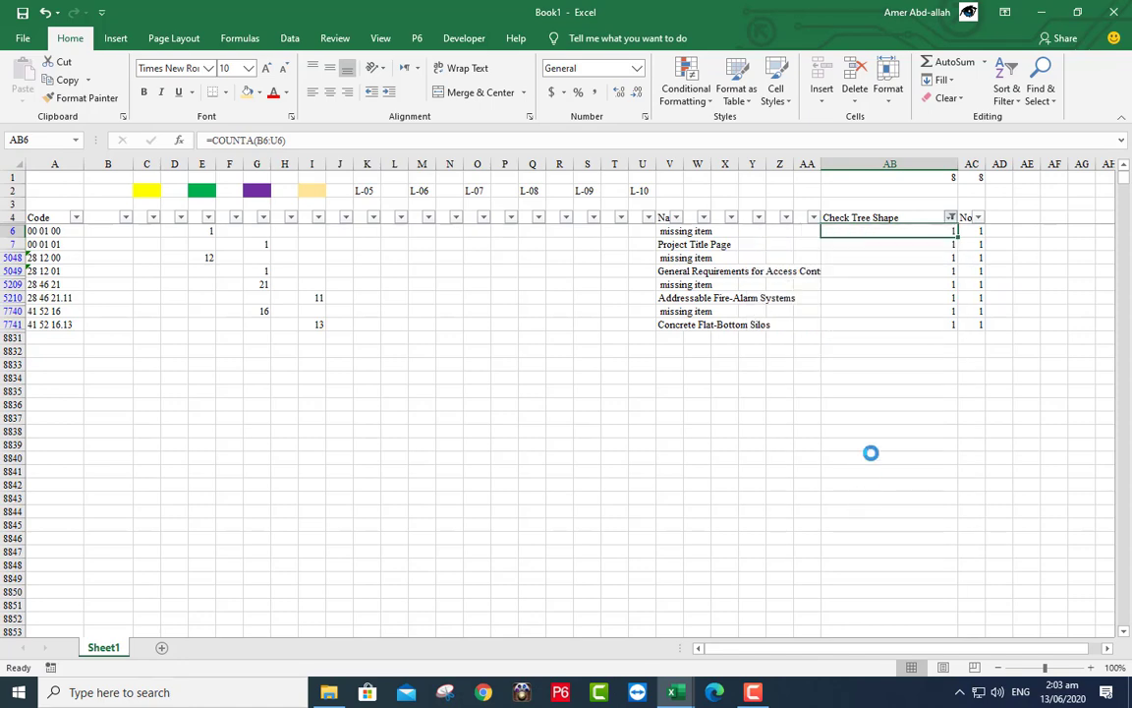
{"action": "left_click", "coordinate": [947, 218]}
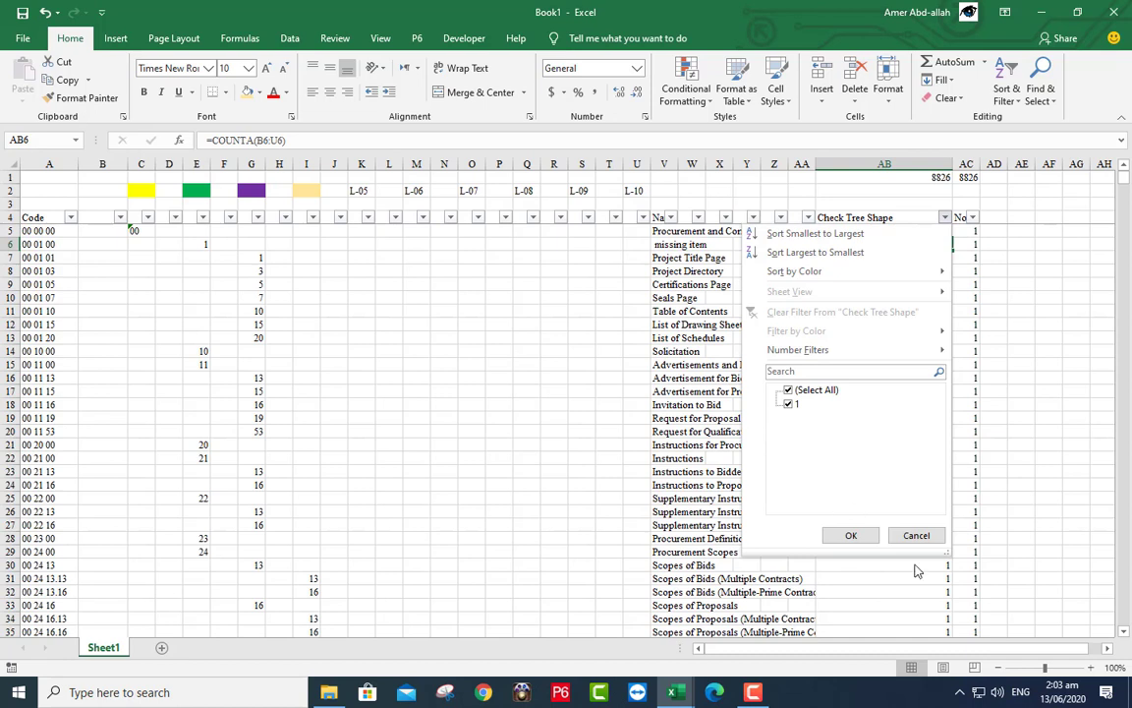
{"action": "left_click", "coordinate": [851, 535]}
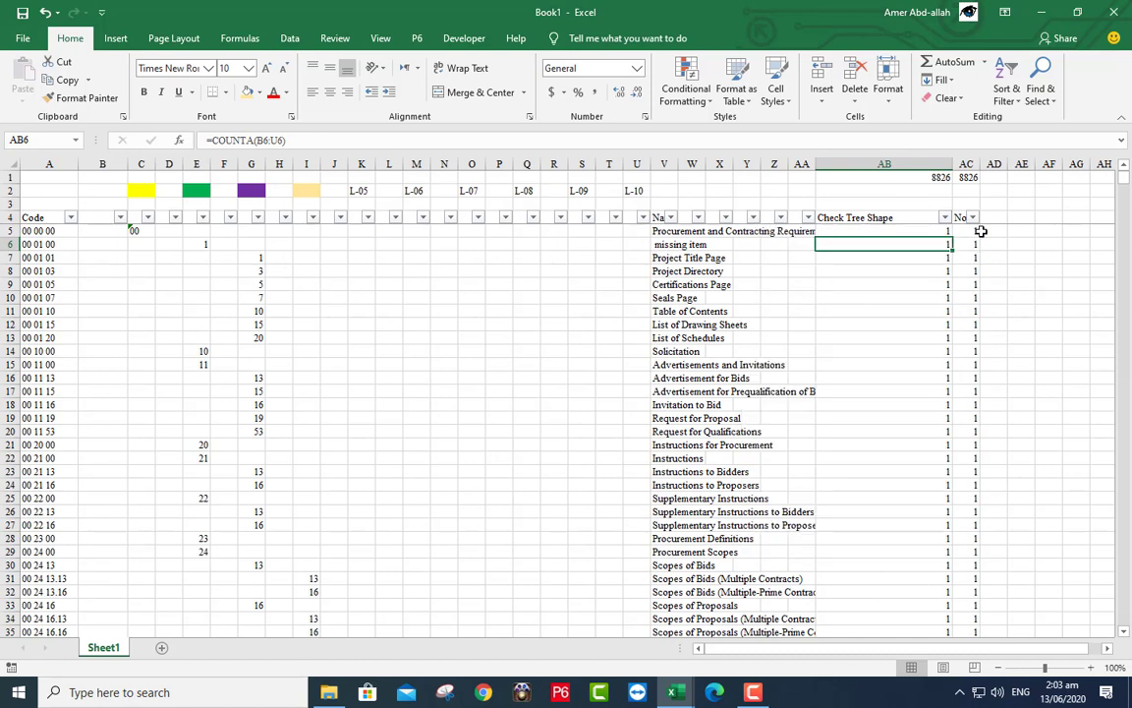
{"action": "left_click", "coordinate": [915, 176]}
{"action": "left_click", "coordinate": [962, 177]}
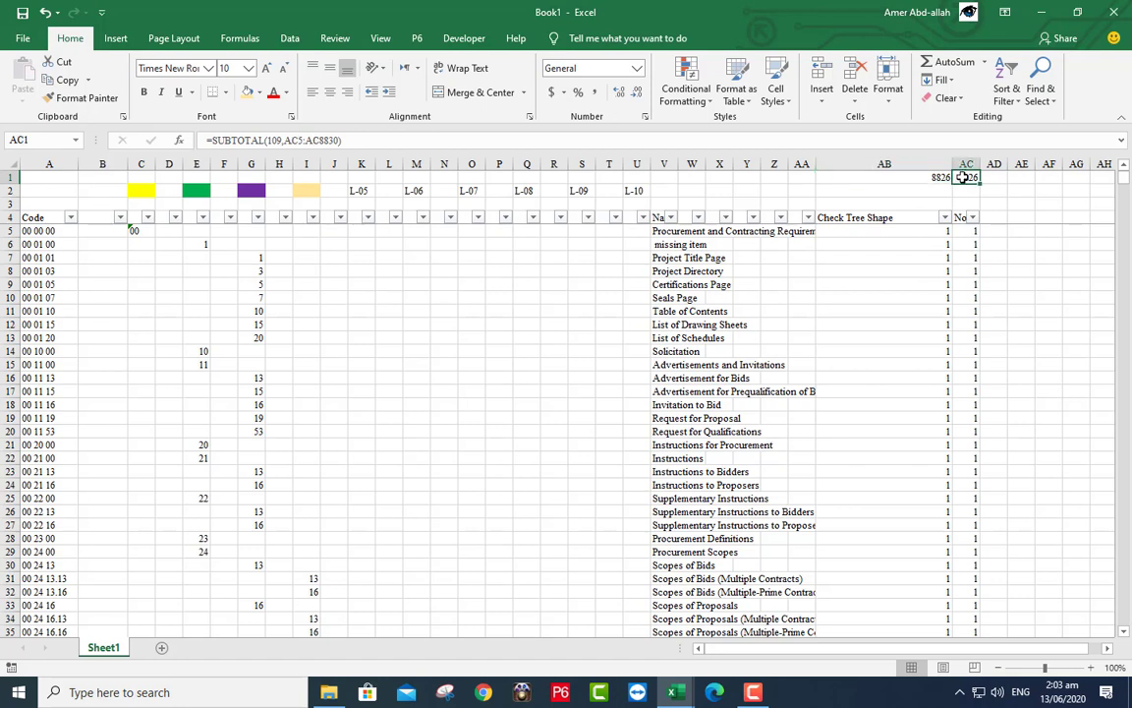
{"action": "double_click", "coordinate": [932, 177]}
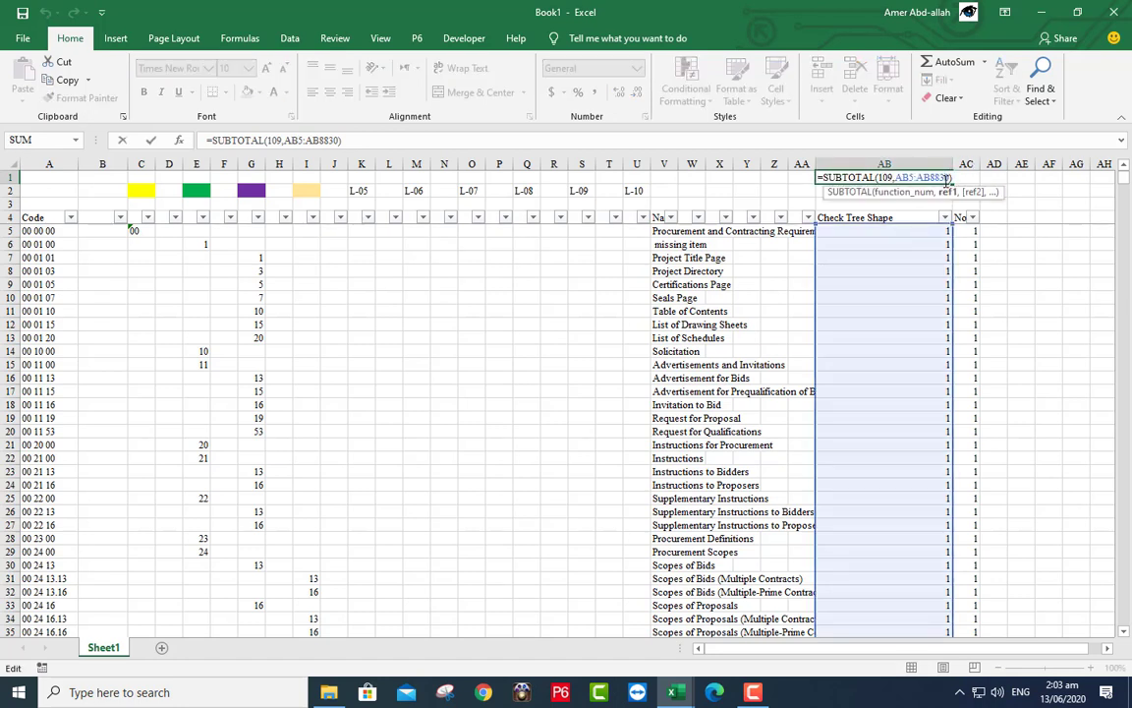
{"action": "left_click", "coordinate": [150, 139]}
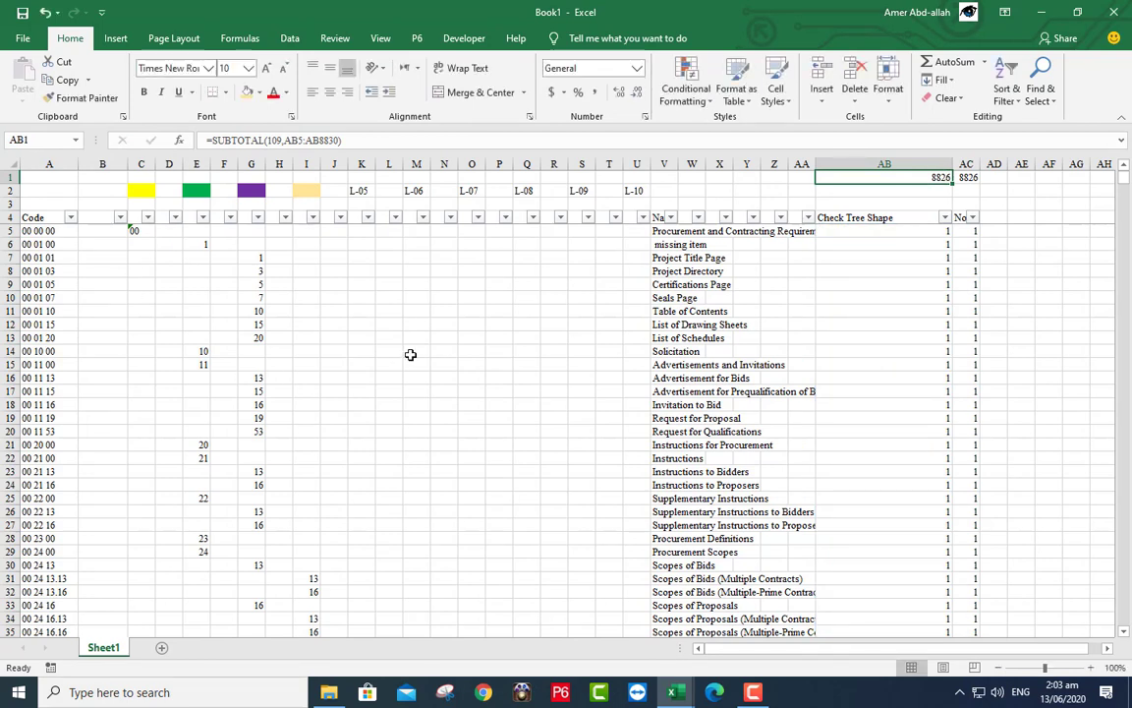
- Filter column C excluding (Blanks) to check AC1, then reset it to show all 8826 records
{"action": "left_click", "coordinate": [148, 217]}
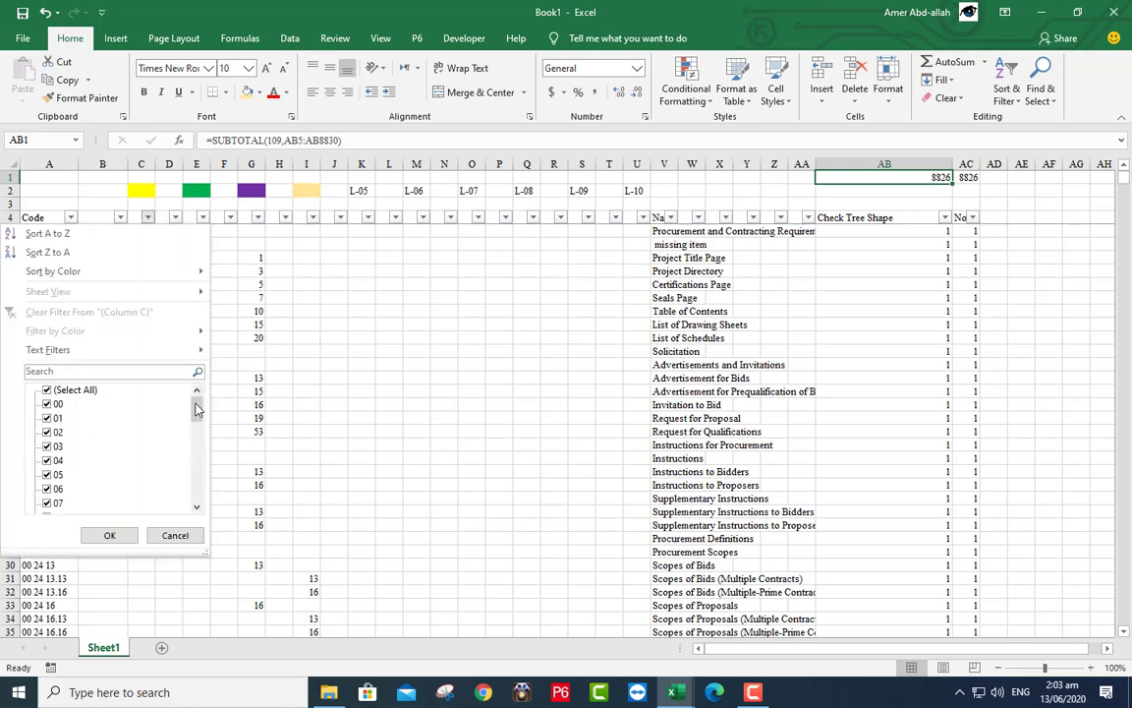
{"action": "left_click_drag", "start_coordinate": [197, 409], "coordinate": [197, 488]}
{"action": "left_click", "coordinate": [51, 503]}
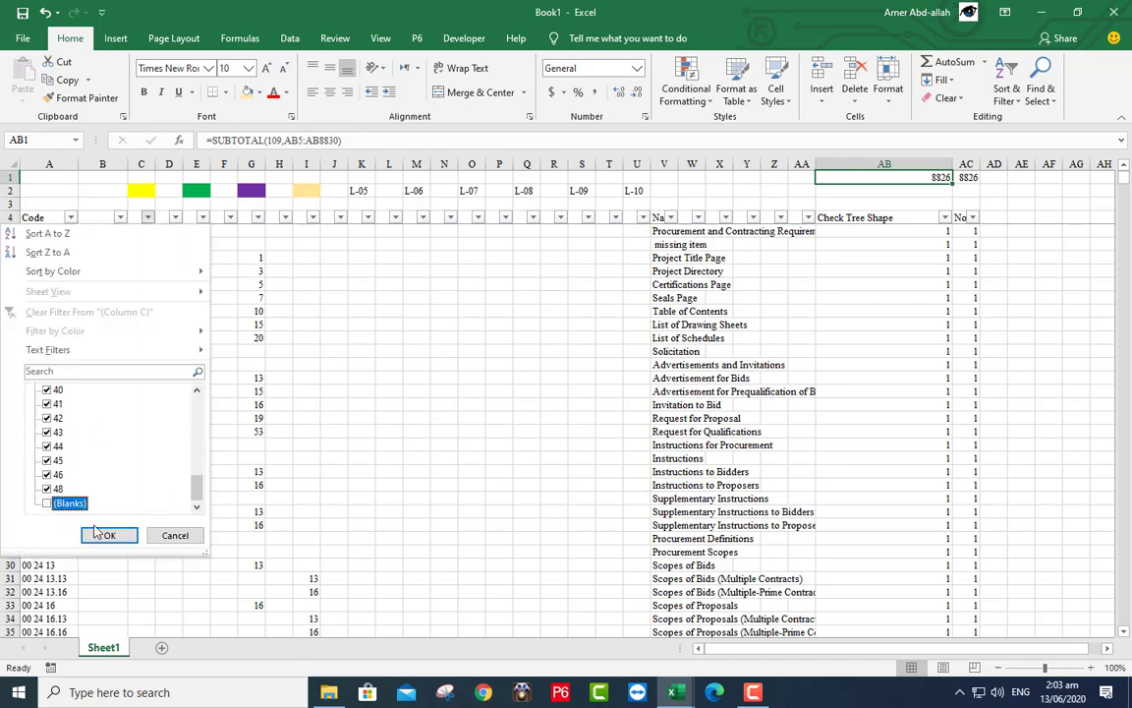
{"action": "left_click", "coordinate": [107, 535]}
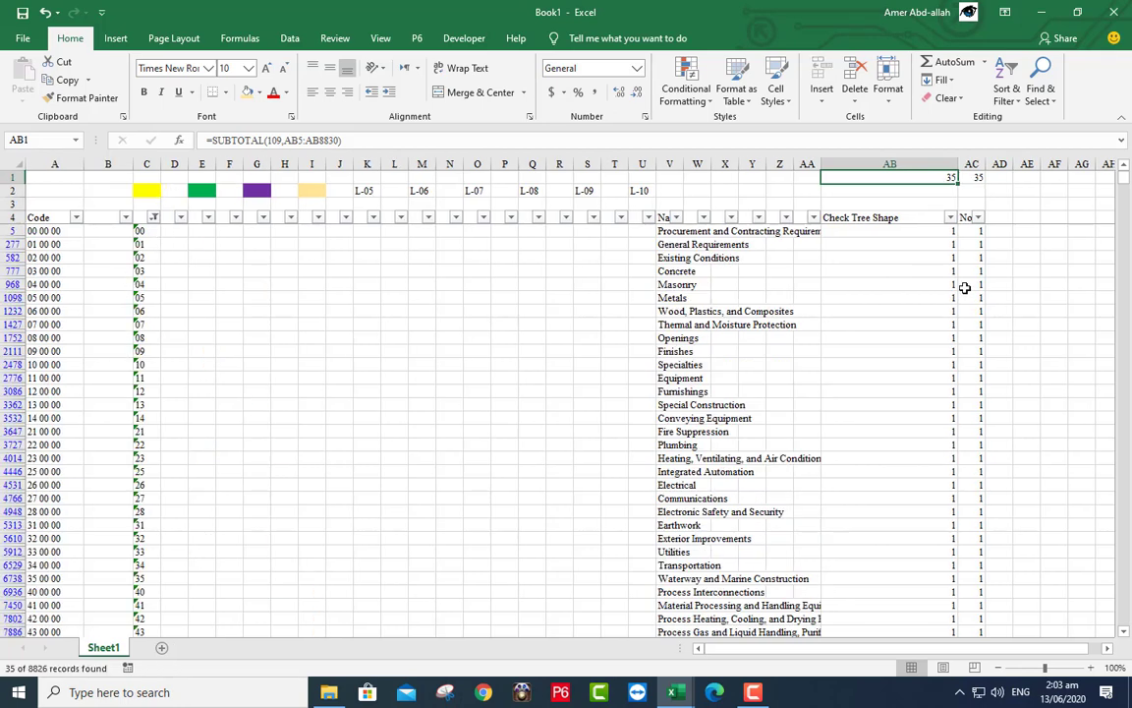
{"action": "left_click", "coordinate": [972, 177]}
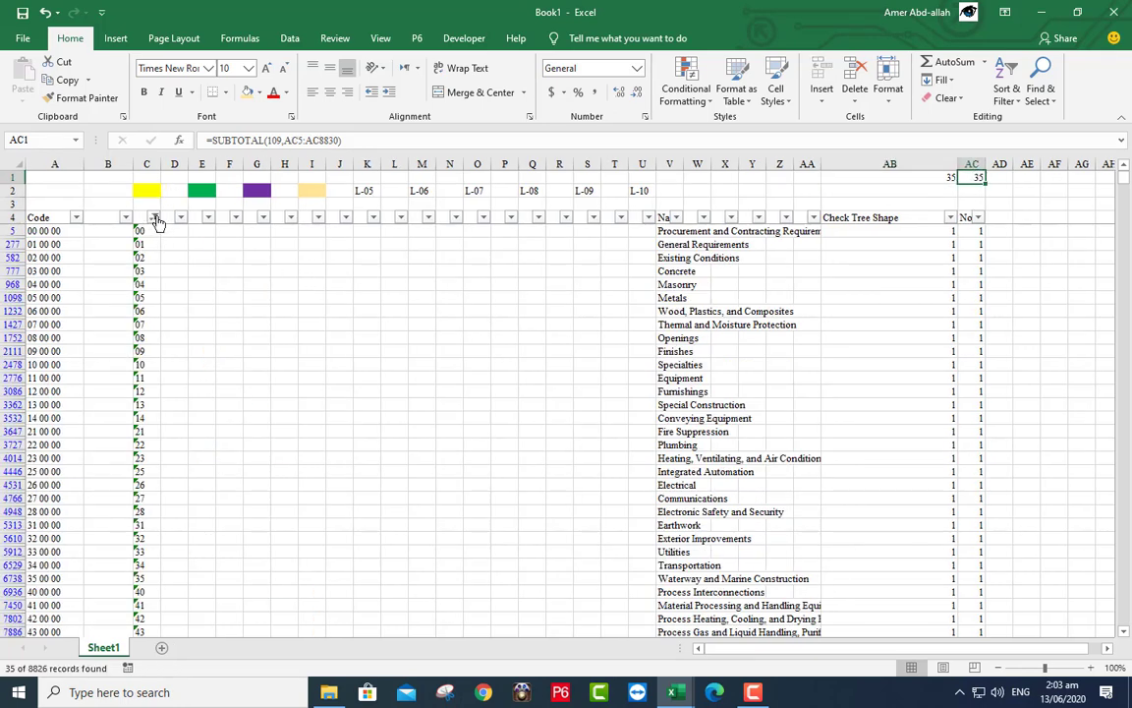
{"action": "left_click", "coordinate": [154, 217]}
{"action": "left_click", "coordinate": [67, 391]}
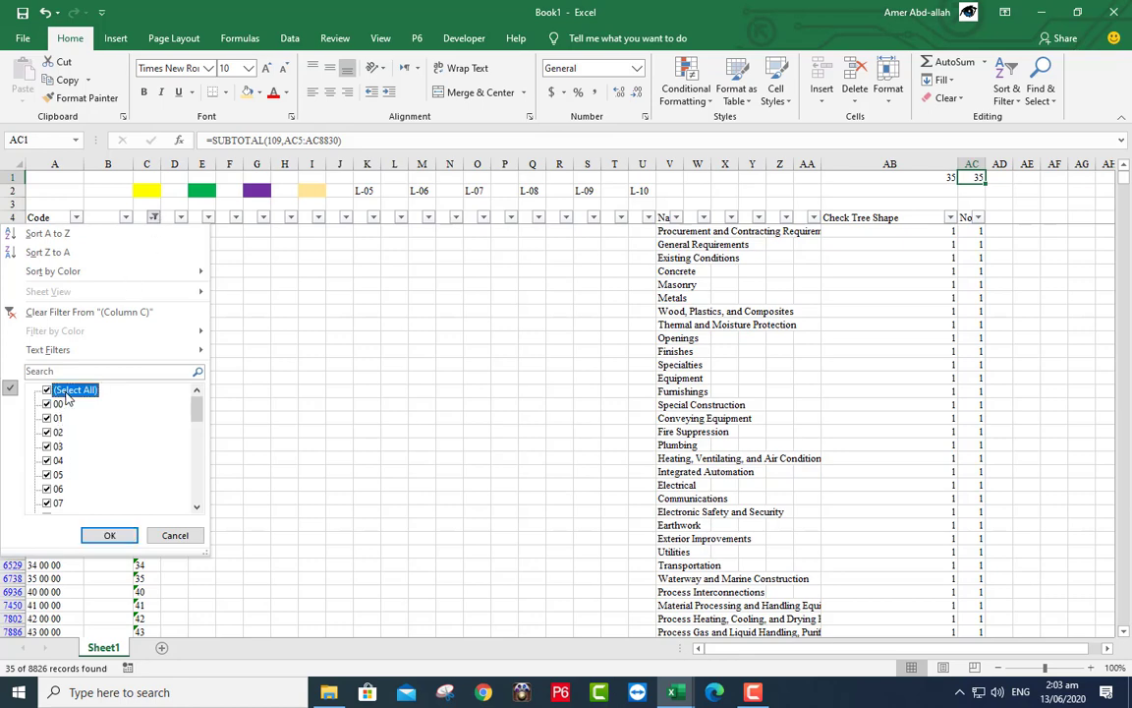
{"action": "left_click", "coordinate": [99, 543]}
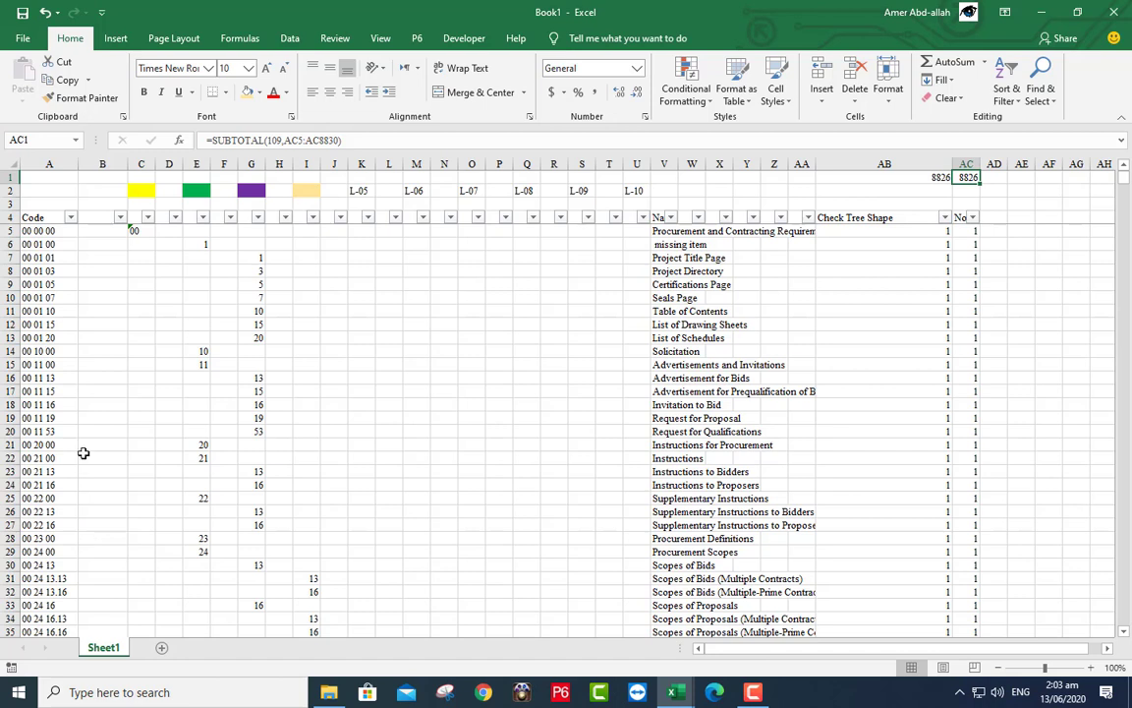
- Insert two blank columns at B:C and two more at V:W
{"action": "left_click", "coordinate": [102, 164]}
{"action": "left_click_drag", "start_coordinate": [108, 166], "coordinate": [132, 172]}
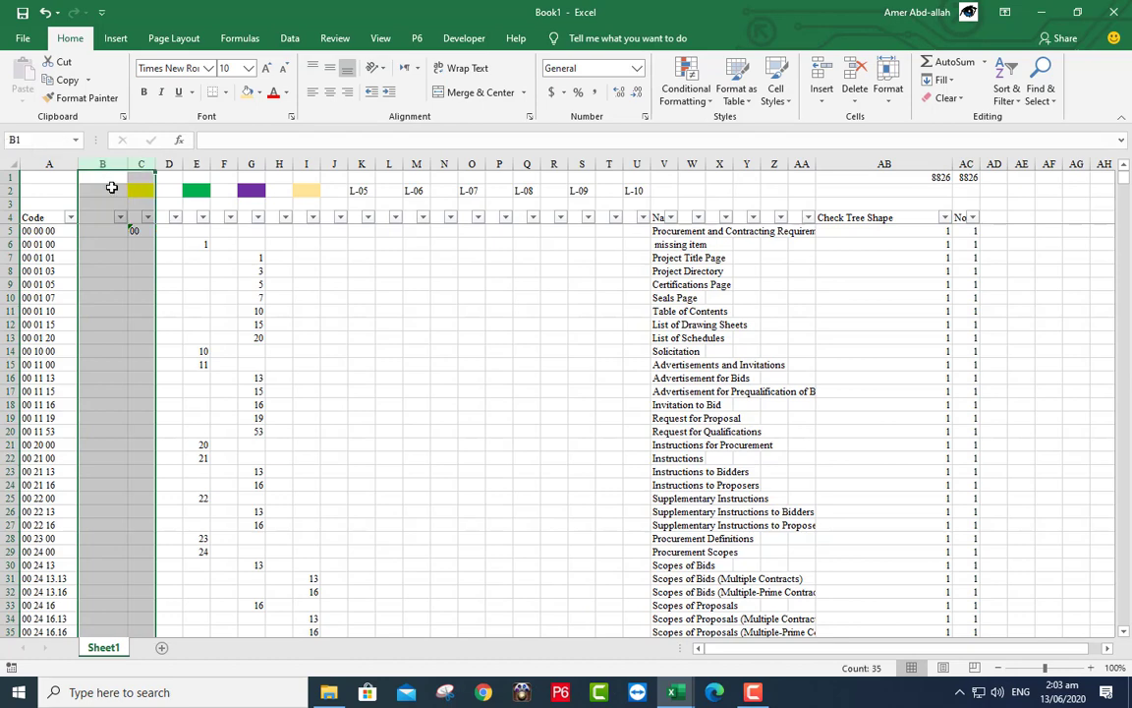
{"action": "right_click", "coordinate": [110, 188]}
{"action": "left_click", "coordinate": [144, 295]}
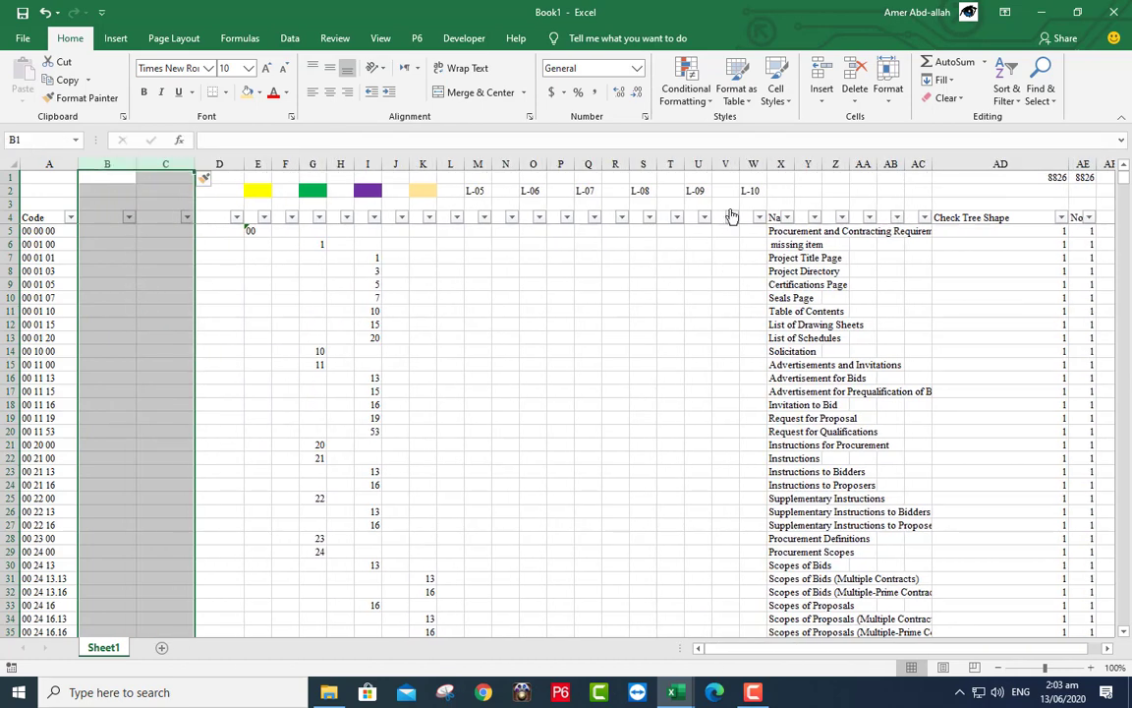
{"action": "left_click", "coordinate": [751, 164]}
{"action": "left_click_drag", "start_coordinate": [751, 164], "coordinate": [727, 165]}
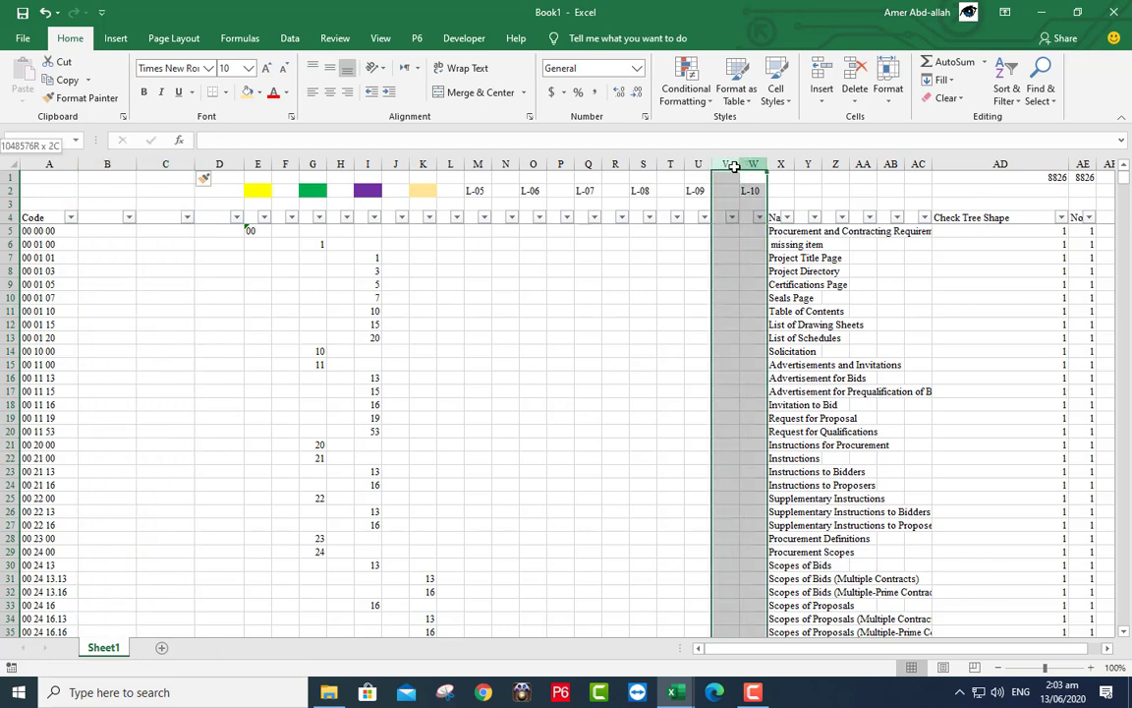
{"action": "right_click", "coordinate": [731, 178]}
{"action": "left_click", "coordinate": [770, 291]}
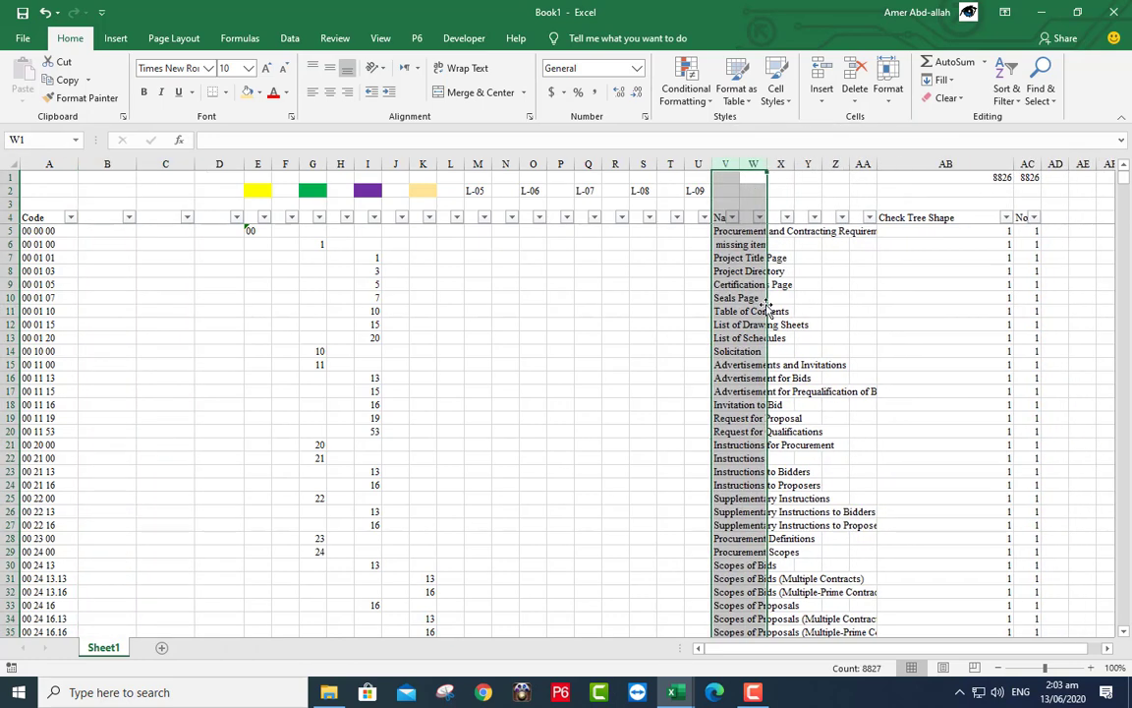
- Label row 2 with L-01 in C2, filling level headers through L-10 at column U
{"action": "left_click", "coordinate": [153, 193]}
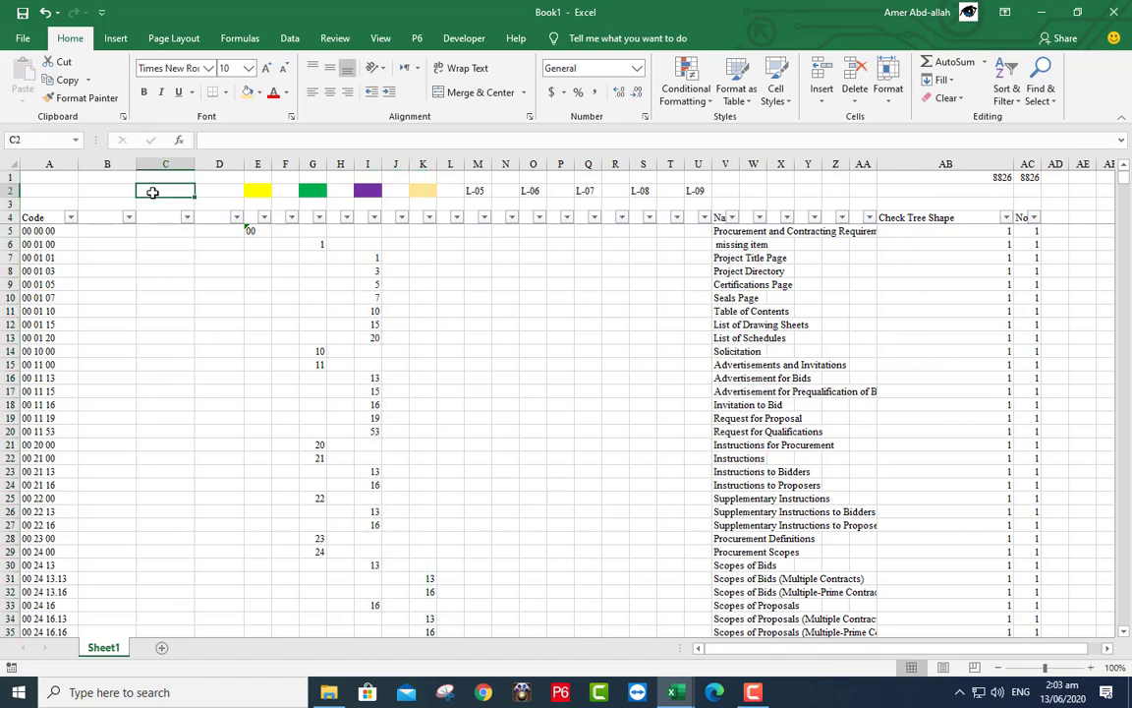
{"action": "type", "text": "L"}
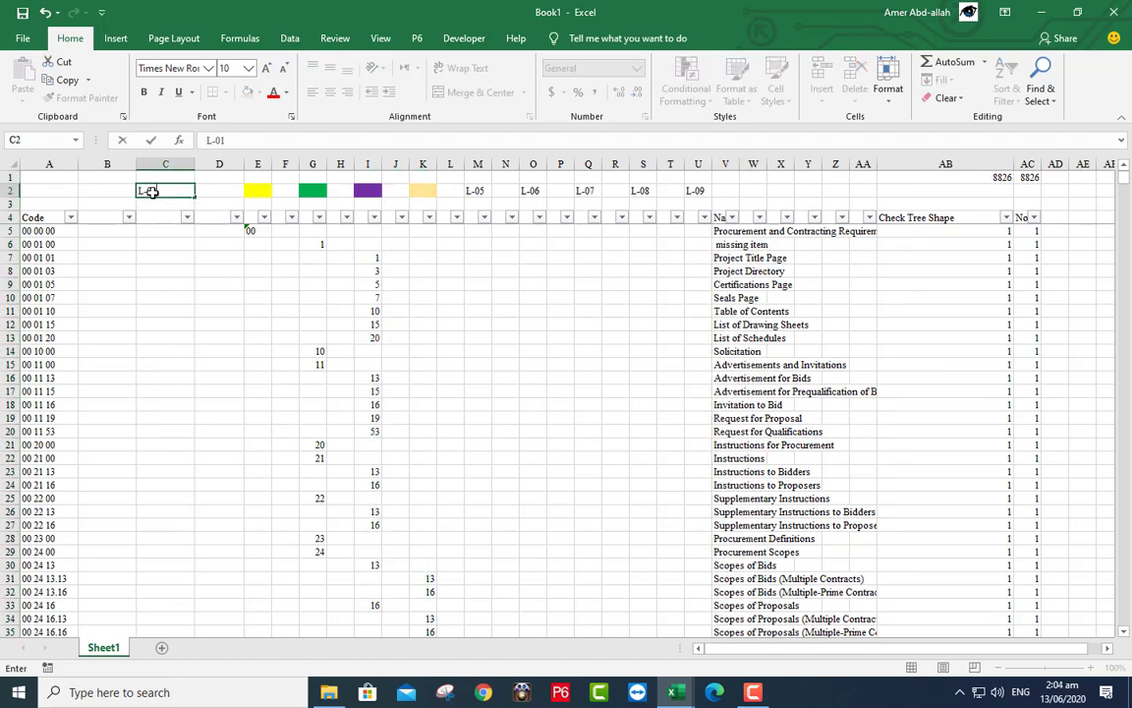
{"action": "type", "text": "-01"}
{"action": "left_click_drag", "start_coordinate": [103, 190], "coordinate": [705, 202]}
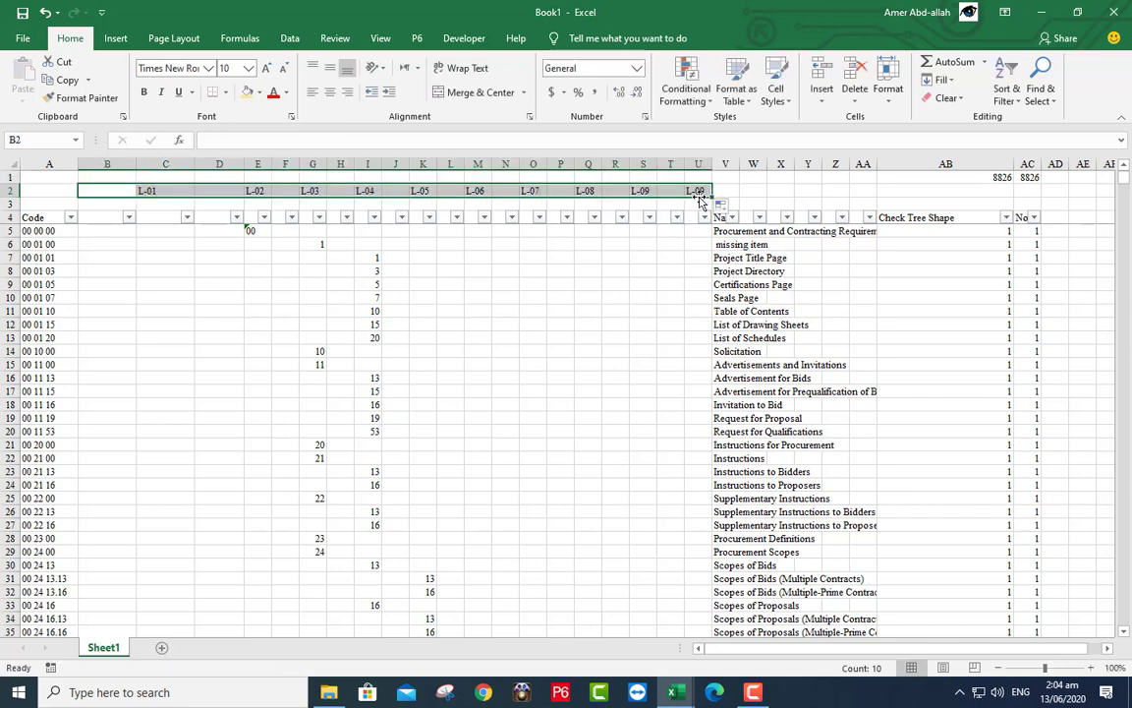
{"action": "left_click", "coordinate": [703, 191]}
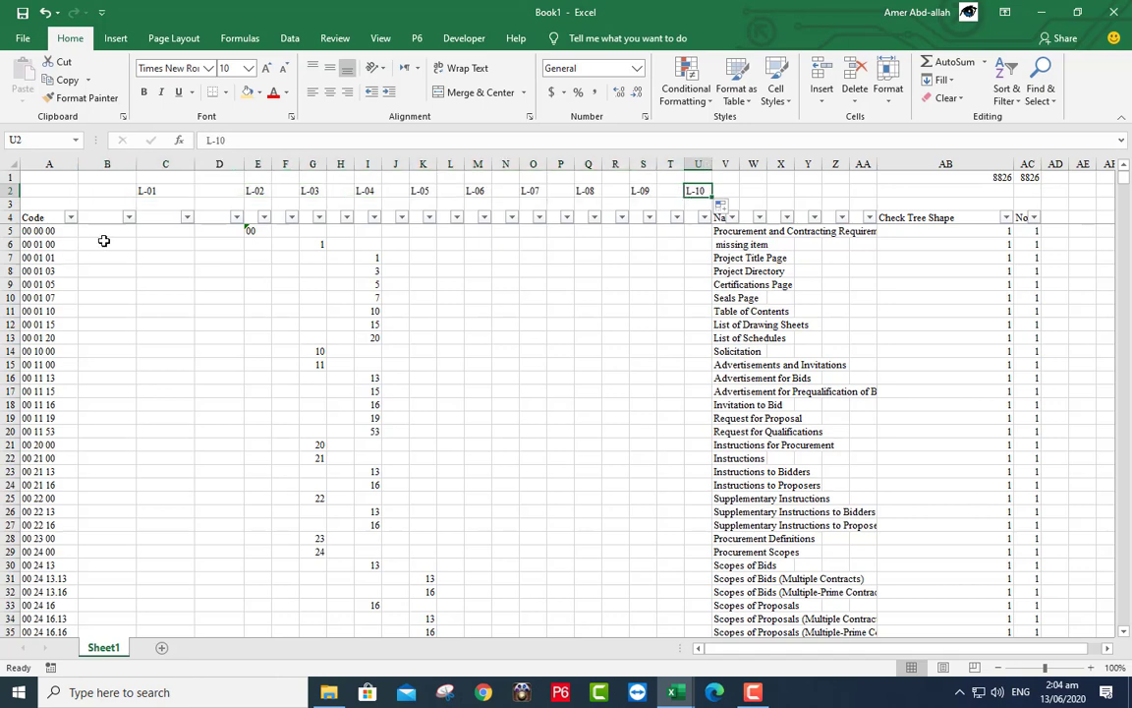
{"action": "left_click", "coordinate": [14, 232]}
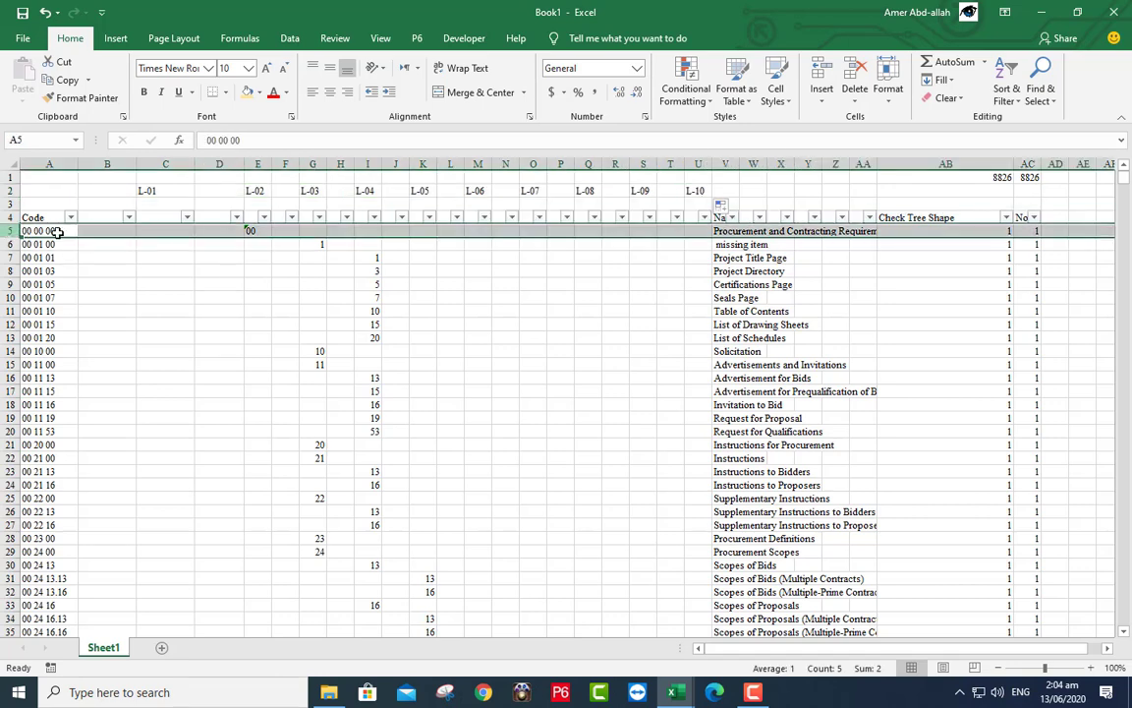
- Insert a new row 5 with MF-01 in C5 and A5 and 'Master Format' in V5
{"action": "right_click", "coordinate": [146, 240]}
{"action": "left_click", "coordinate": [172, 341]}
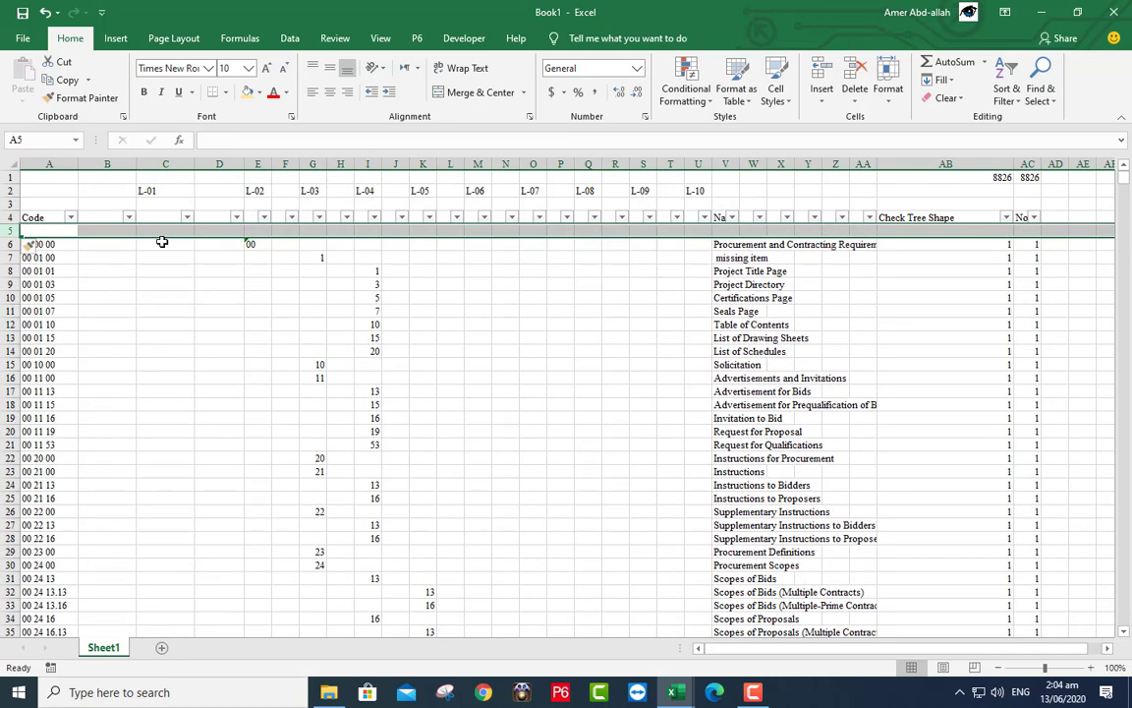
{"action": "left_click", "coordinate": [158, 231]}
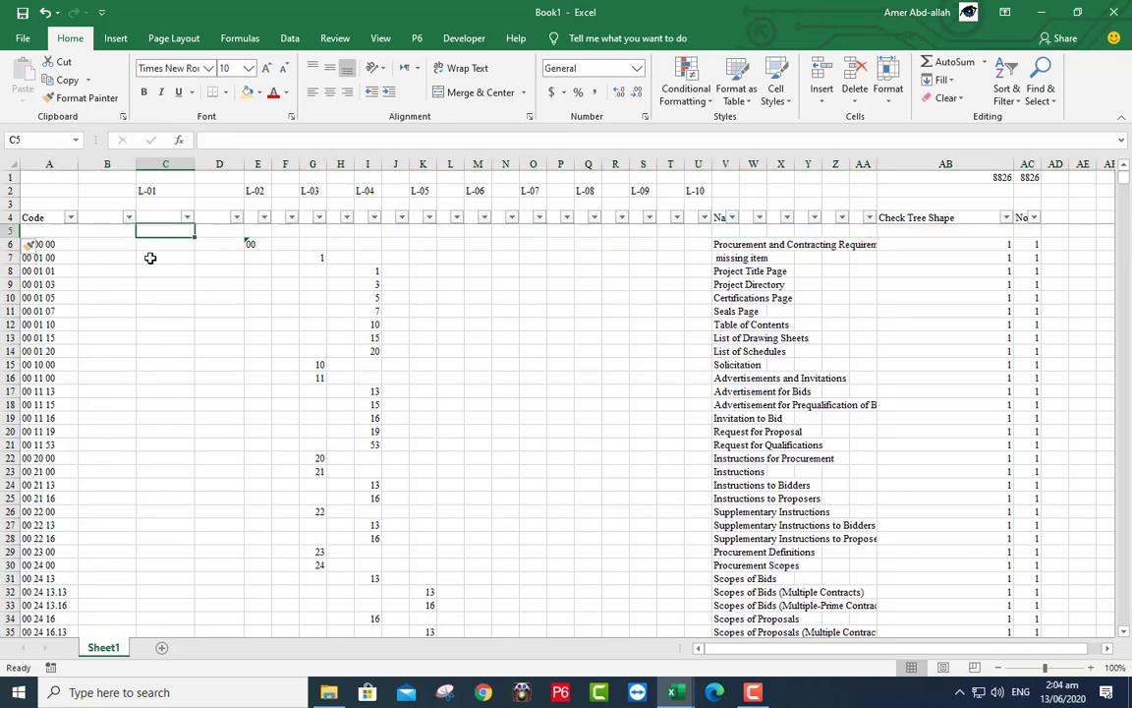
{"action": "type", "text": "MF-01"}
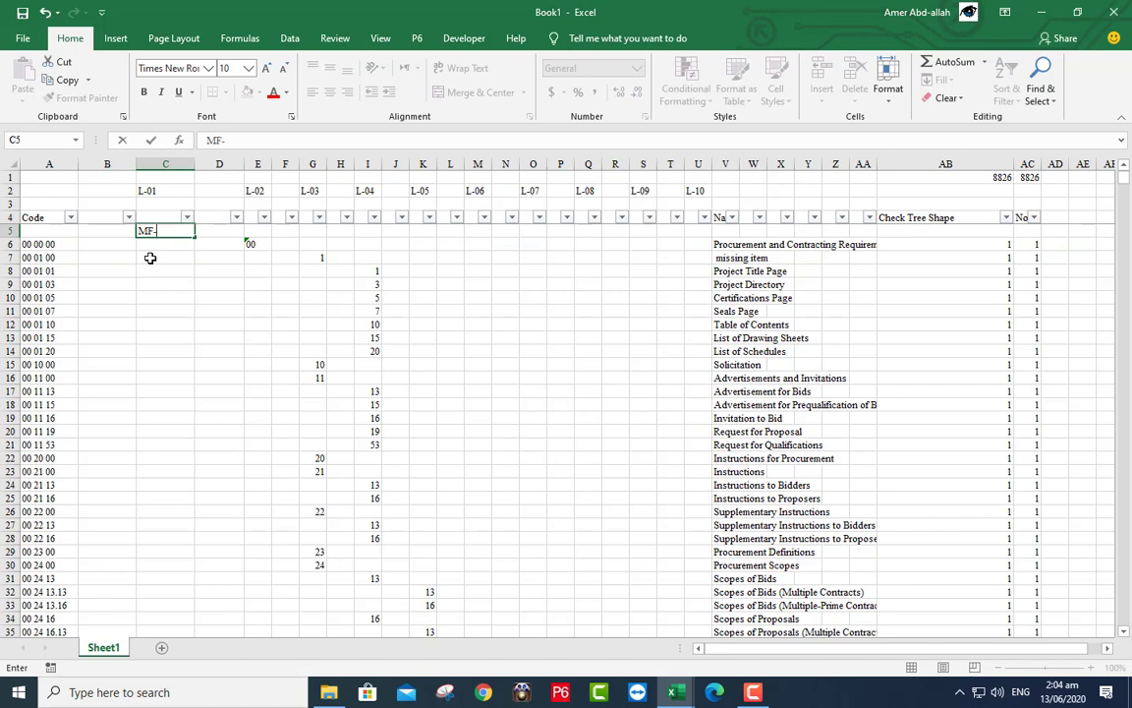
{"action": "left_click", "coordinate": [48, 230]}
{"action": "type", "text": "MF-01"}
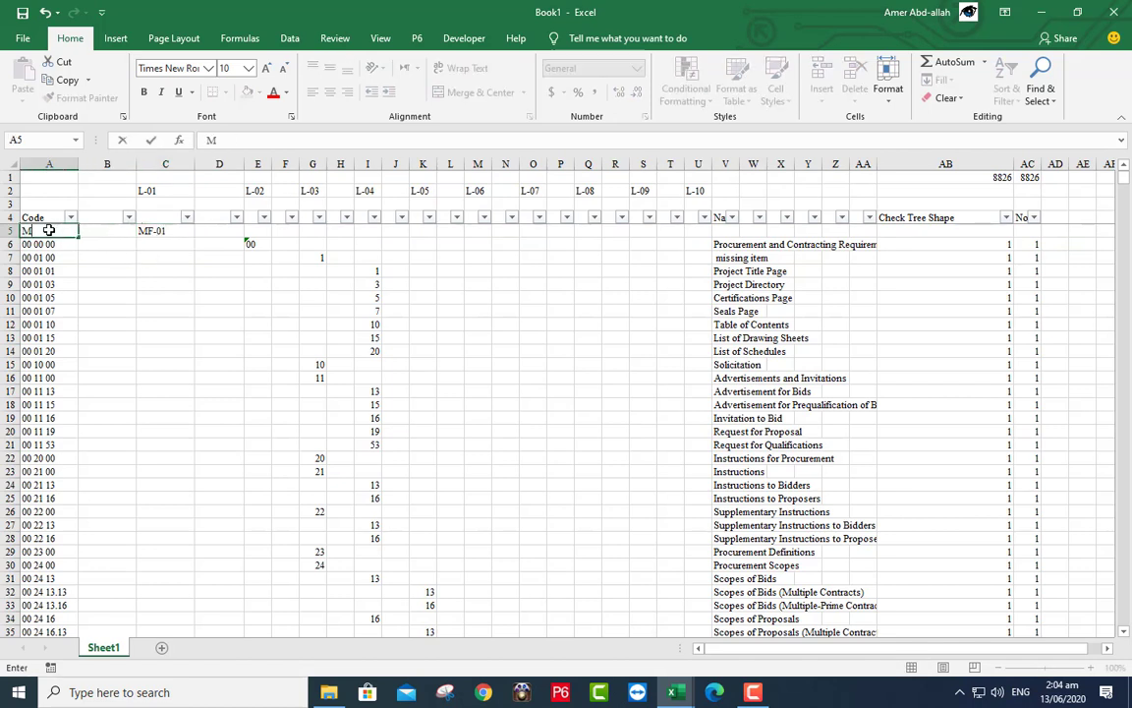
{"action": "left_click", "coordinate": [723, 232]}
{"action": "type", "text": "Master Format"}
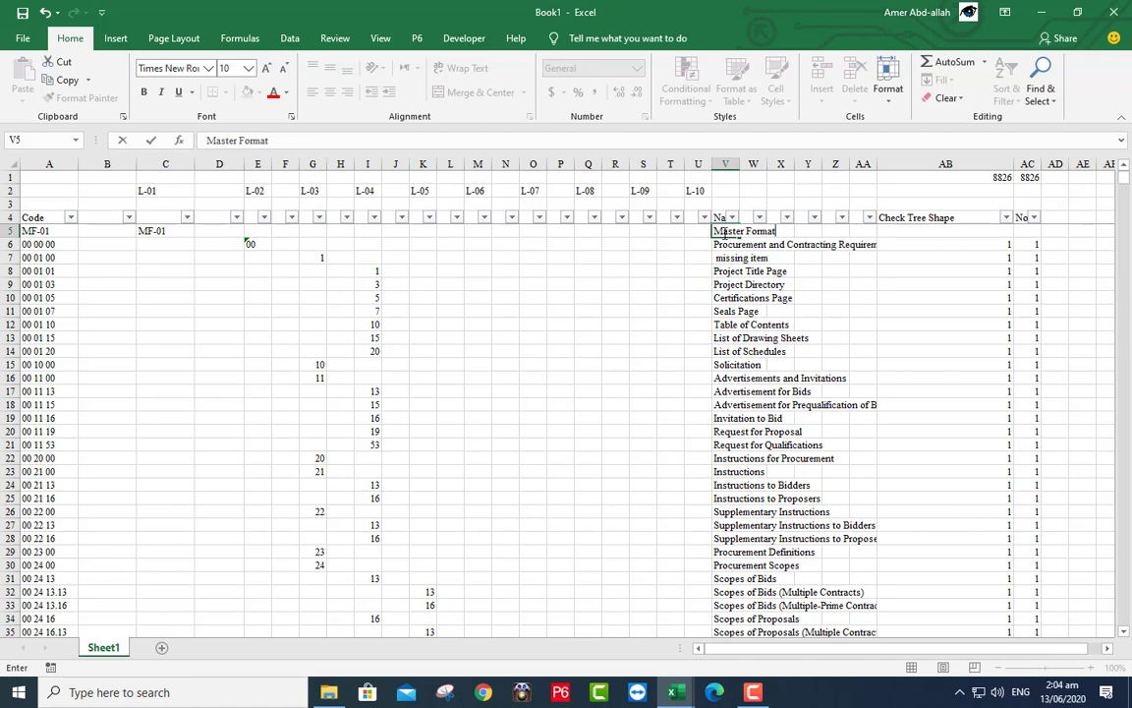
{"action": "left_click", "coordinate": [720, 246]}
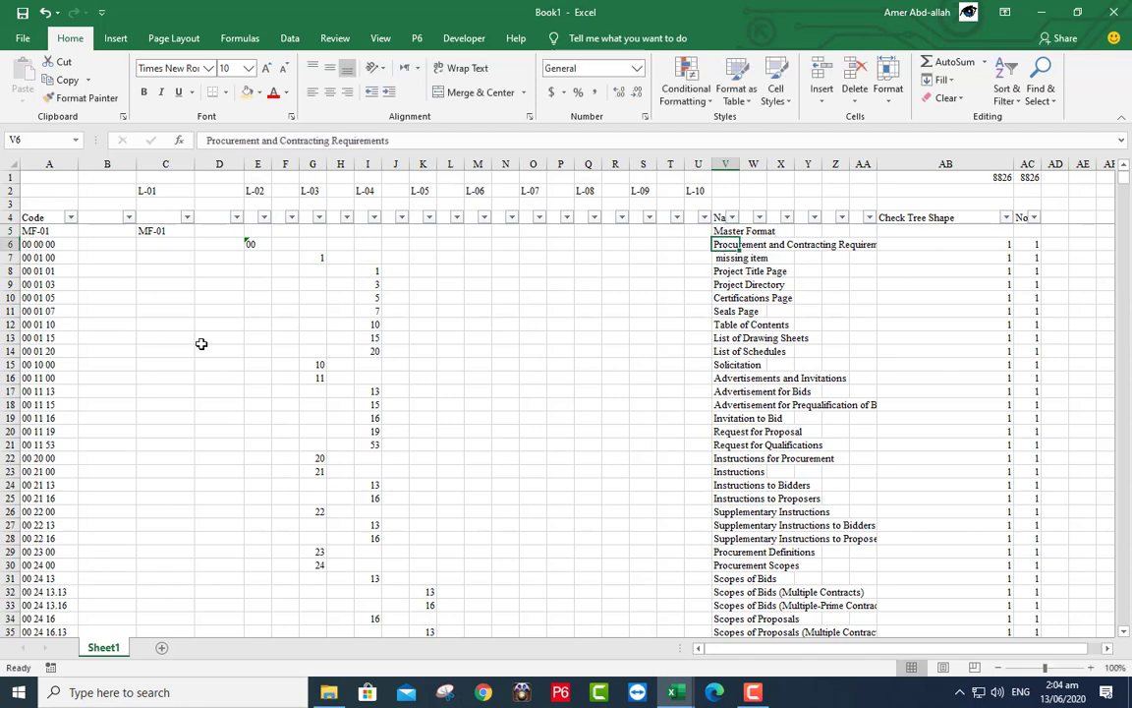
- Copy the AB6 tree-shape check into AB5, start its range at column B, and fill down
{"action": "left_click", "coordinate": [973, 247]}
{"action": "left_click_drag", "start_coordinate": [1014, 253], "coordinate": [1015, 224]}
{"action": "left_click", "coordinate": [1024, 246]}
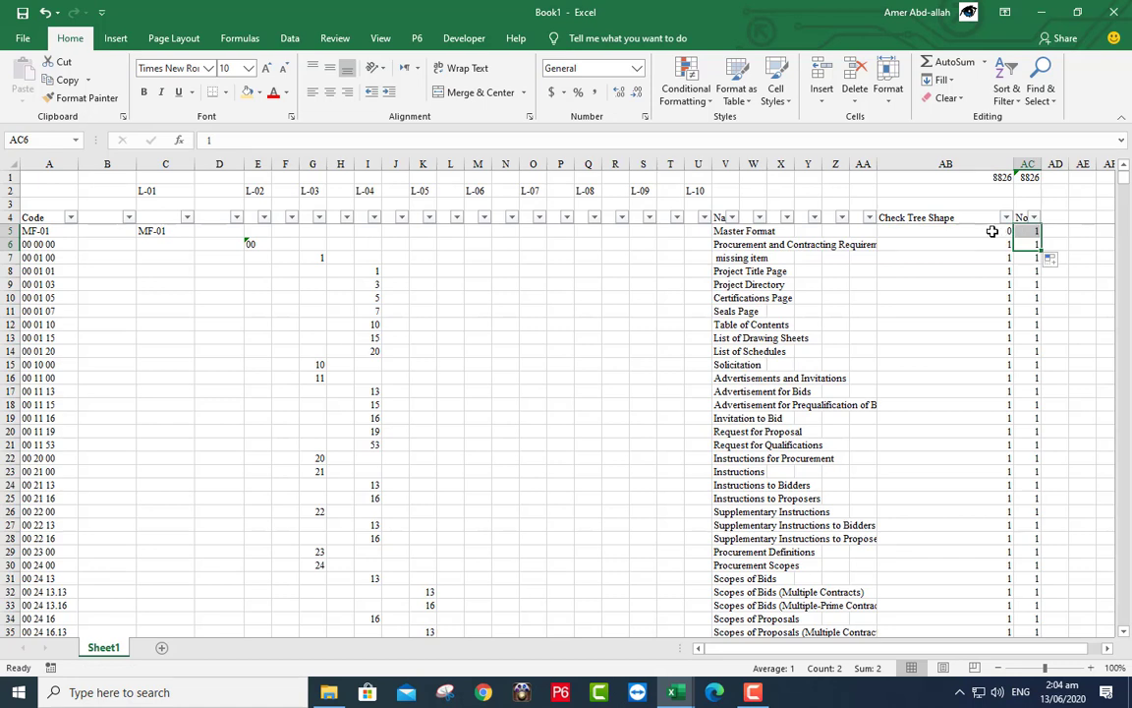
{"action": "double_click", "coordinate": [992, 231]}
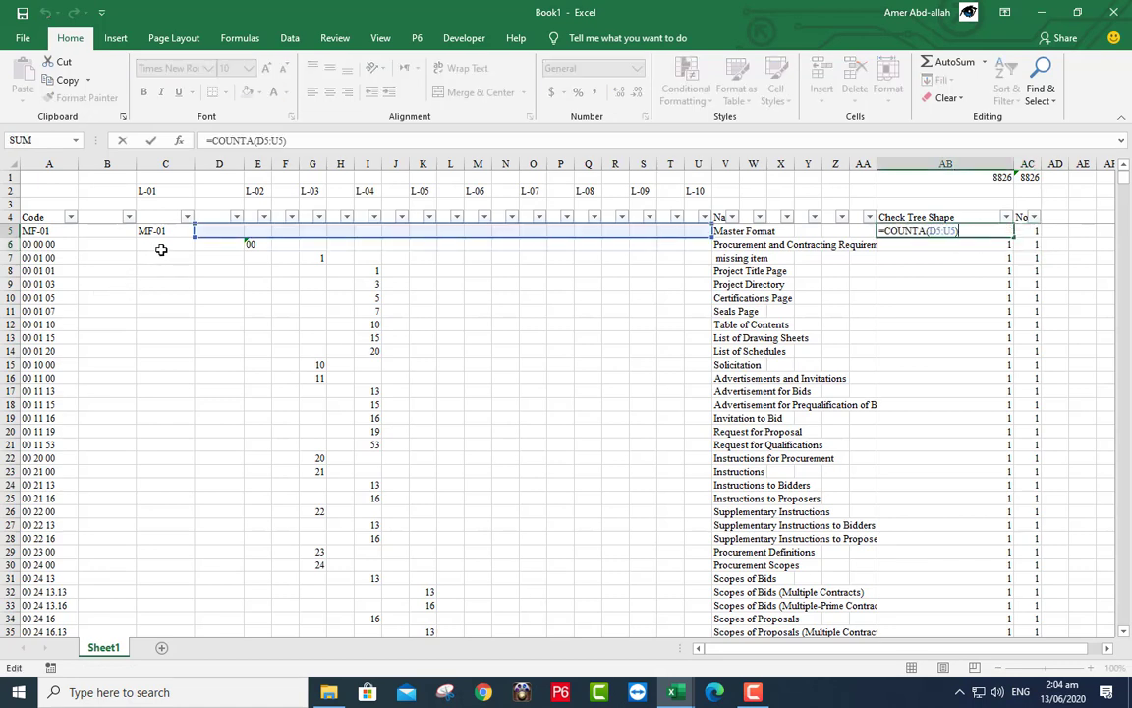
{"action": "left_click_drag", "start_coordinate": [192, 237], "coordinate": [105, 233]}
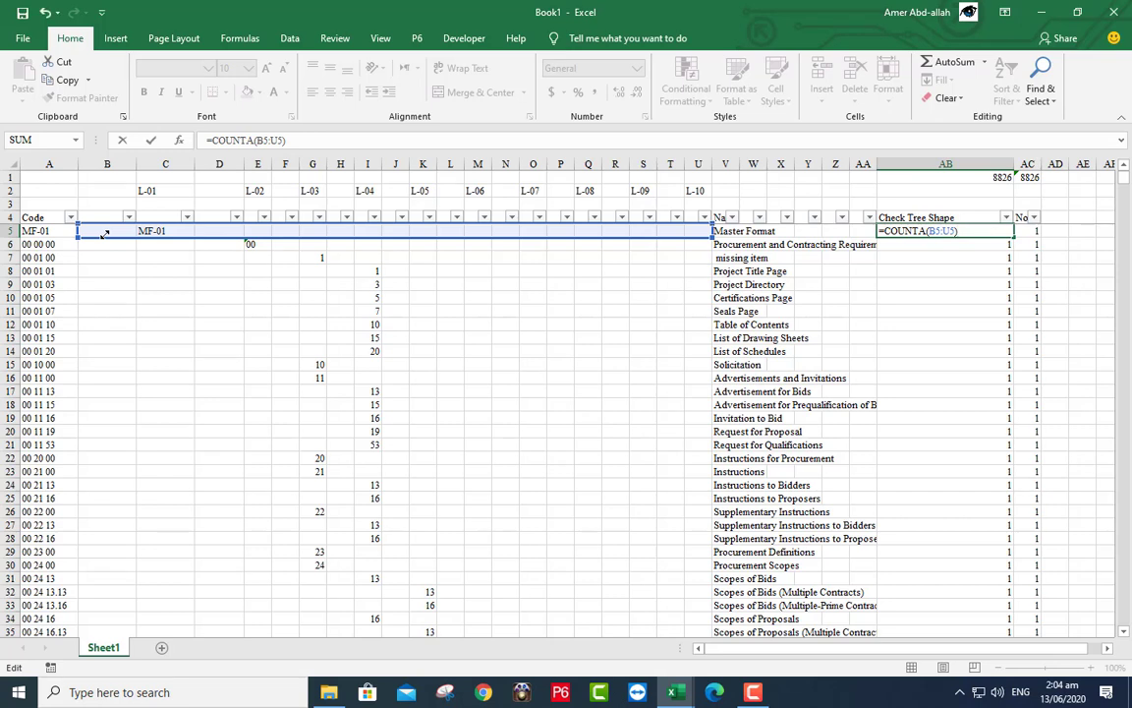
{"action": "left_click", "coordinate": [151, 141]}
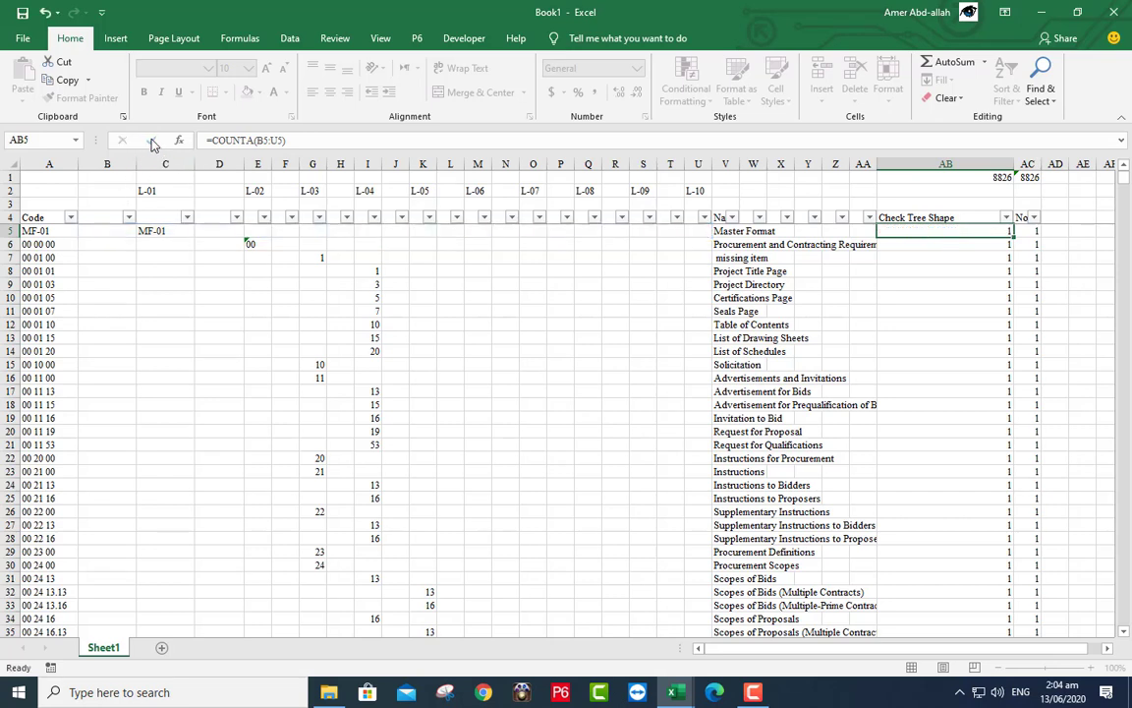
{"action": "double_click", "coordinate": [1013, 239]}
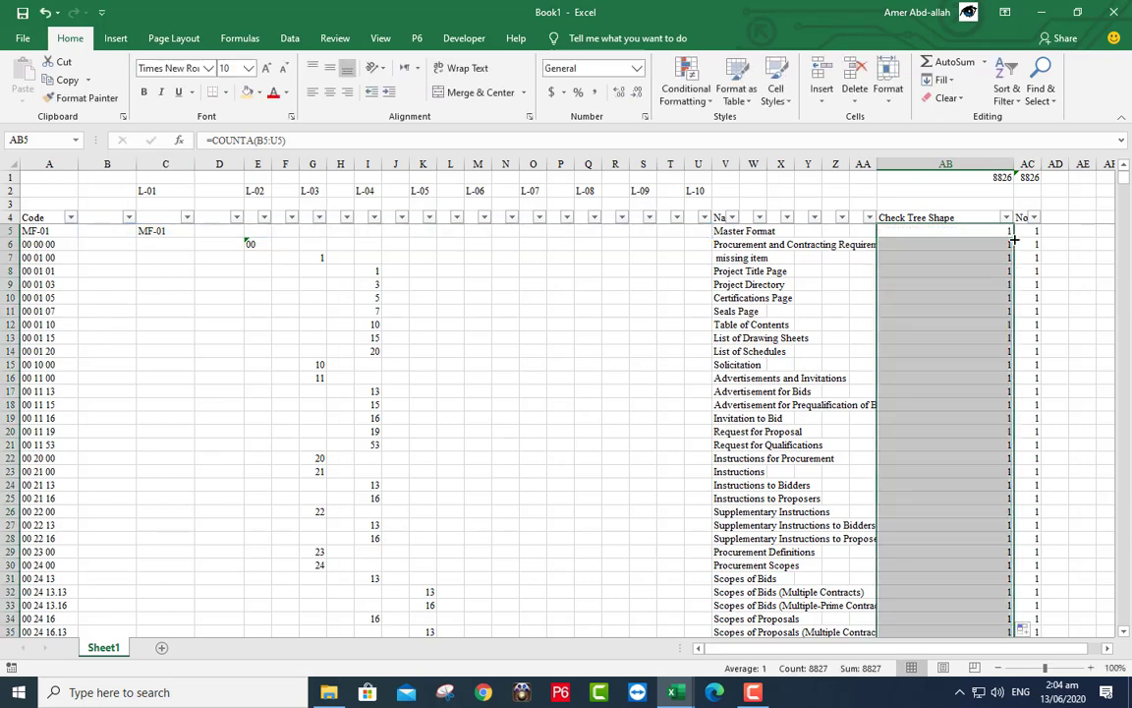
- Extend the AB1 and AC1 SUBTOTAL ranges to start at row 5, giving 8827
{"action": "double_click", "coordinate": [889, 178]}
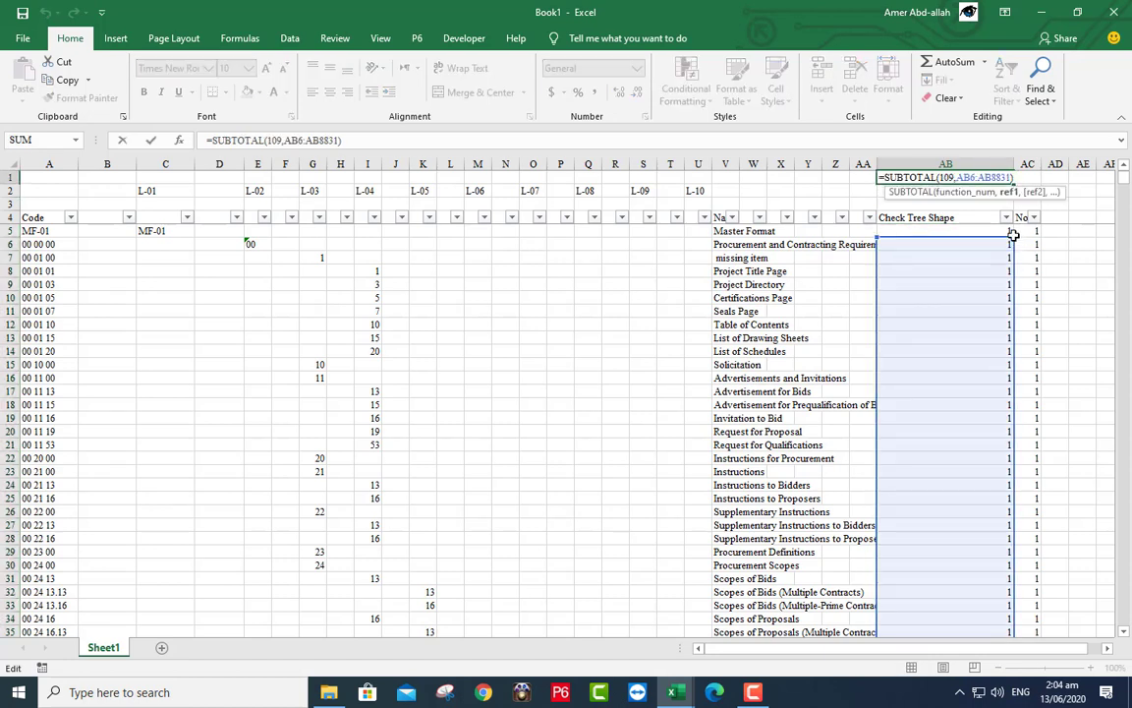
{"action": "left_click_drag", "start_coordinate": [1012, 235], "coordinate": [1012, 228]}
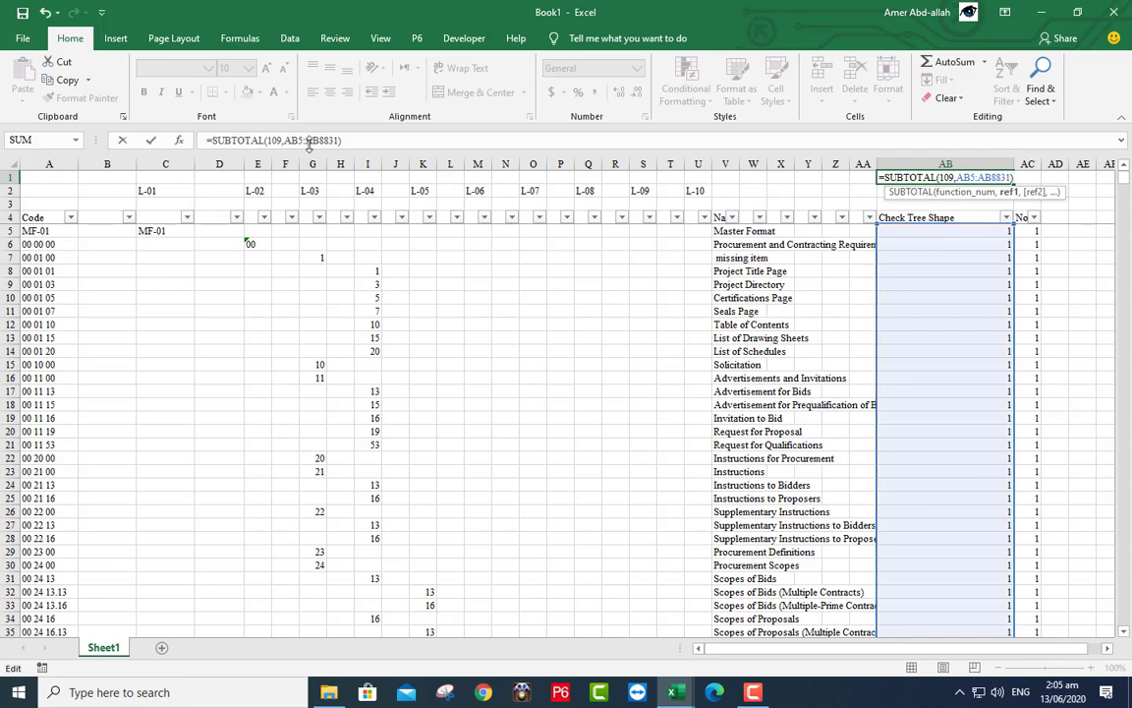
{"action": "left_click", "coordinate": [157, 143]}
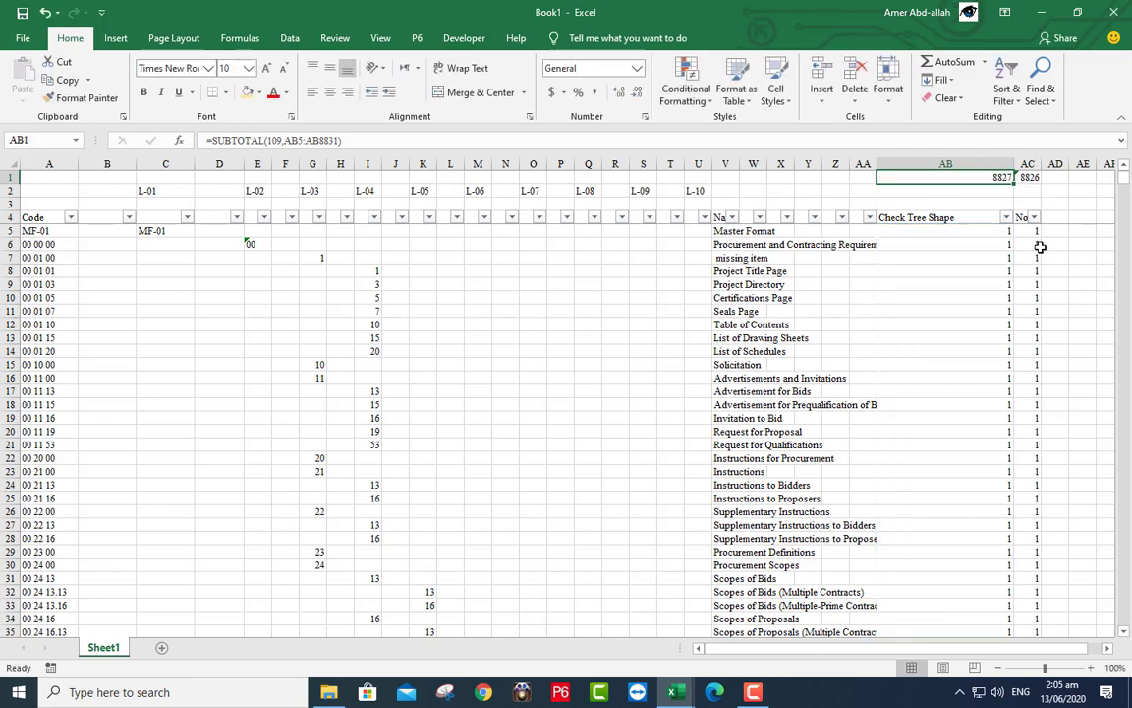
{"action": "left_click", "coordinate": [1029, 177]}
{"action": "double_click", "coordinate": [1029, 177]}
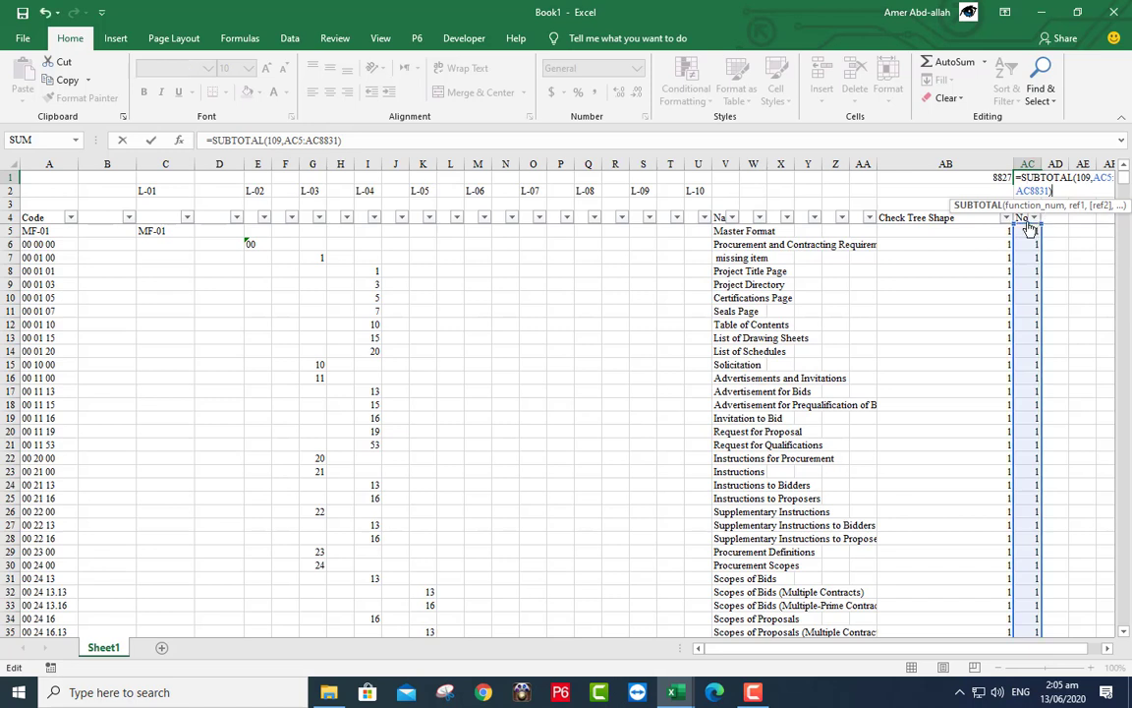
{"action": "left_click_drag", "start_coordinate": [1039, 226], "coordinate": [1040, 222]}
{"action": "left_click", "coordinate": [150, 142]}
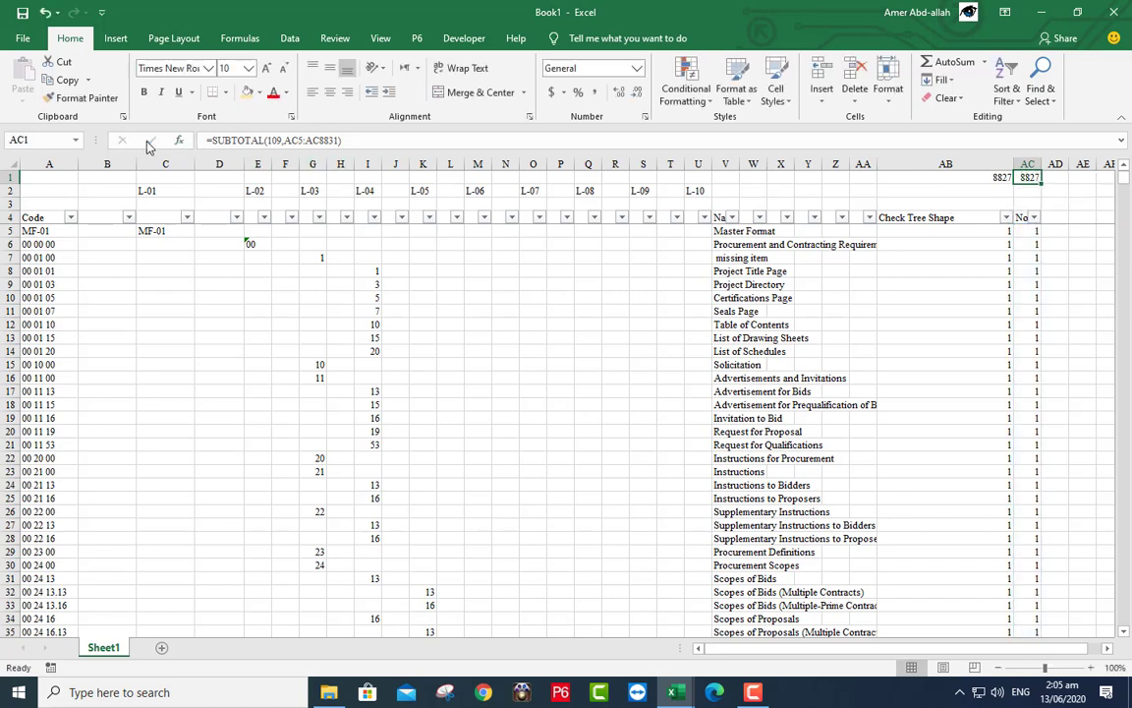
{"action": "left_click", "coordinate": [1012, 178]}
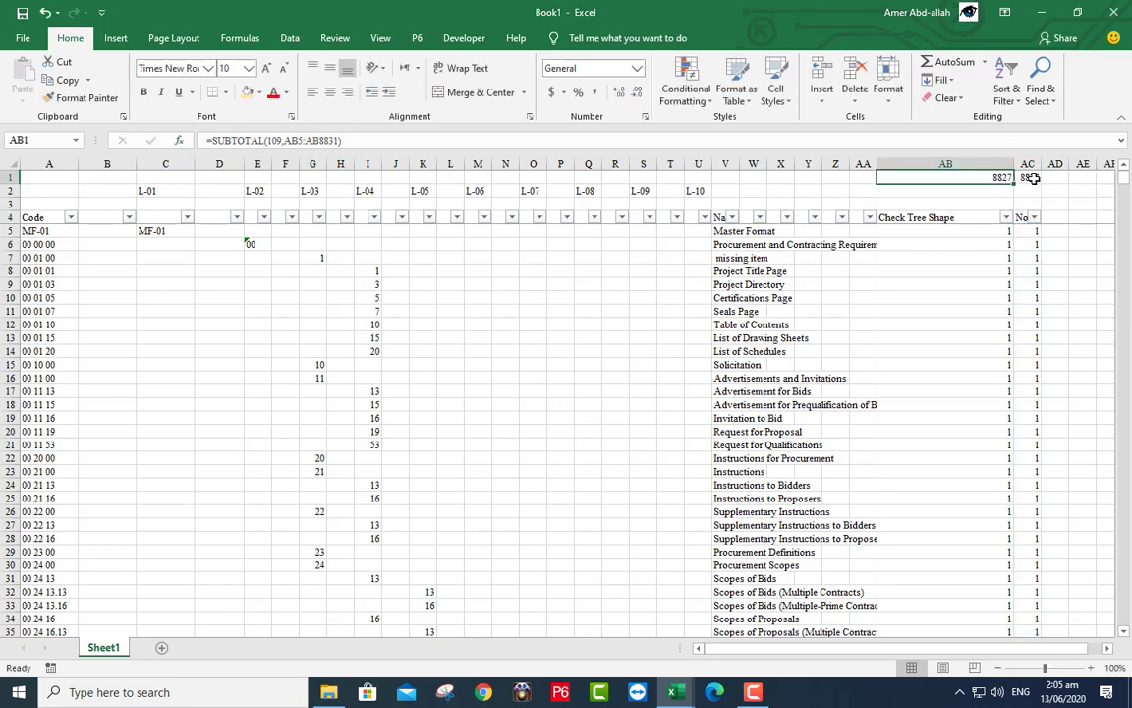
{"action": "key", "text": "Right"}
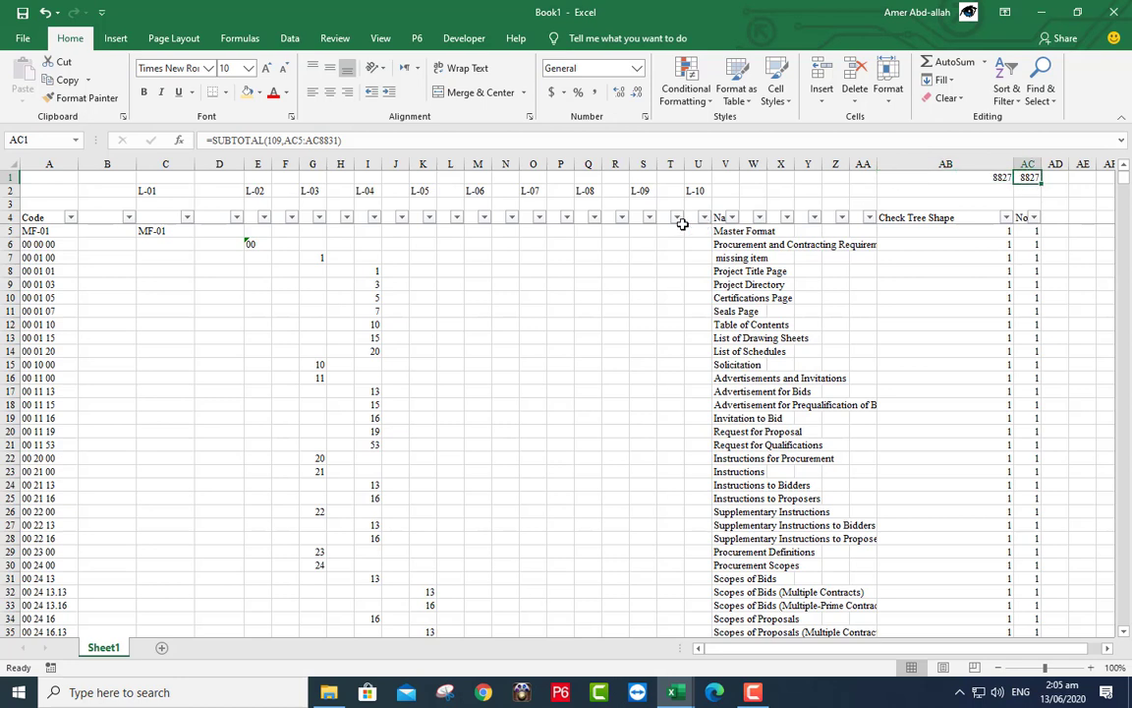
- Put a COUNTA formula in C1 counting C5 through C8831
{"action": "left_click", "coordinate": [153, 178]}
{"action": "type", "text": "=coun"}
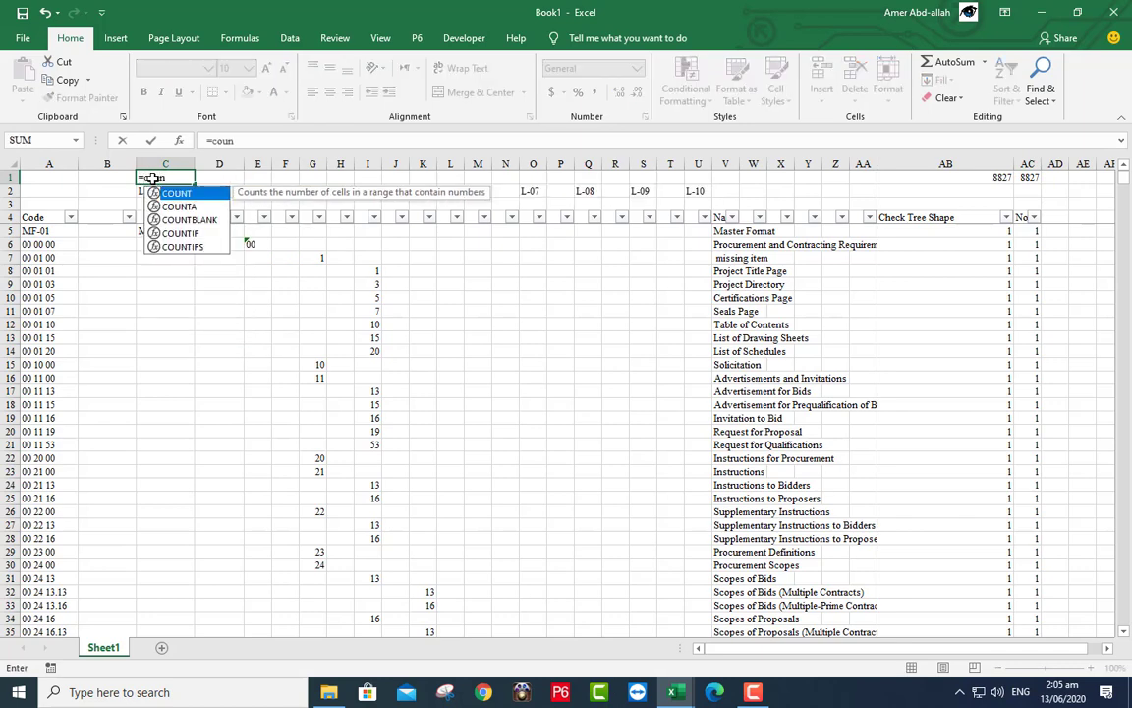
{"action": "double_click", "coordinate": [162, 205]}
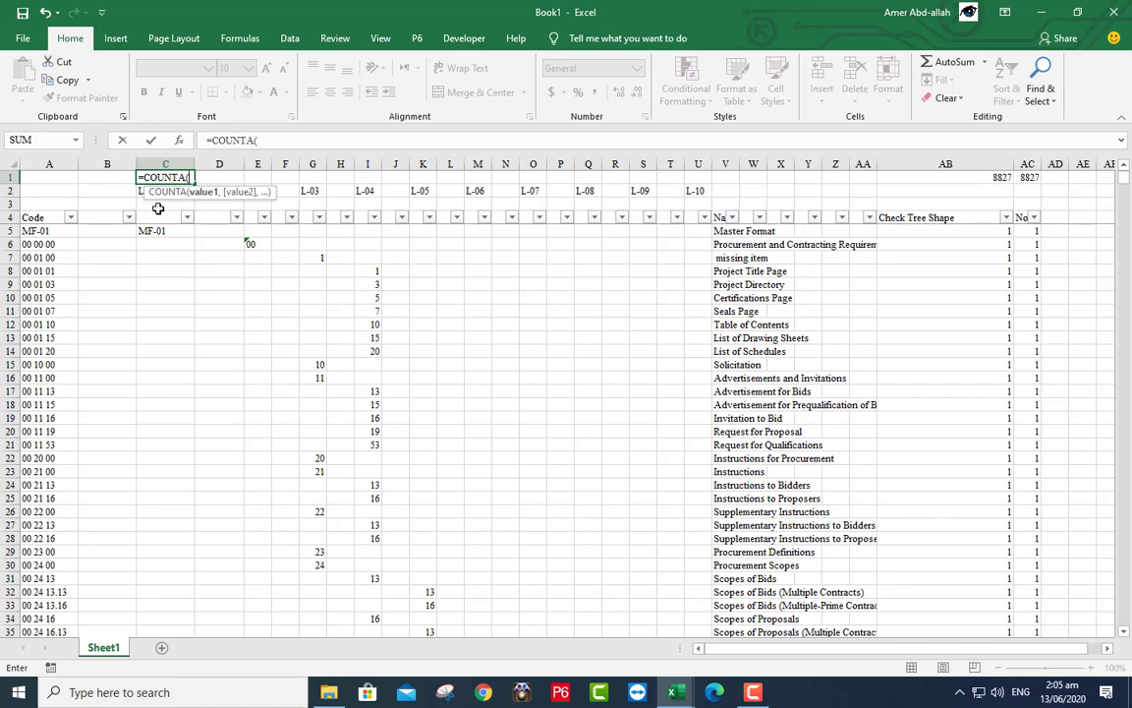
{"action": "type", "text": "c"}
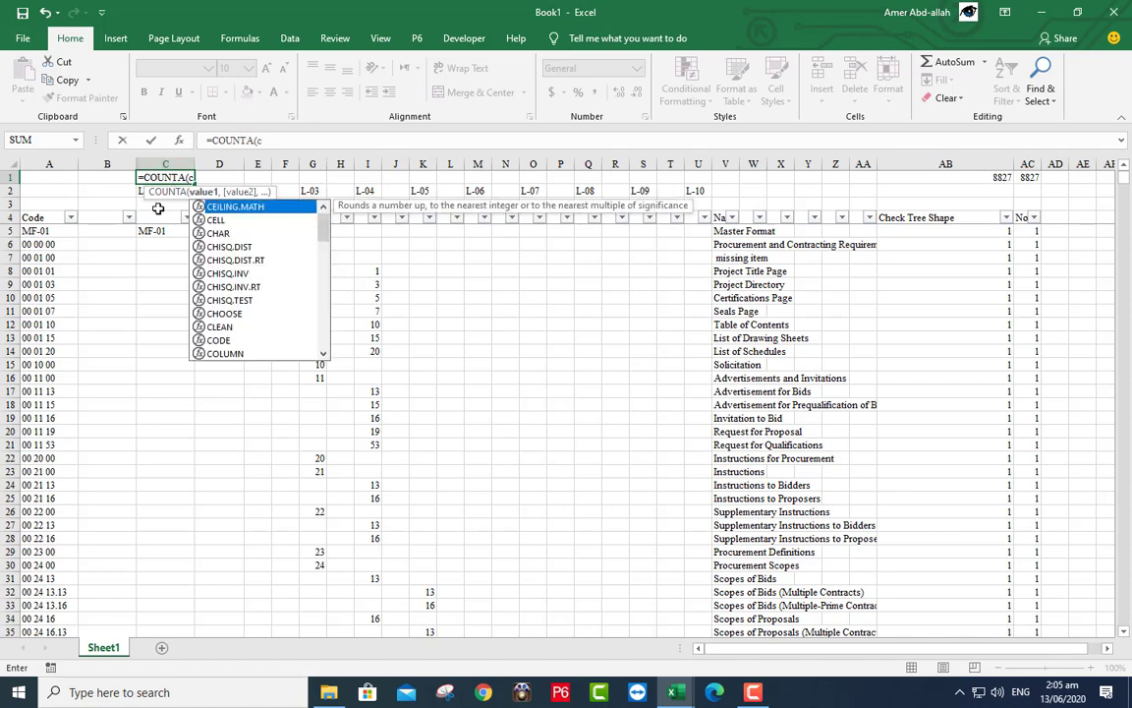
{"action": "type", "text": "5:"}
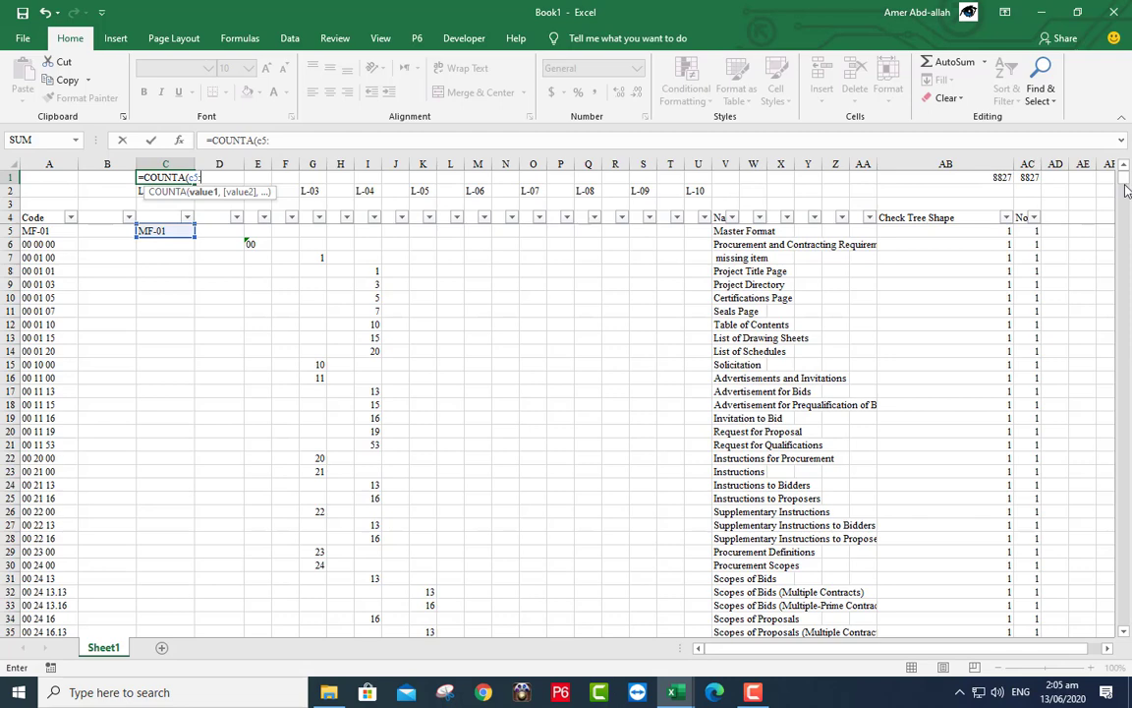
{"action": "left_click_drag", "start_coordinate": [1126, 190], "coordinate": [1124, 616]}
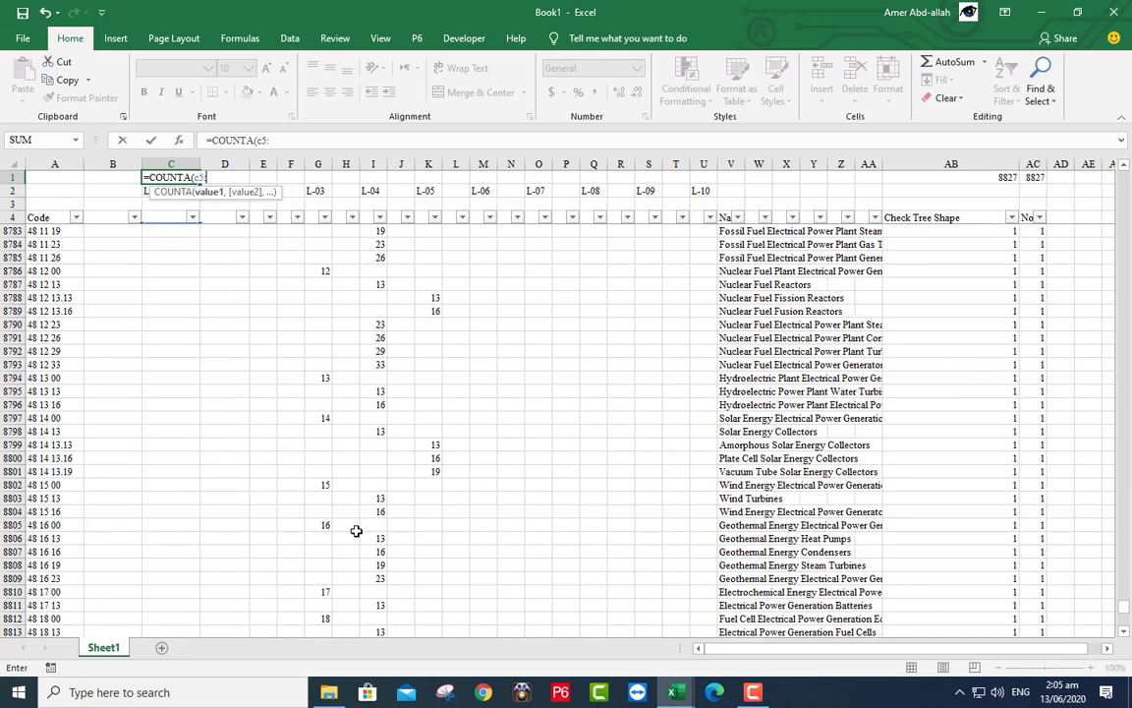
{"action": "scroll", "coordinate": [278, 460], "scroll_direction": "down", "scroll_amount": 15}
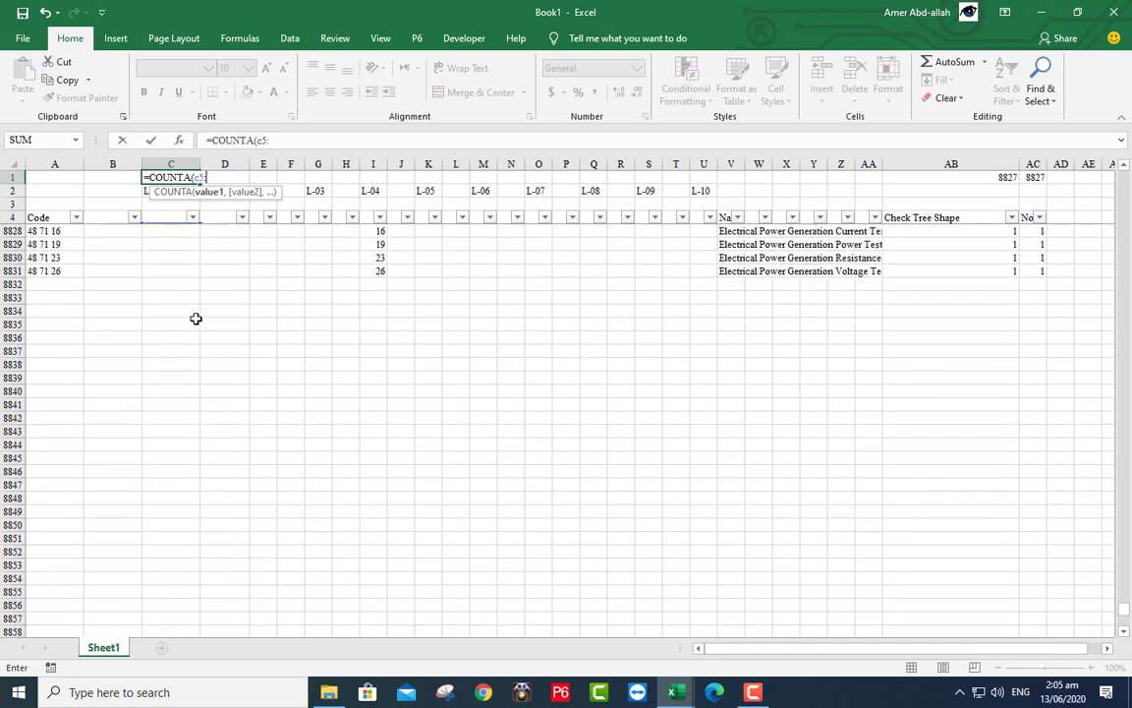
{"action": "scroll", "coordinate": [195, 319], "scroll_direction": "down", "scroll_amount": 1}
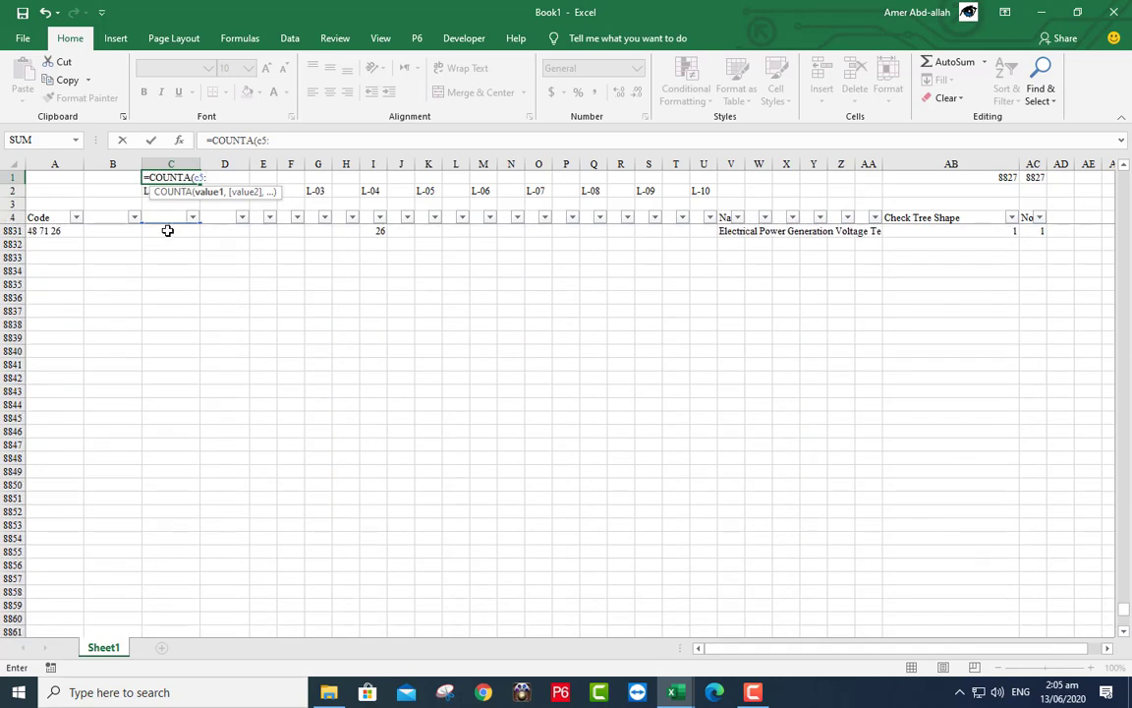
{"action": "left_click", "coordinate": [167, 230]}
{"action": "type", "text": ")"}
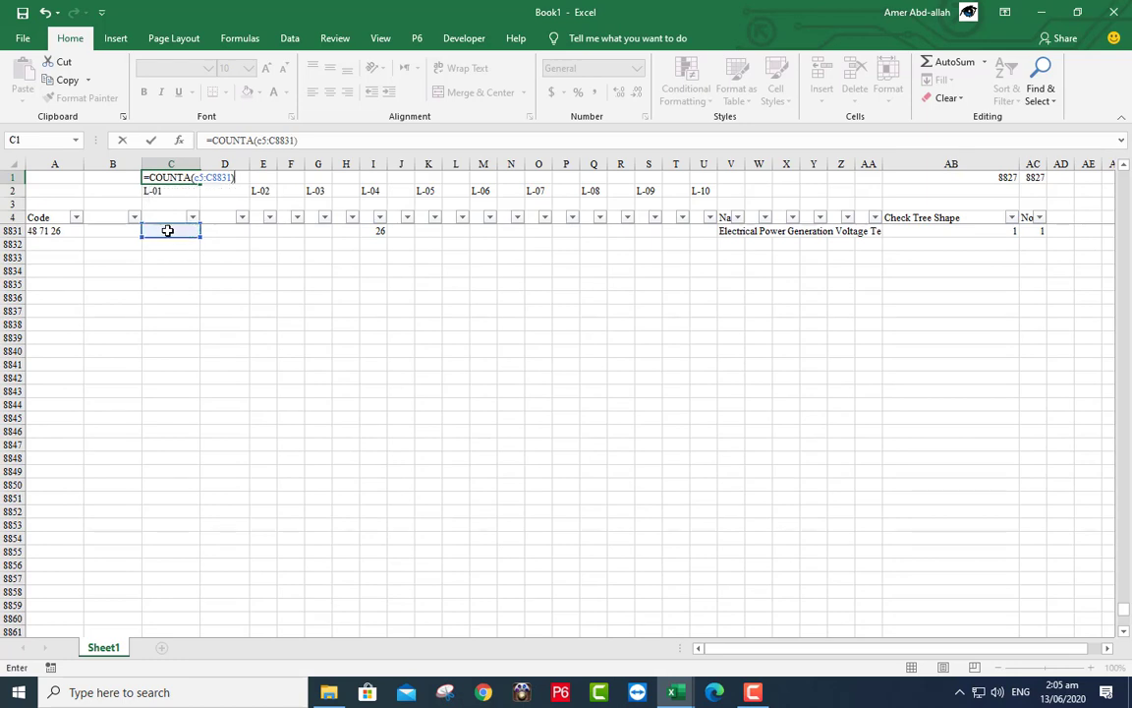
{"action": "key", "text": "Return"}
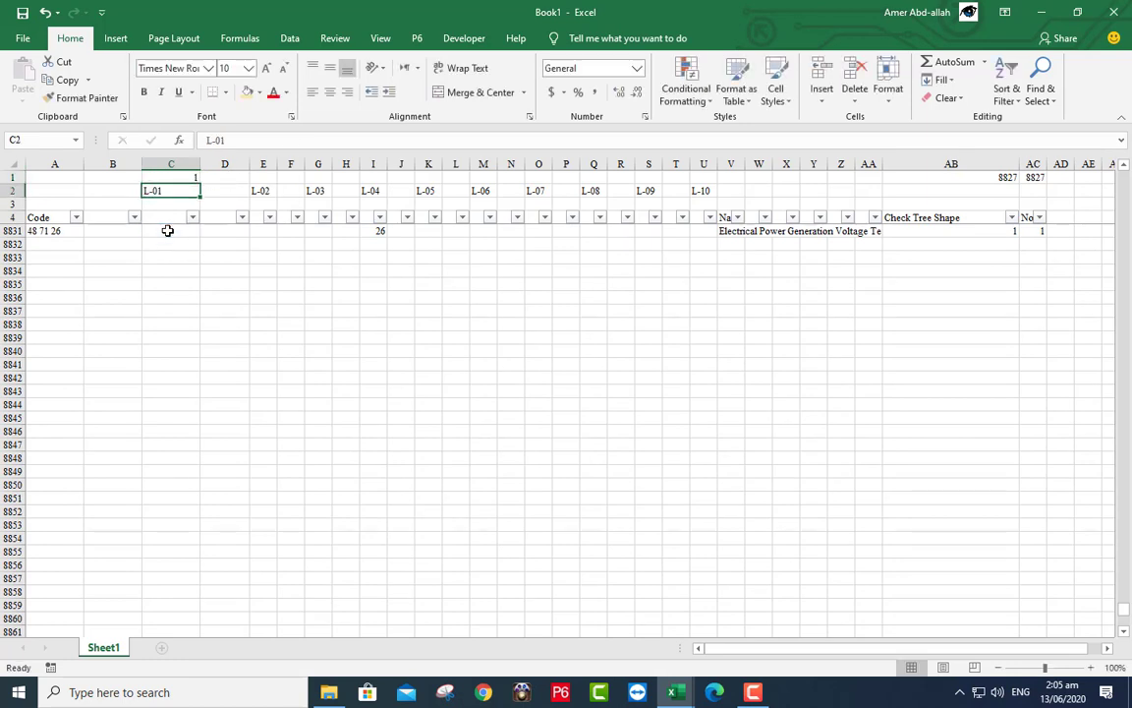
- Copy the count formula across B1:U1 and AutoSum the counts into V1
{"action": "left_click", "coordinate": [163, 212]}
{"action": "key", "text": "Down"}
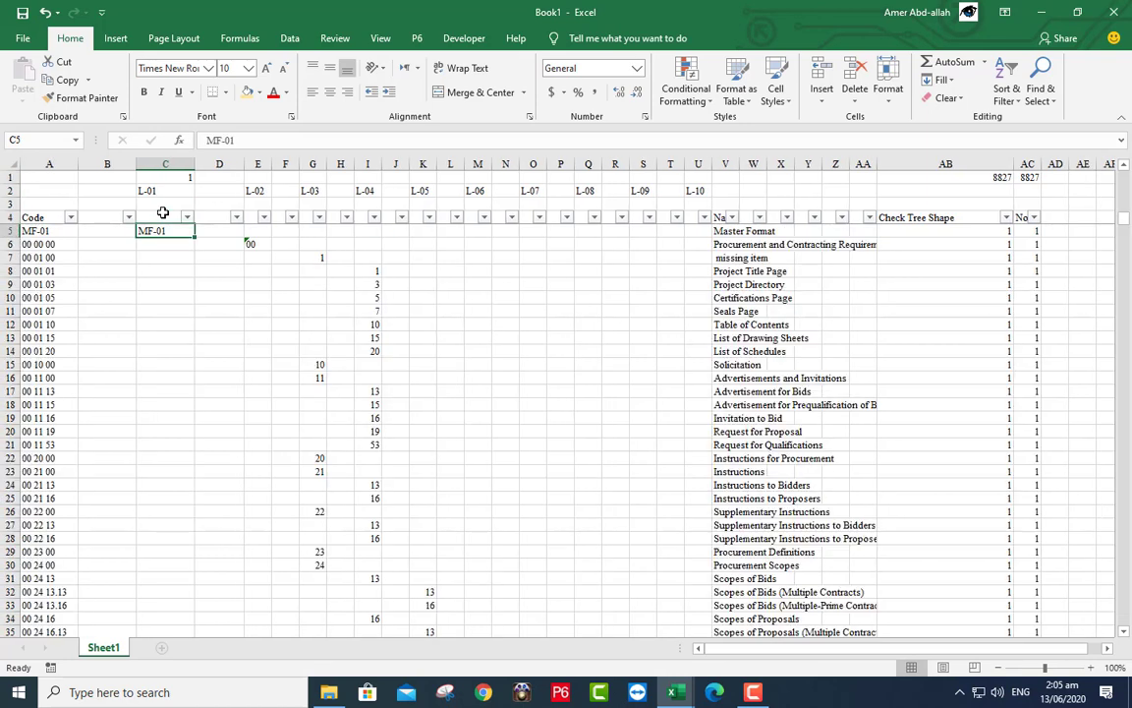
{"action": "left_click", "coordinate": [163, 177]}
{"action": "left_click_drag", "start_coordinate": [194, 183], "coordinate": [702, 203]}
{"action": "left_click", "coordinate": [96, 177]}
{"action": "left_click", "coordinate": [125, 178]}
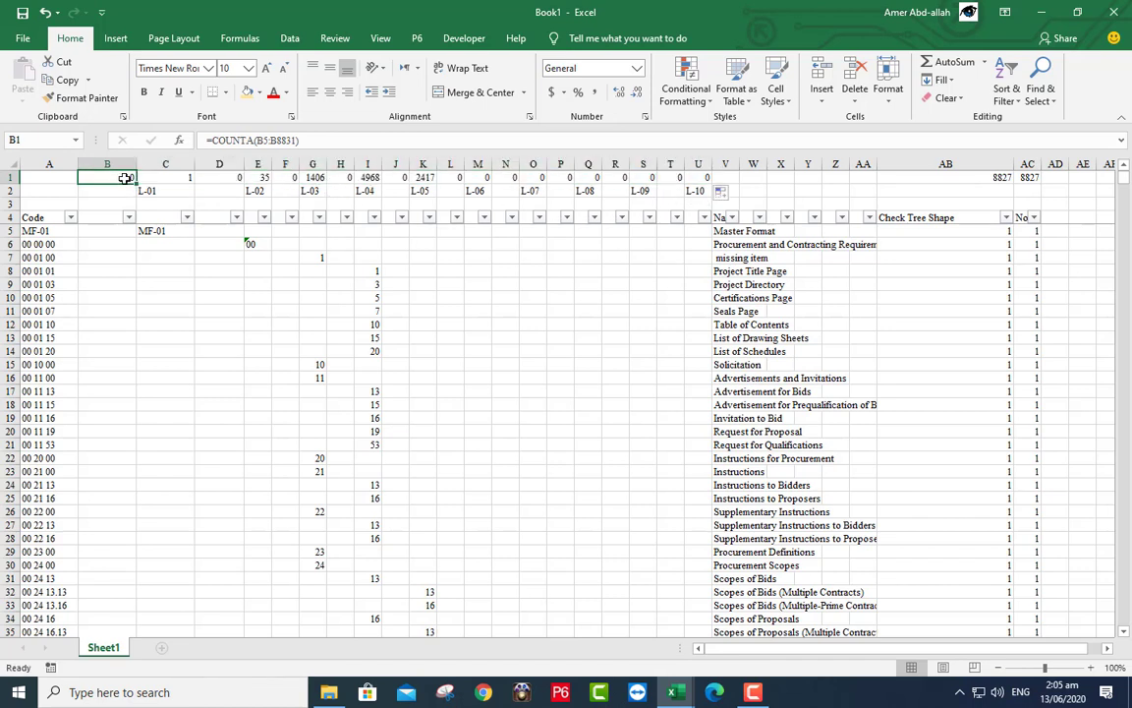
{"action": "left_click_drag", "start_coordinate": [124, 178], "coordinate": [732, 179]}
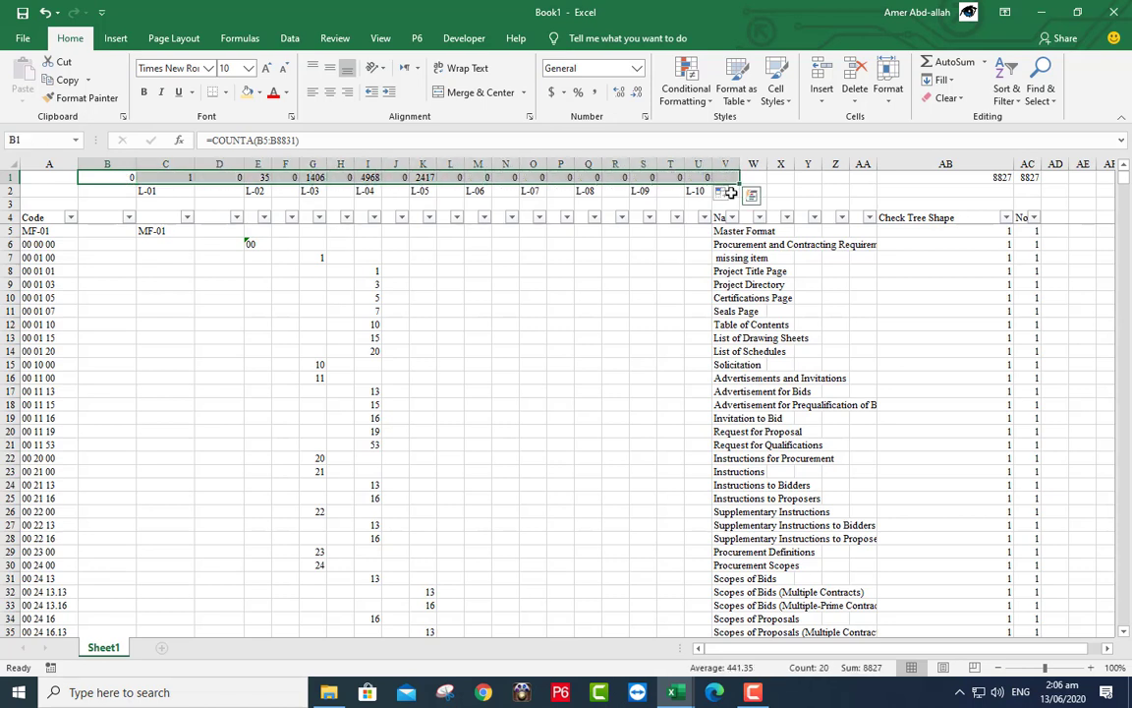
{"action": "left_click", "coordinate": [928, 61]}
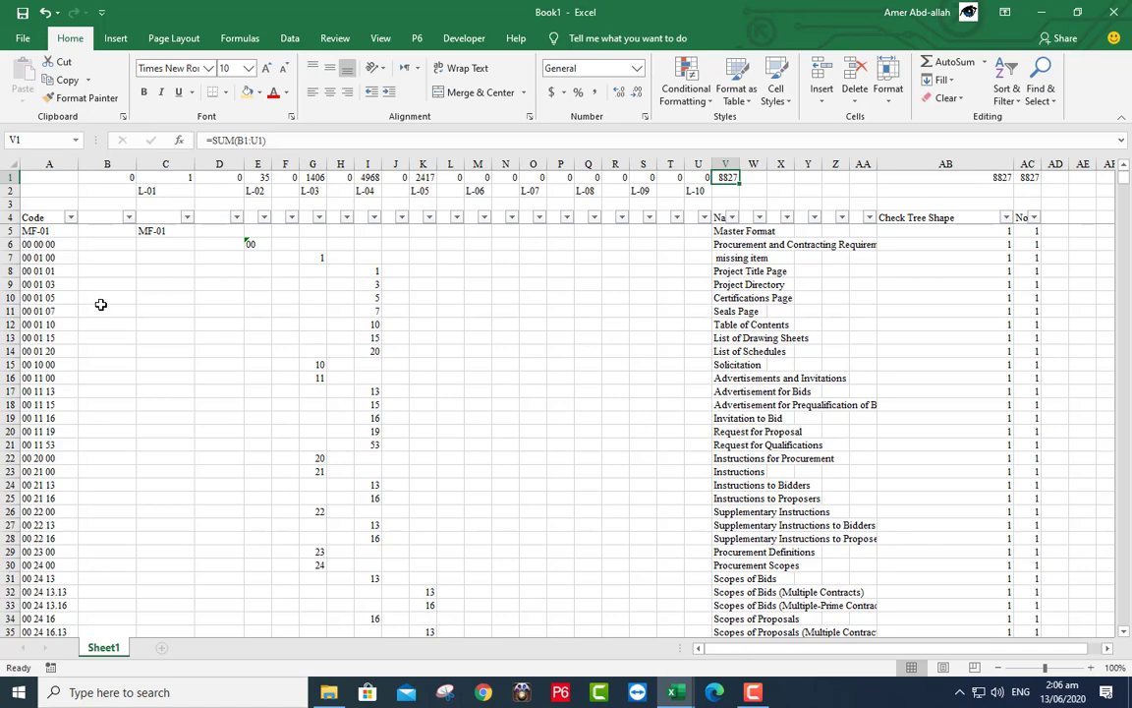
- Unfreeze the panes and refreeze them at cell A6 so rows 1–5 stay fixed
{"action": "left_click", "coordinate": [381, 38]}
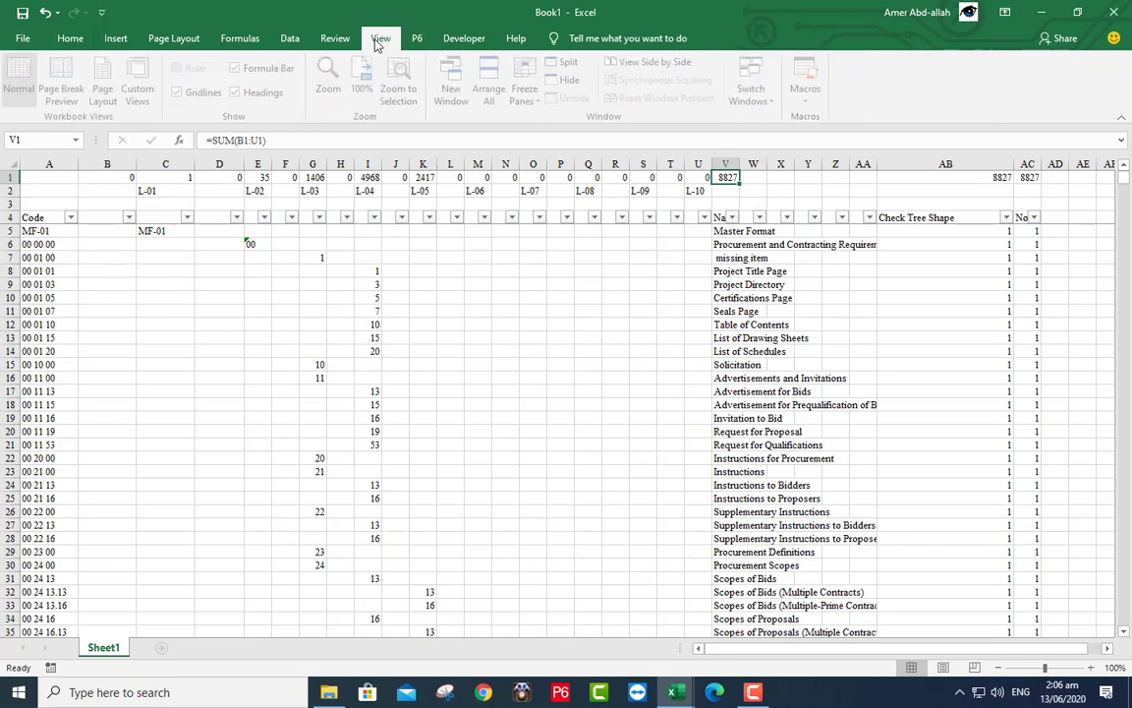
{"action": "left_click", "coordinate": [528, 94]}
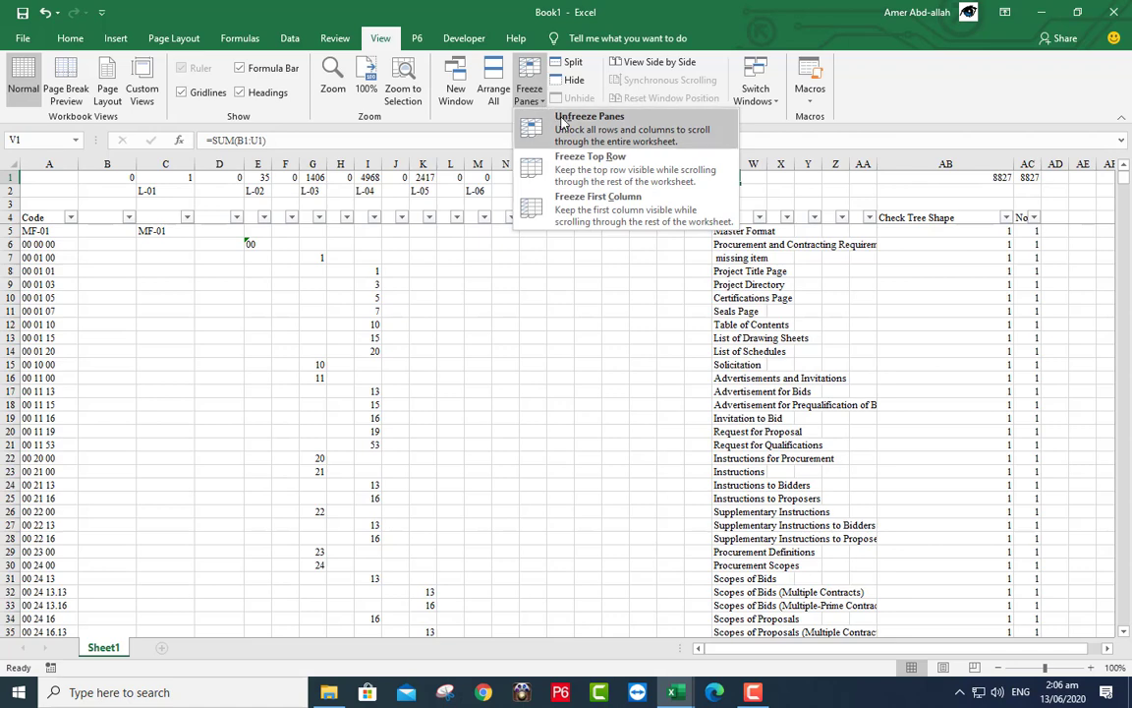
{"action": "left_click", "coordinate": [575, 120]}
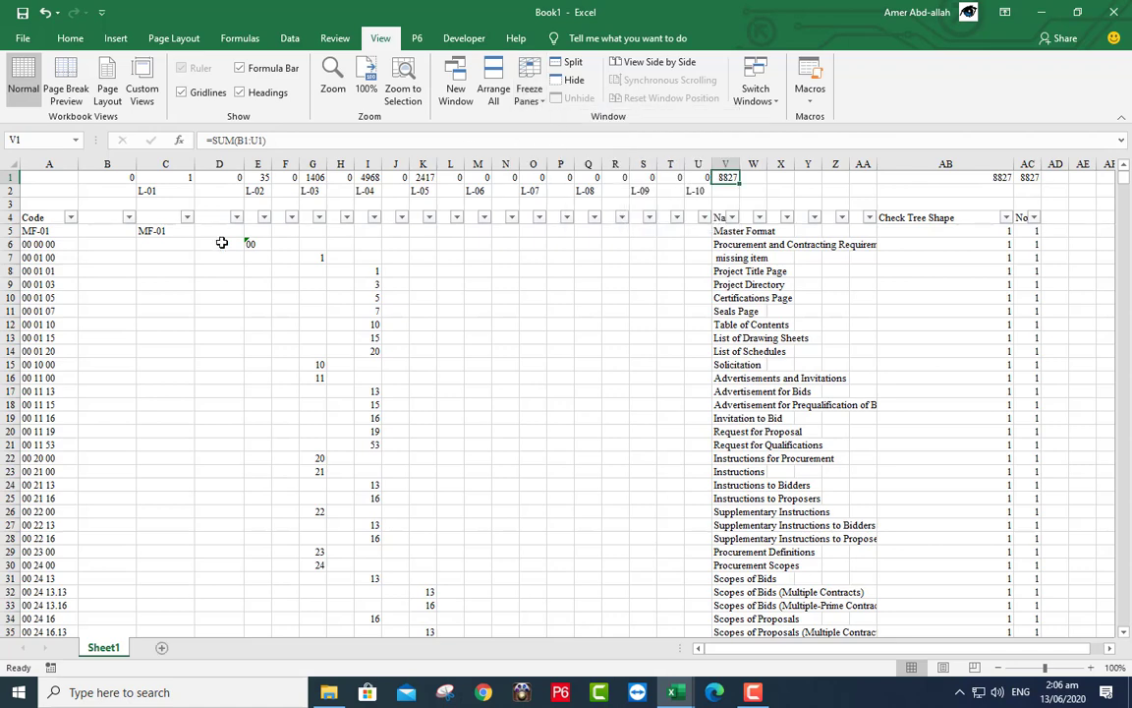
{"action": "left_click", "coordinate": [64, 244]}
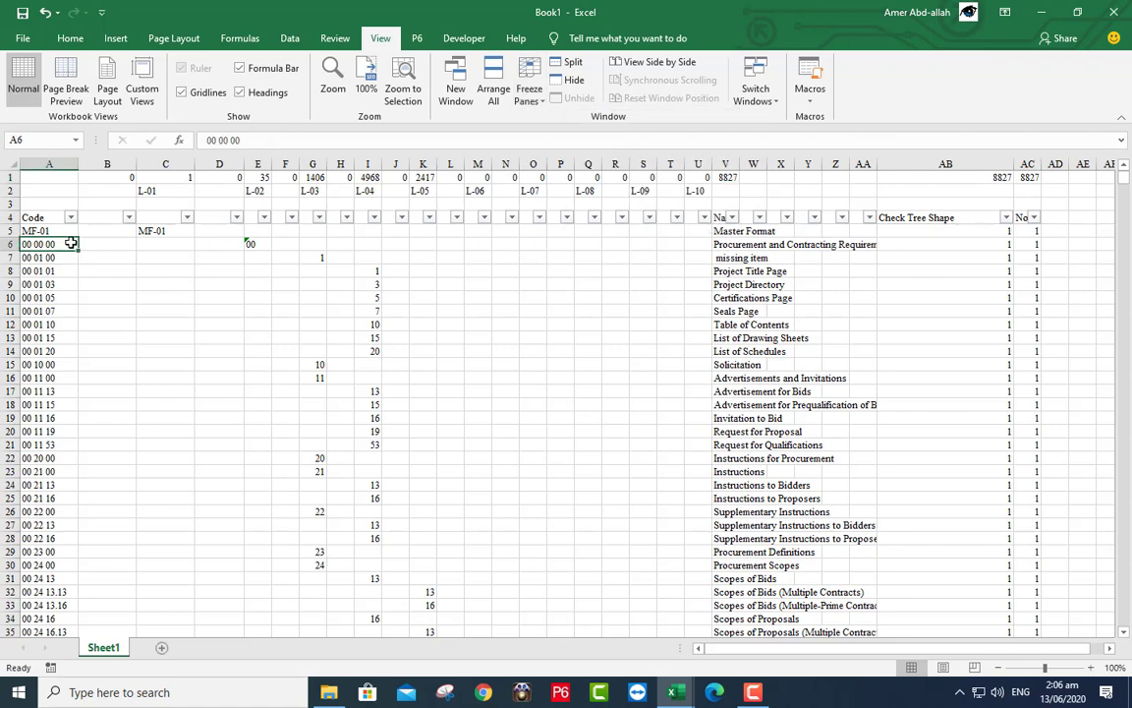
{"action": "left_click", "coordinate": [529, 93]}
{"action": "left_click", "coordinate": [568, 131]}
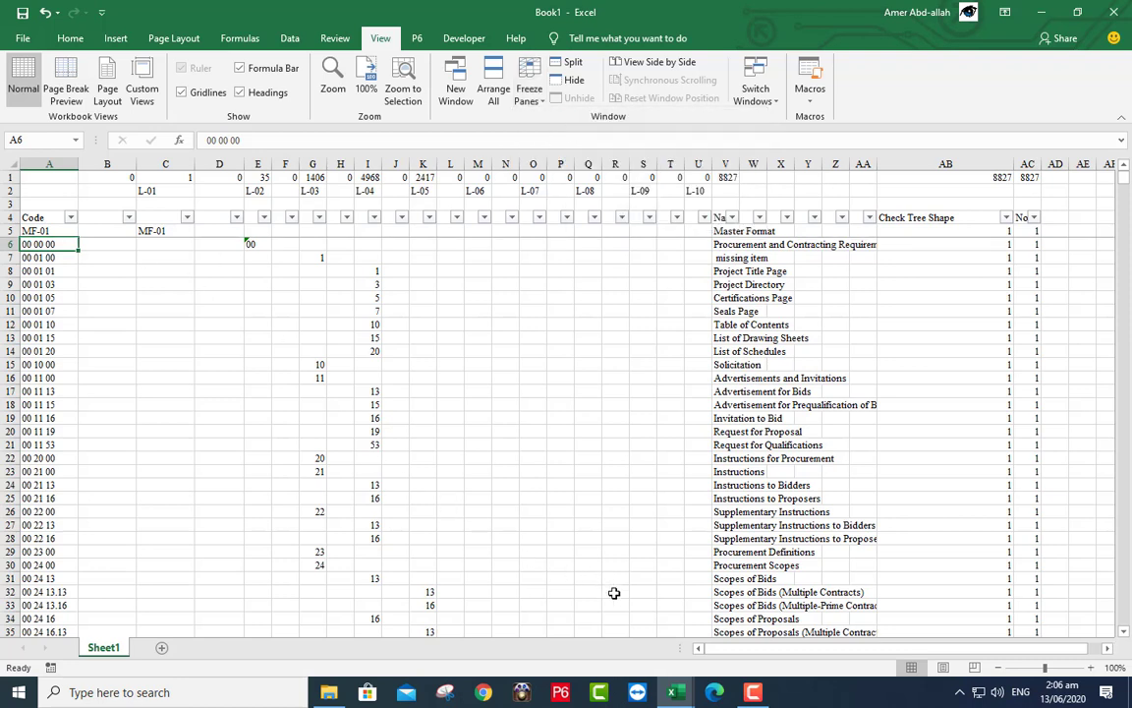
{"action": "mouse_move", "coordinate": [669, 698]}
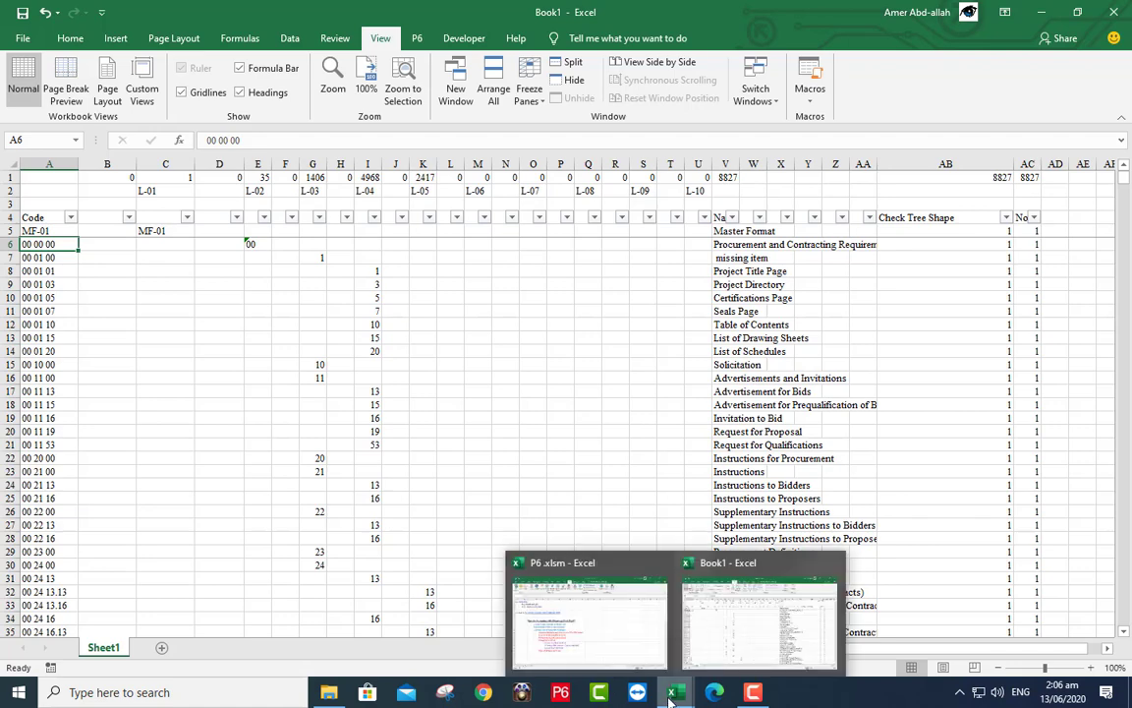
- Use P6.xlsm's New command to build the MF-01.xlsx project workbook with project ID MF-01
{"action": "left_click", "coordinate": [587, 617]}
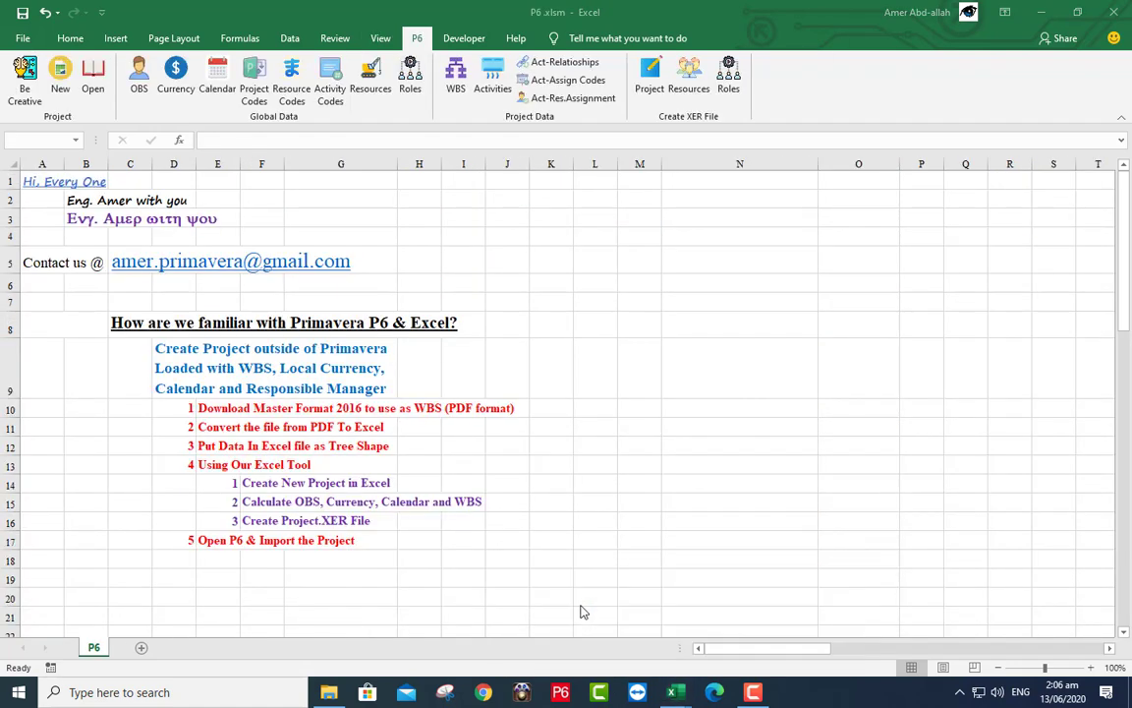
{"action": "left_click", "coordinate": [425, 198]}
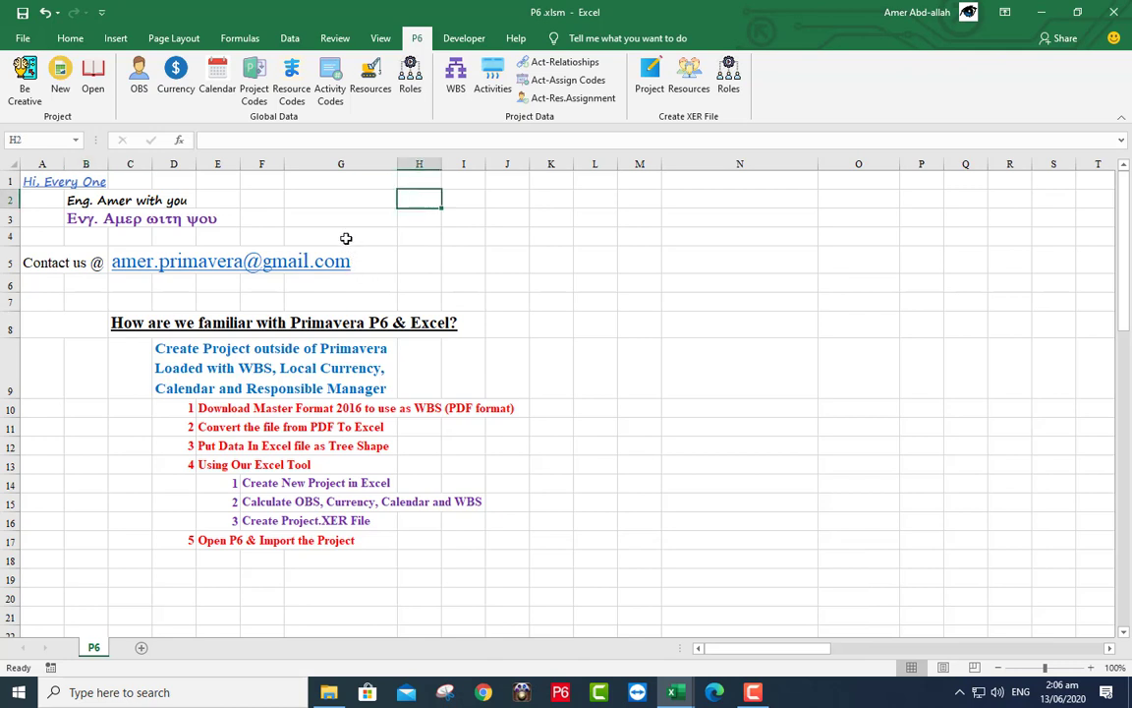
{"action": "left_click", "coordinate": [67, 79]}
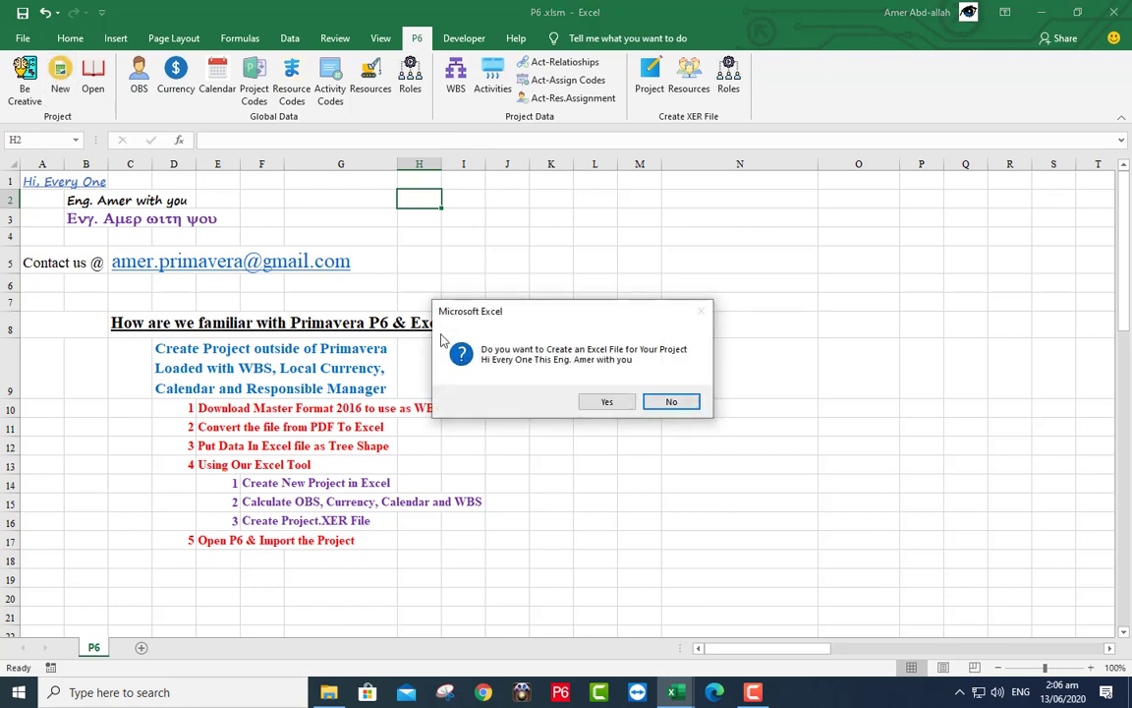
{"action": "left_click", "coordinate": [601, 401]}
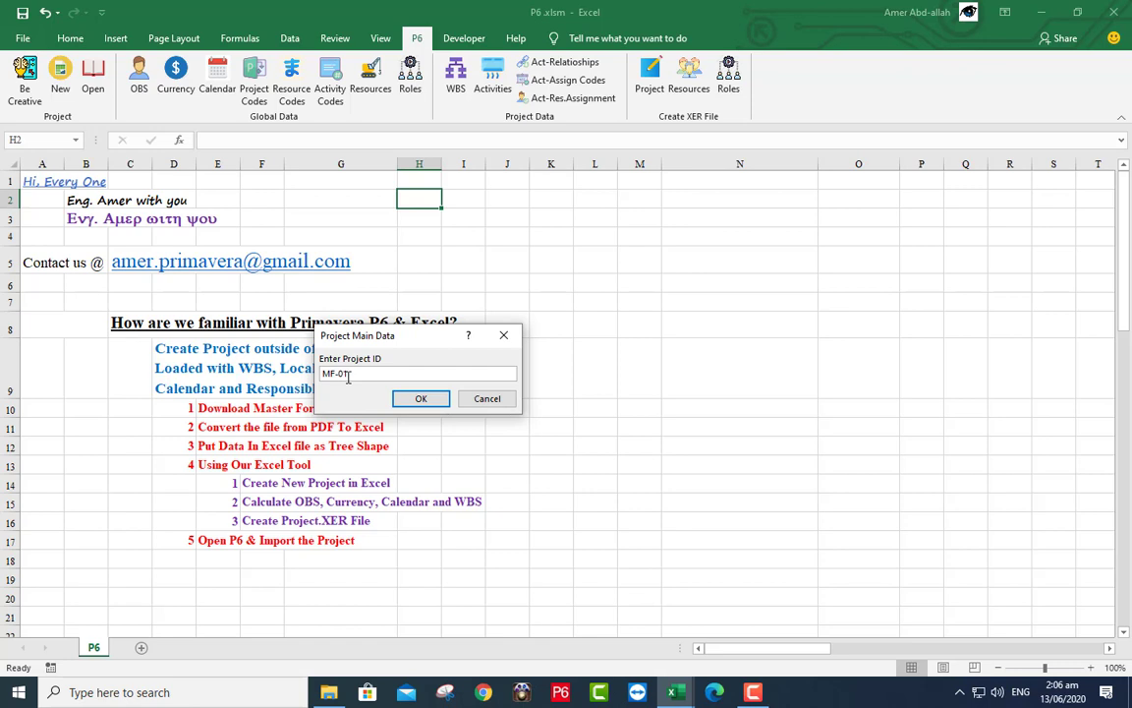
{"action": "left_click", "coordinate": [419, 398]}
{"action": "left_click", "coordinate": [421, 397]}
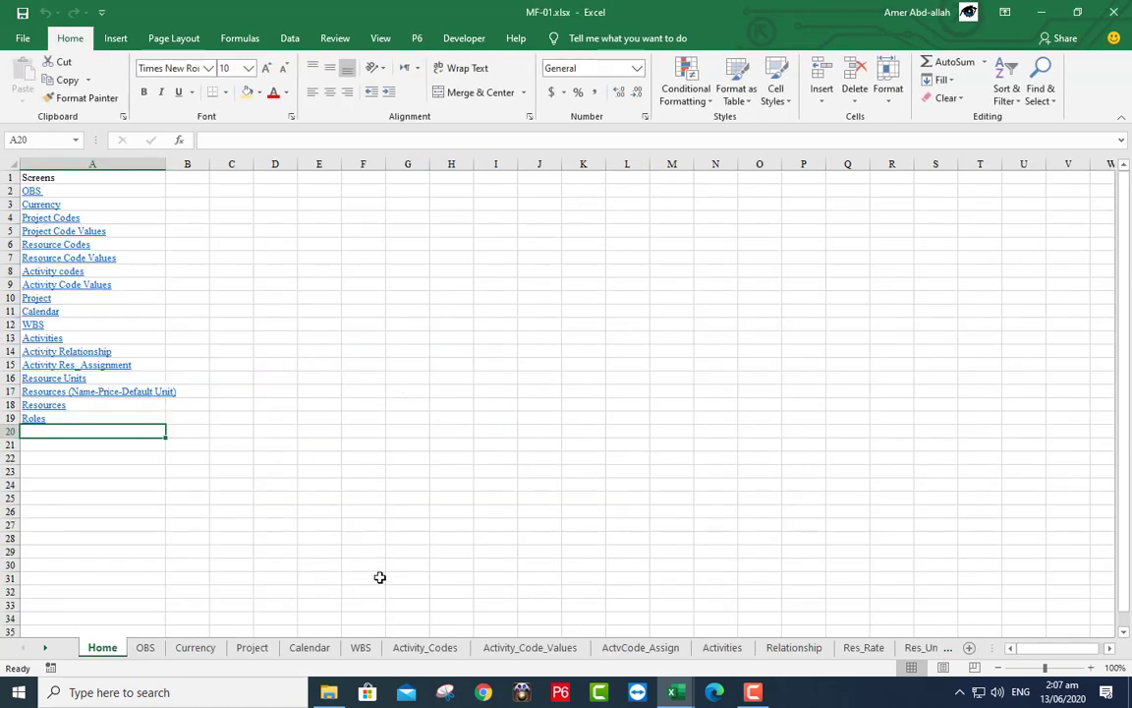
- Select A5 on MF-01's WBS sheet, then return to the Book1 workbook
{"action": "left_click", "coordinate": [361, 648]}
{"action": "left_click", "coordinate": [37, 245]}
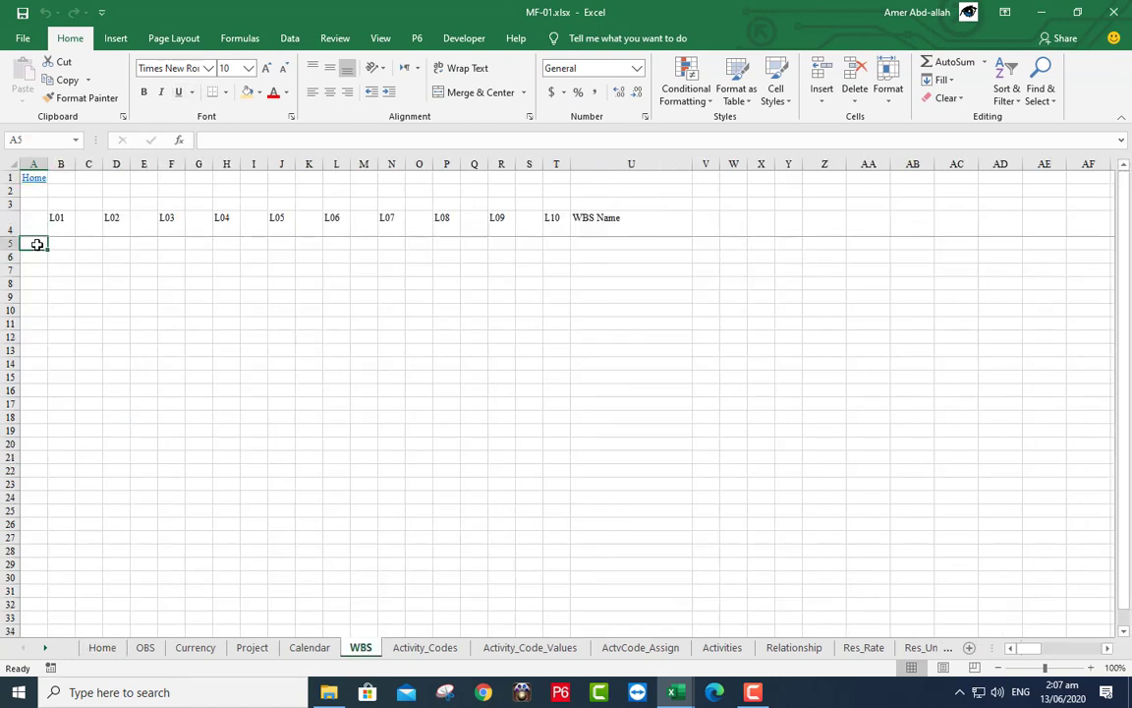
{"action": "mouse_move", "coordinate": [679, 695]}
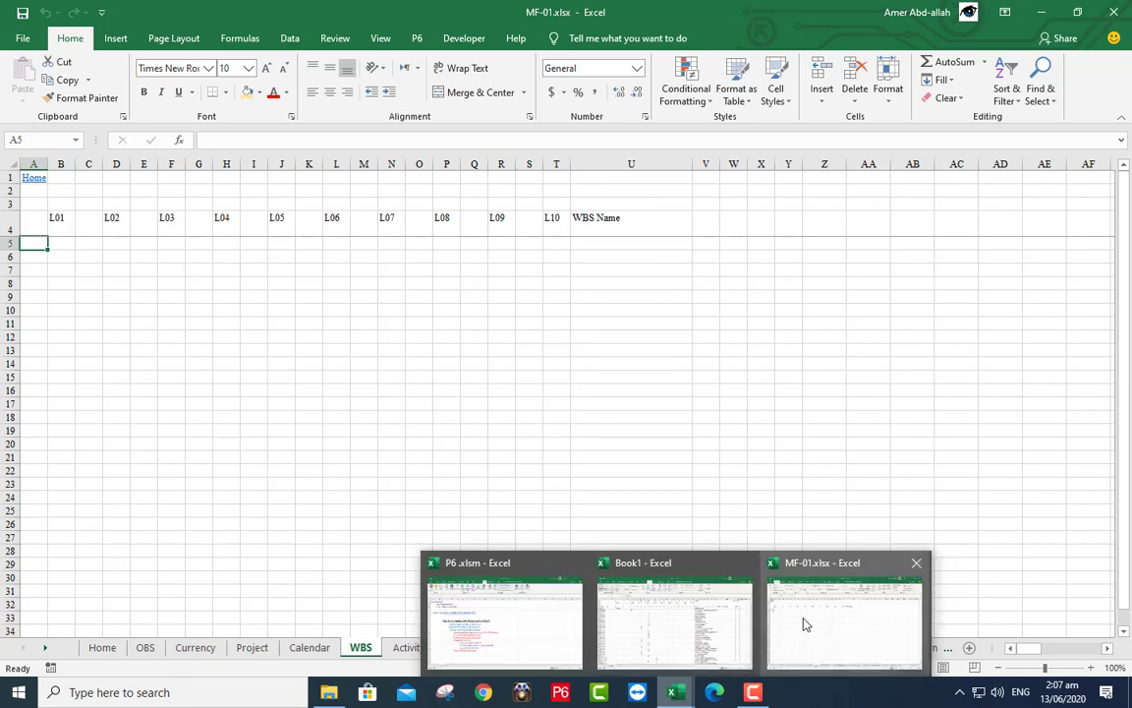
{"action": "left_click", "coordinate": [683, 621]}
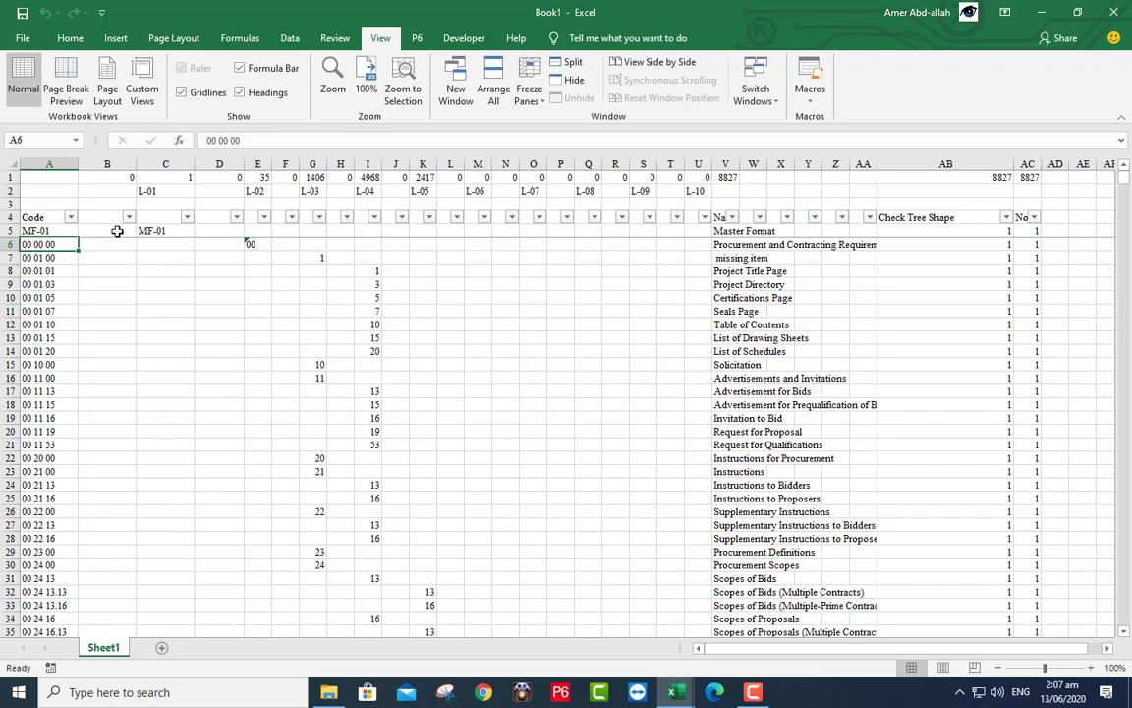
- Copy Book1's range B5:V8831 and switch to the MF-01 workbook
{"action": "left_click", "coordinate": [66, 230]}
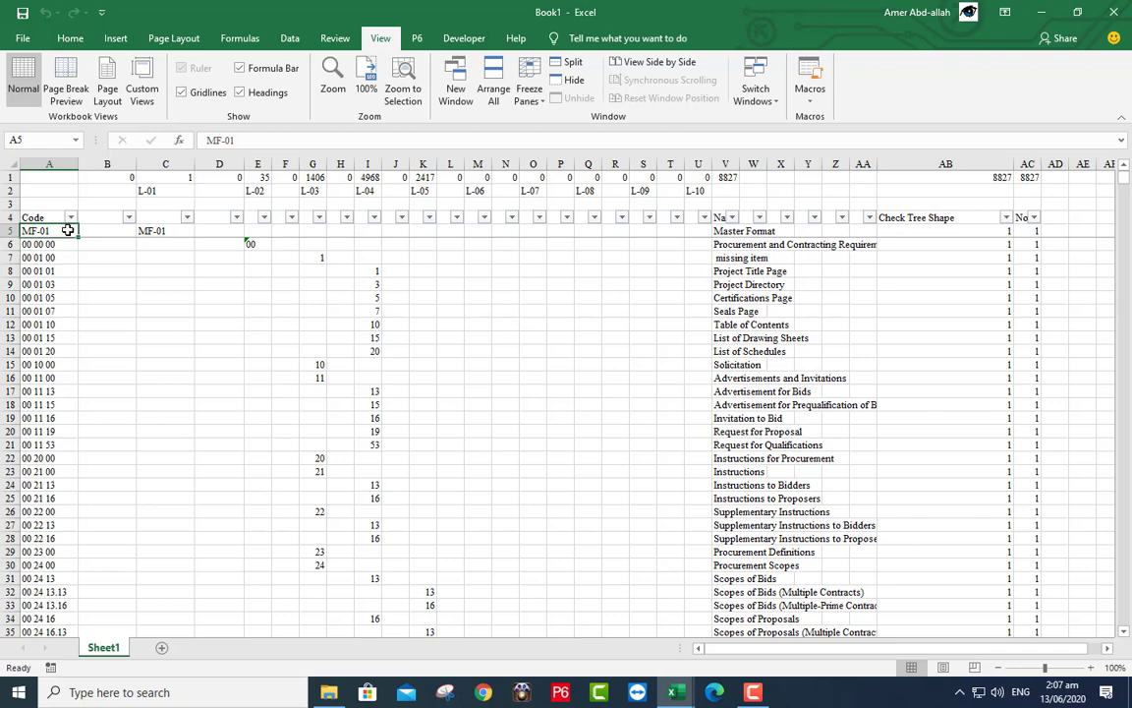
{"action": "key", "text": "ctrl+Down"}
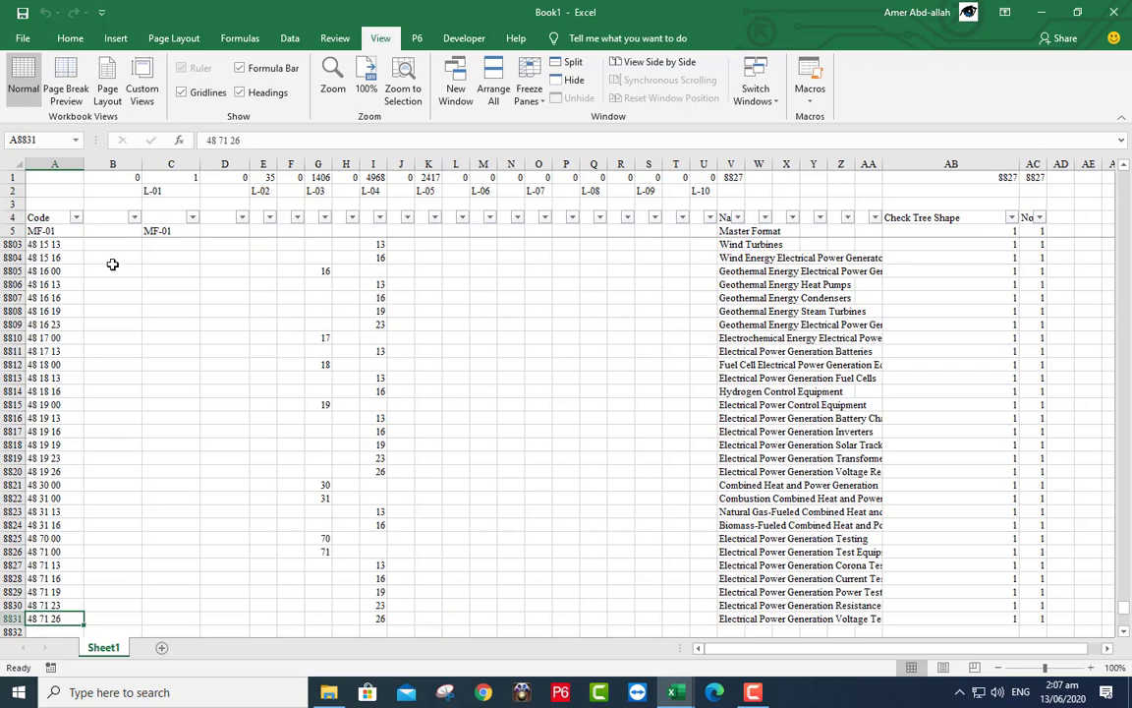
{"action": "scroll", "coordinate": [111, 261], "scroll_direction": "down", "scroll_amount": 4}
{"action": "scroll", "coordinate": [113, 265], "scroll_direction": "down", "scroll_amount": 1}
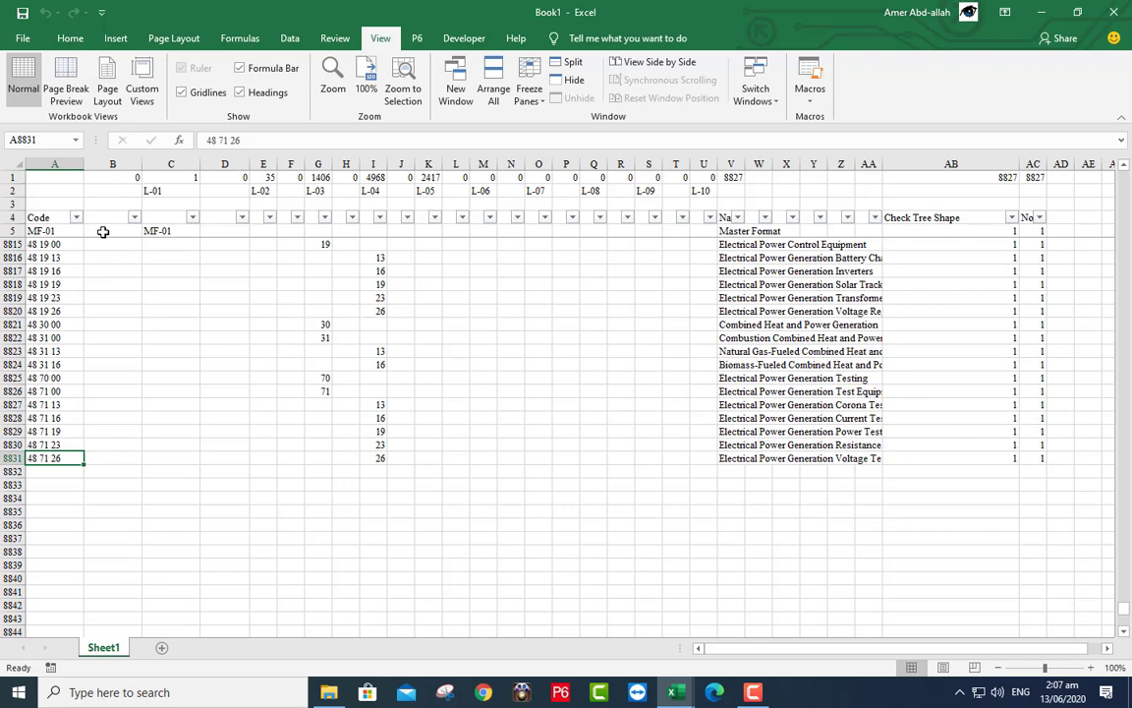
{"action": "left_click", "coordinate": [103, 232]}
{"action": "mouse_move", "coordinate": [103, 232]}
{"action": "left_mouse_down"}
{"action": "mouse_move", "coordinate": [531, 411]}
{"action": "mouse_move", "coordinate": [725, 457]}
{"action": "left_mouse_up"}
{"action": "right_click", "coordinate": [518, 316]}
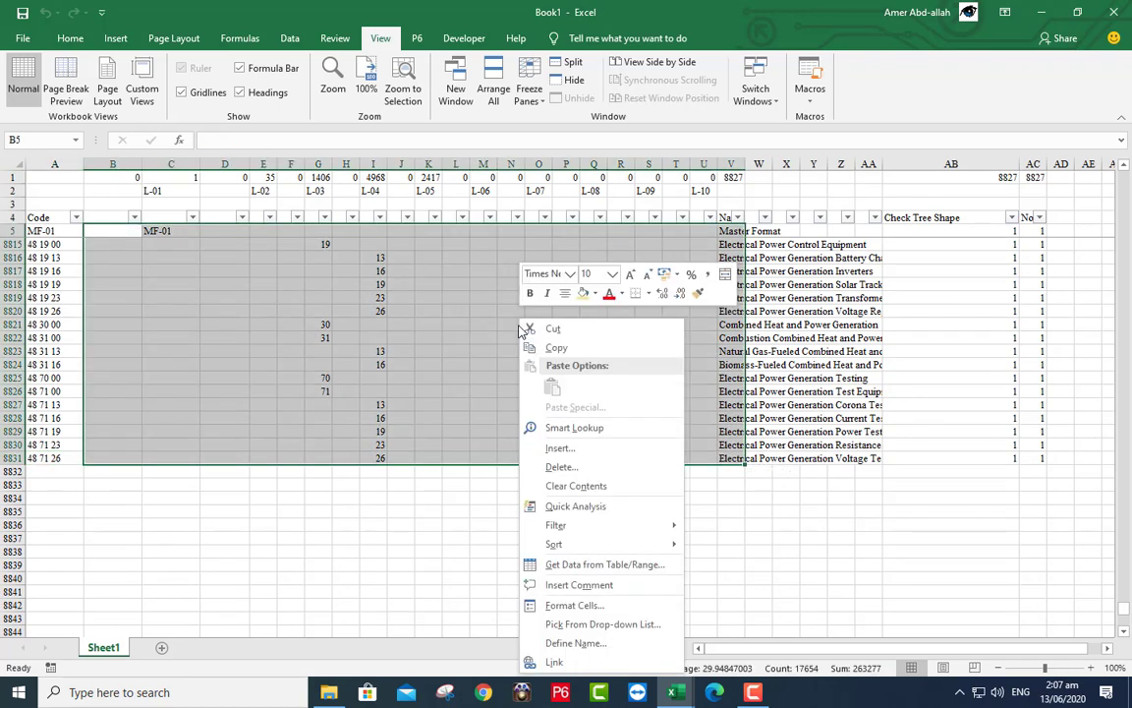
{"action": "left_click", "coordinate": [535, 346]}
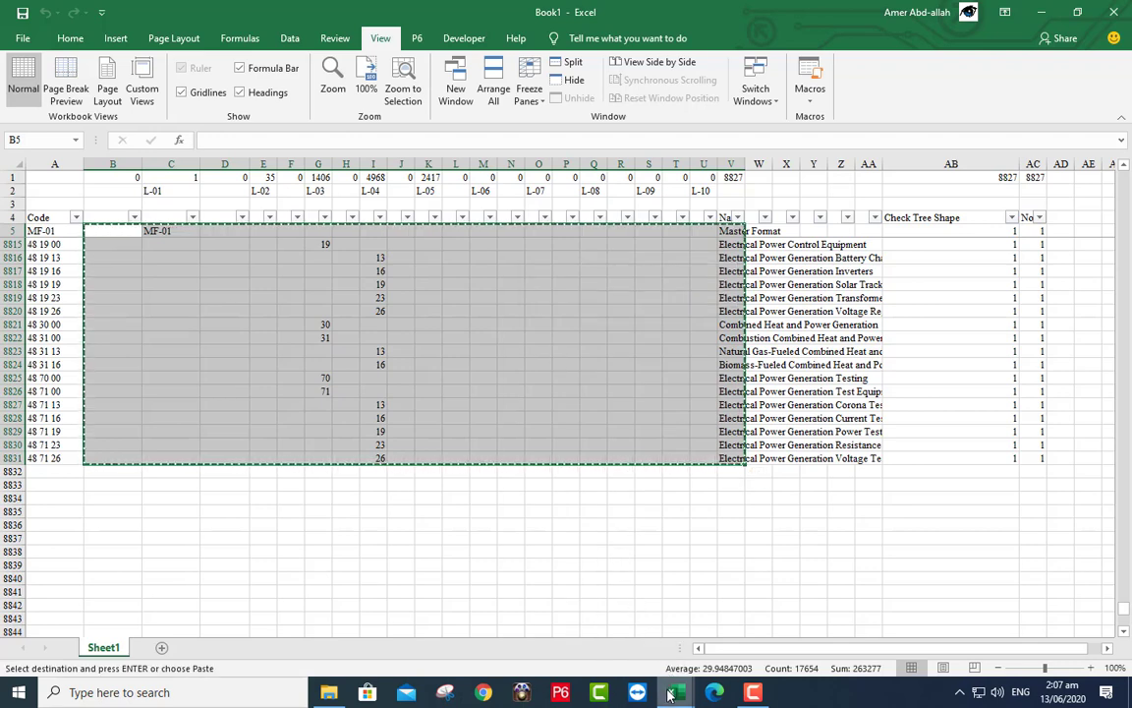
{"action": "mouse_move", "coordinate": [669, 694]}
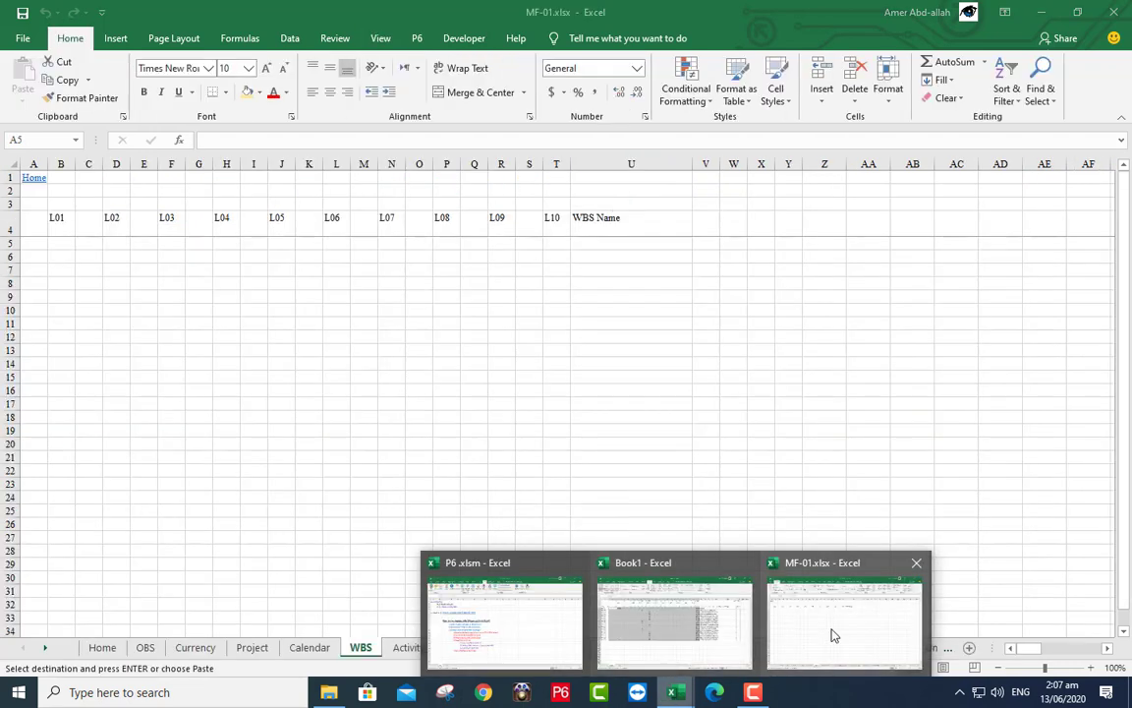
{"action": "left_click", "coordinate": [831, 629]}
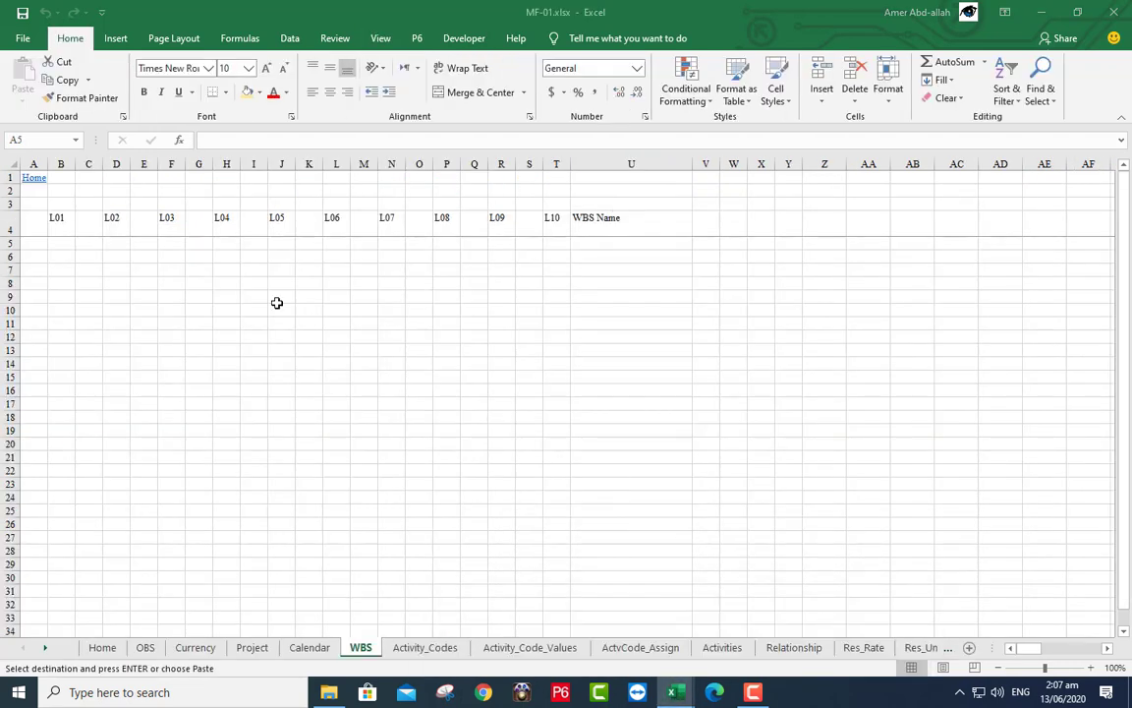
- Paste the copied WBS block as values at A5 of the WBS sheet
{"action": "right_click", "coordinate": [34, 244]}
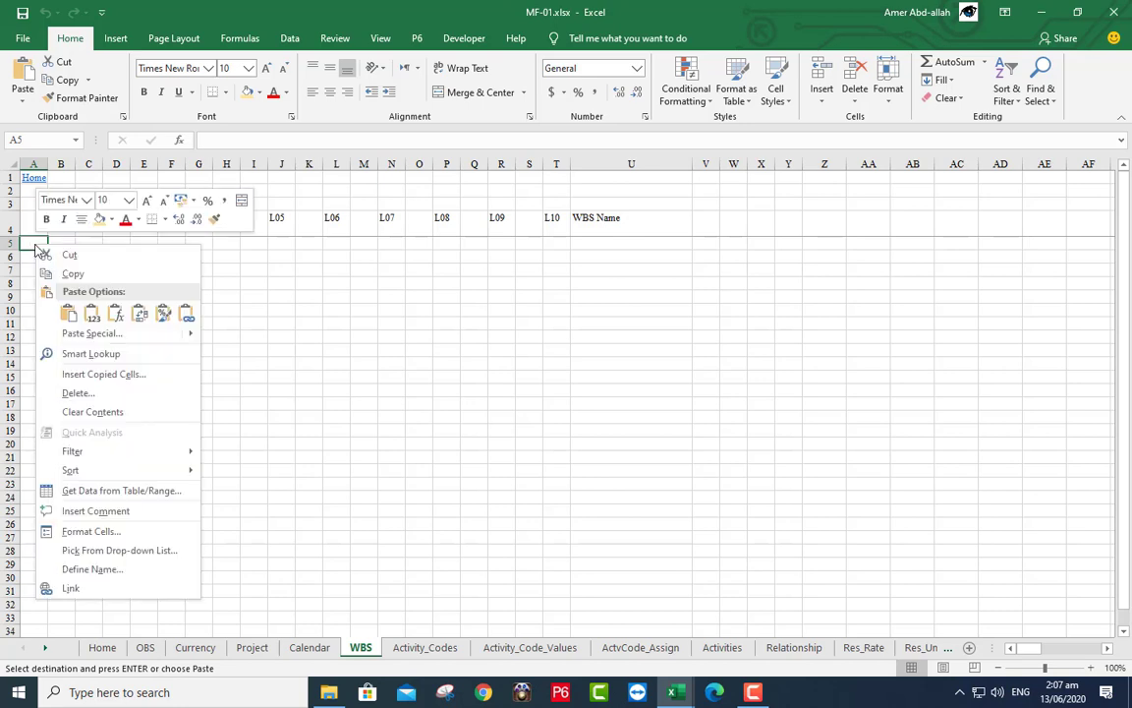
{"action": "left_click", "coordinate": [65, 314]}
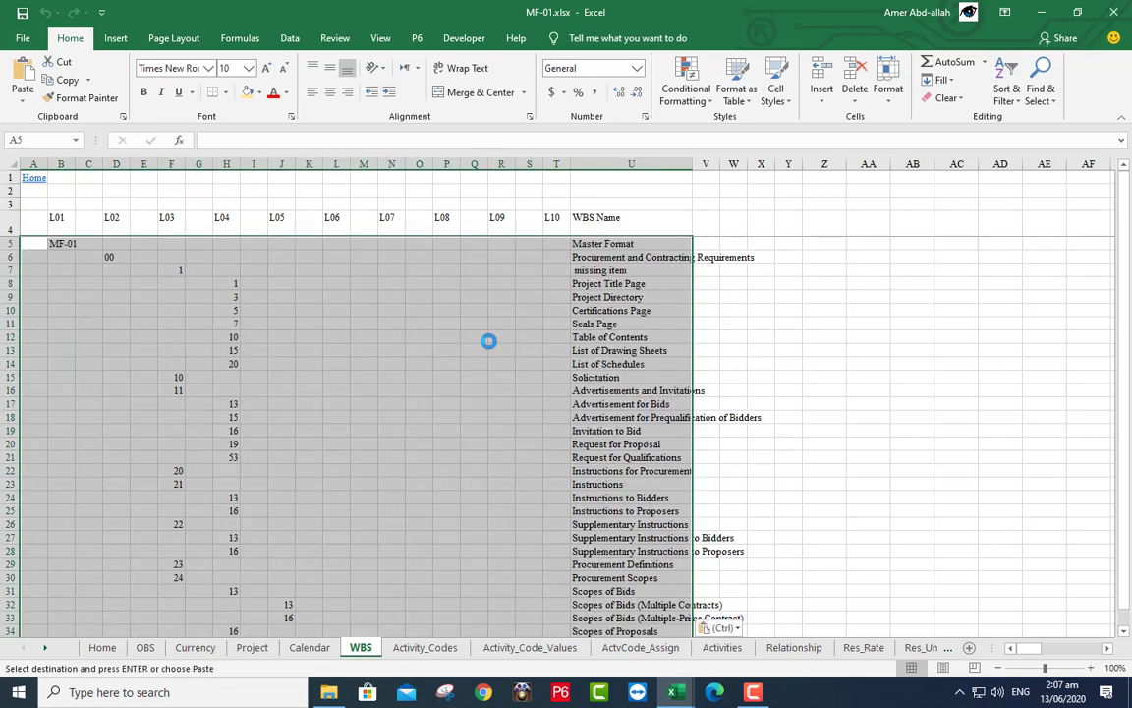
{"action": "left_click", "coordinate": [437, 302]}
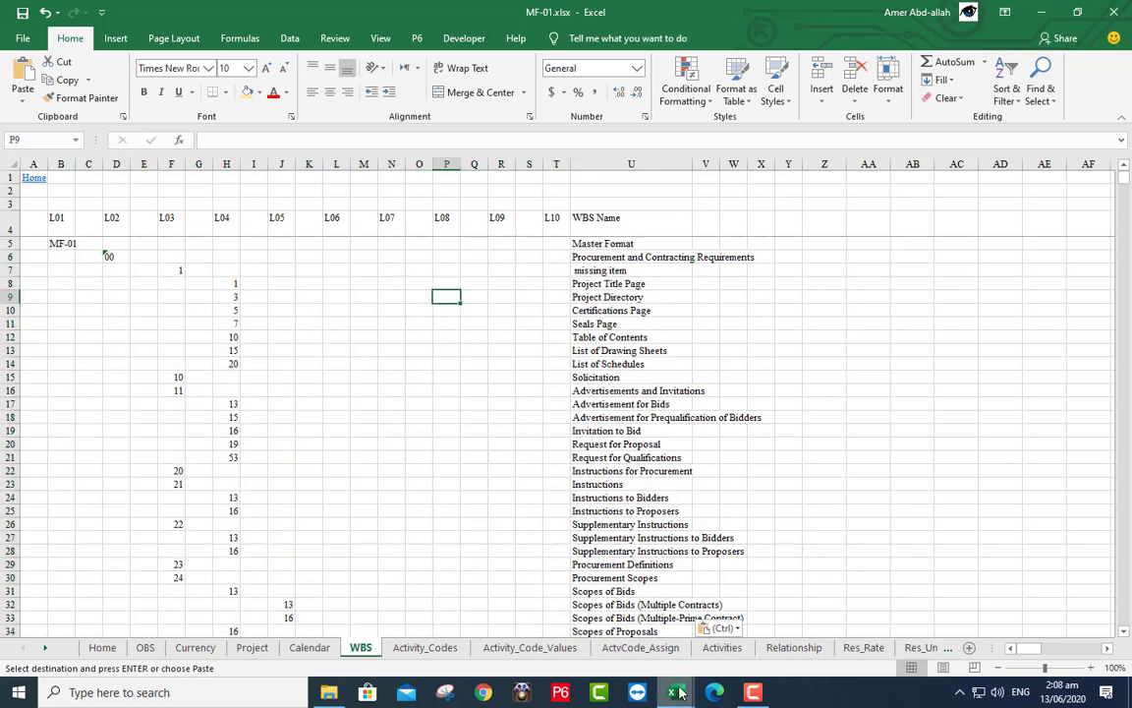
- Close Book1 without saving, then go to MF-01's Currency sheet
{"action": "mouse_move", "coordinate": [678, 693]}
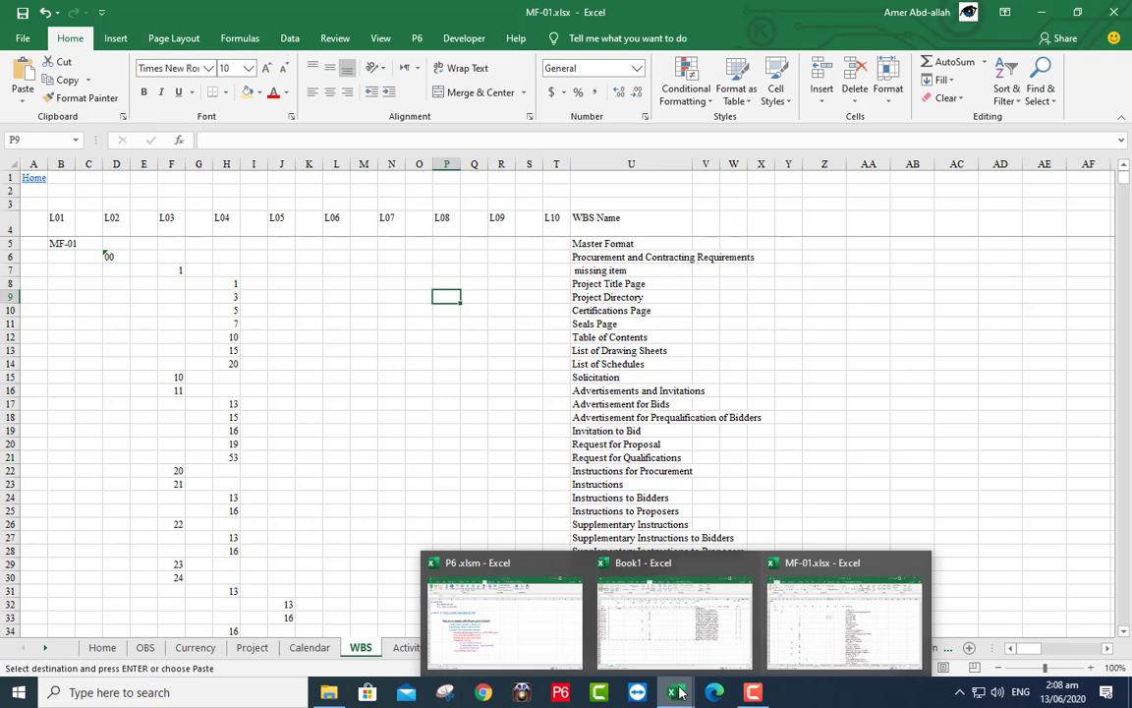
{"action": "left_click", "coordinate": [685, 632]}
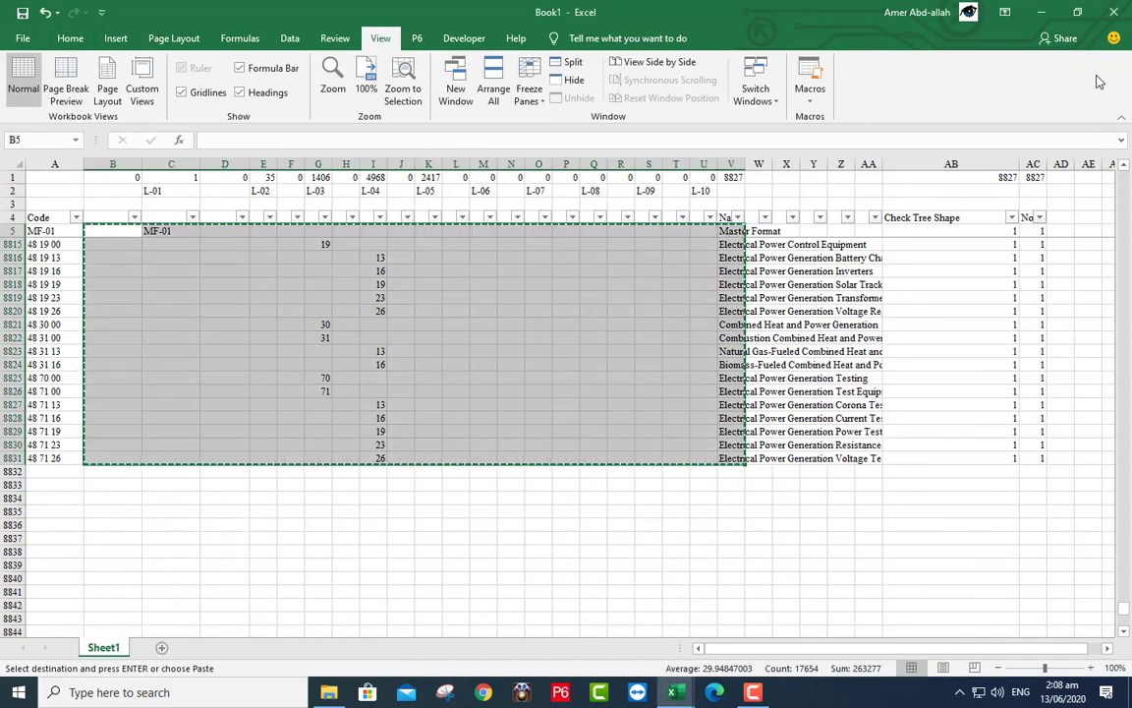
{"action": "left_click", "coordinate": [1113, 12]}
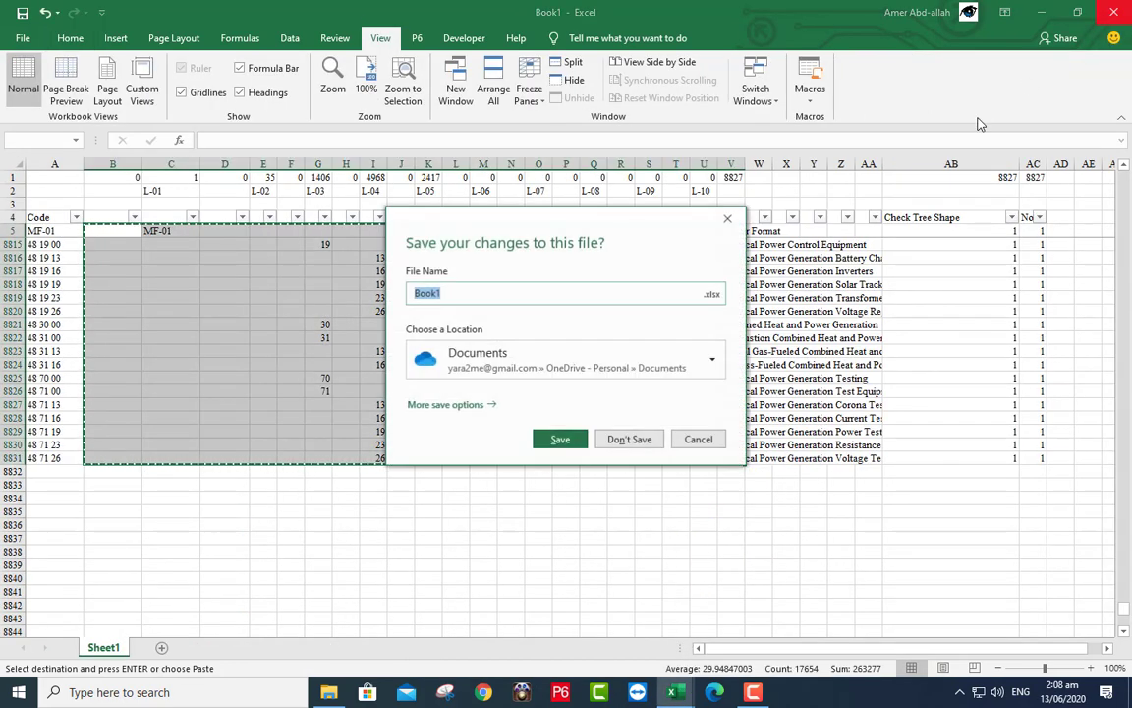
{"action": "left_click", "coordinate": [631, 439]}
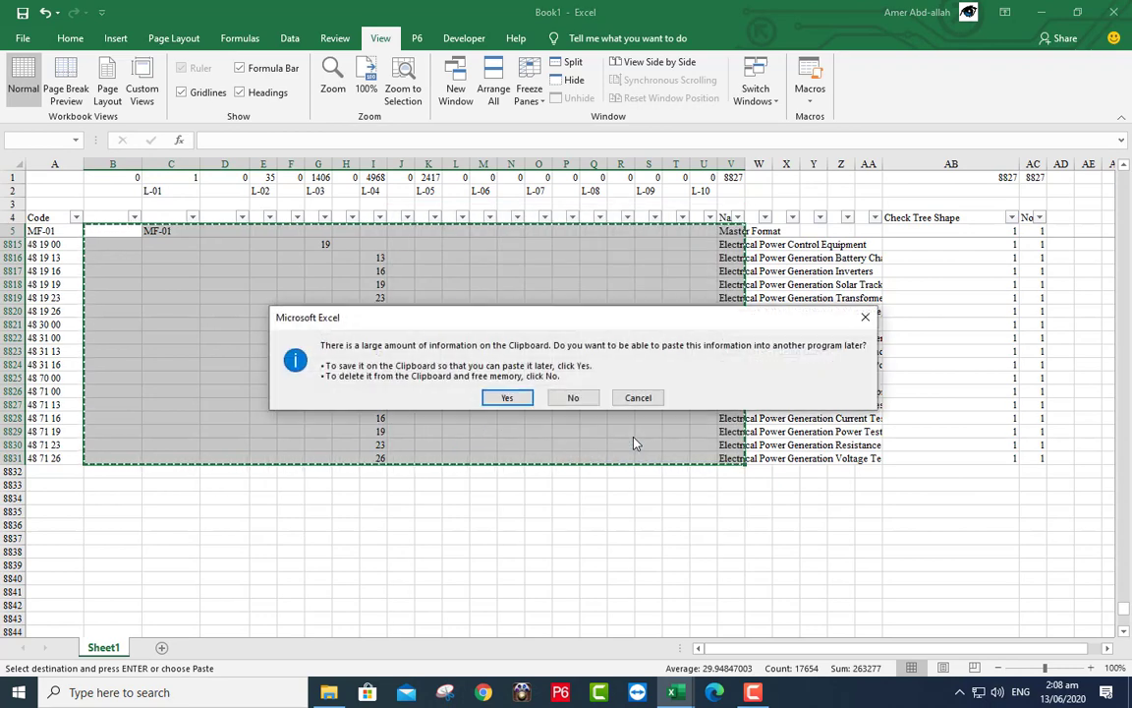
{"action": "left_click", "coordinate": [574, 397]}
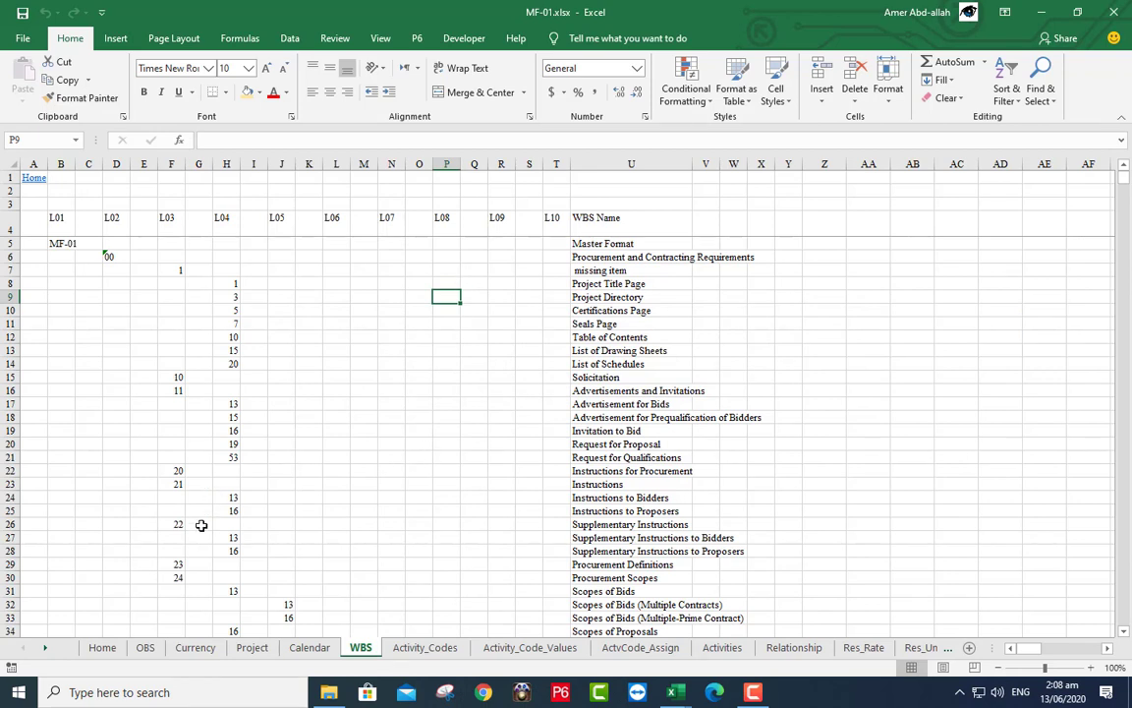
{"action": "left_click", "coordinate": [195, 647]}
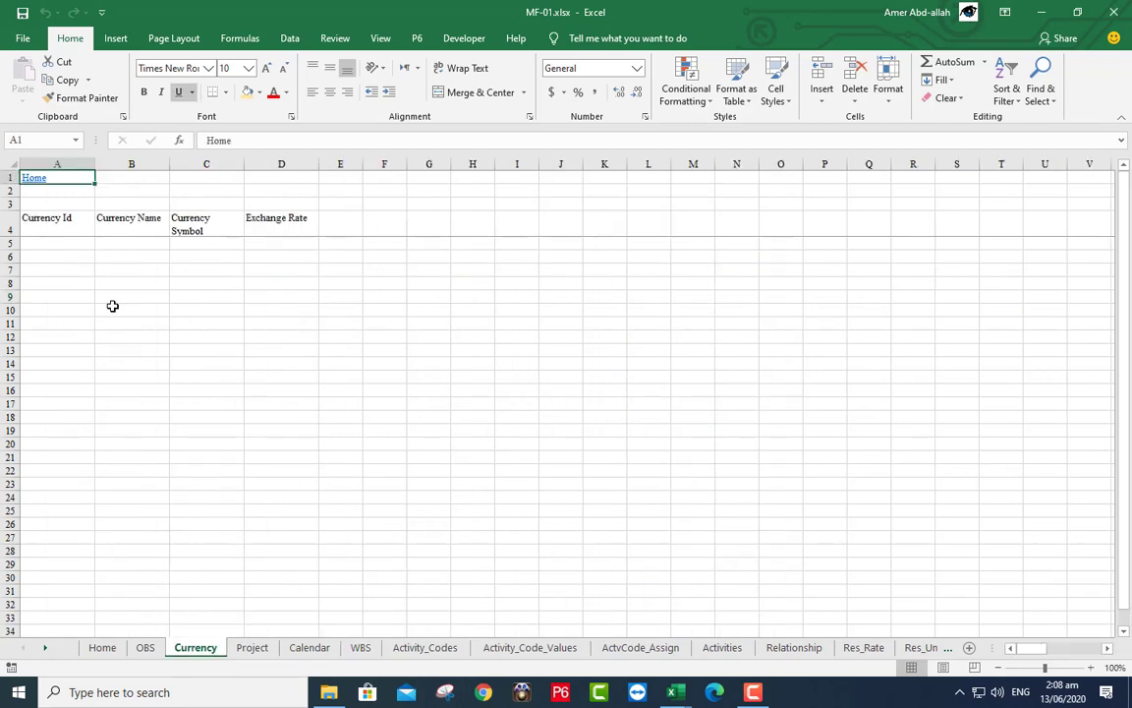
- Enter currency EGY, 'Egyption Pound', symbol LE, exchange rate 16 in row 5
{"action": "left_click", "coordinate": [45, 247]}
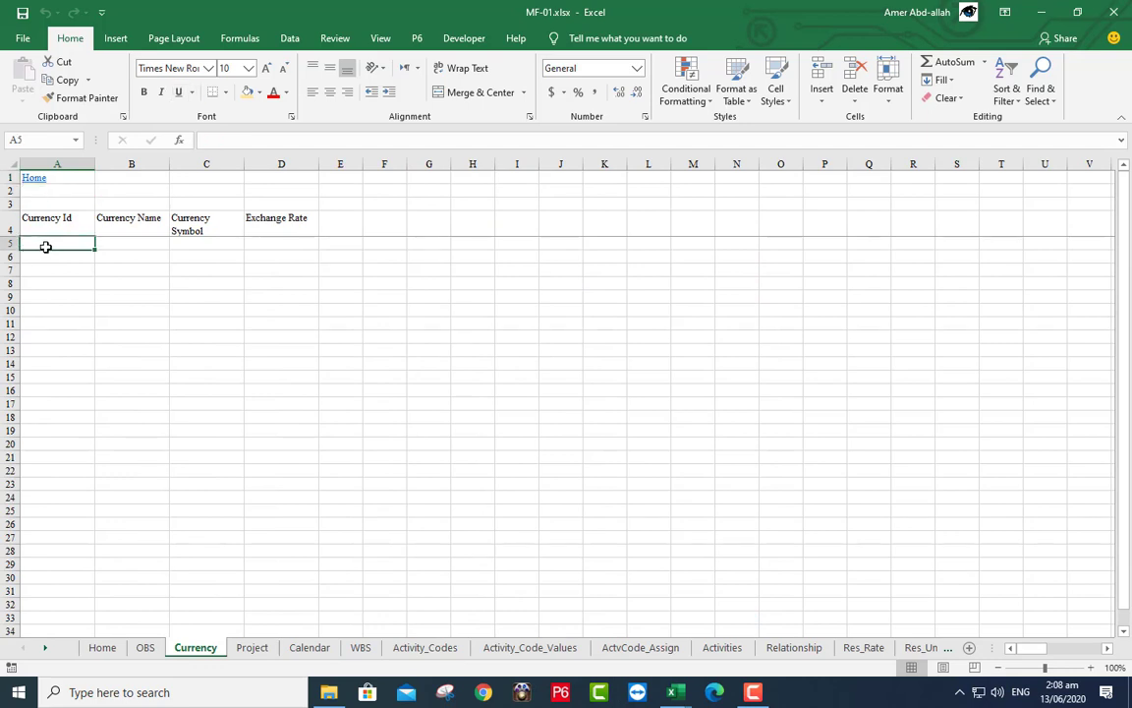
{"action": "type", "text": "EGY"}
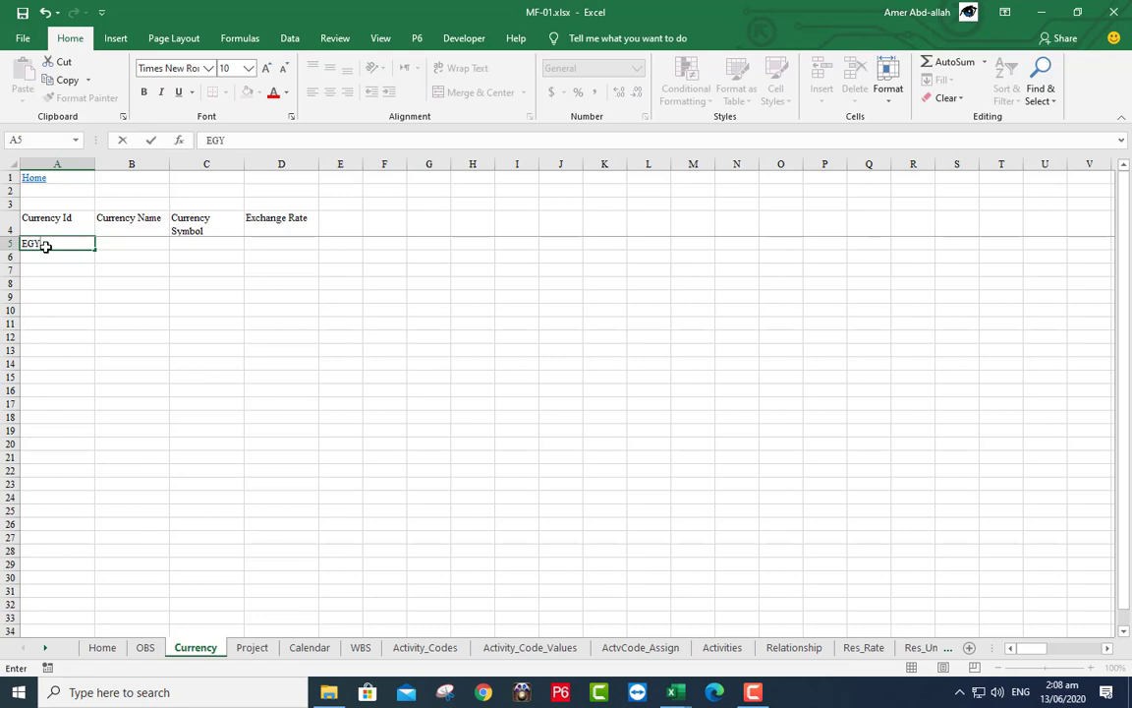
{"action": "left_click", "coordinate": [117, 244]}
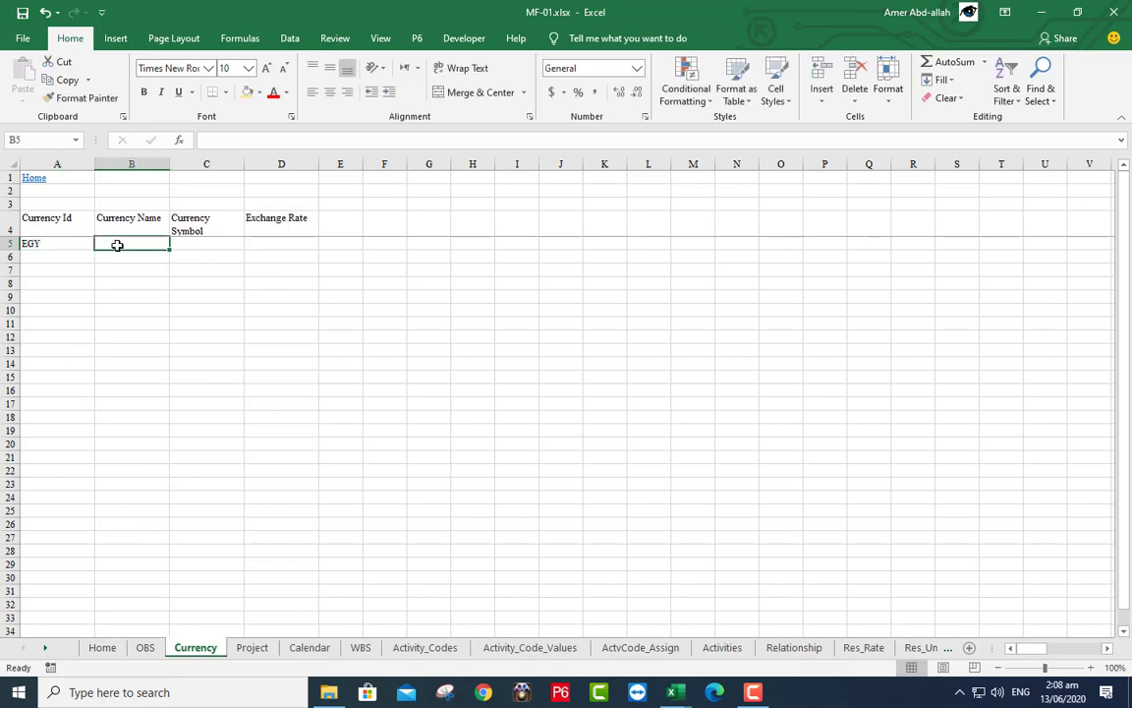
{"action": "type", "text": "Eg"}
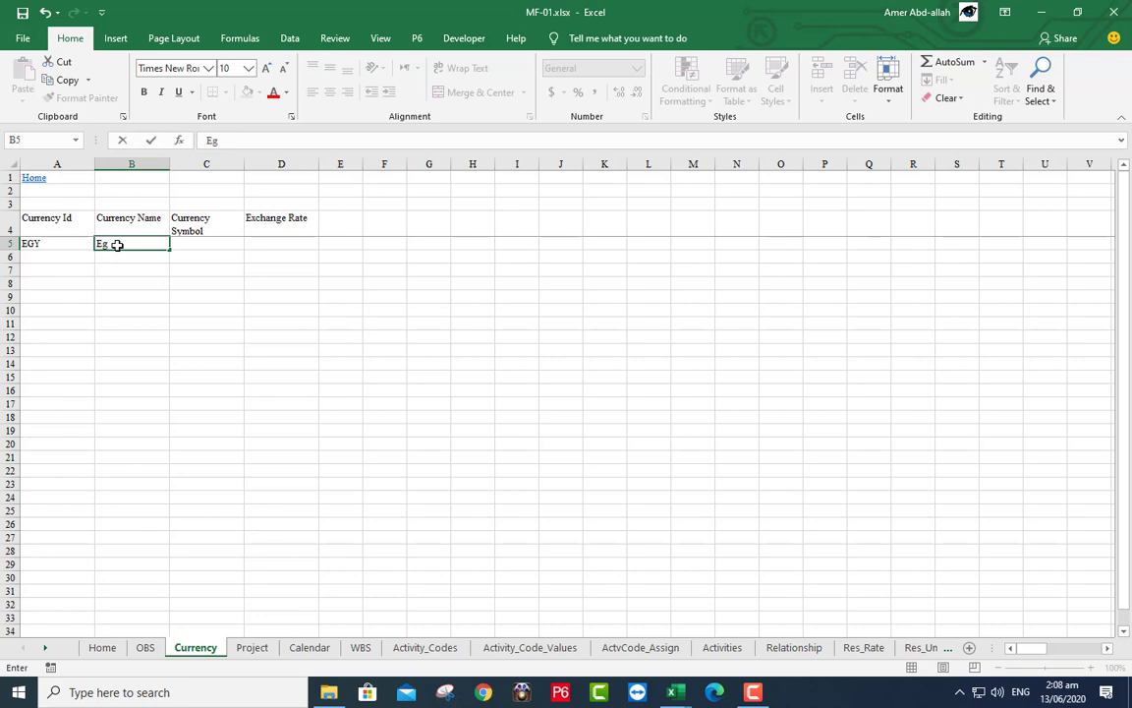
{"action": "type", "text": "yption Pound"}
{"action": "left_click", "coordinate": [202, 240]}
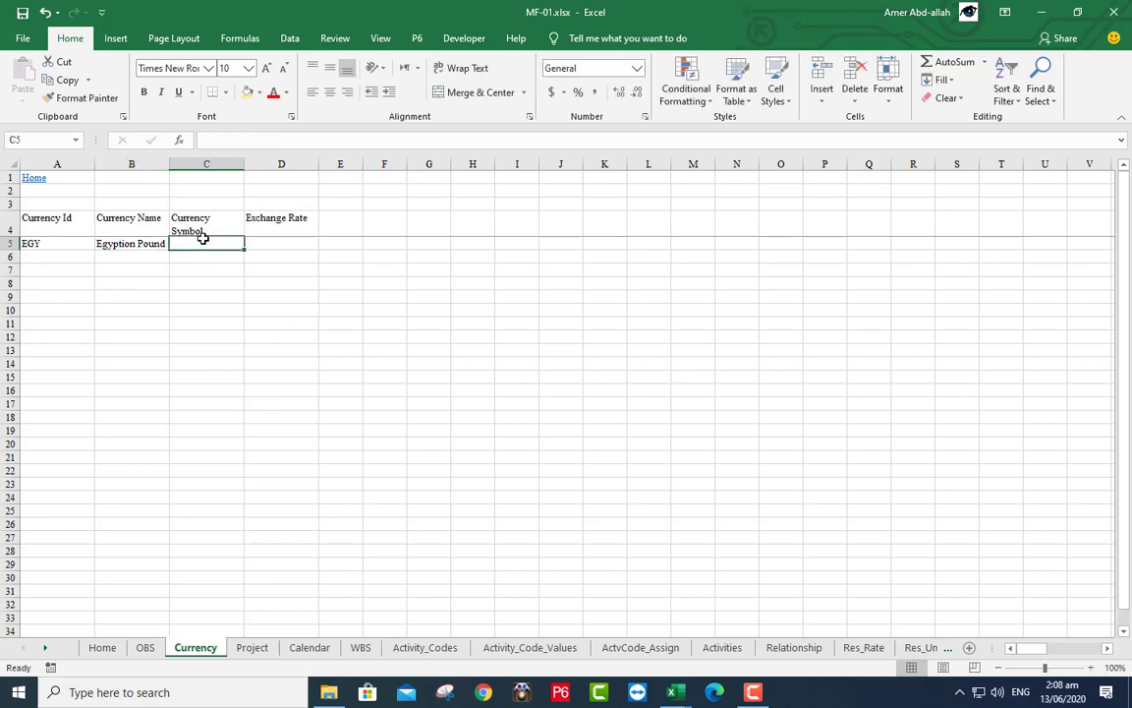
{"action": "type", "text": "LE"}
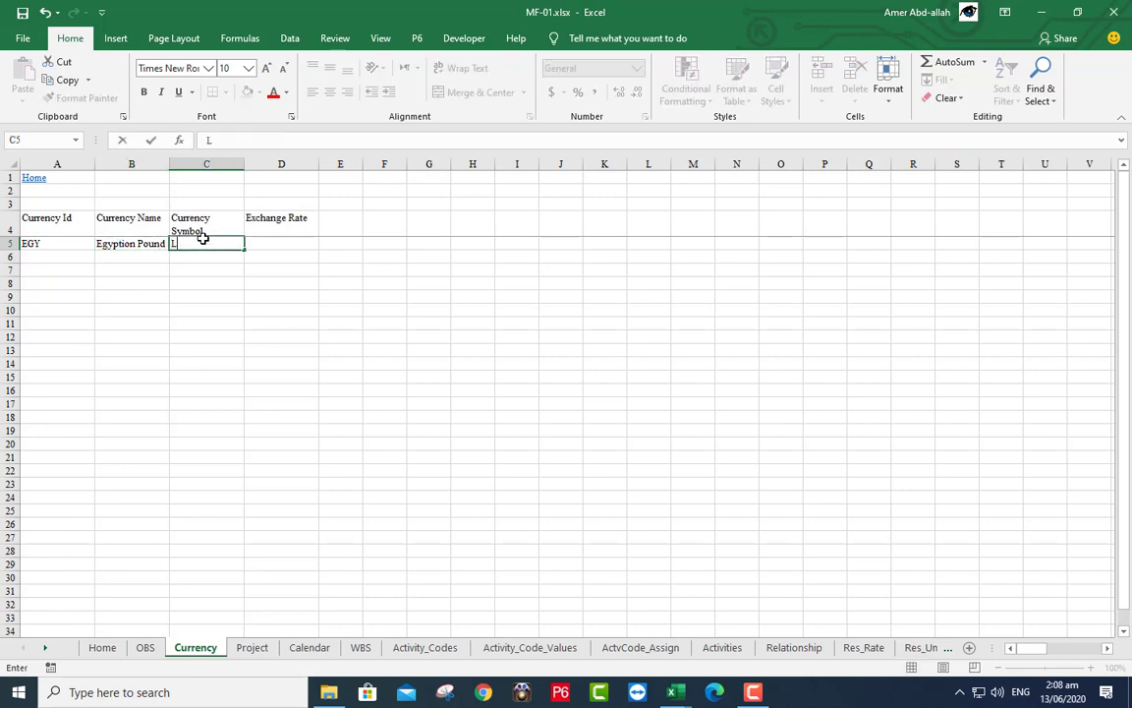
{"action": "left_click", "coordinate": [267, 244]}
{"action": "type", "text": "16"}
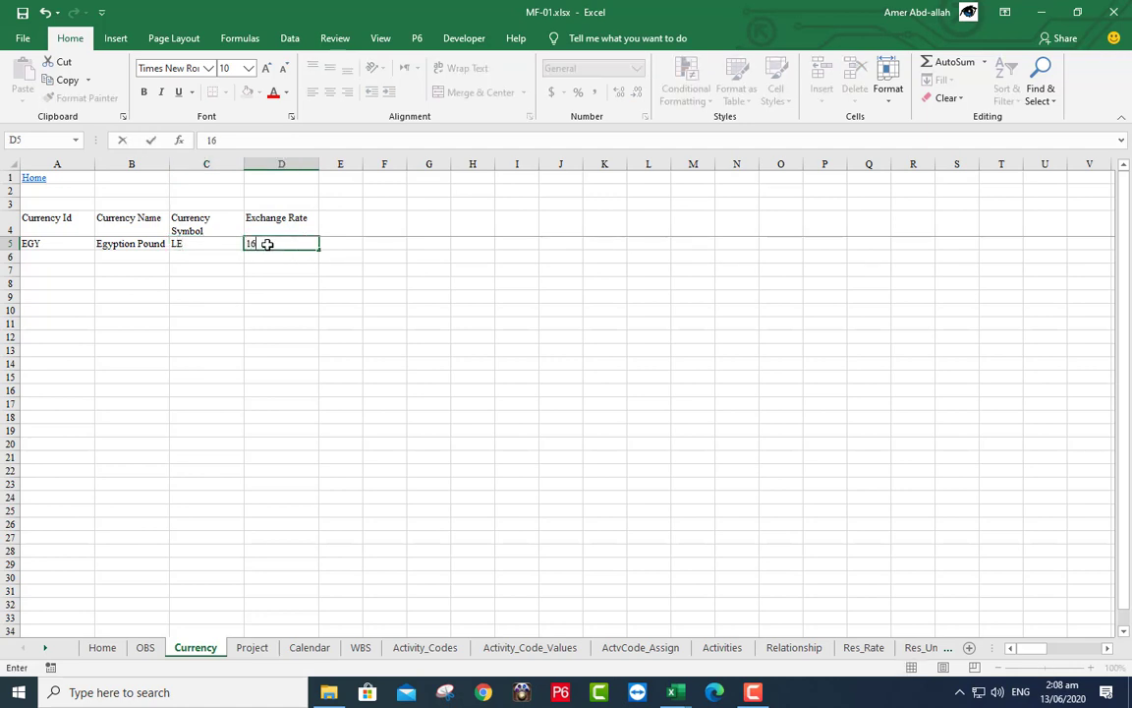
{"action": "left_click", "coordinate": [211, 256]}
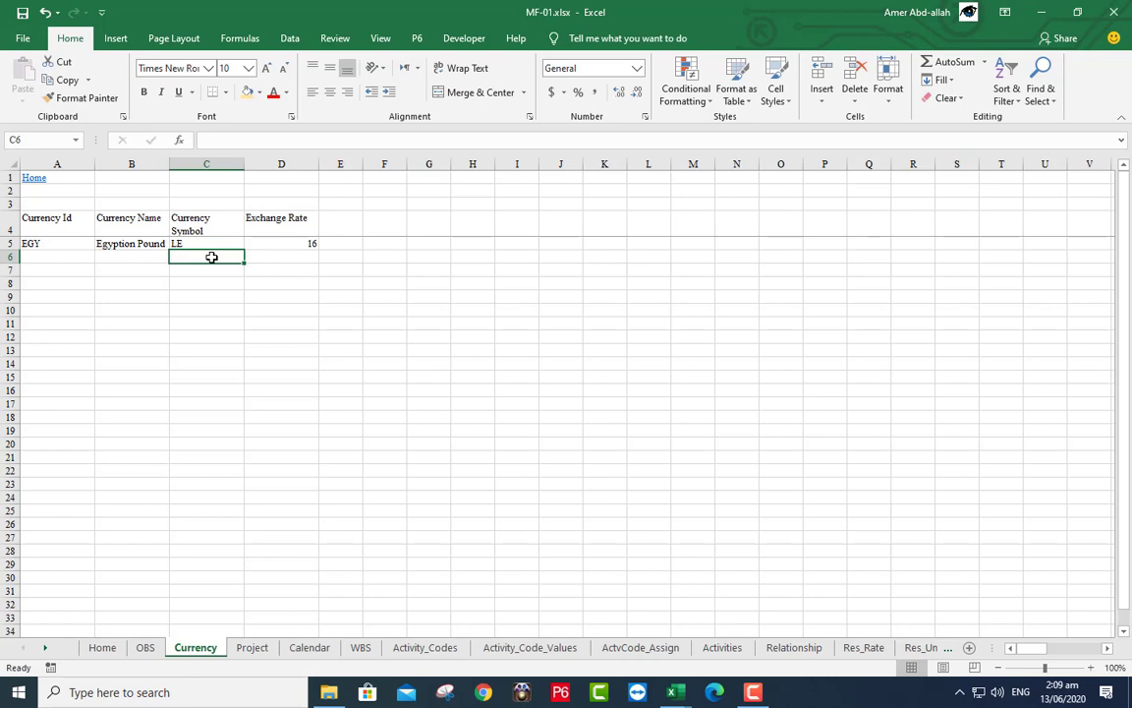
{"action": "left_click", "coordinate": [310, 647]}
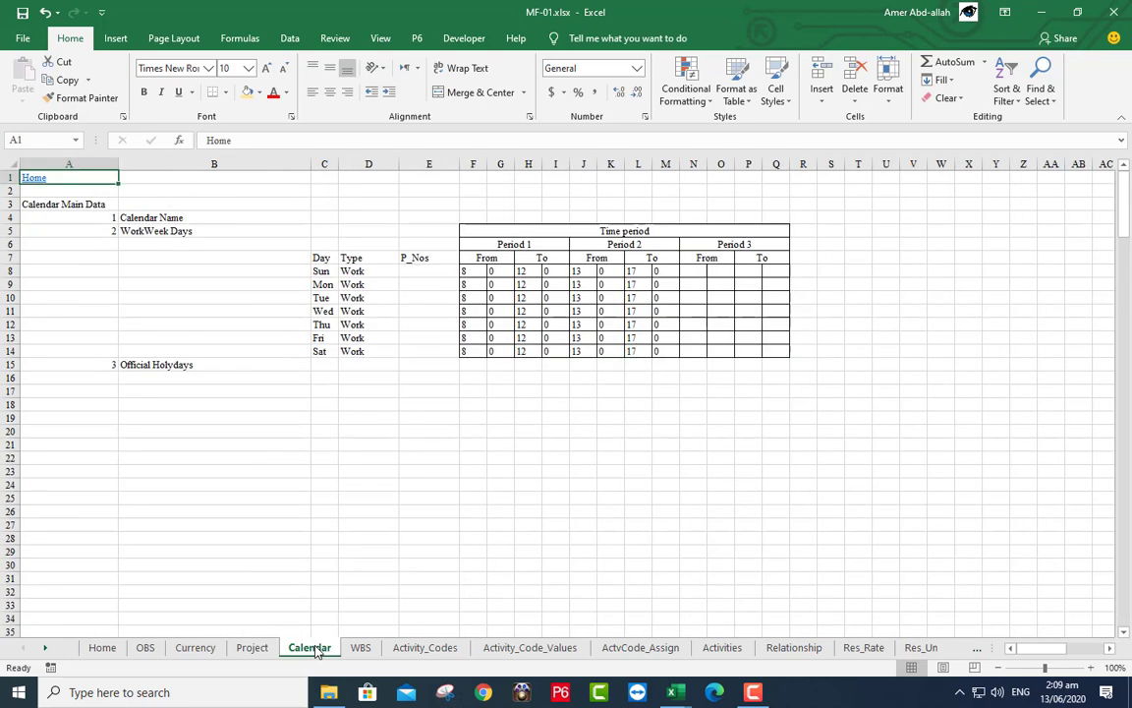
- Set Friday's day type in D13 to Non-Work
{"action": "left_click", "coordinate": [345, 337]}
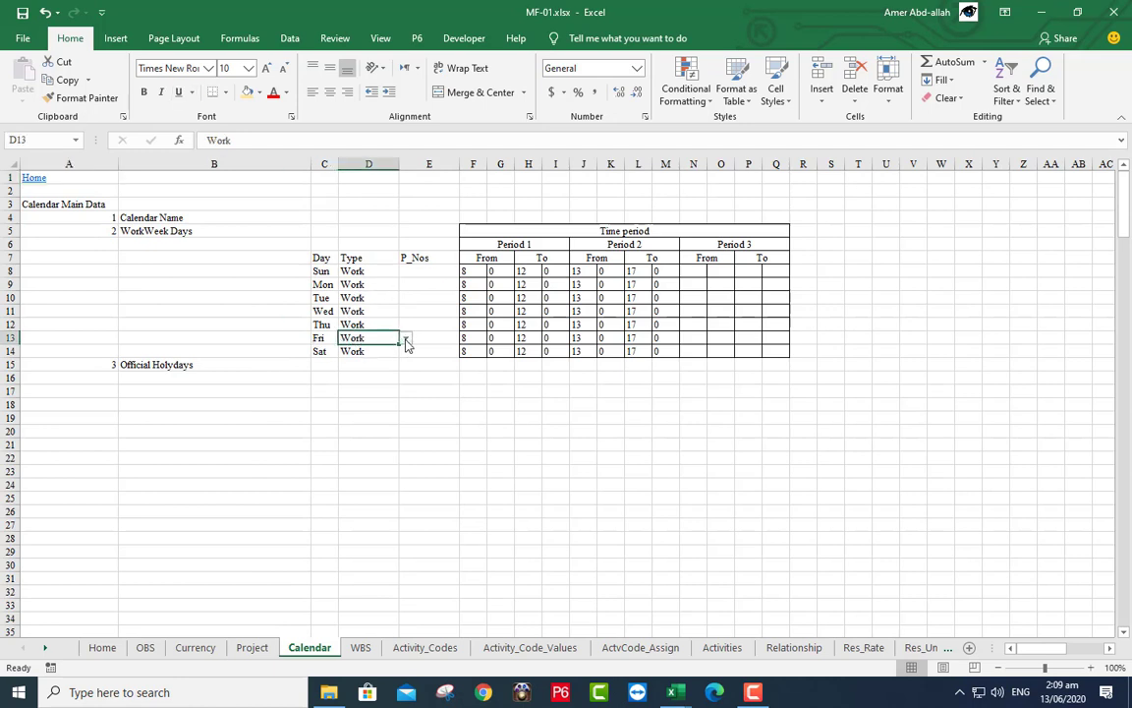
{"action": "left_click", "coordinate": [405, 338]}
{"action": "left_click", "coordinate": [362, 358]}
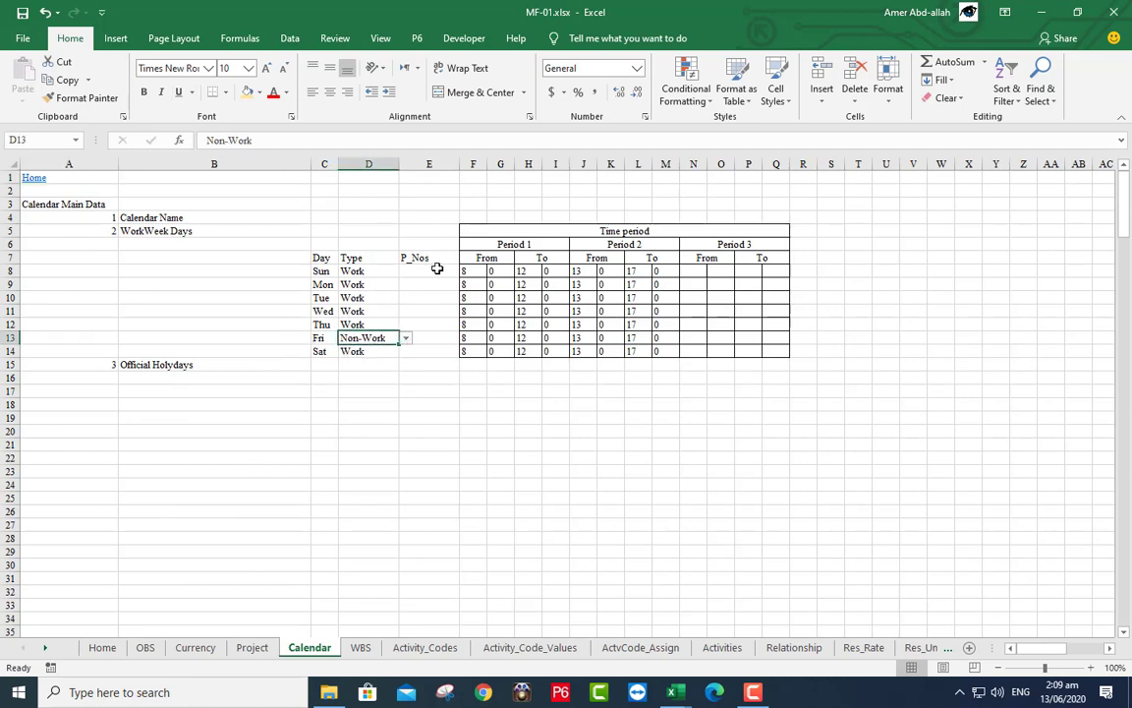
- Set P_Nos to Two Period for Sunday through Saturday, leaving Friday's E13 empty
{"action": "left_click", "coordinate": [437, 268]}
{"action": "left_click", "coordinate": [466, 272]}
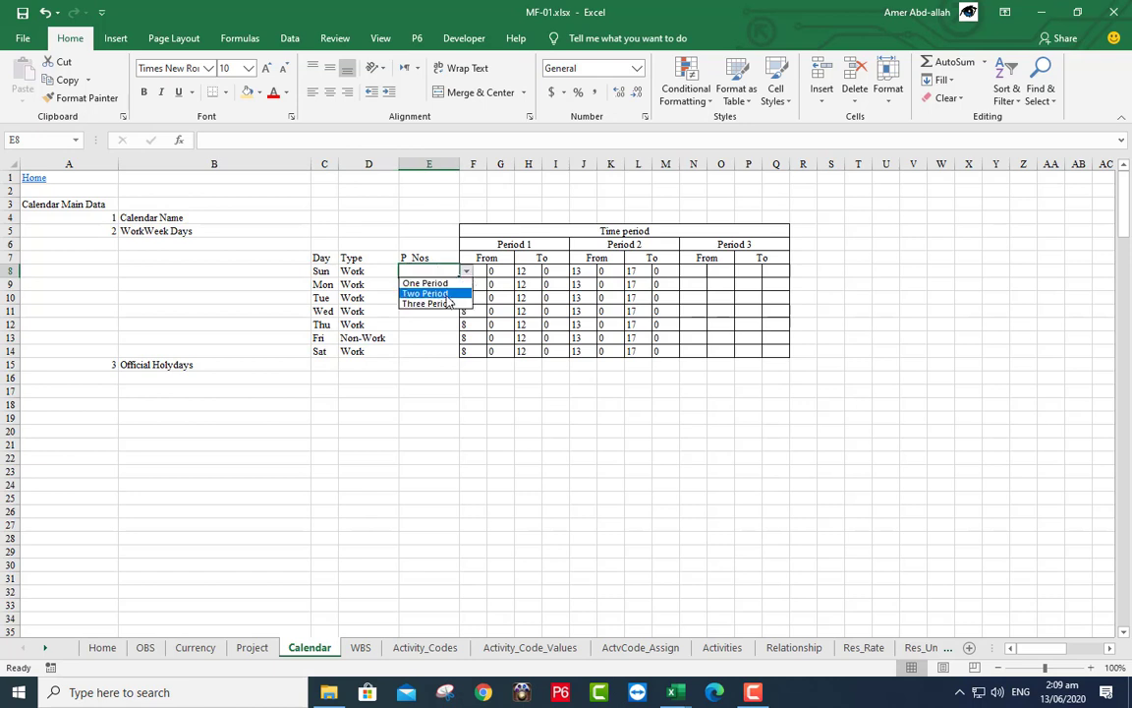
{"action": "left_click", "coordinate": [446, 294]}
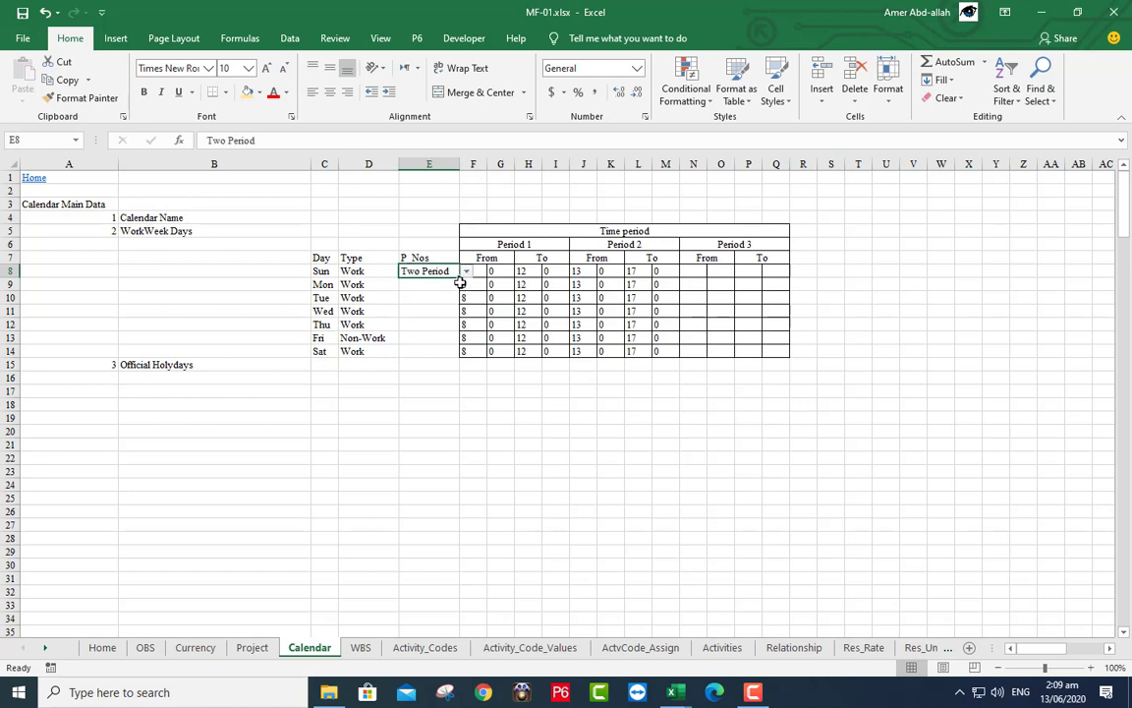
{"action": "left_click_drag", "start_coordinate": [458, 278], "coordinate": [446, 355]}
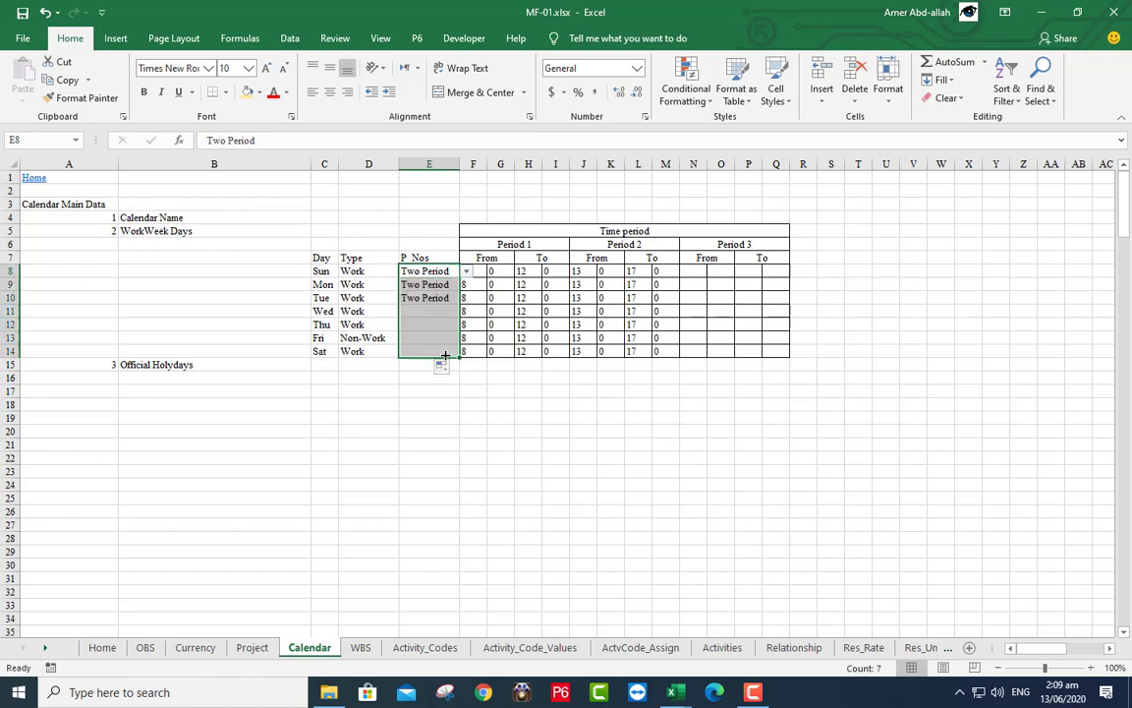
{"action": "left_click", "coordinate": [436, 341]}
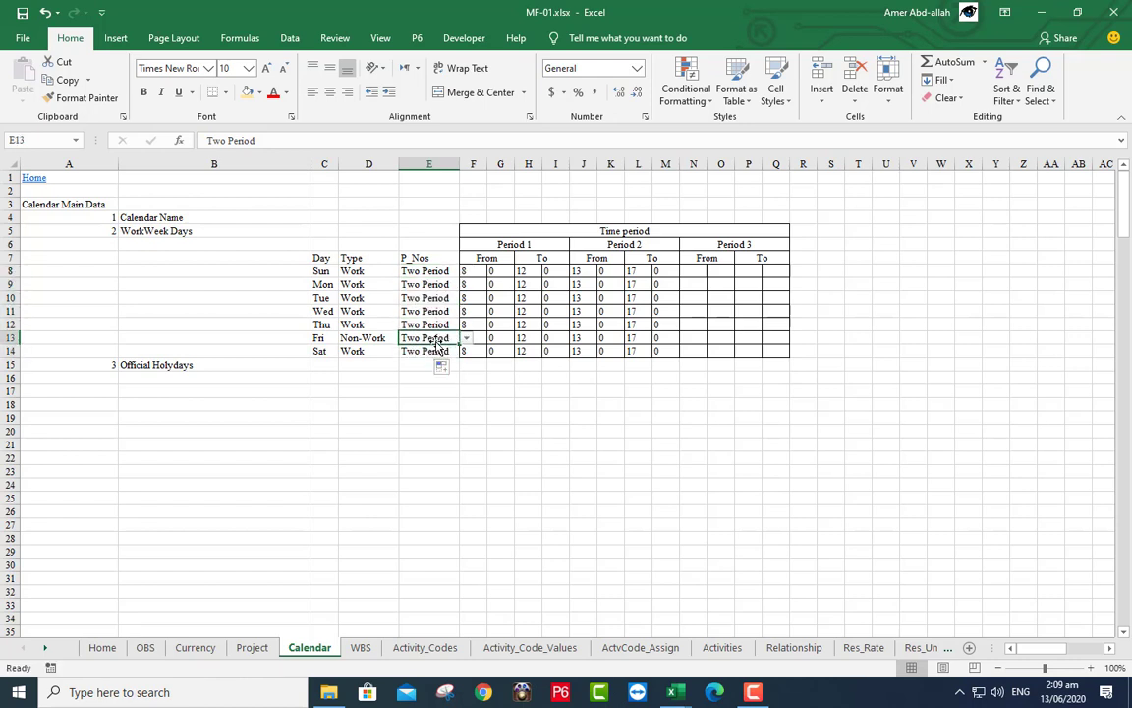
{"action": "key", "text": "BackSpace"}
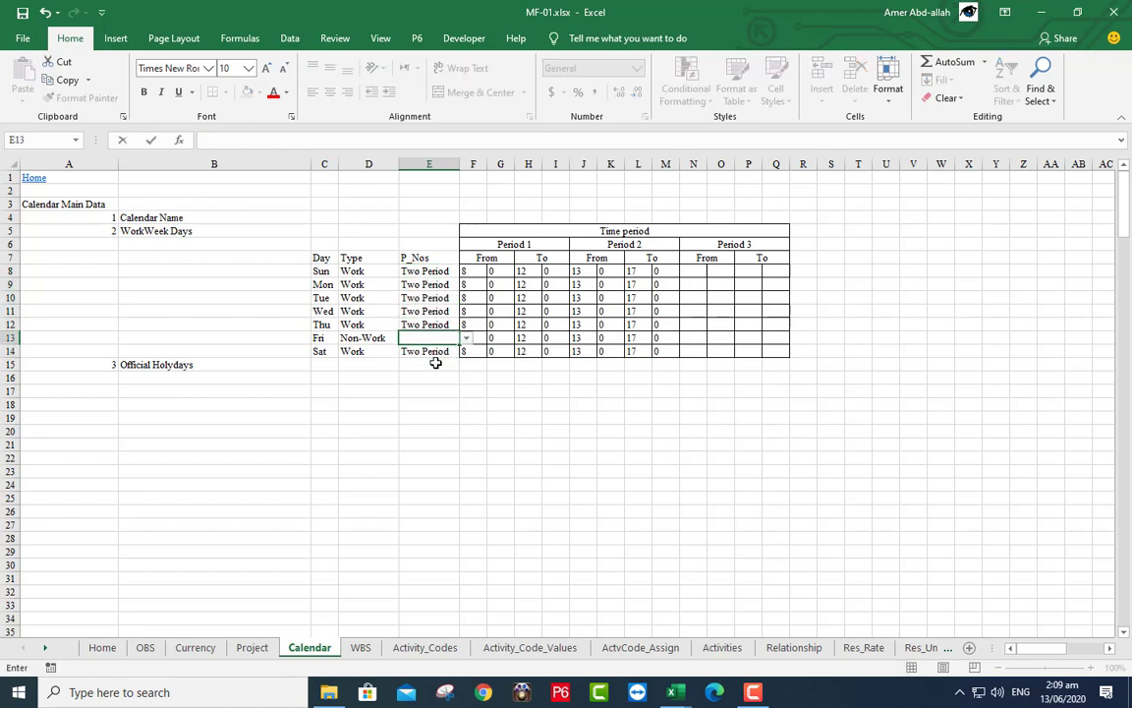
{"action": "left_click", "coordinate": [435, 363]}
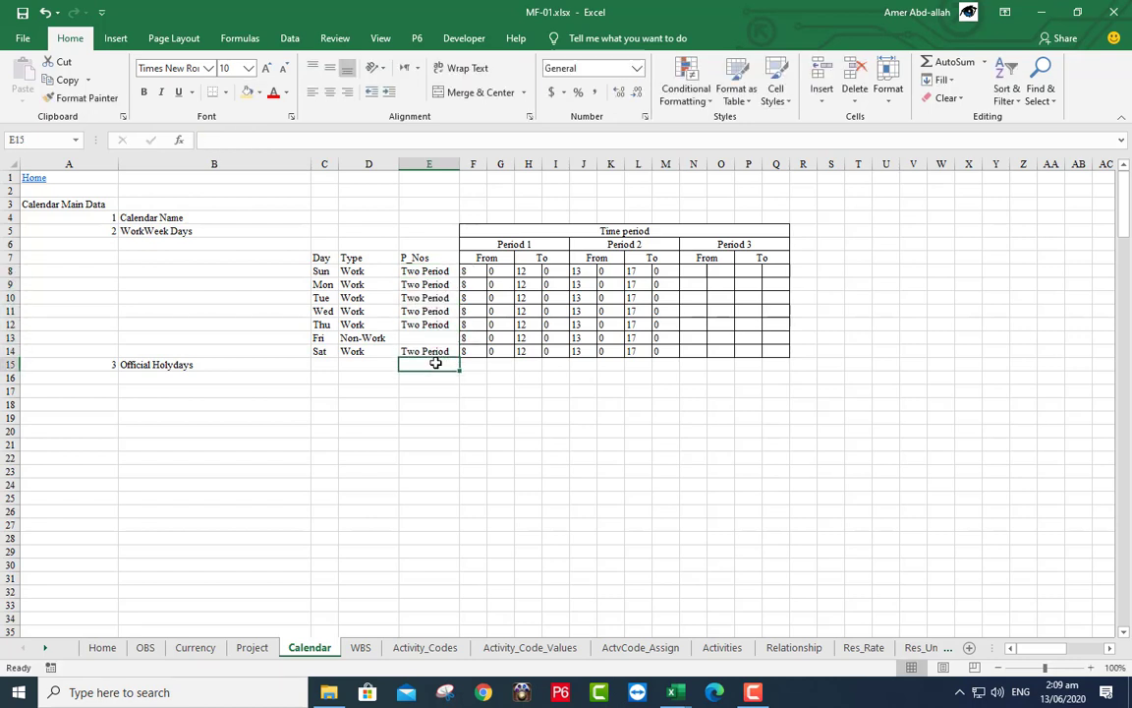
- Enter 30/6/2020 in B16 and fill month-end holiday dates down to B49 using Fill Months
{"action": "left_click", "coordinate": [232, 378]}
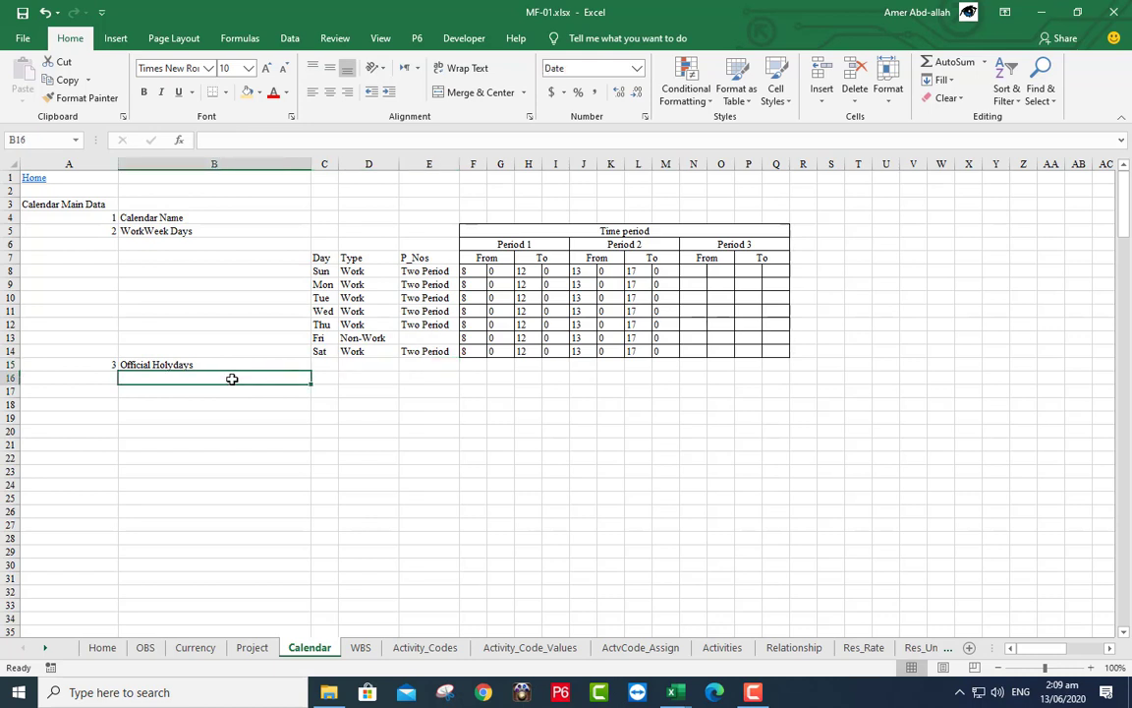
{"action": "type", "text": "30/"}
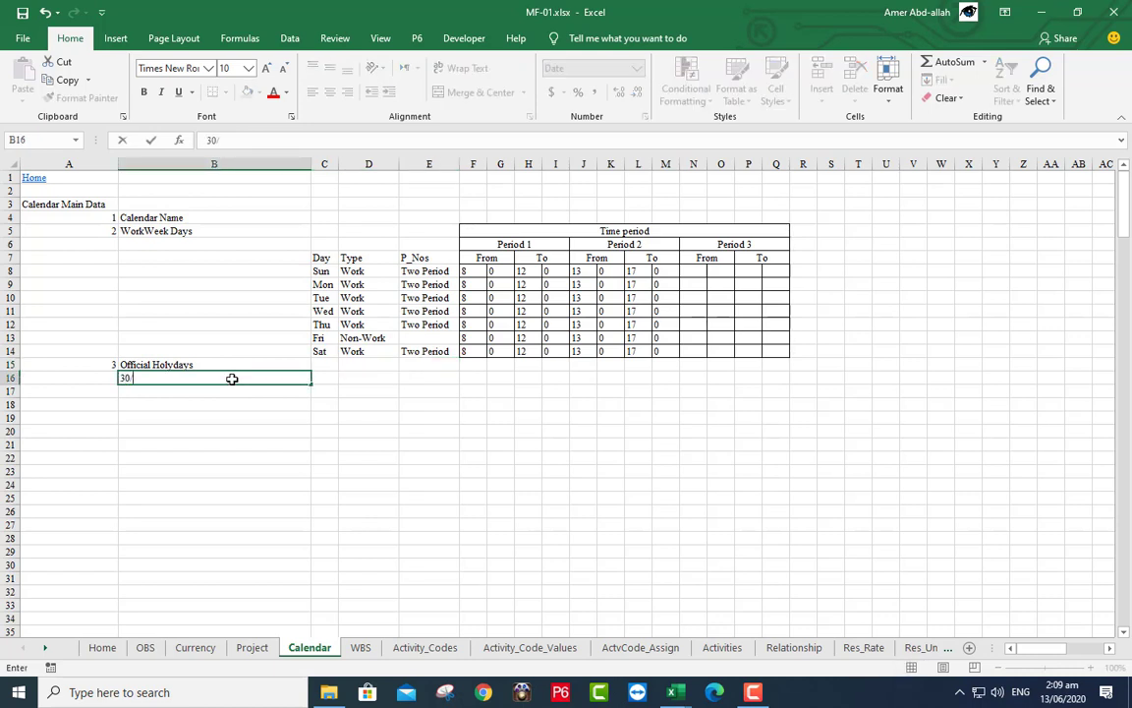
{"action": "type", "text": "6/2020"}
{"action": "key", "text": "Return"}
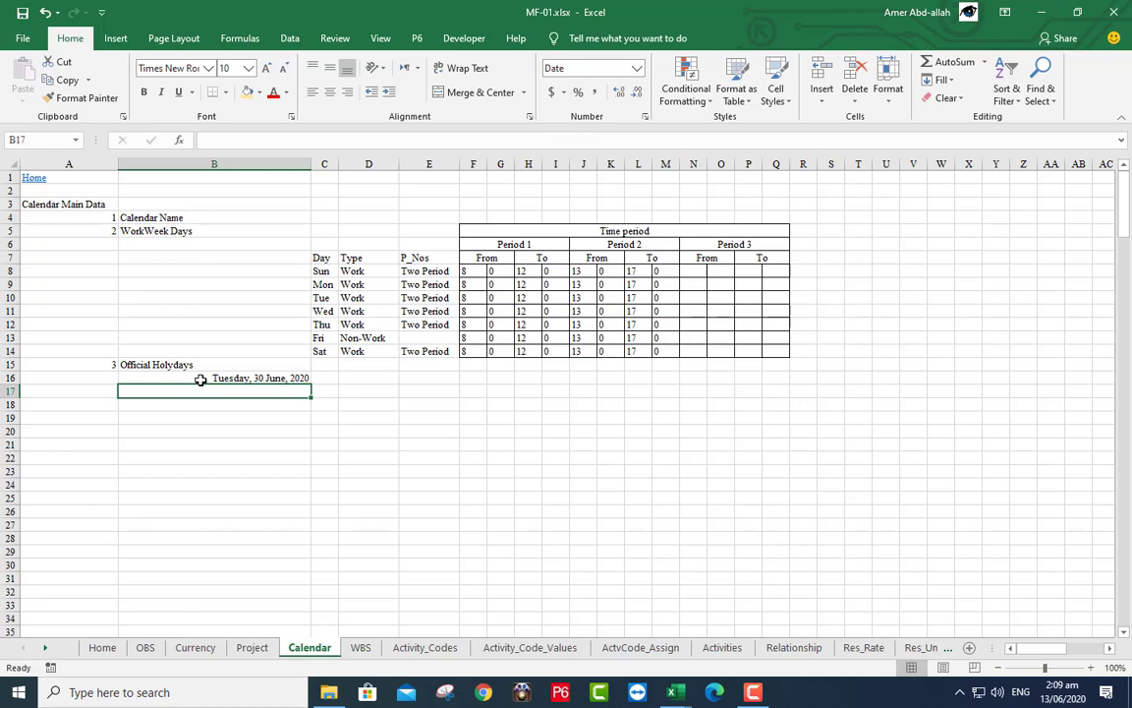
{"action": "left_click", "coordinate": [199, 379]}
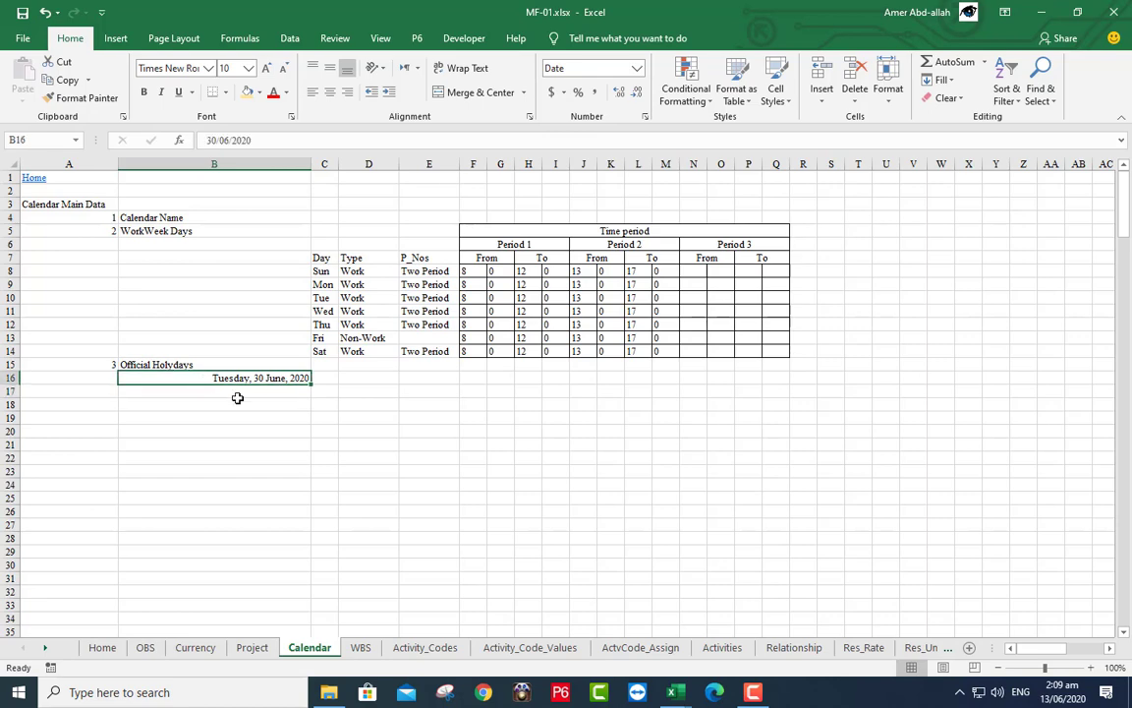
{"action": "left_click_drag", "start_coordinate": [310, 384], "coordinate": [298, 598]}
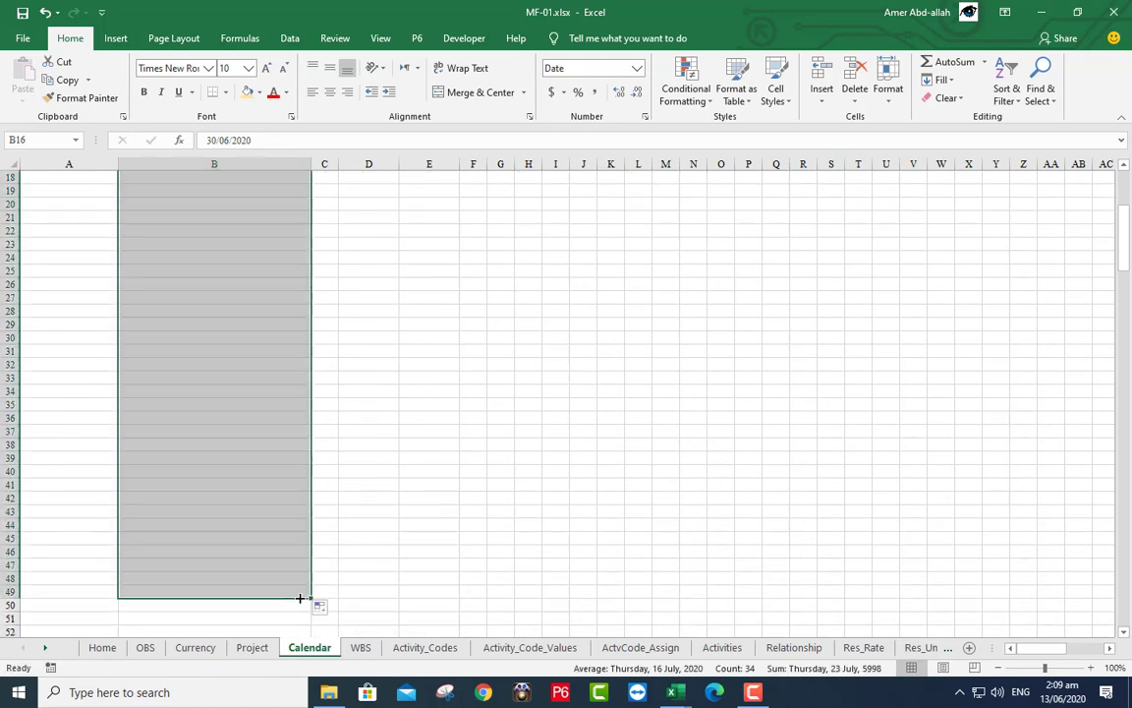
{"action": "left_click", "coordinate": [323, 609]}
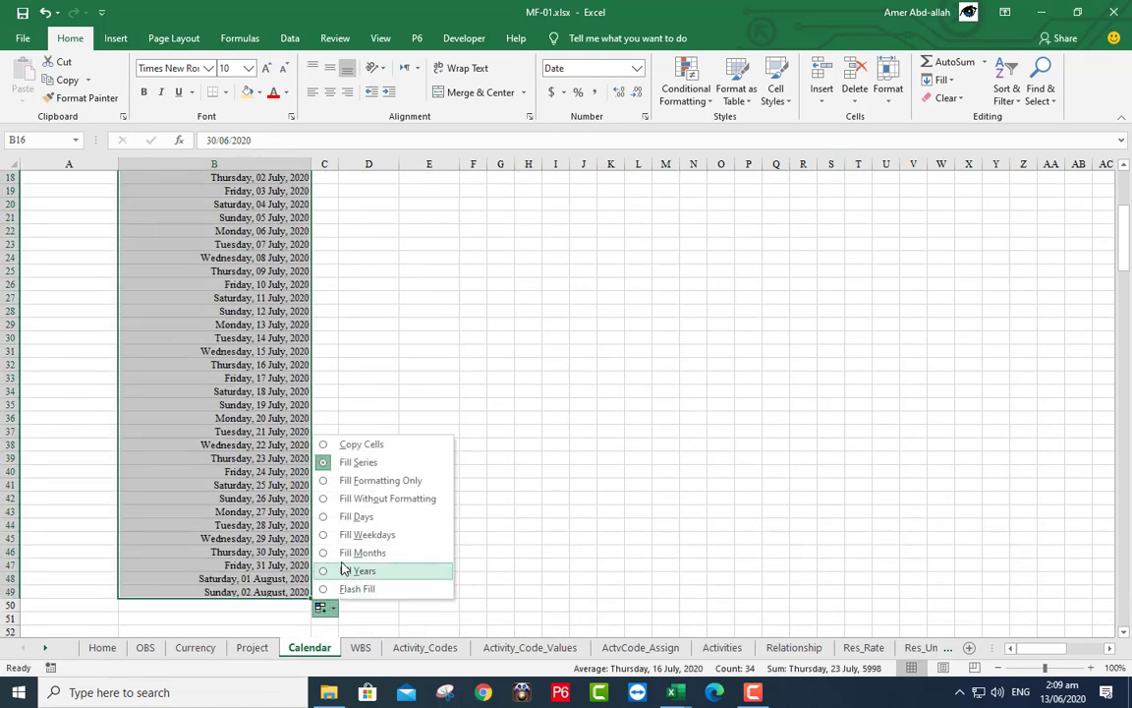
{"action": "left_click", "coordinate": [344, 556]}
{"action": "scroll", "coordinate": [323, 439], "scroll_direction": "up", "scroll_amount": 6}
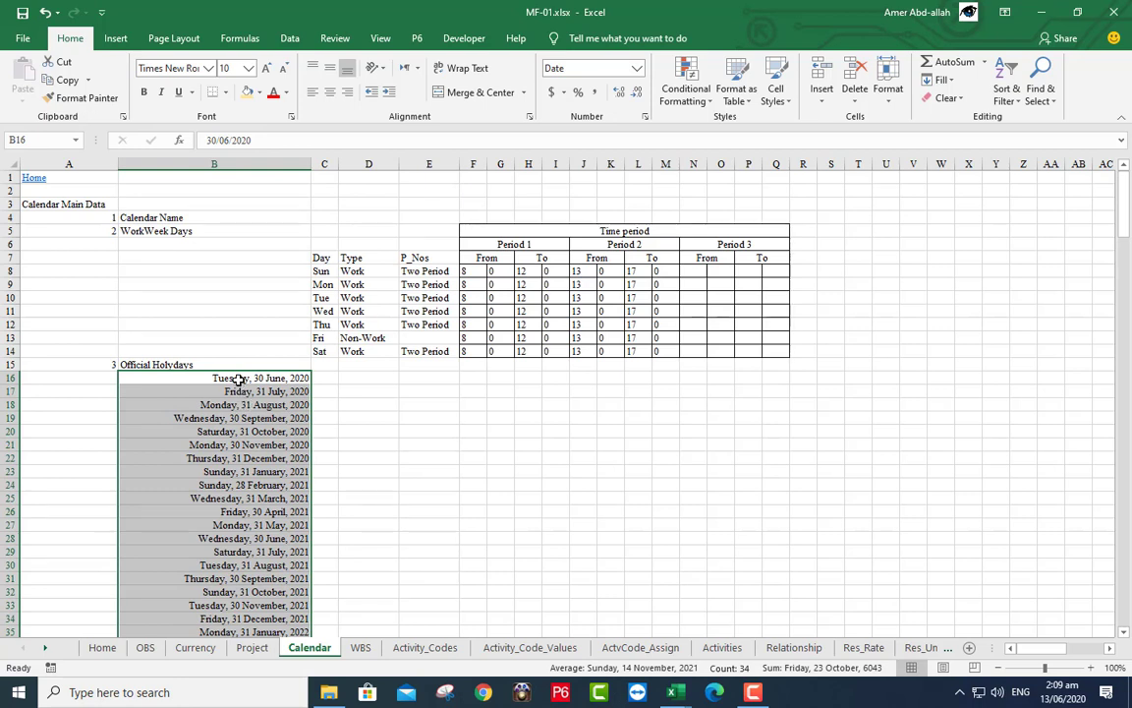
{"action": "left_click", "coordinate": [236, 391]}
{"action": "left_click", "coordinate": [232, 405]}
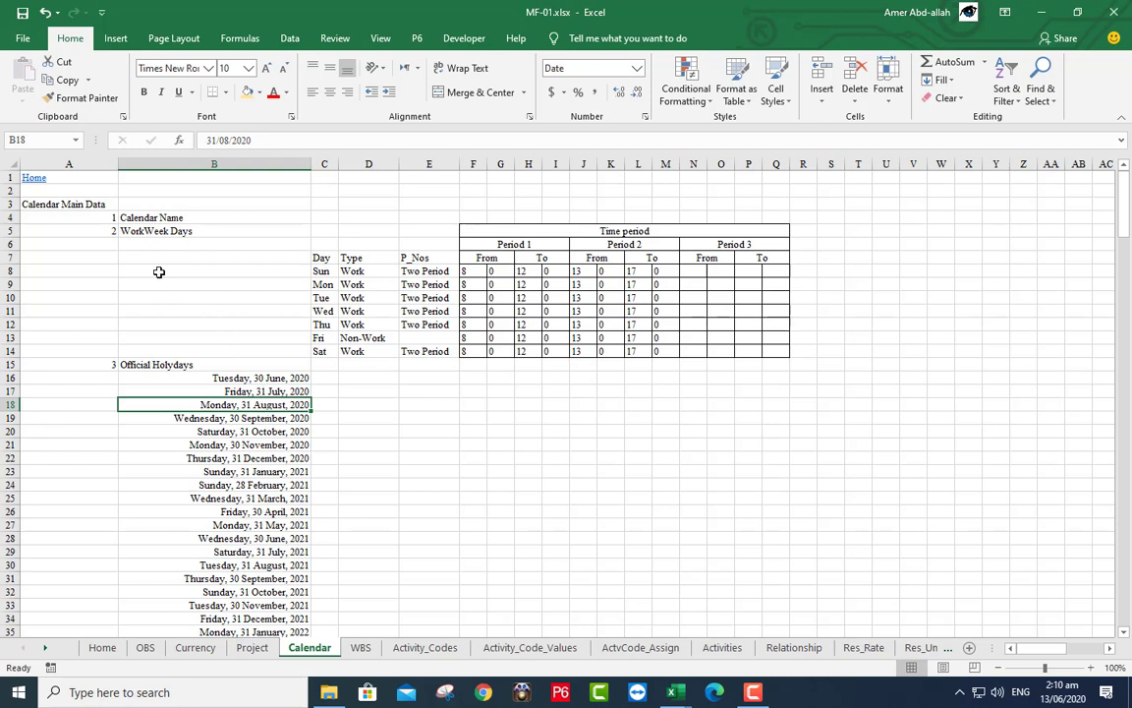
{"action": "left_click", "coordinate": [326, 219]}
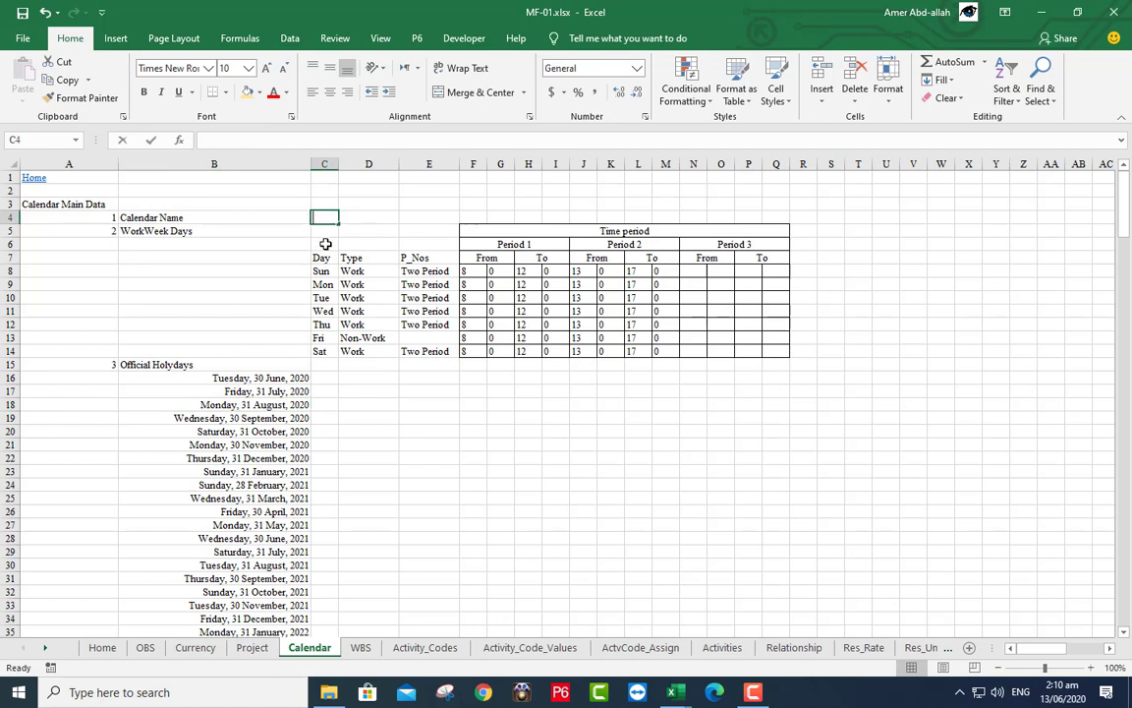
- Enter Master-6Days as the calendar name in C4
{"action": "type", "text": "Master"}
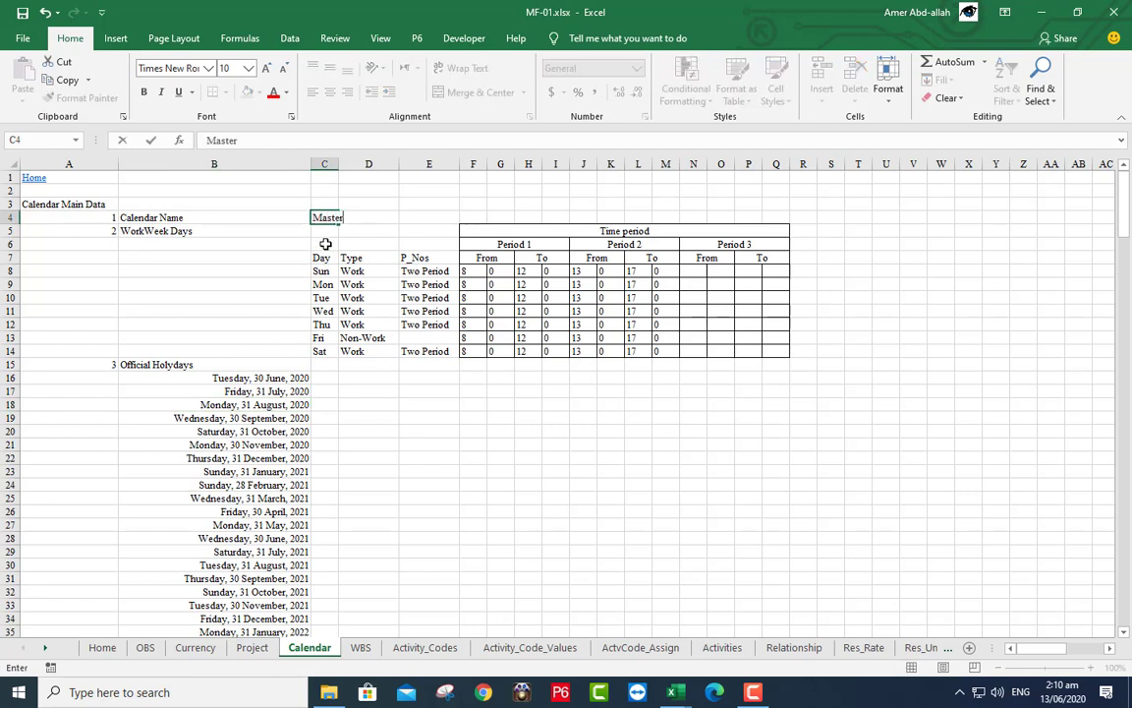
{"action": "type", "text": "-6Days"}
{"action": "left_click", "coordinate": [295, 216]}
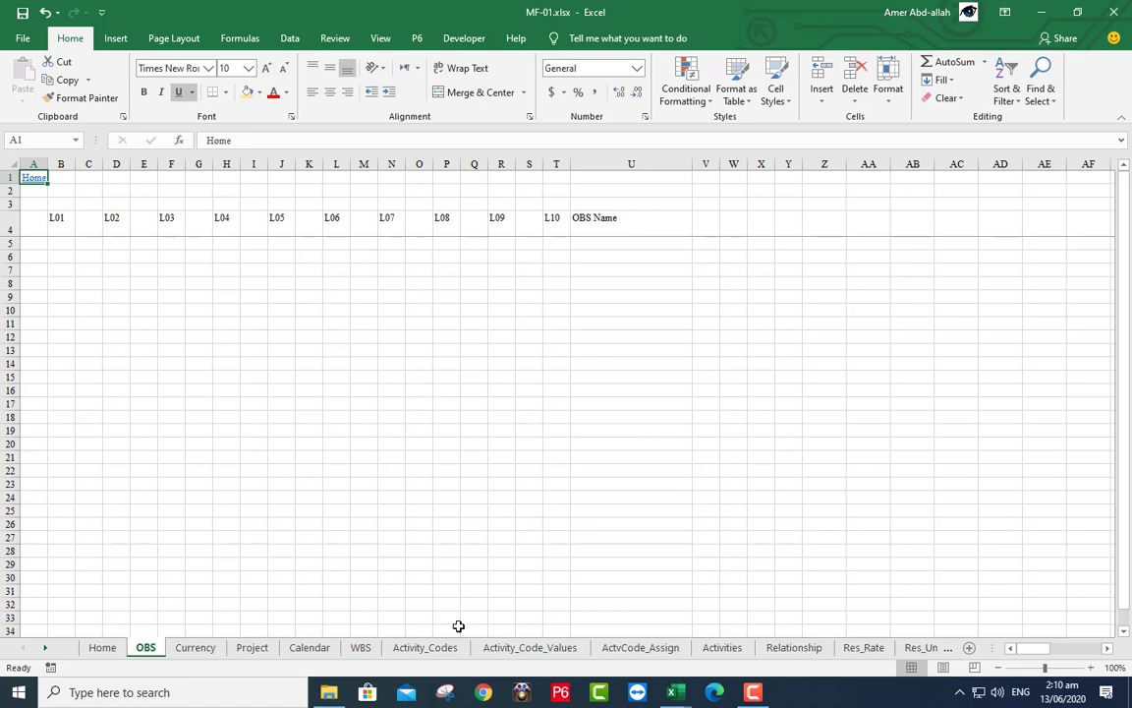
- Open HighRise Building Data.xlsx from D:\03_Excel & P6\High Rise Building Data
{"action": "mouse_move", "coordinate": [336, 694]}
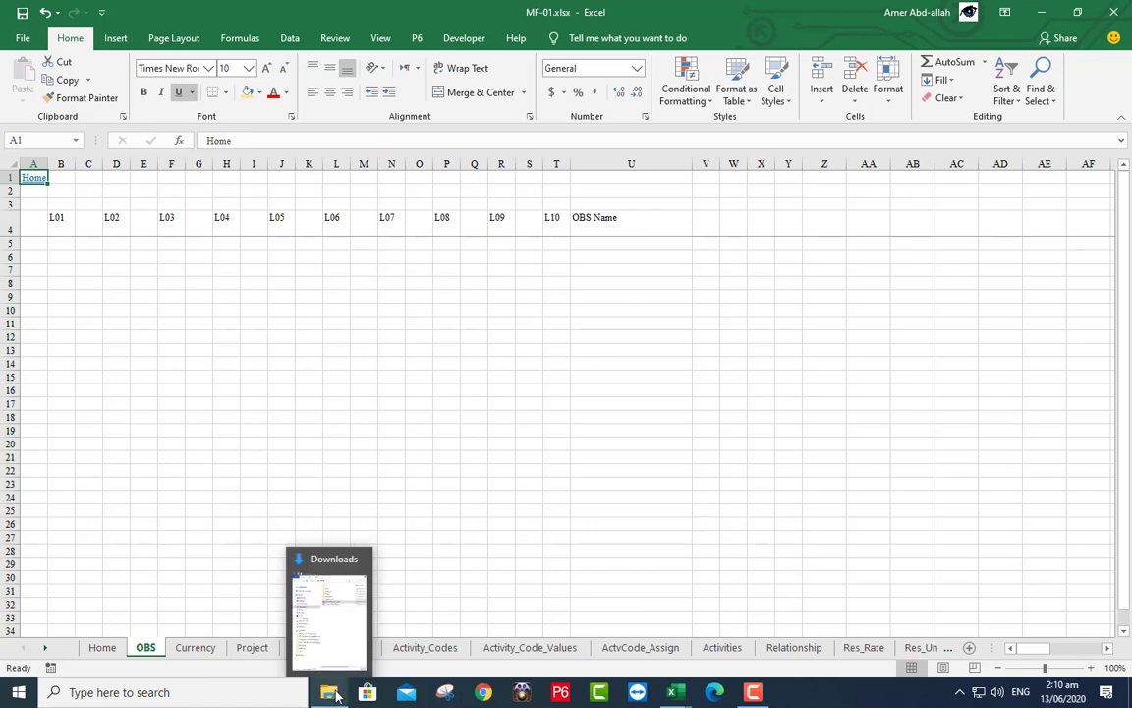
{"action": "left_click", "coordinate": [326, 645]}
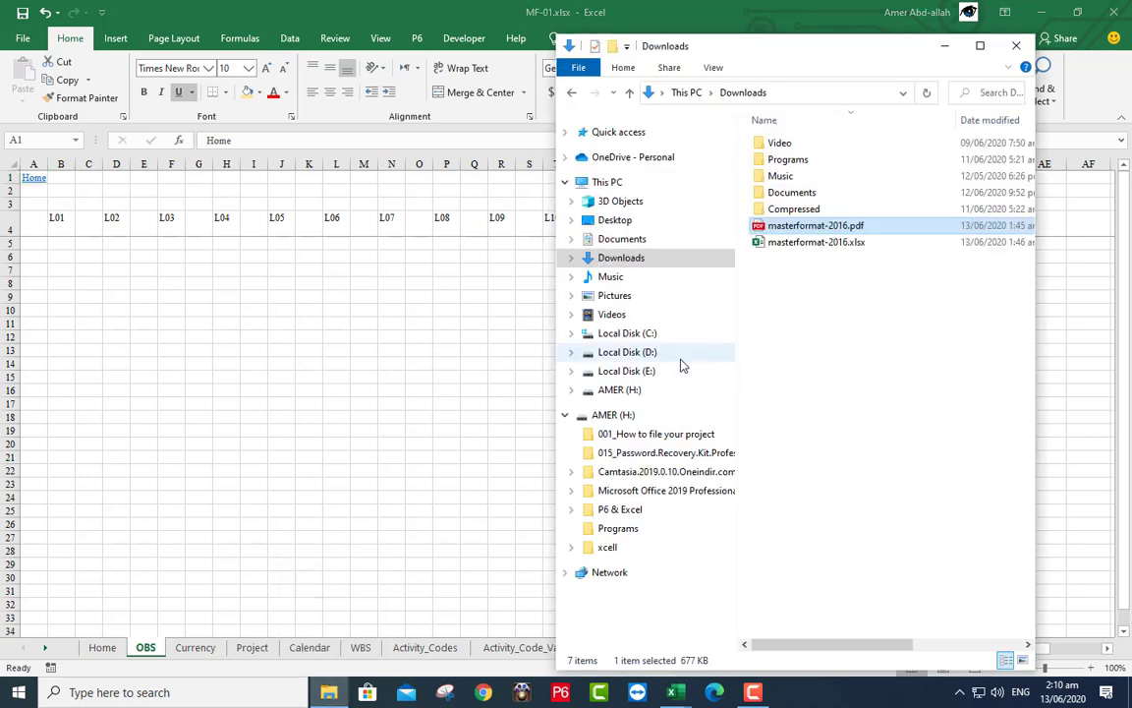
{"action": "left_click", "coordinate": [652, 354]}
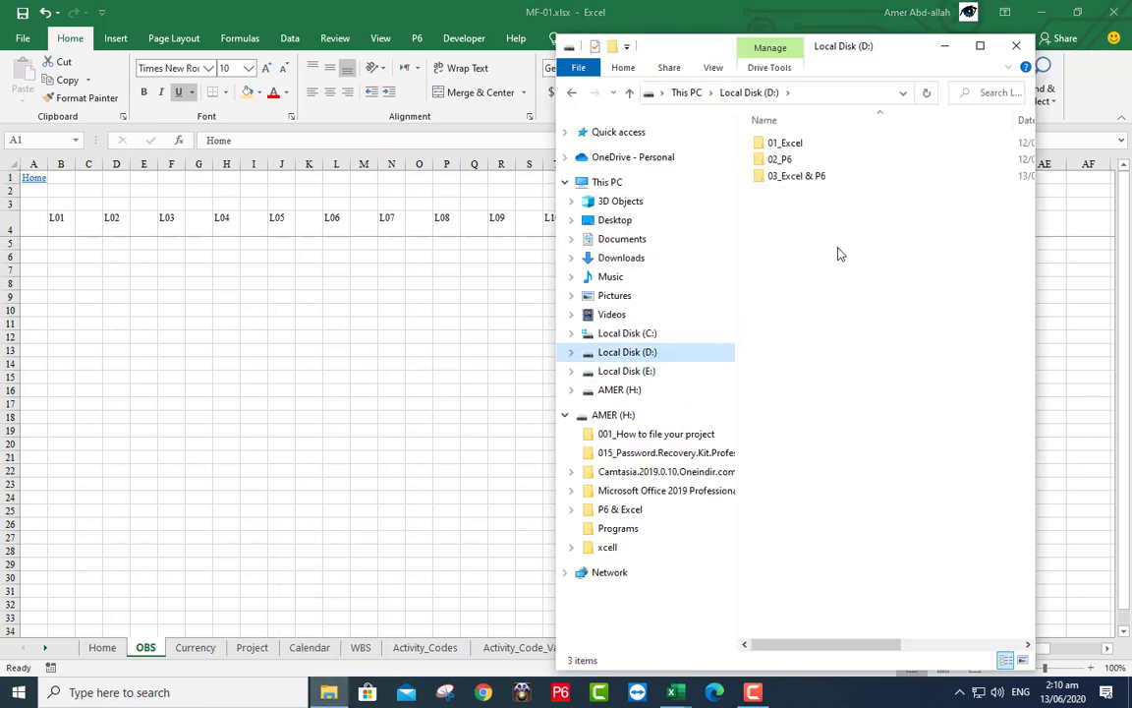
{"action": "double_click", "coordinate": [796, 177]}
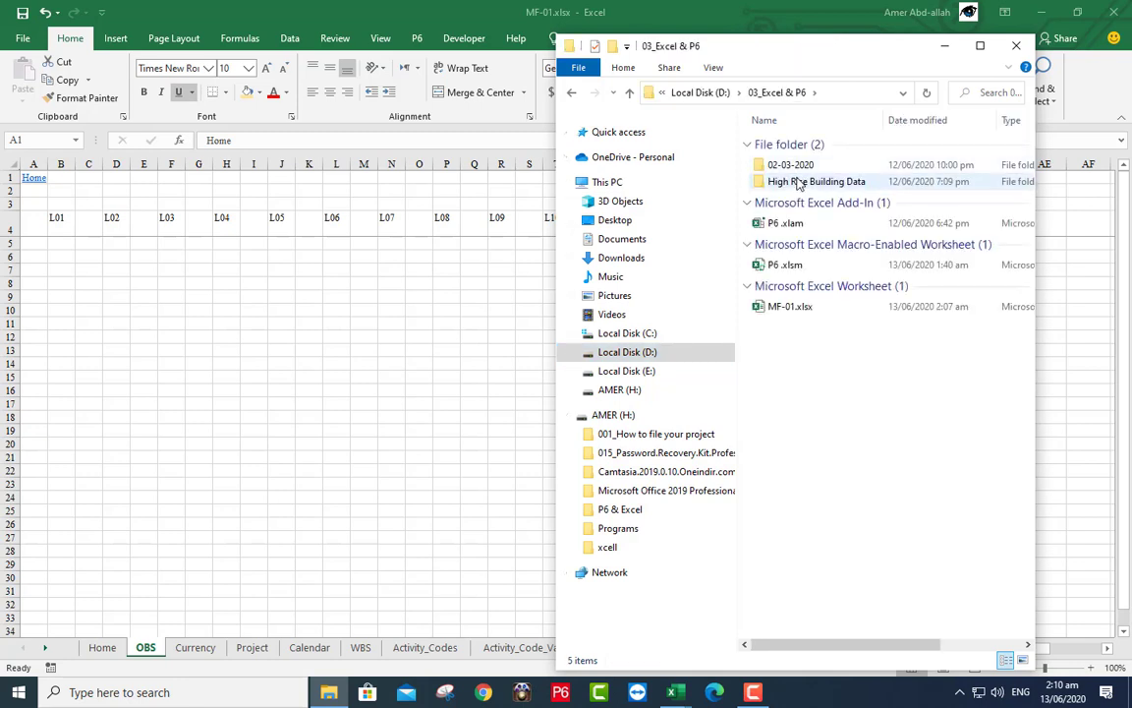
{"action": "double_click", "coordinate": [799, 183]}
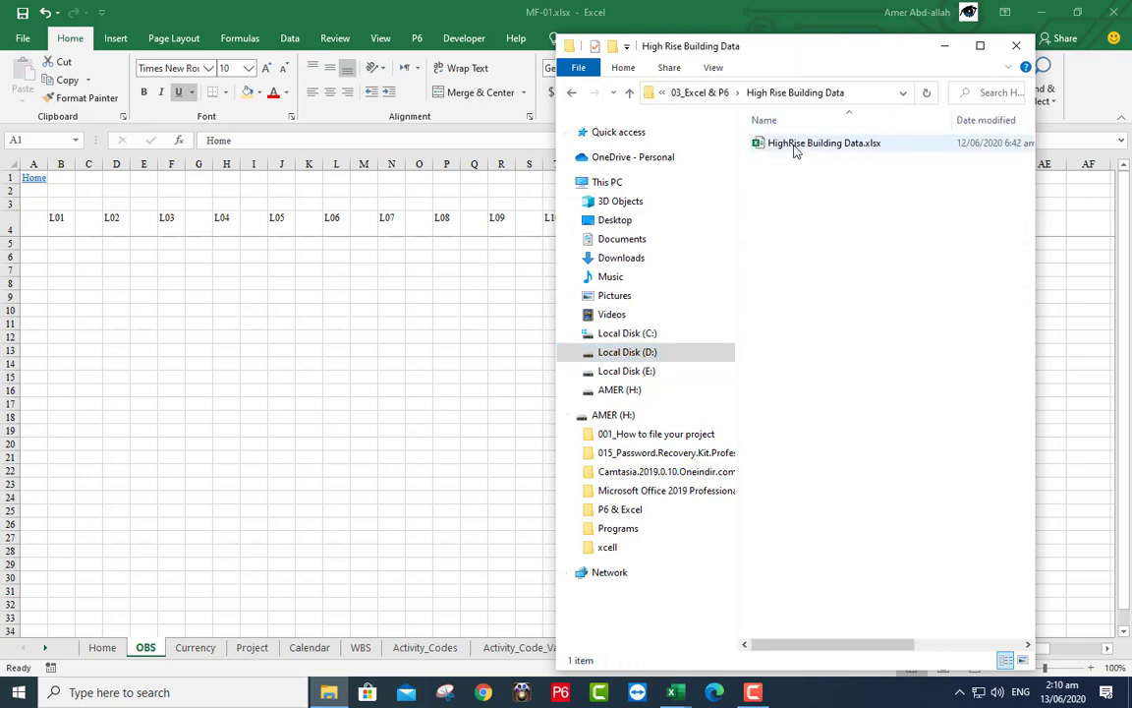
{"action": "left_click", "coordinate": [796, 149]}
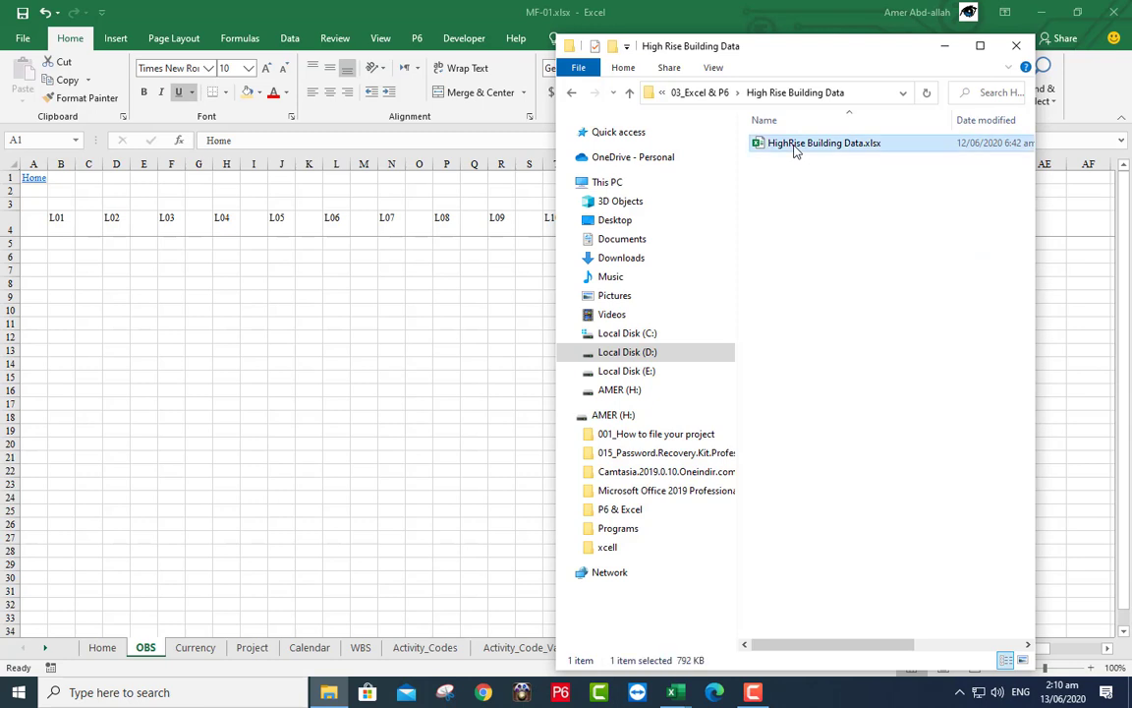
{"action": "double_click", "coordinate": [796, 144]}
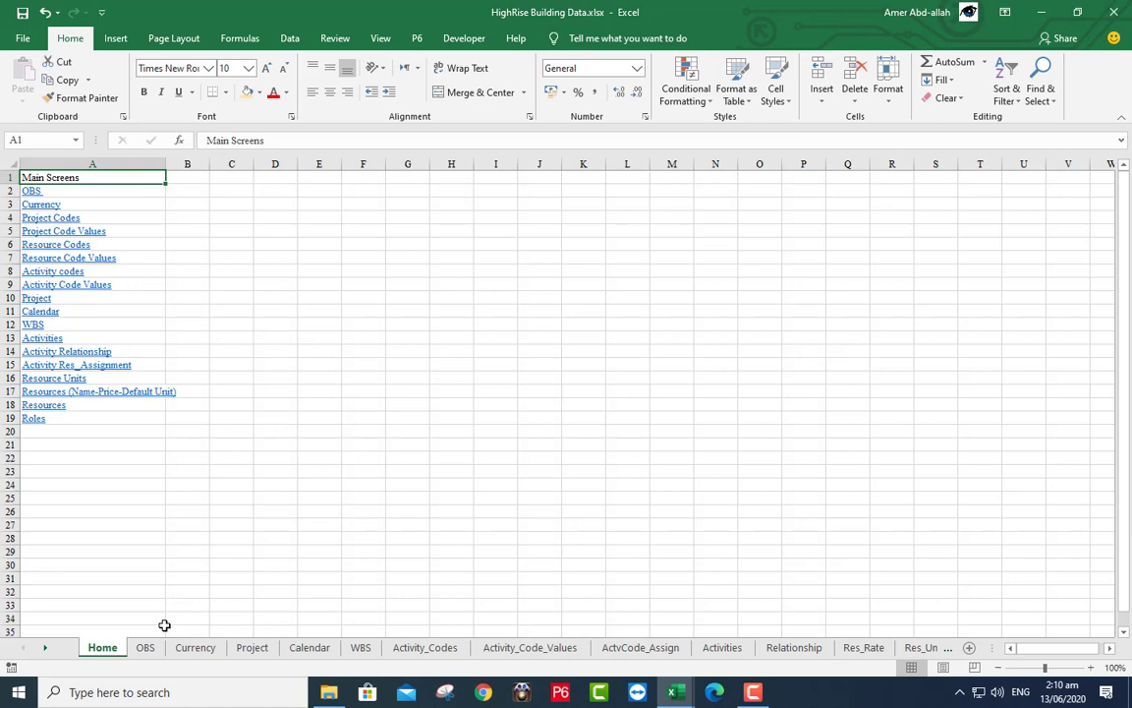
- Copy the OBS range A5:U25 from HighRise Building Data and paste it at A5 in MF-01's OBS sheet
{"action": "left_click", "coordinate": [145, 647]}
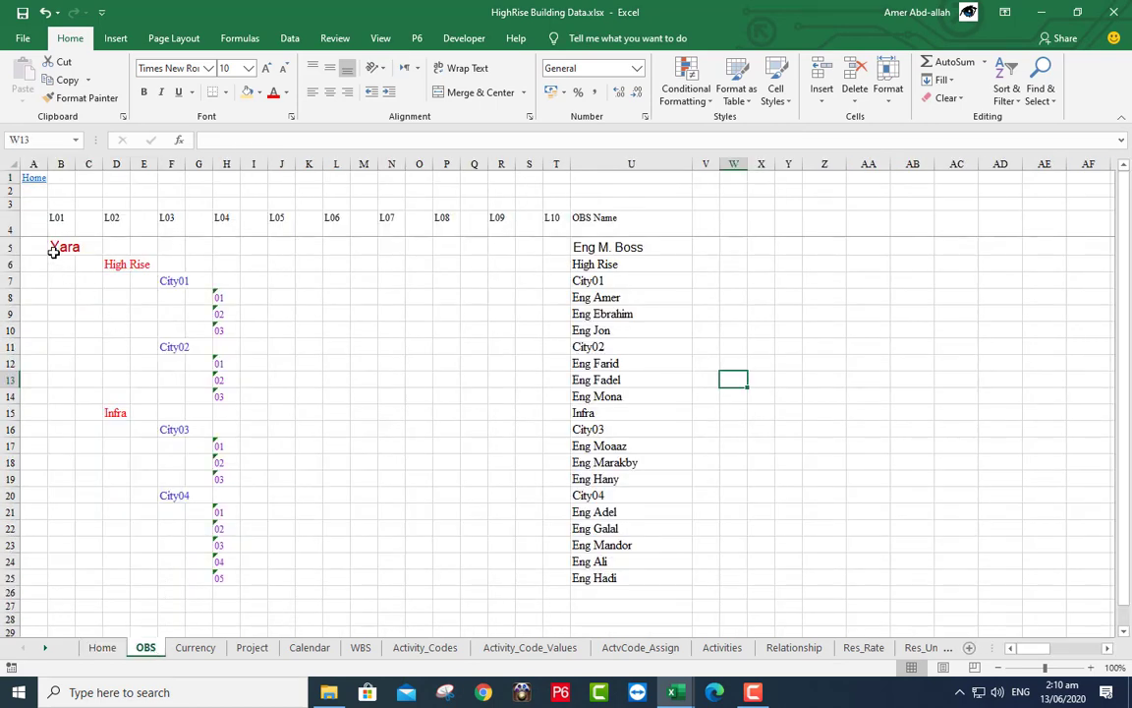
{"action": "left_click_drag", "start_coordinate": [39, 246], "coordinate": [573, 576]}
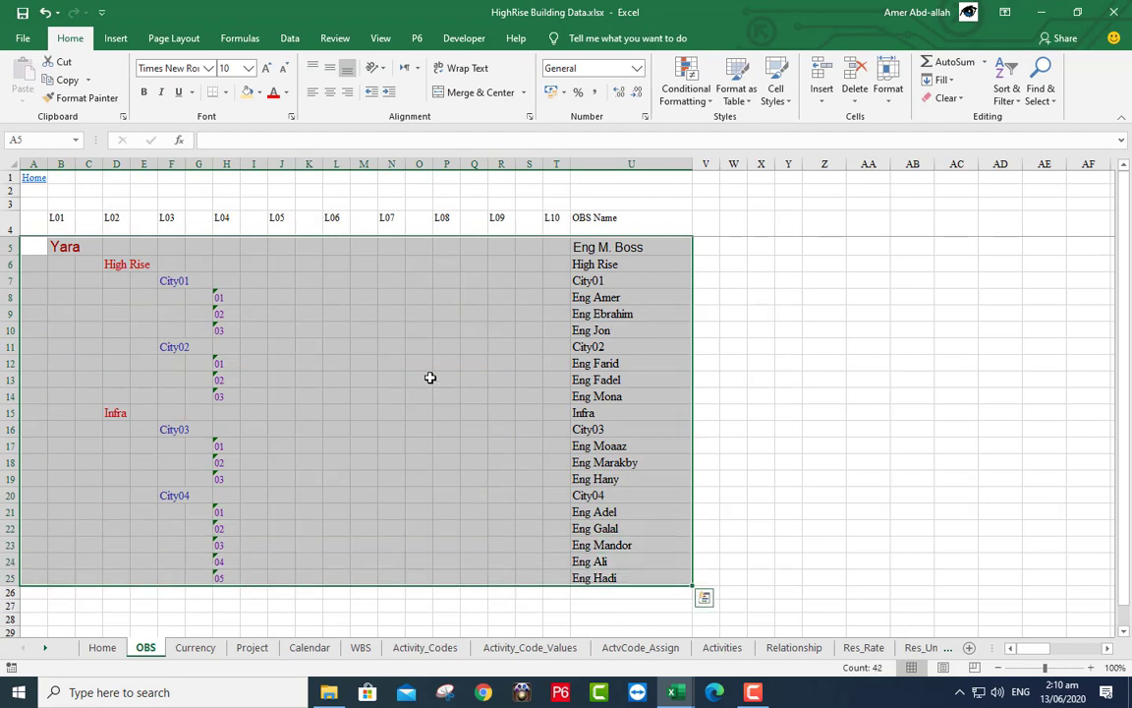
{"action": "right_click", "coordinate": [431, 384]}
{"action": "left_click", "coordinate": [466, 54]}
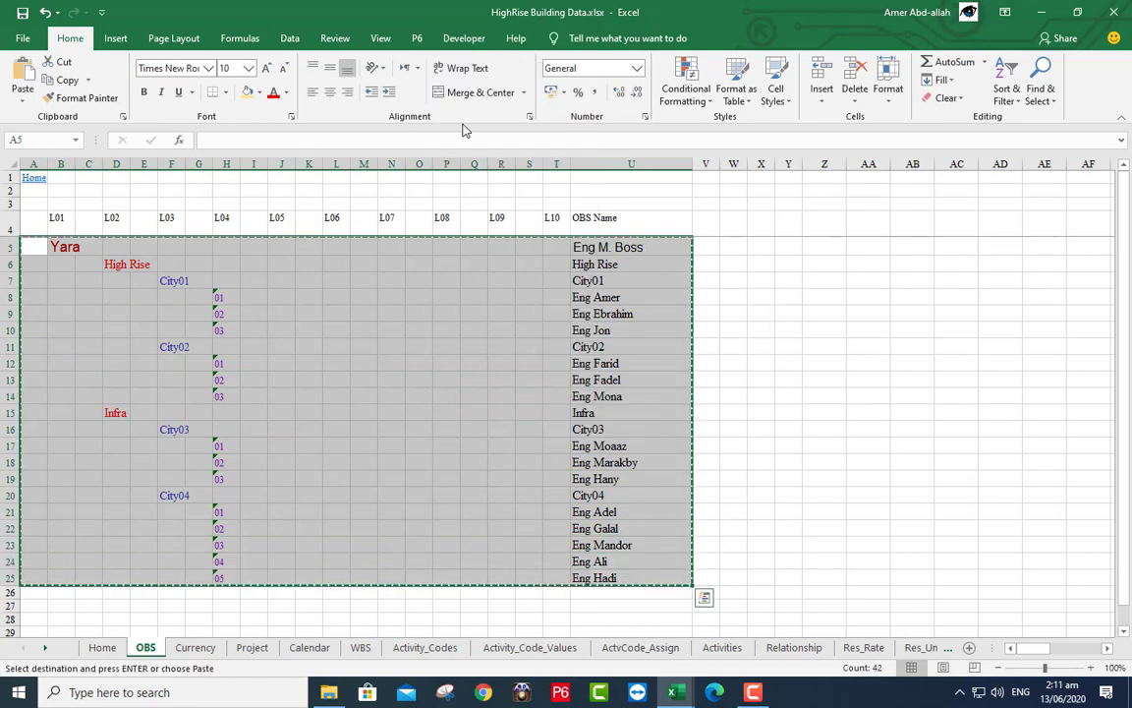
{"action": "mouse_move", "coordinate": [671, 695]}
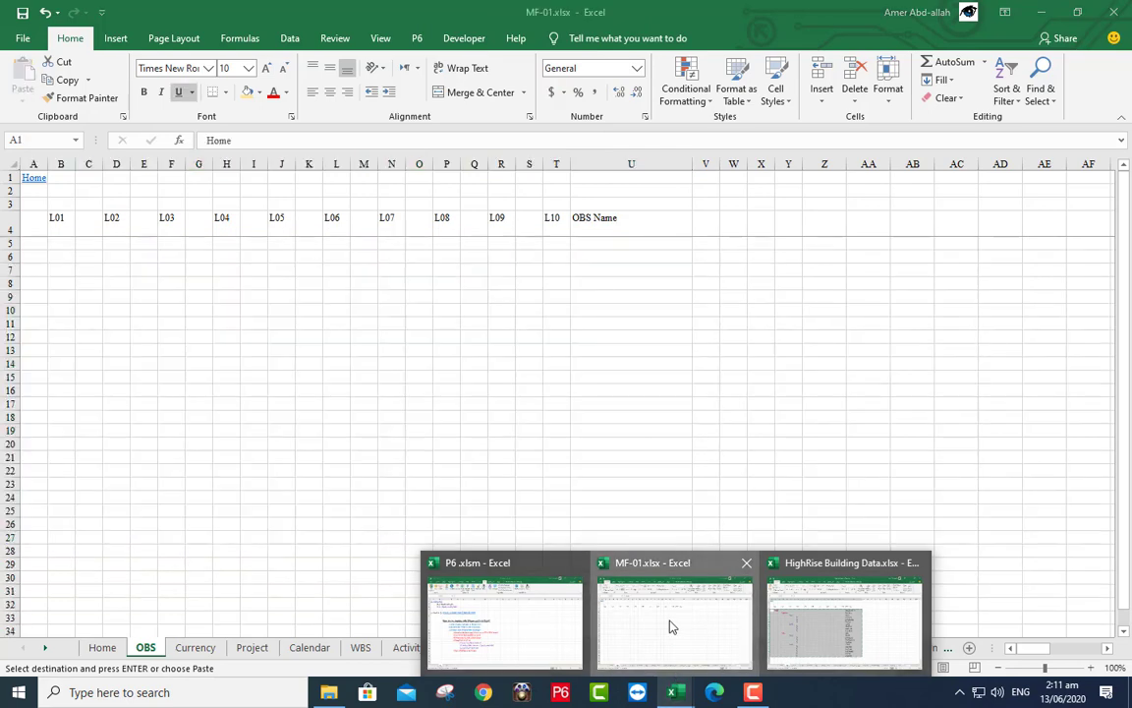
{"action": "left_click", "coordinate": [669, 624]}
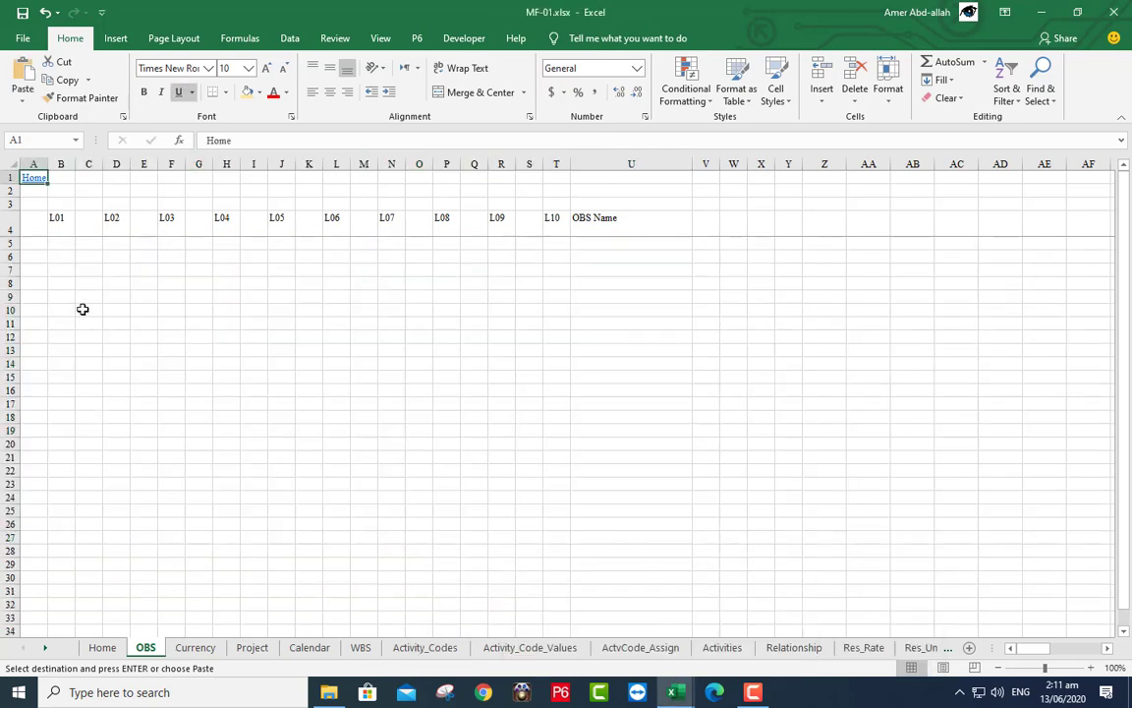
{"action": "right_click", "coordinate": [39, 243]}
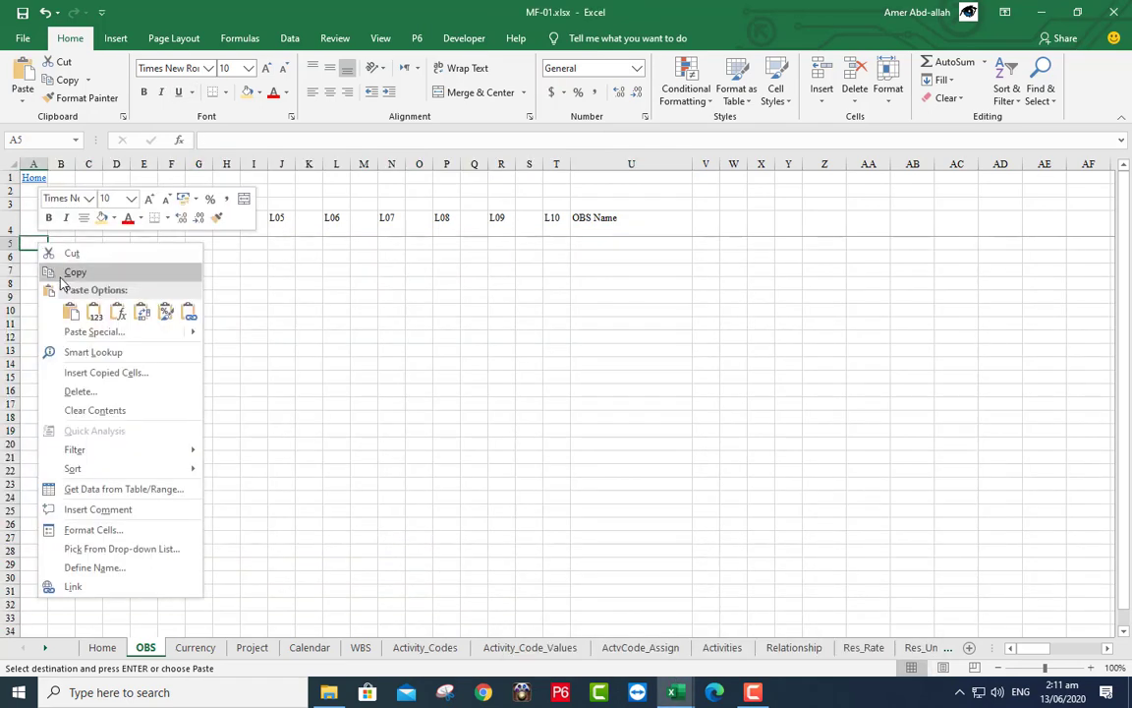
{"action": "left_click", "coordinate": [70, 312]}
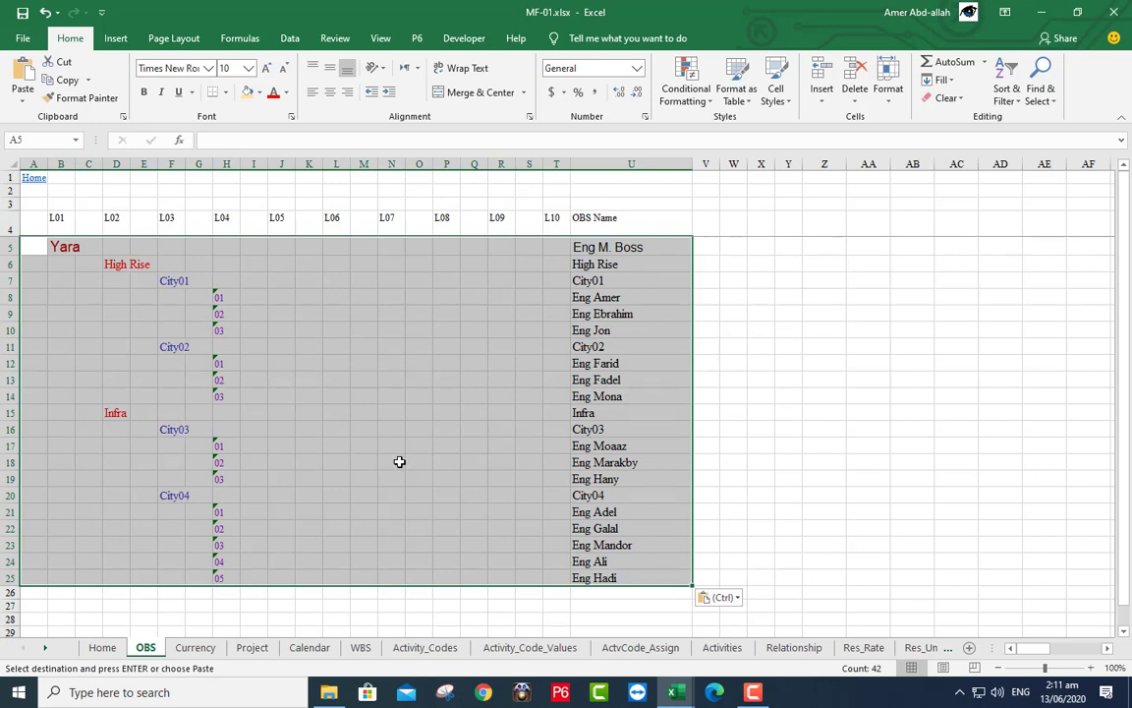
- Close HighRise Building Data without saving, discarding the large clipboard data
{"action": "mouse_move", "coordinate": [662, 698]}
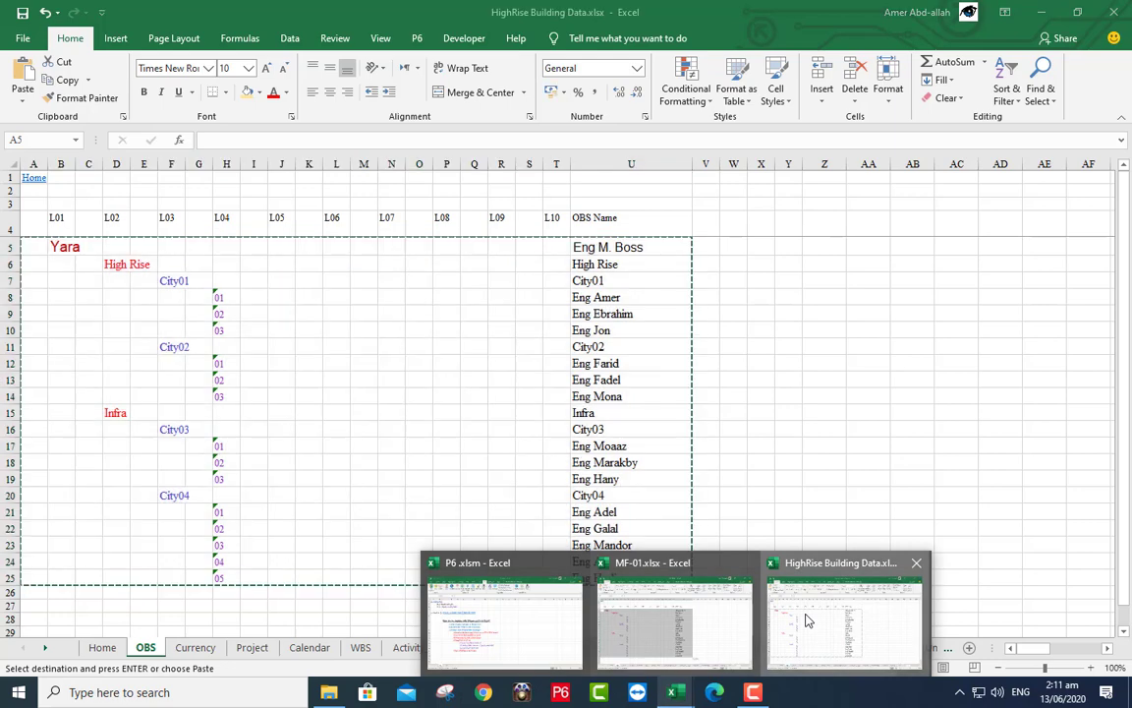
{"action": "left_click", "coordinate": [804, 620]}
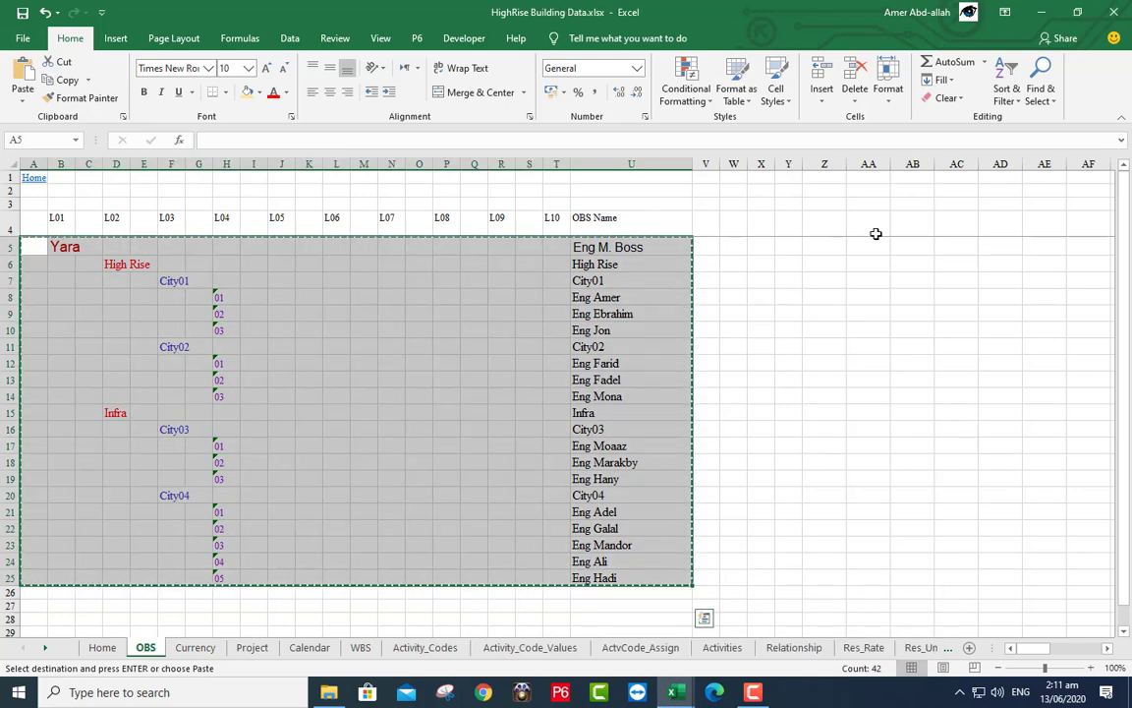
{"action": "left_click", "coordinate": [1114, 12]}
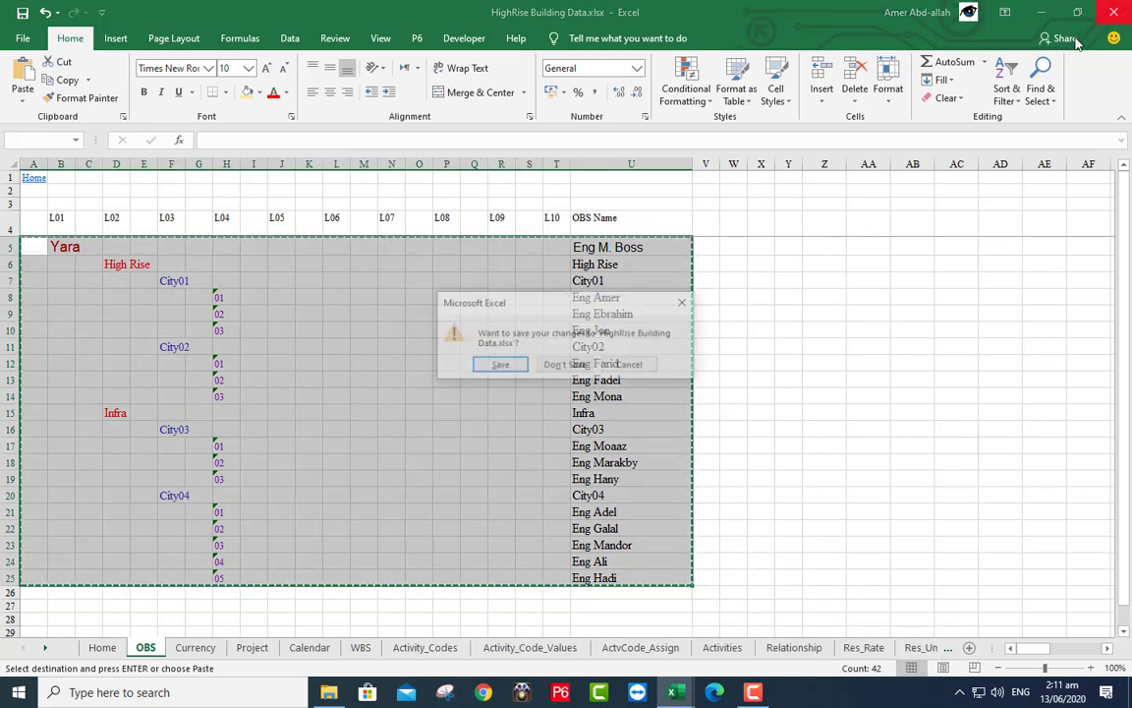
{"action": "left_click", "coordinate": [580, 365]}
{"action": "left_click", "coordinate": [574, 398]}
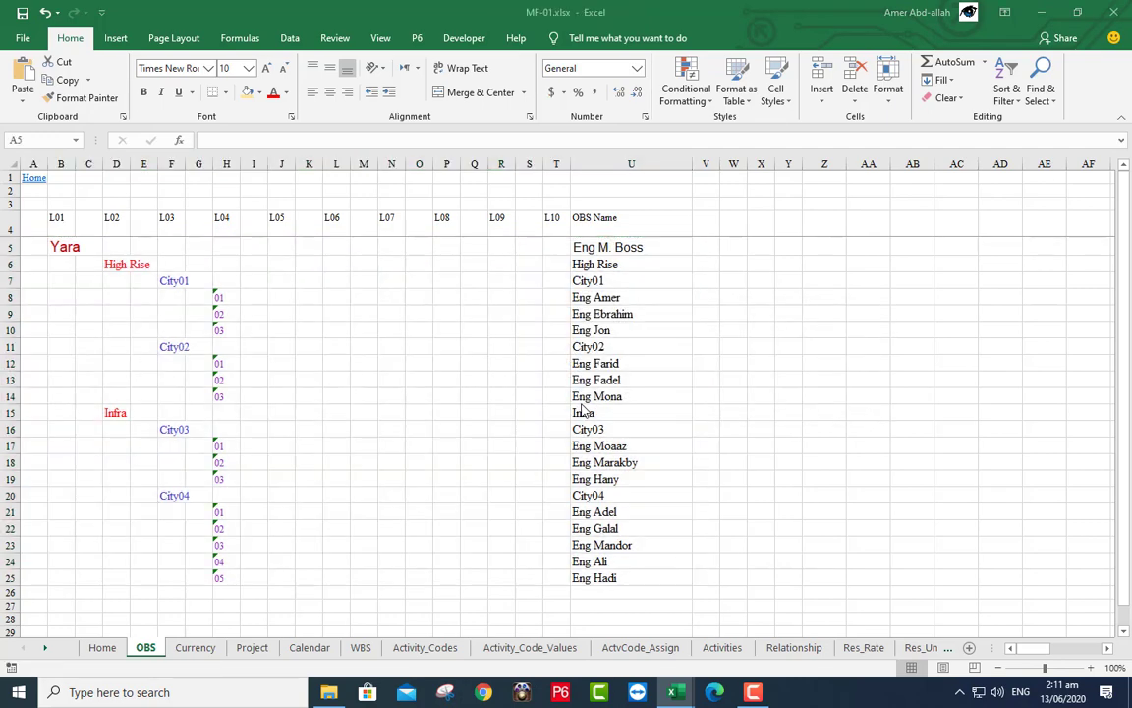
- Review MF-01's Home, OBS, Currency, Calendar and WBS sheets, ending on the Project sheet
{"action": "key", "text": "ctrl+v"}
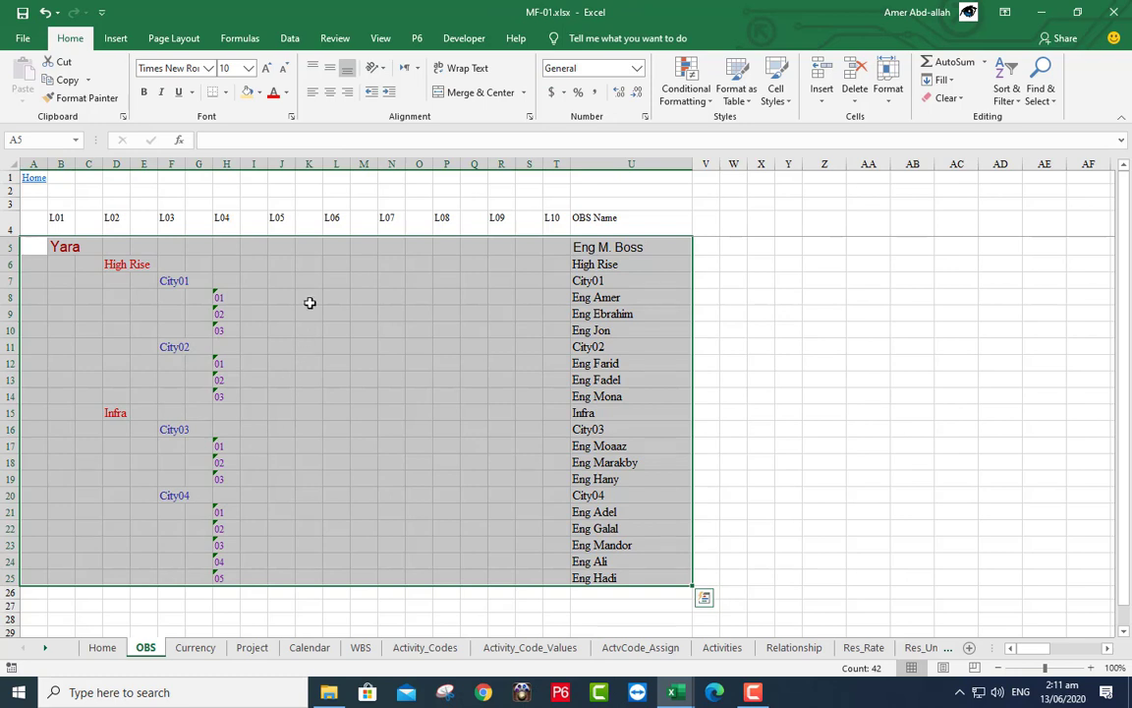
{"action": "left_click", "coordinate": [101, 647]}
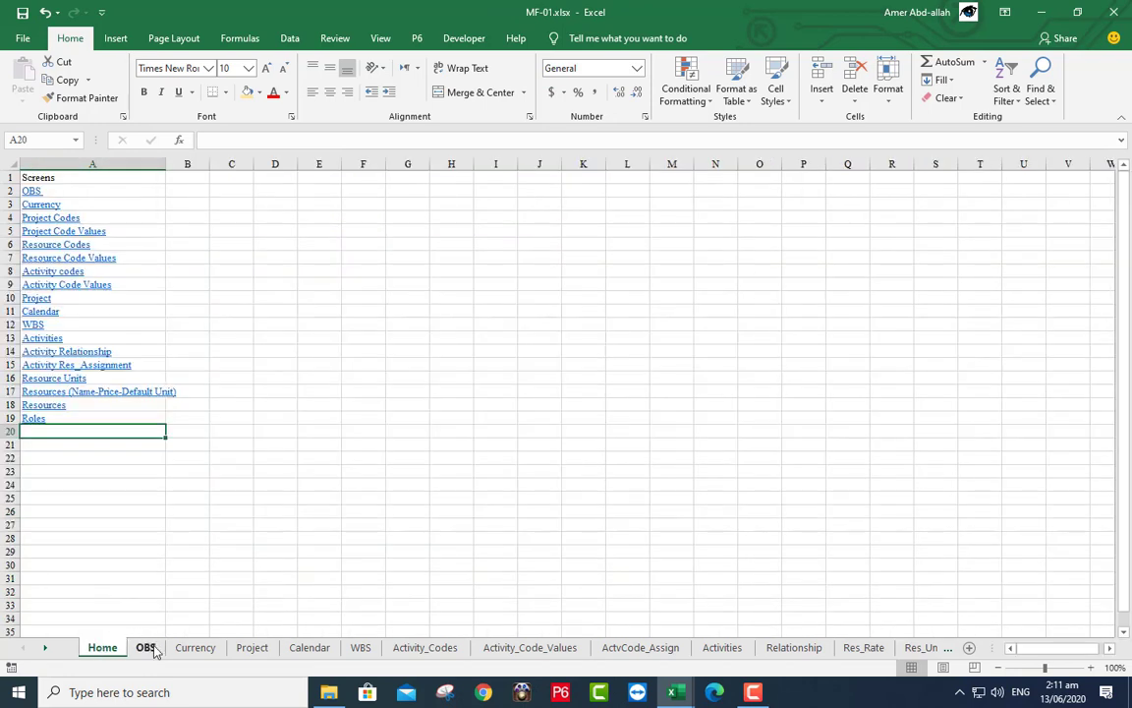
{"action": "left_click", "coordinate": [143, 647]}
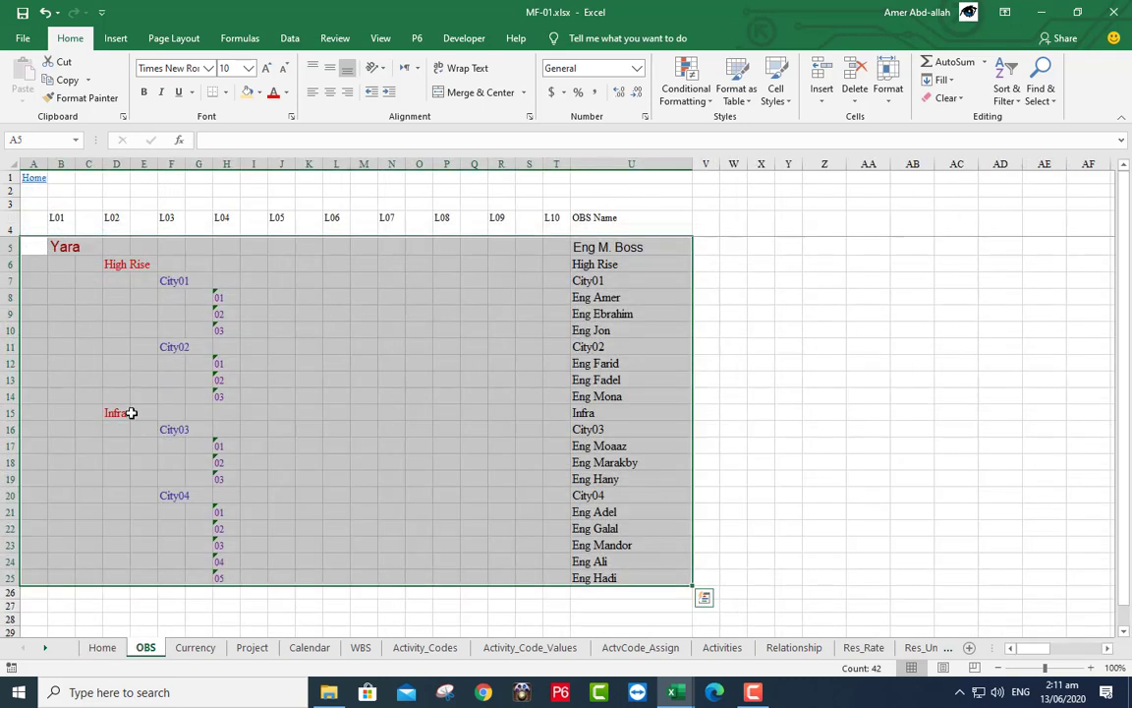
{"action": "left_click", "coordinate": [195, 647]}
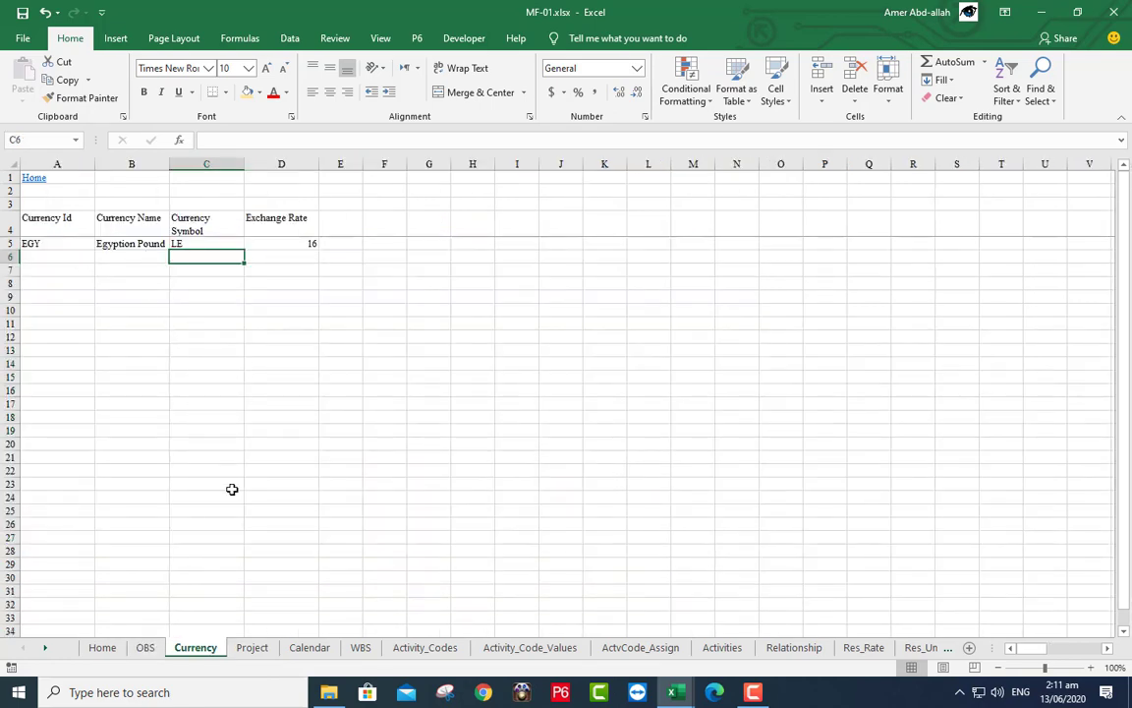
{"action": "left_click", "coordinate": [310, 648]}
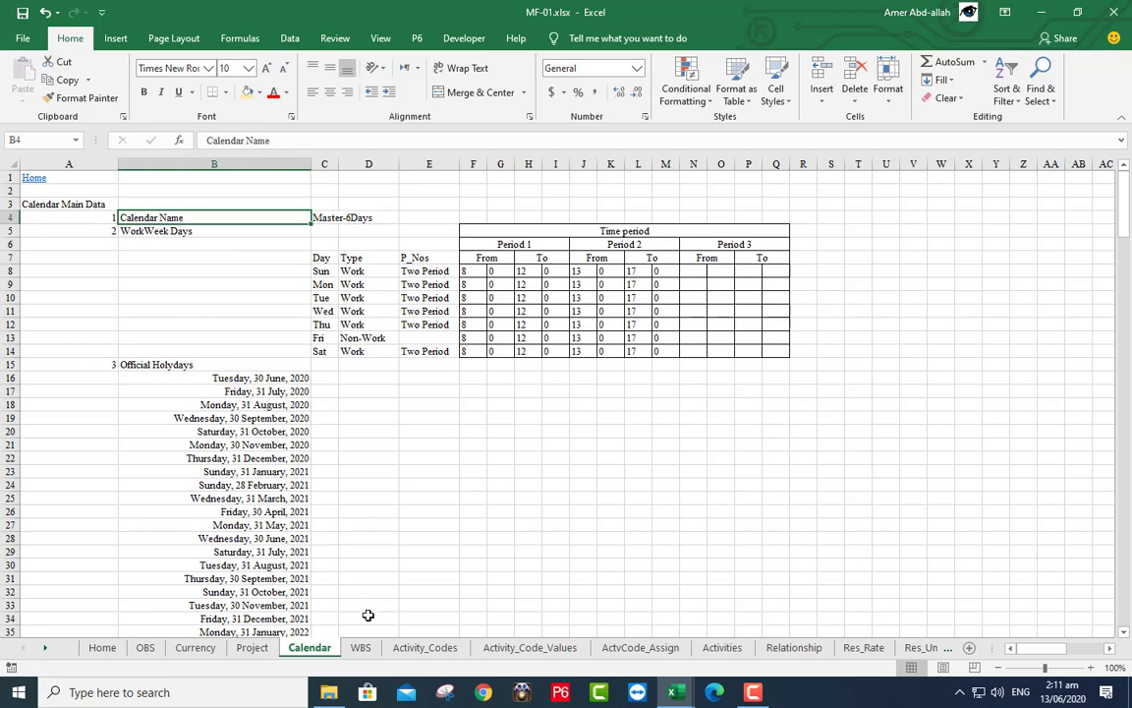
{"action": "left_click", "coordinate": [360, 648]}
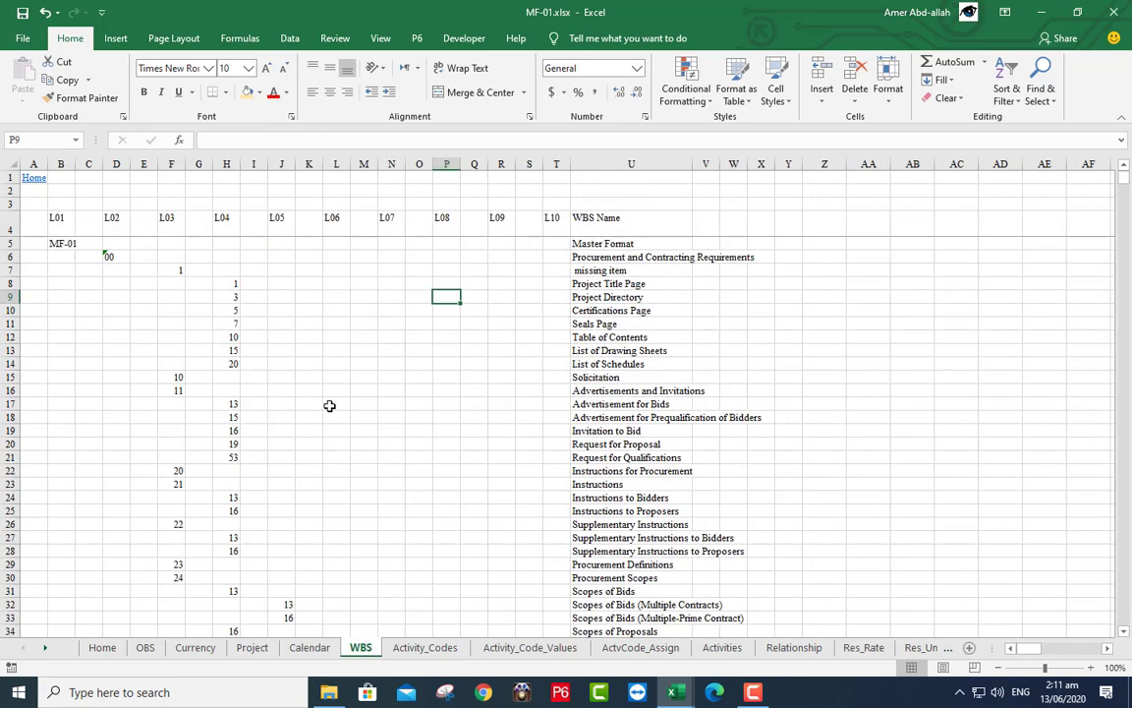
{"action": "left_click", "coordinate": [253, 647]}
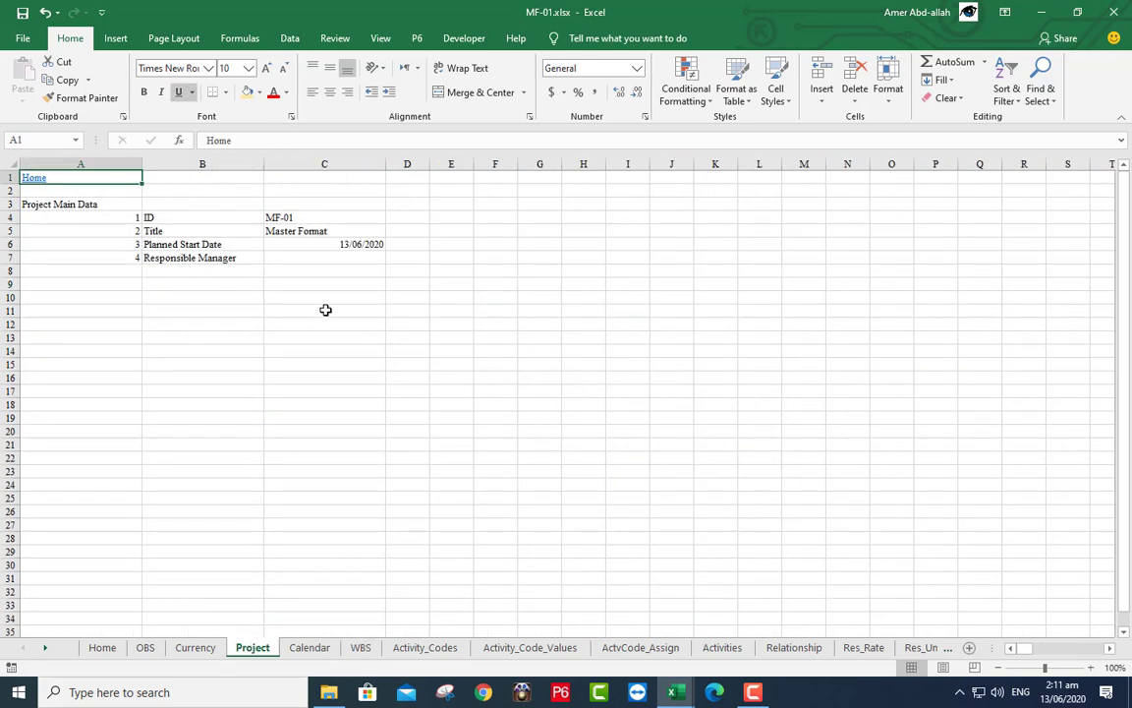
- Set the Project sheet's Responsible Manager in C7 to the top OBS entry from the dropdown
{"action": "left_click", "coordinate": [307, 257]}
{"action": "left_click", "coordinate": [392, 257]}
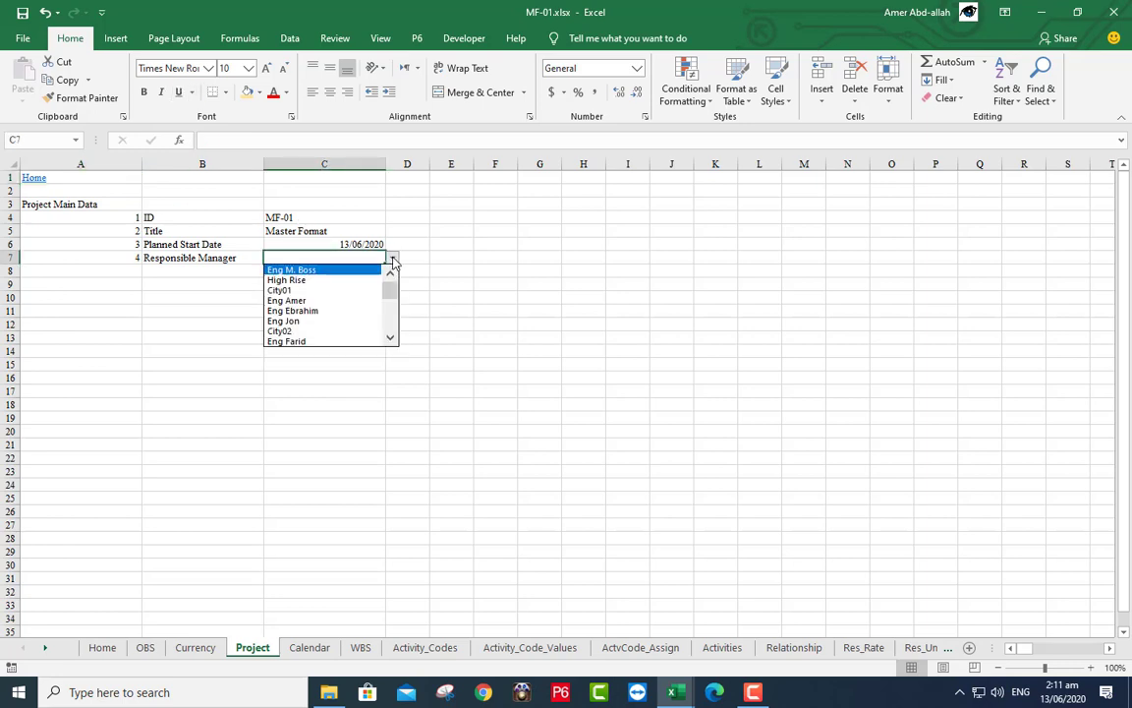
{"action": "left_click", "coordinate": [329, 270]}
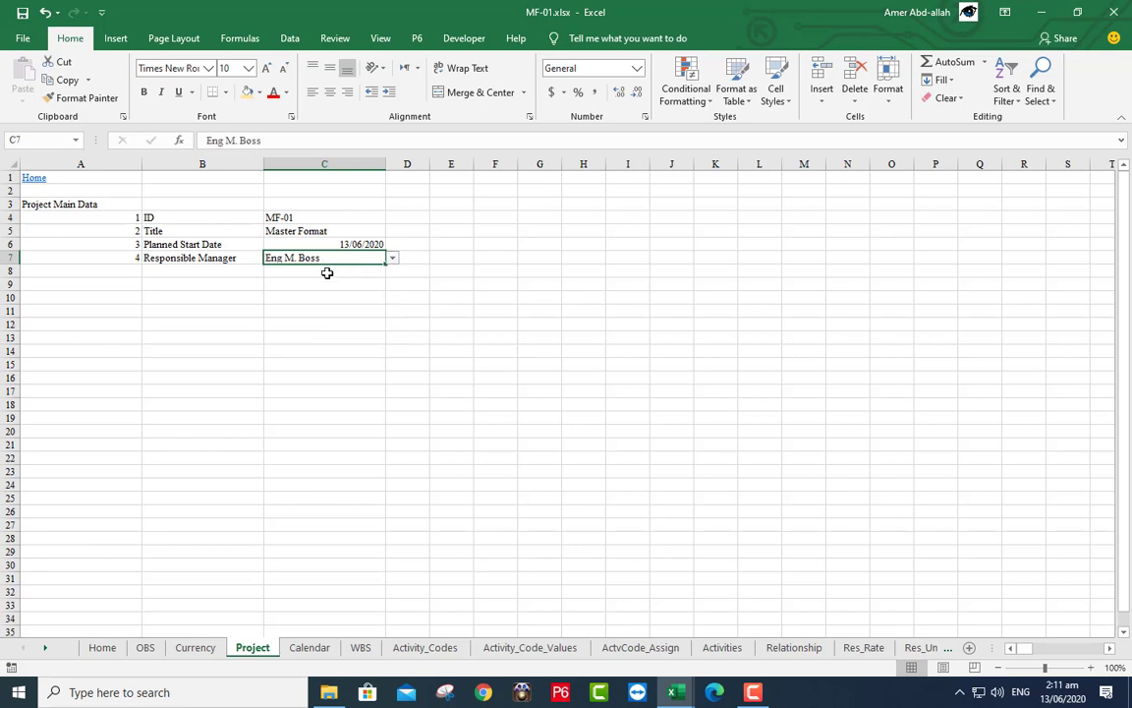
{"action": "left_click", "coordinate": [327, 272]}
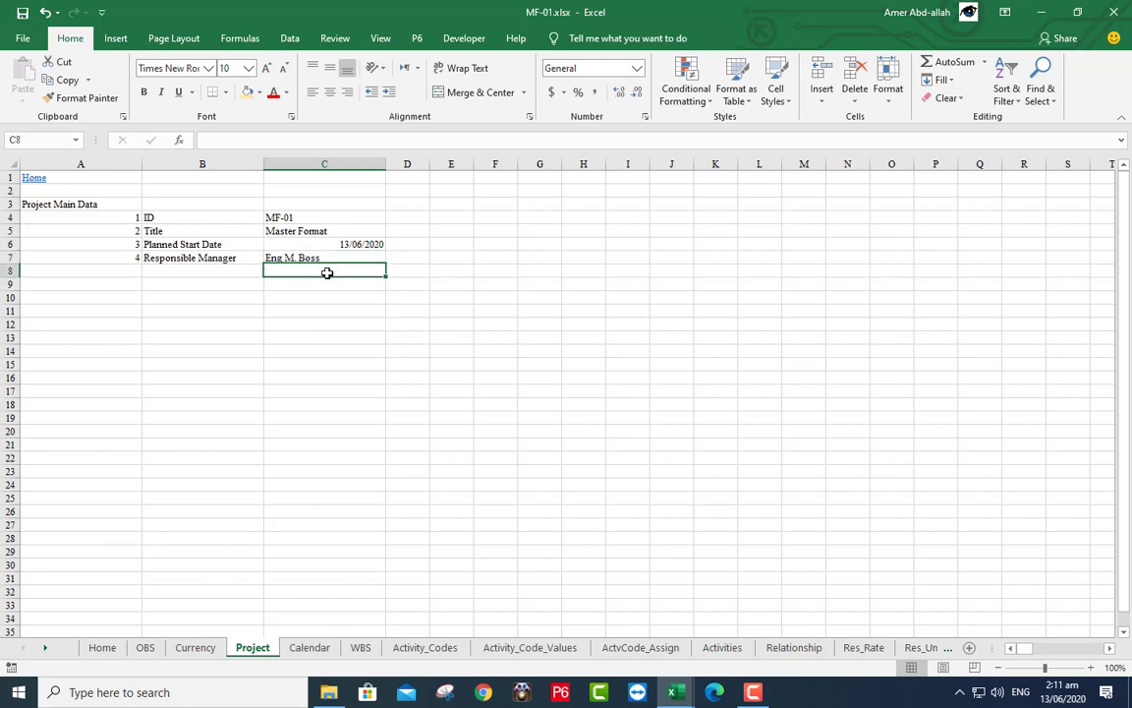
{"action": "left_click", "coordinate": [102, 647]}
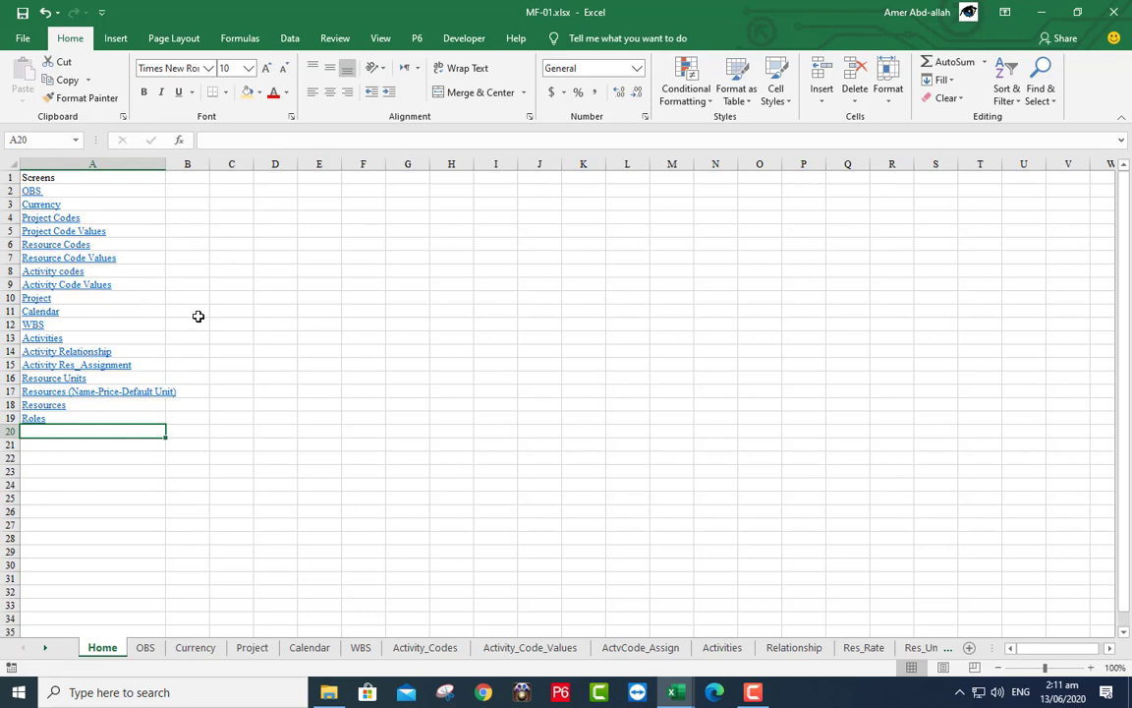
- On the P6 ribbon, run the OBS, Currency, Calendar and WBS routines, then create the Project XER file
{"action": "left_click", "coordinate": [417, 41]}
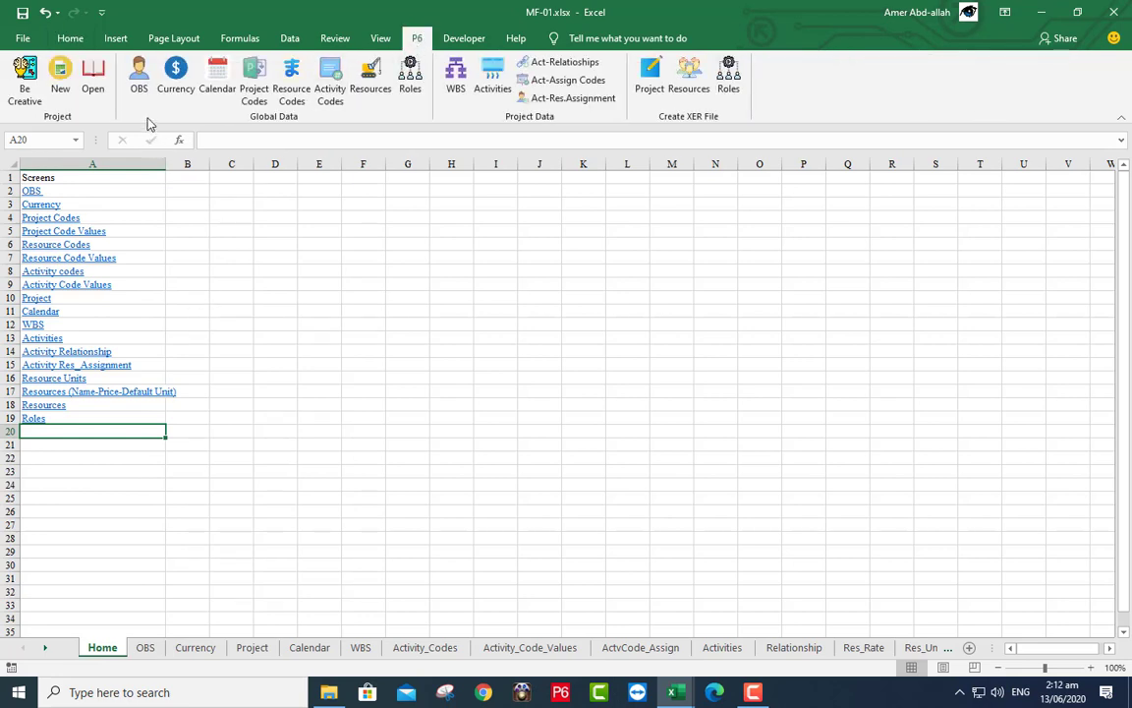
{"action": "left_click", "coordinate": [139, 83]}
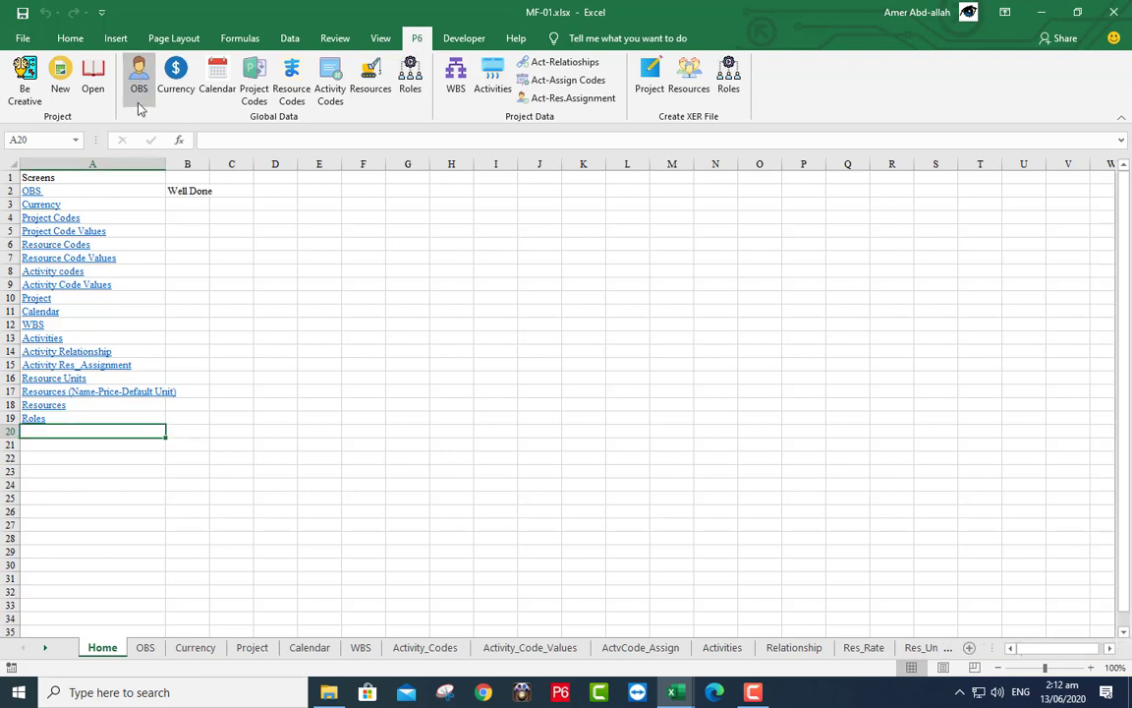
{"action": "left_click", "coordinate": [175, 72]}
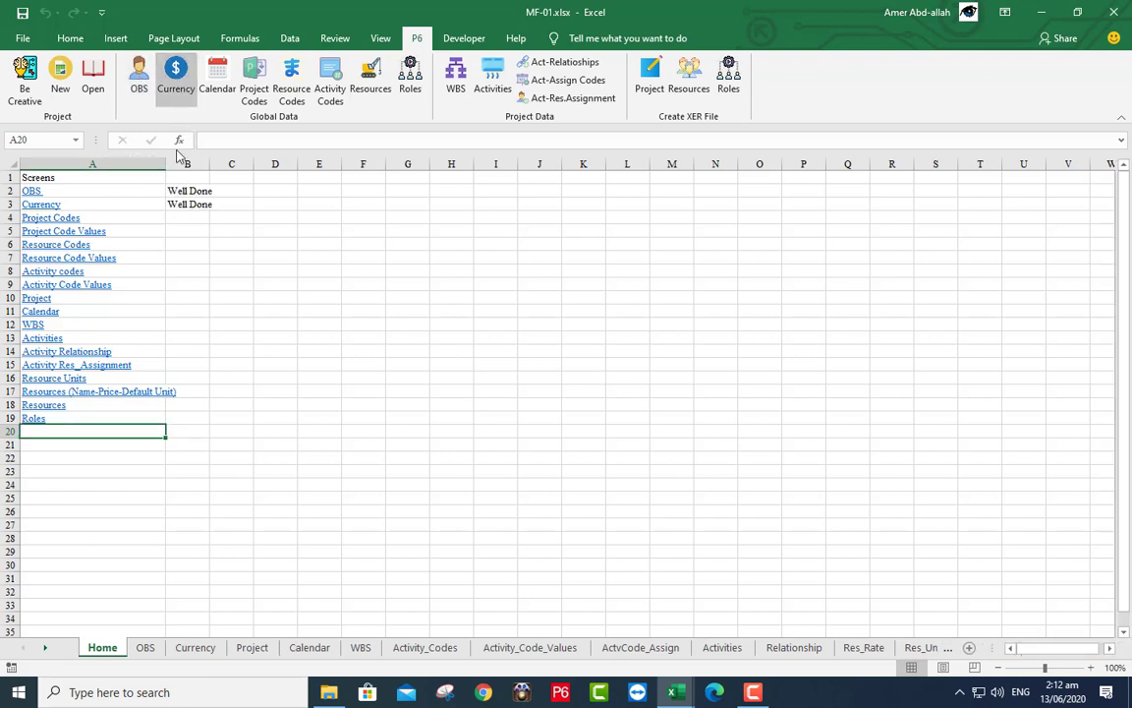
{"action": "left_click", "coordinate": [218, 84]}
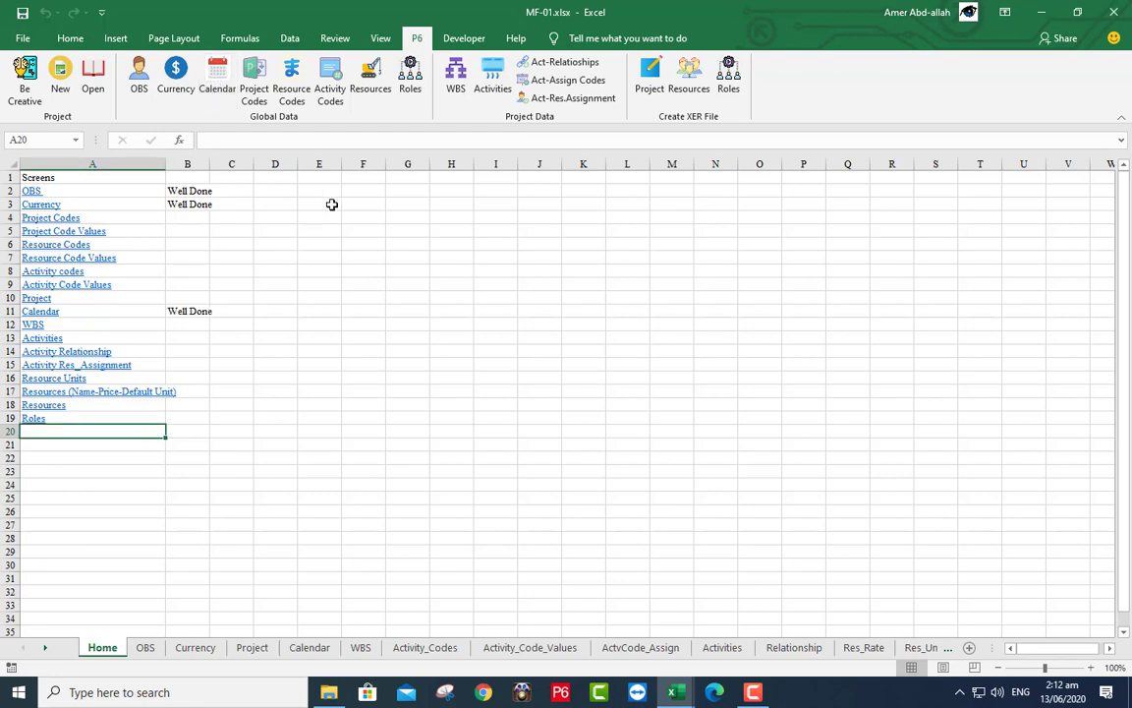
{"action": "left_click", "coordinate": [454, 76]}
{"action": "left_click", "coordinate": [656, 83]}
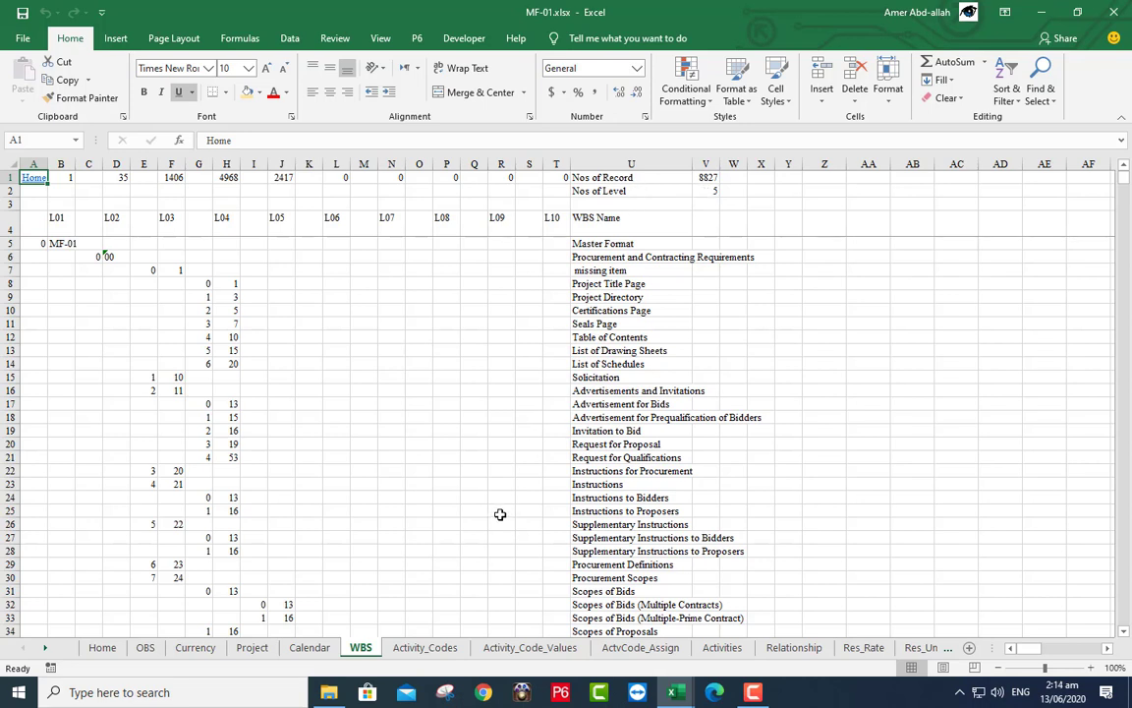
- Start P6 Professional 19 from the taskbar
{"action": "left_click", "coordinate": [561, 695]}
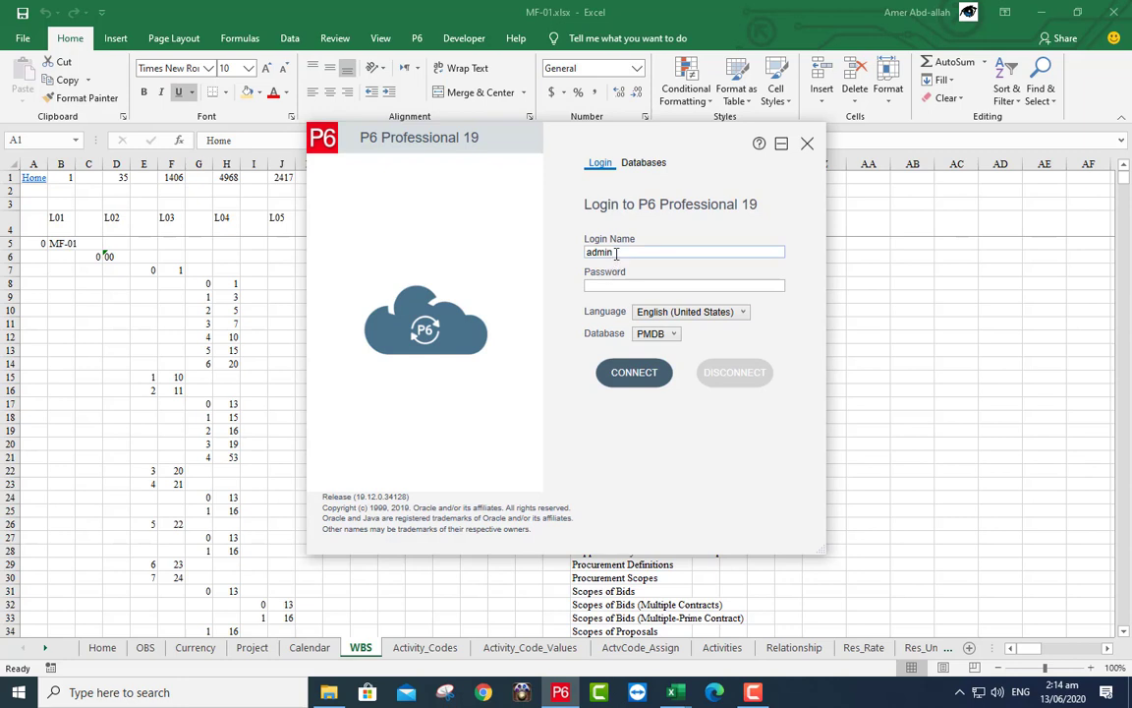
- Begin adding a database connection from the login dialog's Databases list
{"action": "left_click", "coordinate": [641, 165]}
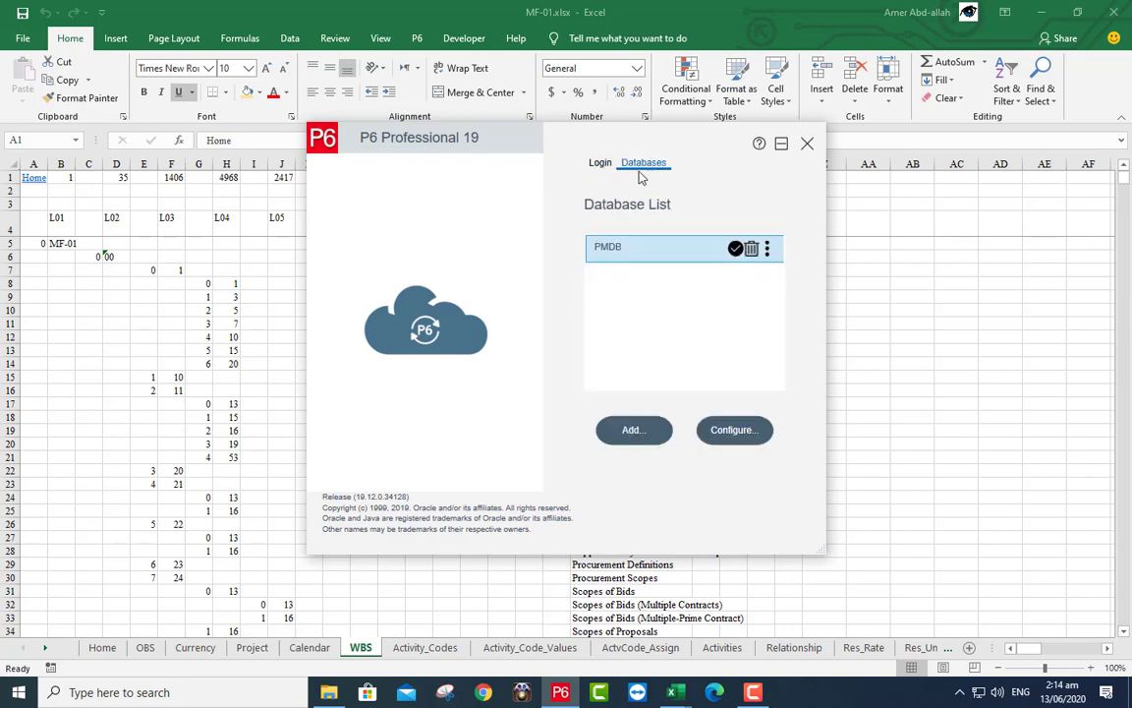
{"action": "left_click", "coordinate": [631, 431]}
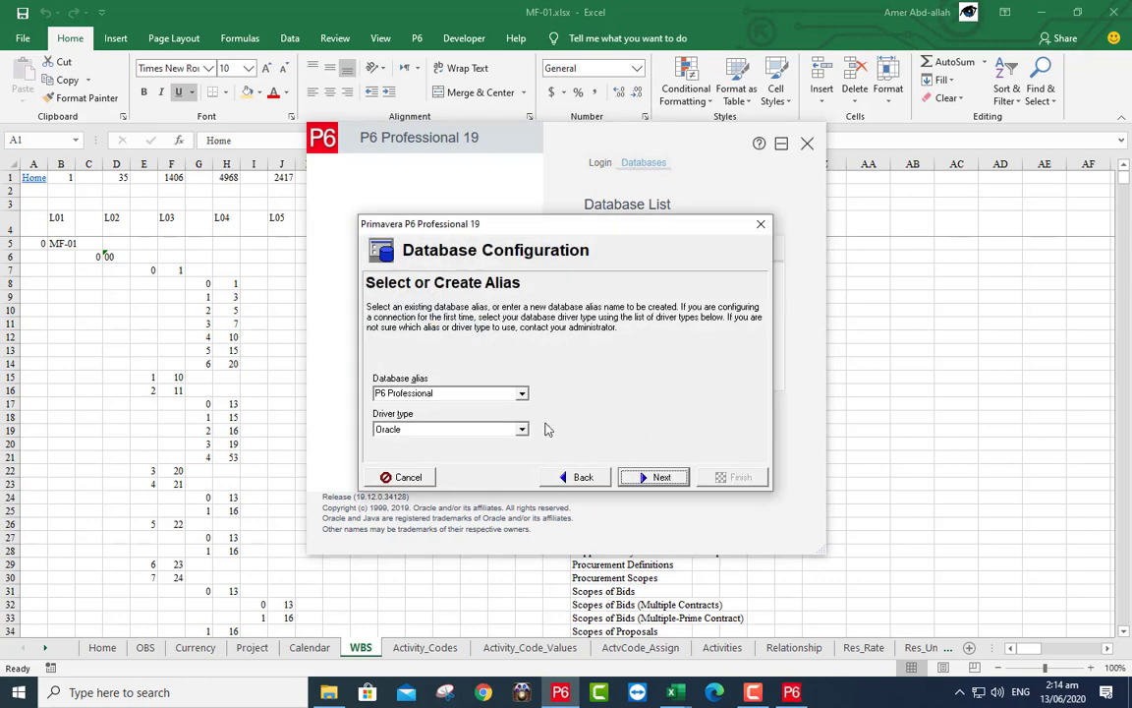
- Choose the P6 Pro Standalone (SQLite) driver, alias MyDB, and opt to add a new standalone database
{"action": "left_click", "coordinate": [522, 430]}
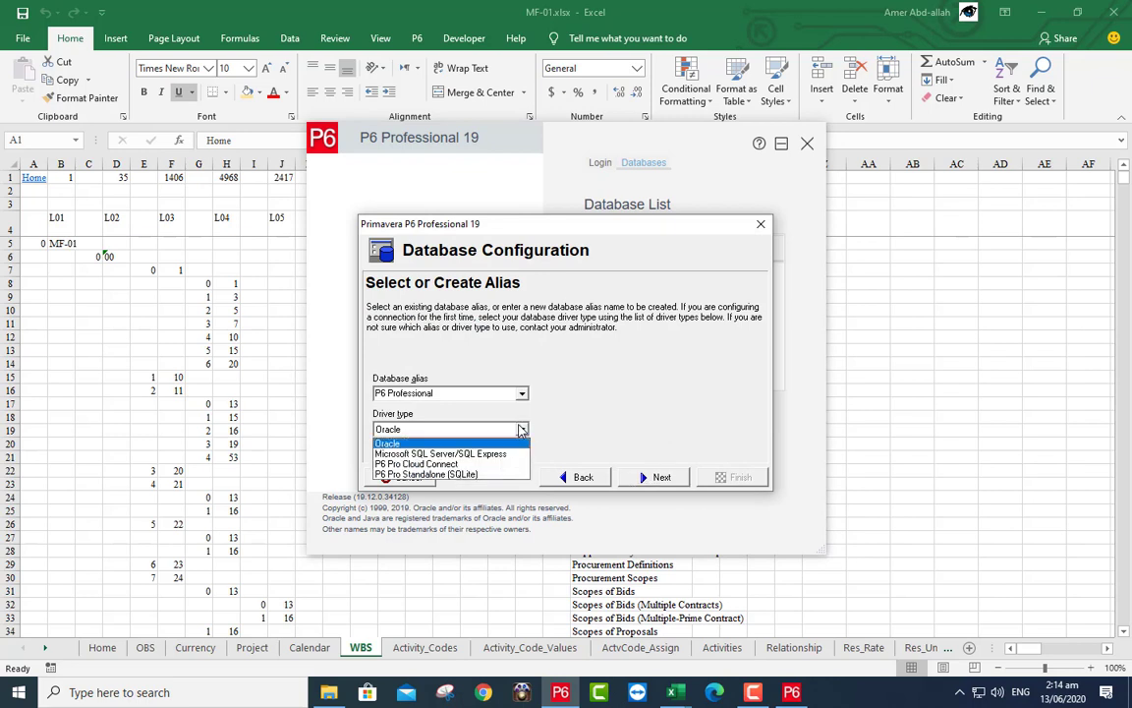
{"action": "left_click", "coordinate": [472, 468]}
{"action": "left_click", "coordinate": [450, 393]}
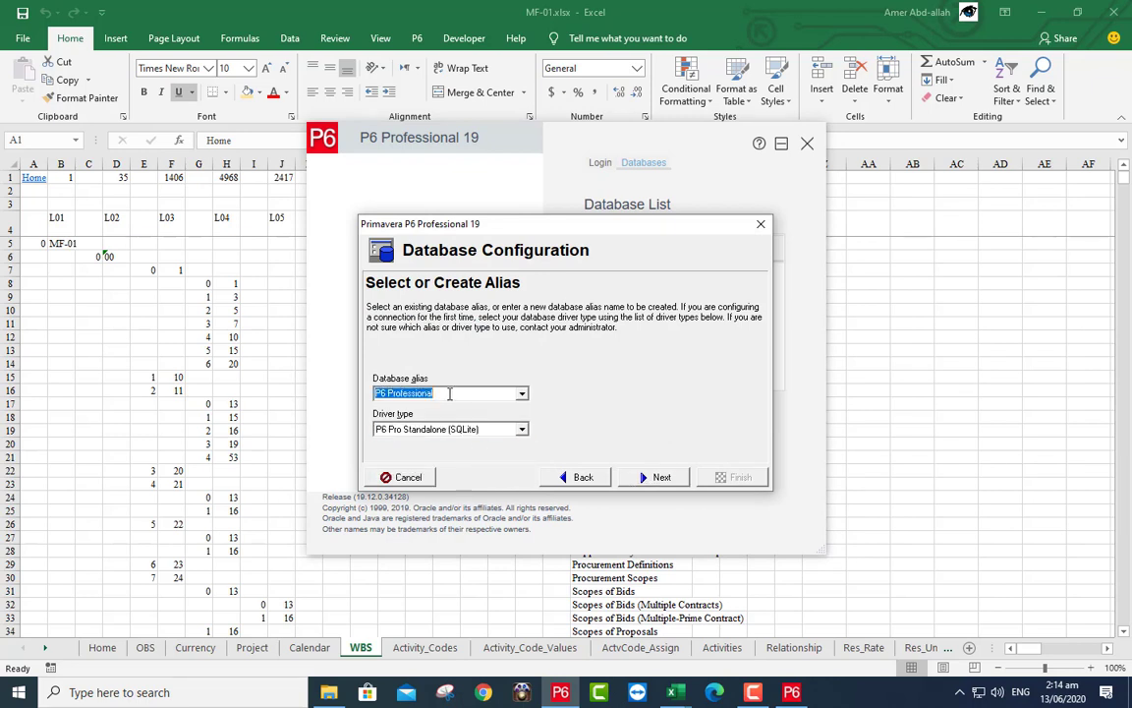
{"action": "type", "text": "MyDB"}
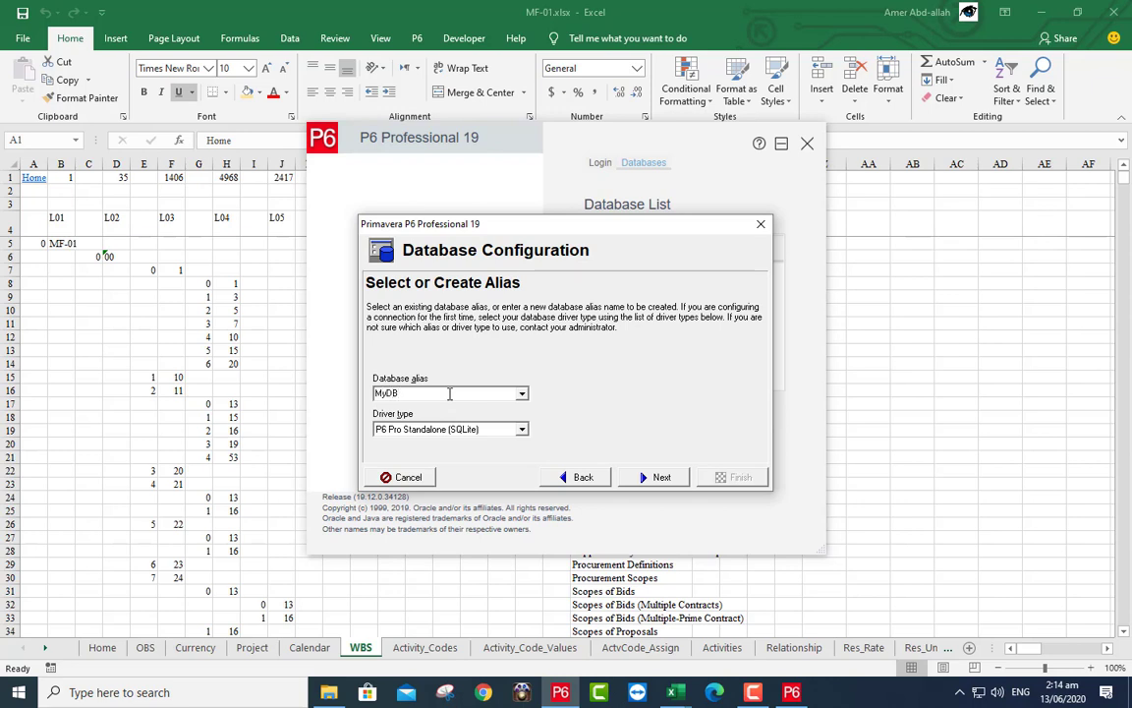
{"action": "left_click", "coordinate": [658, 478]}
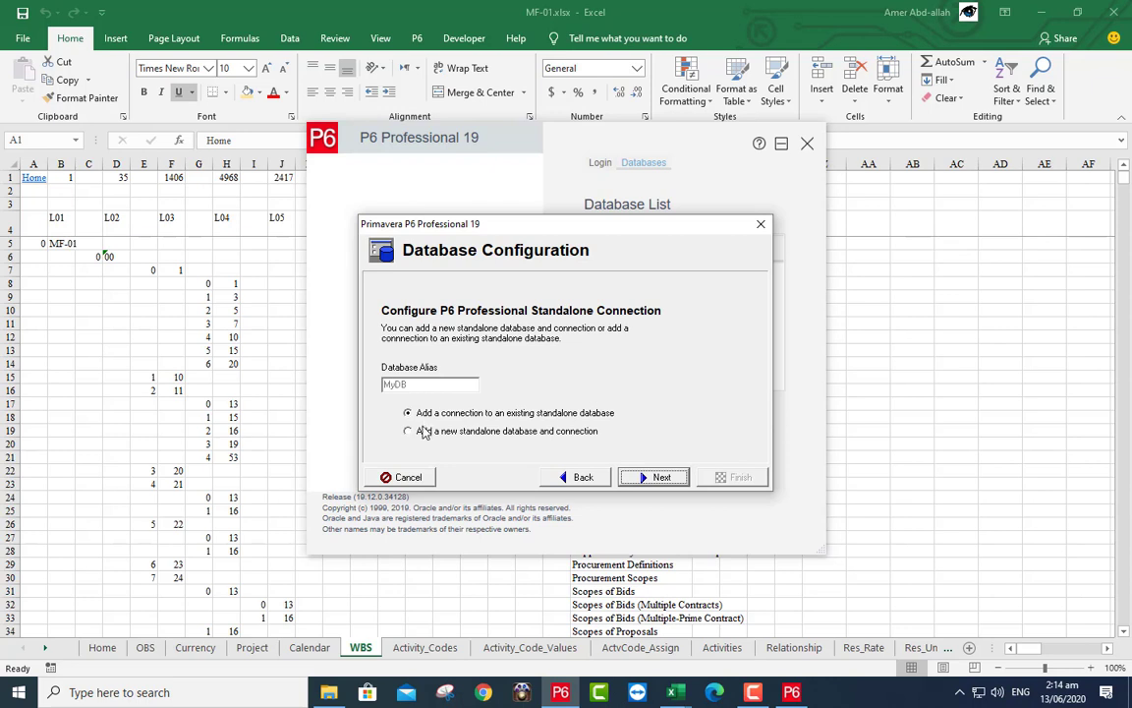
{"action": "left_click", "coordinate": [423, 432]}
{"action": "left_click", "coordinate": [641, 479]}
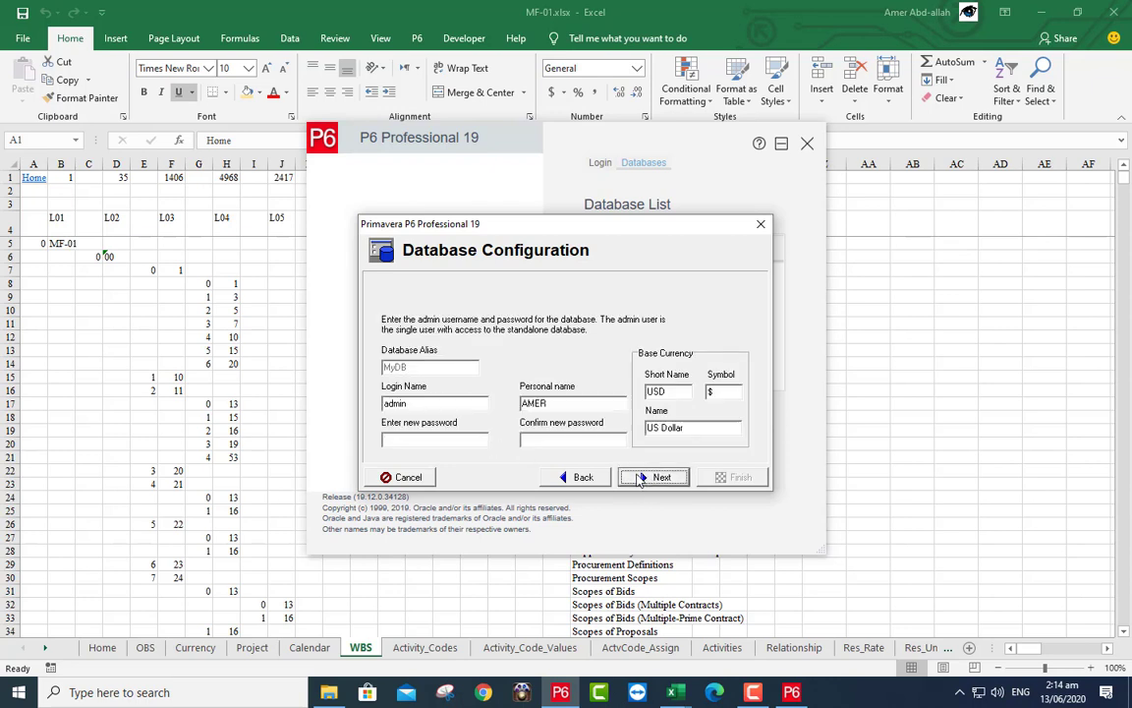
- Enter and confirm the admin user's login password
{"action": "left_click_drag", "start_coordinate": [413, 403], "coordinate": [366, 400]}
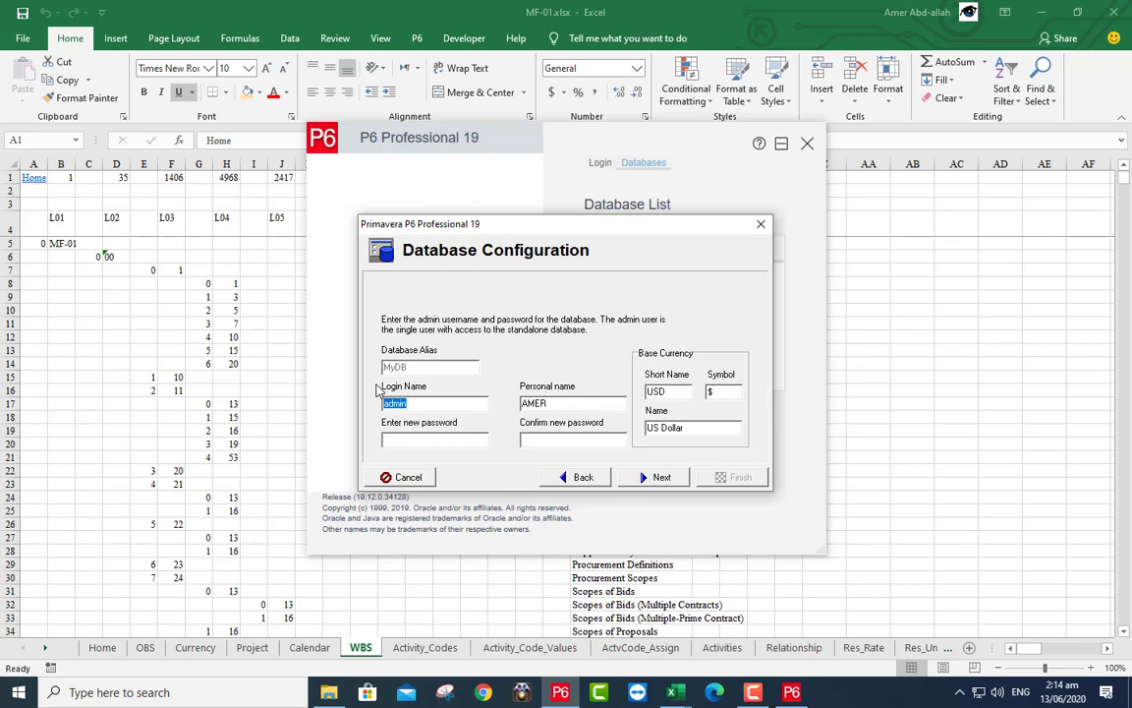
{"action": "left_click", "coordinate": [411, 437]}
{"action": "type", "text": "admin"}
{"action": "left_click", "coordinate": [530, 442]}
{"action": "type", "text": "admin"}
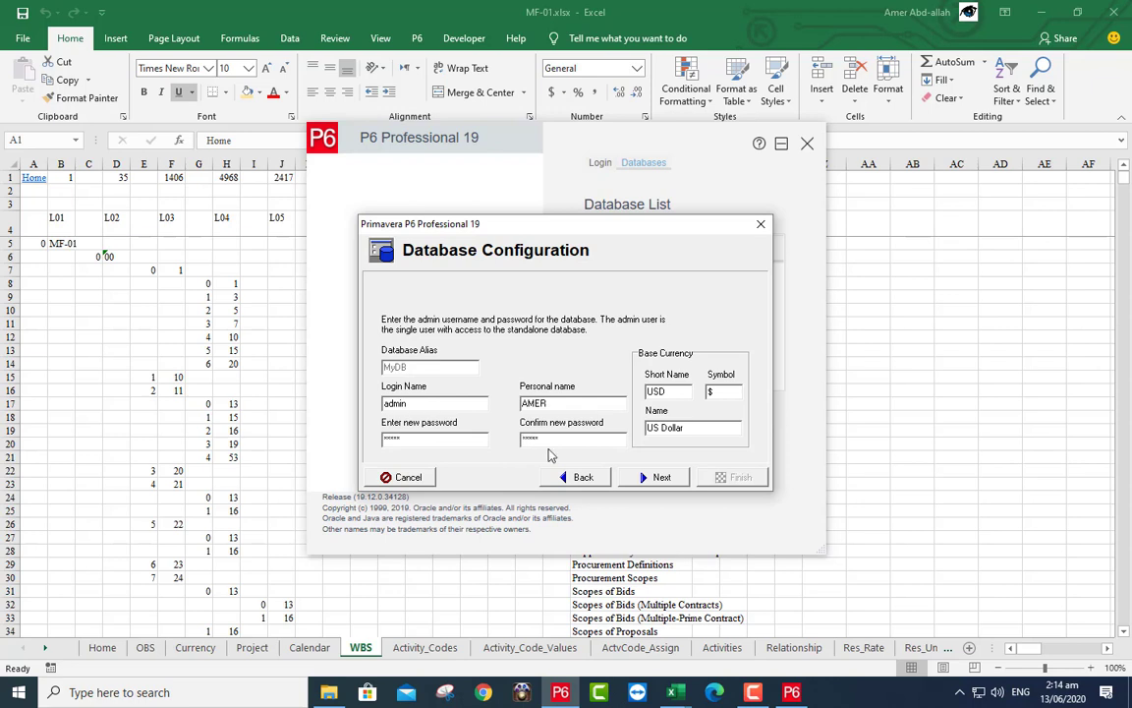
{"action": "left_click", "coordinate": [656, 478]}
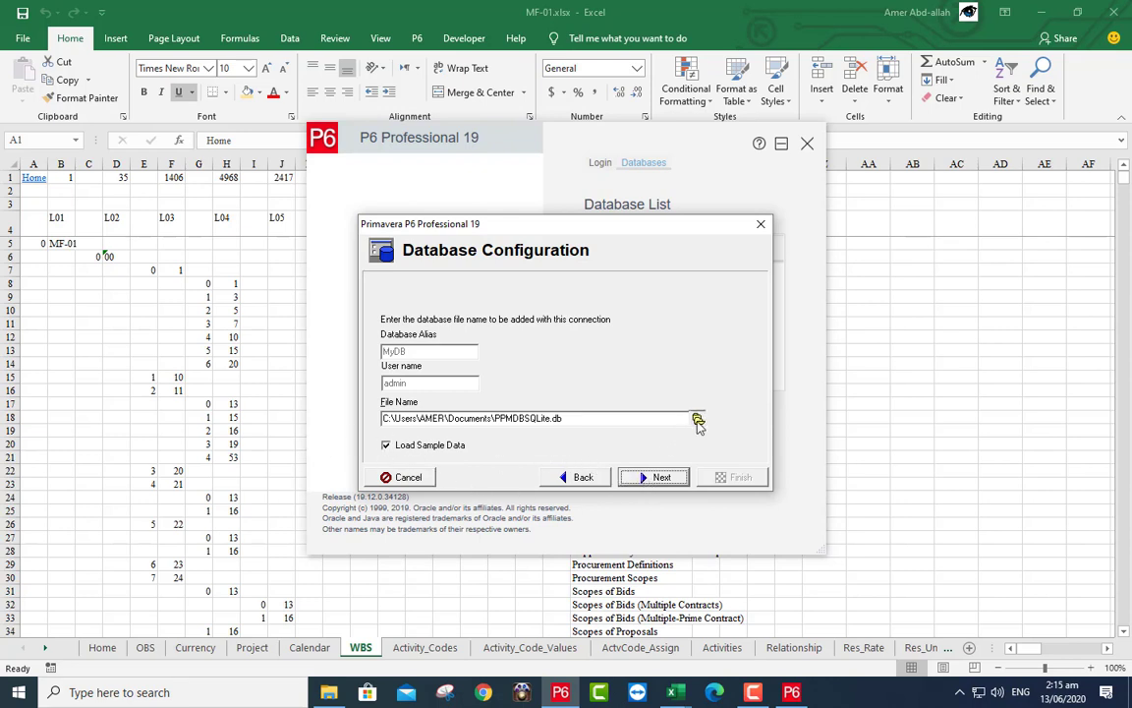
- Save the database file in D:\02_P6 as PPMDBSQLite.db and finish the configuration
{"action": "left_click", "coordinate": [696, 419]}
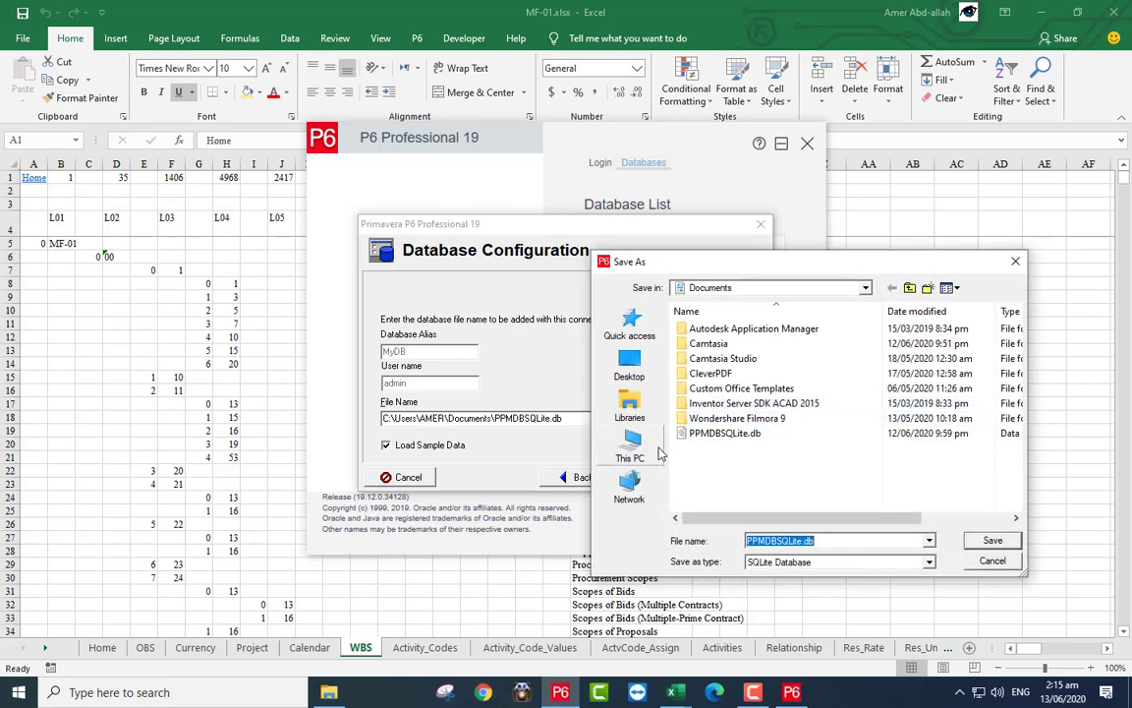
{"action": "left_click", "coordinate": [639, 447]}
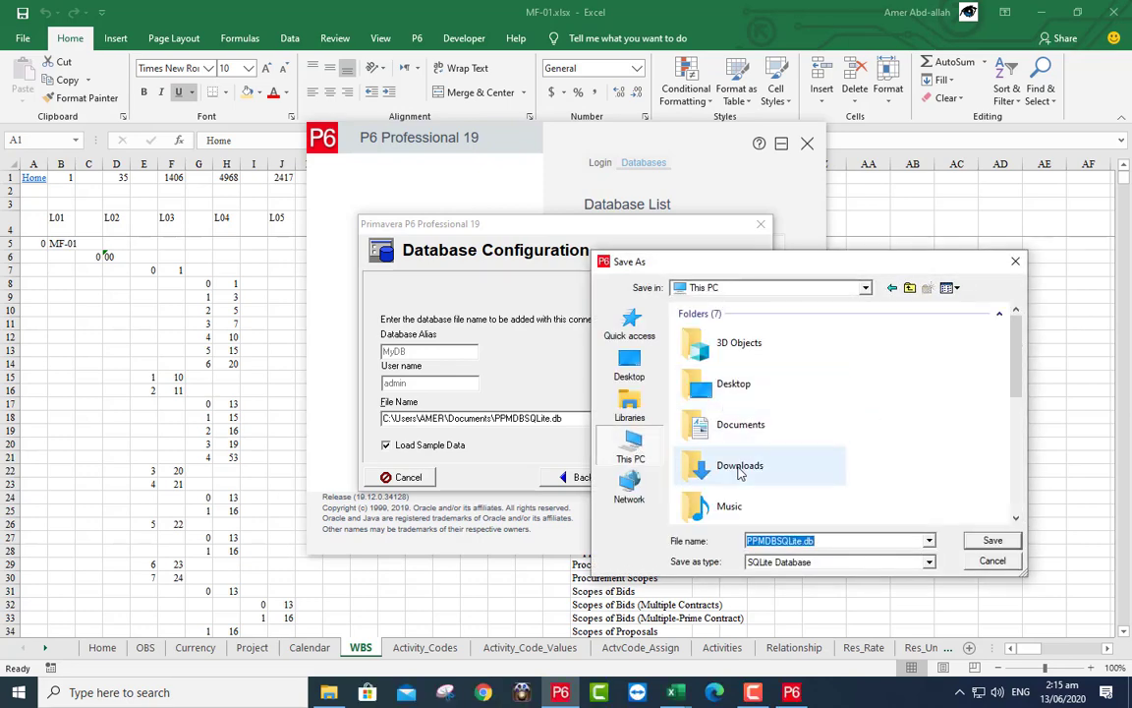
{"action": "scroll", "coordinate": [737, 469], "scroll_direction": "down", "scroll_amount": 5}
{"action": "double_click", "coordinate": [721, 365]}
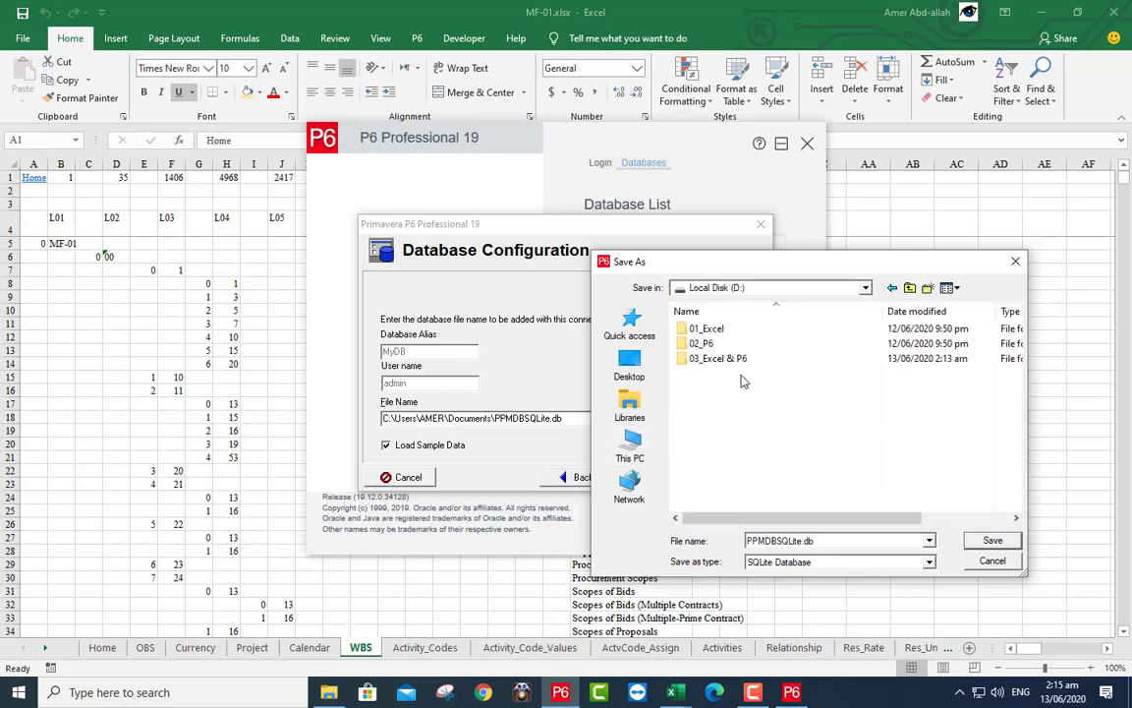
{"action": "double_click", "coordinate": [703, 343]}
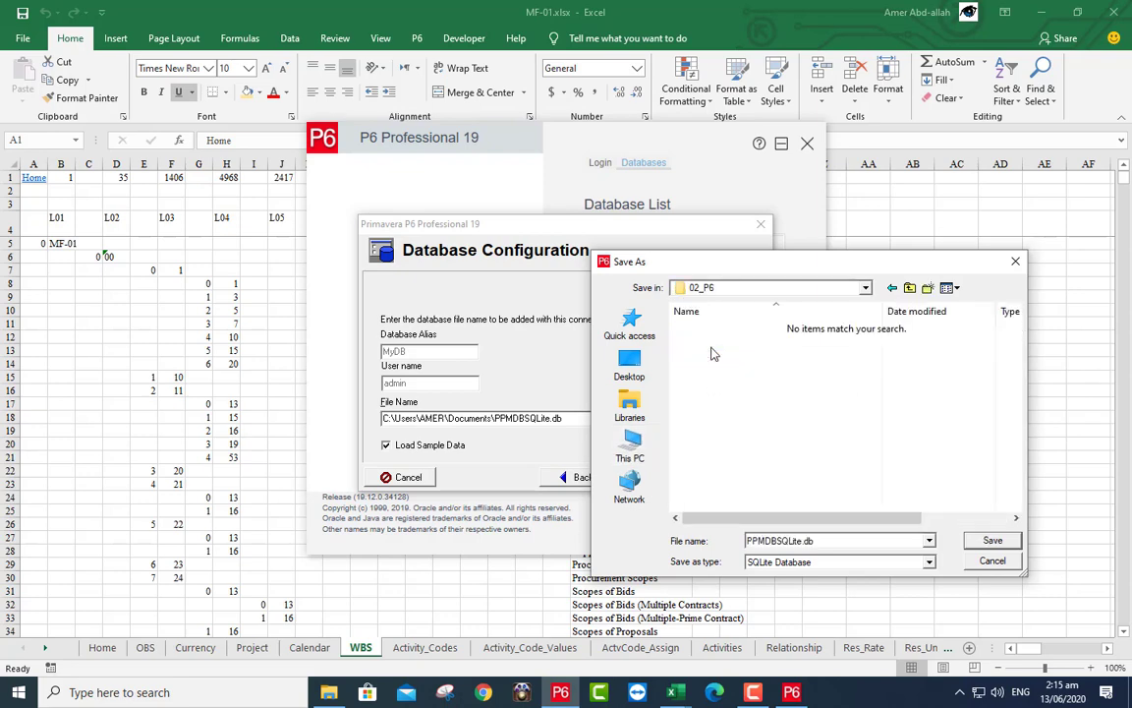
{"action": "left_click", "coordinate": [990, 541]}
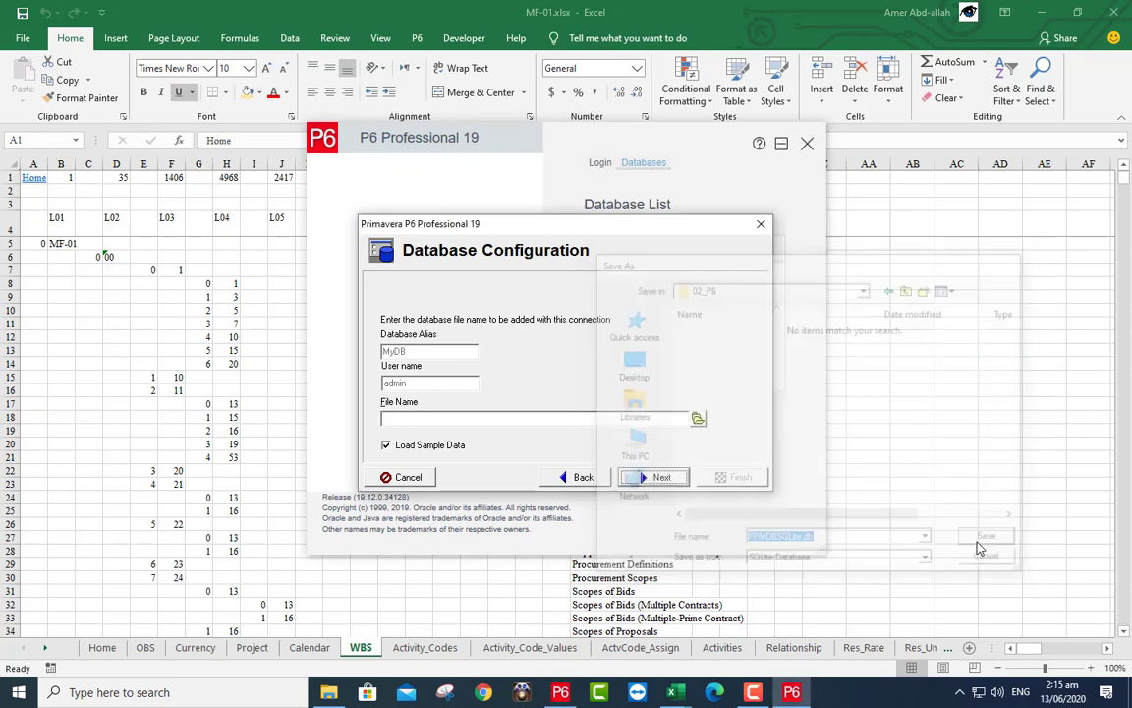
{"action": "left_click", "coordinate": [655, 480]}
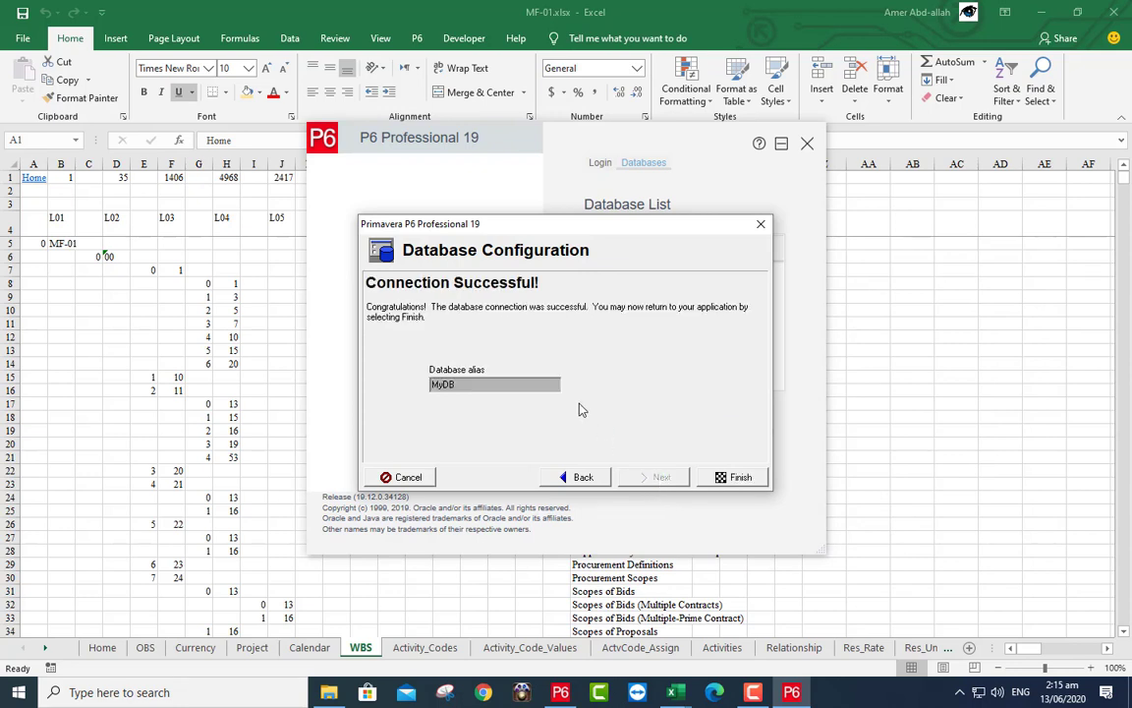
{"action": "left_click", "coordinate": [732, 477]}
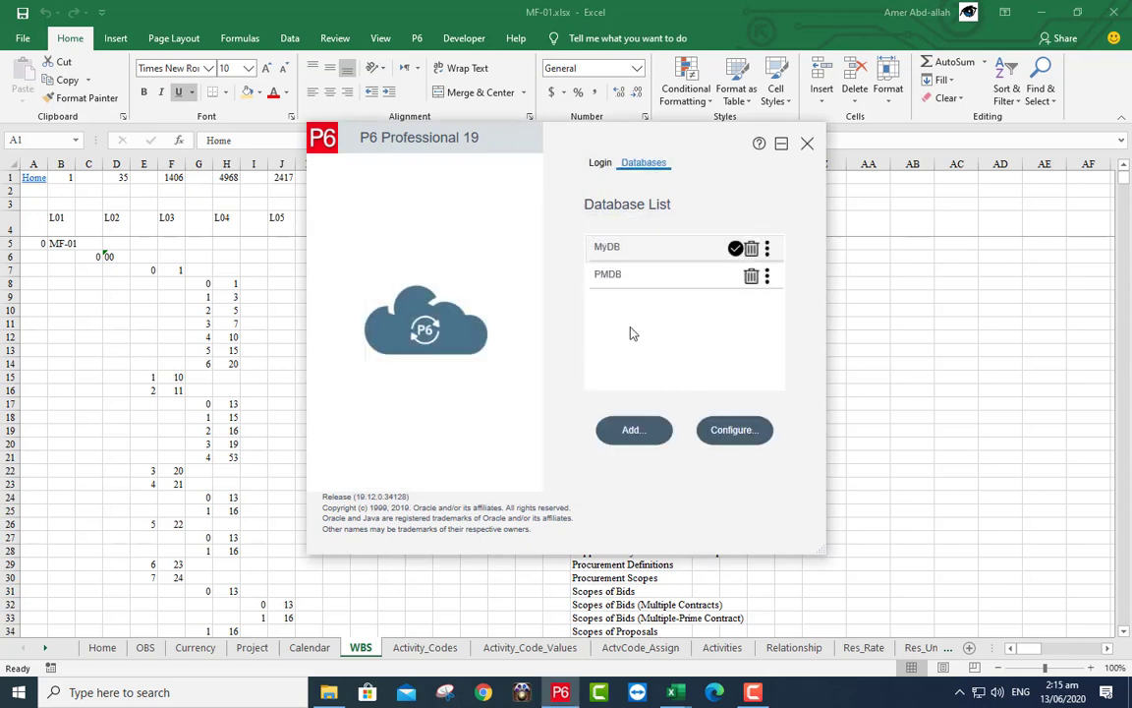
- Log in to the MyDB database with the login name and account password
{"action": "left_click", "coordinate": [600, 163]}
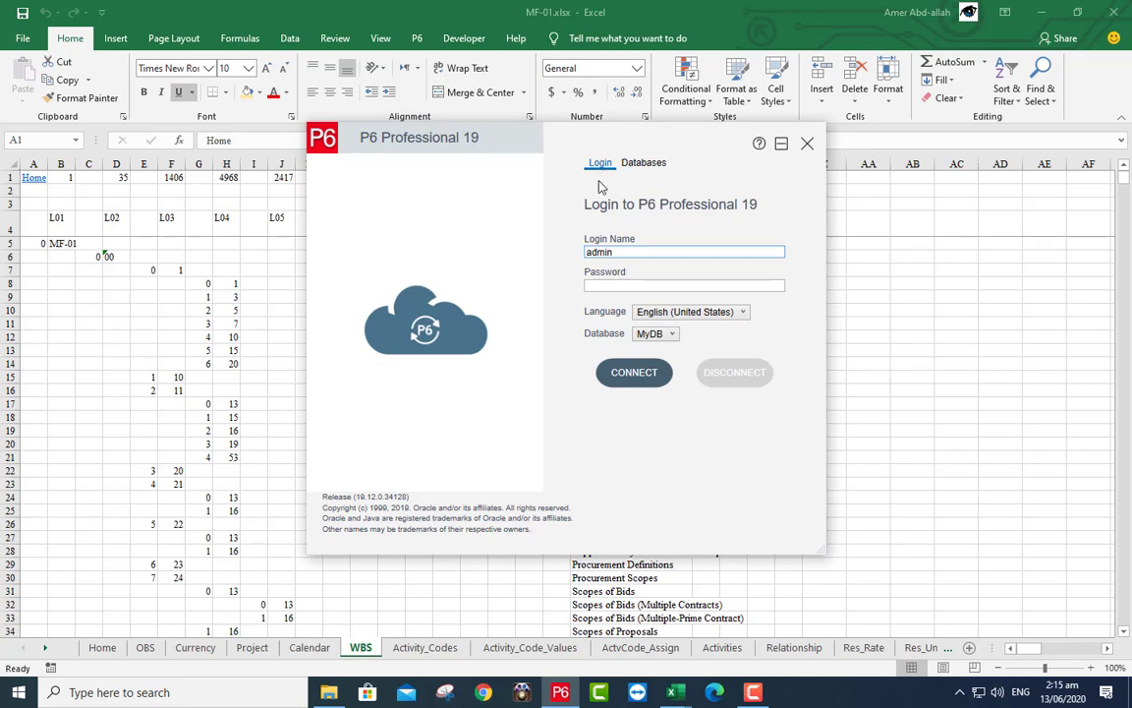
{"action": "left_click_drag", "start_coordinate": [614, 253], "coordinate": [581, 257]}
{"action": "left_click", "coordinate": [611, 289]}
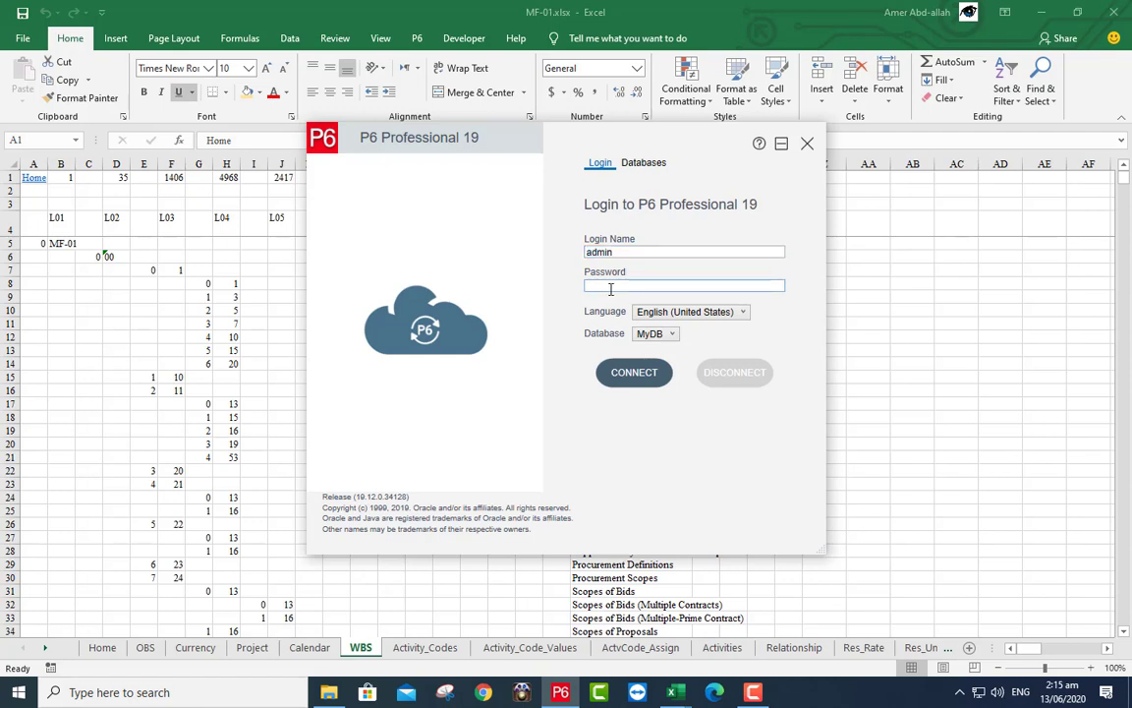
{"action": "left_click", "coordinate": [632, 372]}
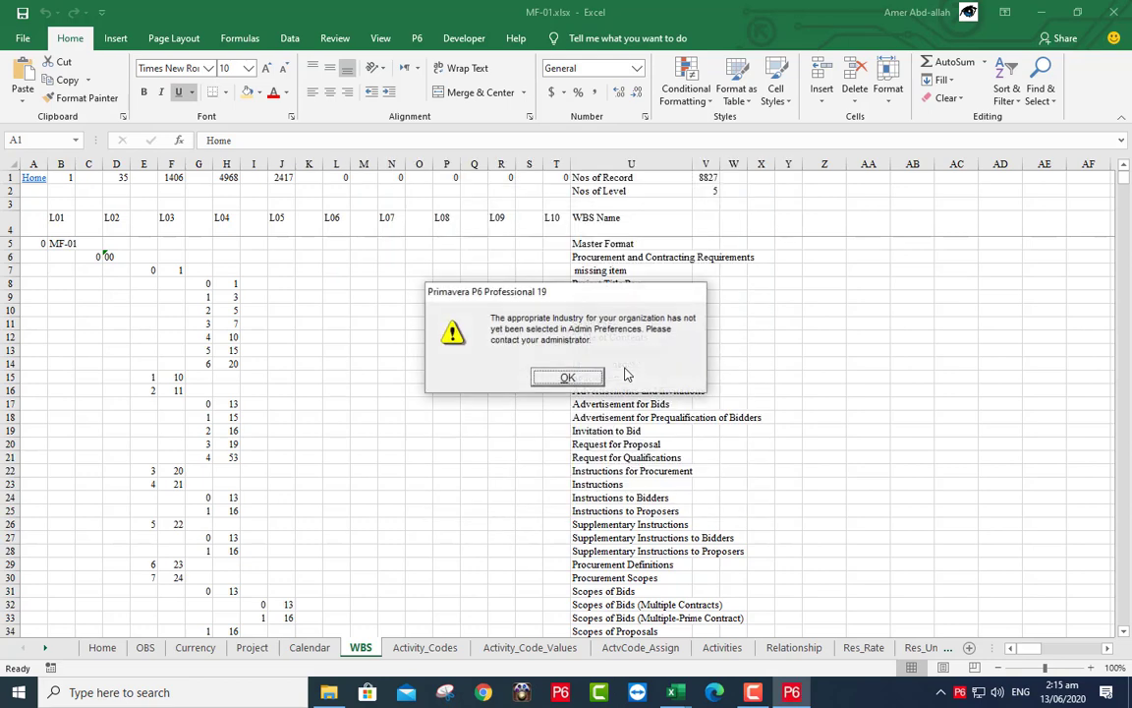
- Dismiss the missing-industry warning and set the Admin Preferences industry to Engineering and Construction
{"action": "left_click", "coordinate": [582, 379]}
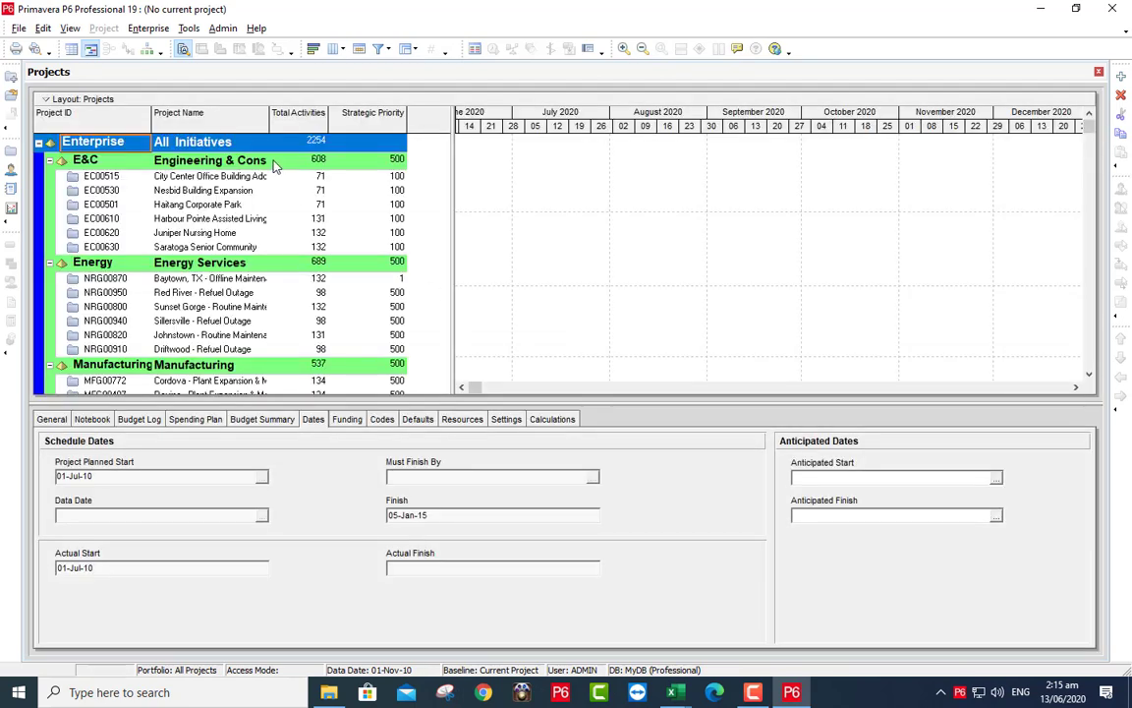
{"action": "left_click", "coordinate": [225, 30]}
{"action": "left_click", "coordinate": [220, 46]}
{"action": "left_click", "coordinate": [352, 322]}
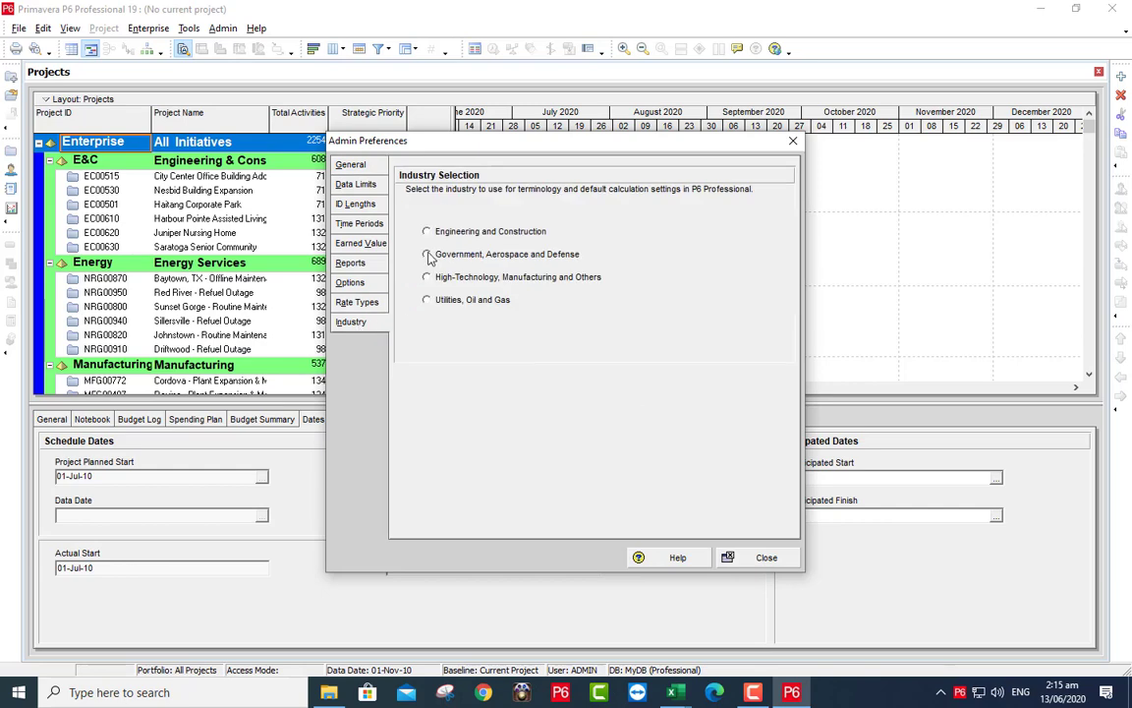
{"action": "left_click", "coordinate": [443, 231]}
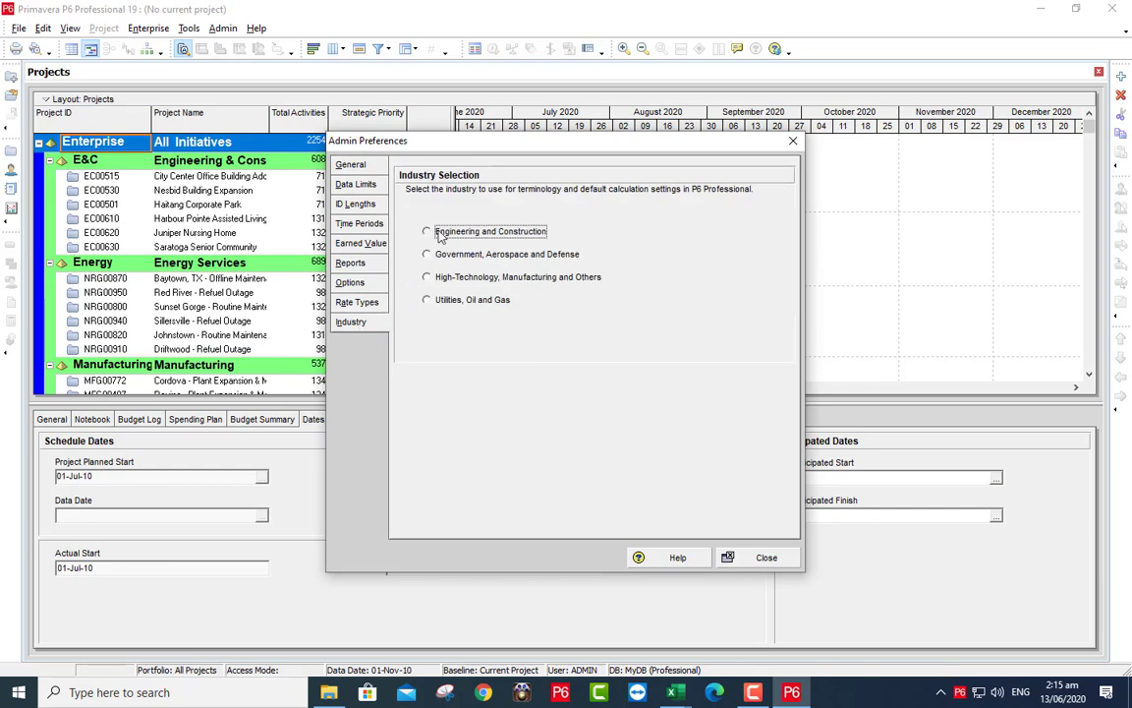
{"action": "left_click", "coordinate": [760, 556]}
{"action": "left_click", "coordinate": [583, 383]}
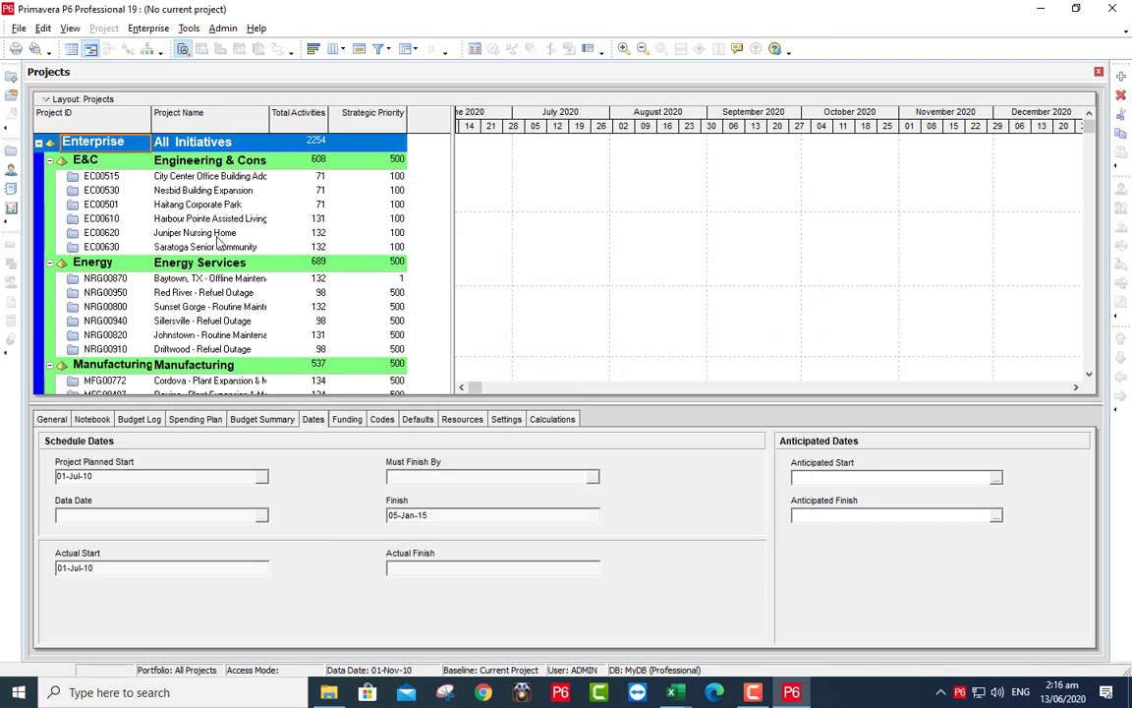
- Start an XER import and select MF-01.xer as the file to import
{"action": "left_click", "coordinate": [18, 28]}
{"action": "left_click", "coordinate": [18, 28]}
{"action": "left_click", "coordinate": [18, 31]}
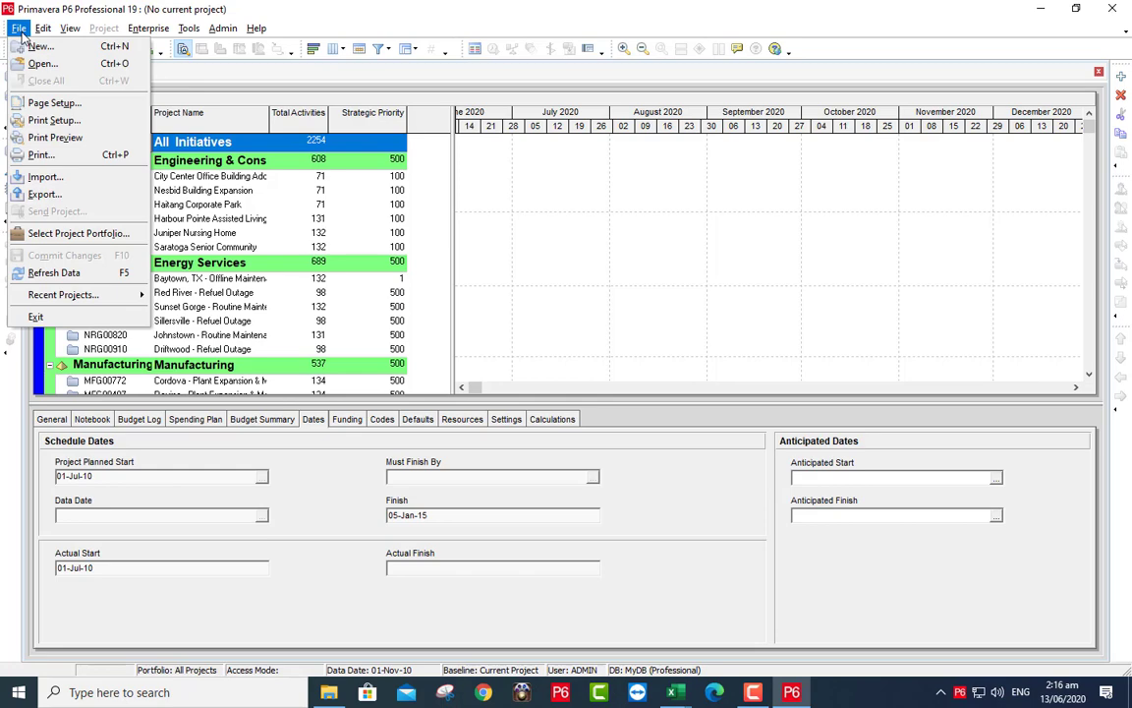
{"action": "left_click", "coordinate": [61, 176]}
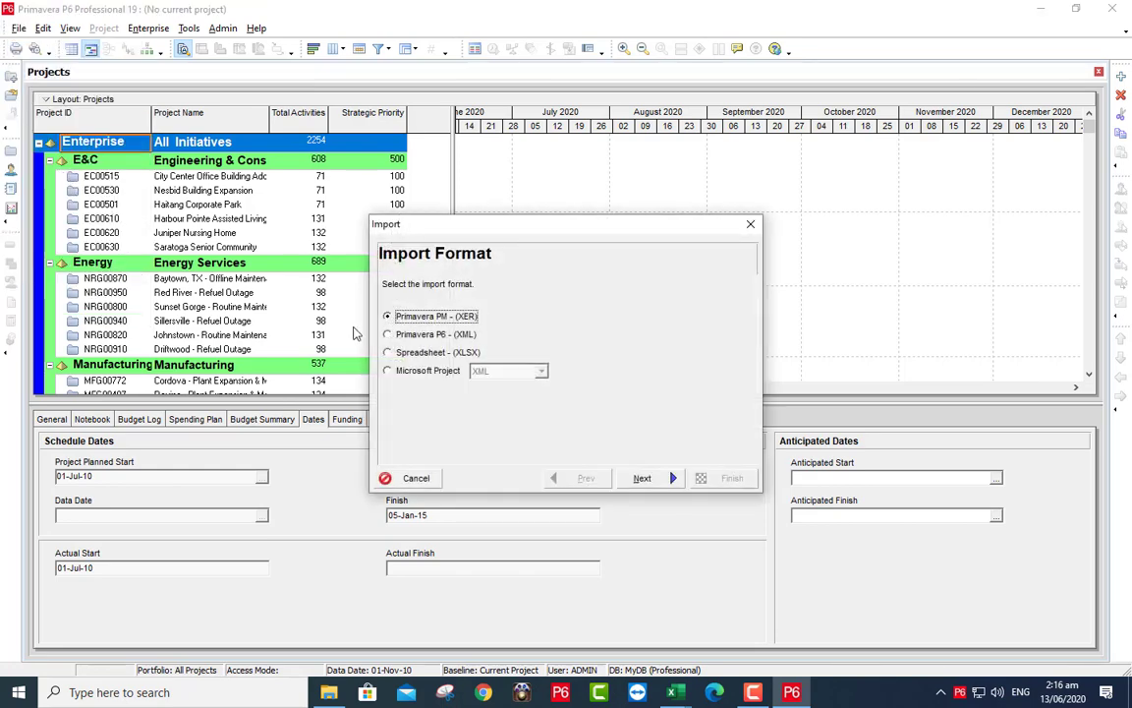
{"action": "left_click", "coordinate": [644, 479]}
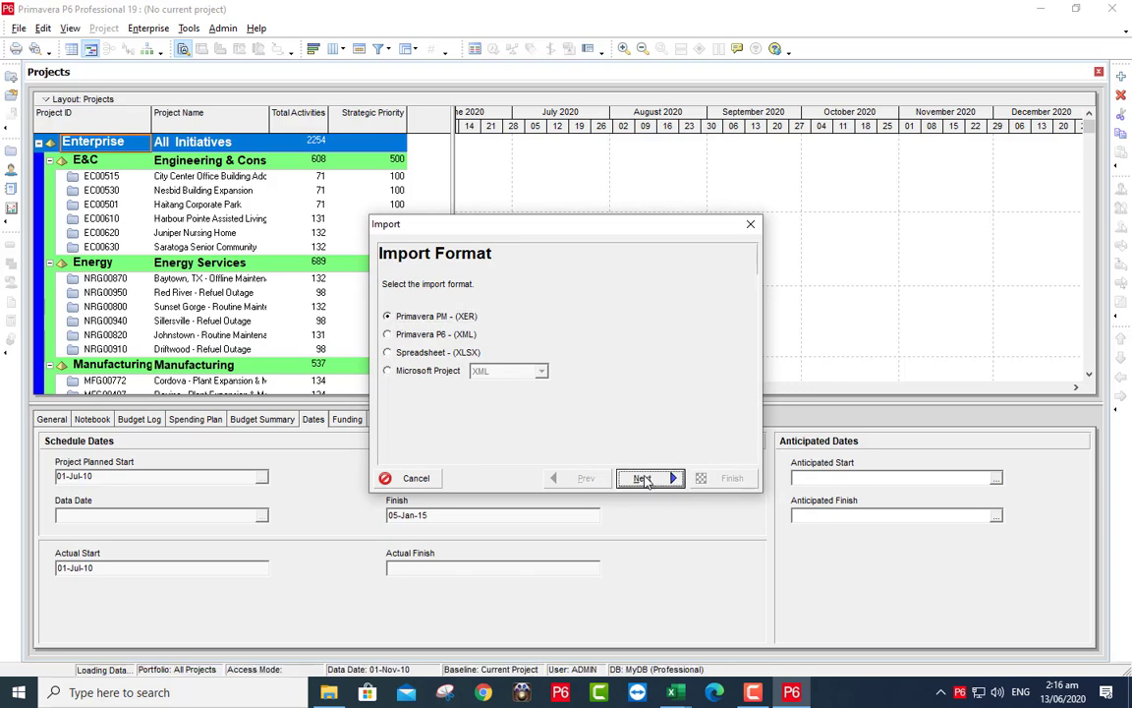
{"action": "left_click", "coordinate": [645, 479]}
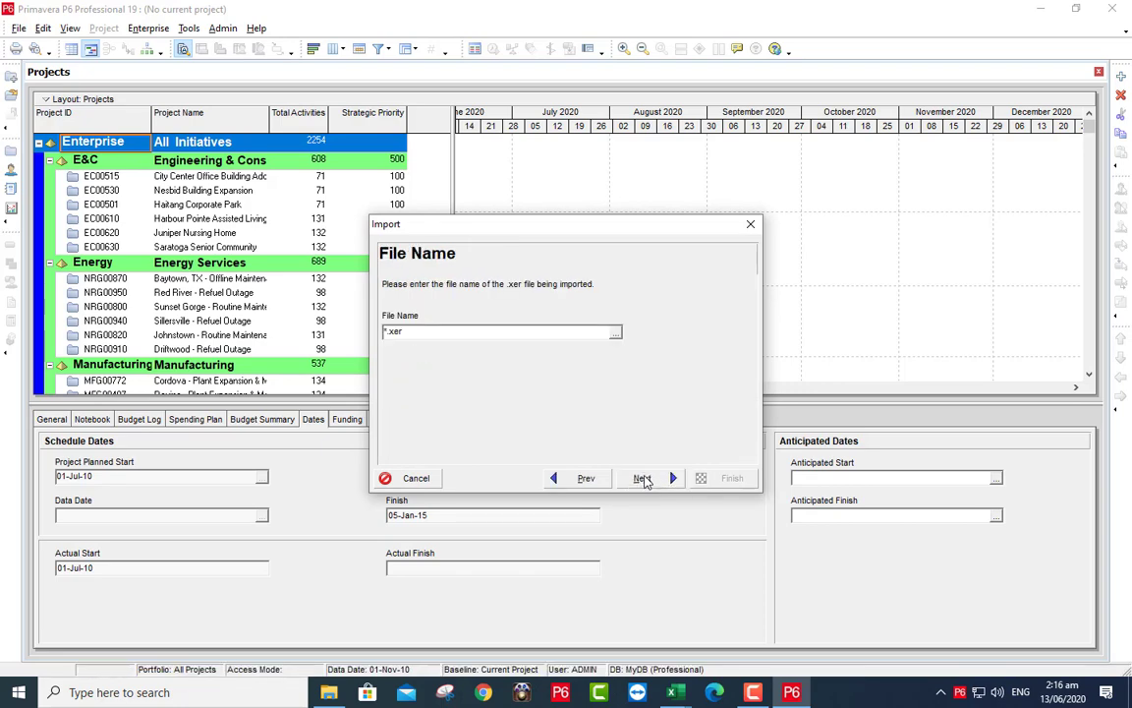
{"action": "left_click", "coordinate": [615, 334]}
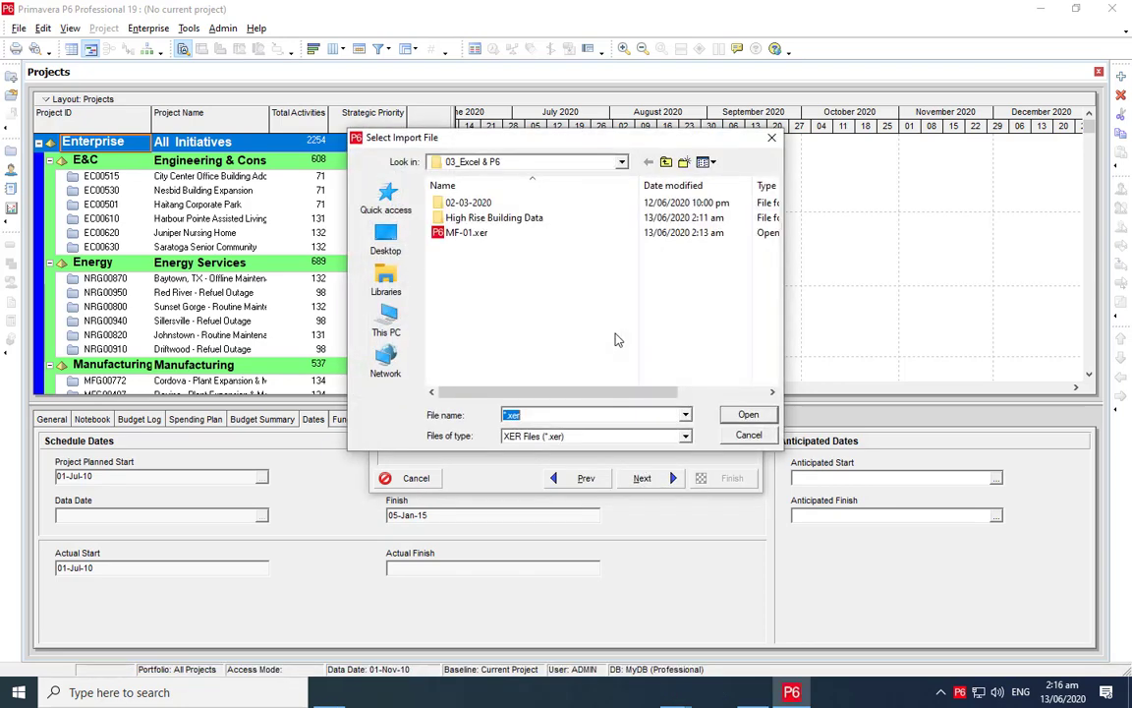
{"action": "left_click", "coordinate": [468, 232]}
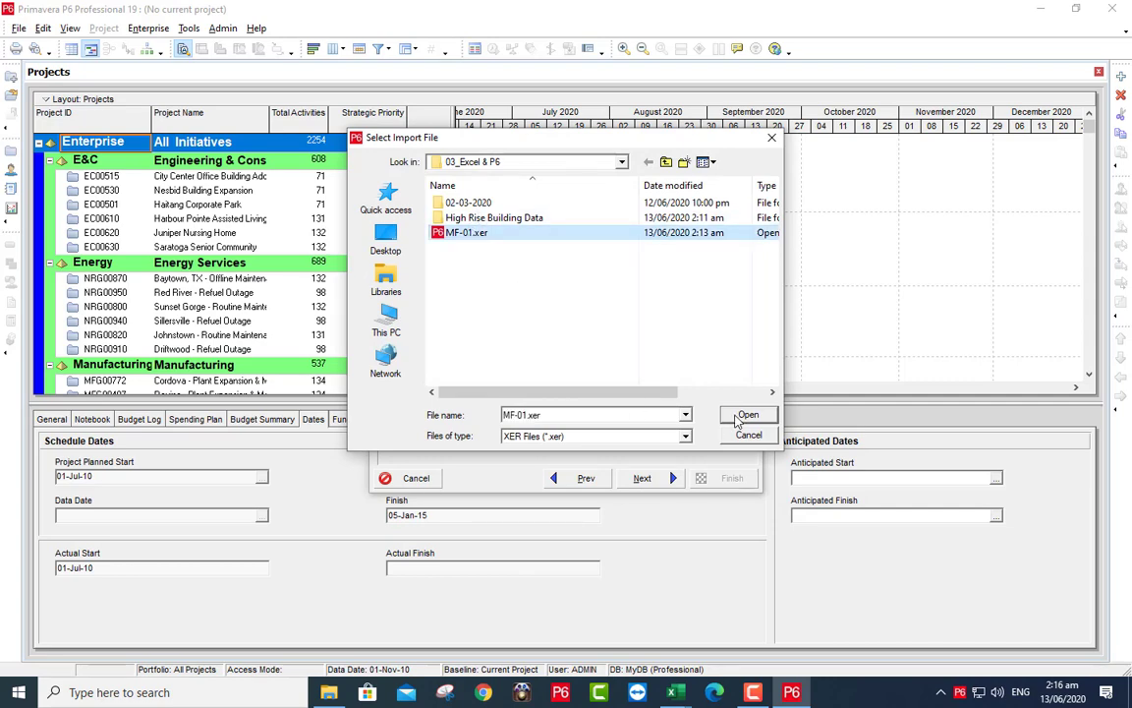
{"action": "left_click", "coordinate": [739, 418]}
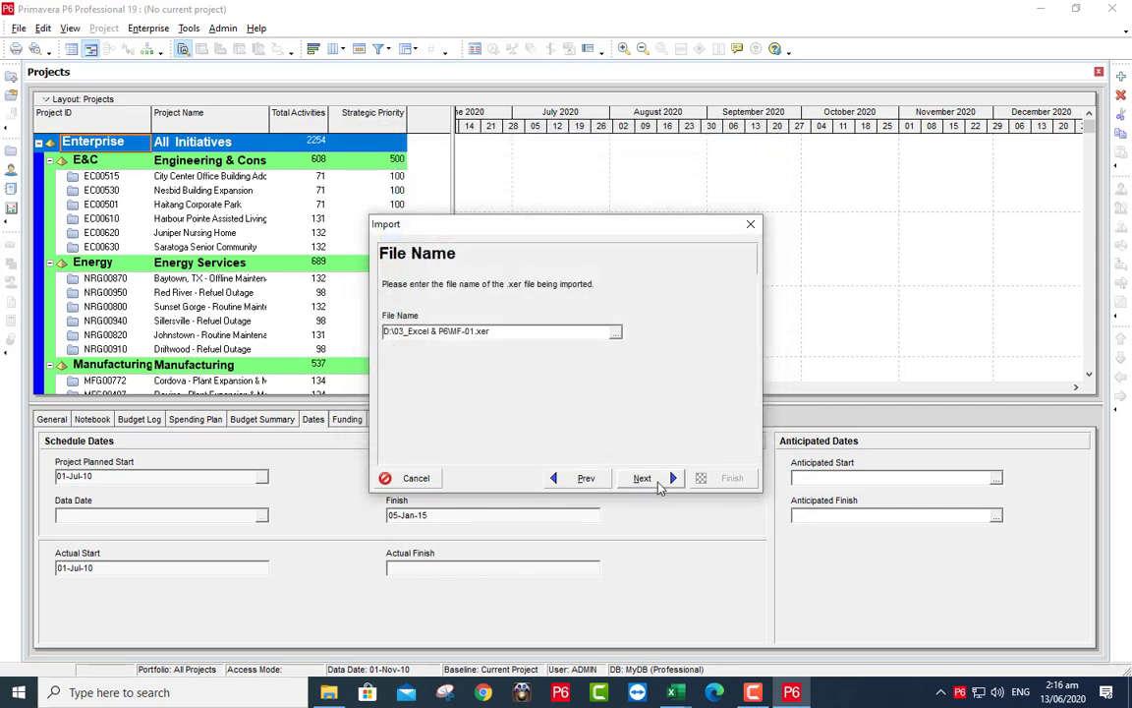
- Accept import as a new project with default update options, then cancel over the missing EGY currency
{"action": "left_click", "coordinate": [642, 479]}
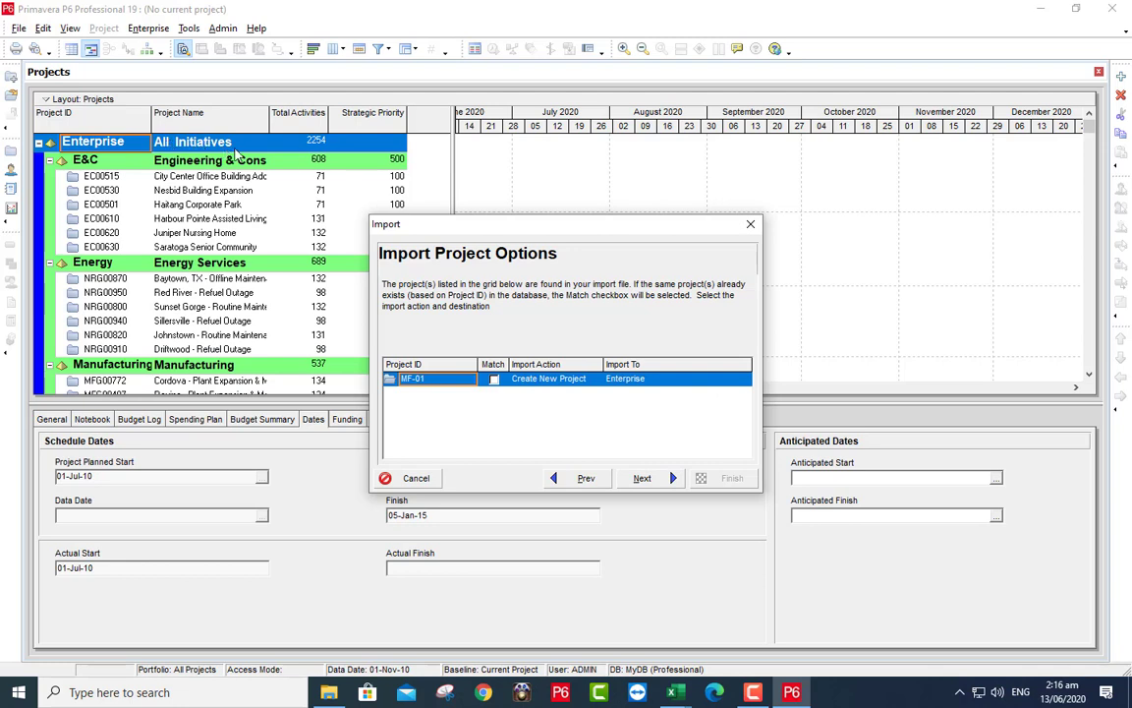
{"action": "left_click", "coordinate": [644, 478]}
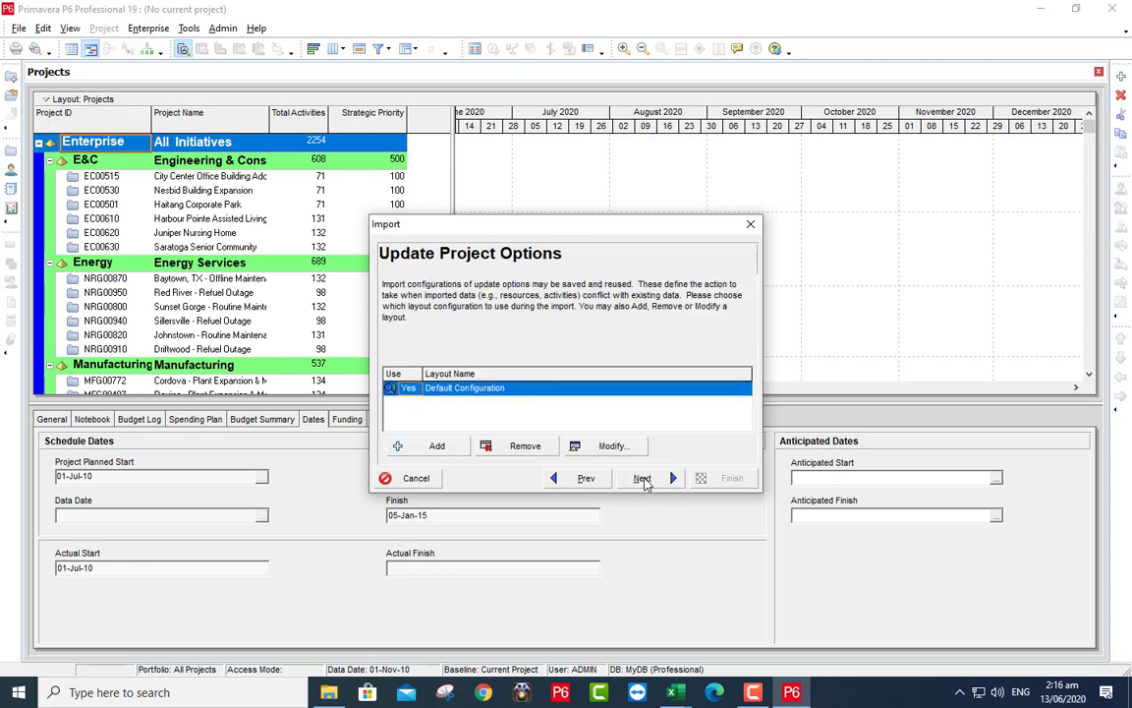
{"action": "left_click", "coordinate": [643, 478]}
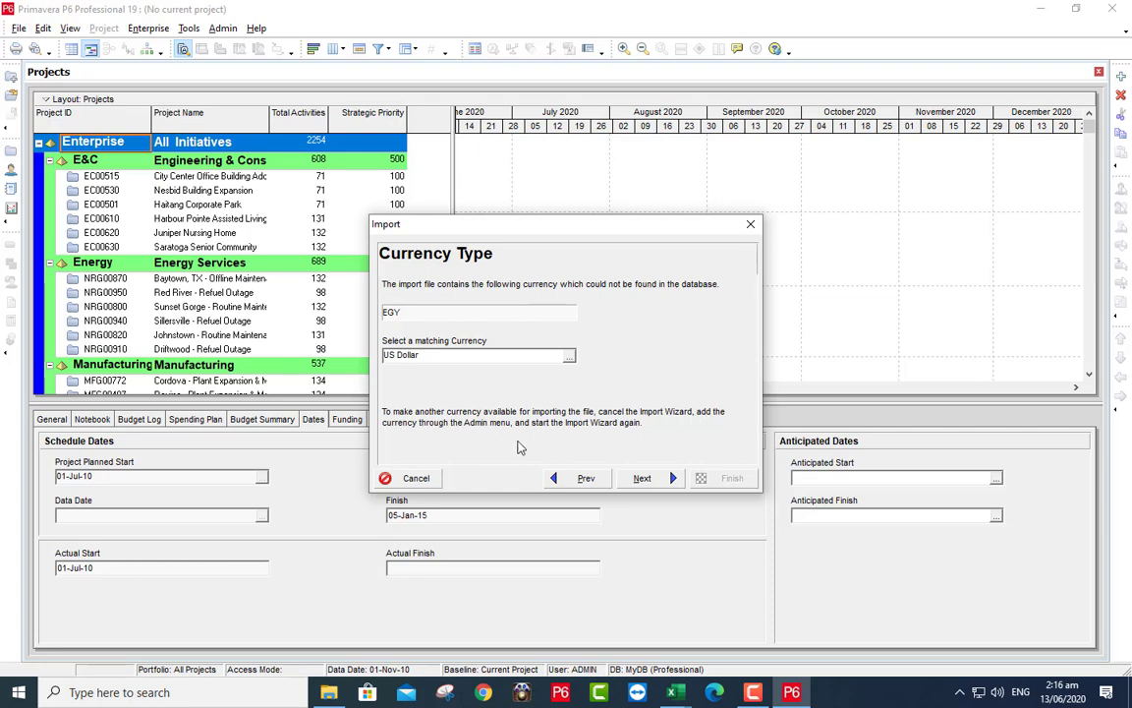
{"action": "left_click", "coordinate": [413, 477]}
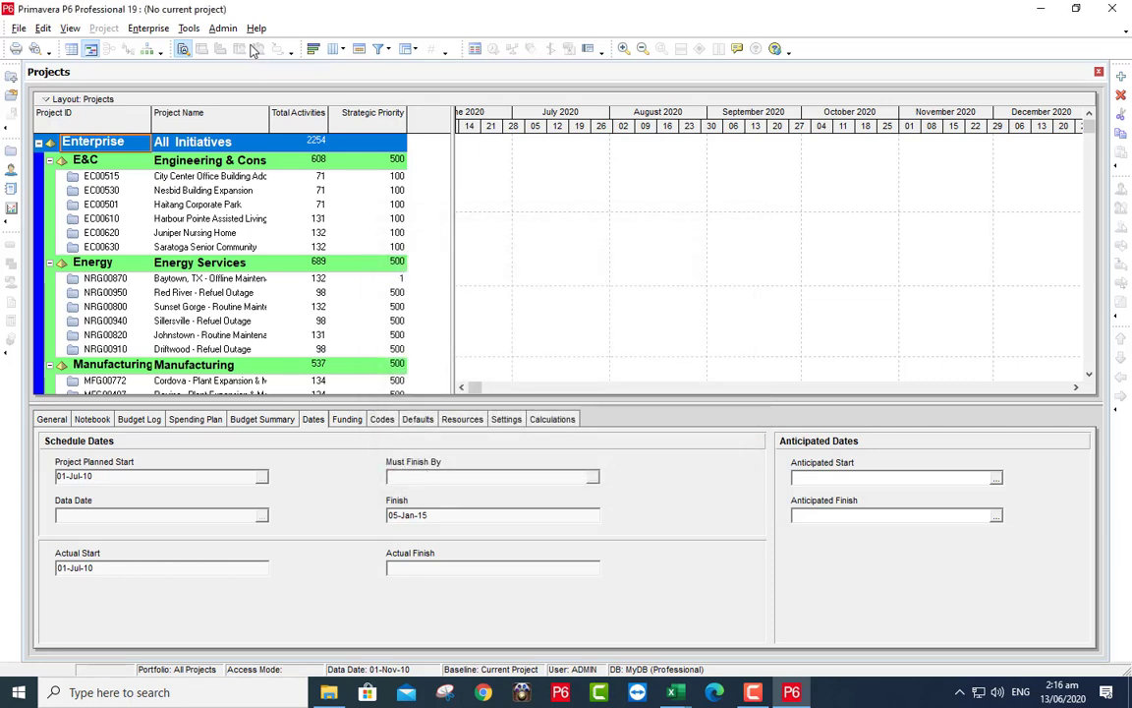
- Add a new currency with ID EGY named Egyption Pound
{"action": "left_click", "coordinate": [223, 28]}
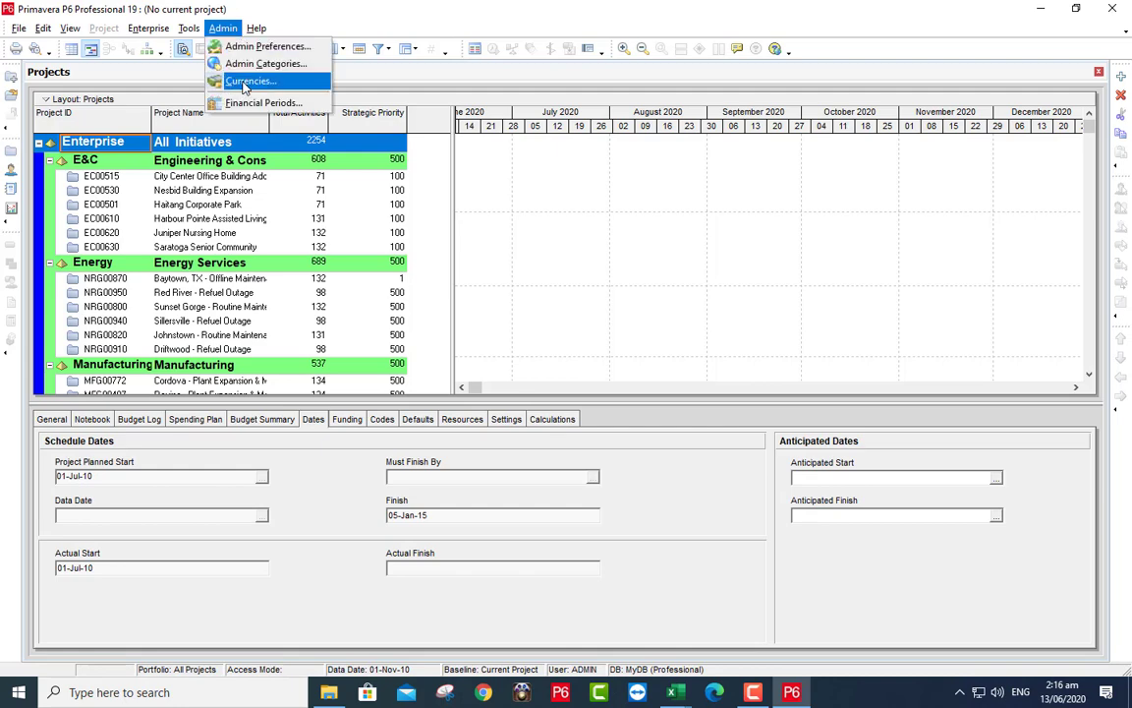
{"action": "left_click", "coordinate": [240, 81]}
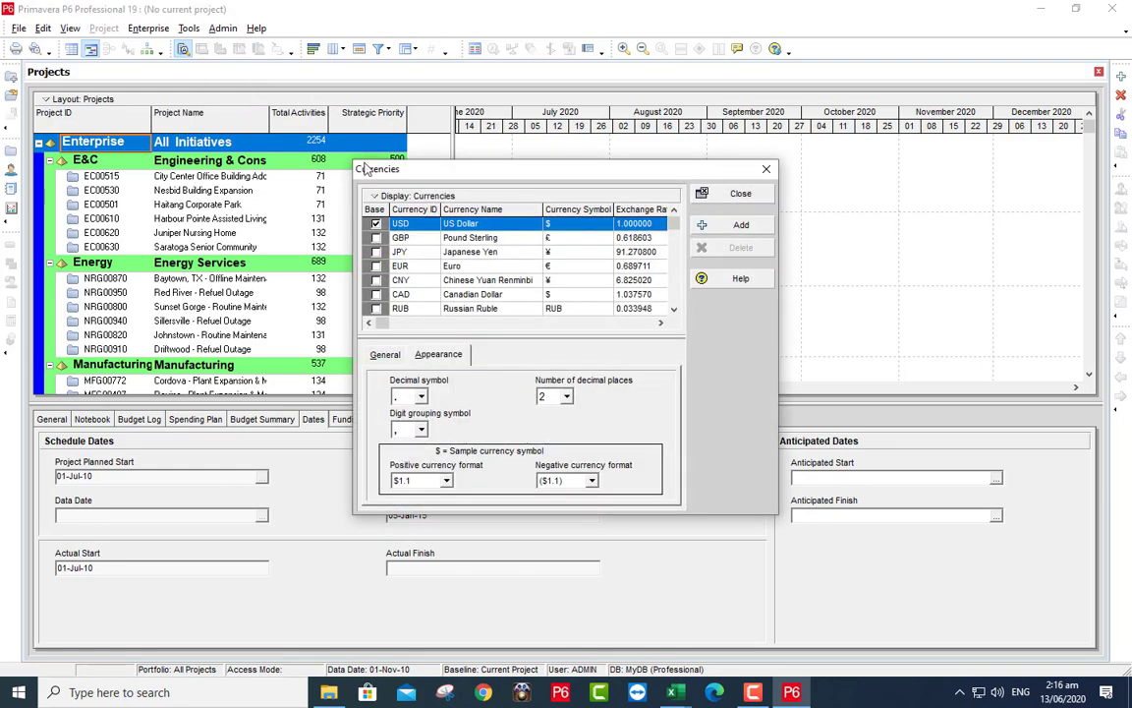
{"action": "left_click", "coordinate": [737, 225]}
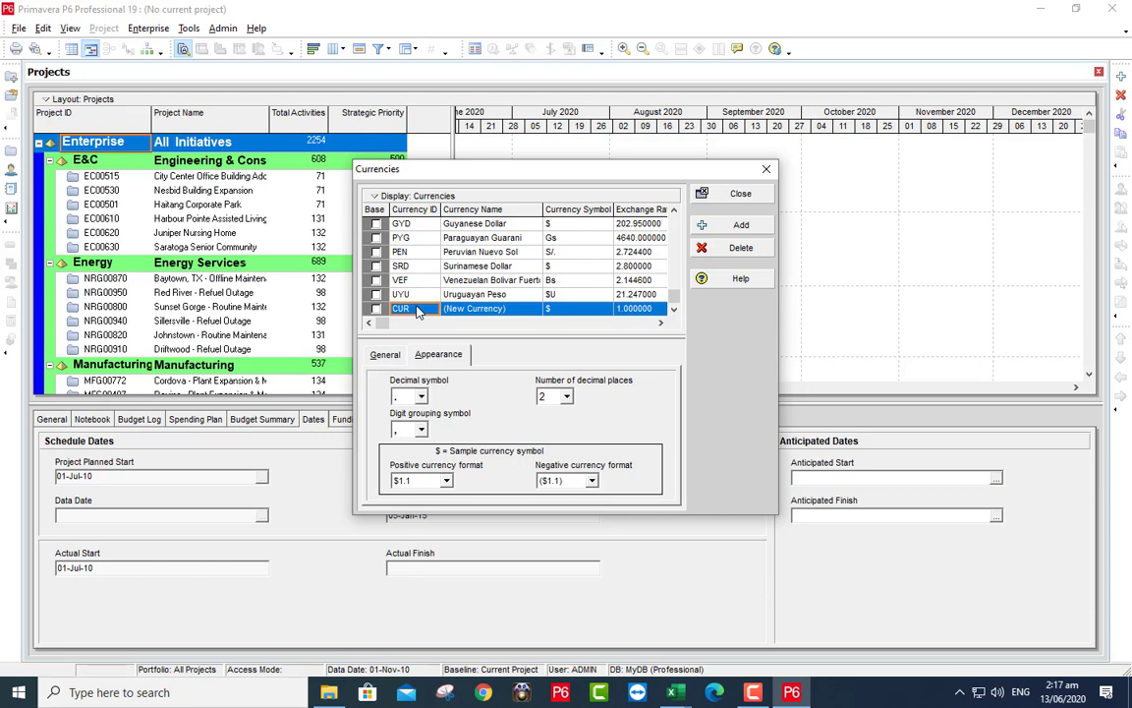
{"action": "type", "text": "EG"}
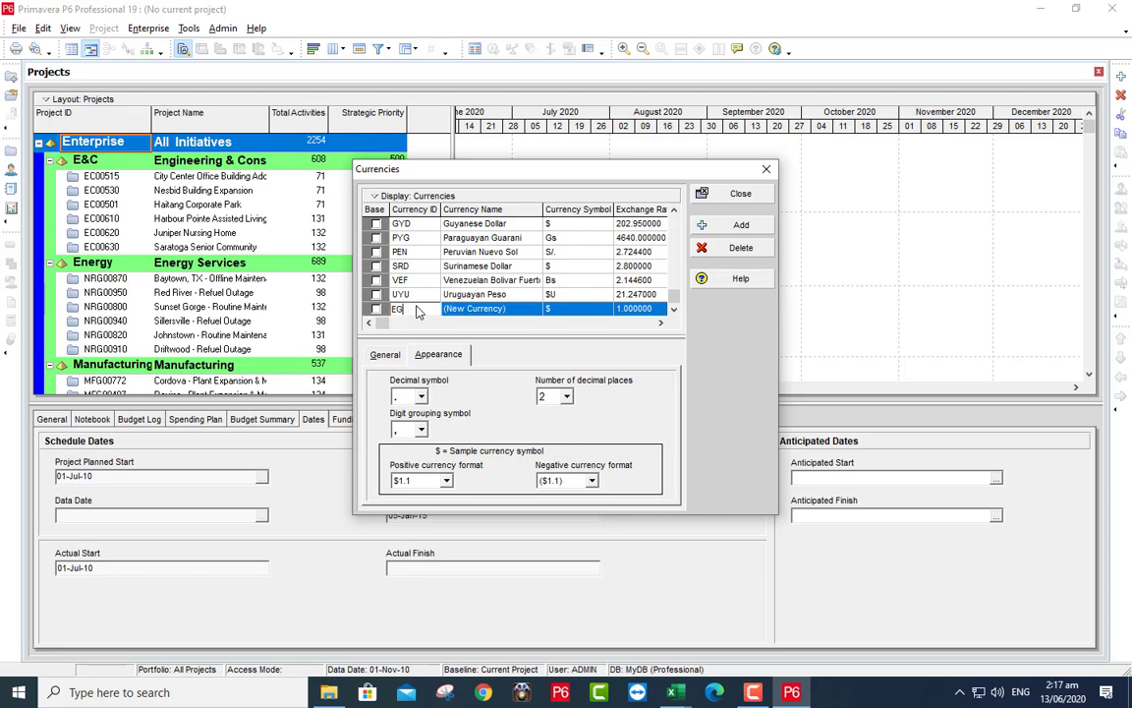
{"action": "type", "text": "Y"}
{"action": "left_click", "coordinate": [522, 308]}
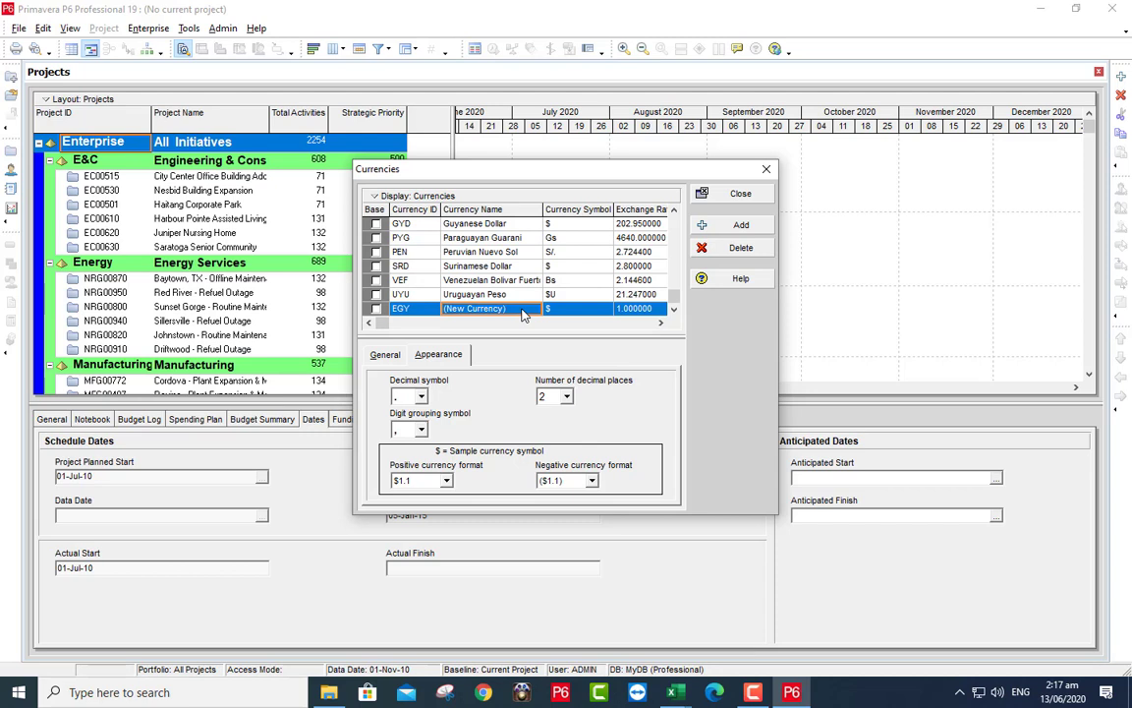
{"action": "type", "text": "EG"}
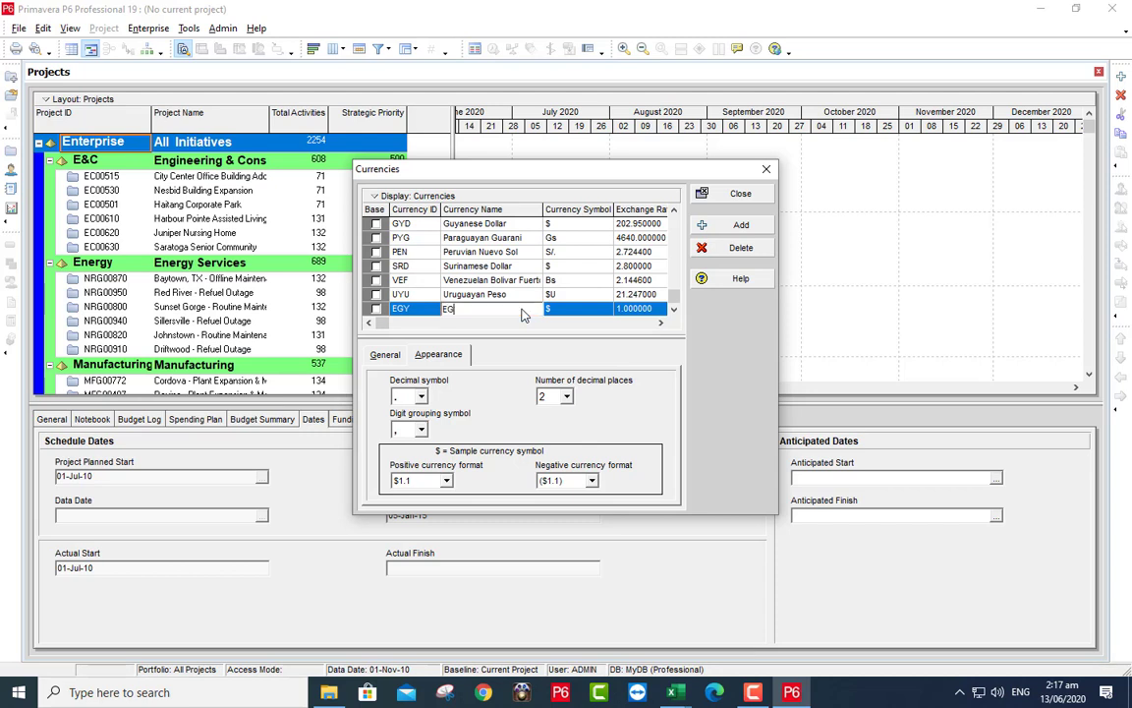
{"action": "key", "text": "BackSpace"}
{"action": "type", "text": "gyption Pound"}
- Give the EGY currency symbol LE and exchange rate 16, then close Currencies
{"action": "left_click", "coordinate": [568, 312]}
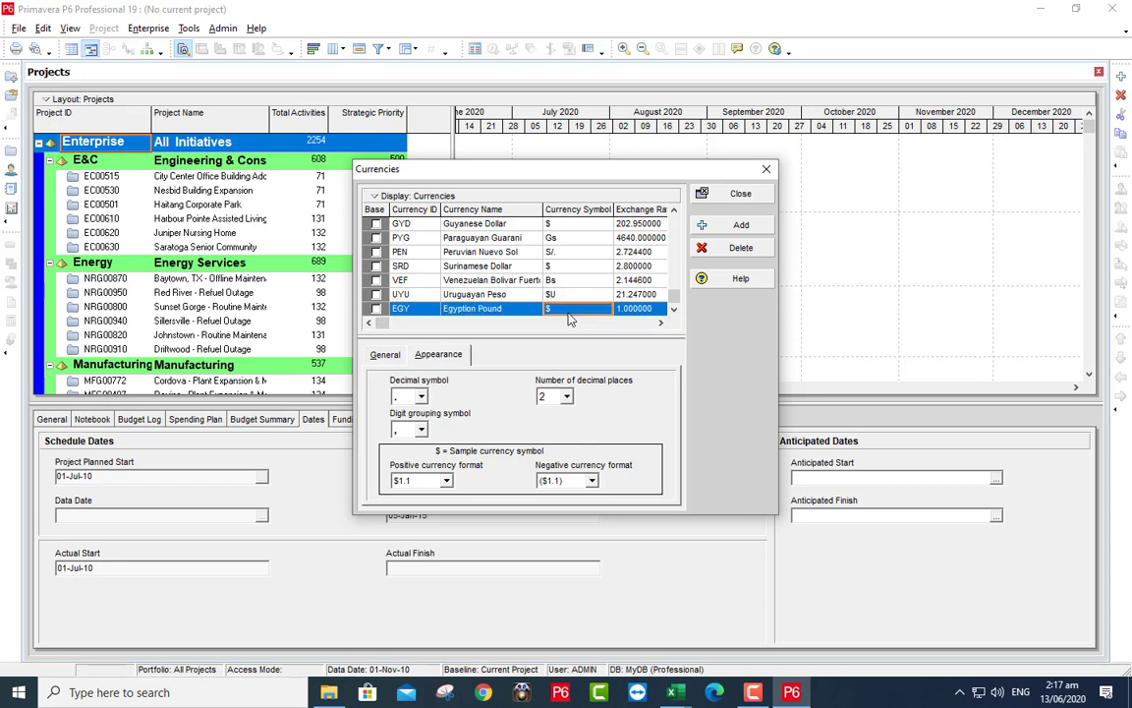
{"action": "type", "text": "LE"}
{"action": "left_click", "coordinate": [648, 311]}
{"action": "type", "text": "1"}
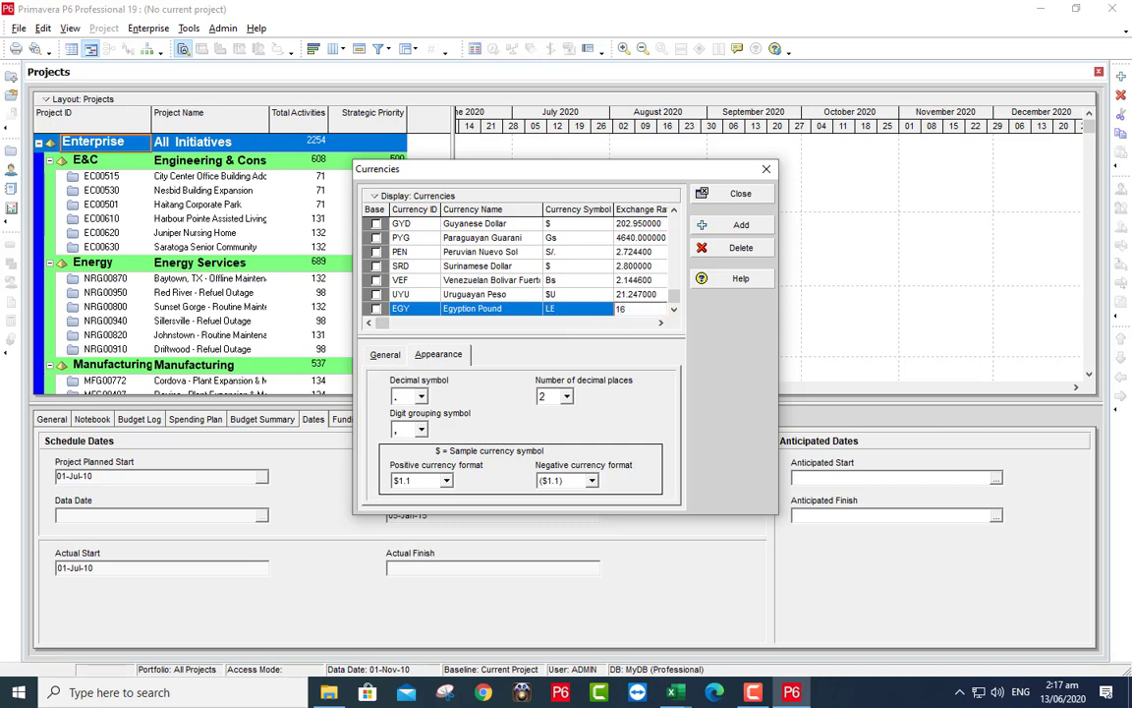
{"action": "type", "text": "6"}
{"action": "left_click", "coordinate": [595, 295]}
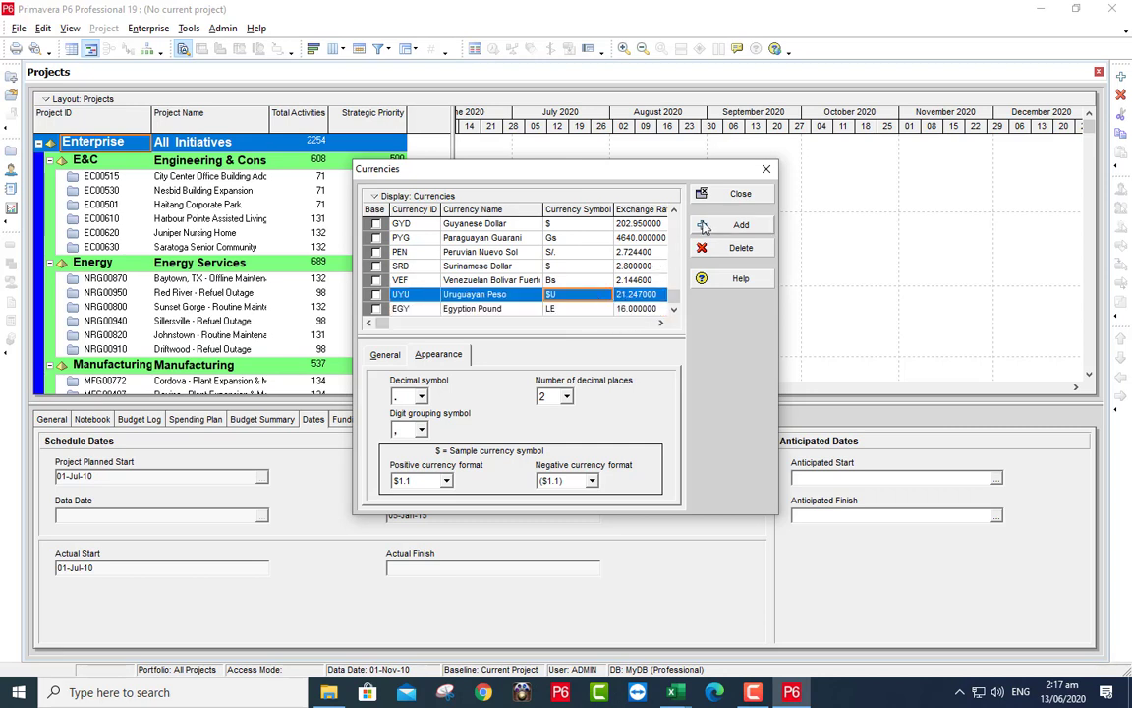
{"action": "left_click", "coordinate": [727, 195]}
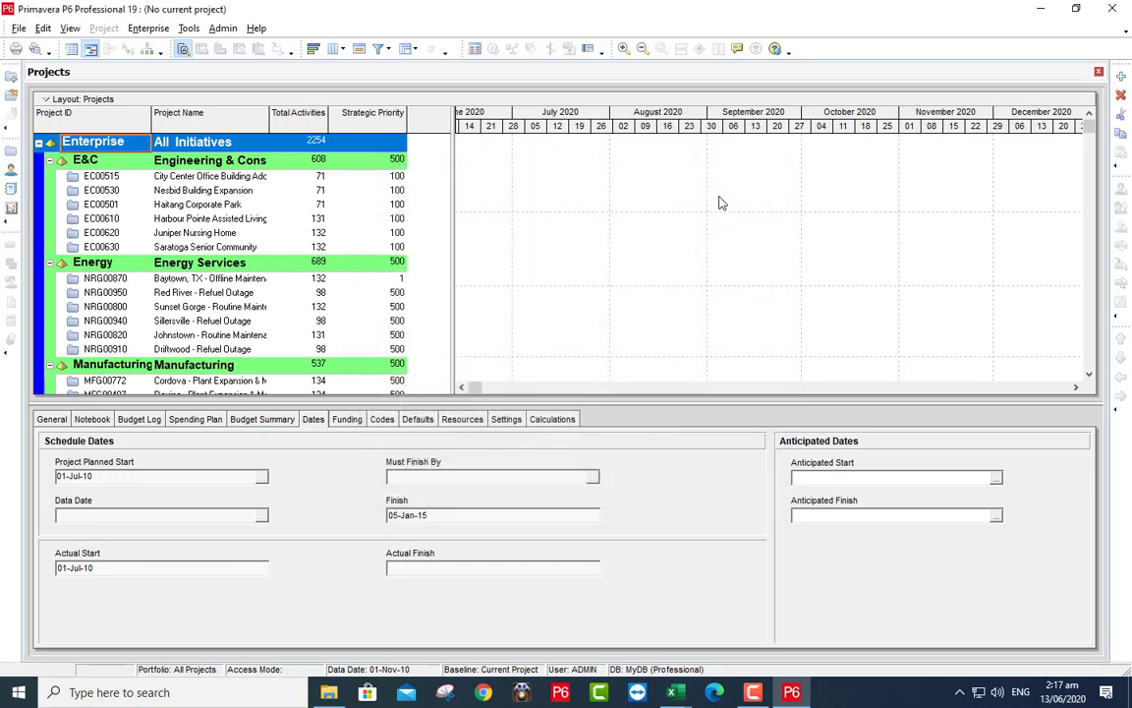
- Re-import MF-01.xer in XER format as a new project with default update options
{"action": "left_click", "coordinate": [18, 28]}
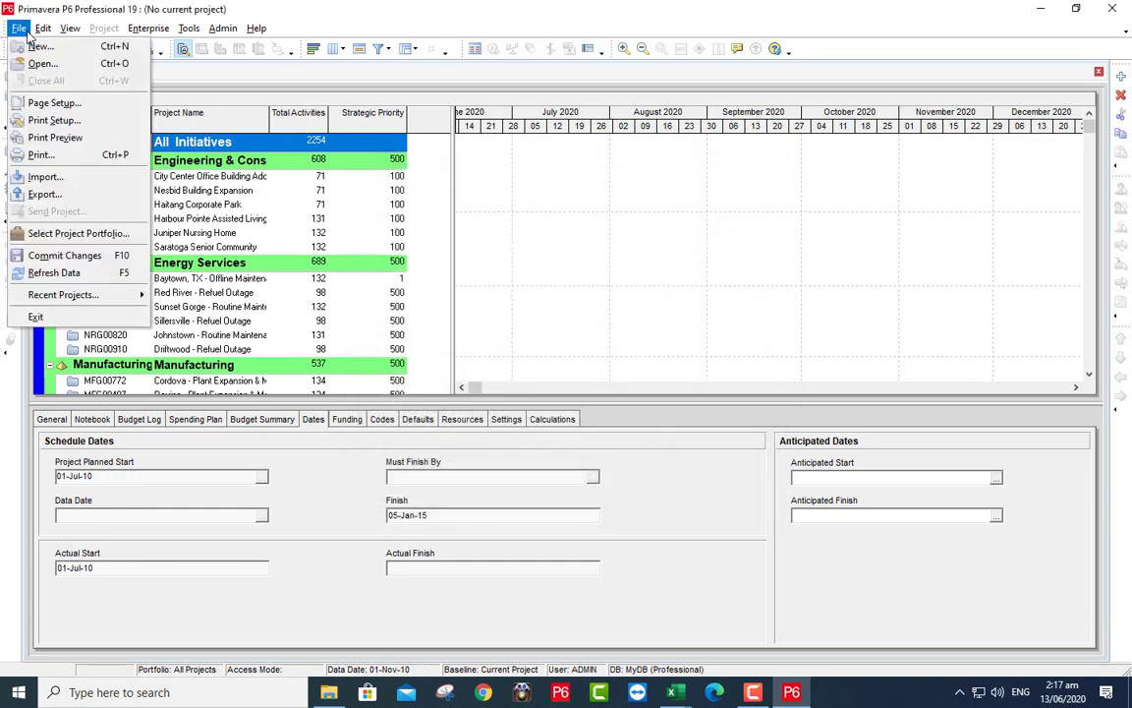
{"action": "left_click", "coordinate": [39, 176]}
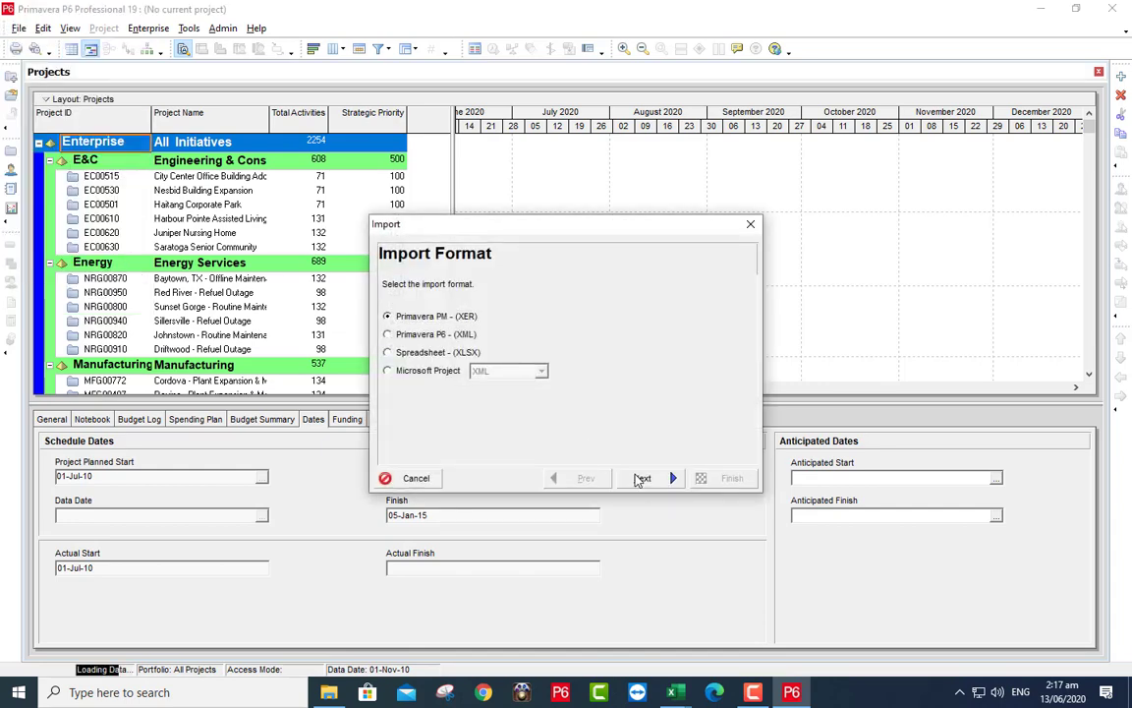
{"action": "left_click", "coordinate": [641, 478]}
{"action": "left_click", "coordinate": [641, 477]}
{"action": "left_click", "coordinate": [640, 479]}
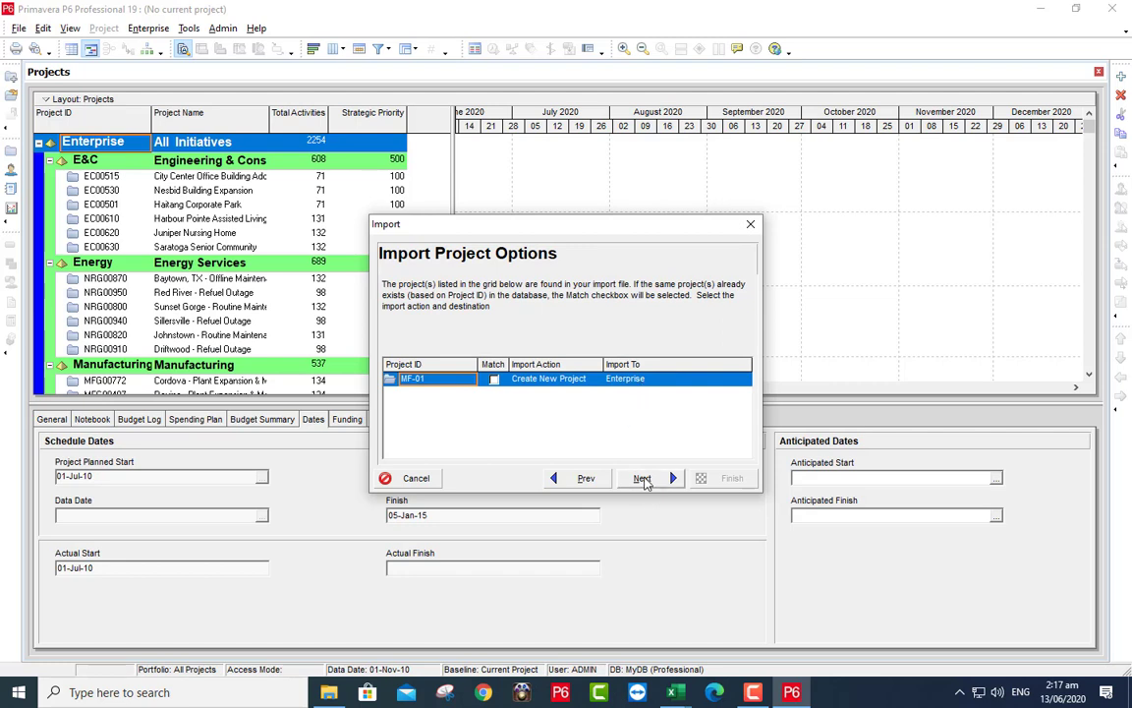
{"action": "left_click", "coordinate": [643, 480]}
{"action": "left_click", "coordinate": [644, 480]}
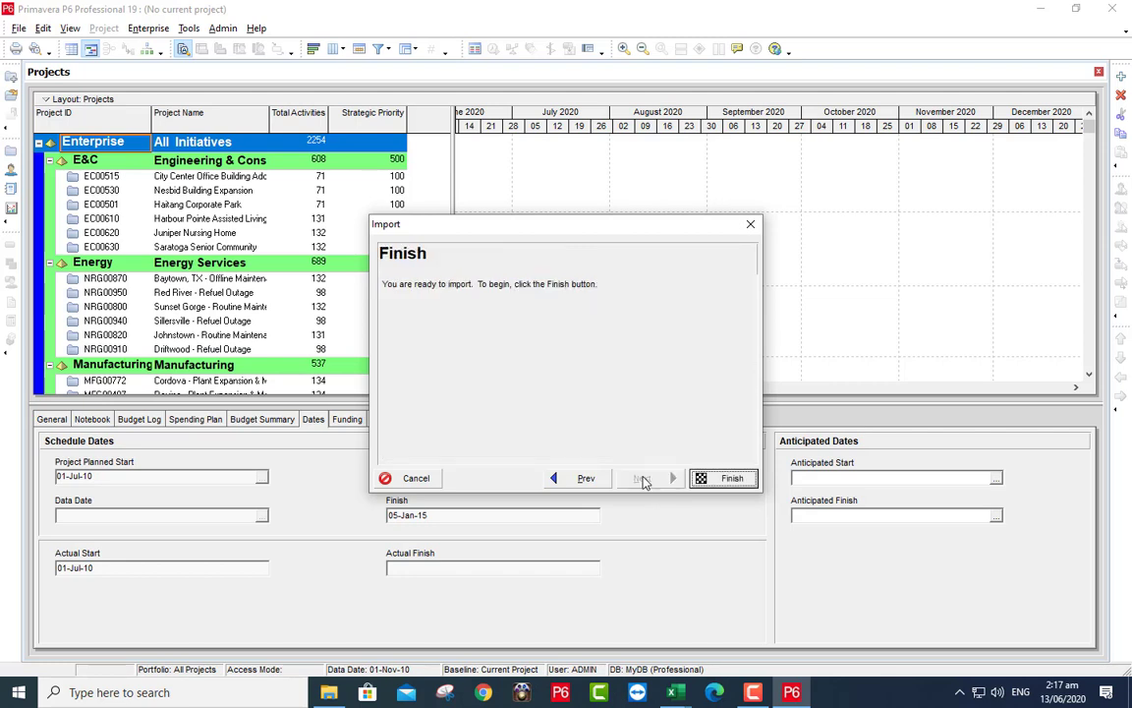
{"action": "left_click", "coordinate": [732, 478]}
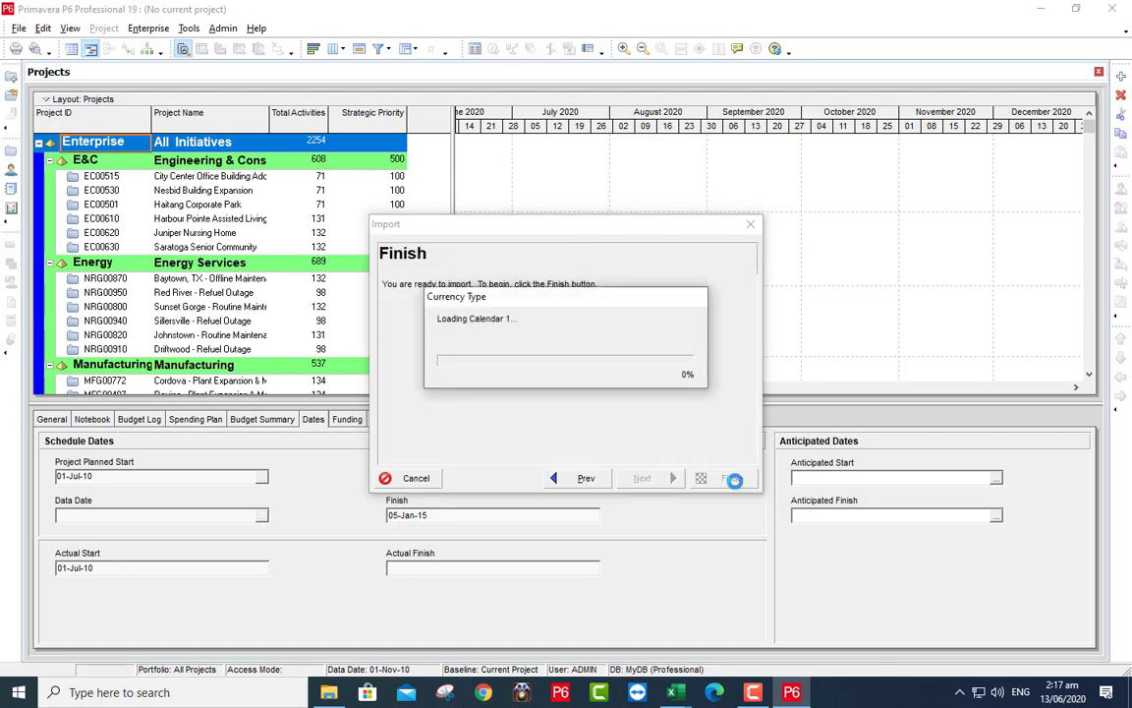
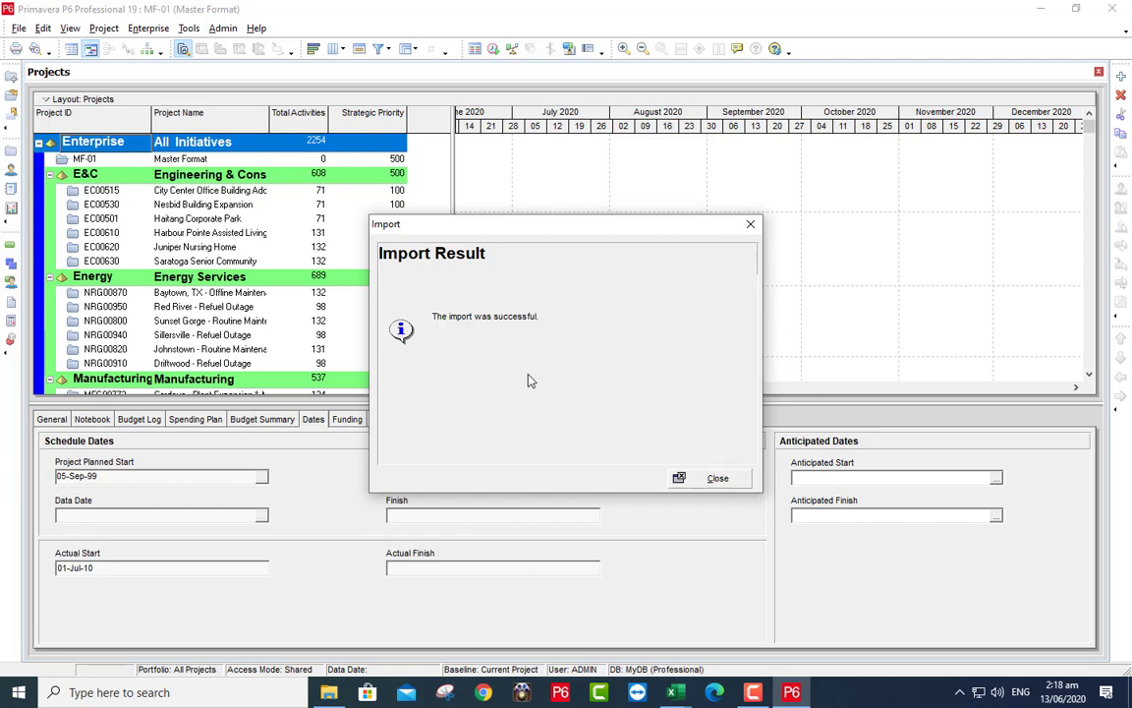
- Dismiss the successful import result and open the MF-01 Master Format project
{"action": "left_click", "coordinate": [716, 479]}
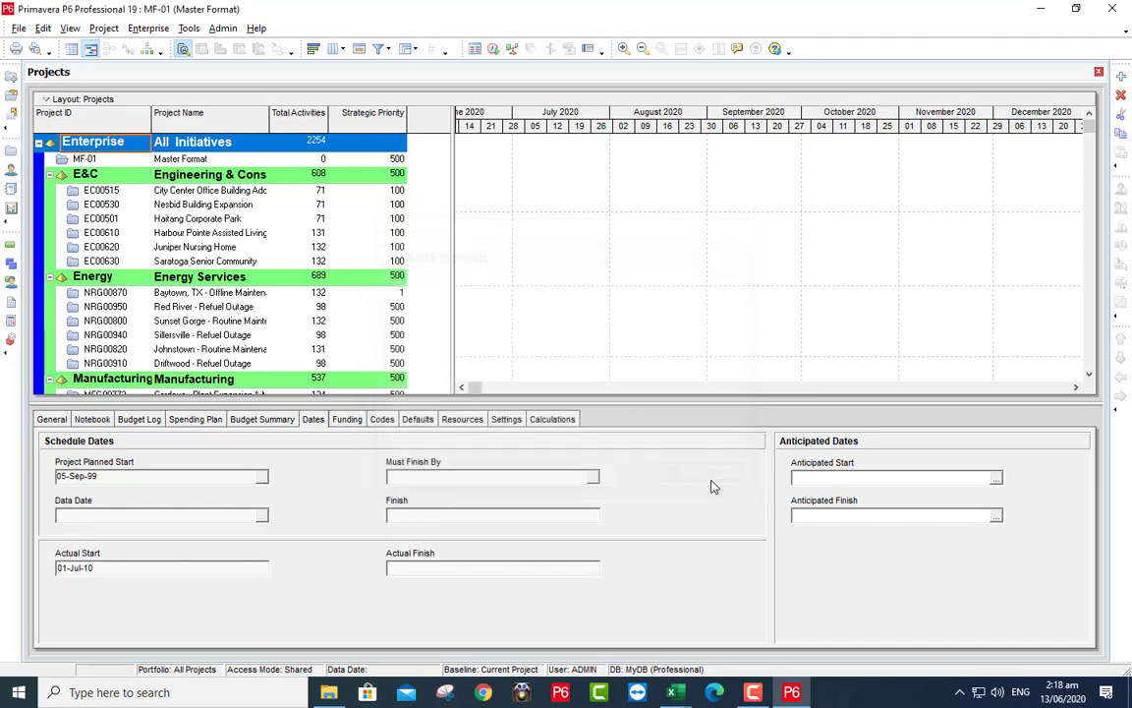
{"action": "left_click", "coordinate": [205, 163]}
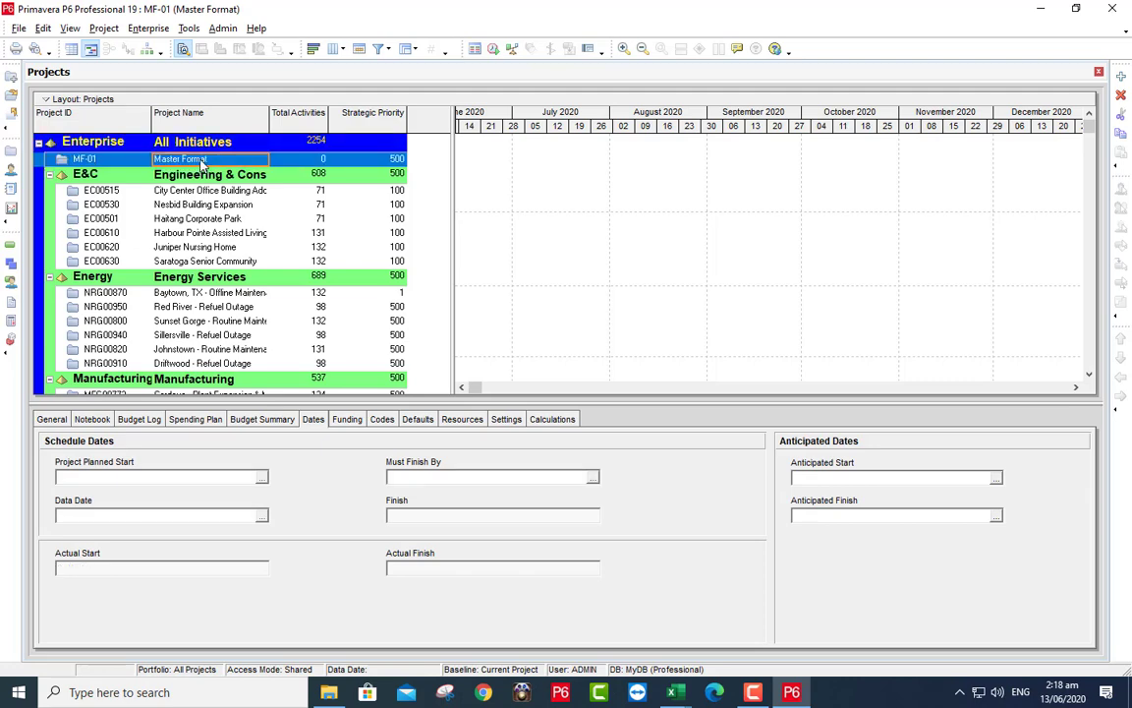
{"action": "right_click", "coordinate": [202, 164]}
{"action": "left_click", "coordinate": [253, 169]}
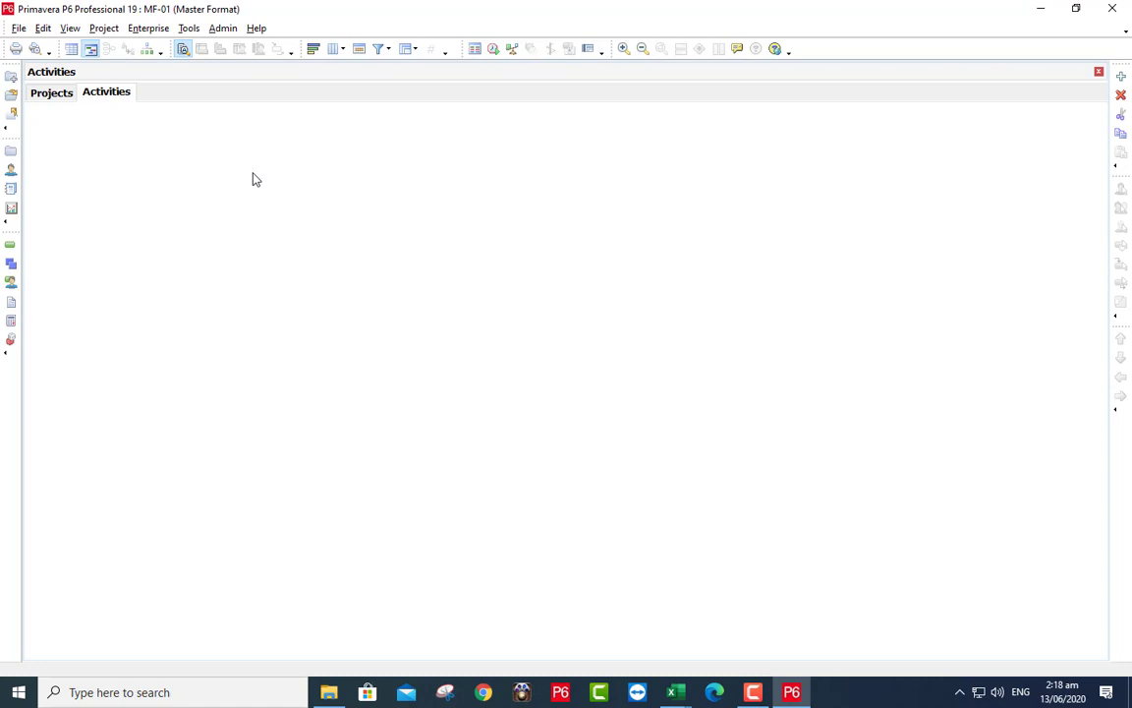
- Display the imported MF-01 WBS hierarchy, including MF-01.0 and its sub-elements
{"action": "left_click", "coordinate": [98, 96]}
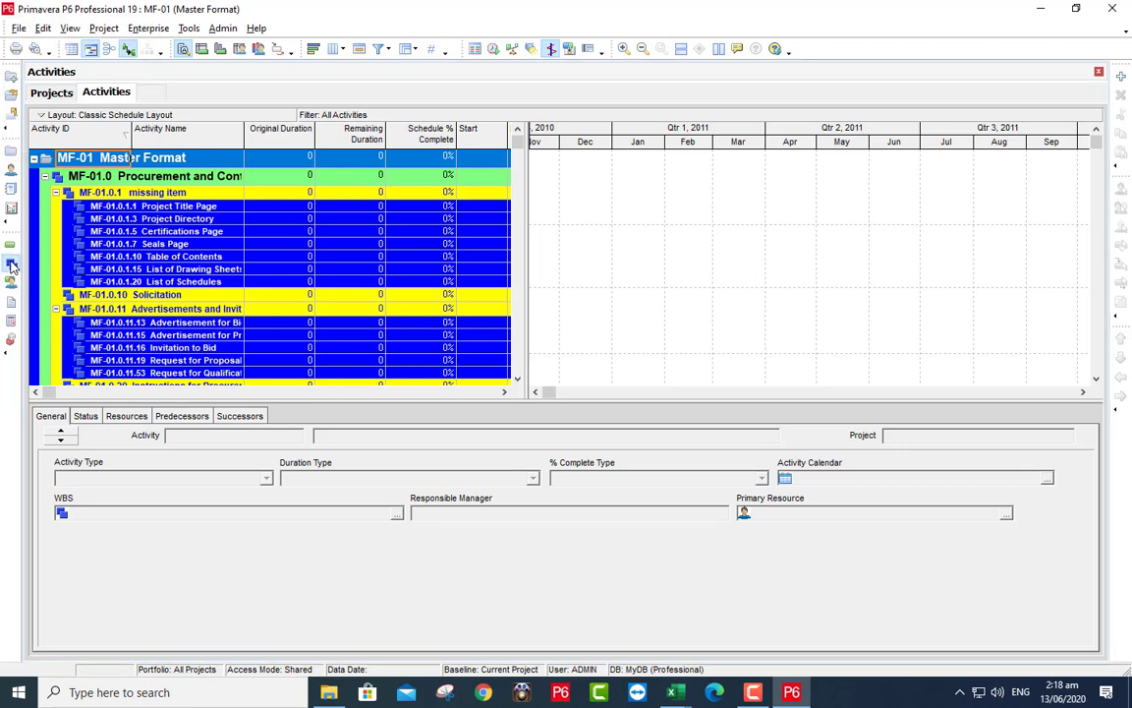
{"action": "left_click", "coordinate": [11, 266]}
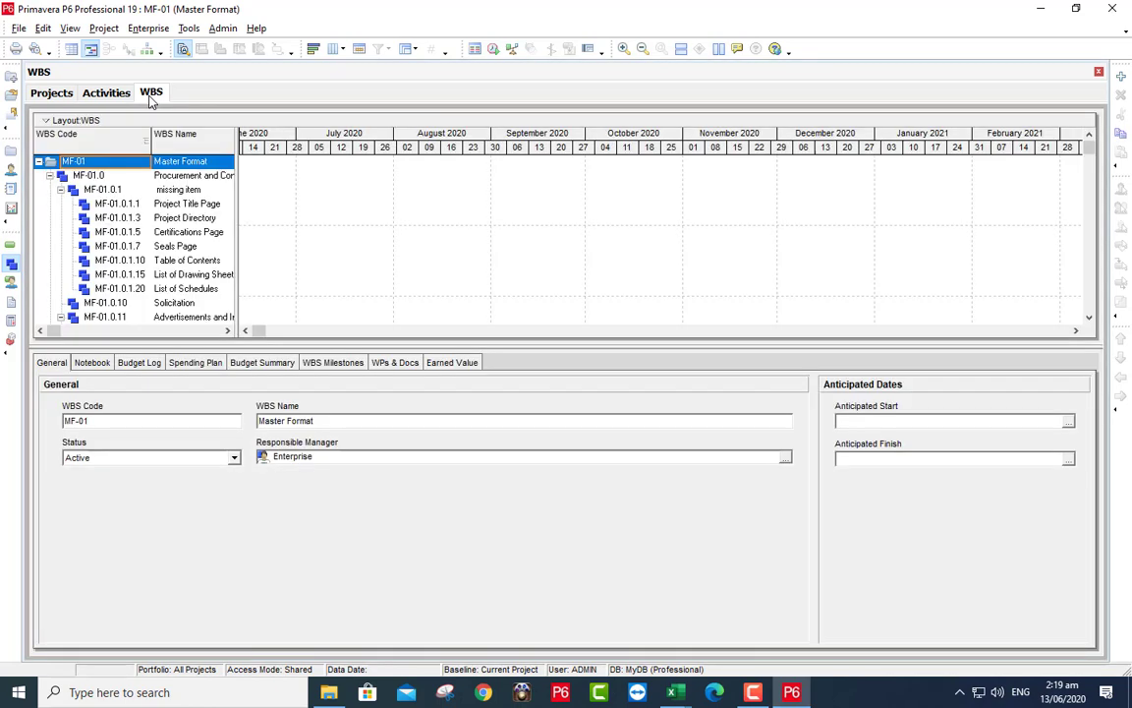
- Set the bottom layout to No Bottom Layout and widen the WBS Code column
{"action": "left_click", "coordinate": [70, 27]}
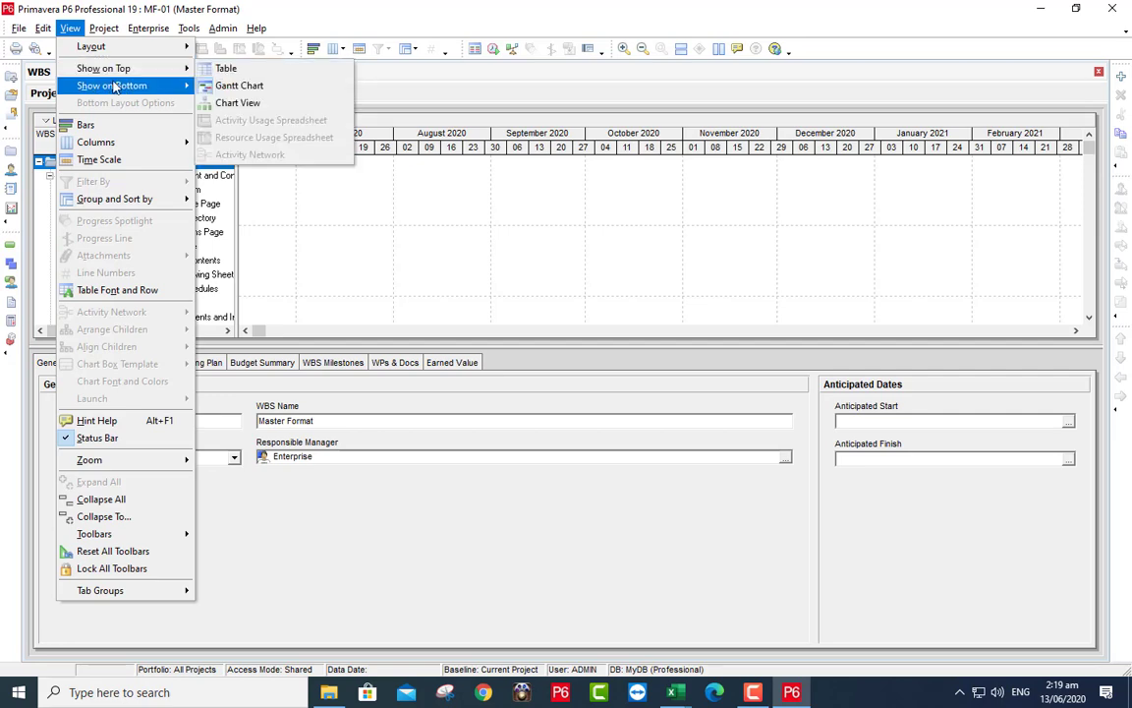
{"action": "mouse_move", "coordinate": [114, 86]}
{"action": "left_click", "coordinate": [197, 85]}
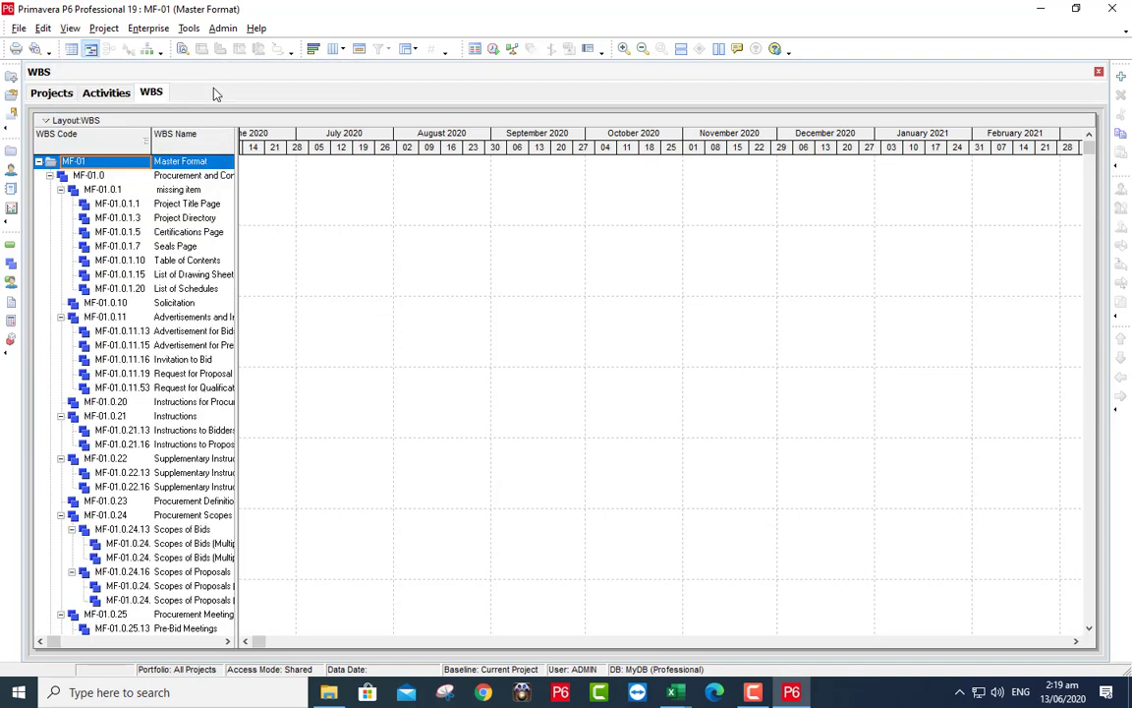
{"action": "left_click_drag", "start_coordinate": [148, 139], "coordinate": [452, 197]}
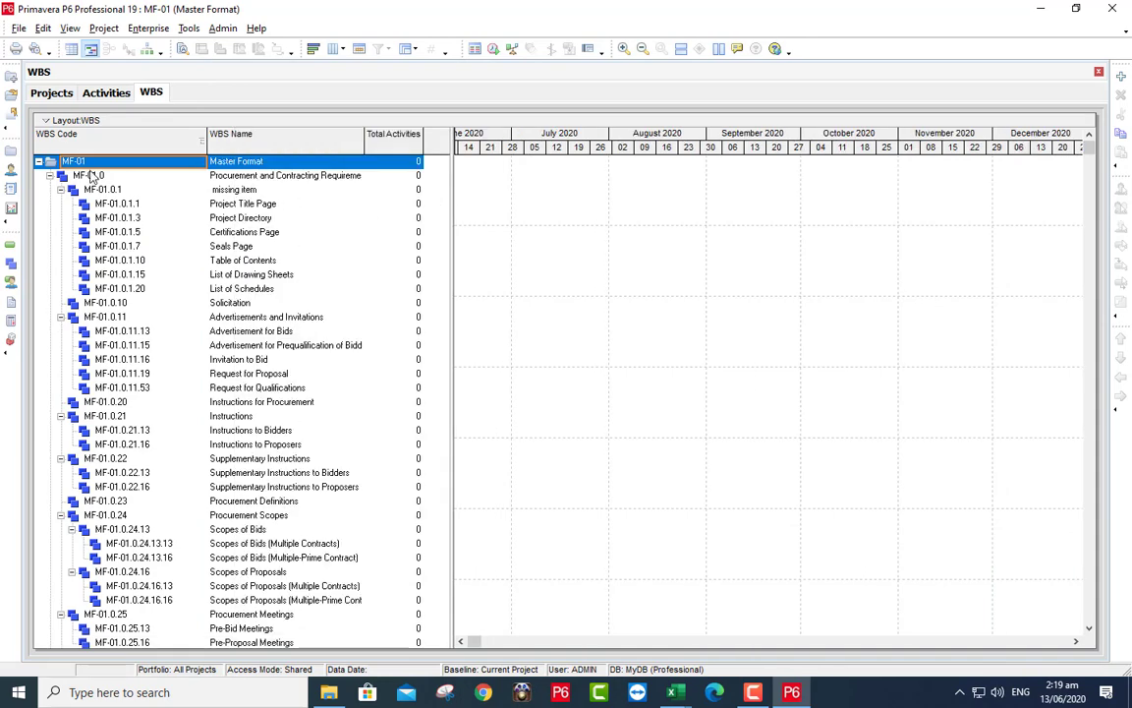
- Collapse the WBS tree, expand MF-01, then expand all levels down to MF-01.46.78
{"action": "left_click", "coordinate": [46, 122]}
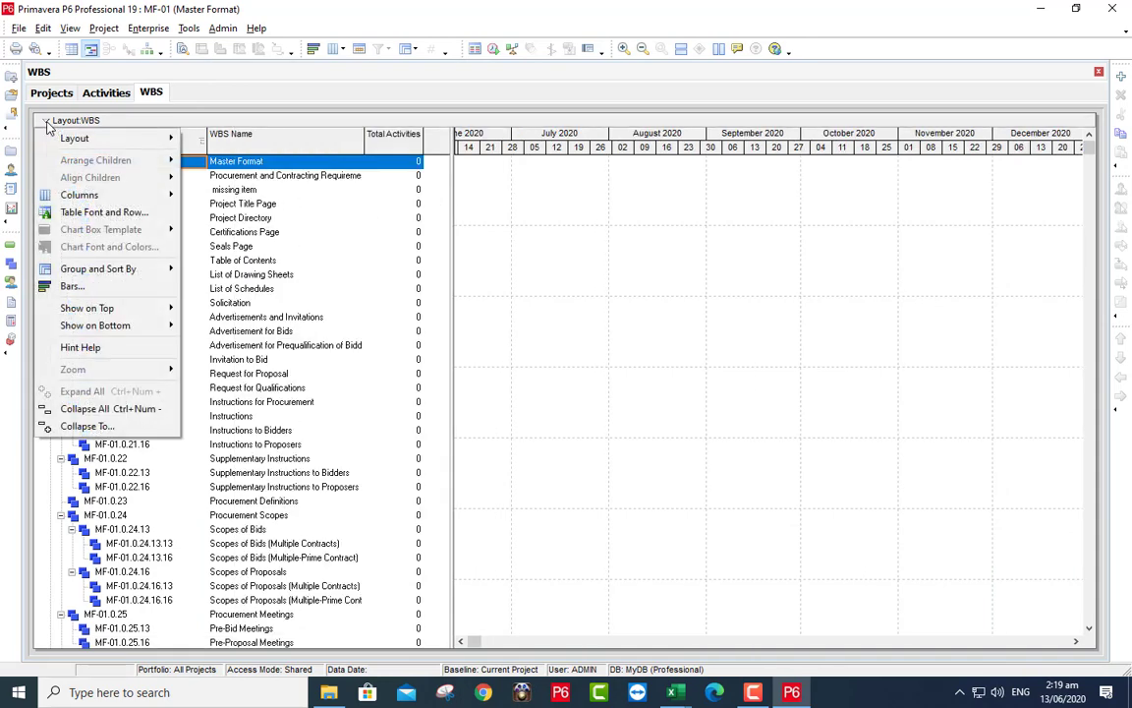
{"action": "left_click", "coordinate": [79, 408]}
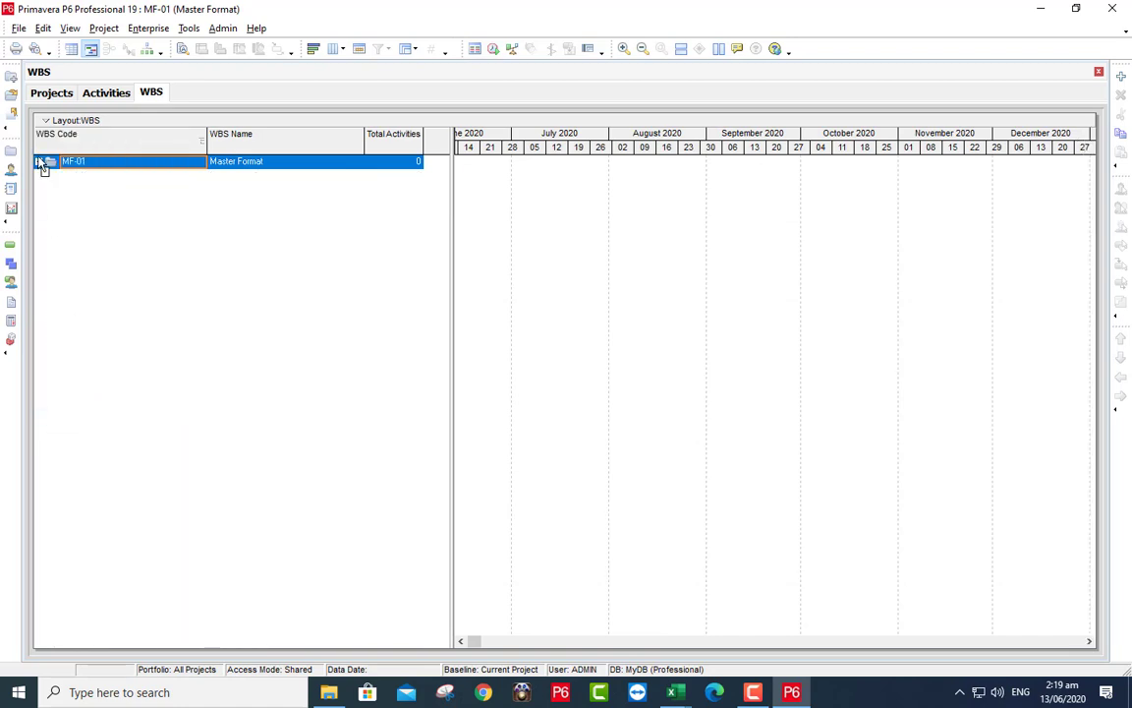
{"action": "left_click", "coordinate": [39, 161]}
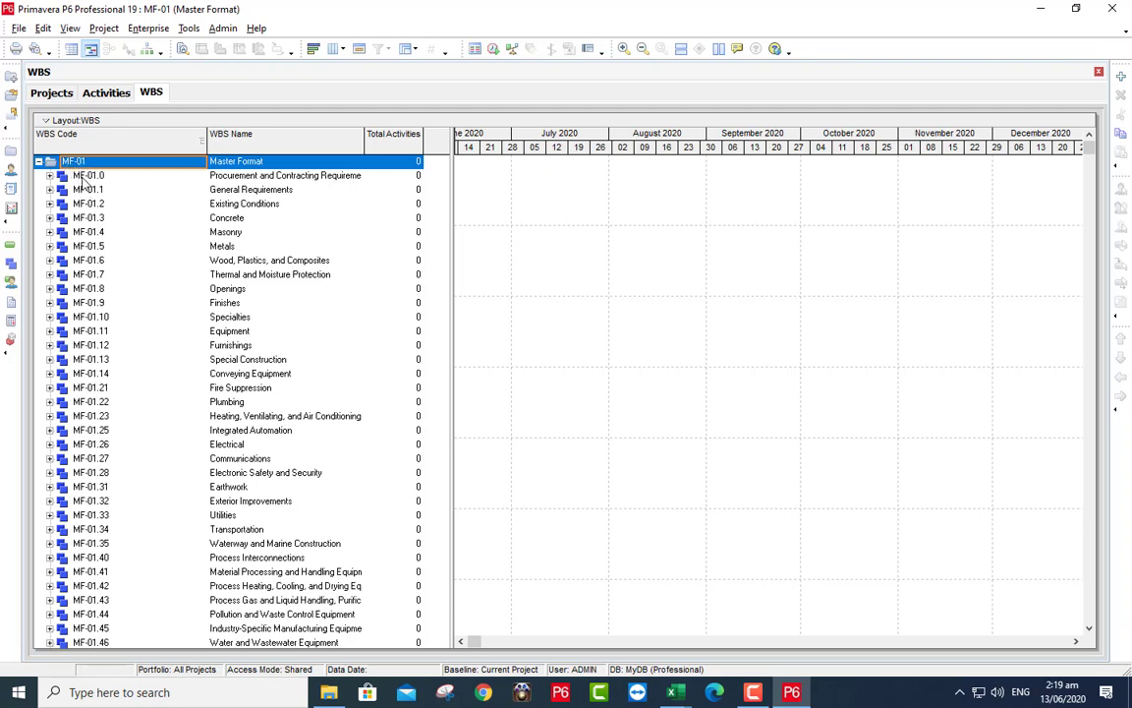
{"action": "scroll", "coordinate": [211, 263], "scroll_direction": "down", "scroll_amount": 1}
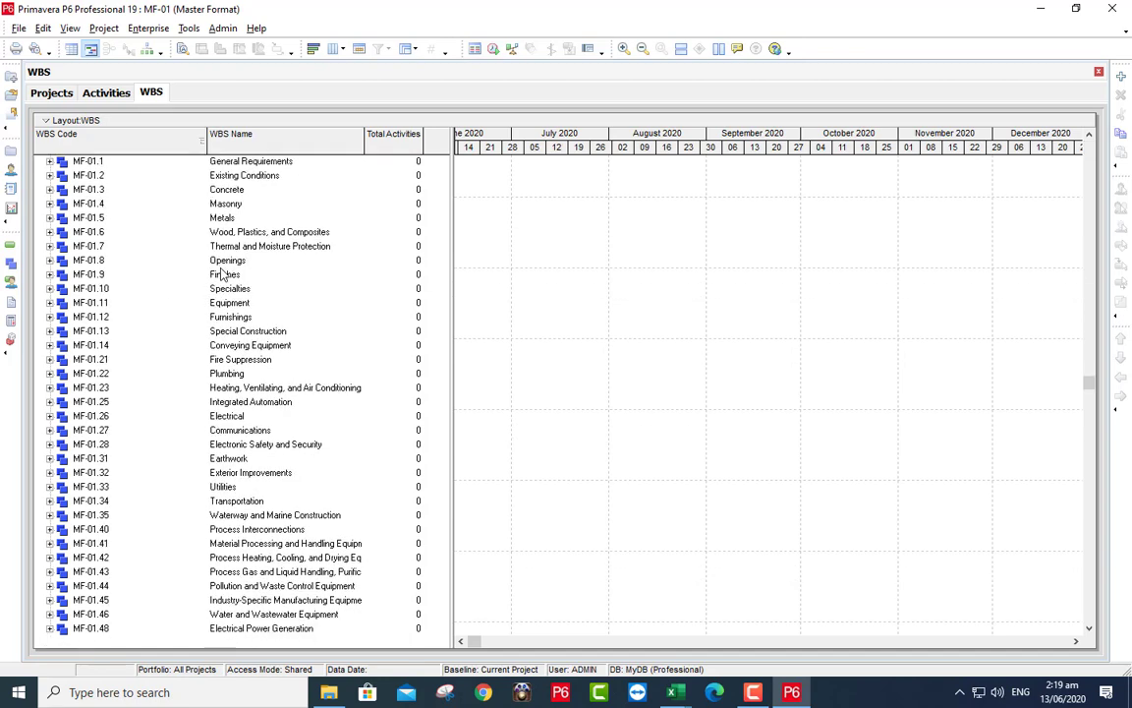
{"action": "scroll", "coordinate": [222, 275], "scroll_direction": "up", "scroll_amount": 1}
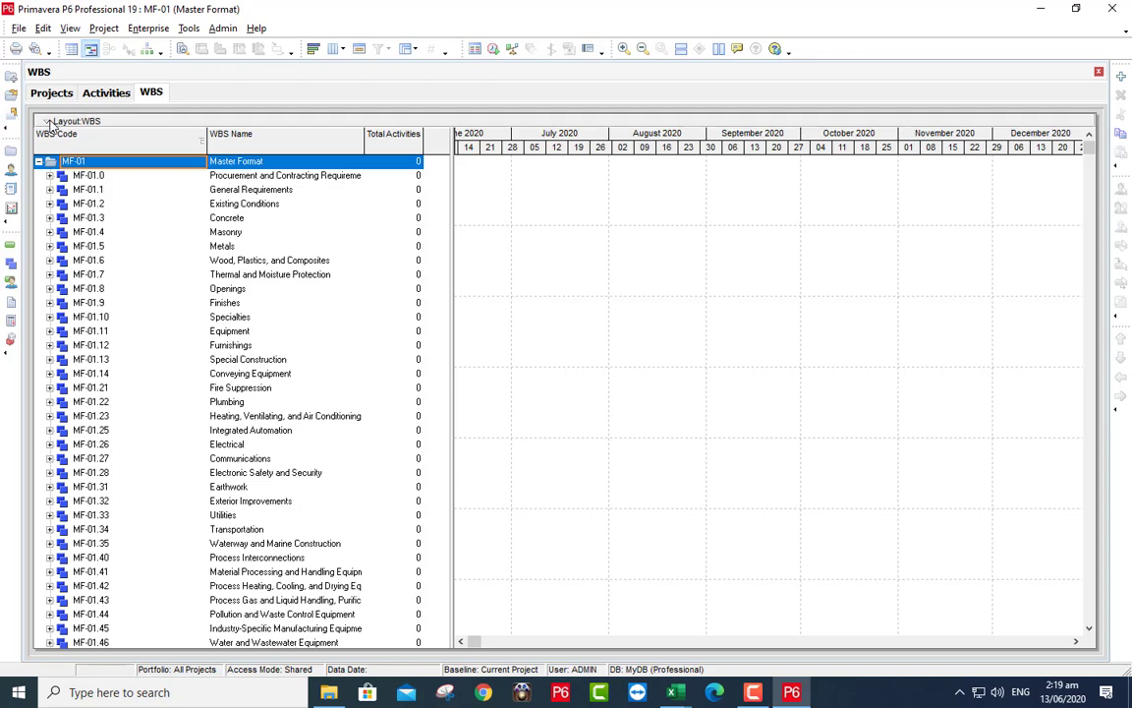
{"action": "left_click", "coordinate": [50, 121]}
{"action": "left_click", "coordinate": [86, 391]}
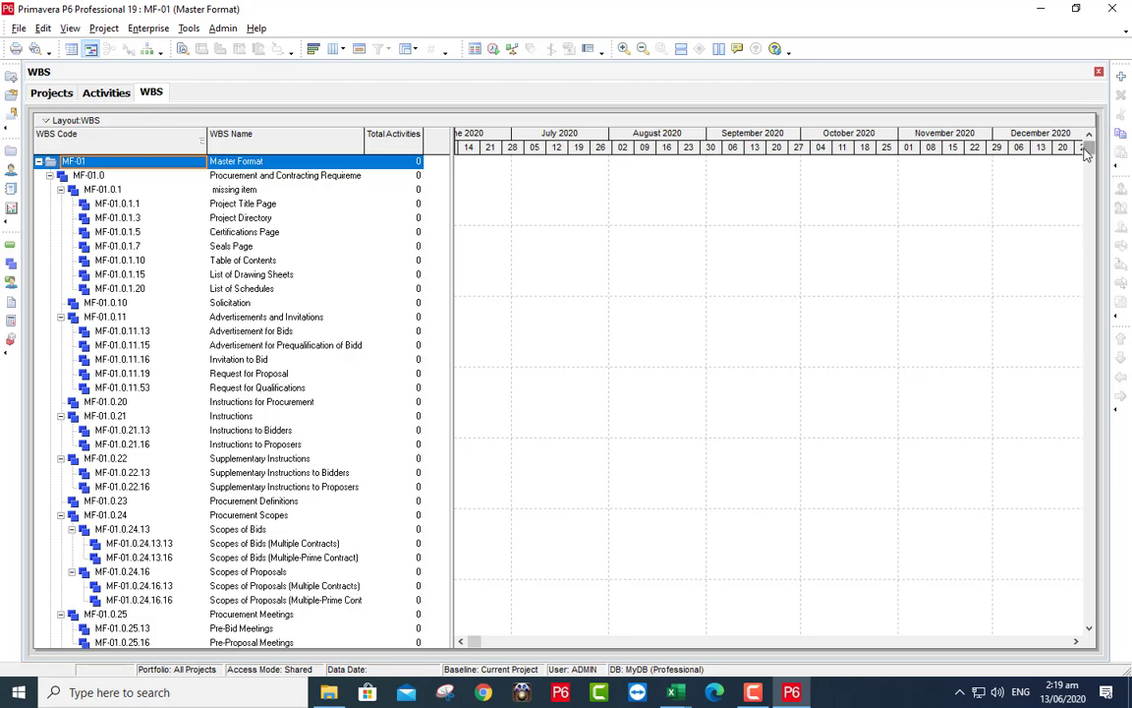
{"action": "left_click_drag", "start_coordinate": [1089, 150], "coordinate": [983, 128]}
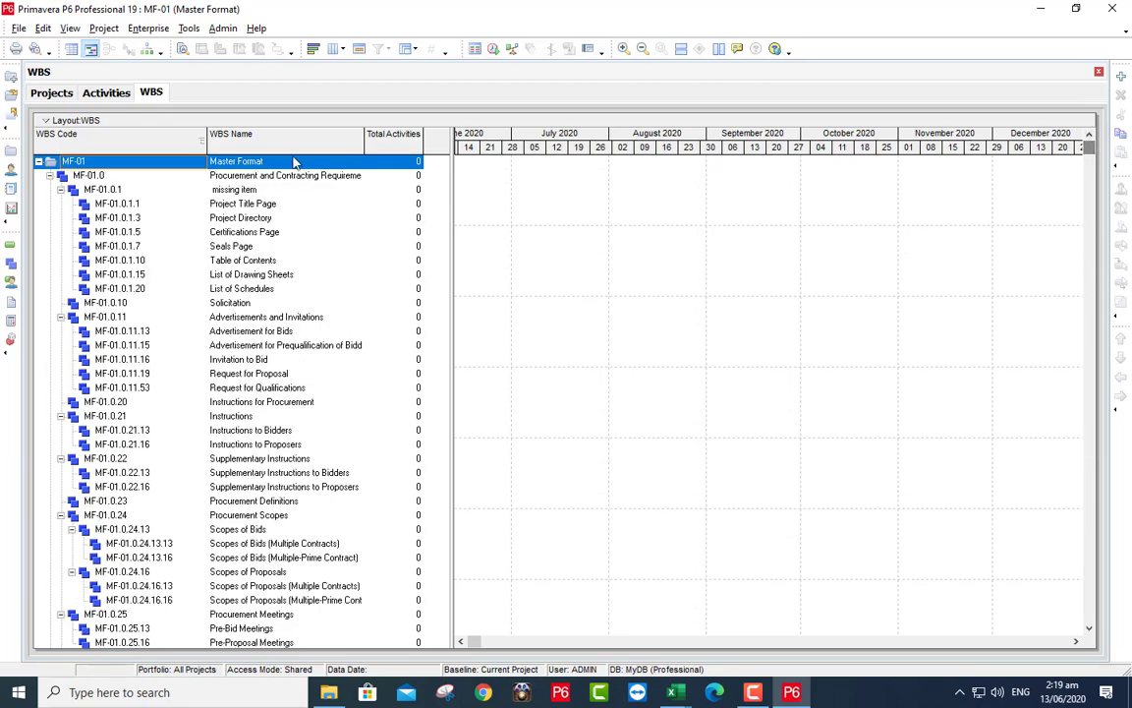
- Open the enterprise OBS and inspect the High Rise element and a City02 engineer
{"action": "left_click", "coordinate": [155, 30]}
{"action": "left_click", "coordinate": [173, 160]}
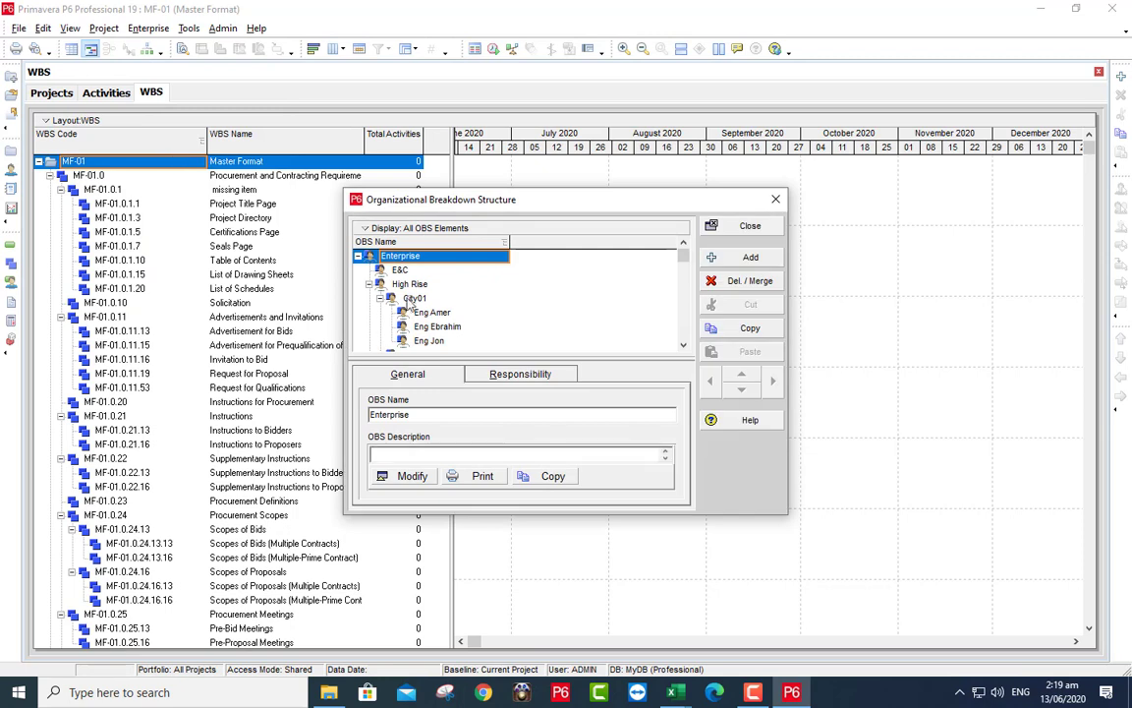
{"action": "left_click", "coordinate": [409, 284]}
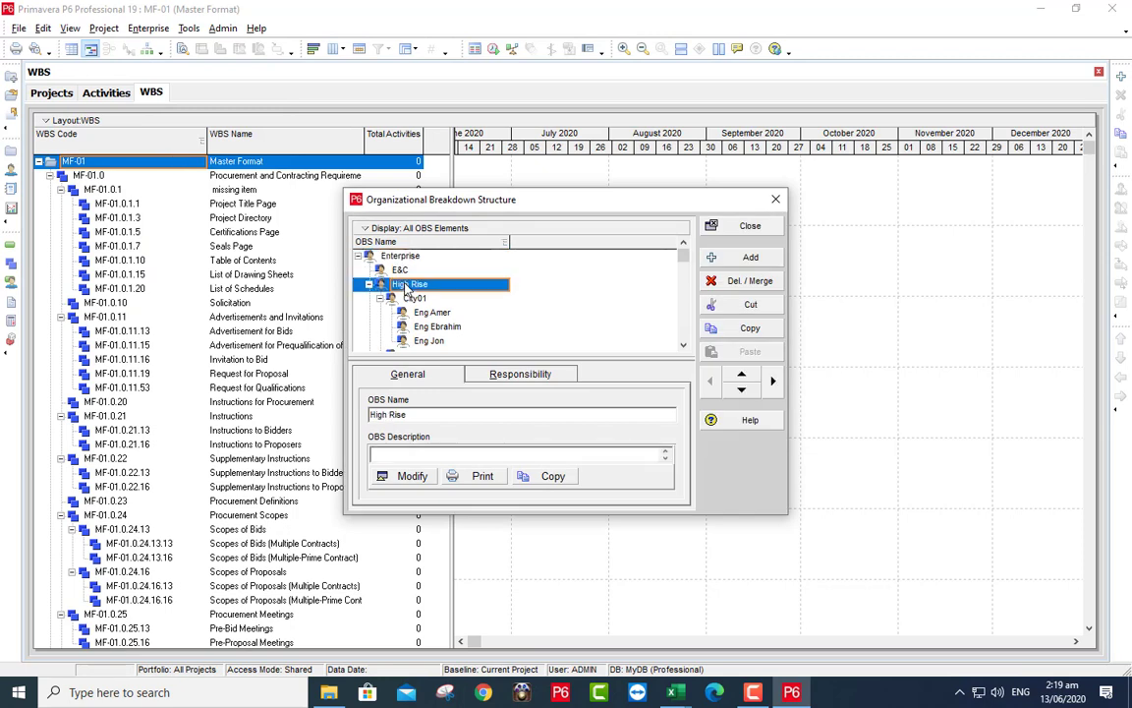
{"action": "left_click", "coordinate": [683, 345]}
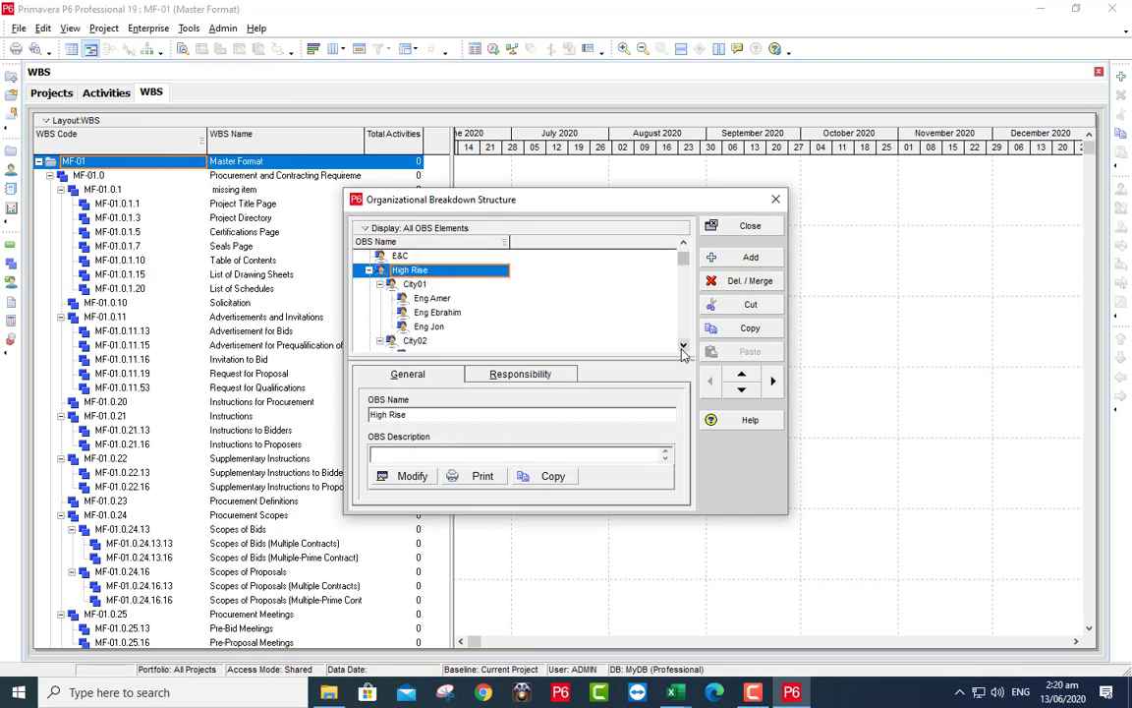
{"action": "left_click", "coordinate": [682, 345]}
{"action": "left_click", "coordinate": [683, 345]}
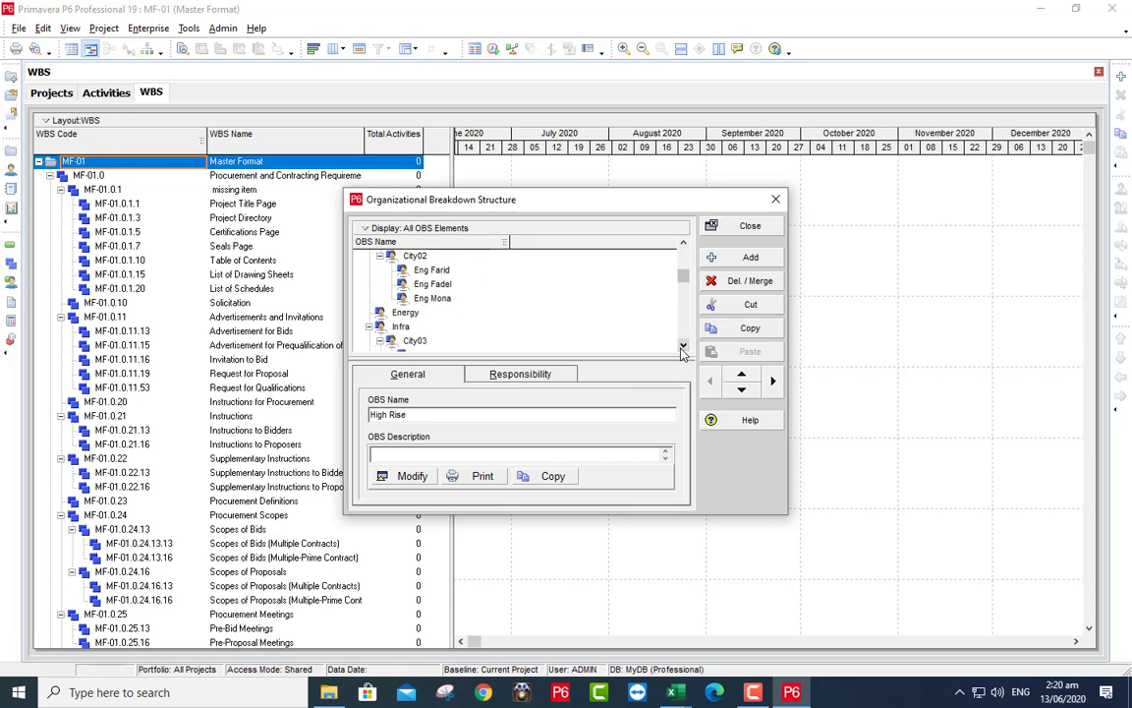
{"action": "left_click", "coordinate": [418, 299]}
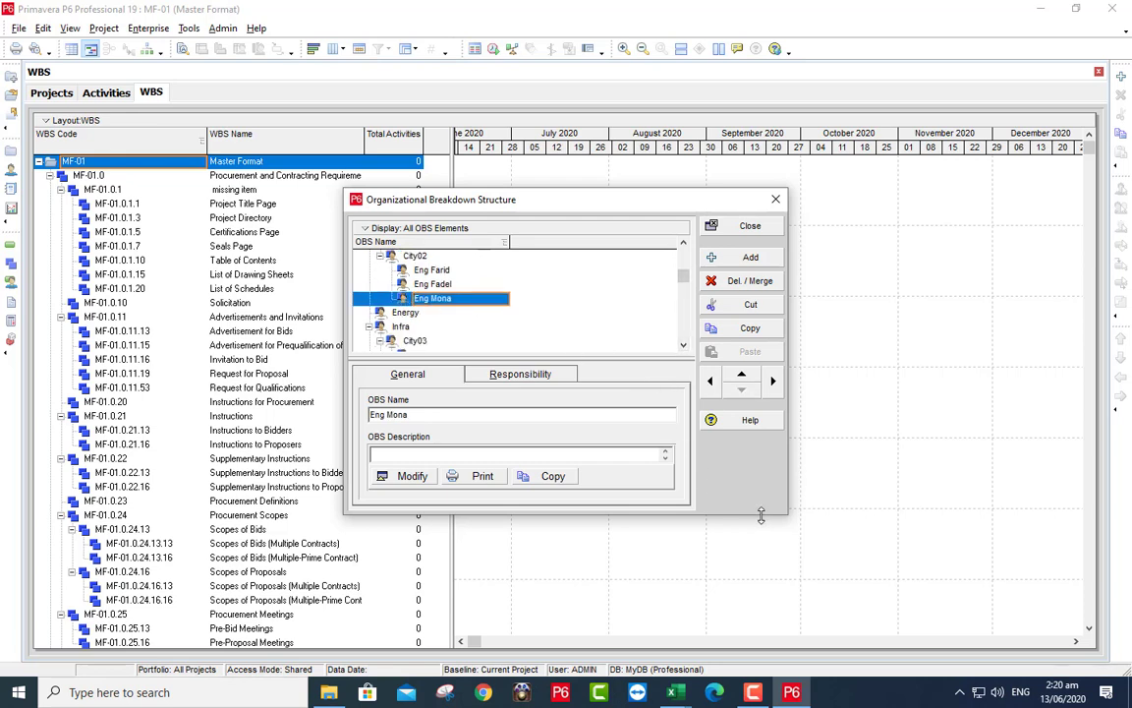
- Enlarge the OBS window, select High Rise through the last Infra engineer, and close it
{"action": "left_click_drag", "start_coordinate": [755, 513], "coordinate": [756, 649]}
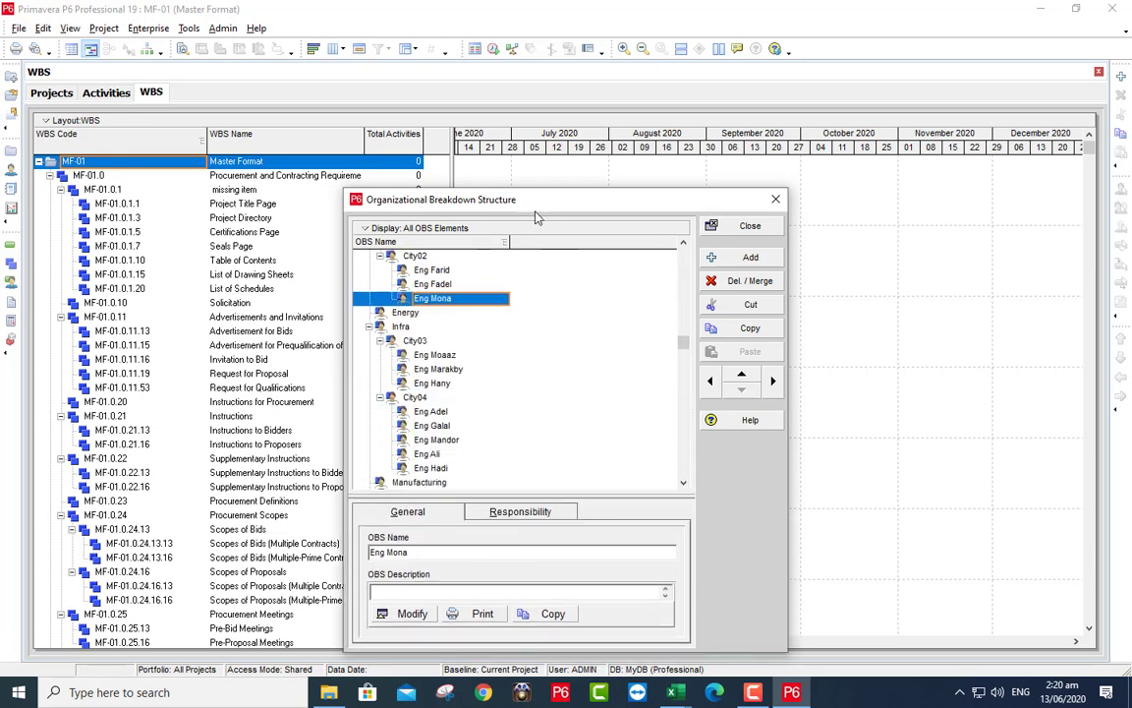
{"action": "left_click_drag", "start_coordinate": [535, 210], "coordinate": [532, 59]}
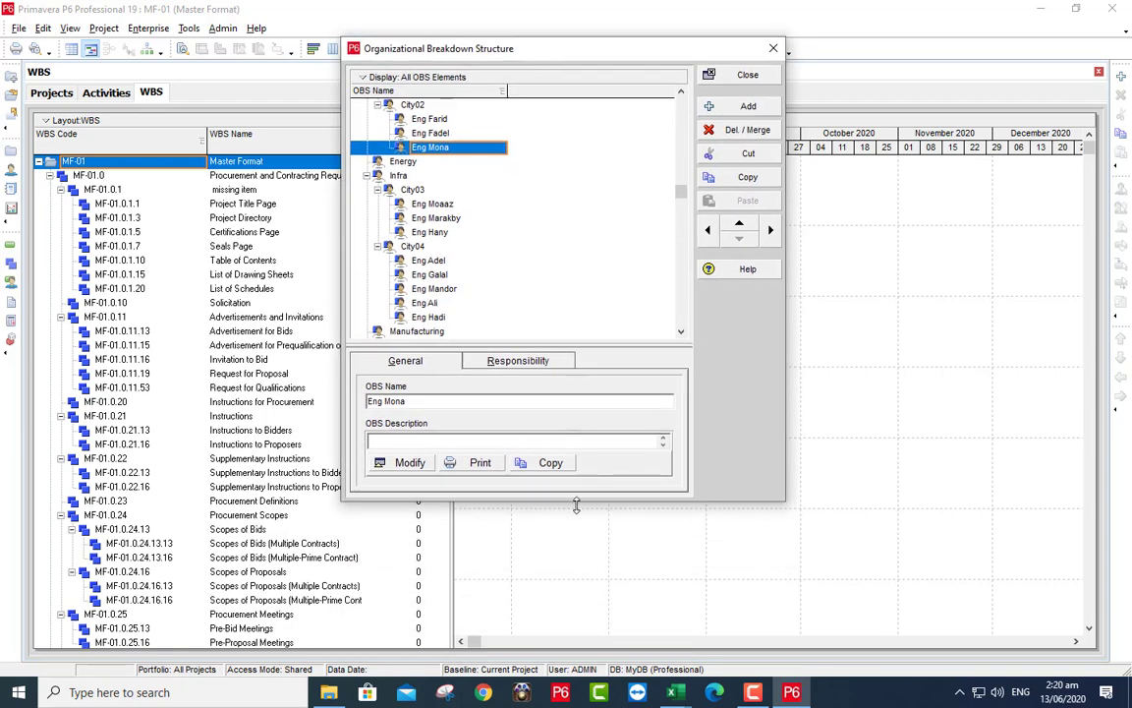
{"action": "left_click_drag", "start_coordinate": [577, 511], "coordinate": [577, 621]}
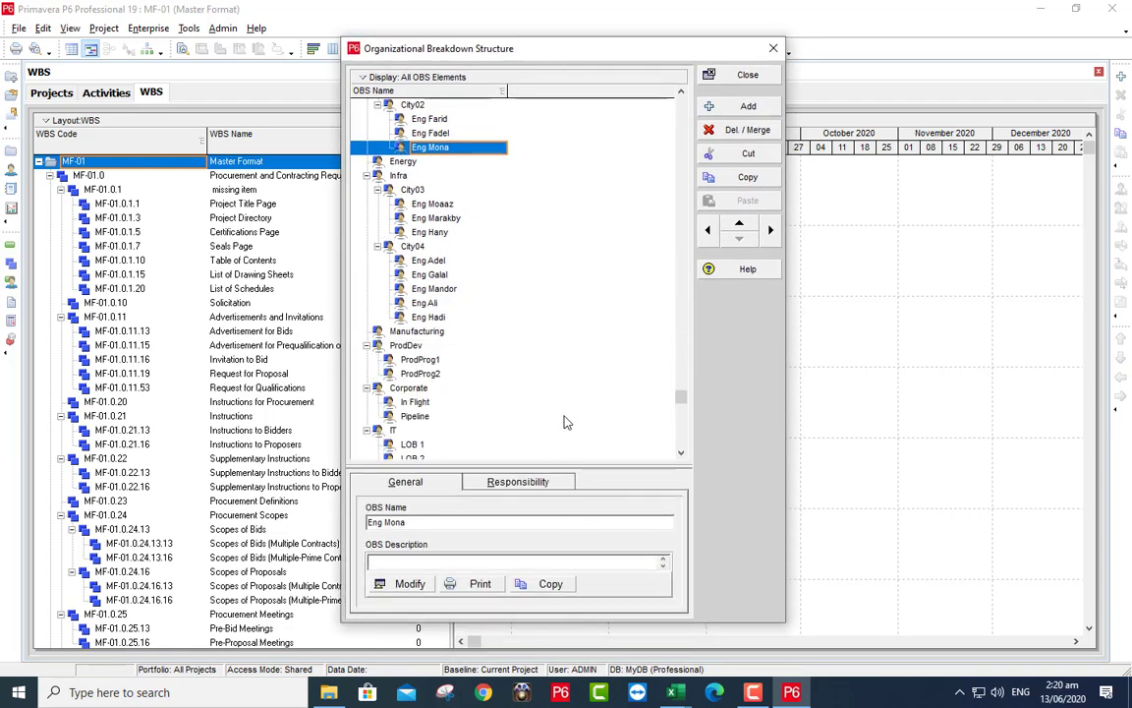
{"action": "scroll", "coordinate": [500, 297], "scroll_direction": "up", "scroll_amount": 2}
{"action": "scroll", "coordinate": [500, 297], "scroll_direction": "up", "scroll_amount": 1}
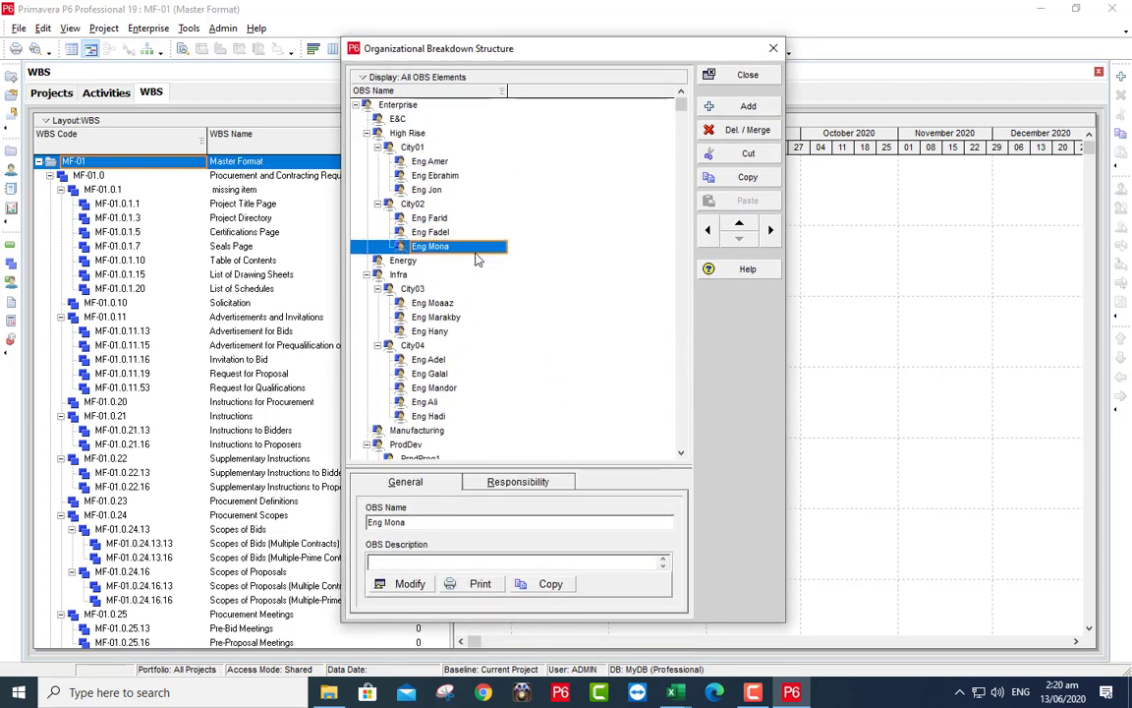
{"action": "left_click", "coordinate": [413, 134]}
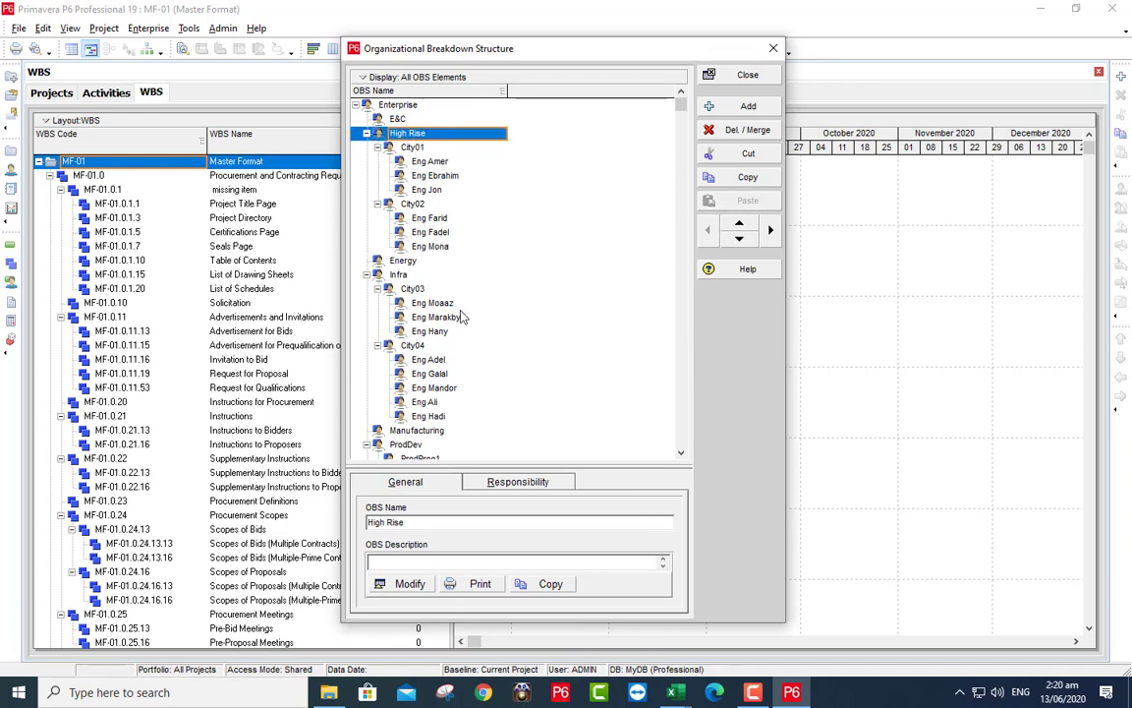
{"action": "left_click", "coordinate": [429, 417], "text": "shift"}
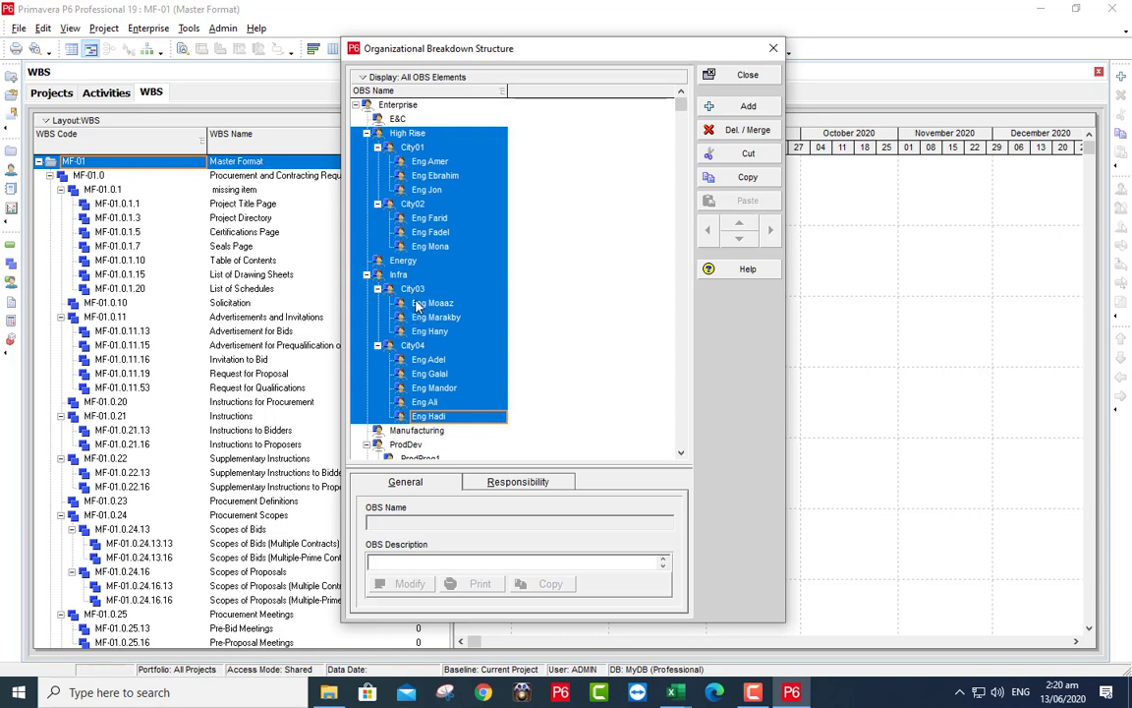
{"action": "left_click", "coordinate": [743, 75]}
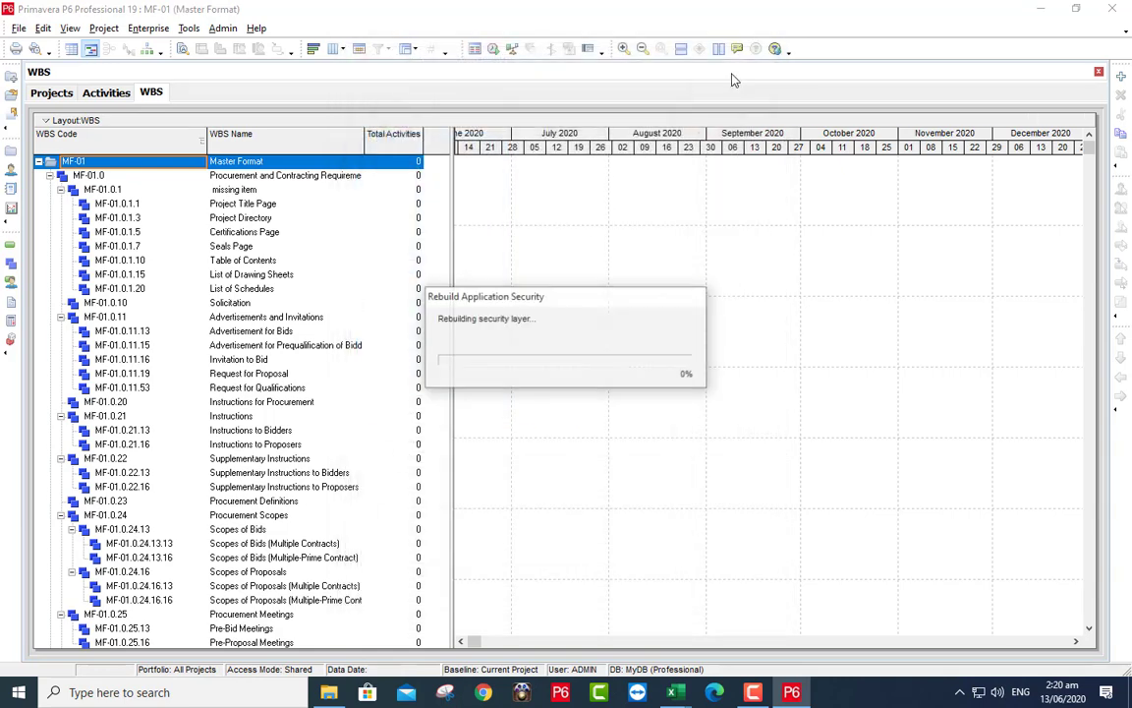
- Modify the Master-6Days global calendar and select every Friday
{"action": "left_click", "coordinate": [147, 27]}
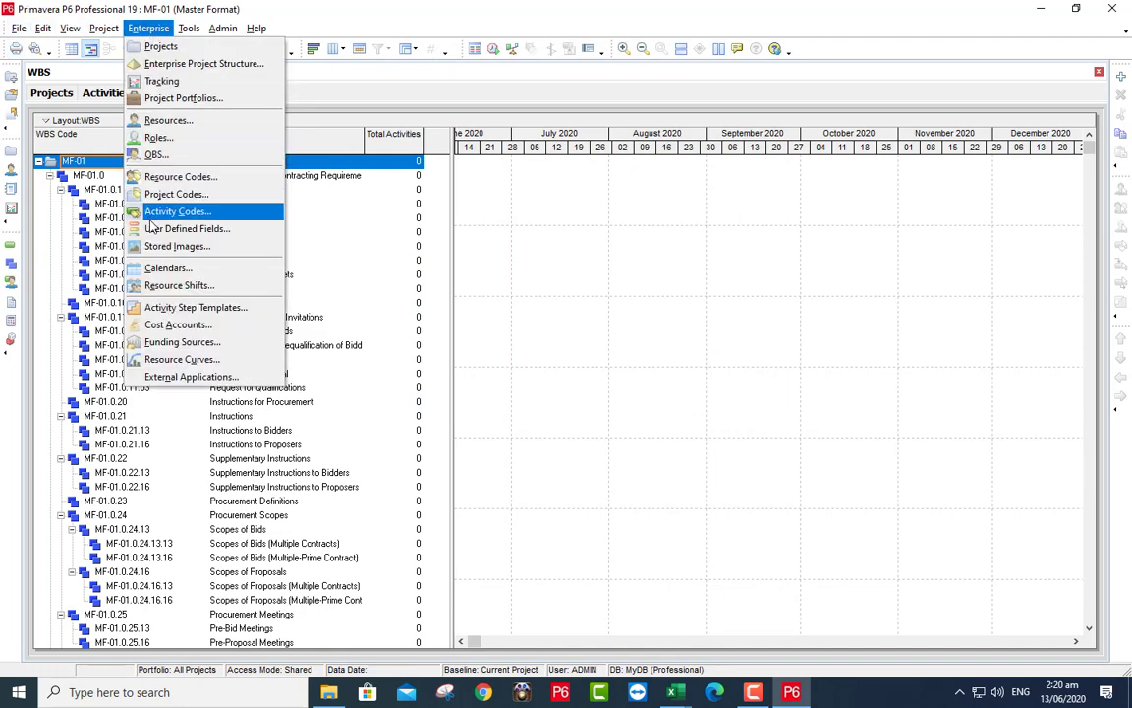
{"action": "left_click", "coordinate": [165, 268]}
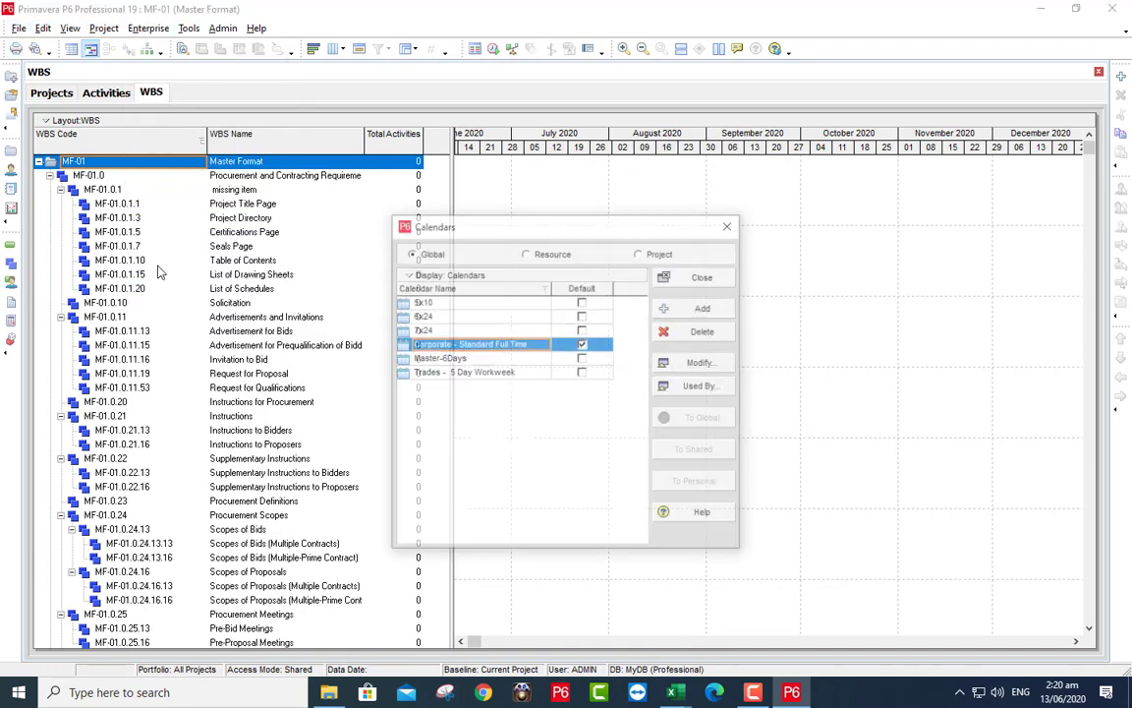
{"action": "left_click", "coordinate": [418, 358]}
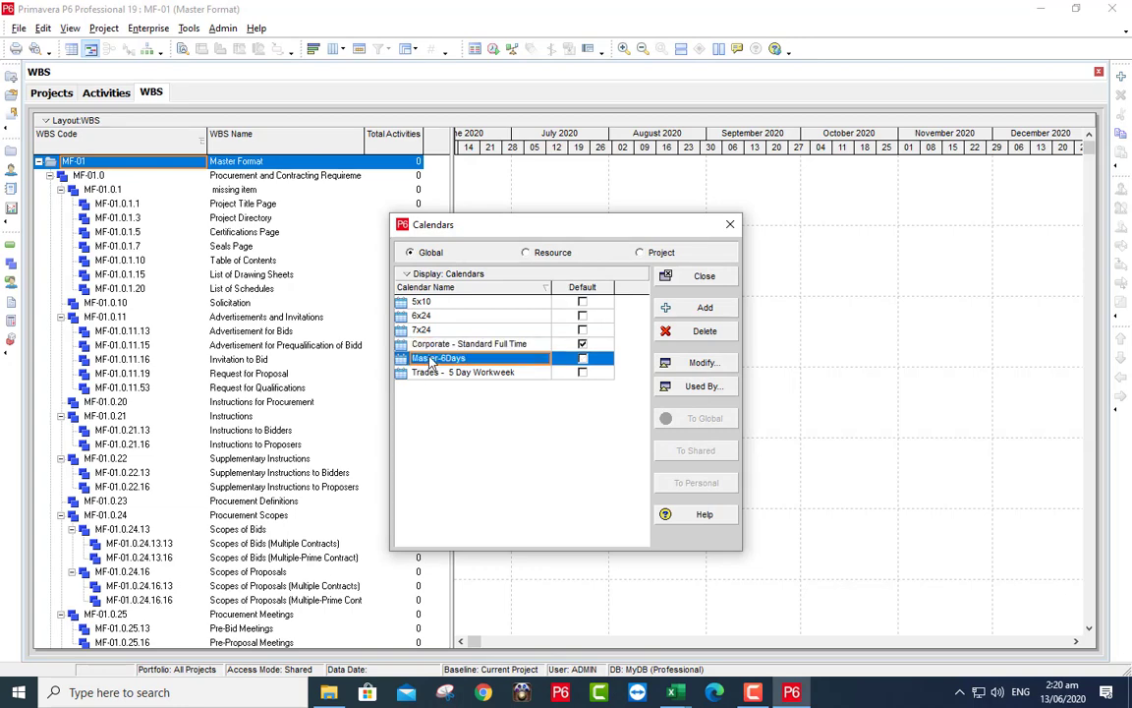
{"action": "left_click", "coordinate": [690, 363]}
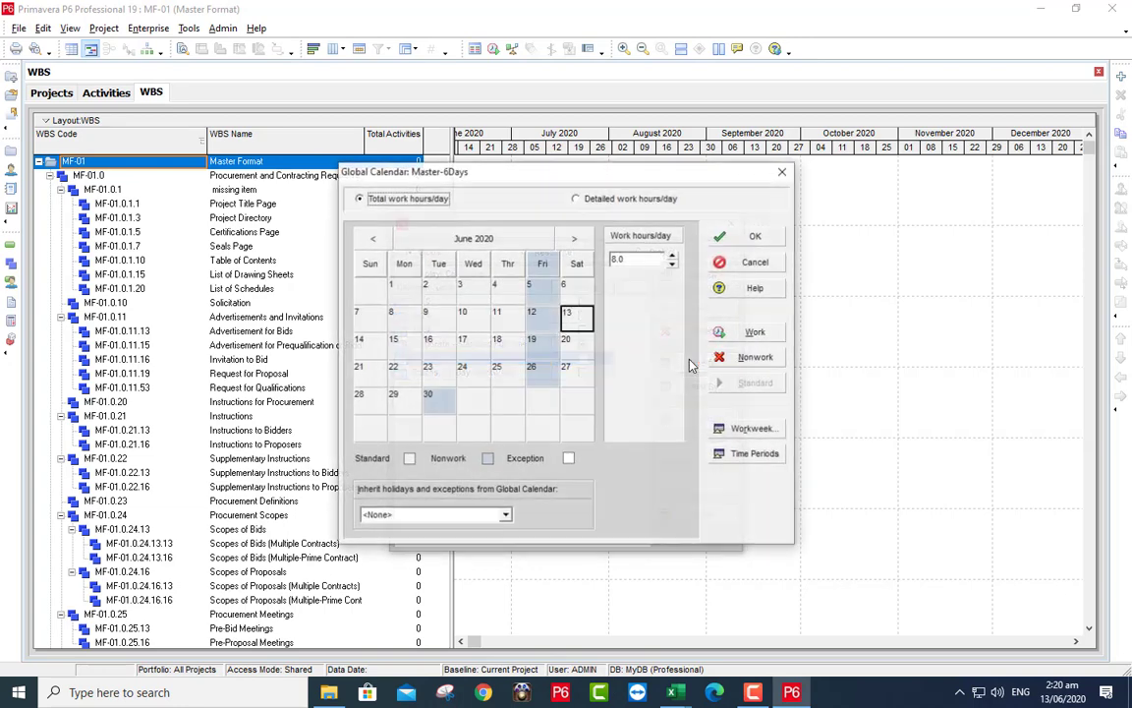
{"action": "left_click", "coordinate": [540, 264]}
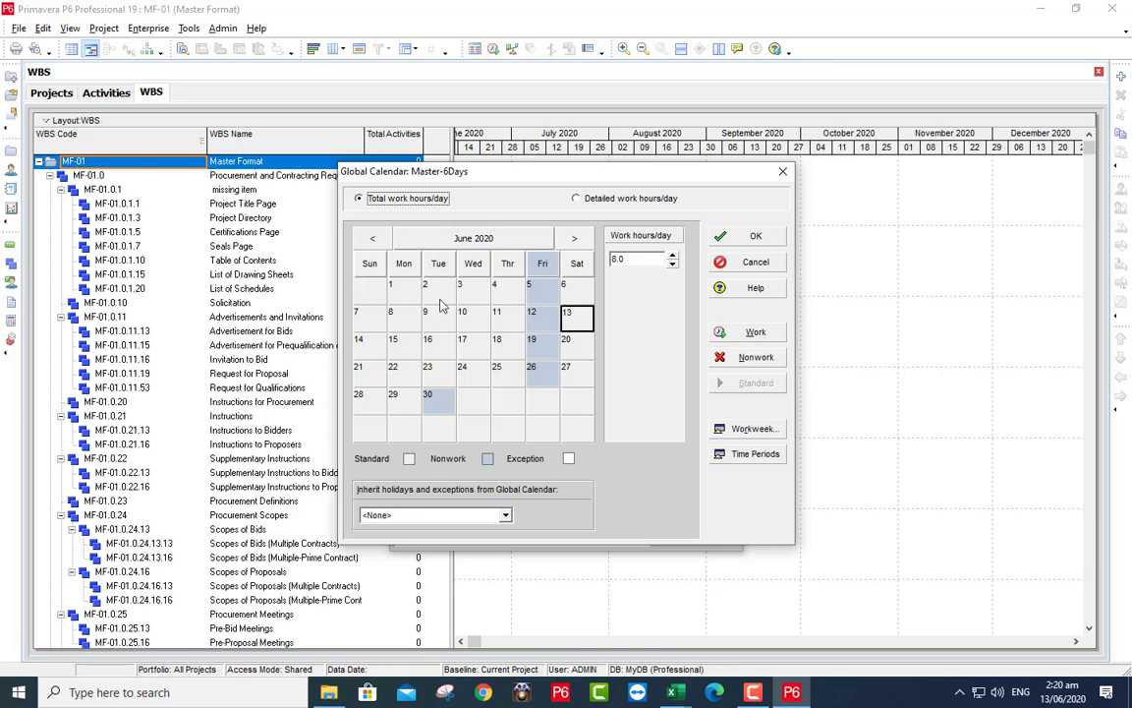
- Check Fridays from July 2020 to January 2021, close Calendars, and switch to P6.xlsm in Excel
{"action": "left_click", "coordinate": [575, 238]}
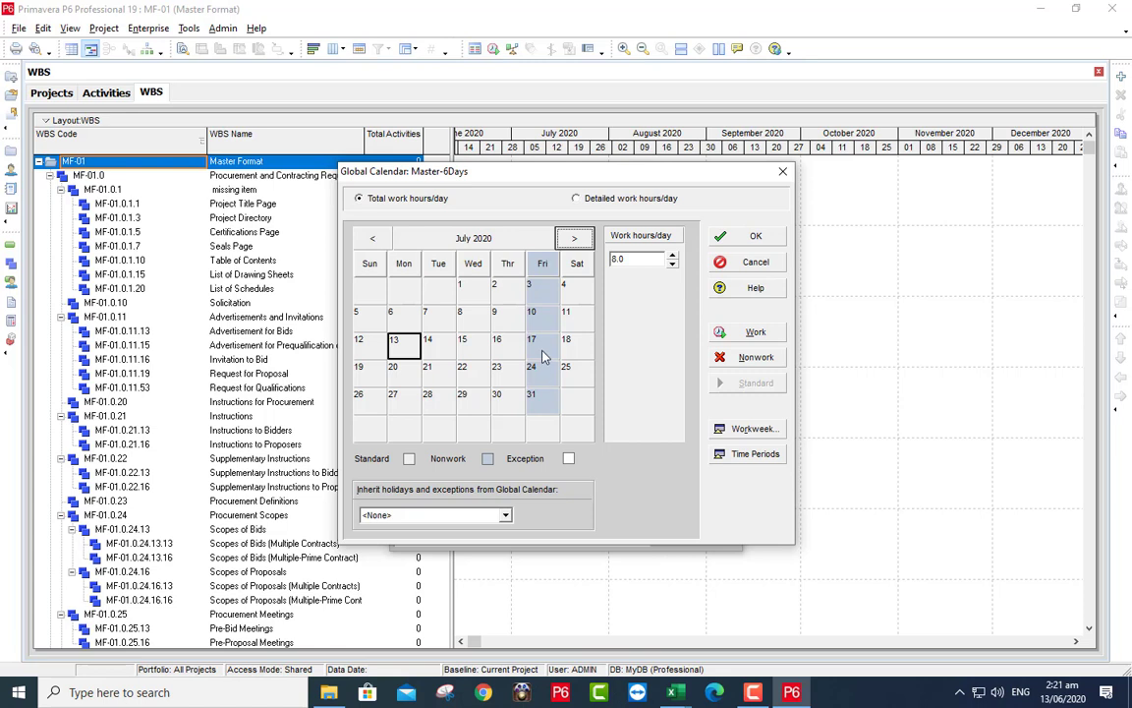
{"action": "left_click", "coordinate": [571, 239]}
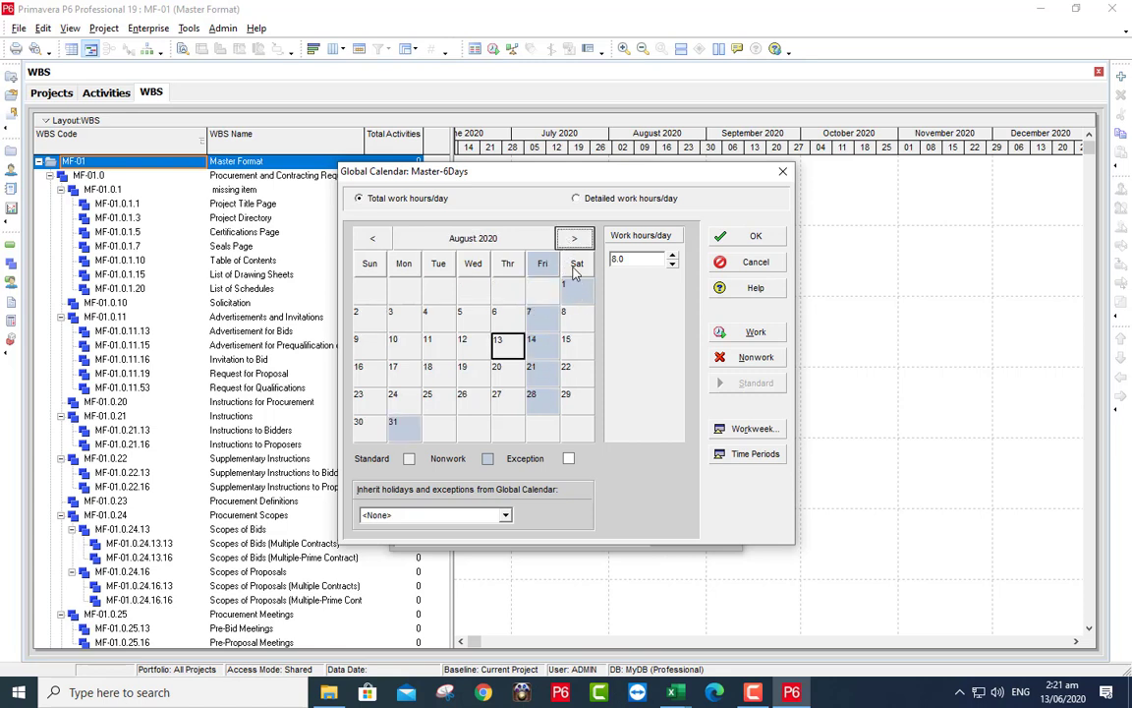
{"action": "left_click", "coordinate": [571, 240]}
{"action": "left_click", "coordinate": [571, 240]}
{"action": "left_click", "coordinate": [571, 240]}
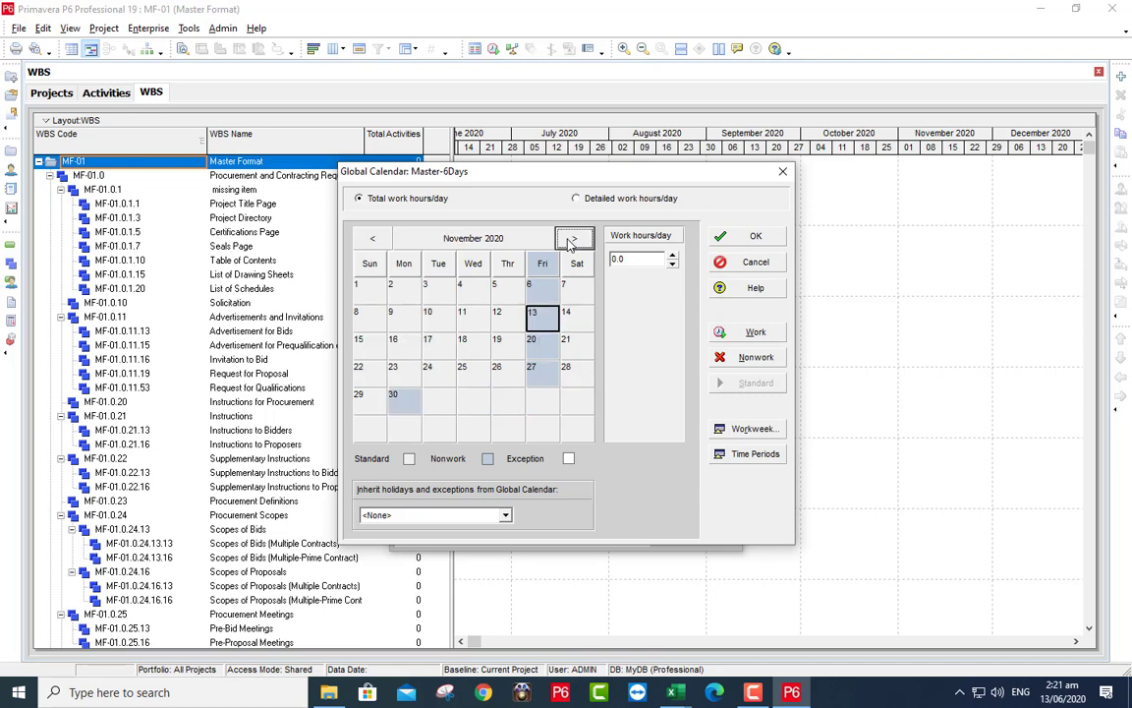
{"action": "left_click", "coordinate": [571, 241]}
{"action": "left_click", "coordinate": [571, 241]}
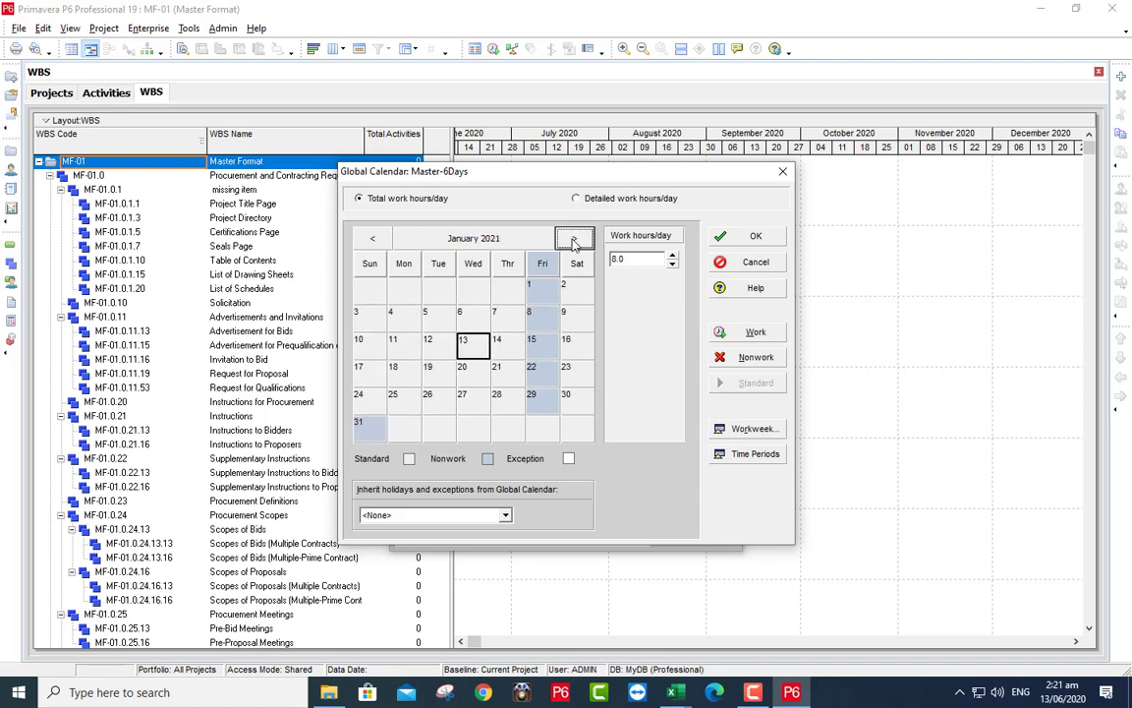
{"action": "left_click", "coordinate": [739, 244]}
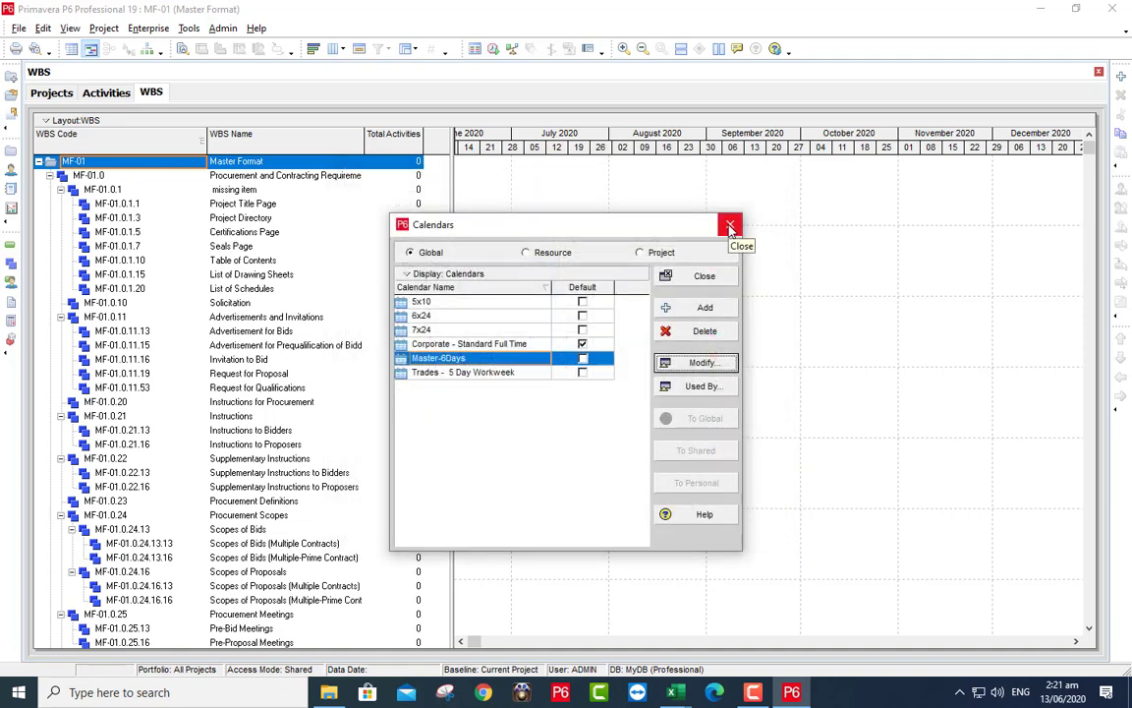
{"action": "left_click", "coordinate": [730, 227]}
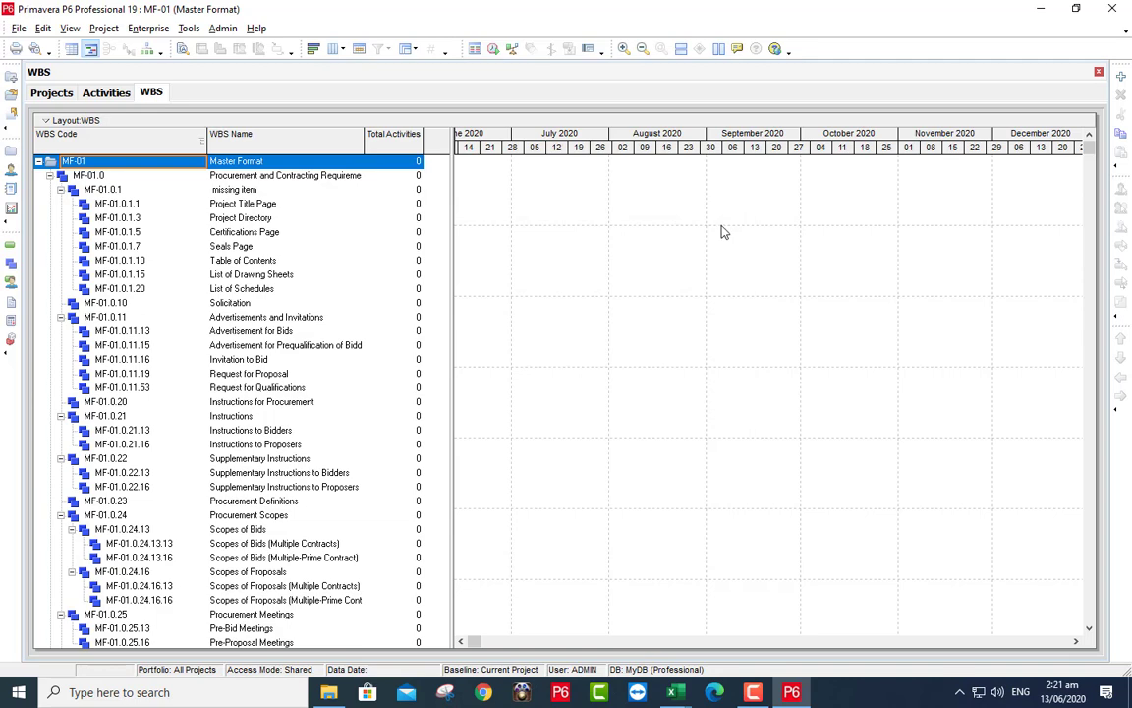
{"action": "mouse_move", "coordinate": [674, 692]}
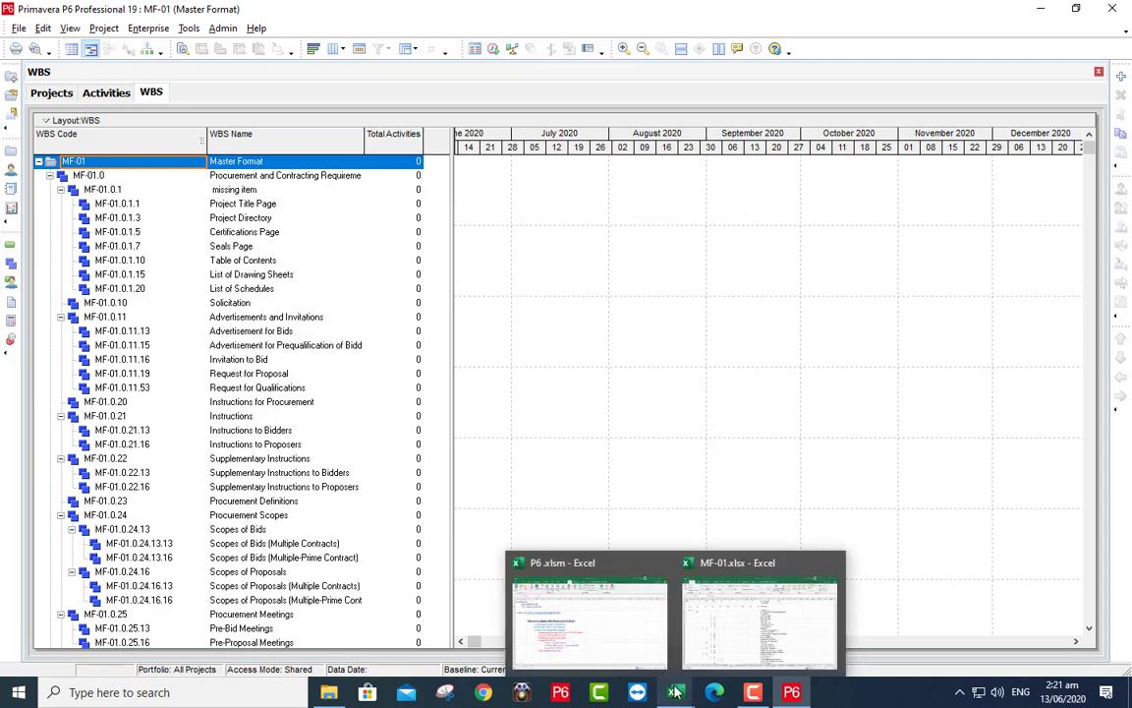
{"action": "left_click", "coordinate": [636, 650]}
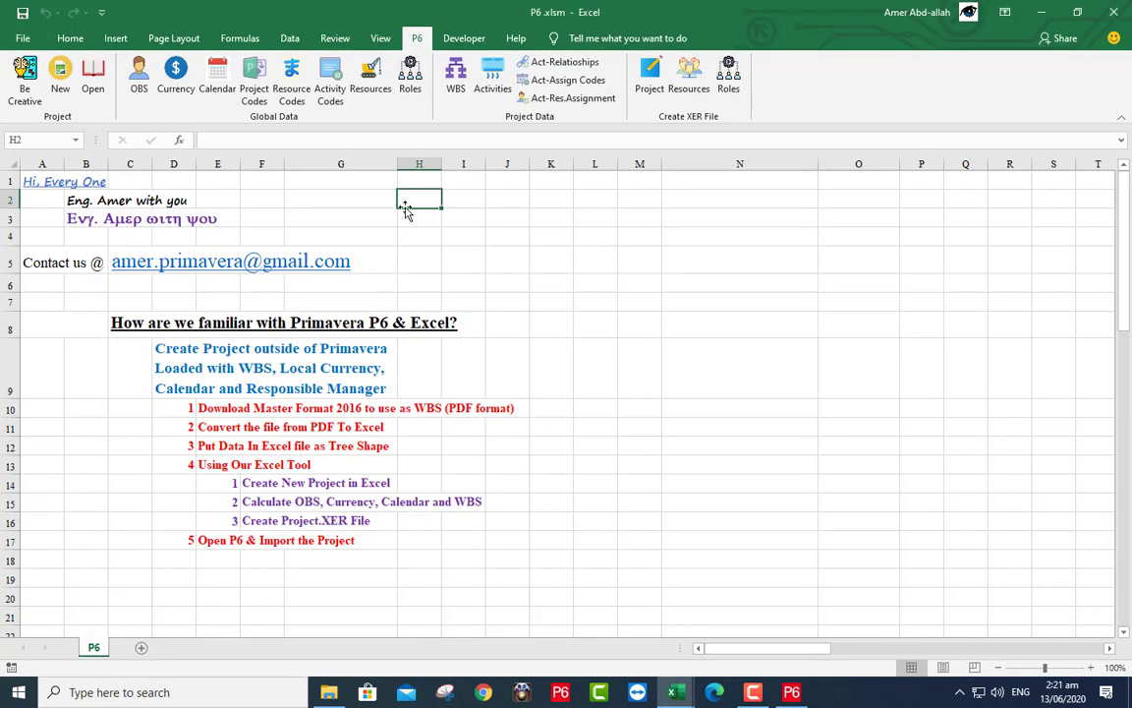